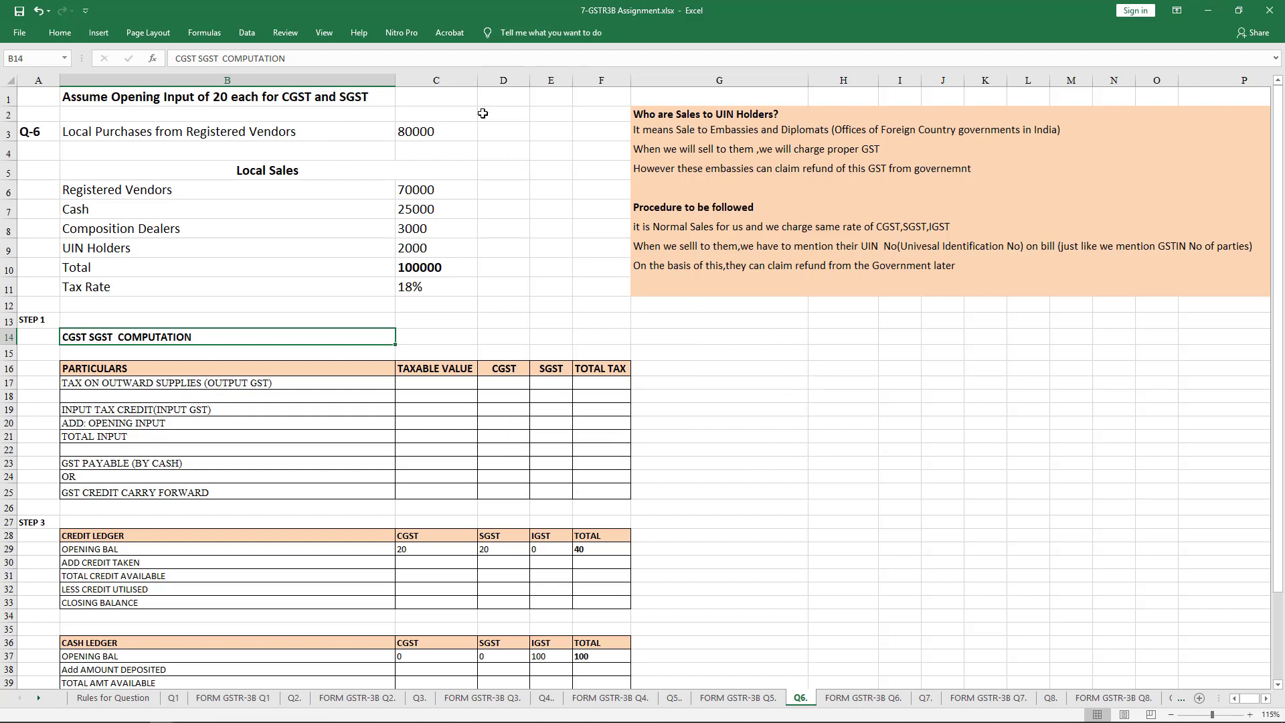
Step: Review the Q-6 local purchase figure, the local sales amounts by customer type and their total
click(293, 131)
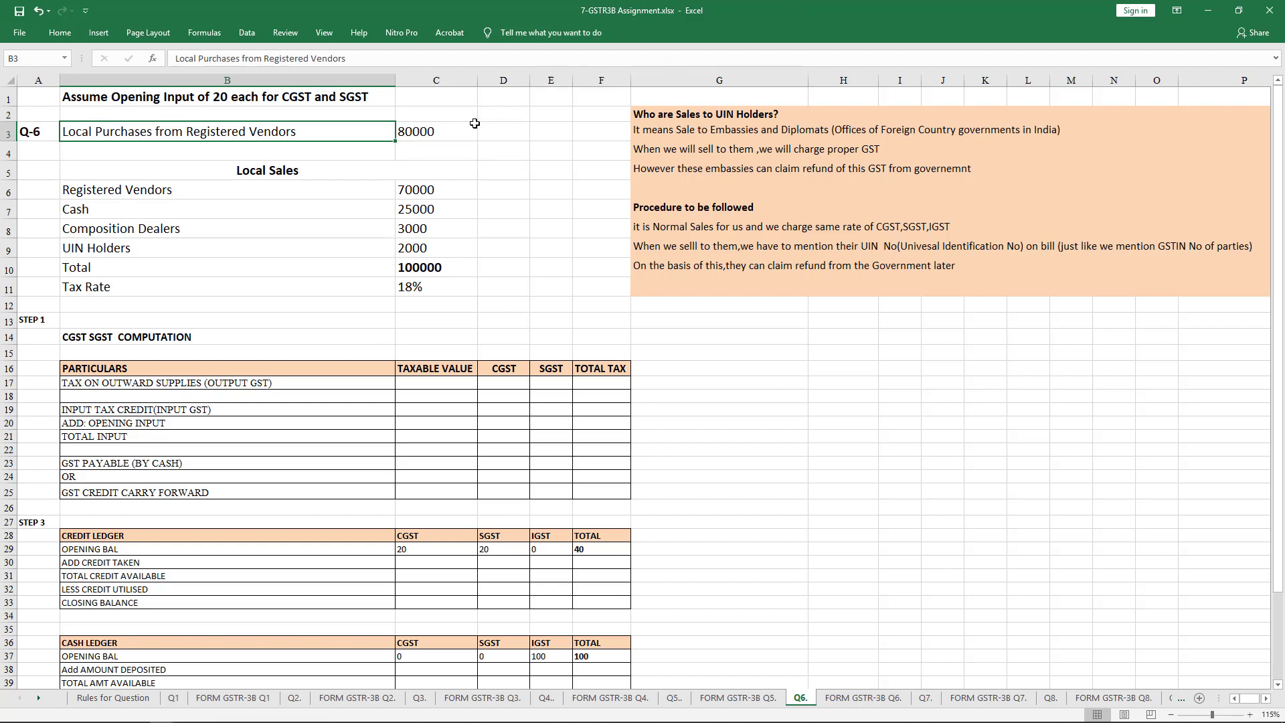
click(430, 192)
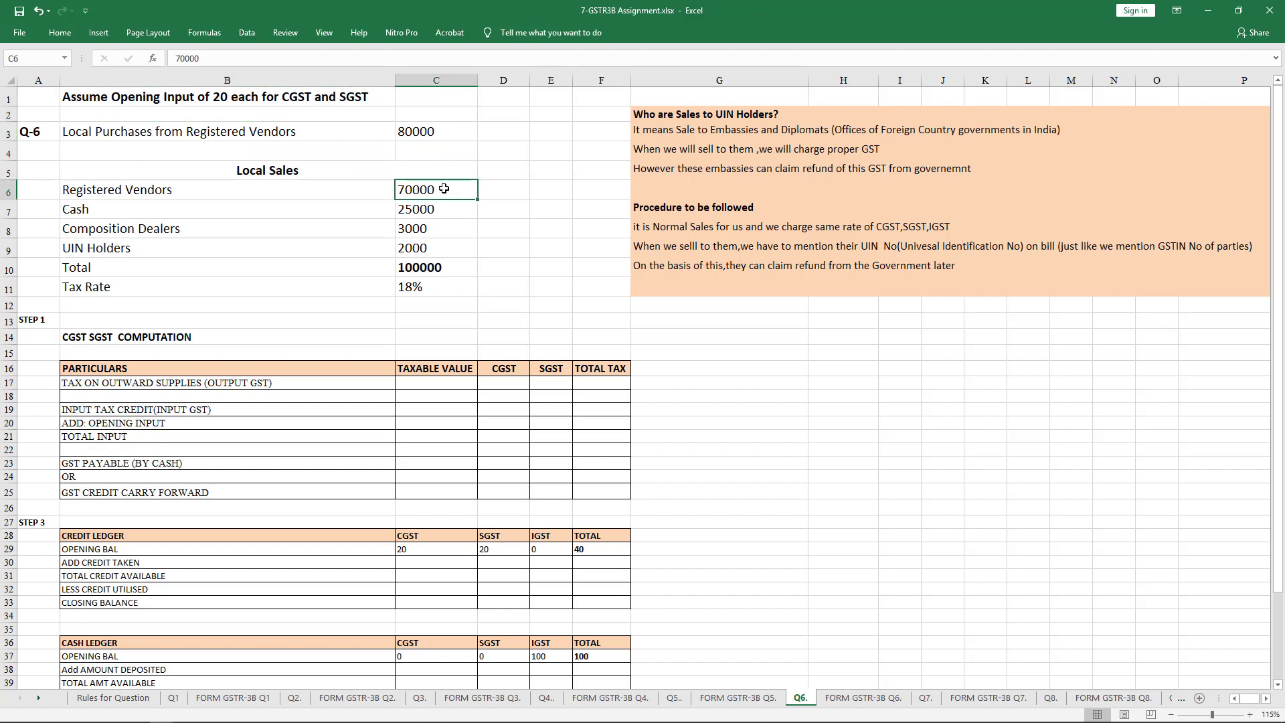
click(441, 205)
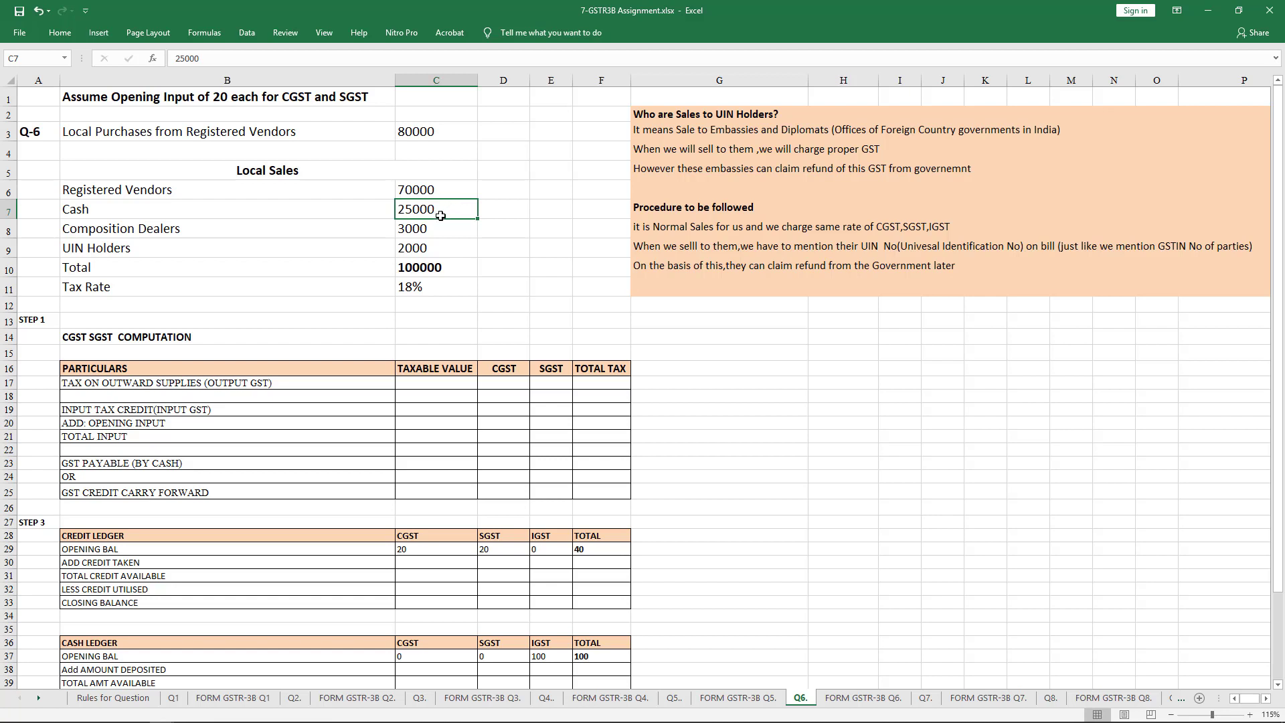
click(439, 220)
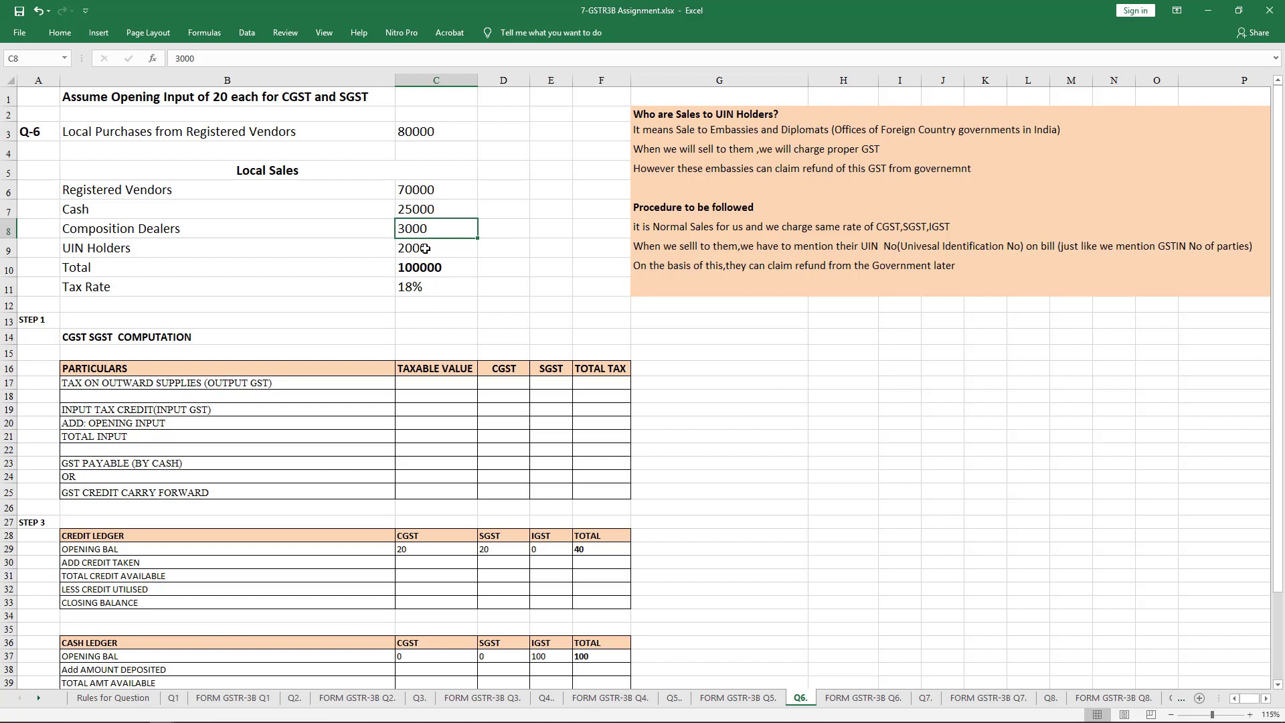
click(425, 249)
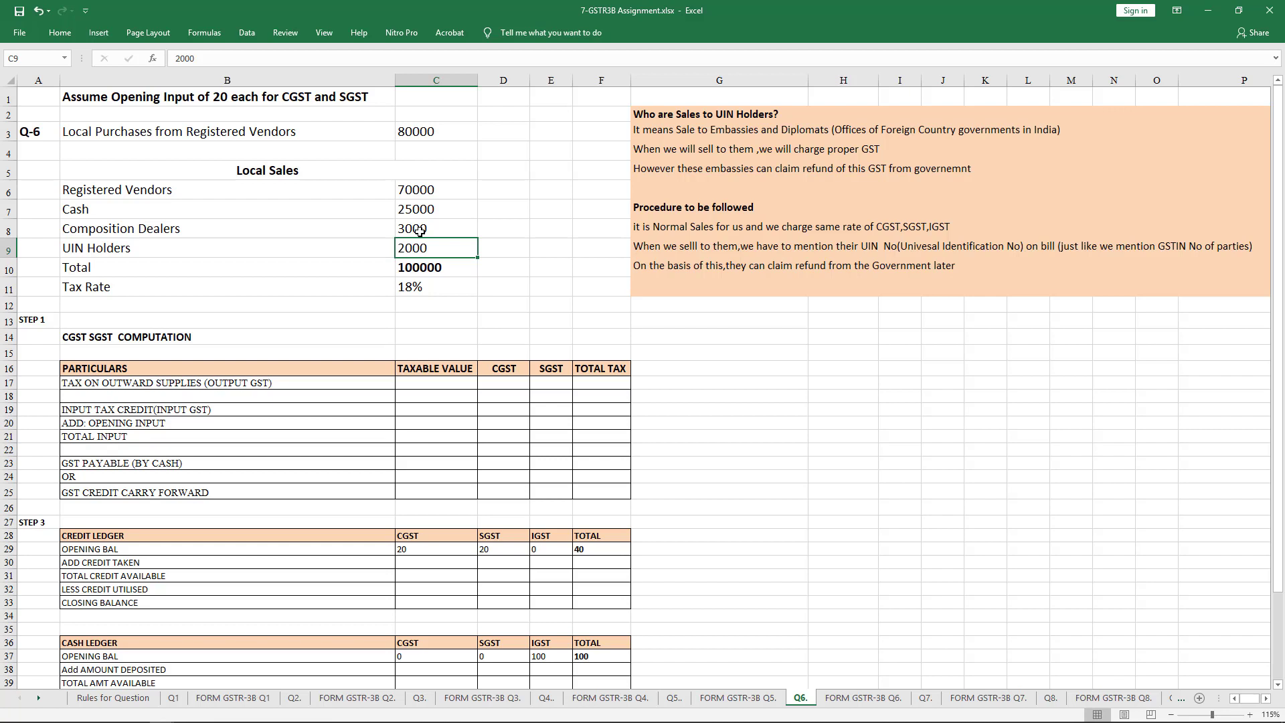
click(441, 267)
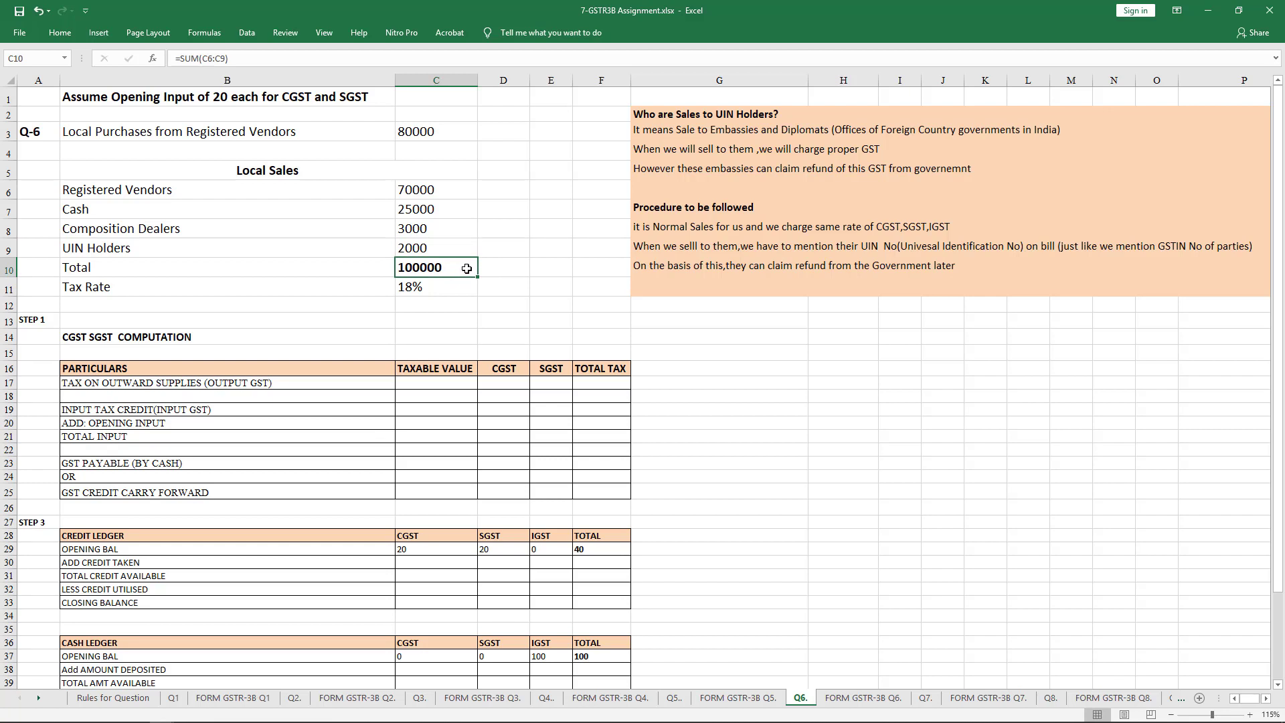
Step: Link the taxable values to the question data: output GST in C17 as =C10 and input tax credit in C19 as =C3
click(442, 382)
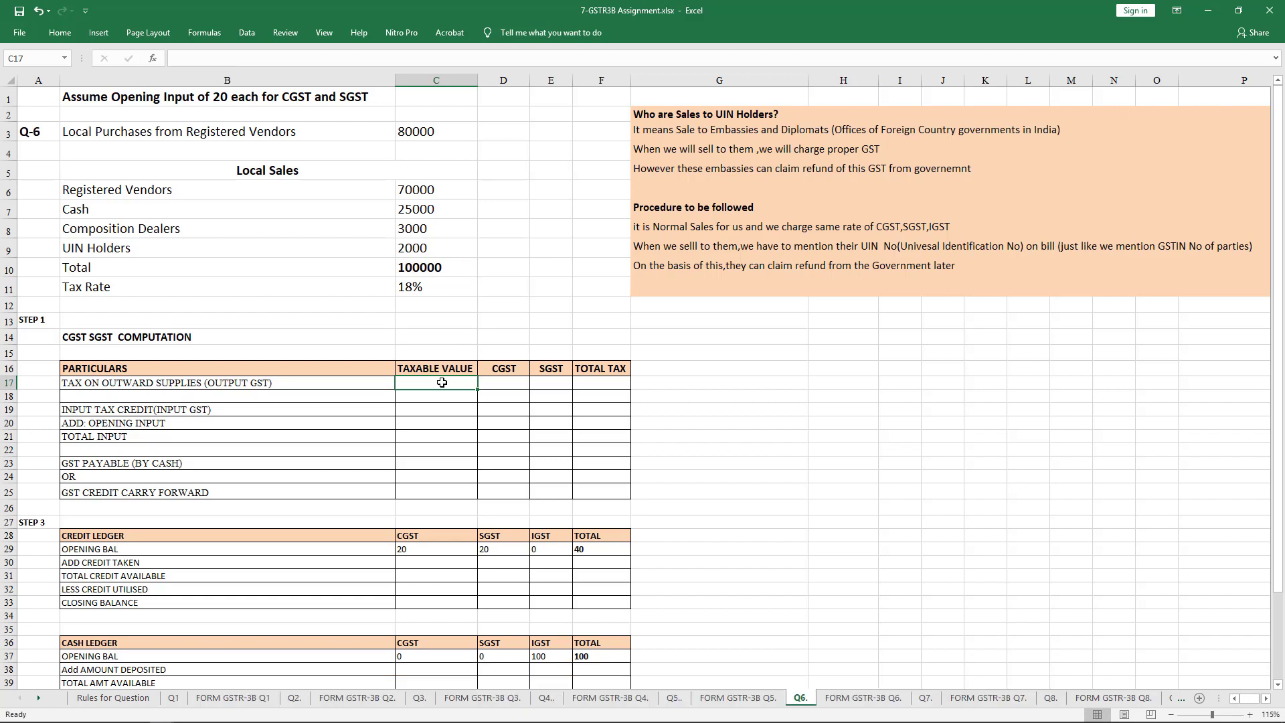
text(=)
click(442, 269)
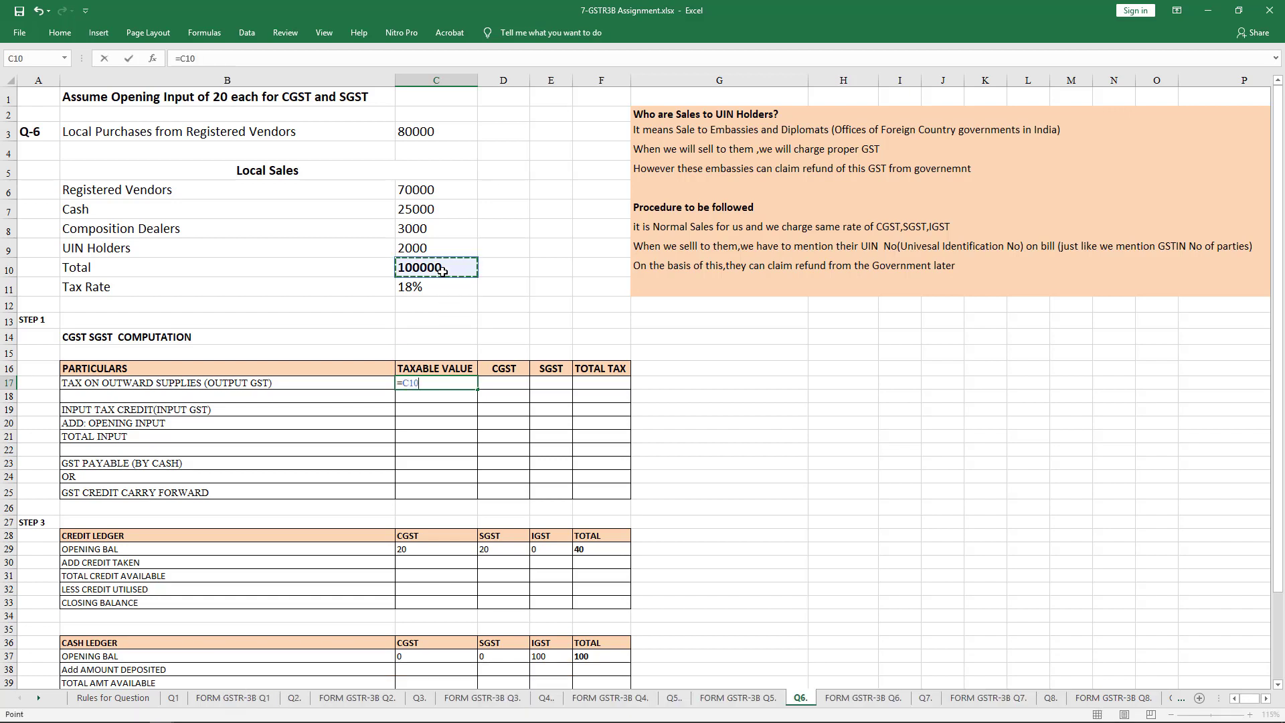
key(Return)
click(420, 409)
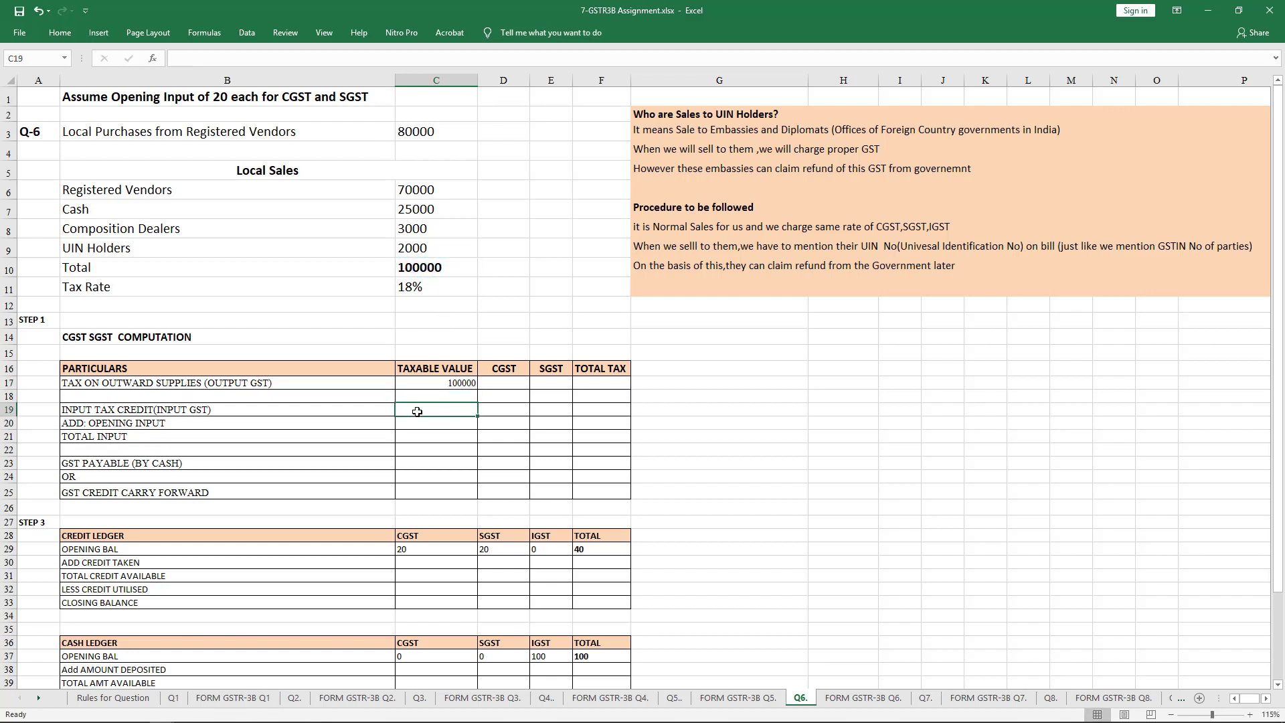
text(=)
click(429, 128)
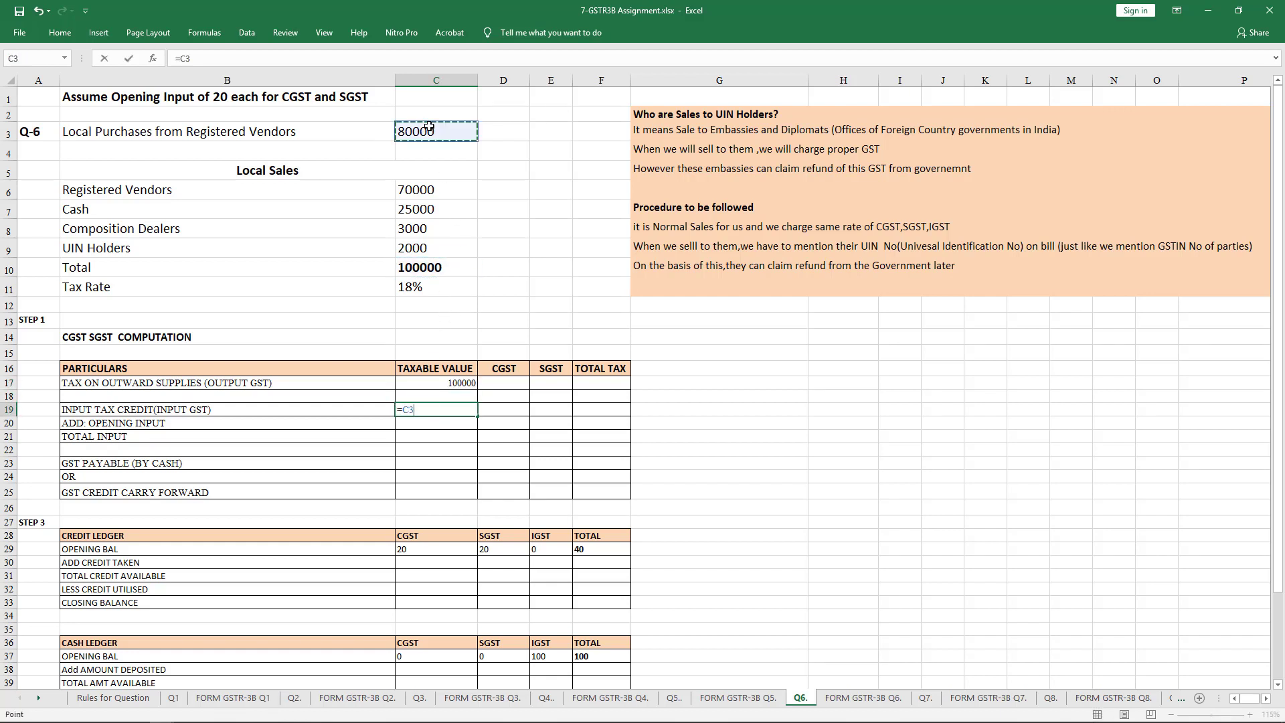
key(Return)
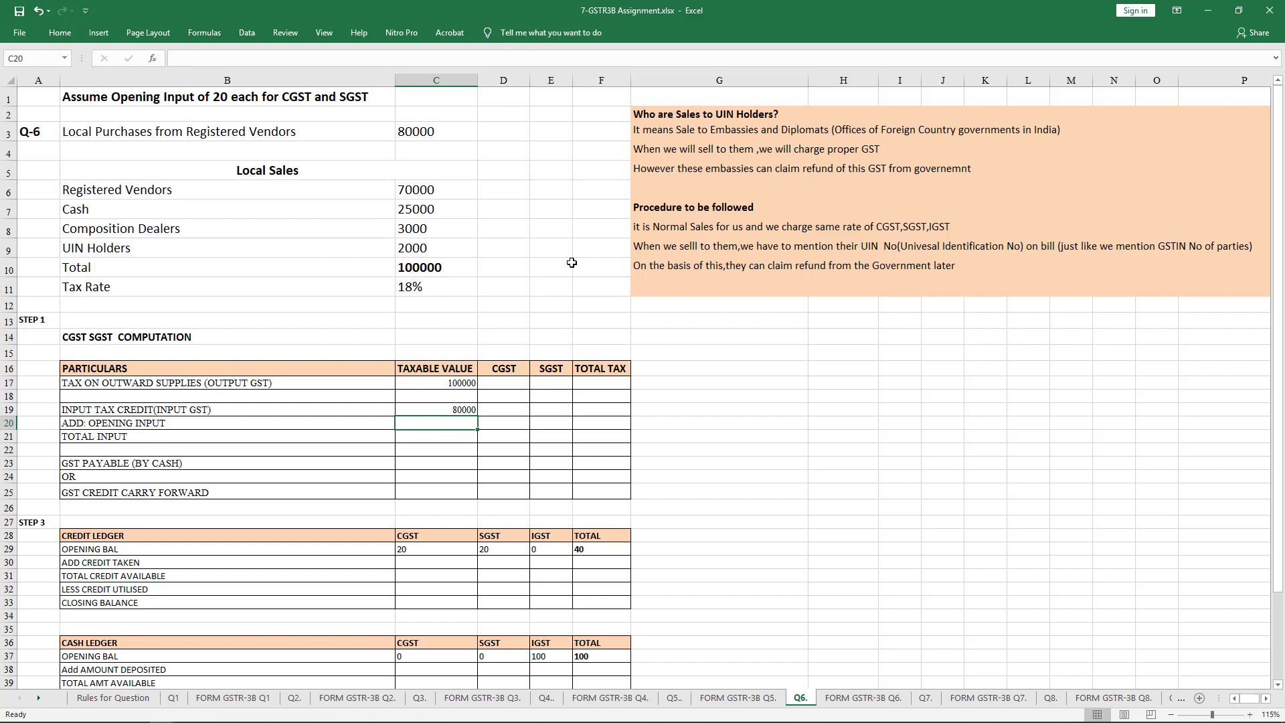
Step: Calculate the CGST on outward supplies in D17 with =C17*9%
click(509, 380)
text(=)
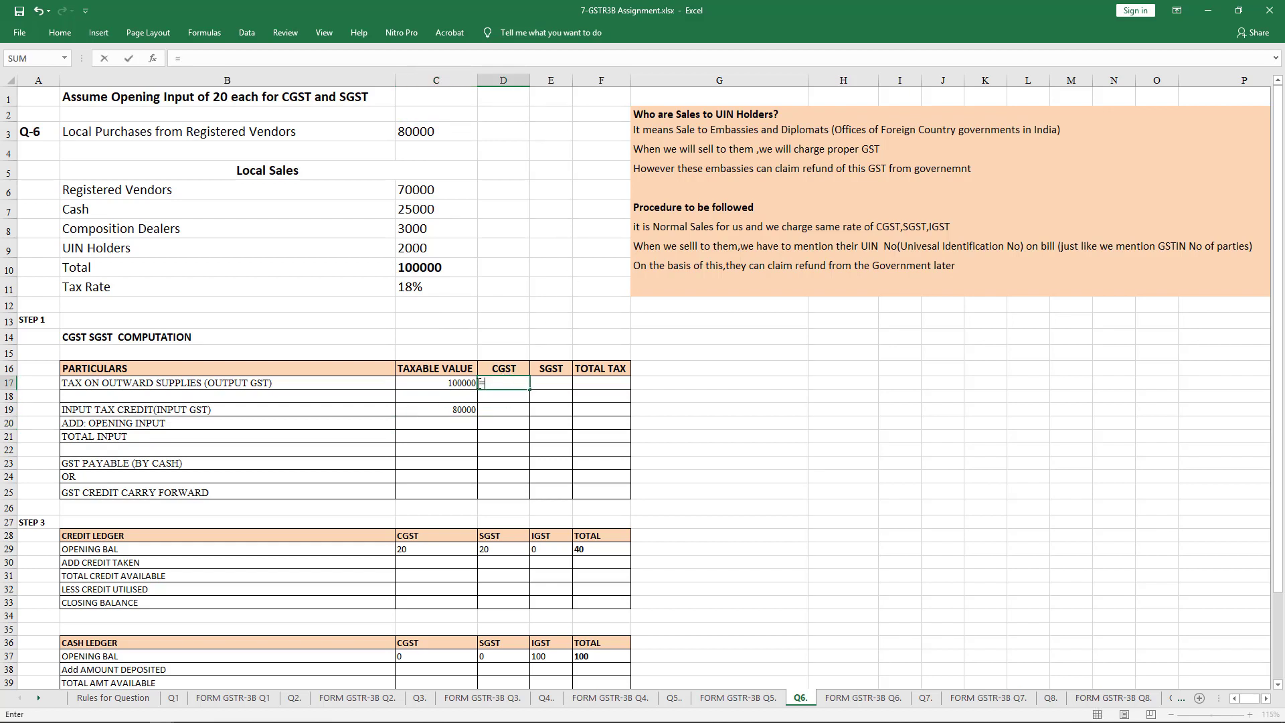
click(471, 383)
text(*9%)
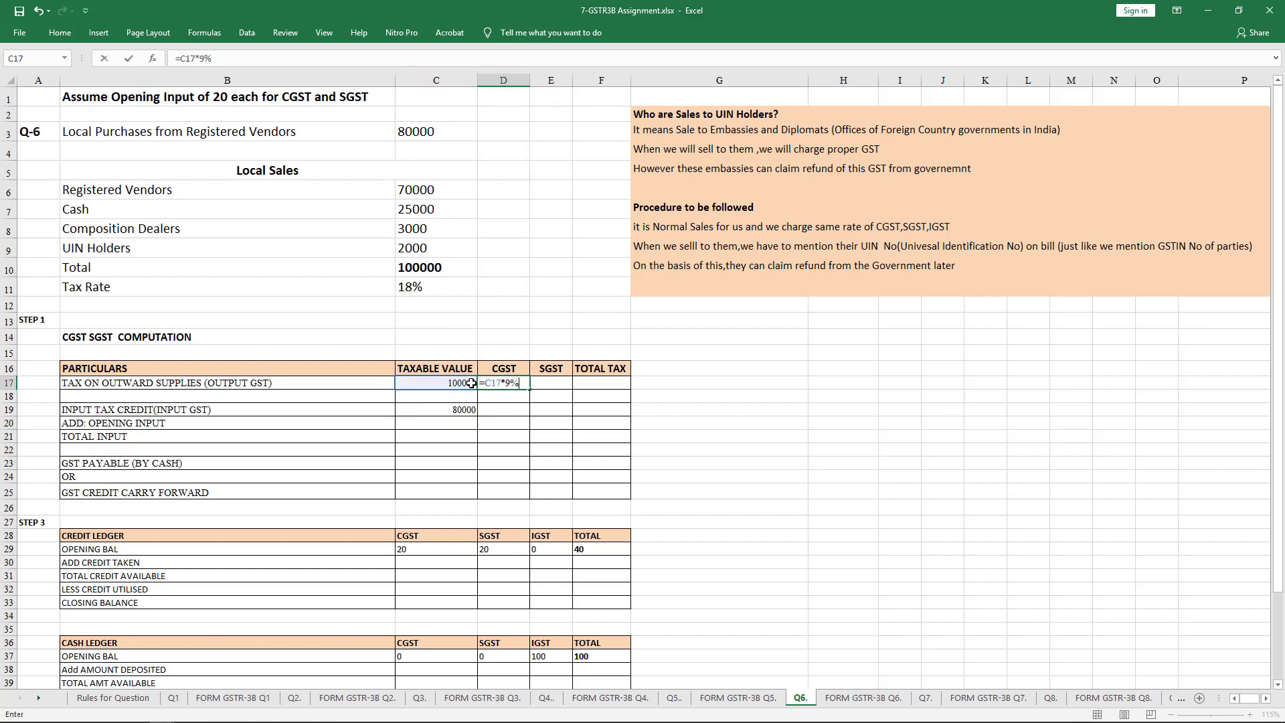
key(Return)
Step: Set the outward supplies SGST in E17 to =D17 and total the tax in F17 with =SUM(D17:E17)
key(Up)
key(Right)
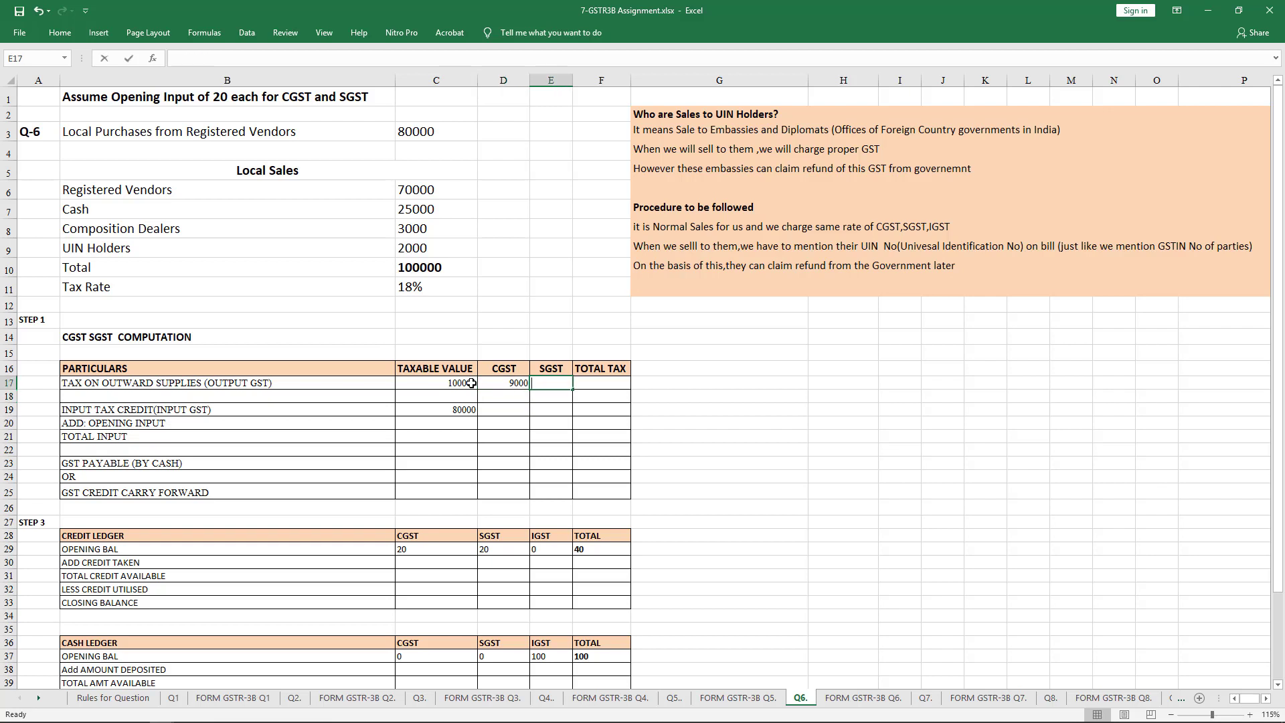
text(=D17)
key(Return)
key(Right)
key(Up)
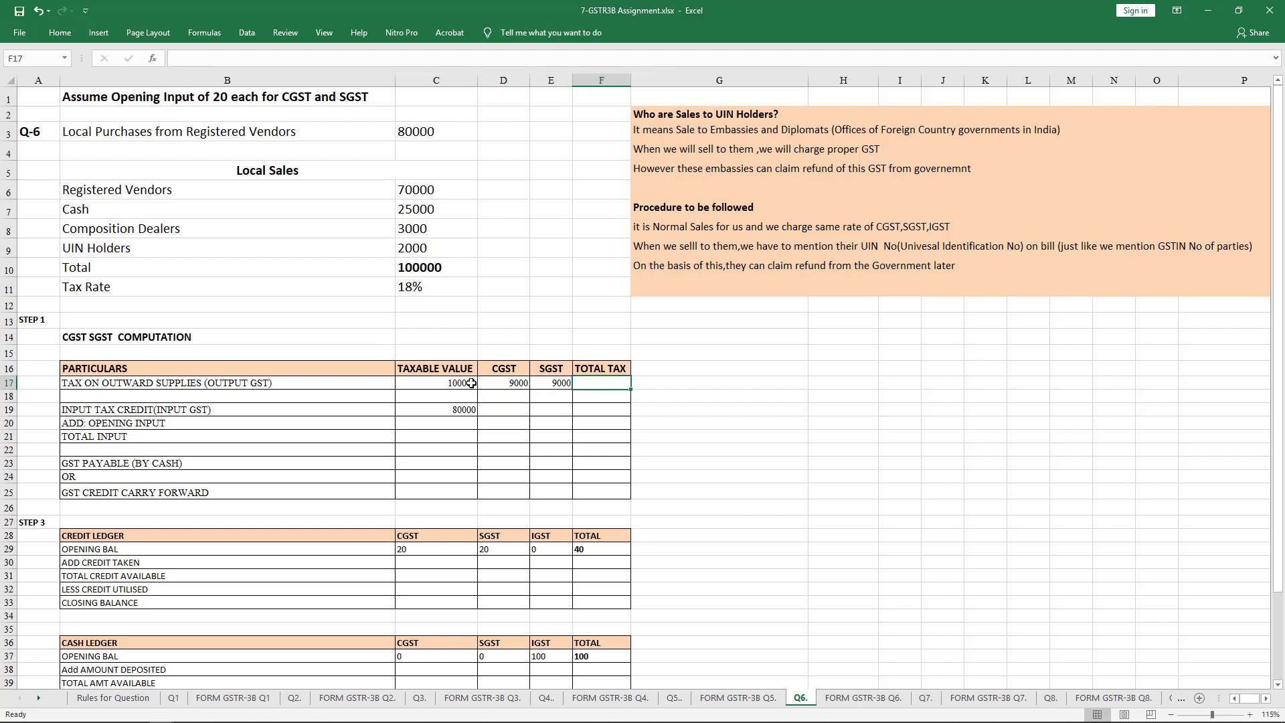
text(=SUM(D17:E17))
key(Return)
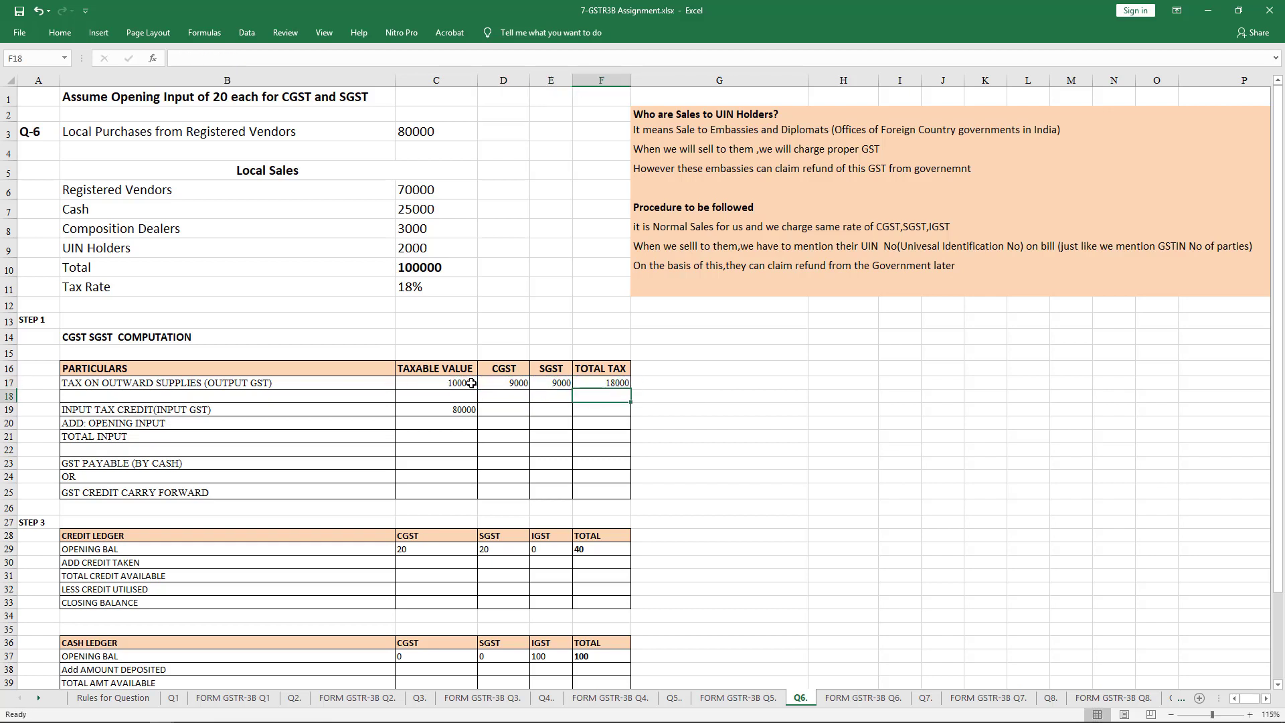
Step: Calculate the input tax credit CGST in D19 with =C19*9%
key(Left)
key(Left)
key(Down)
text(=)
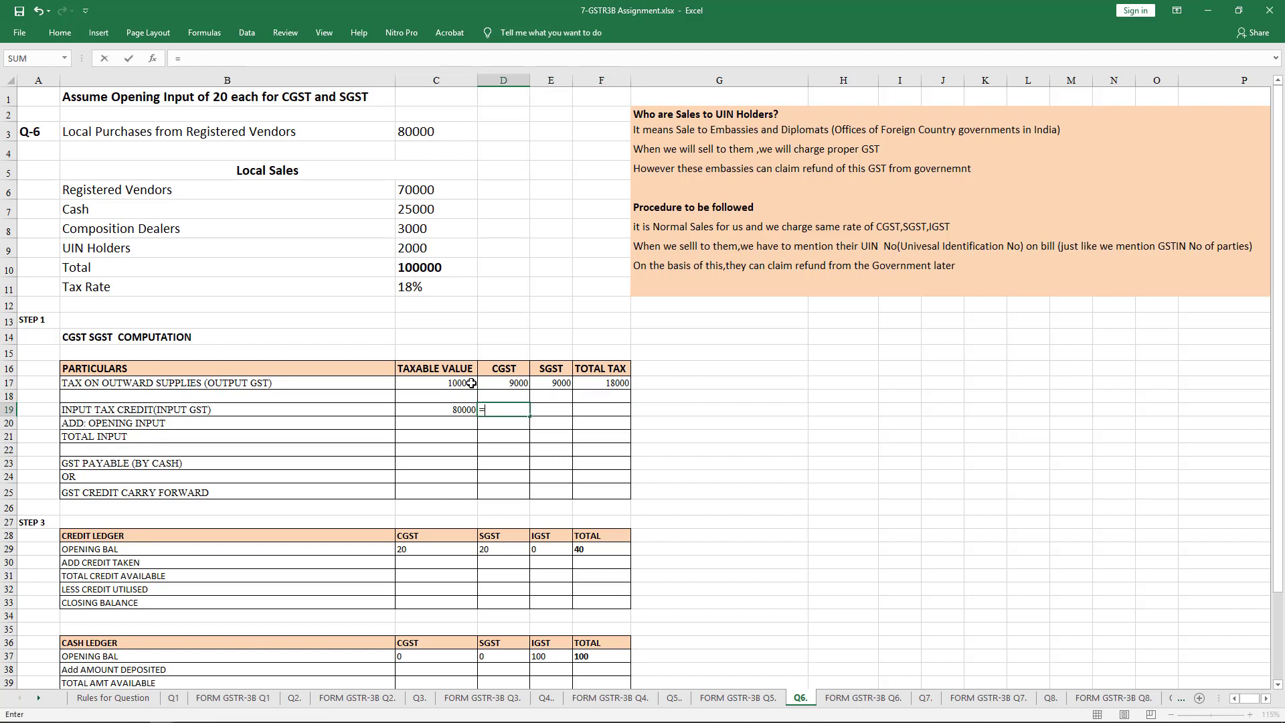
key(Left)
text(*9)
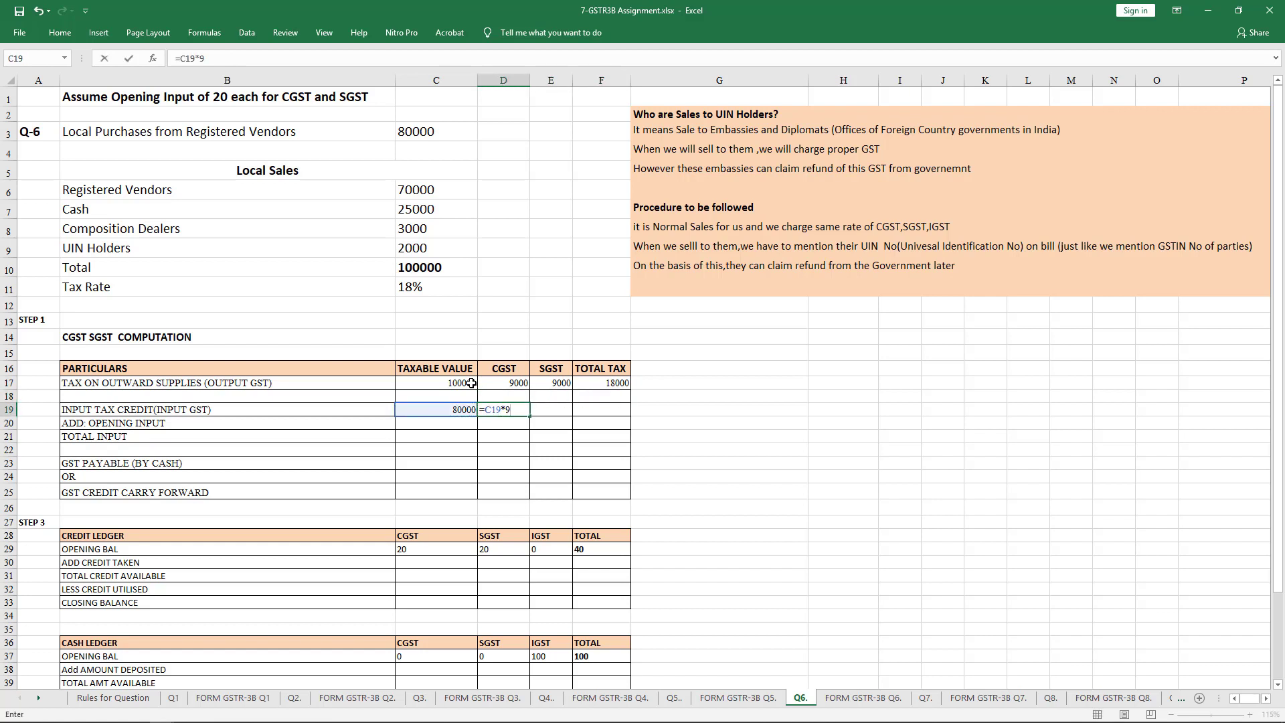
text(%)
key(Return)
Step: Set the input tax credit SGST in E19 equal to the CGST with =D19
key(Right)
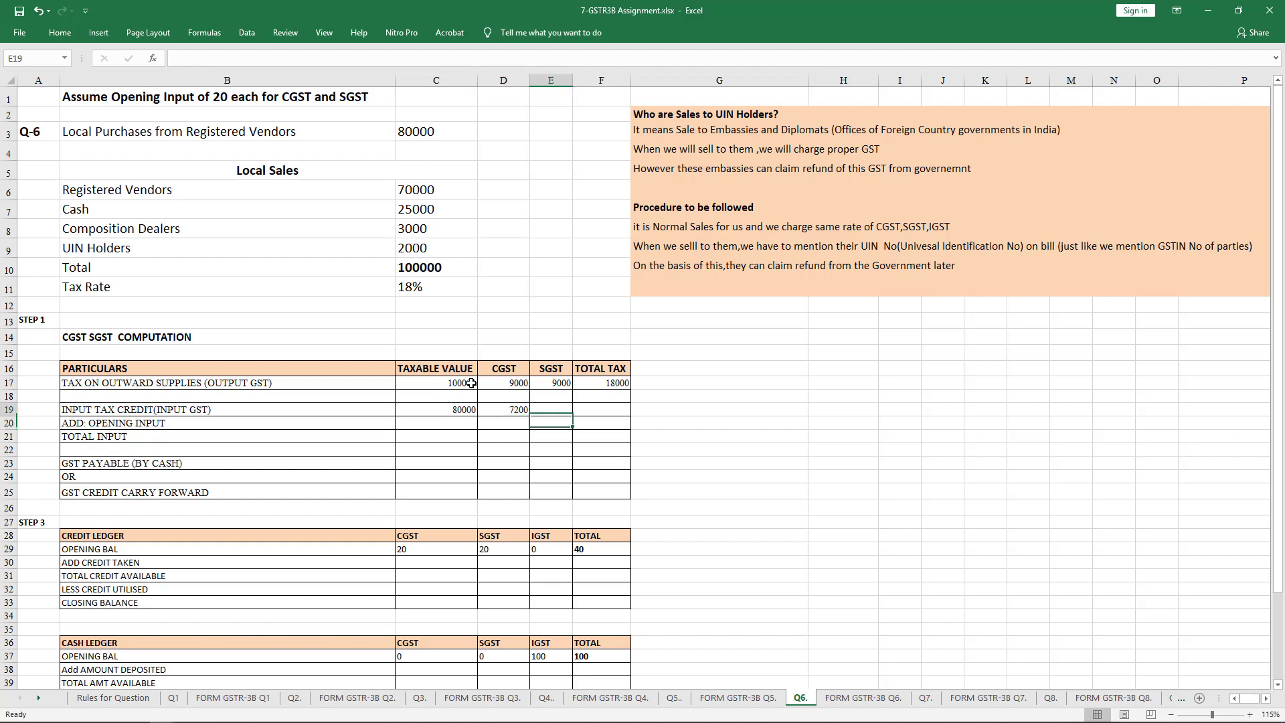
key(Up)
text(=)
key(Left)
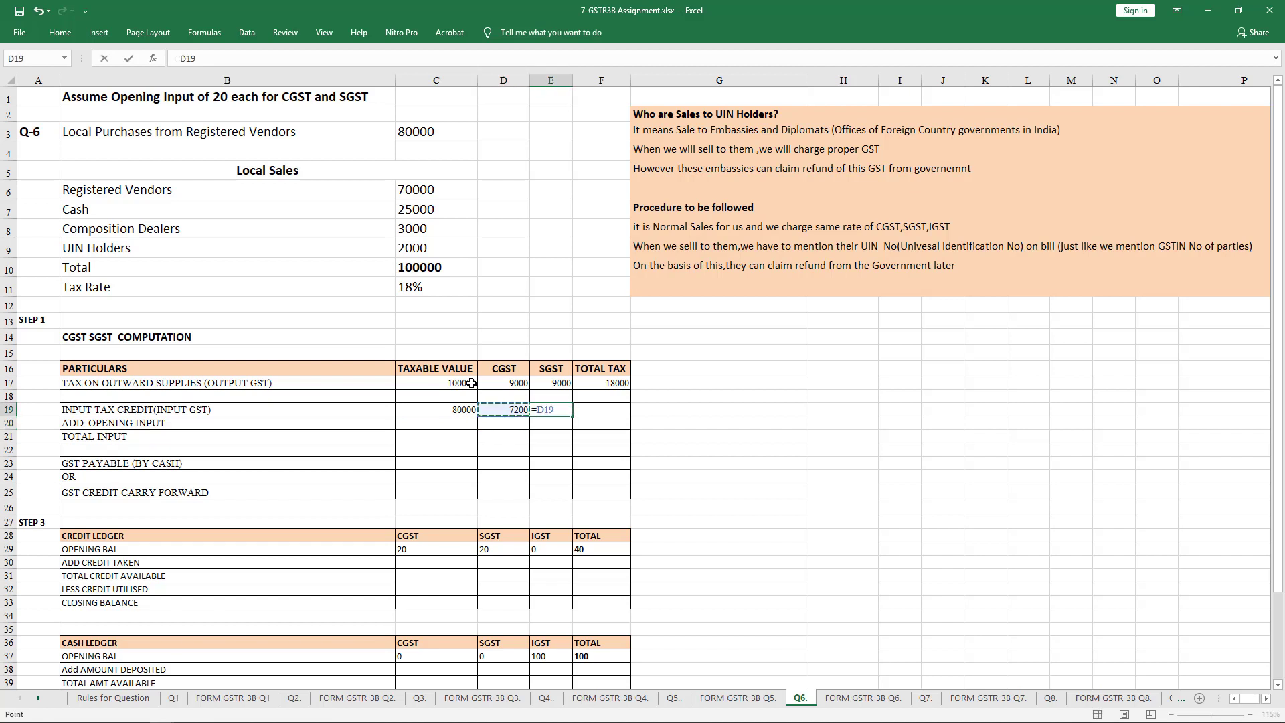
key(Return)
Step: Total the input tax credit in F19 by summing only its CGST and SGST, D19:E19
key(Up)
key(Right)
text(=SUM()
key(Left)
key(Left)
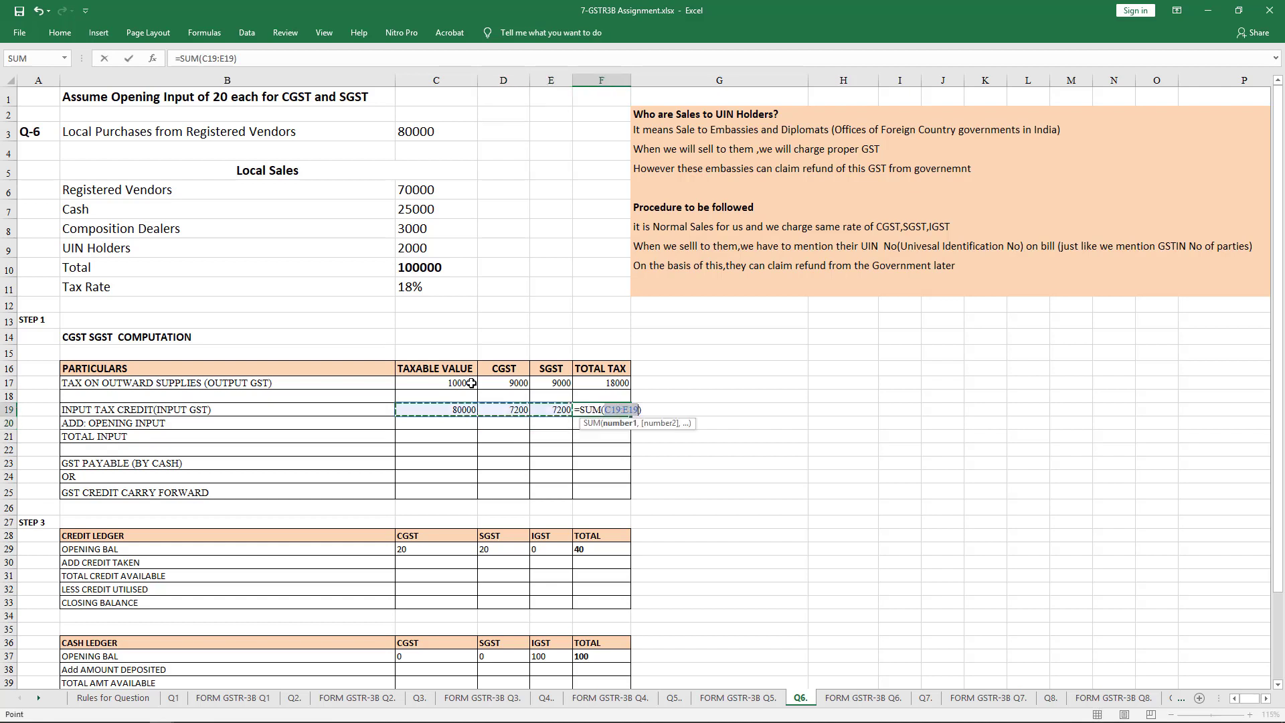
key(shift+Right)
key(Return)
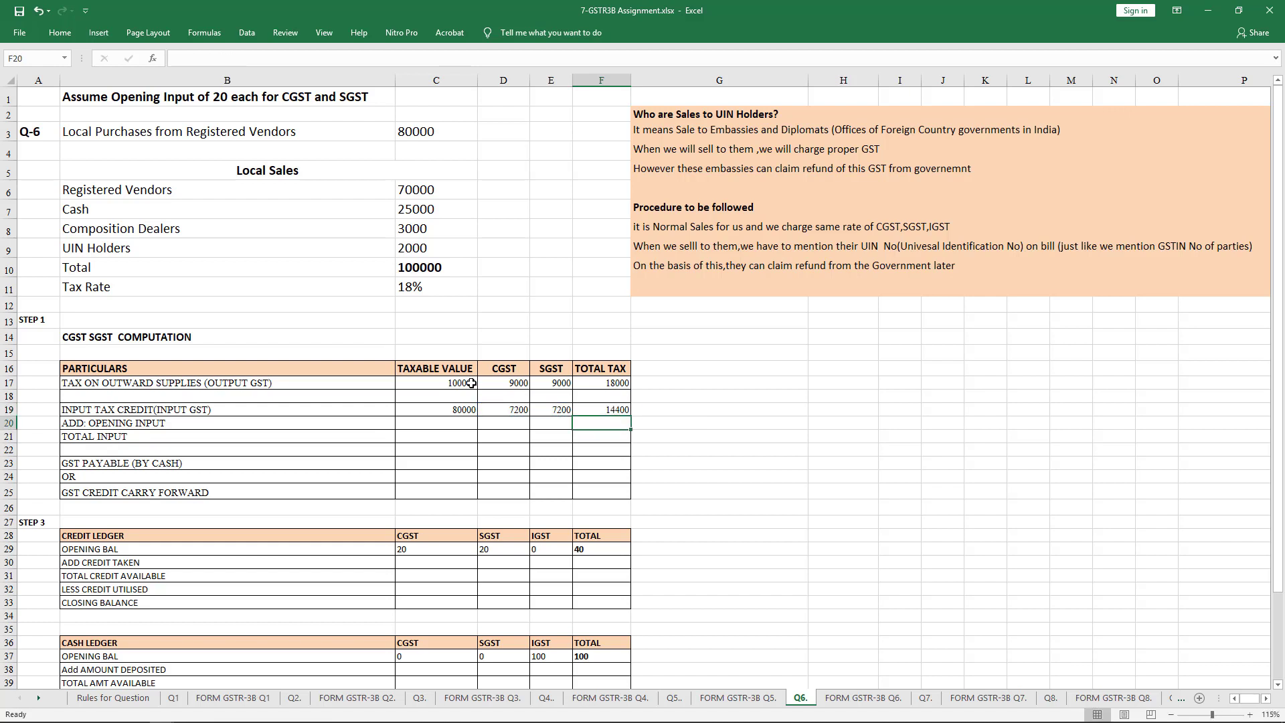
Step: Enter an opening input of 20 for both CGST in D20 and SGST in E20
key(Left)
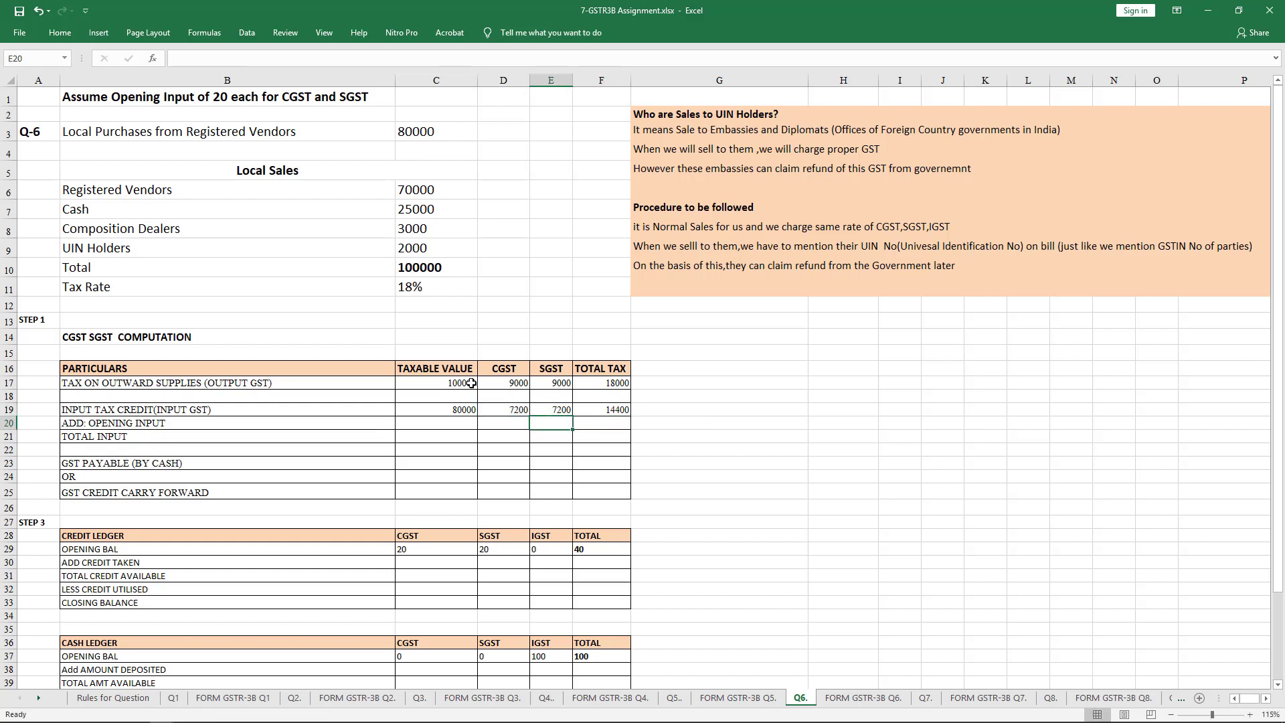
key(Left)
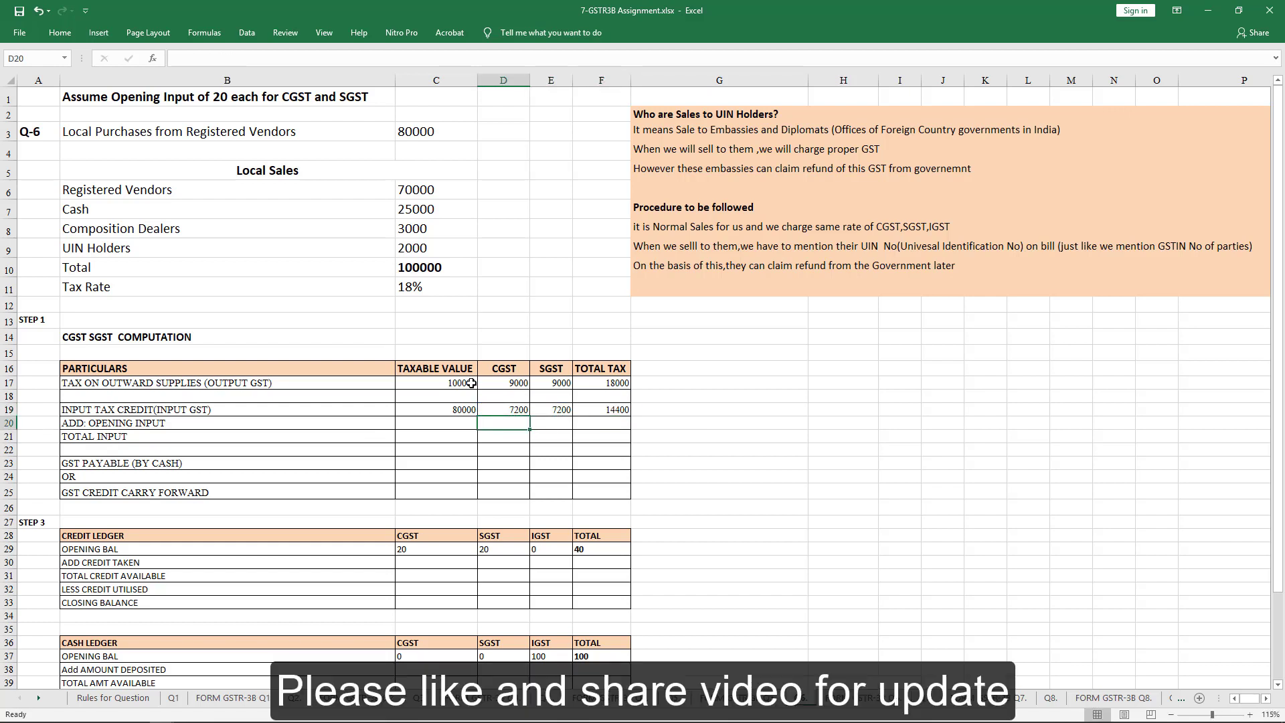
text(20)
key(Tab)
text(20)
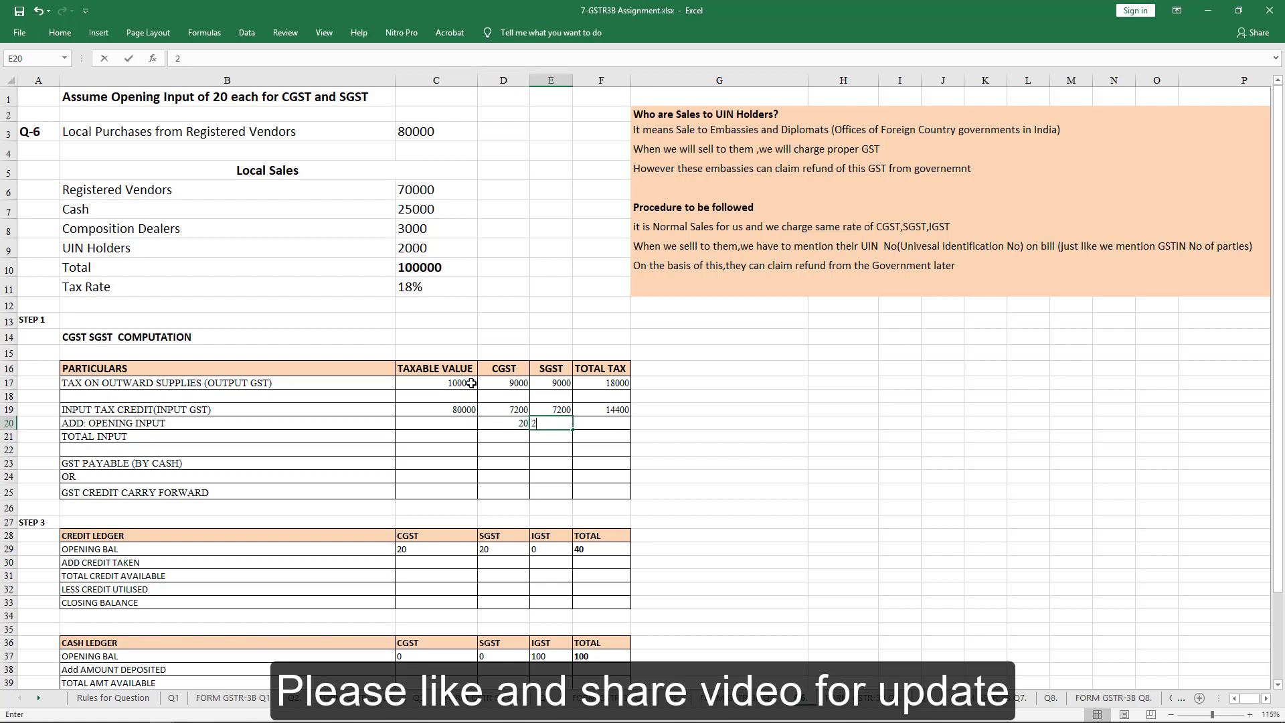
key(Right)
Step: Sum the CGST total input in D21 with =SUM(D19:D20) and fill the formula across to SGST in E21
key(Left)
key(Left)
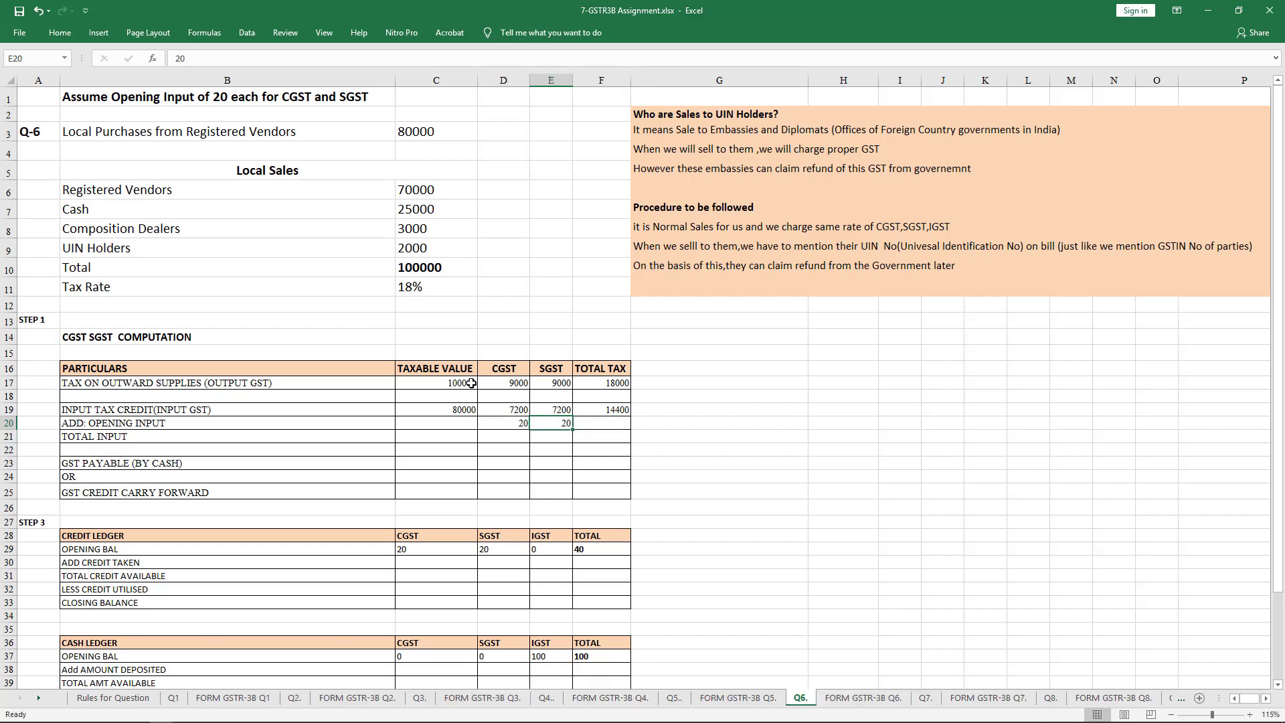
key(Down)
key(alt+equal)
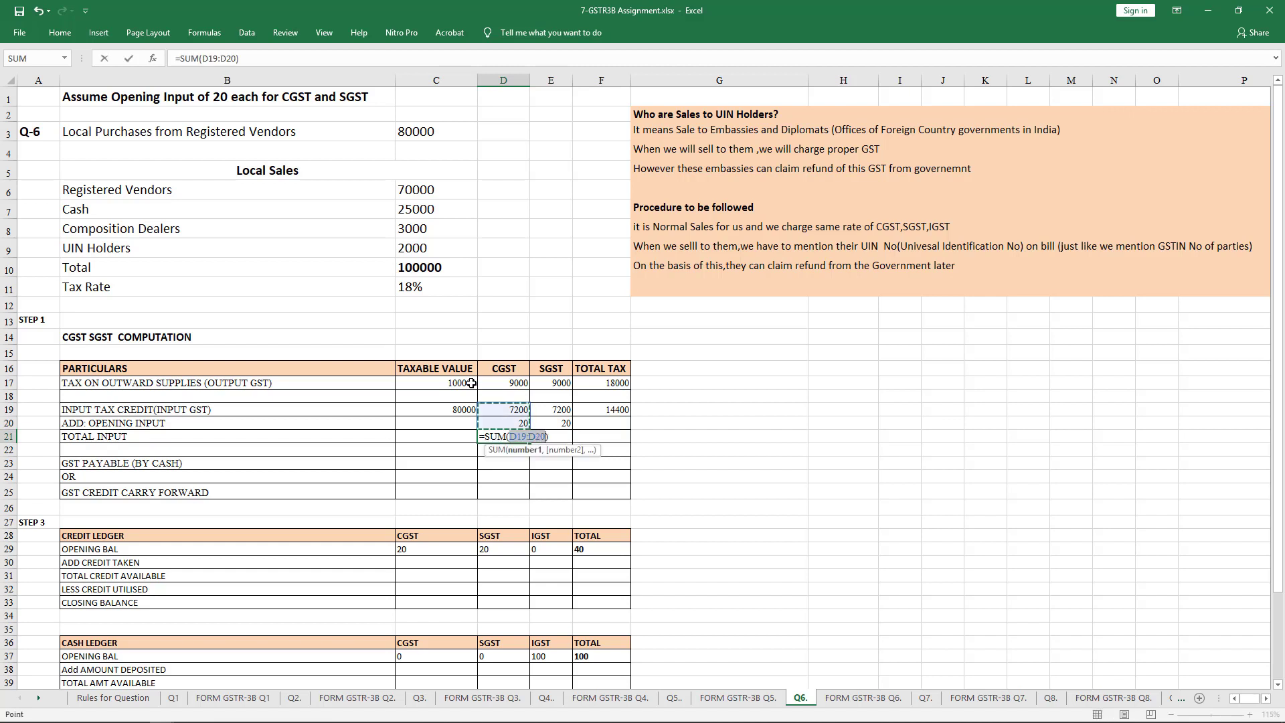
key(Return)
key(Up)
key(shift+Right)
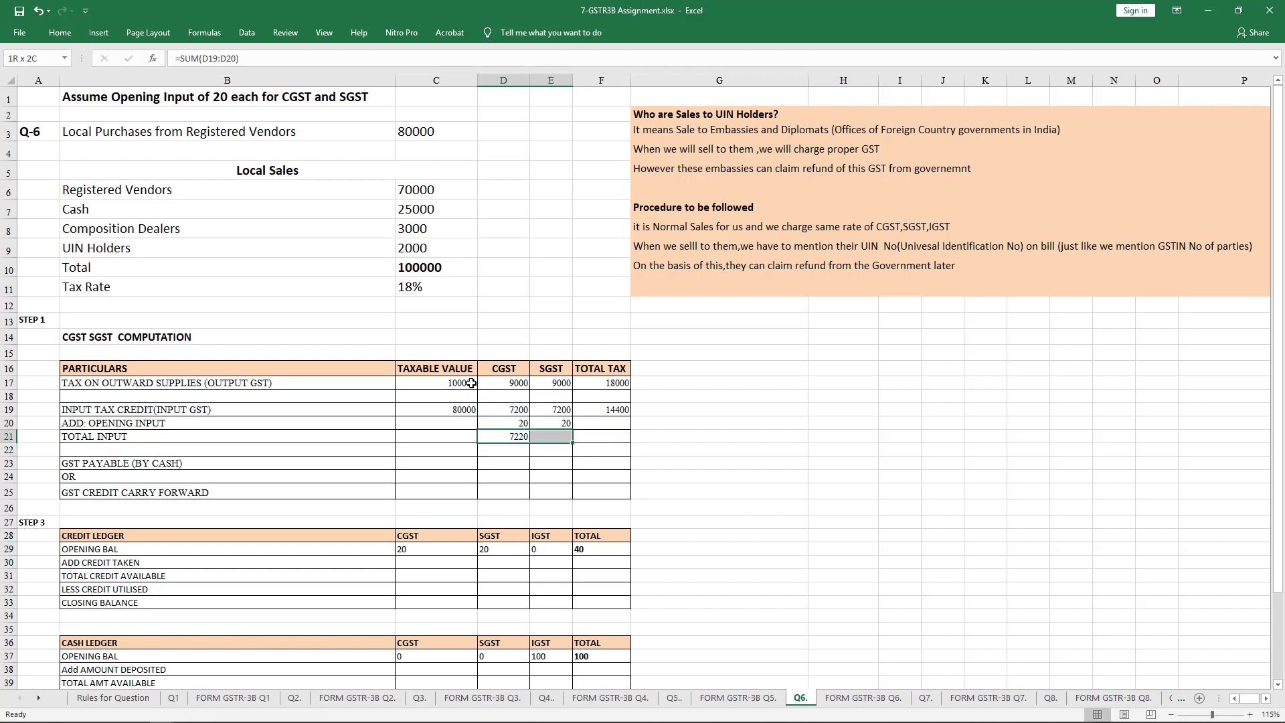
key(ctrl+r)
Step: Add up the total input tax in F21 with =SUM(D21:E21)
key(Right)
key(Right)
key(alt+equal)
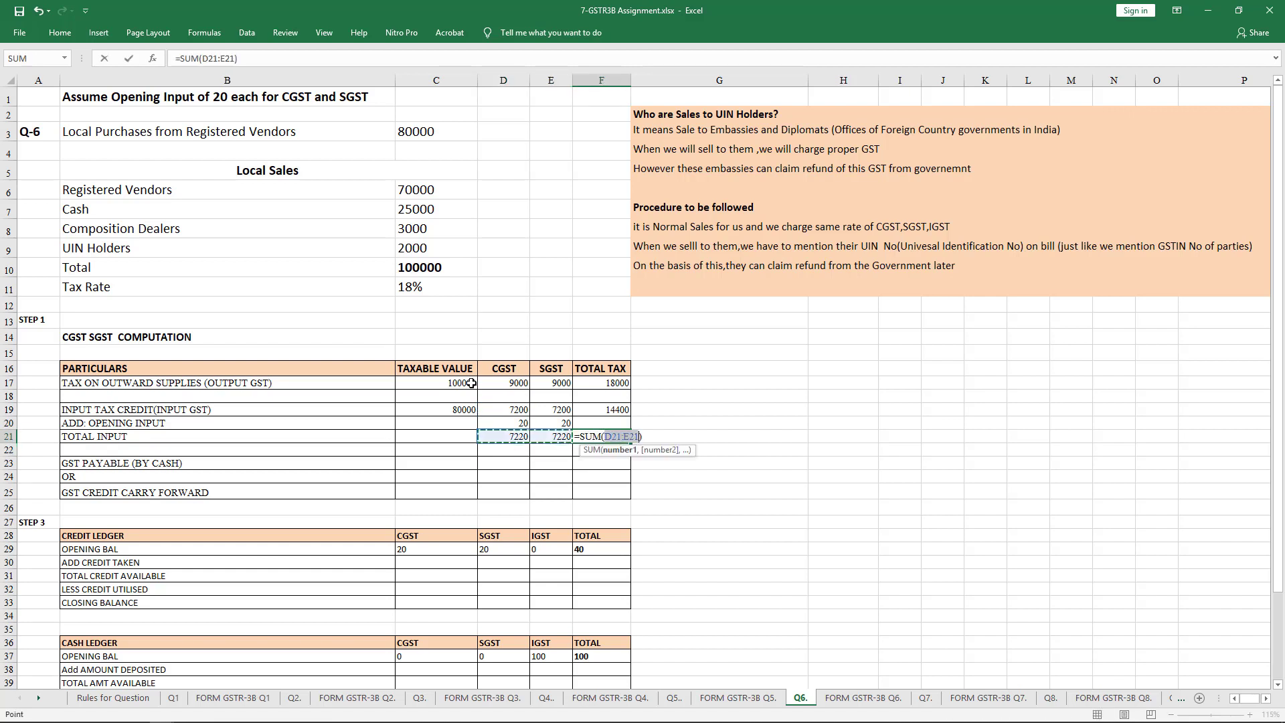
key(Return)
Step: Calculate the CGST payable by cash in D23 as output CGST minus total input, =D17-D21
key(Left)
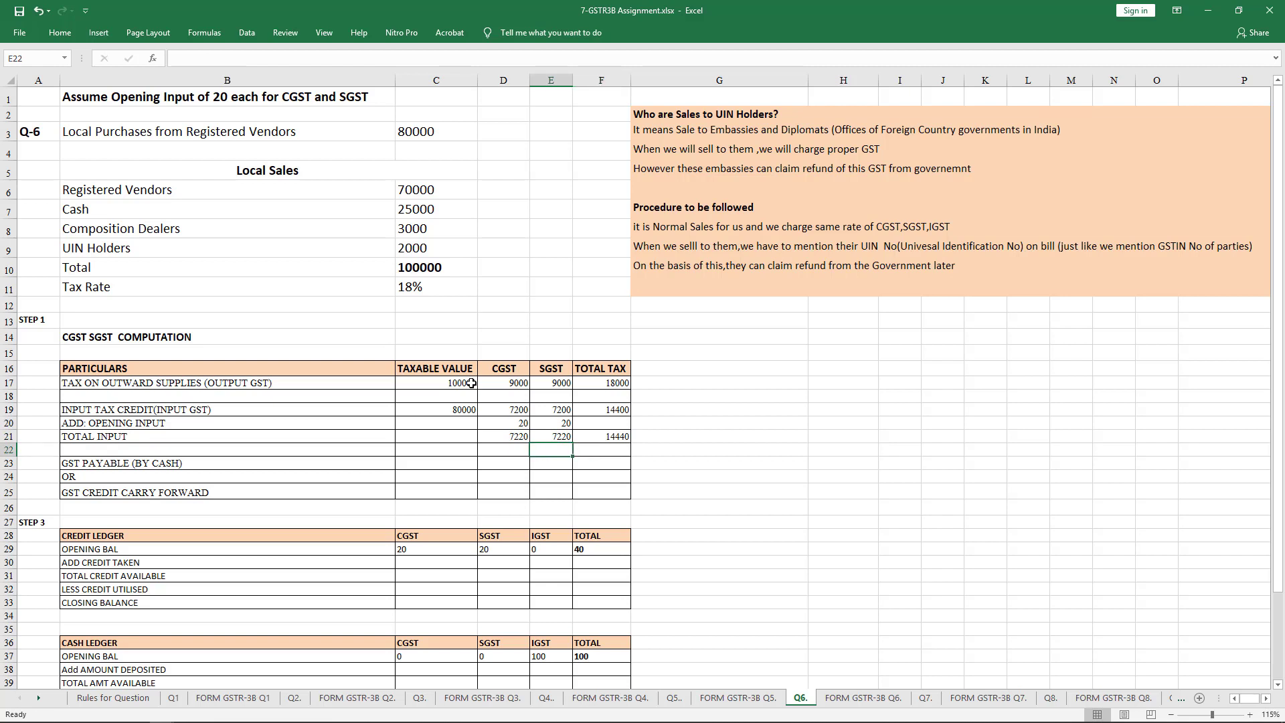
key(Left)
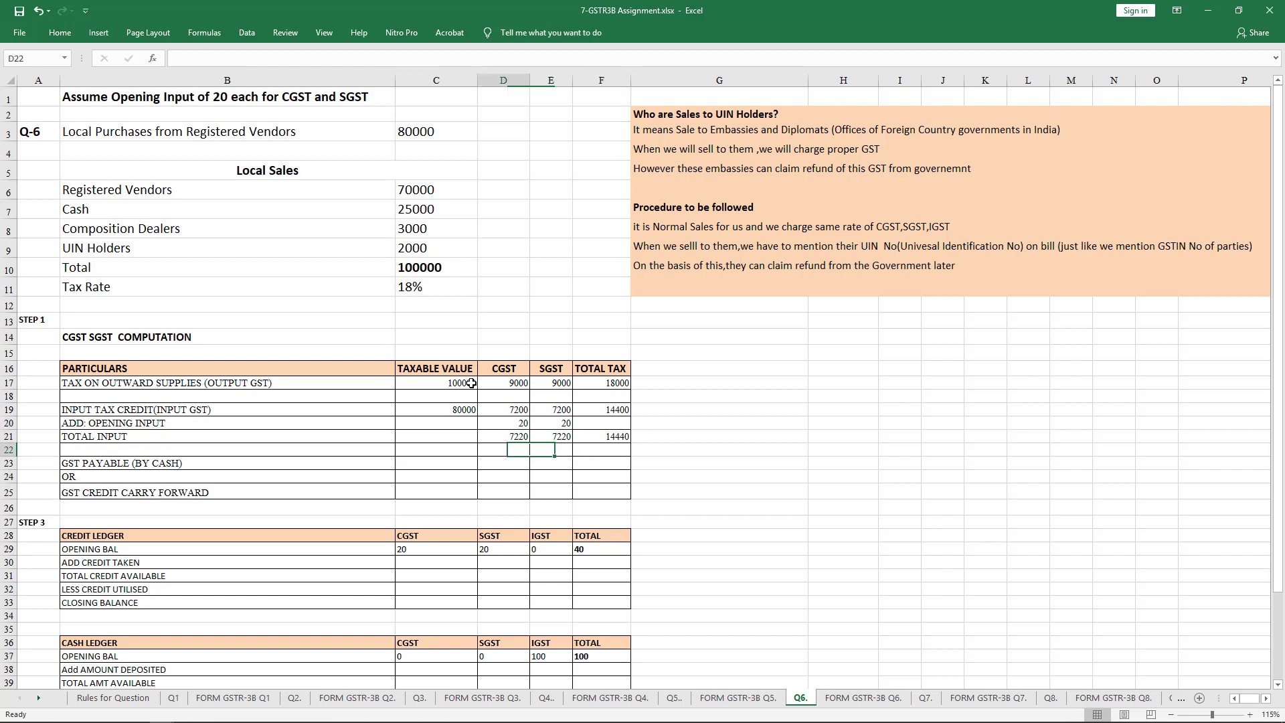
key(Down)
text(=)
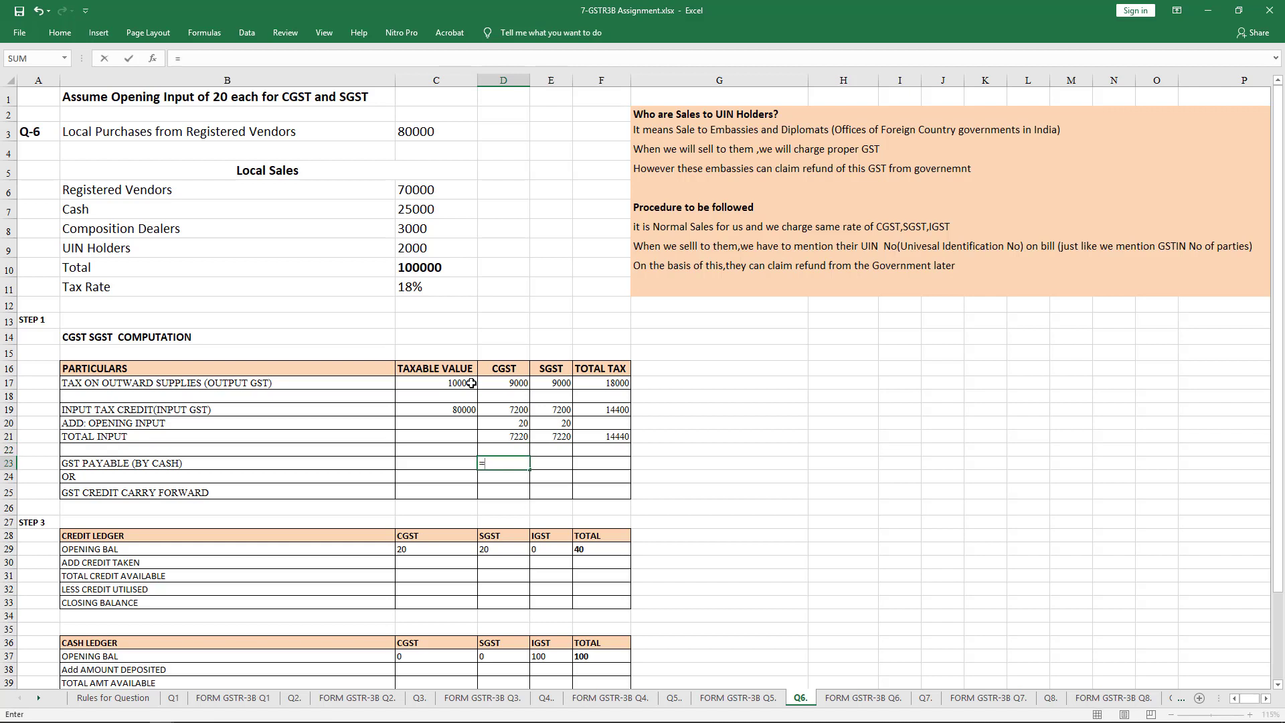
click(512, 383)
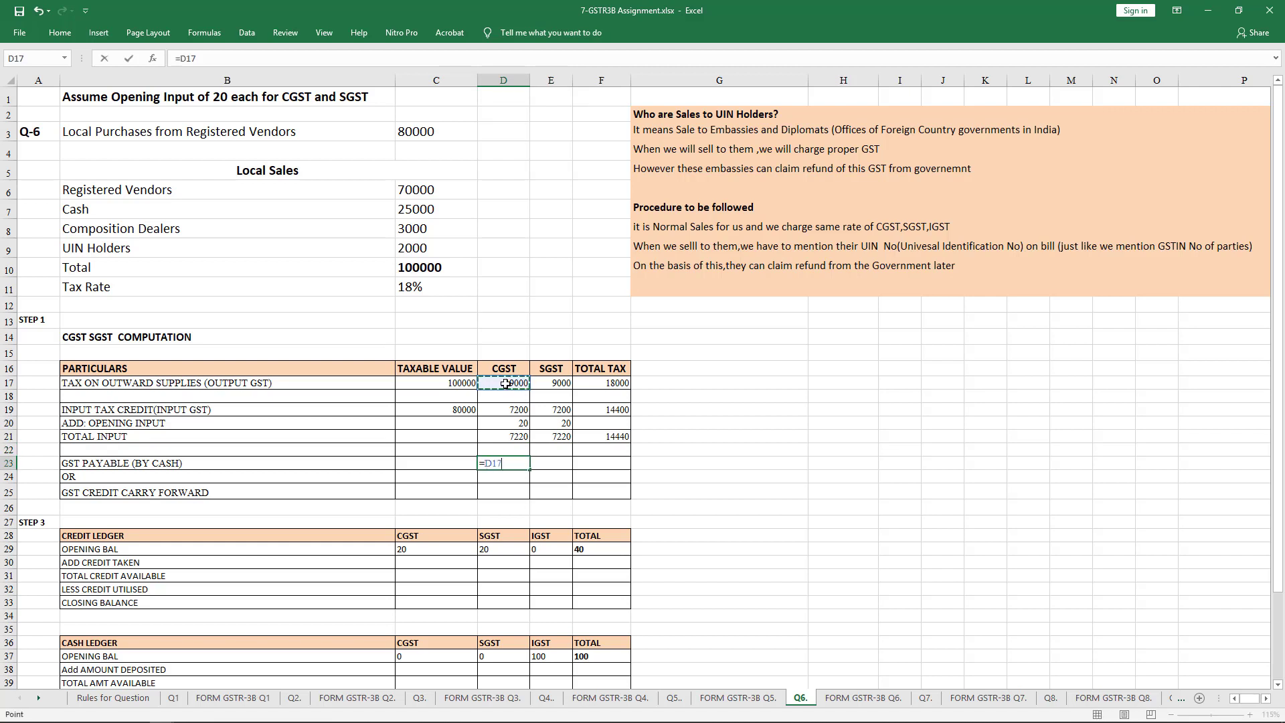
text(-)
click(521, 437)
key(Return)
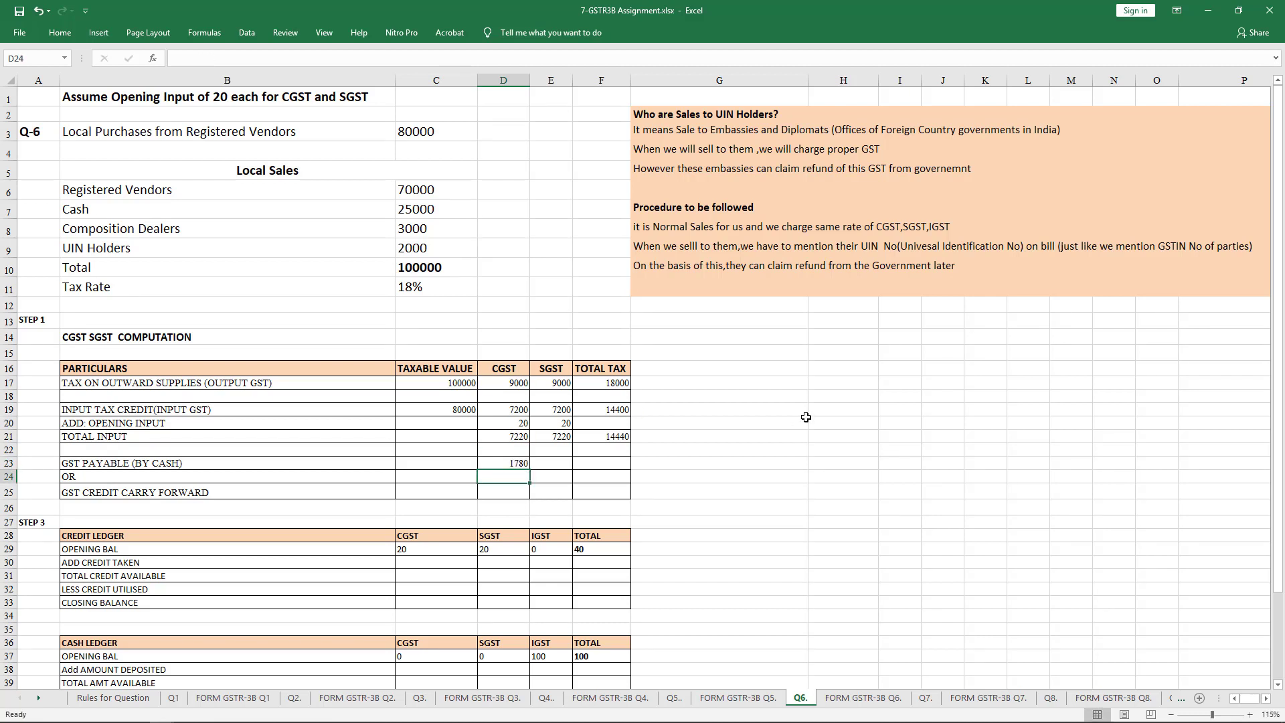
Step: Fill the GST payable formula from D23 across to the SGST column in E23
key(Up)
key(shift+Right)
key(ctrl+r)
key(Right)
key(Right)
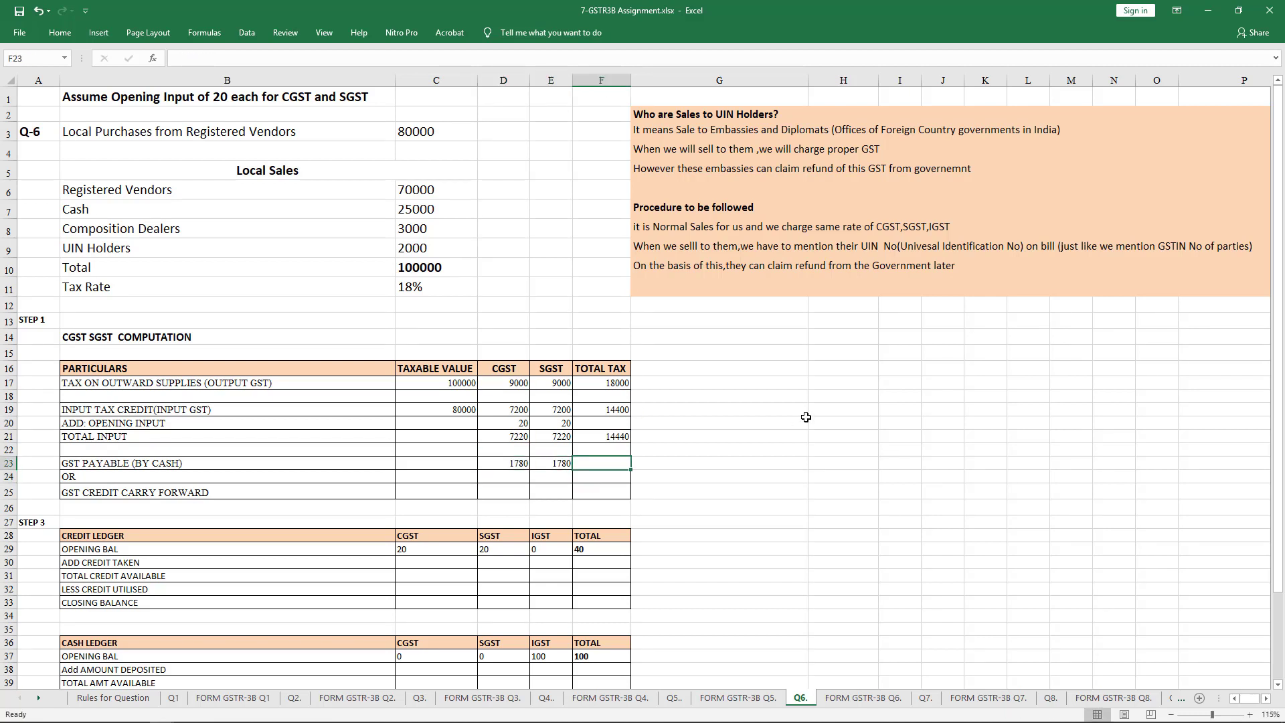
Step: Total the CGST and SGST payable by cash in F23 with AutoSum
key(alt+equal)
key(Return)
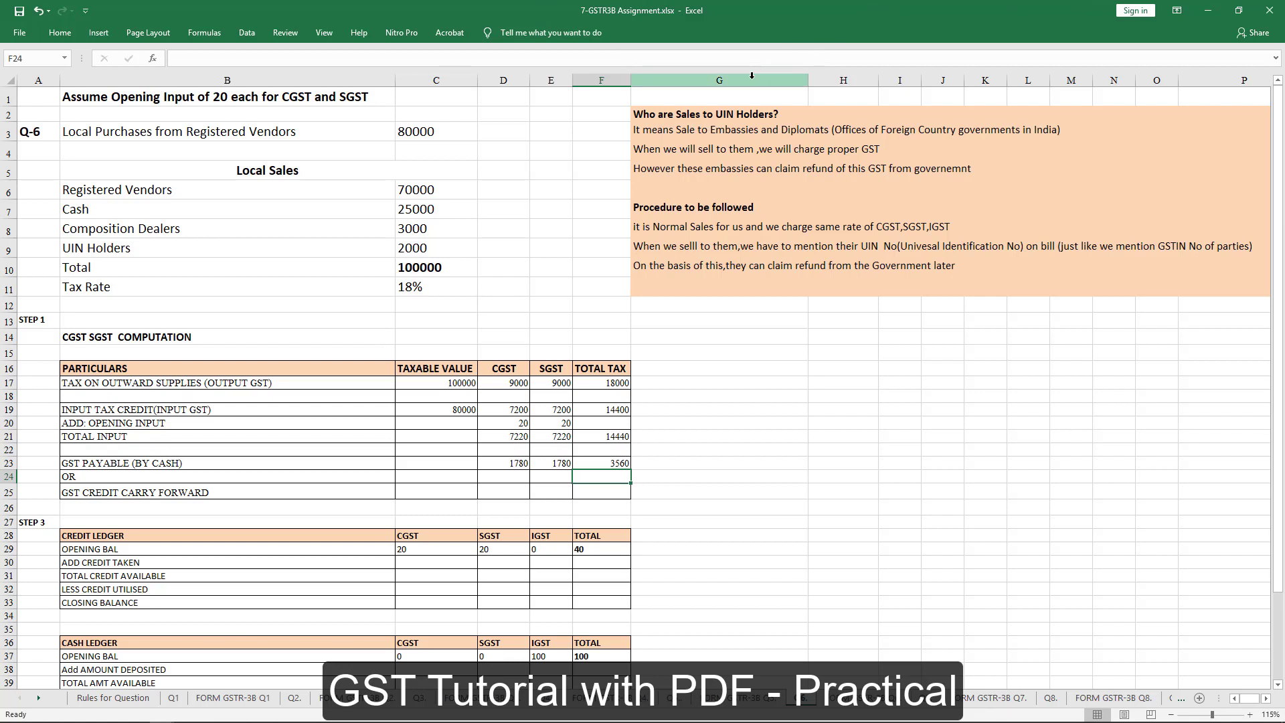
click(777, 409)
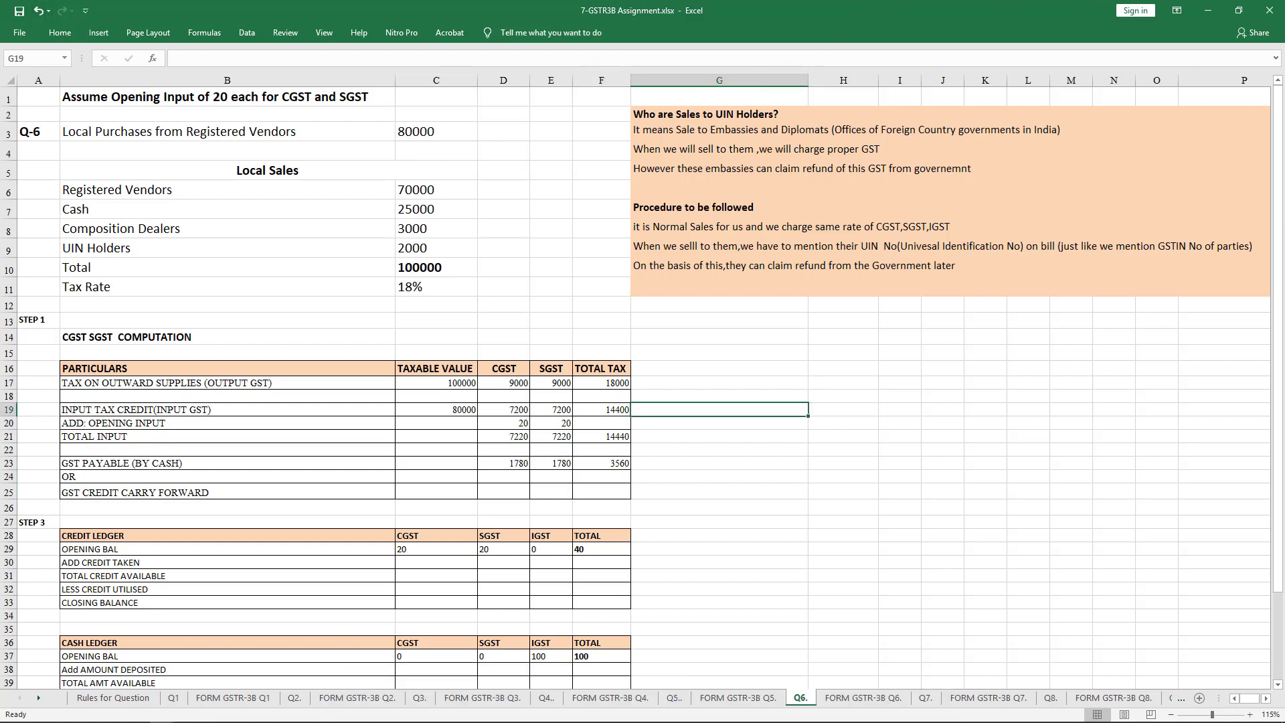
Step: On the FORM GSTR-3B Q6. sheet, enter 100000 as the total taxable value of outward taxable supplies in row 3.1(a)
click(865, 699)
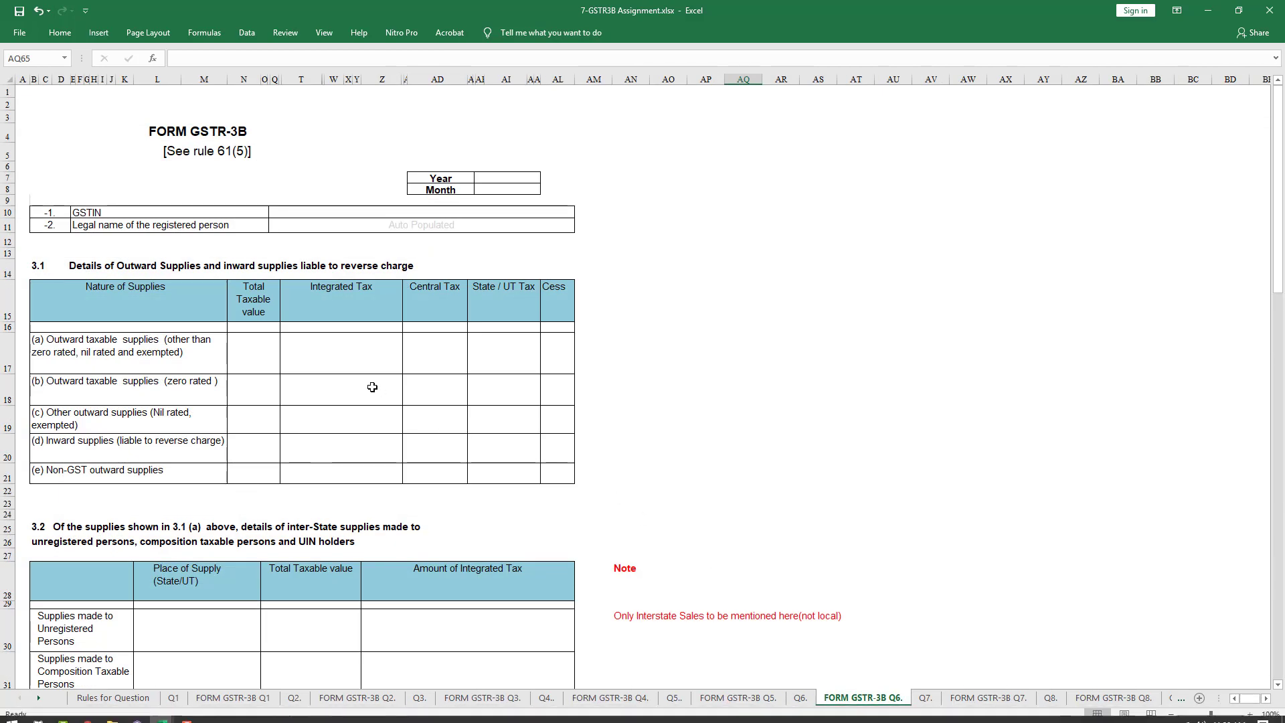
click(318, 356)
click(264, 336)
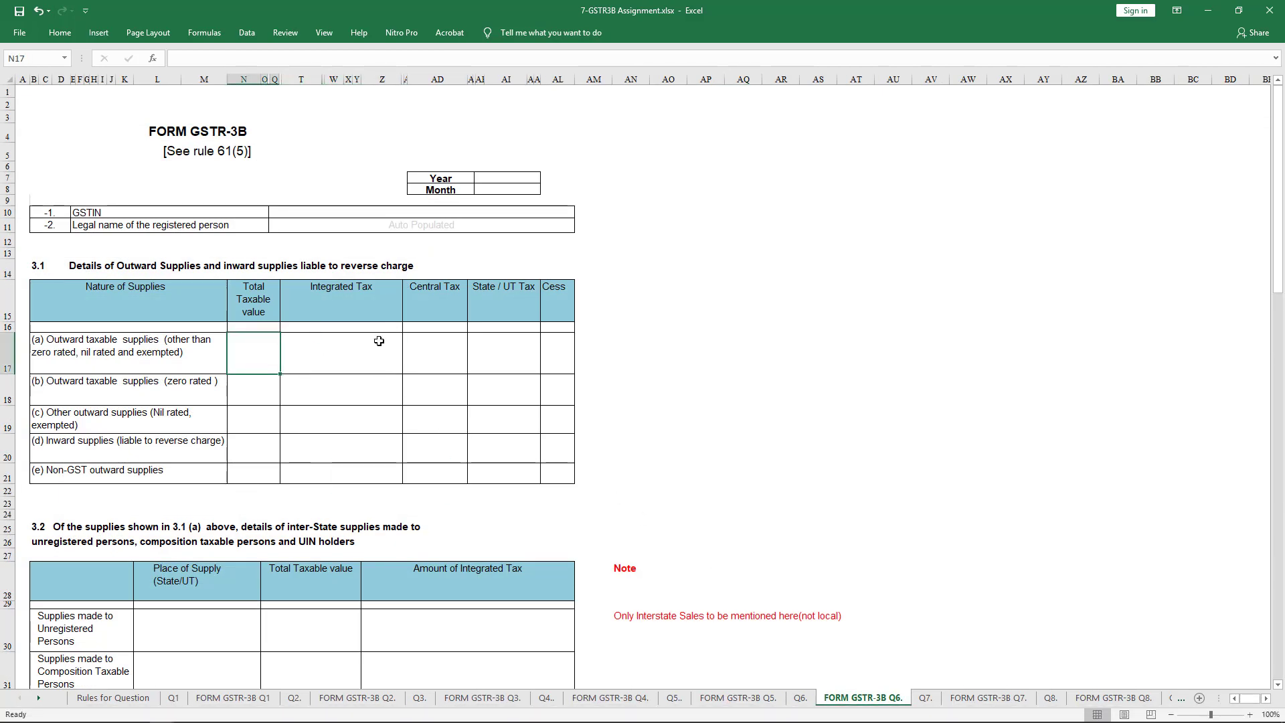
text(10000)
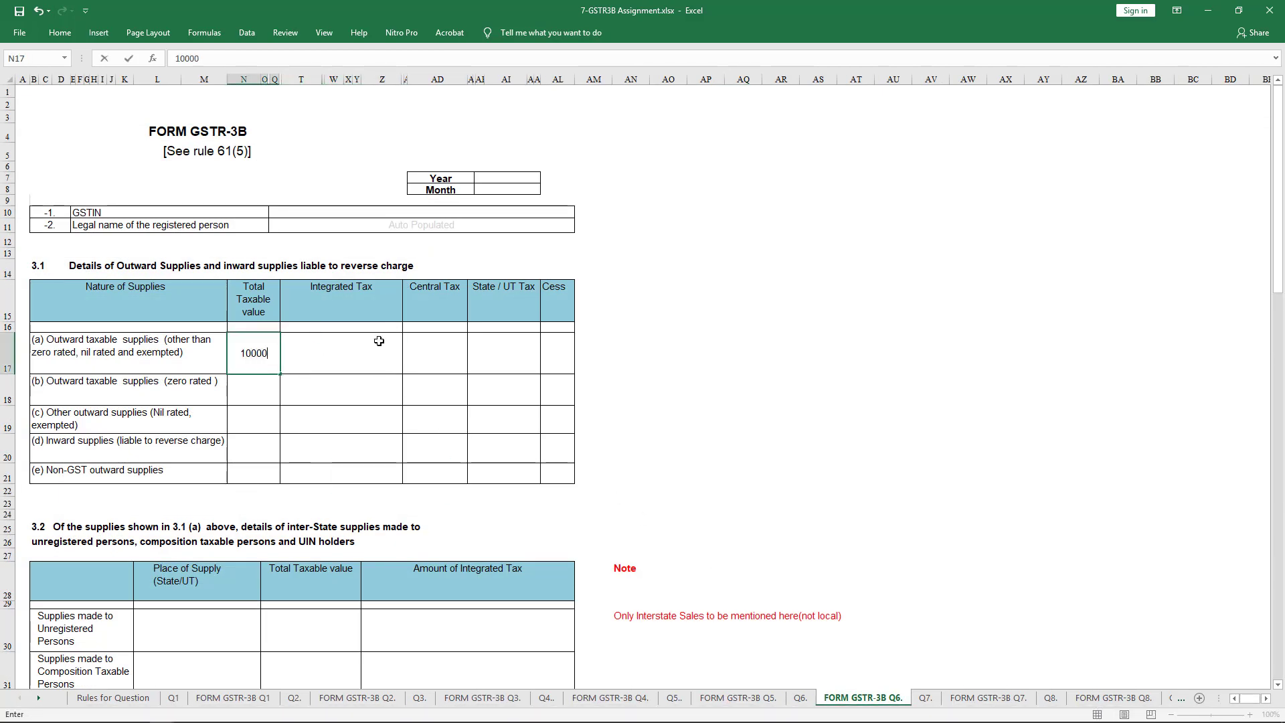
text(0)
click(379, 340)
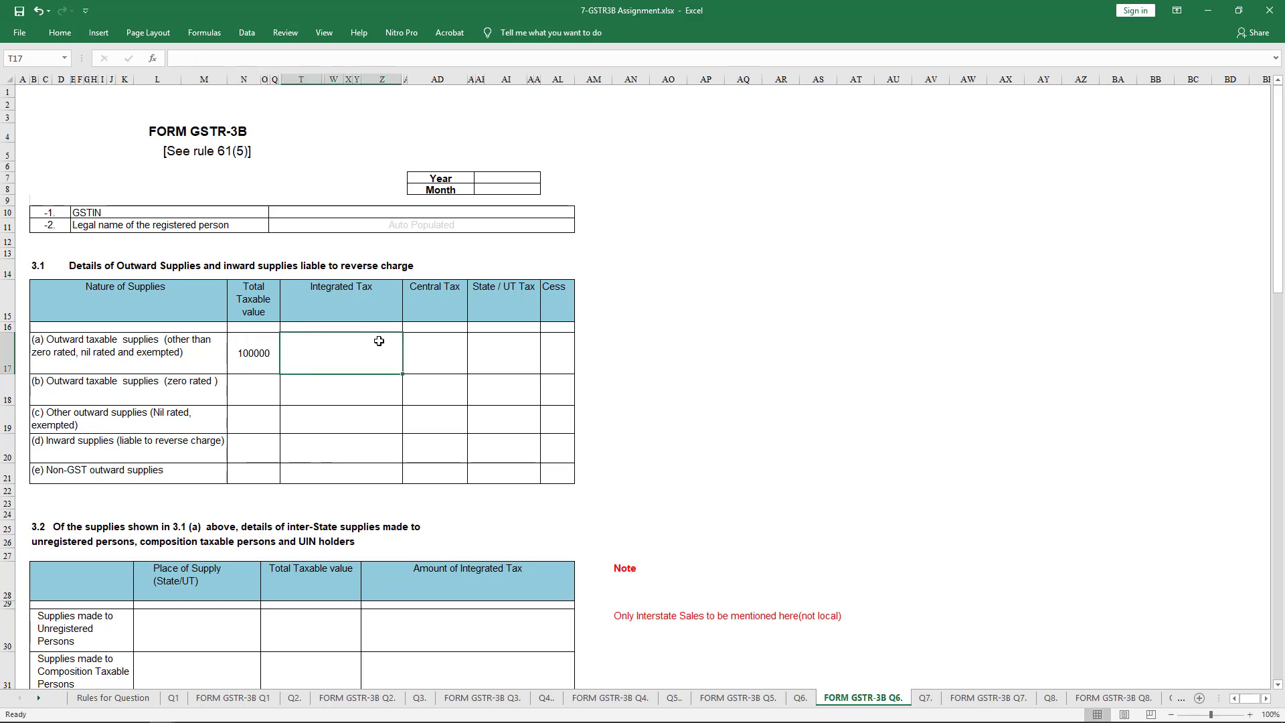
Step: Enter 9000 each for Integrated Tax, Central Tax and State/UT Tax in row 3.1(a)
text(9000)
key(Tab)
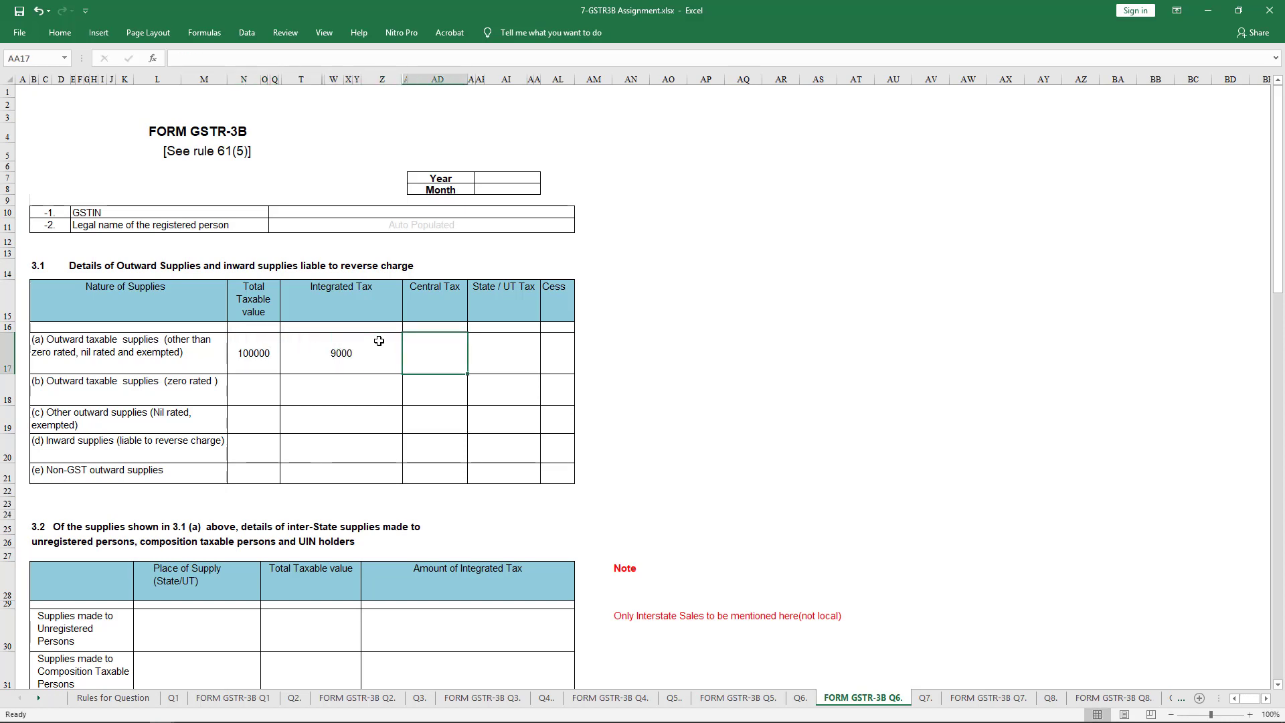
text(9000)
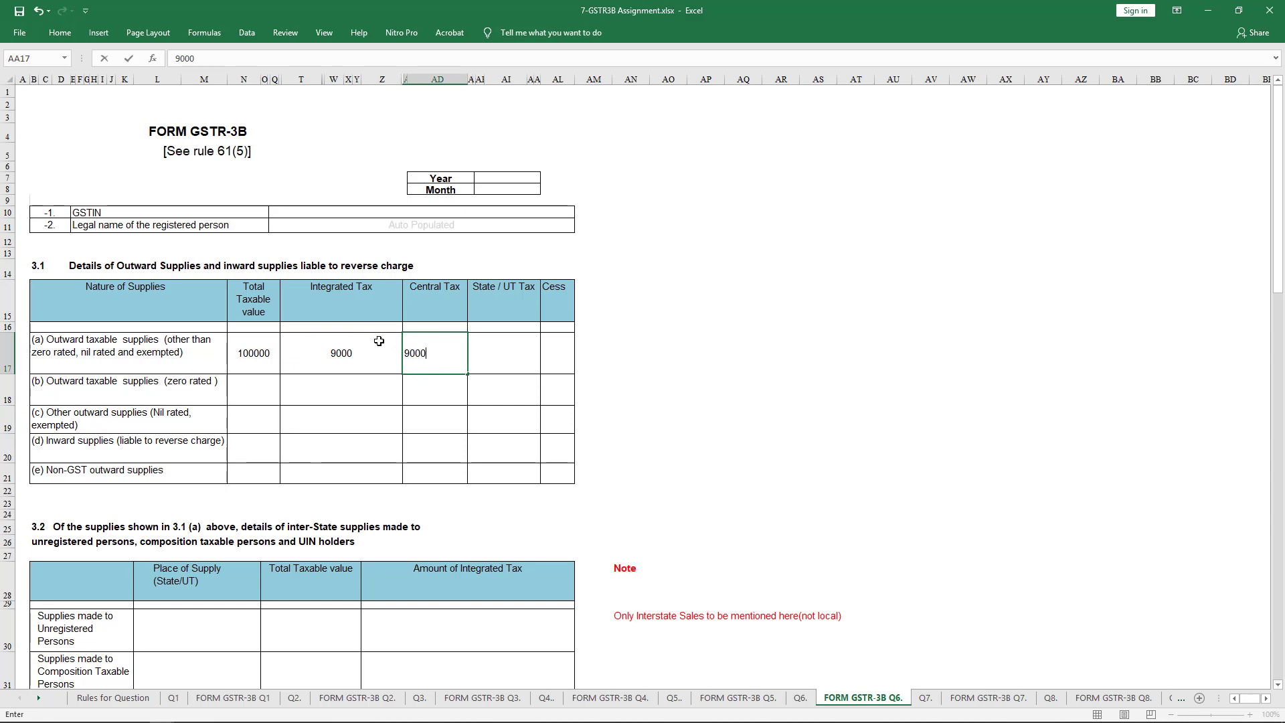
key(Tab)
text(9000)
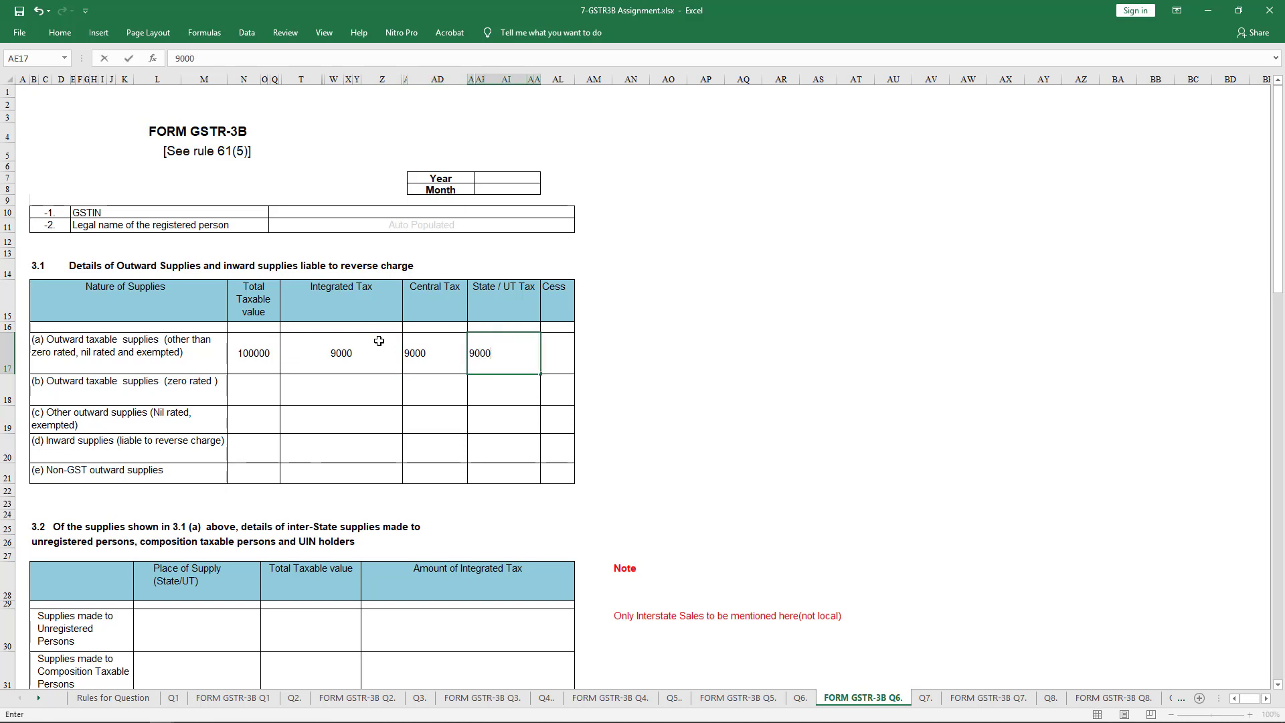
Step: Clear the Integrated Tax amount from row 3.1(a)
click(379, 340)
key(Delete)
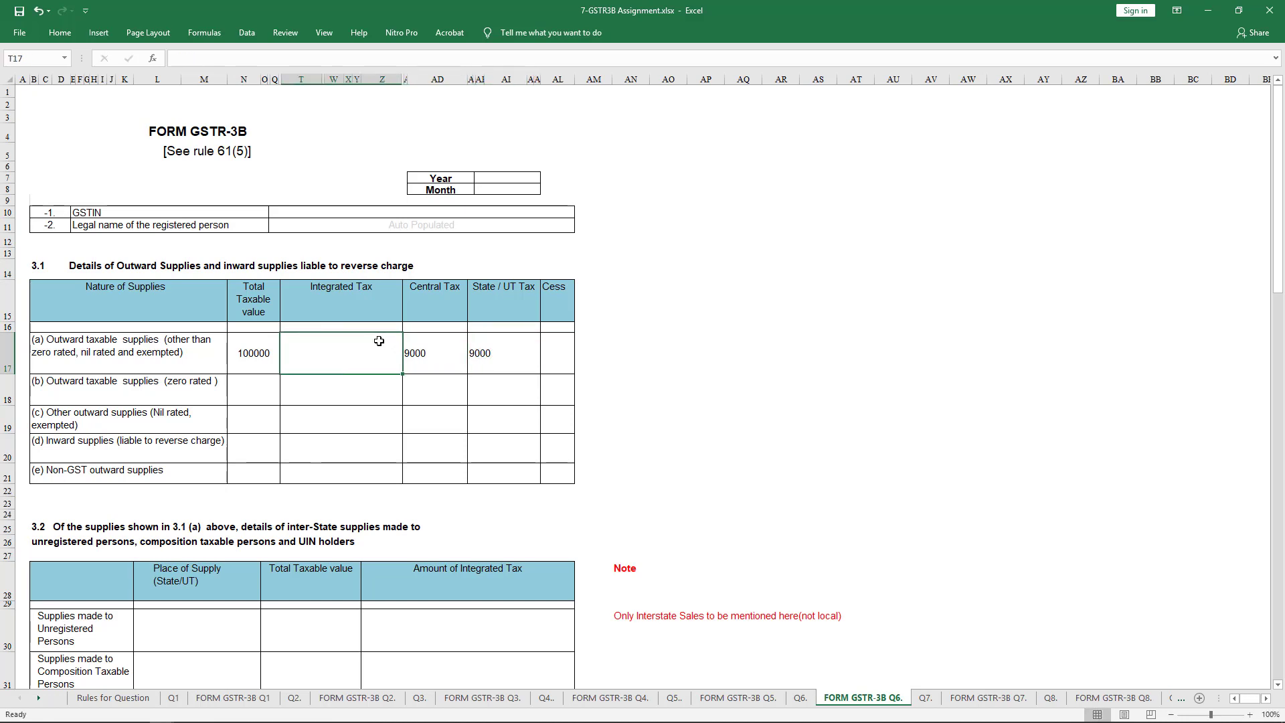
click(593, 360)
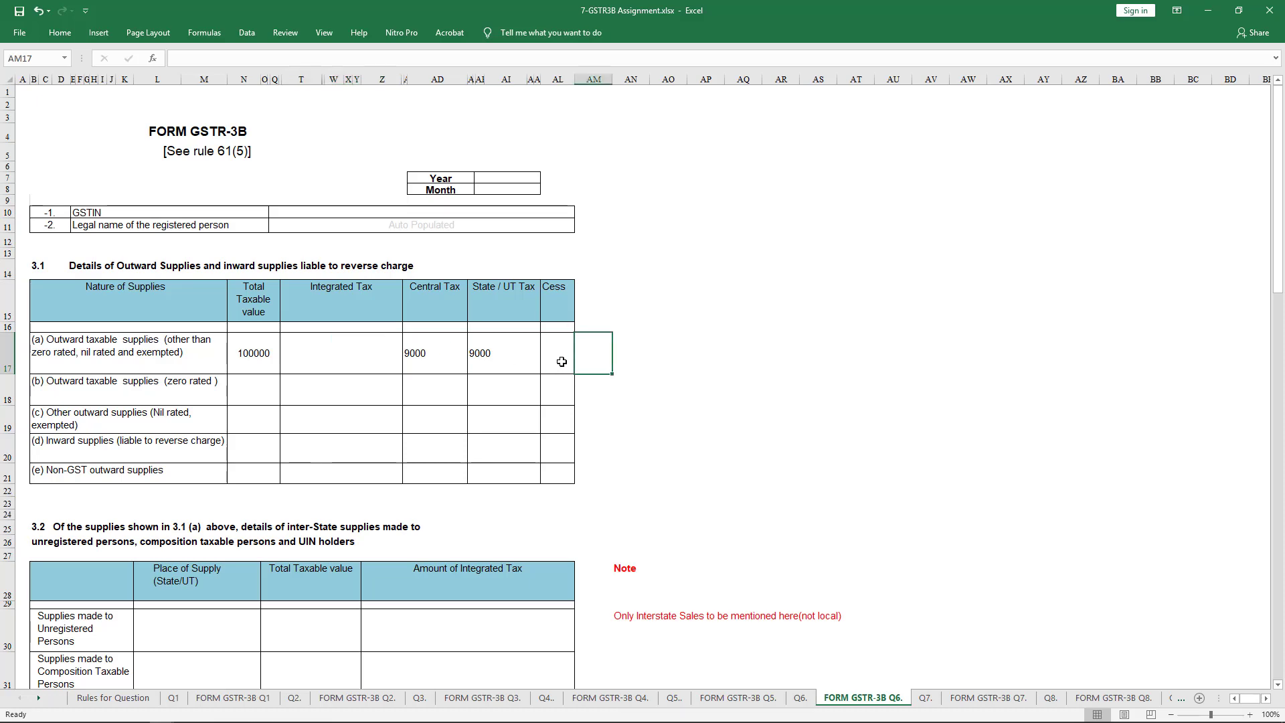
Step: Enter 7200 for Central Tax and 7200 for State/UT Tax in the All other ITC row of section 4, Eligible ITC
scroll(534, 364, down, 1)
scroll(534, 365, down, 1)
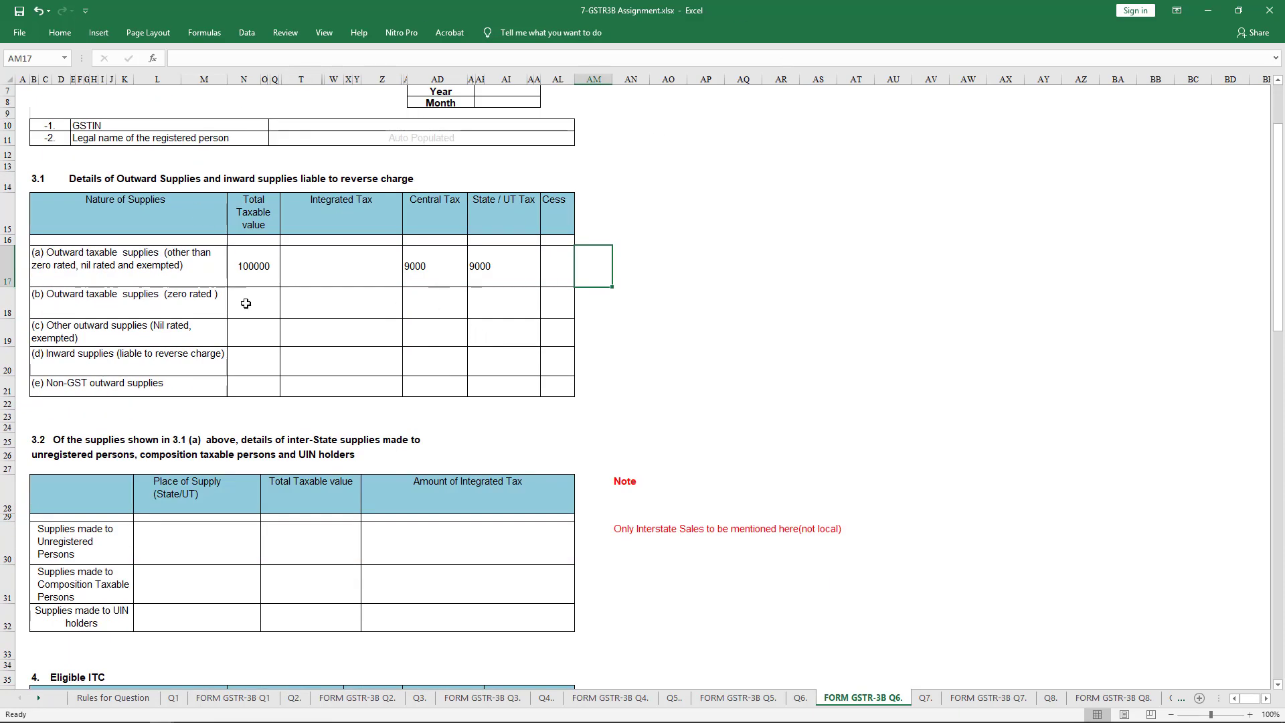
scroll(247, 303, down, 2)
scroll(248, 358, down, 5)
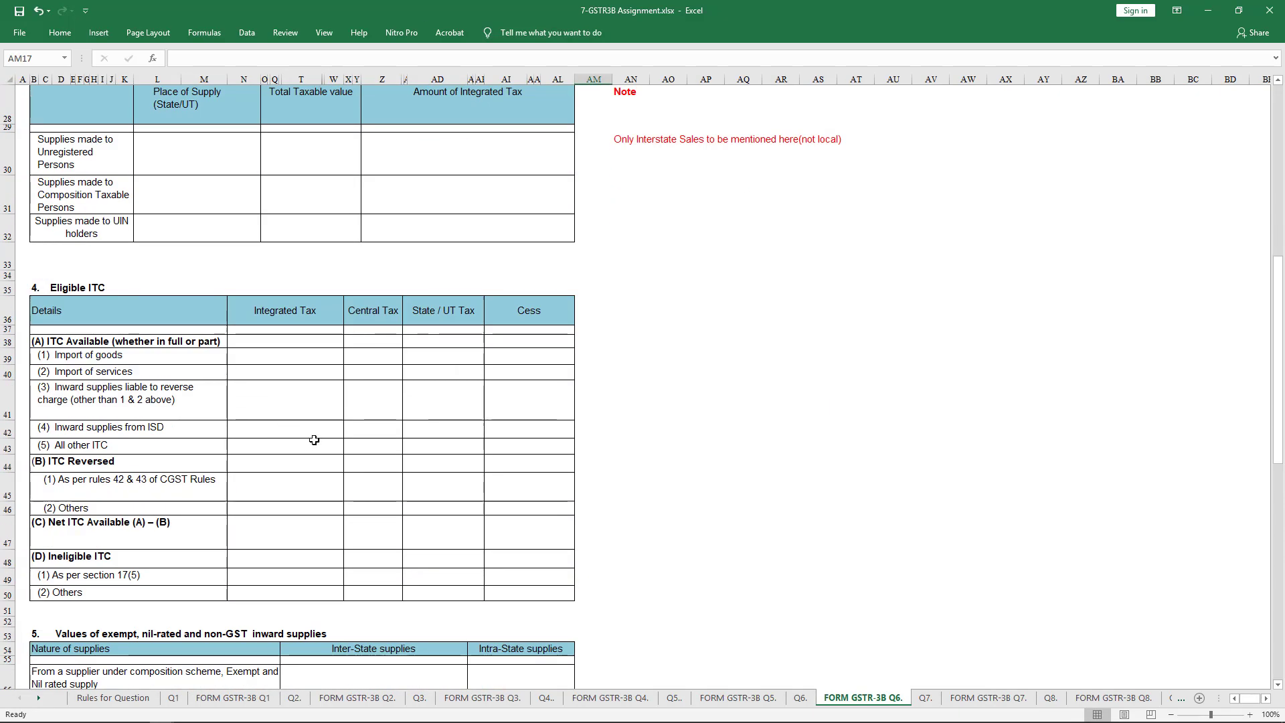
click(371, 445)
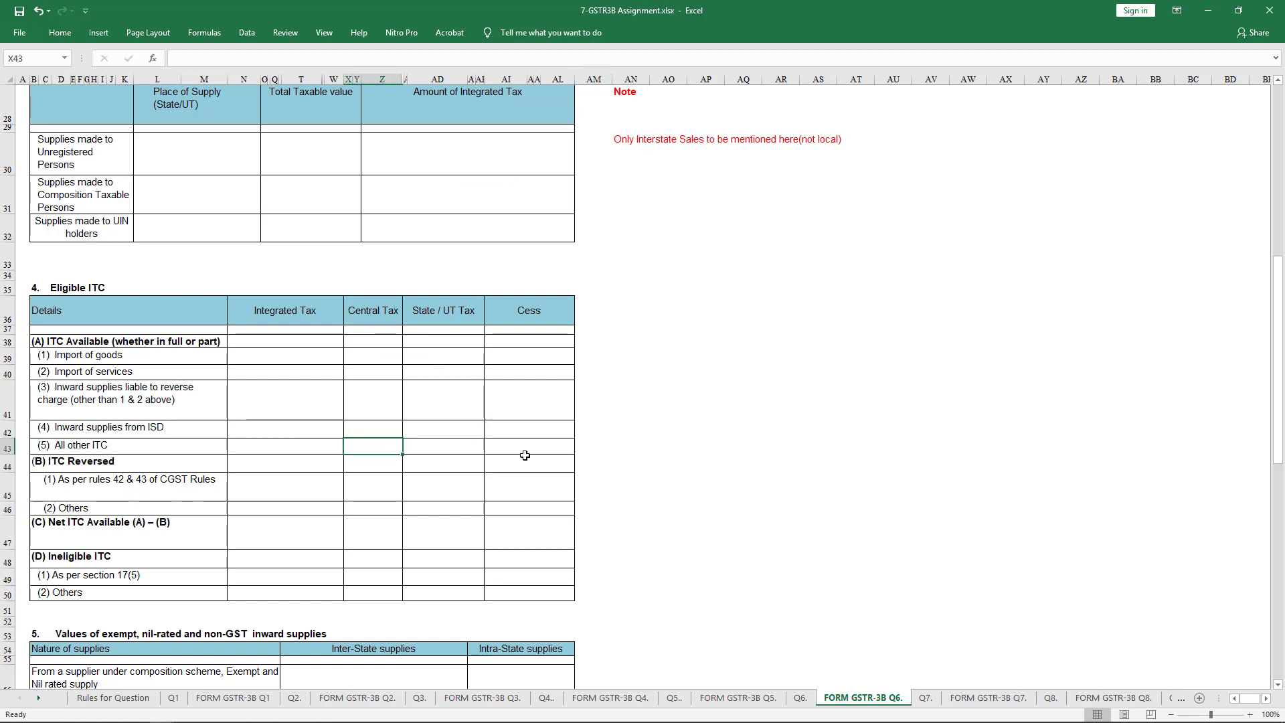
text(7200)
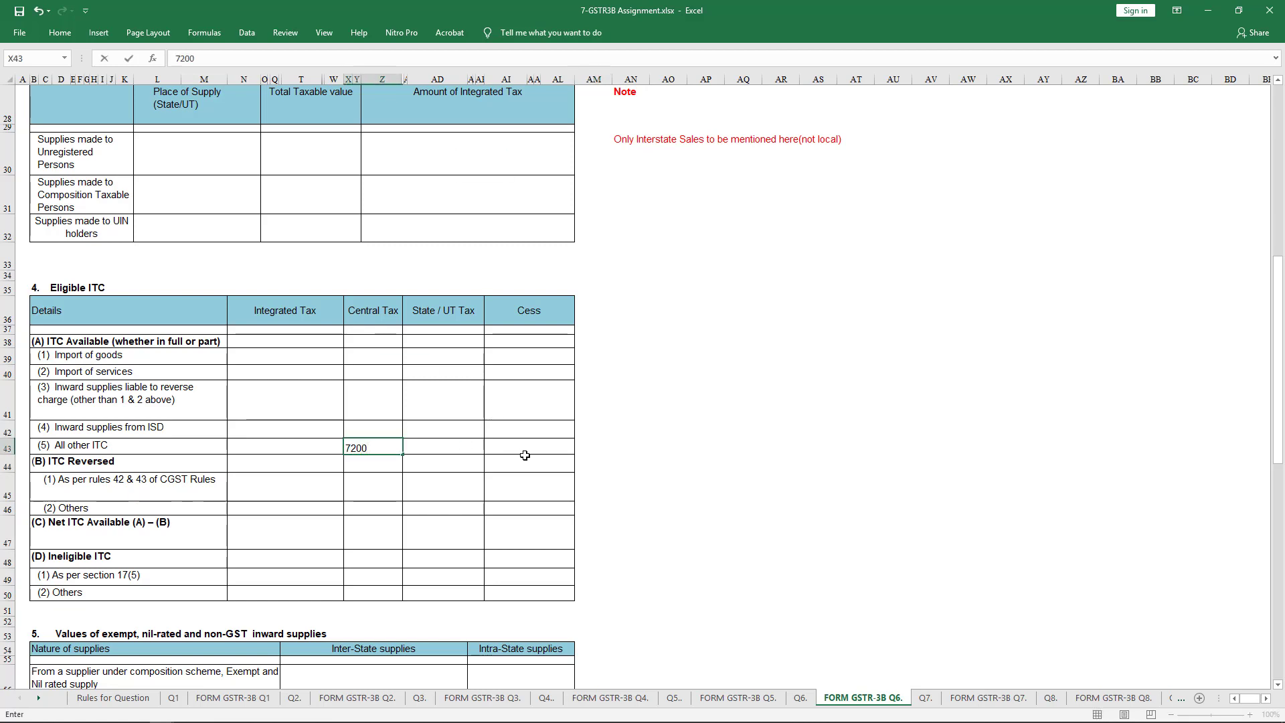
key(Tab)
text(7200)
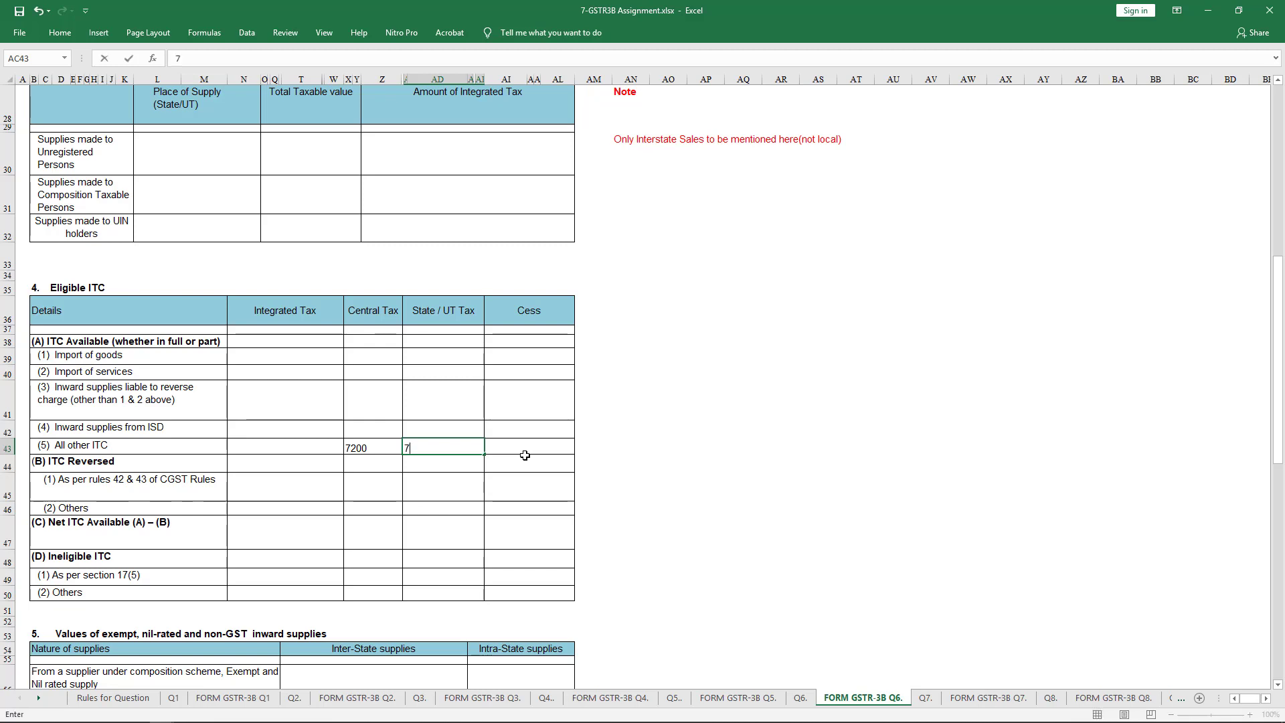
click(454, 494)
Step: Enter 9000 as tax payable for both Central Tax and State/UT Tax under Other than Reverse Charge in section 6.1
scroll(448, 489, down, 6)
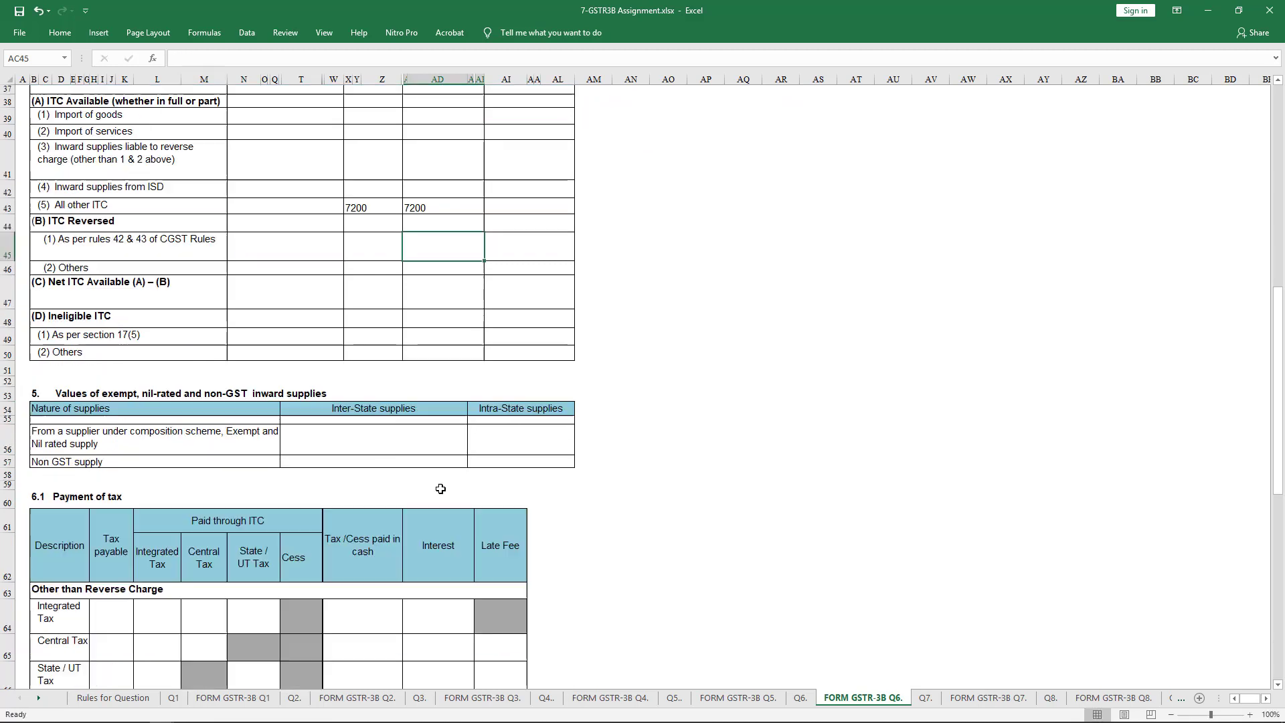
scroll(367, 470, down, 1)
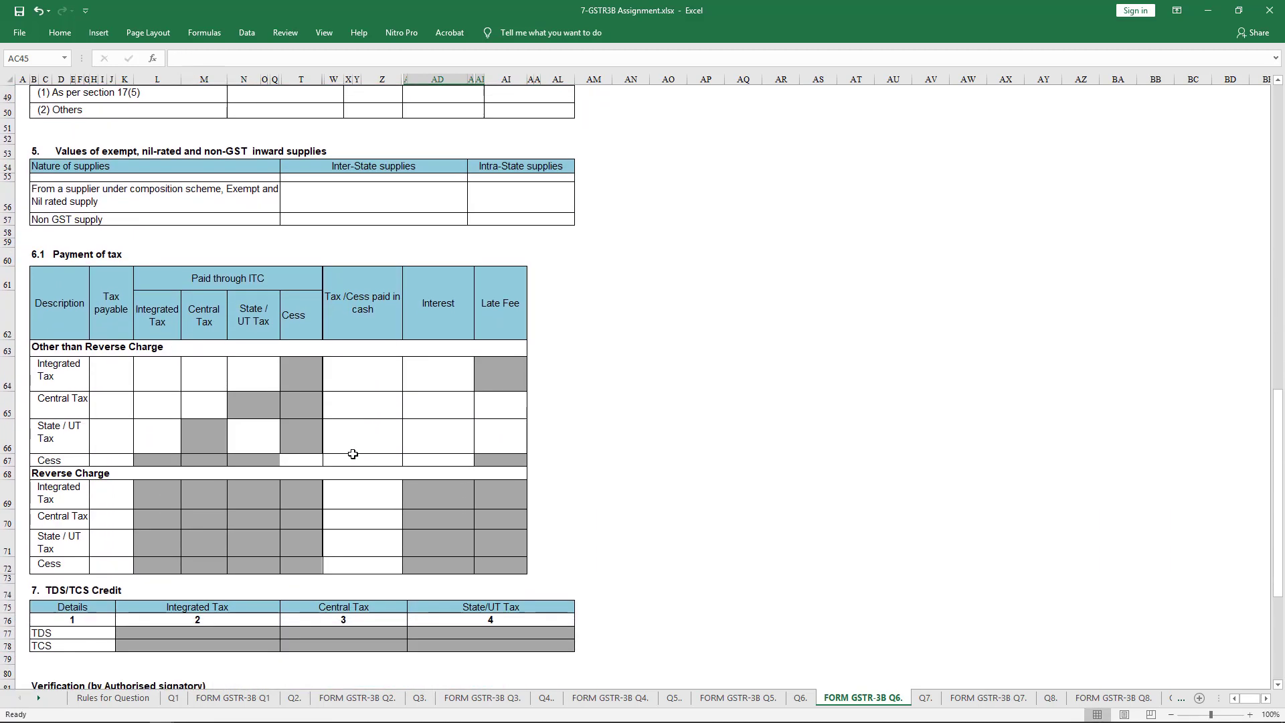
click(113, 405)
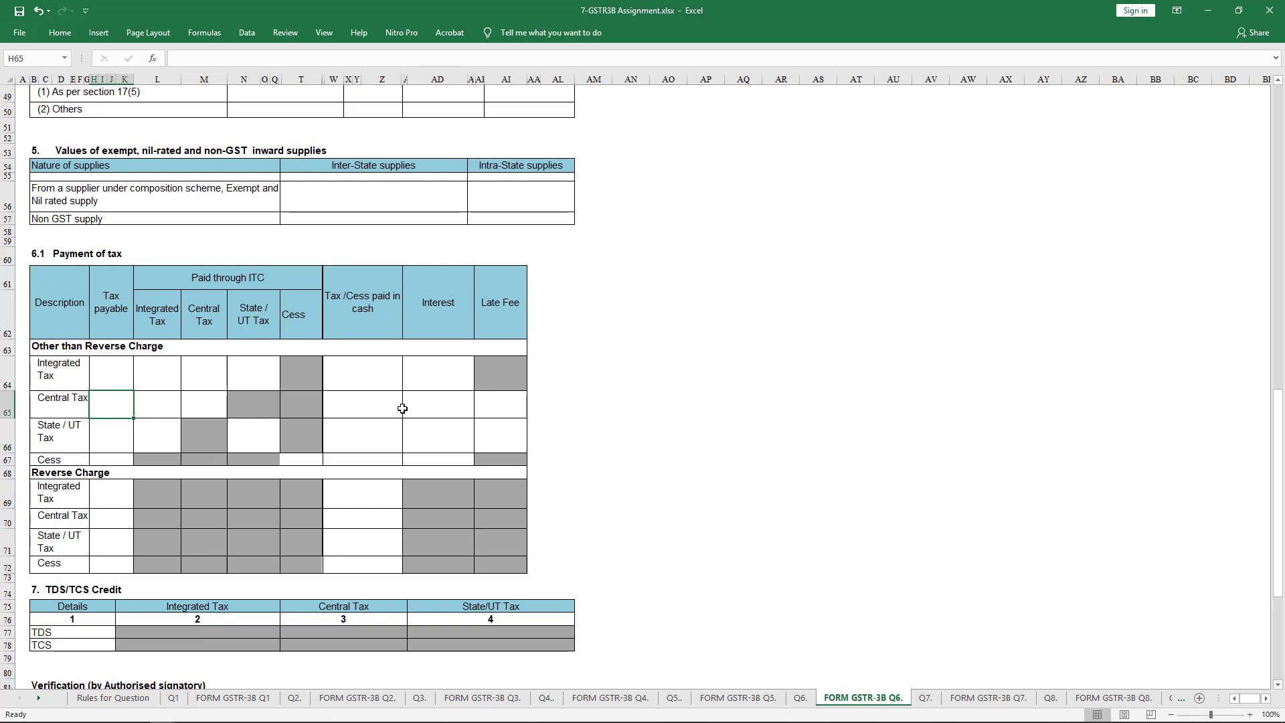
text(9000)
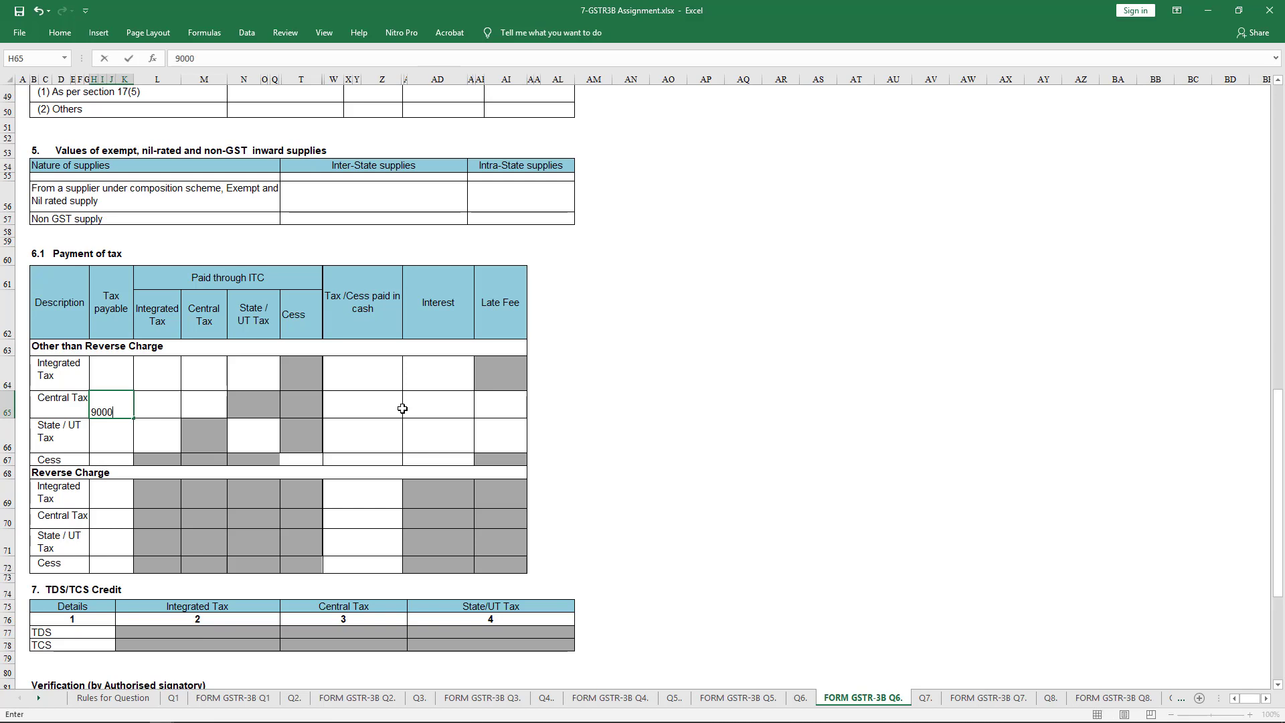
key(Return)
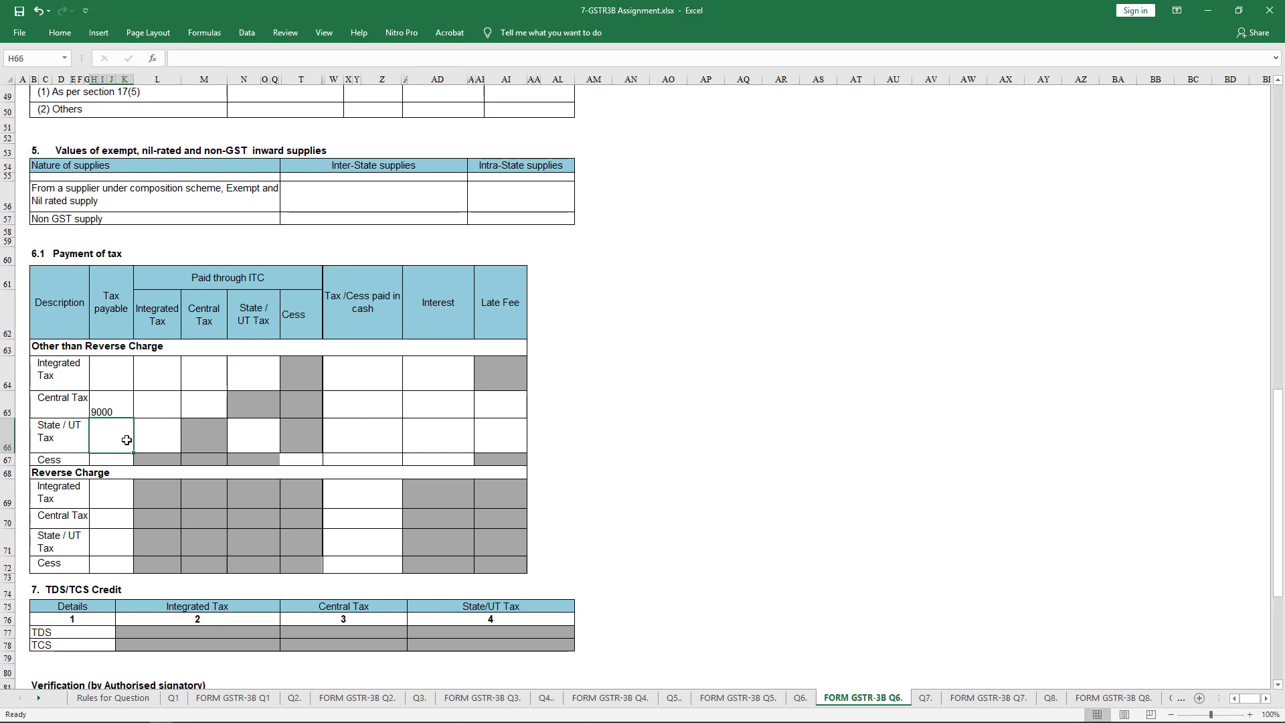
text(900)
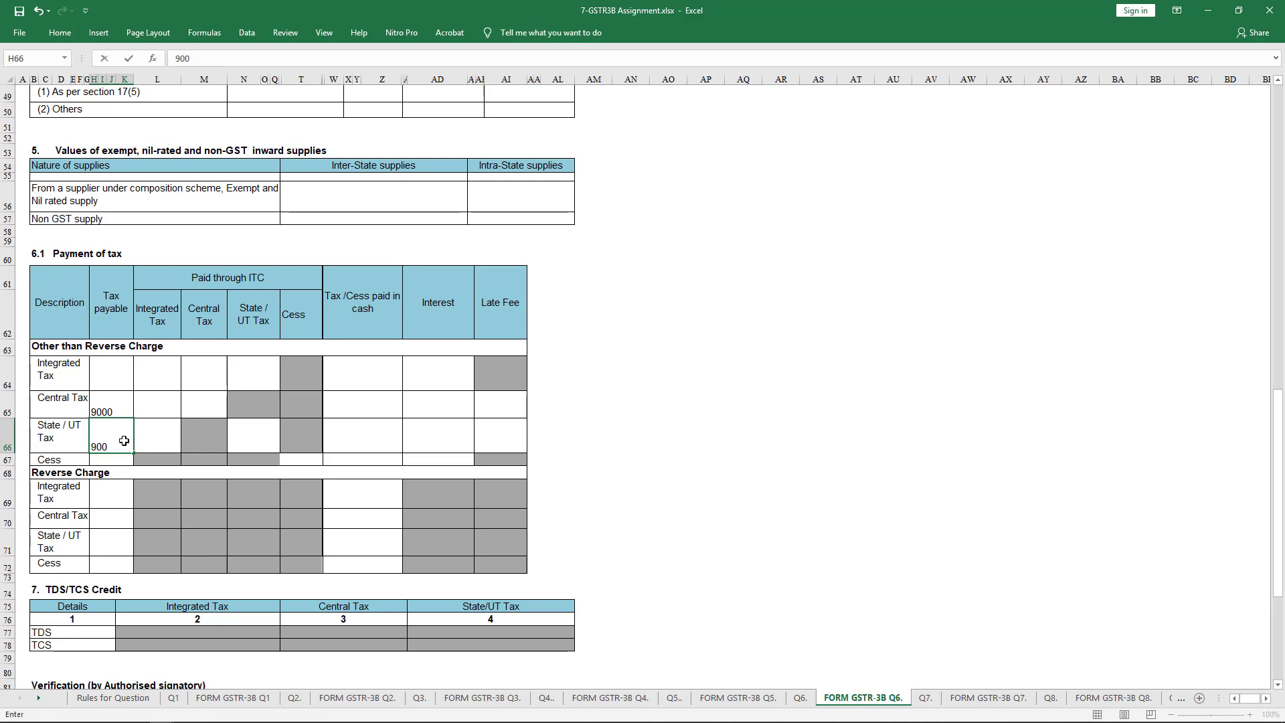
text(0)
key(Right)
Step: Enter 7200 as paid through ITC for Central Tax in M65 and for State/UT Tax in N66
key(Up)
key(Right)
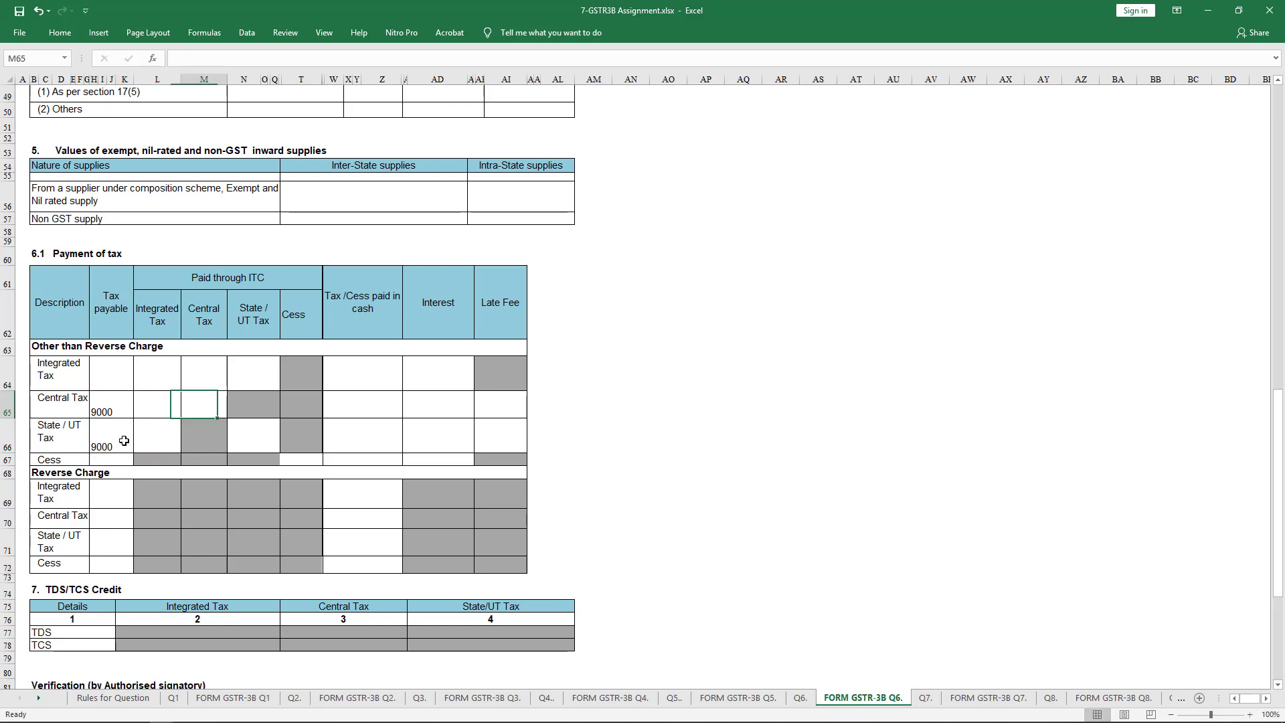
text(7200)
key(Down)
key(Right)
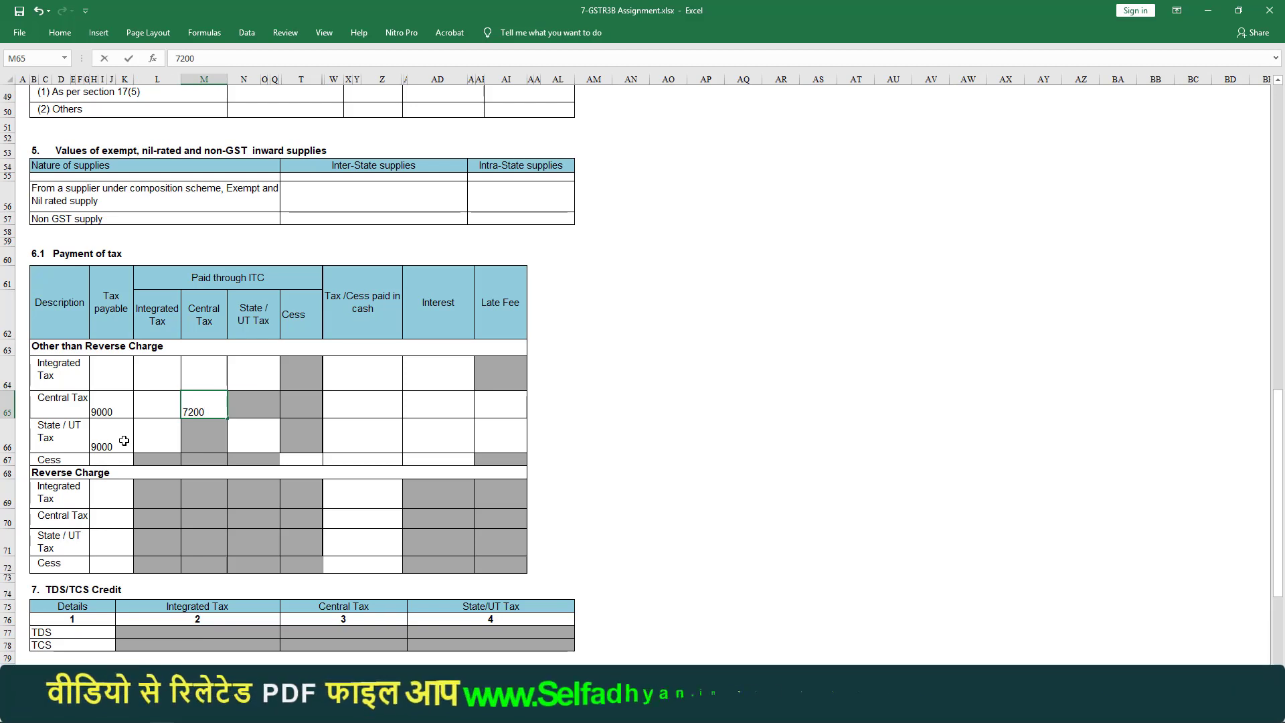
text(7200)
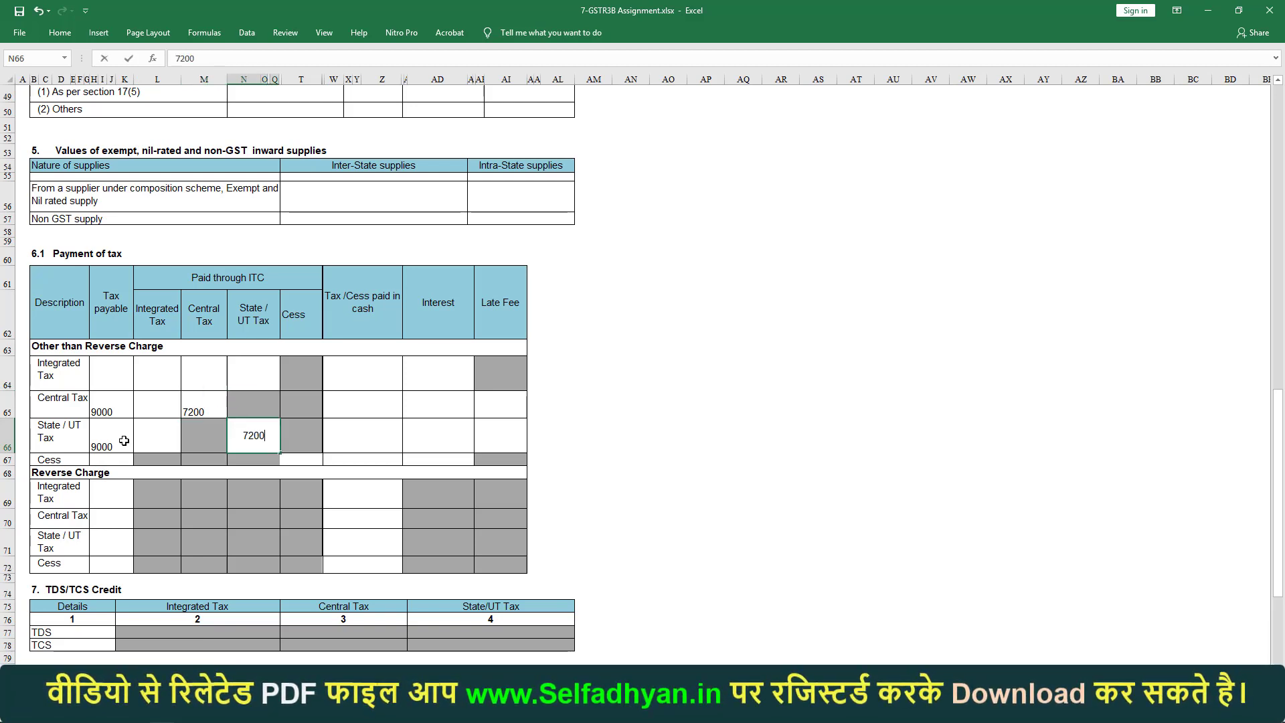
key(Right)
Step: Calculate the Central Tax paid in cash in W65 as tax payable minus ITC used, =H65-M65
key(Up)
text(=)
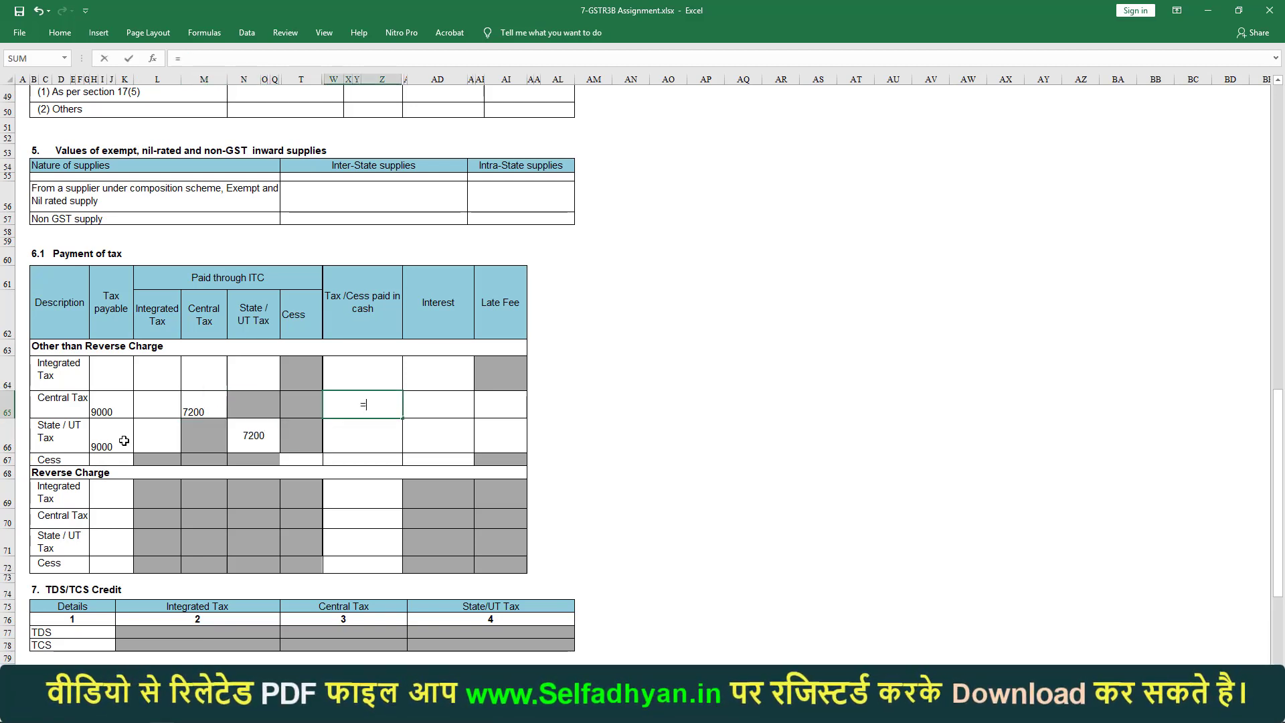
click(114, 406)
text(-)
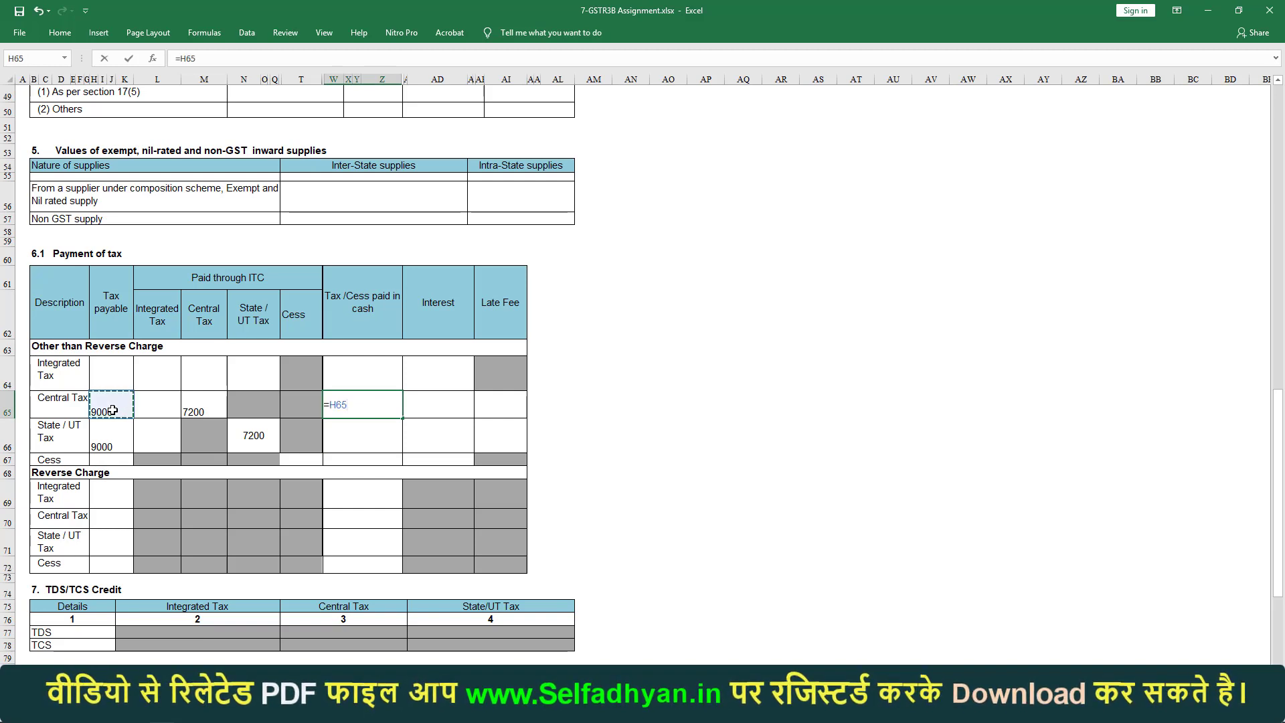
click(201, 415)
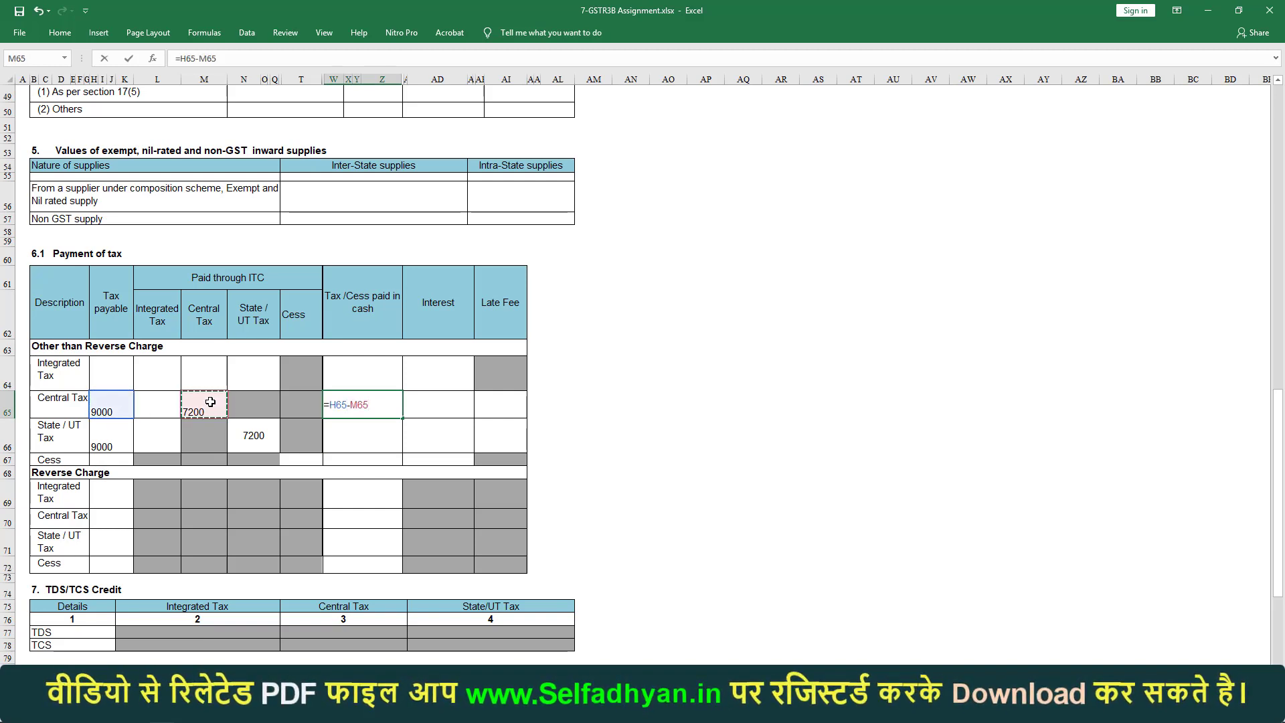
key(Return)
Step: Set the amounts paid through ITC to 7220 for Central Tax in M65 and 7220 for State/UT Tax in N66
key(Left)
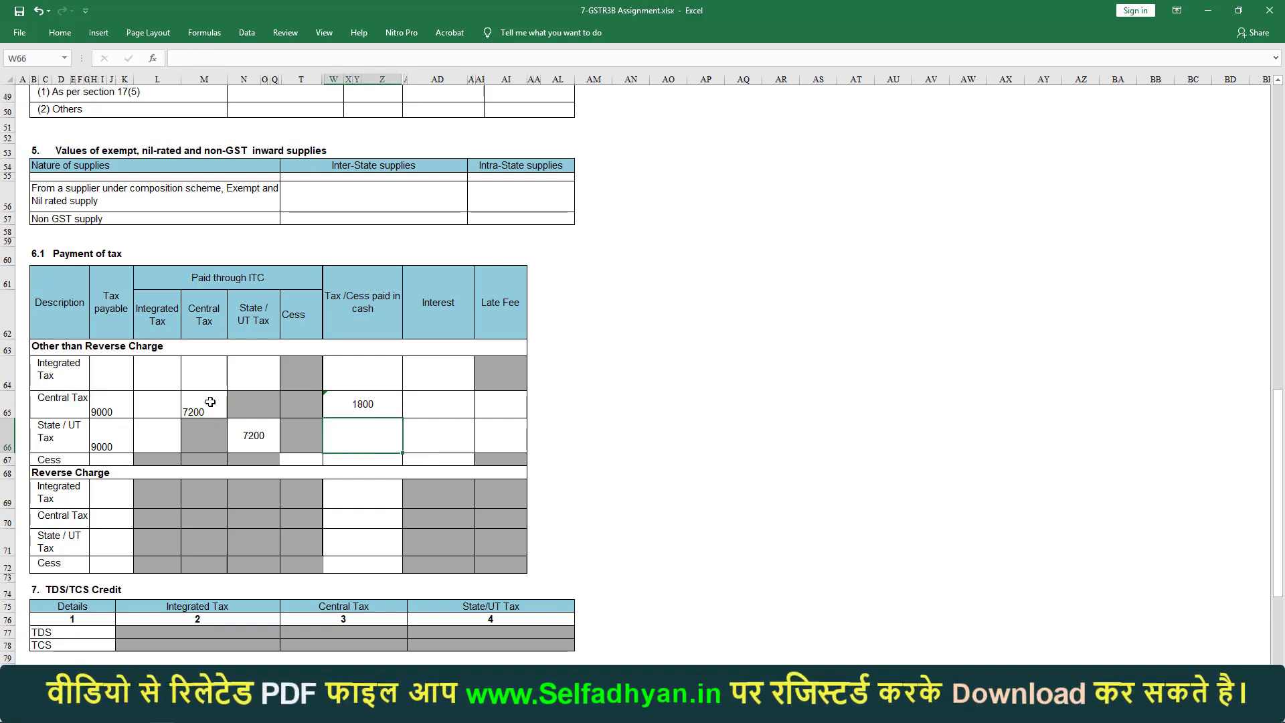
key(Left)
key(Left)
key(Up)
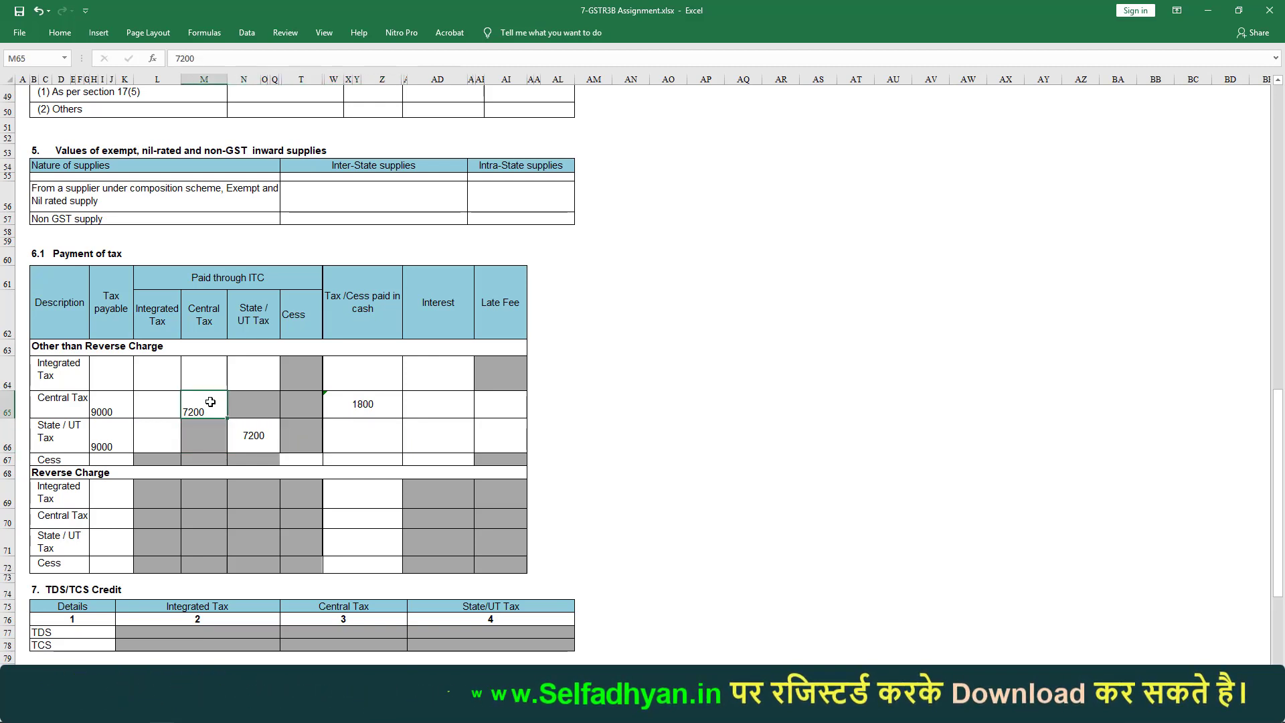
text(7220)
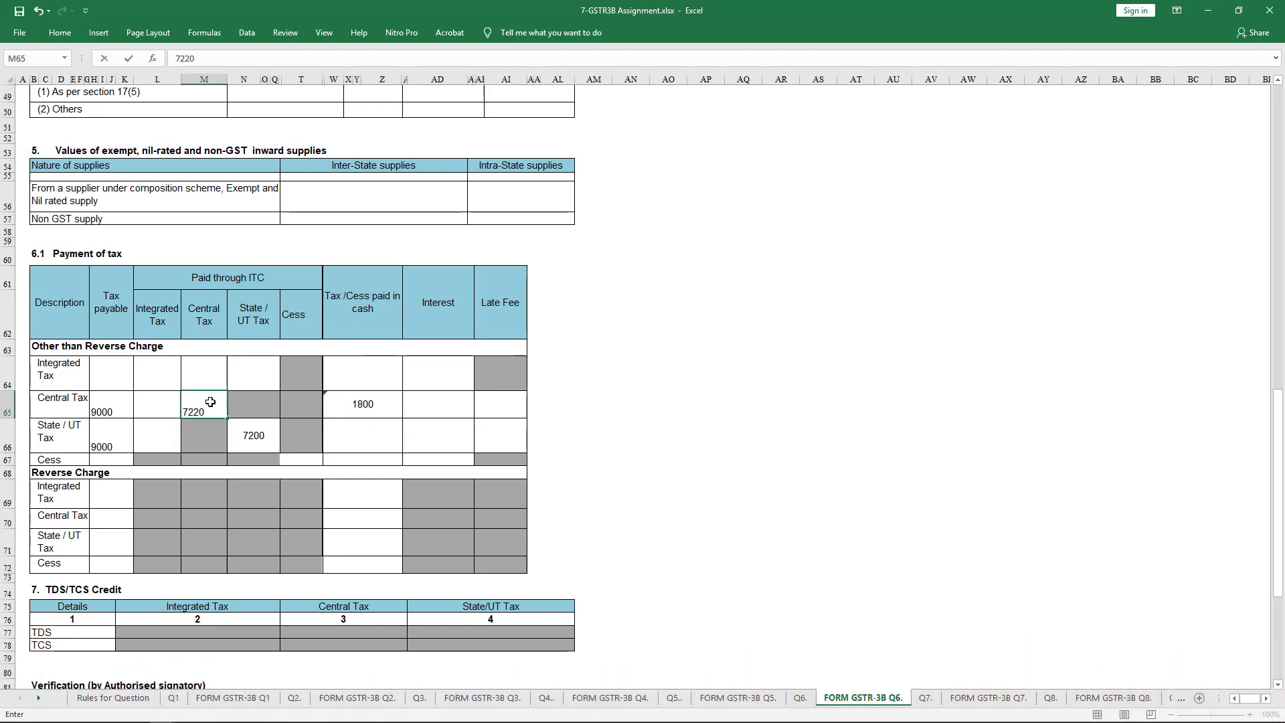
key(Return)
key(Right)
text(7)
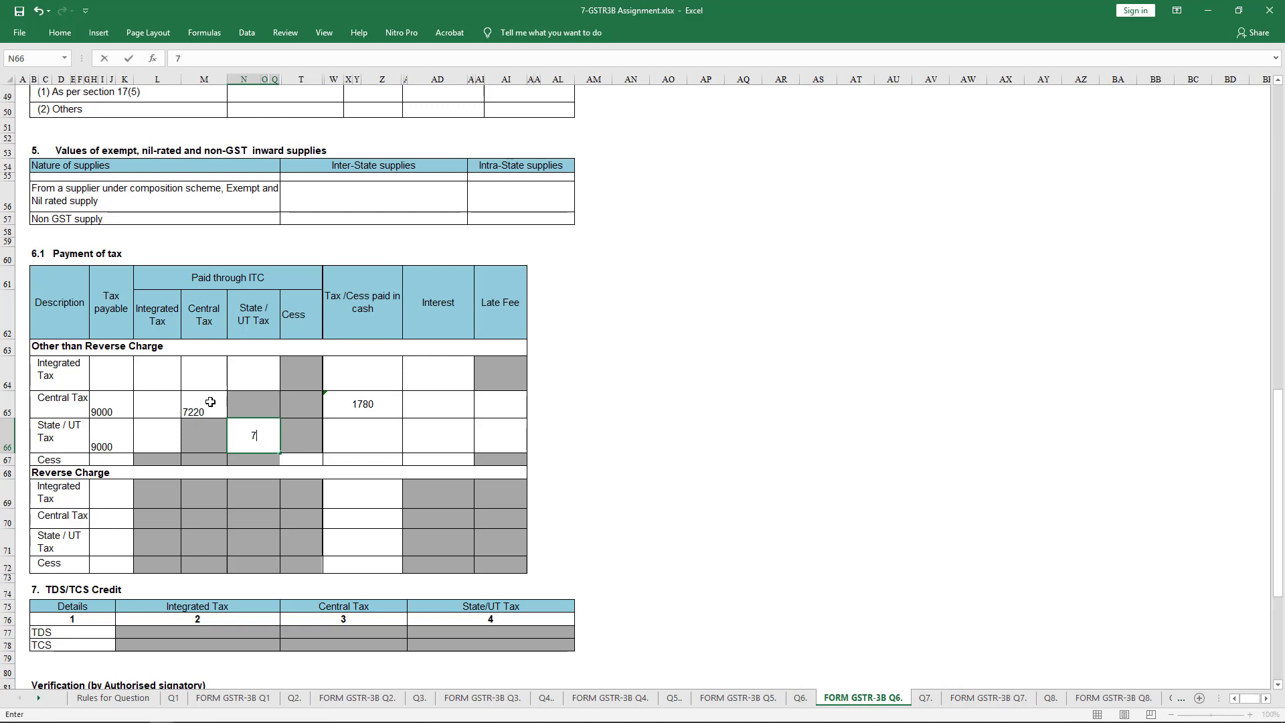
text(220)
key(Right)
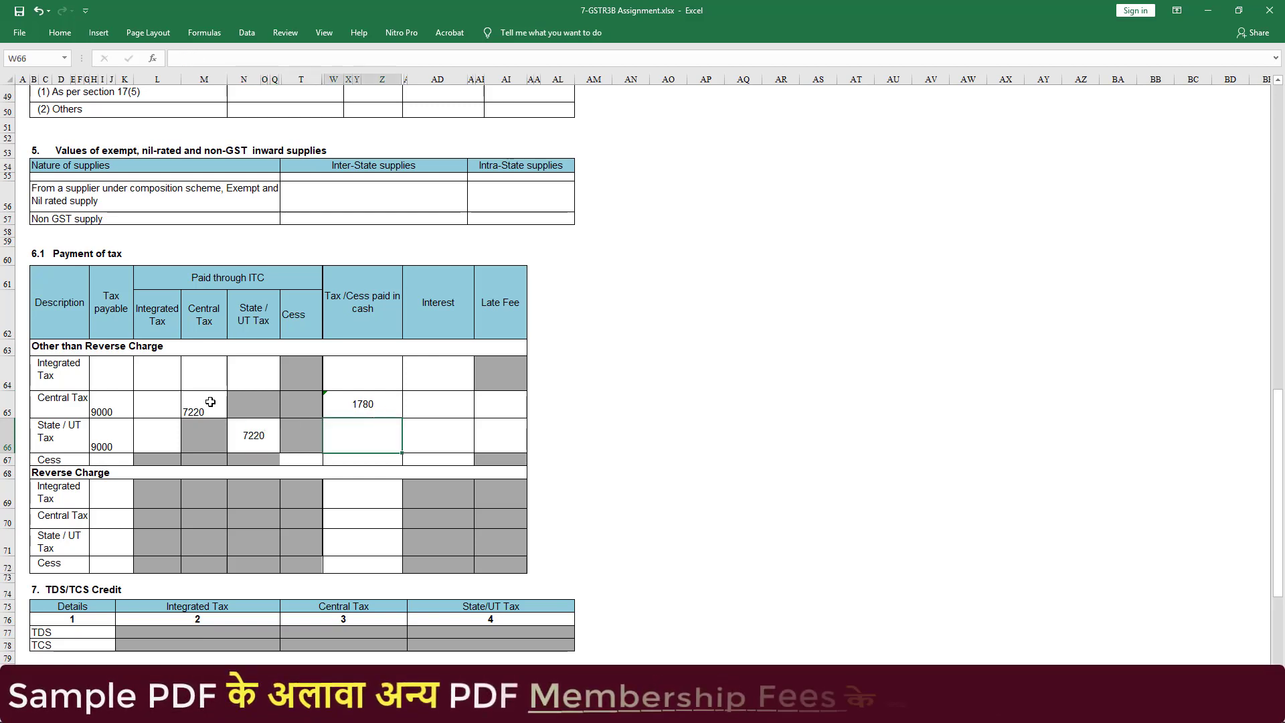
Step: Enter 1780 as the State/UT Tax paid in cash in W66
key(Right)
text(1780)
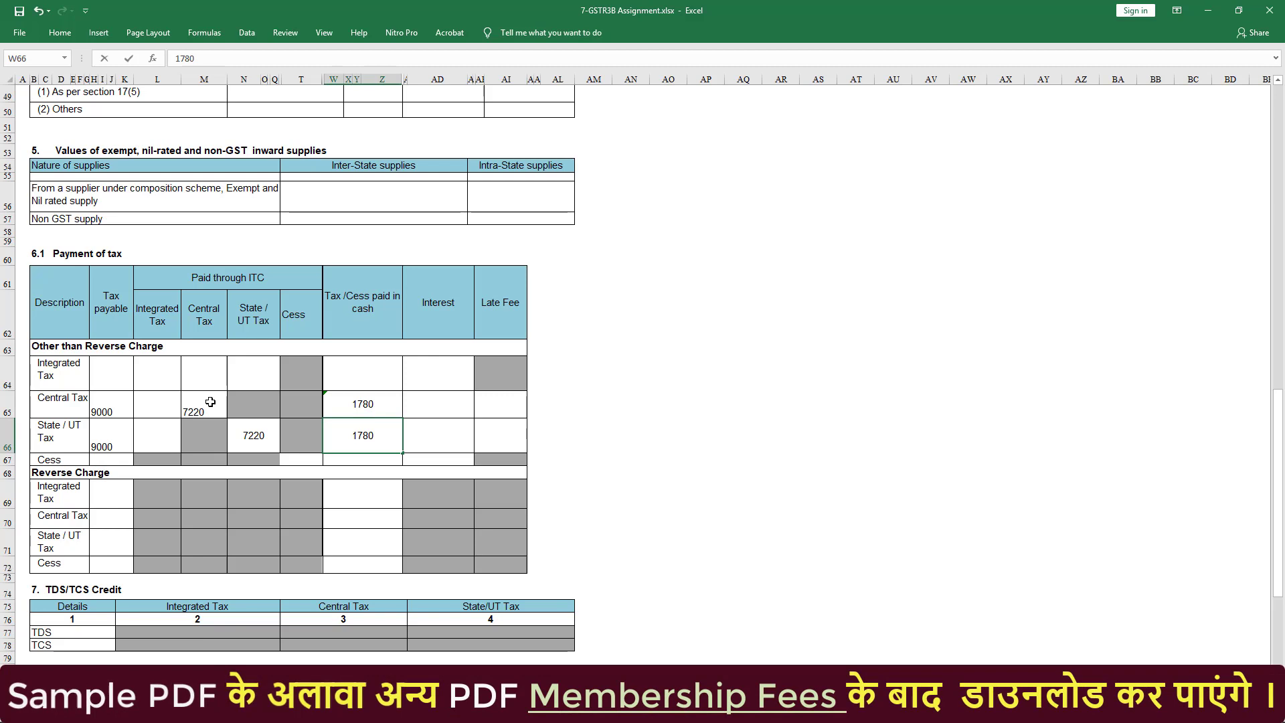
key(Right)
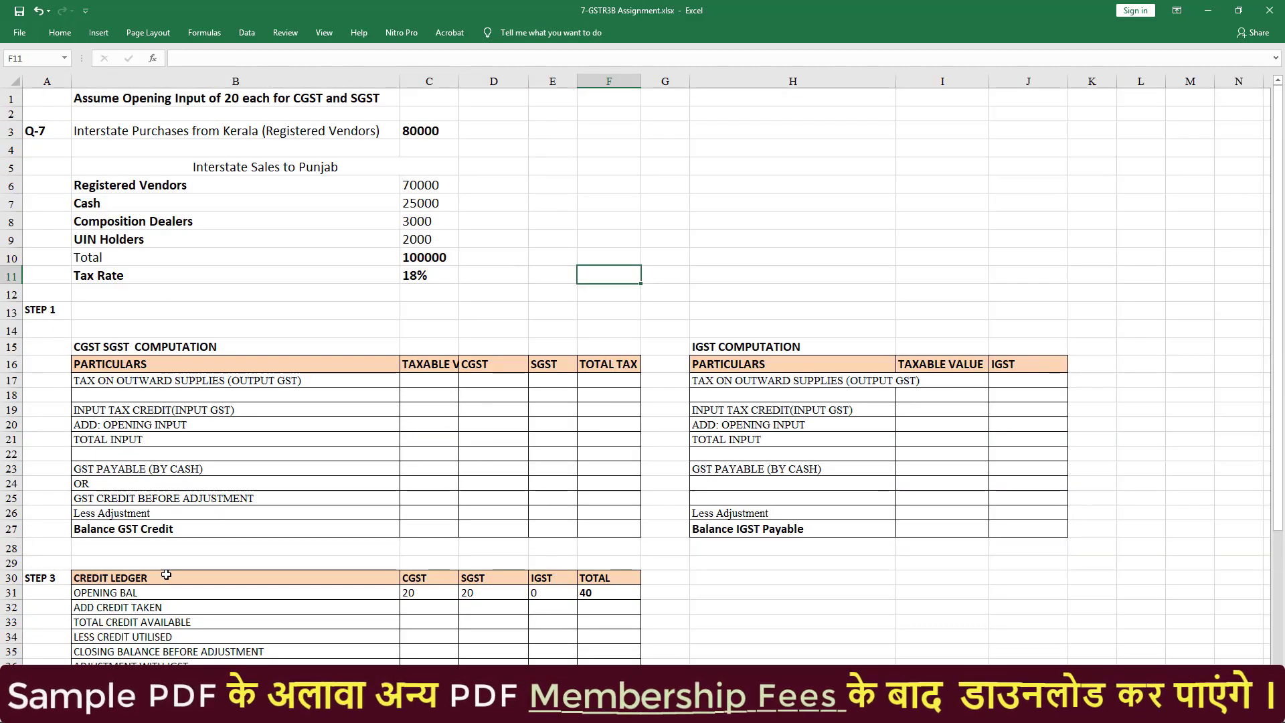
Step: Enter the IGST computation's taxable values from Q-7: 100000 for outward supplies in I17 and 80000 for input tax credit in I19
click(270, 136)
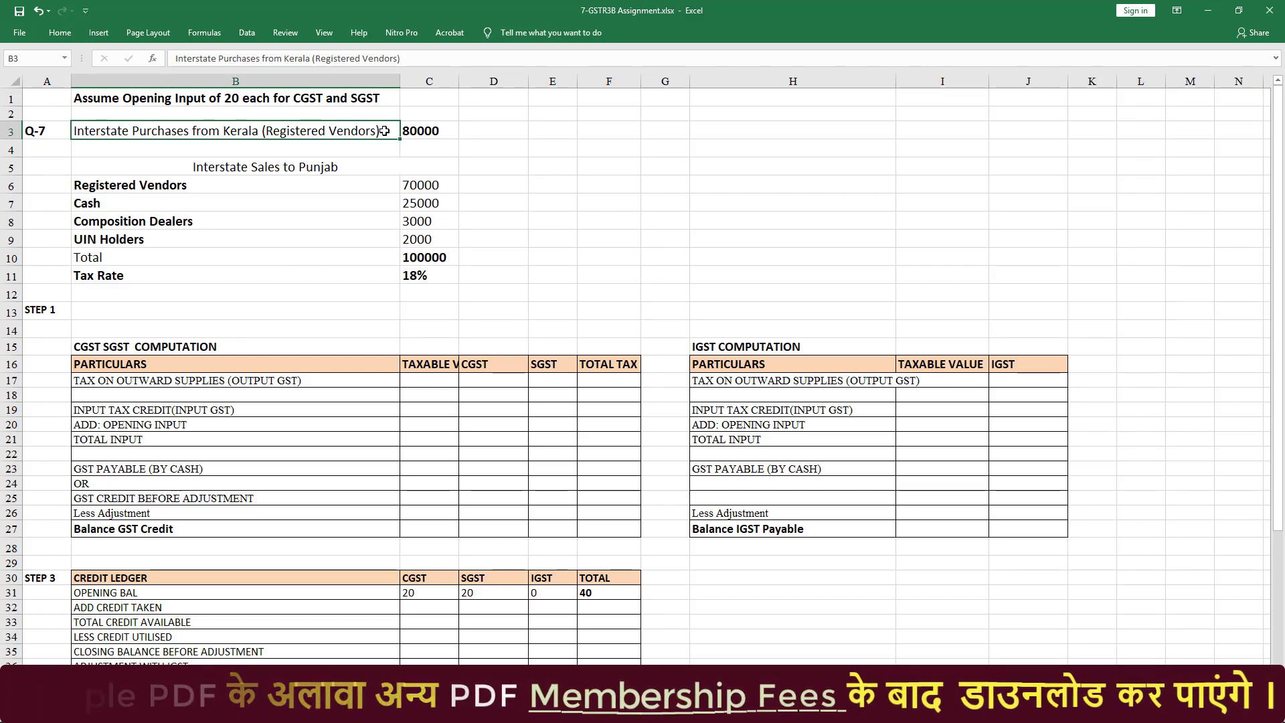
click(301, 172)
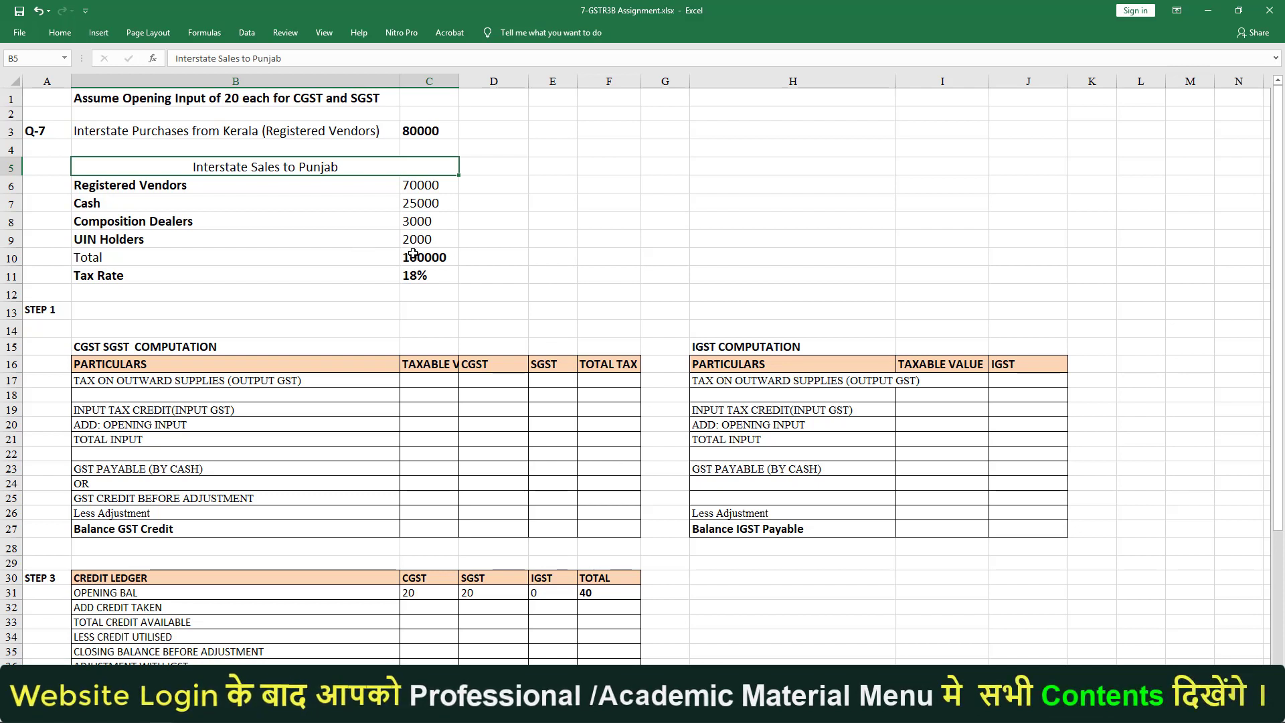
click(448, 254)
click(418, 134)
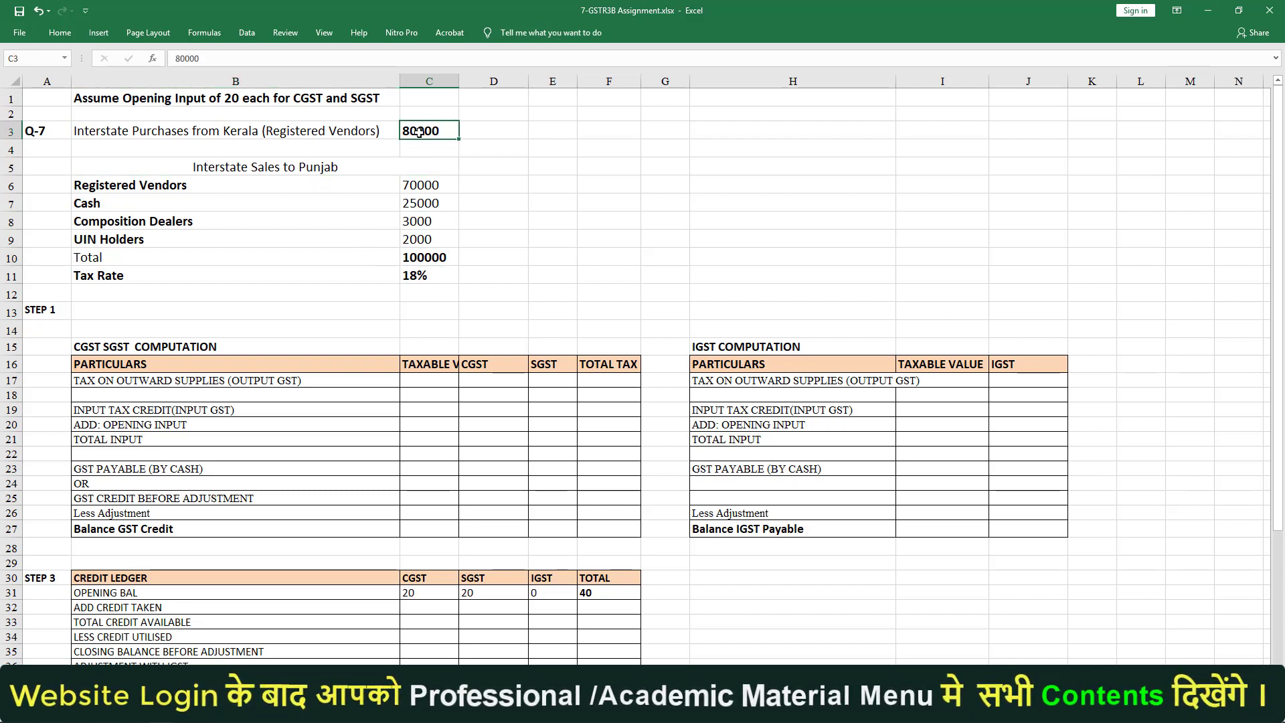
click(965, 383)
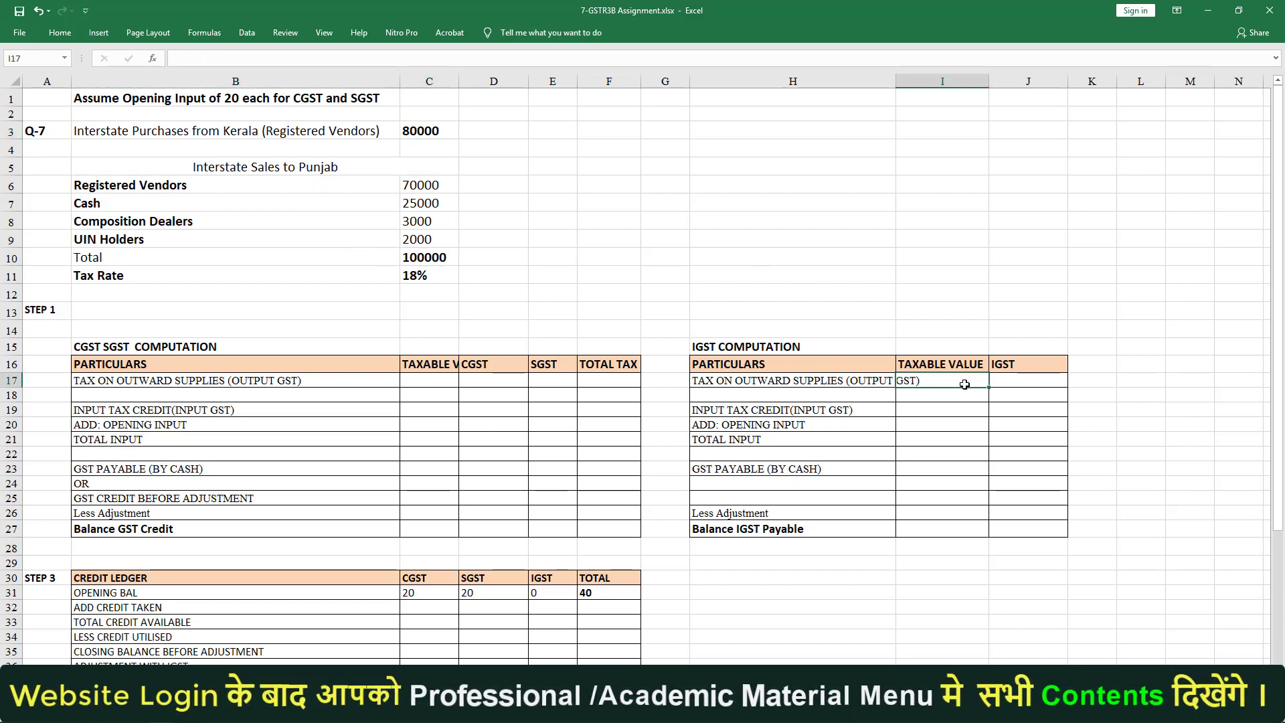
text(10000)
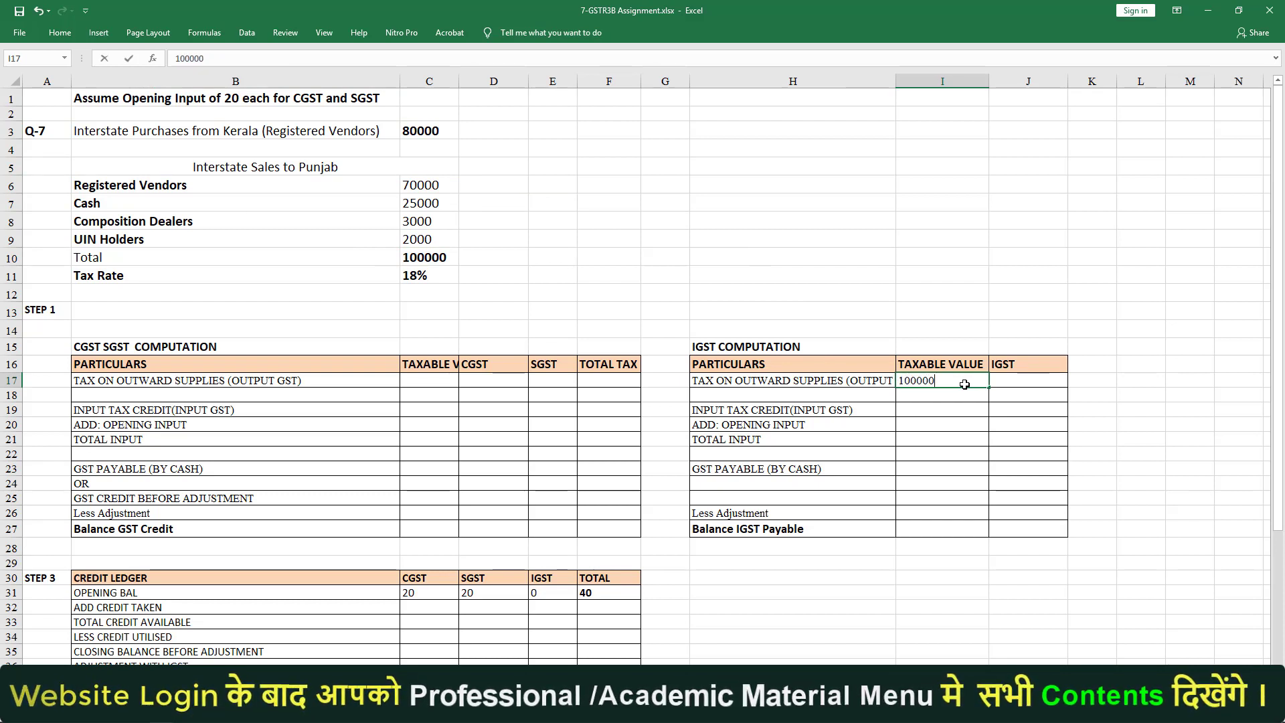
text(0)
key(Return)
key(Return)
text(8000)
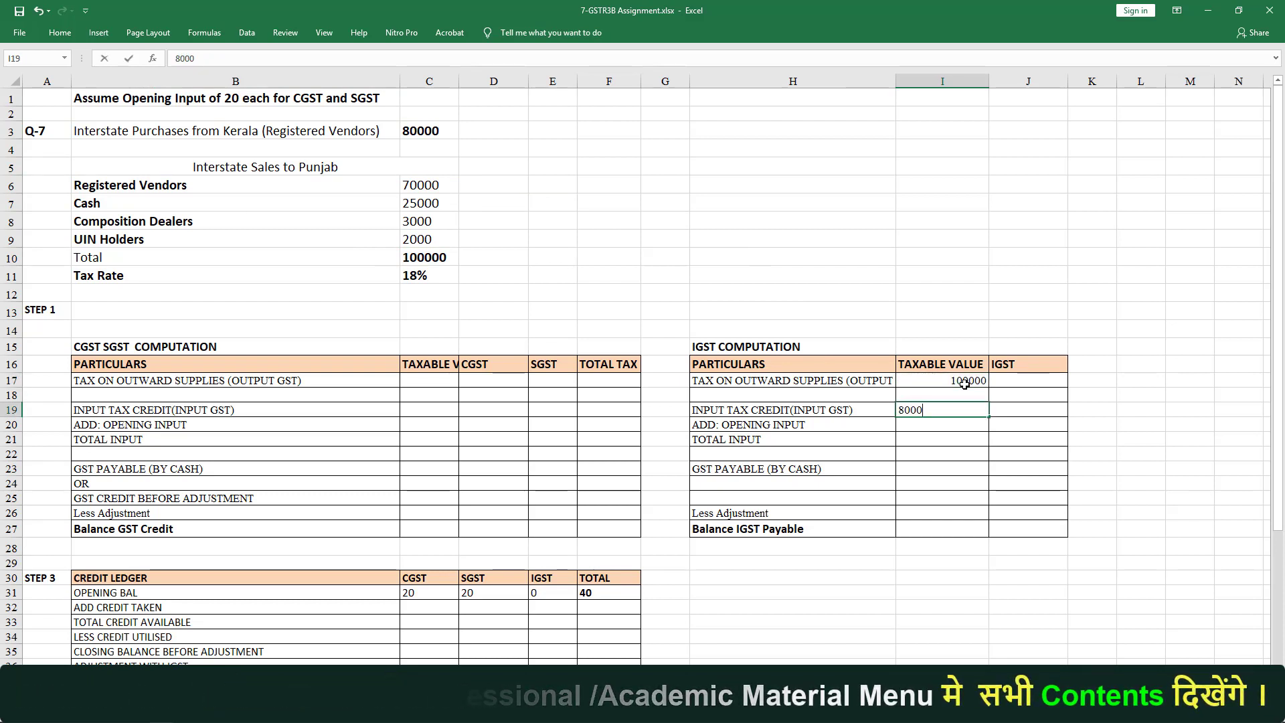
text(0)
key(Tab)
Step: Calculate the IGST on outward supplies in J17 as 18% of the taxable value, =I17*18%
key(Up)
key(Up)
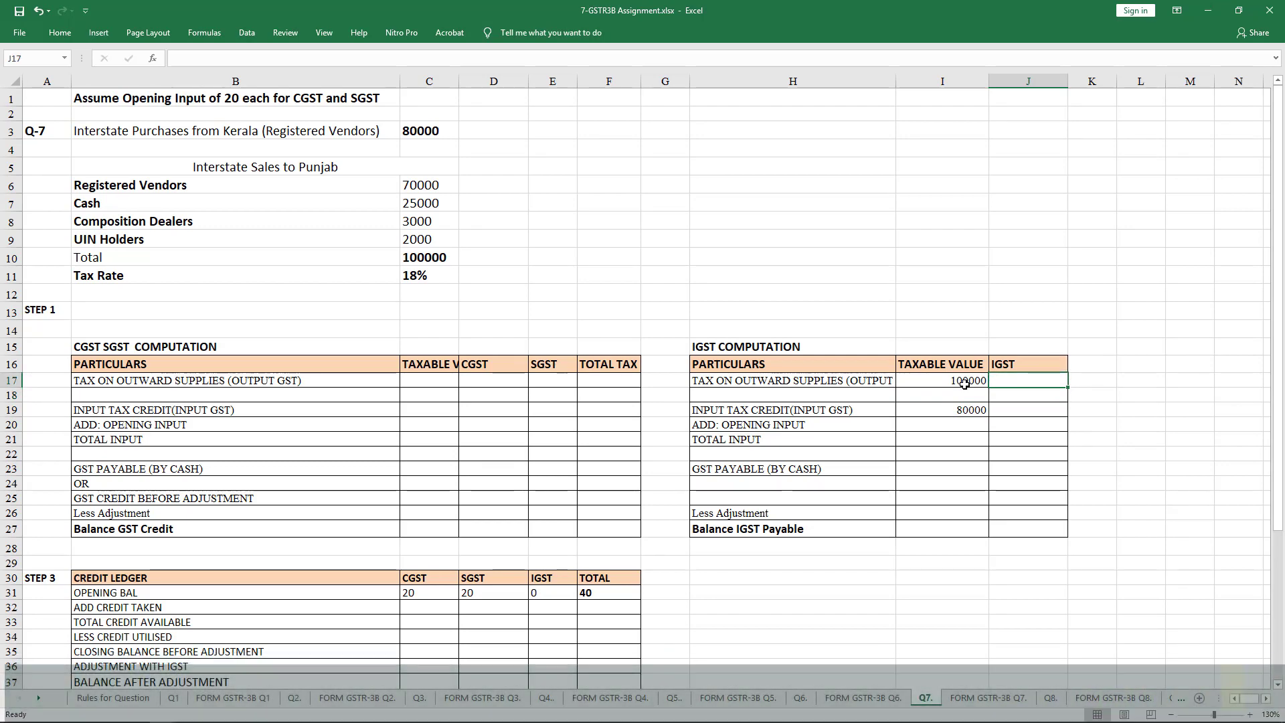
text(=)
click(965, 384)
text(*)
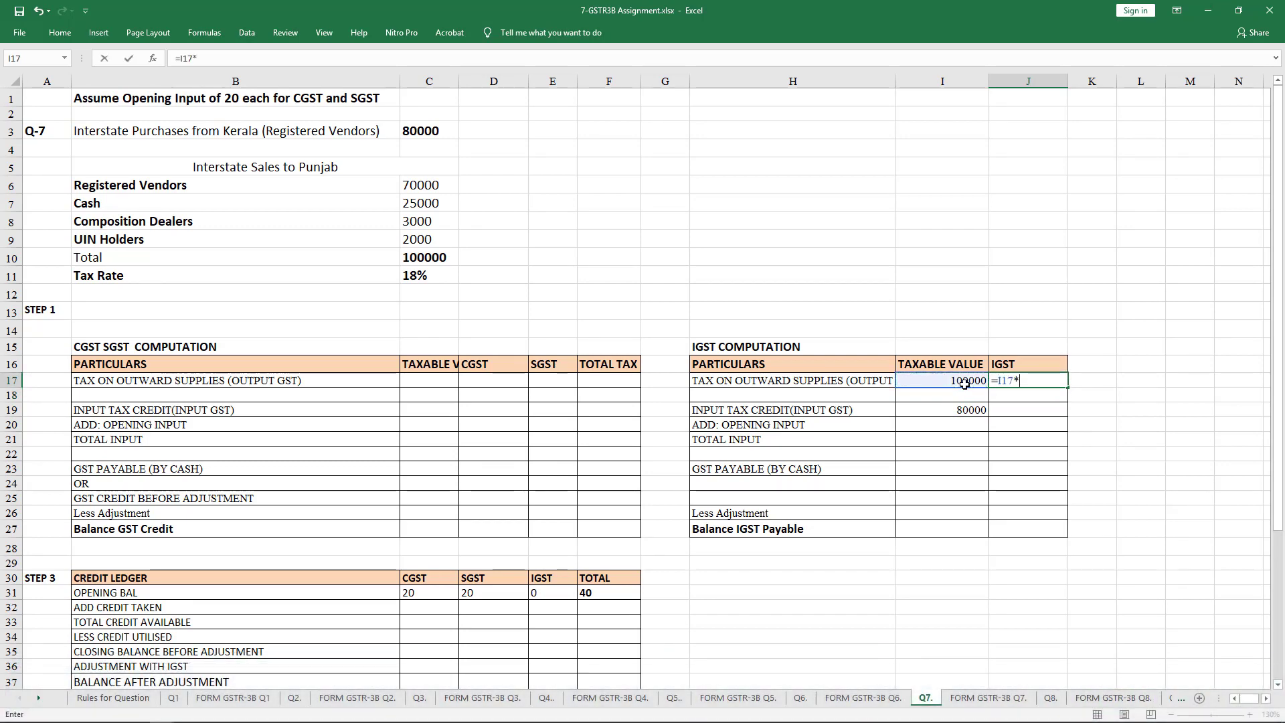
text(18%)
key(Return)
Step: Calculate the IGST input tax credit in J19 with the formula =I19*18%
key(Return)
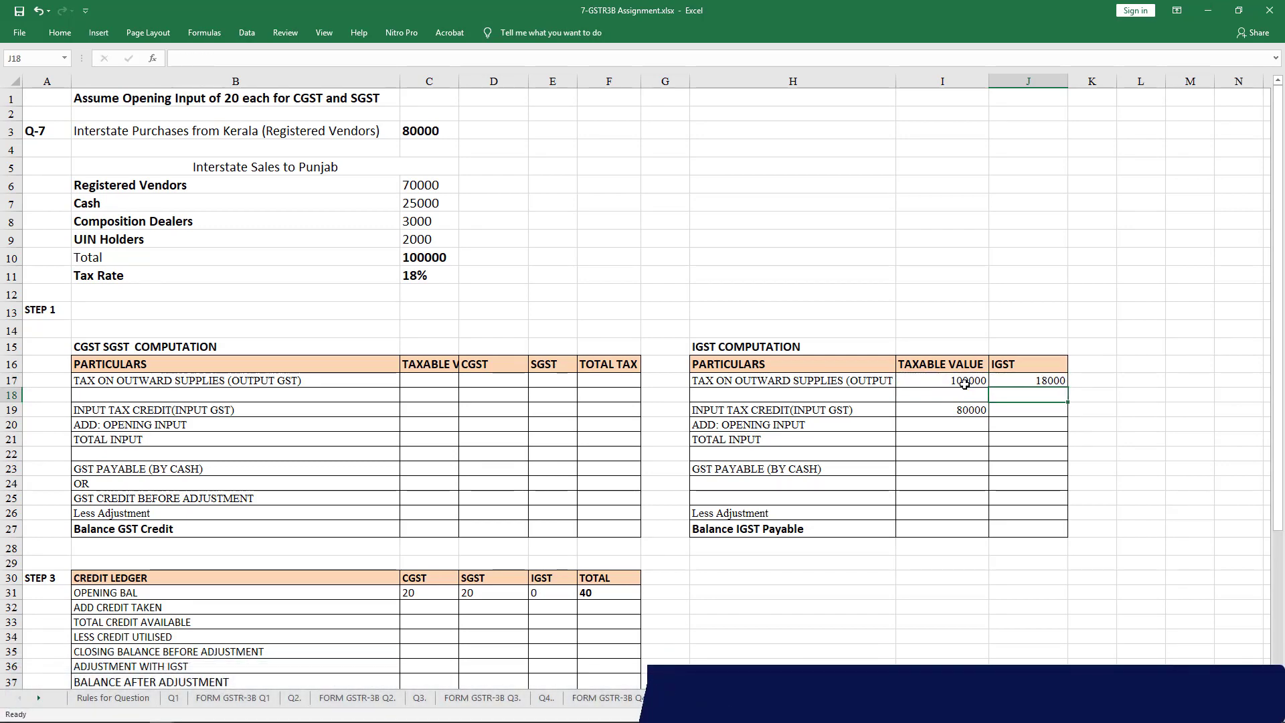
text(=)
key(Left)
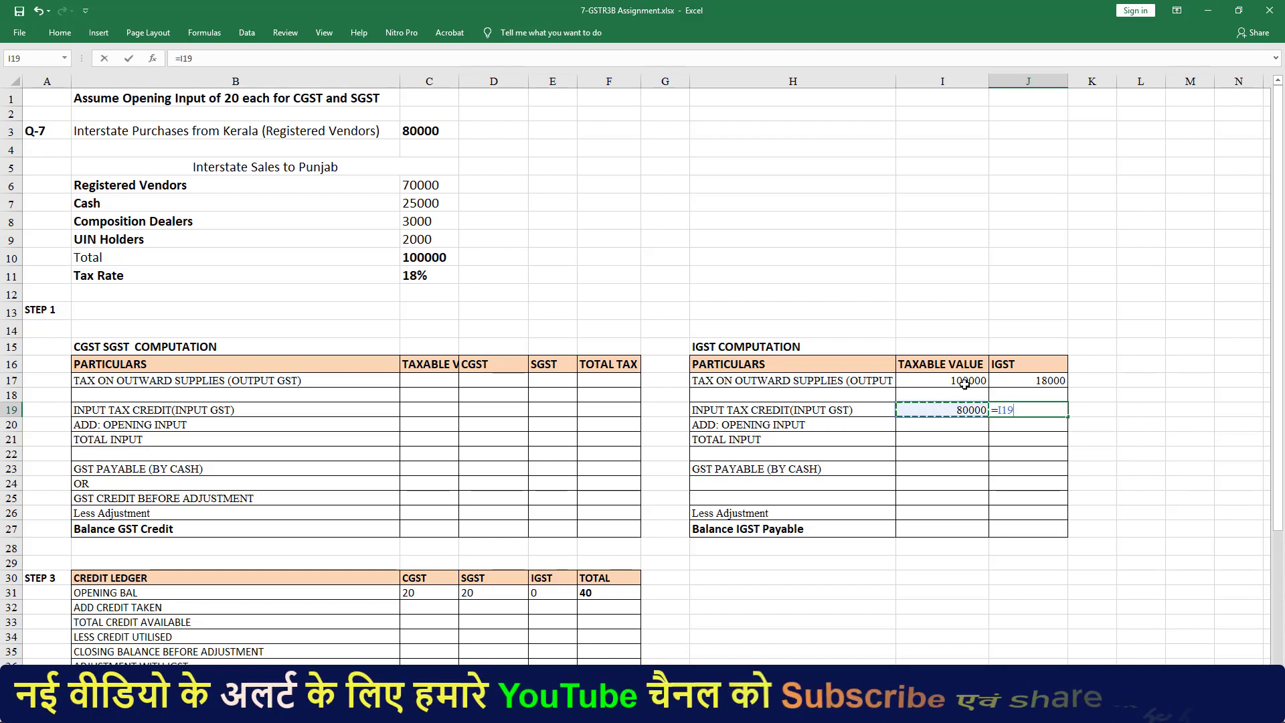
text(*18%)
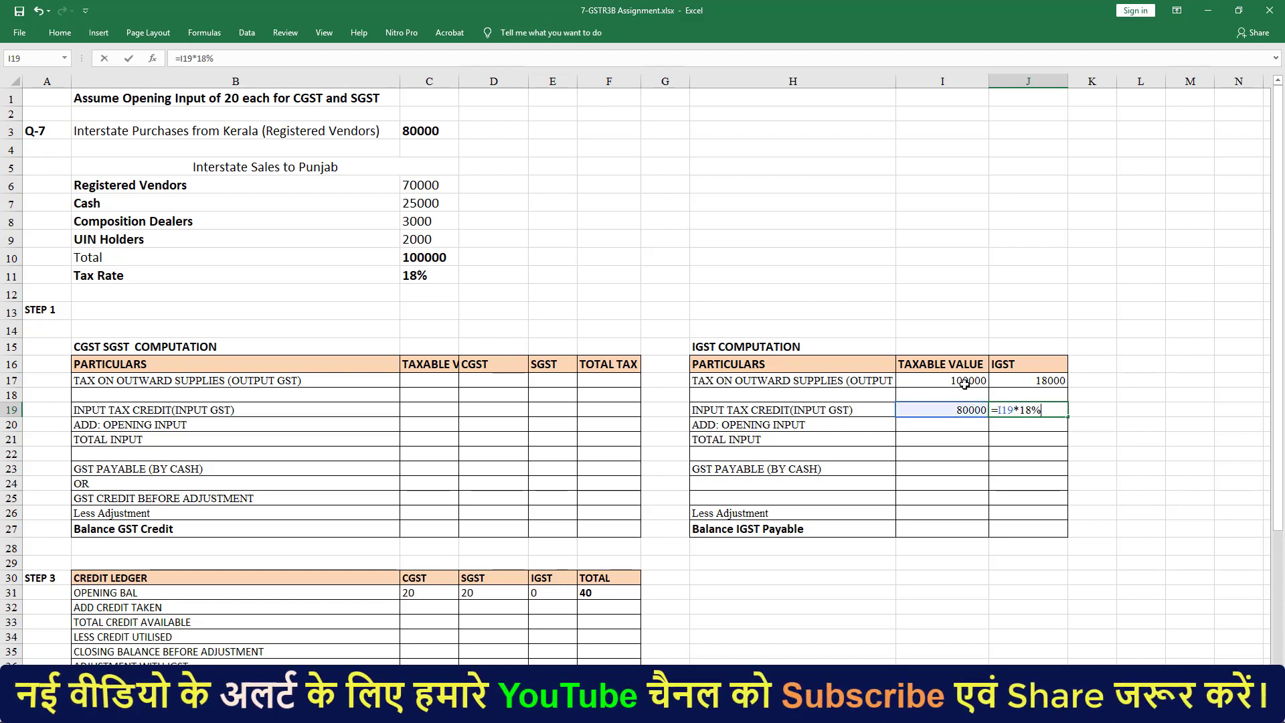
key(Return)
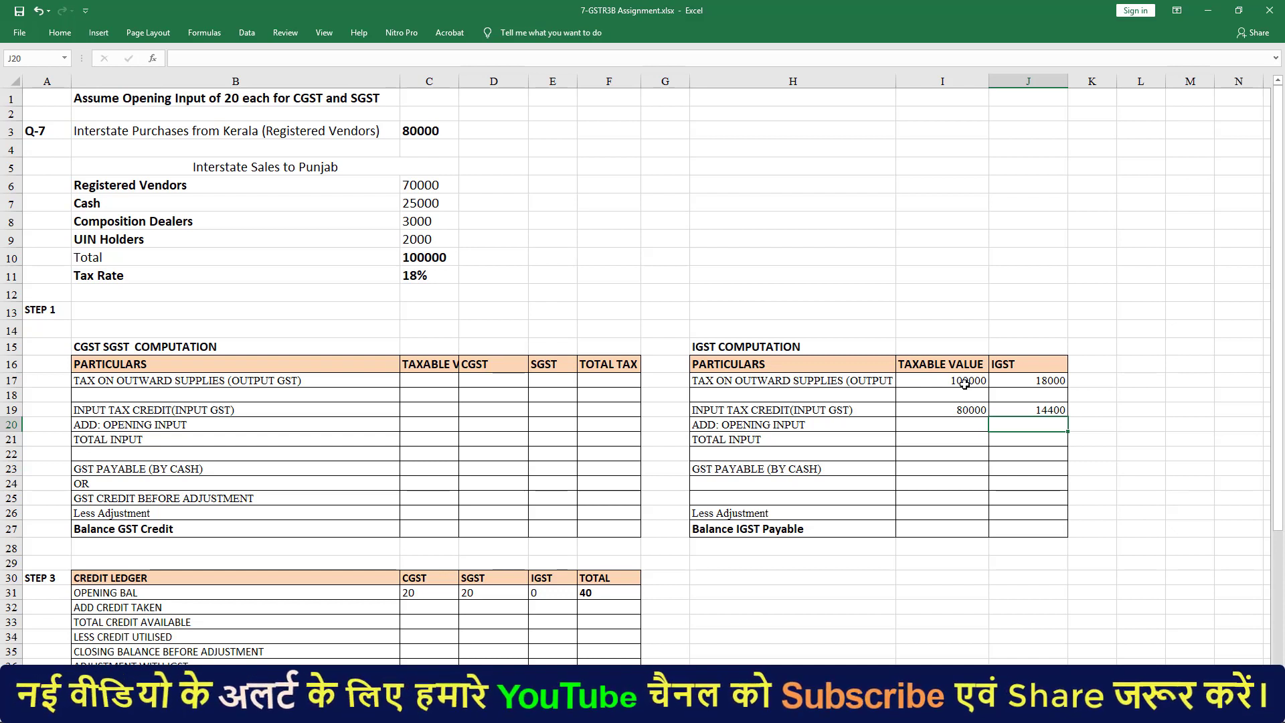
Step: Enter 0 for taxable value, CGST, SGST and total tax on outward supplies in C17:F17
click(443, 380)
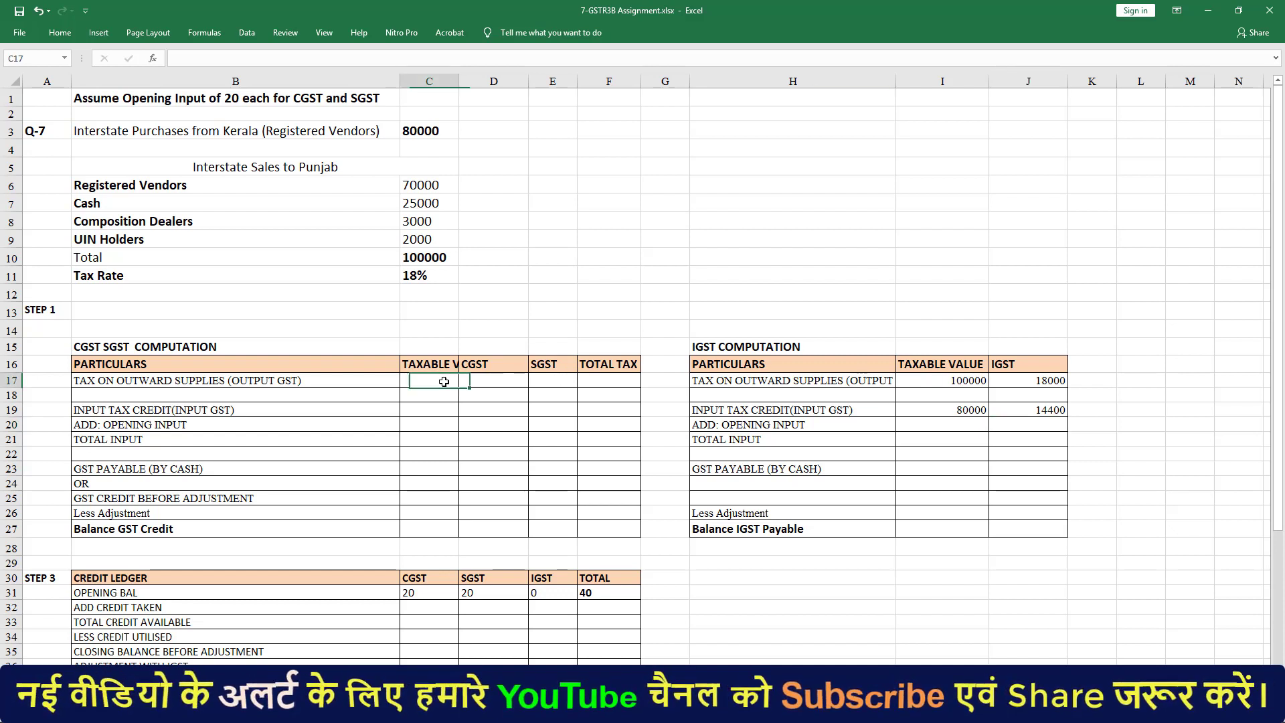
text(0)
key(Tab)
text(0)
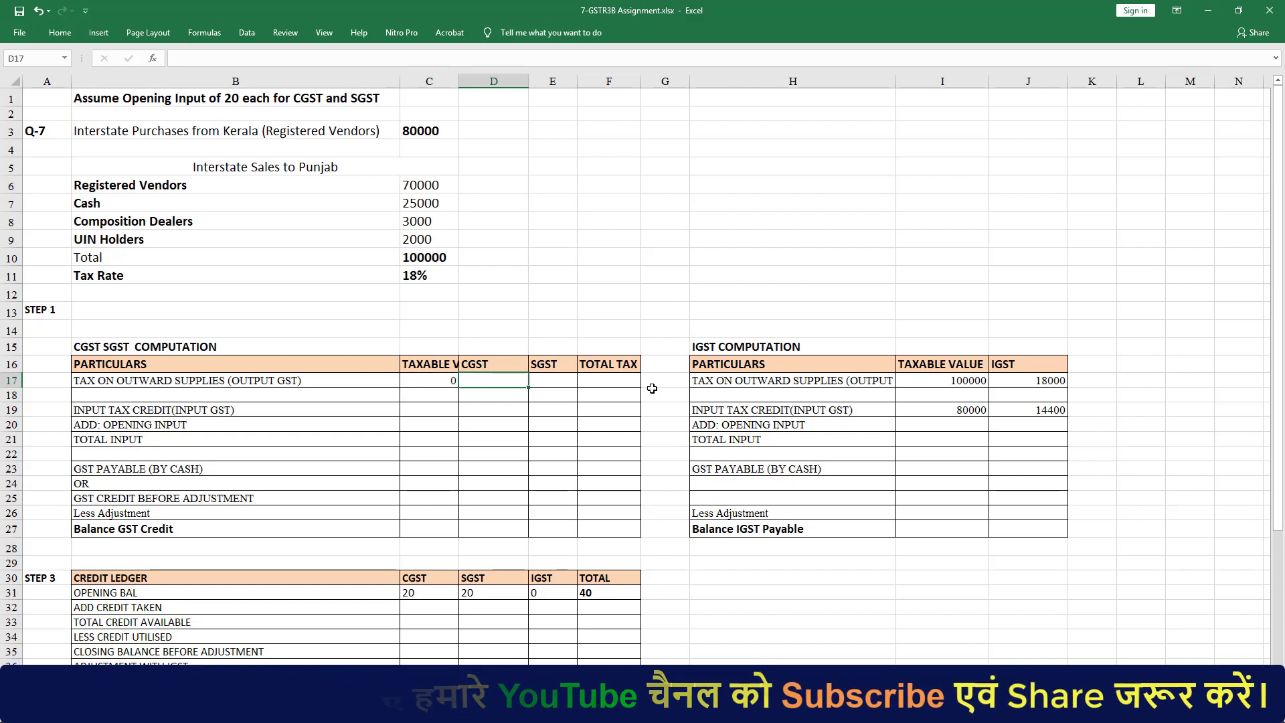
key(Tab)
text(0)
key(Tab)
text(0)
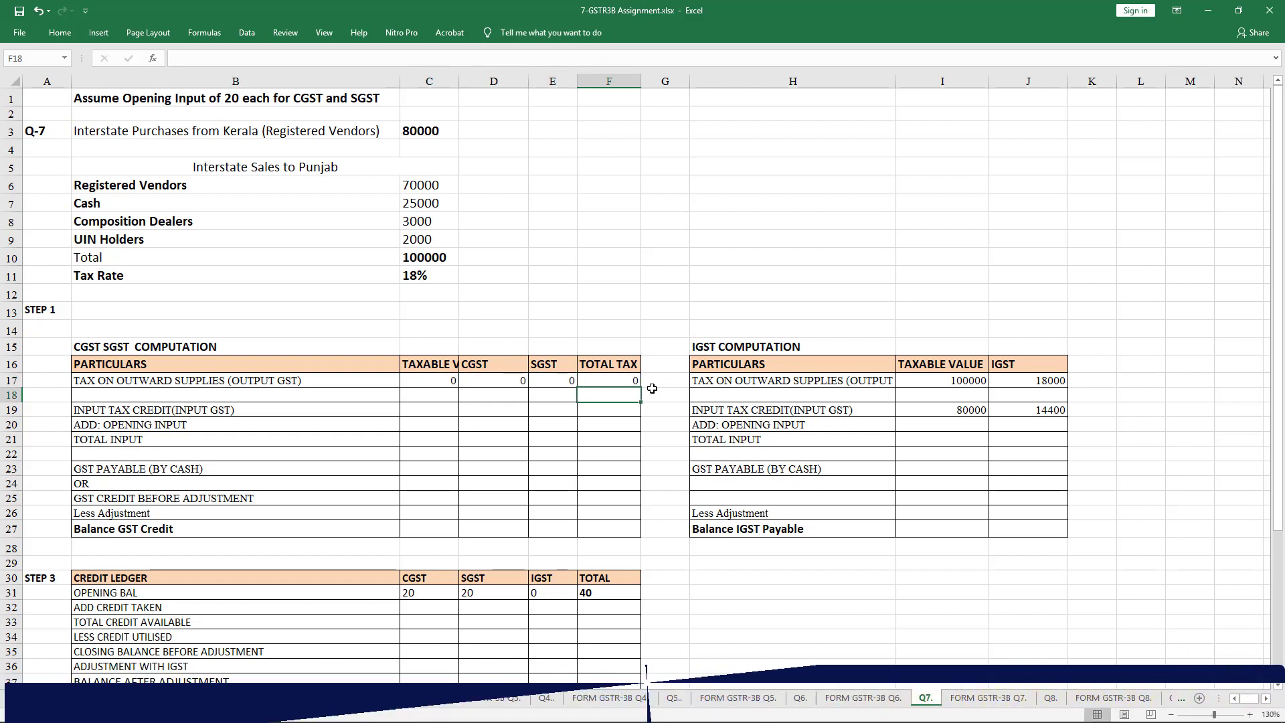
key(Return)
Step: Fill the CGST/SGST input tax credit row with 0 in each of C19:F19
key(Down)
text(0)
key(Tab)
text(0)
key(Tab)
text(0)
key(Tab)
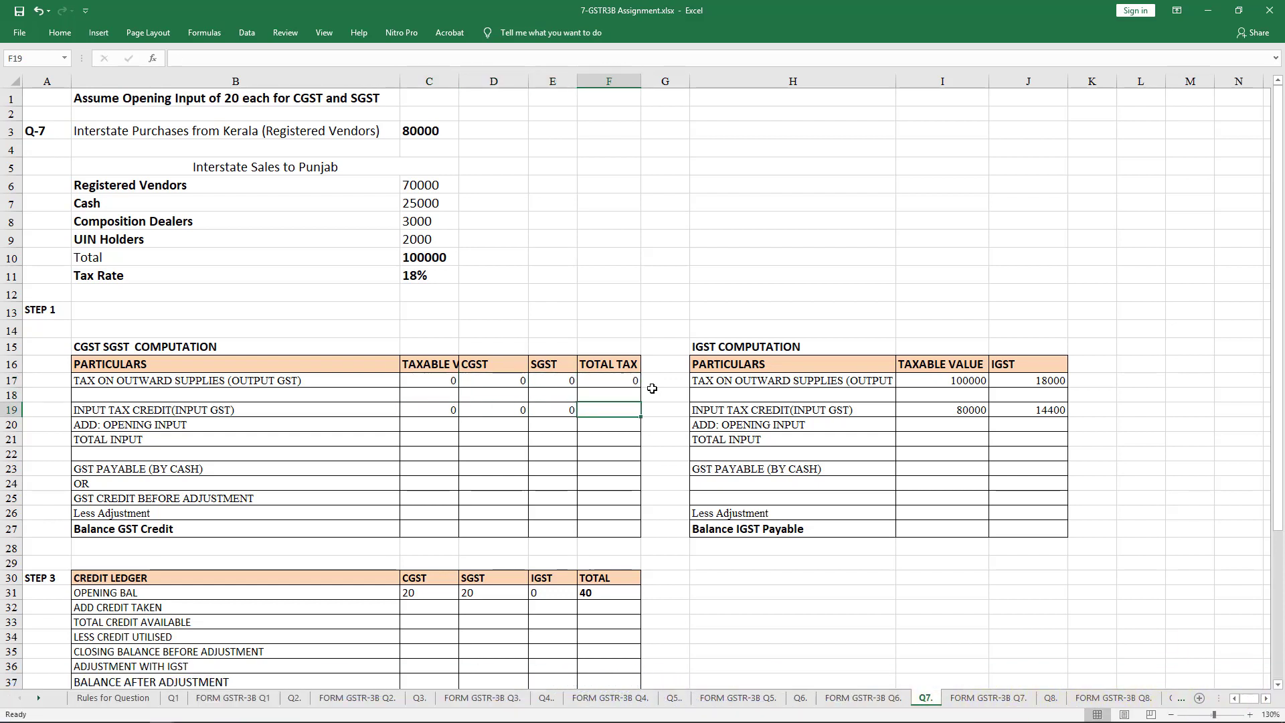
text(0)
Step: Enter the opening input of 20 for CGST in D20 and 20 for SGST in E20
key(Left)
key(Left)
key(Down)
text(20)
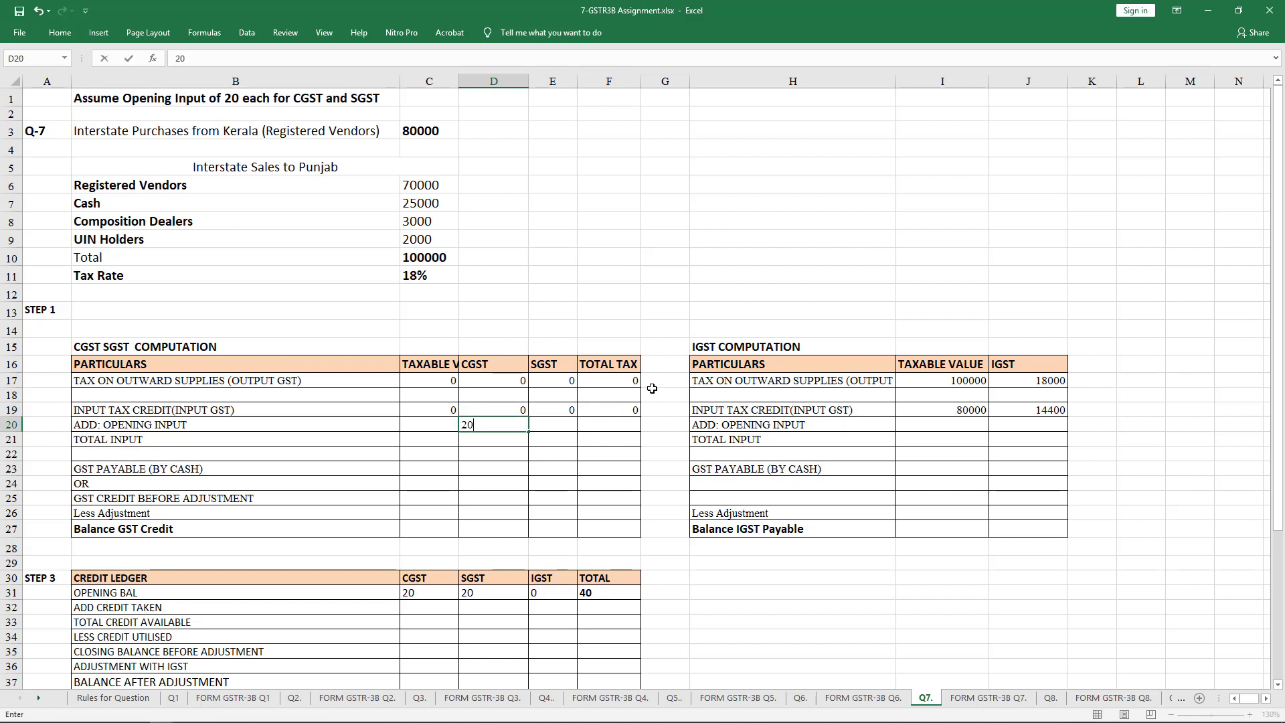
key(Tab)
text(20)
key(Tab)
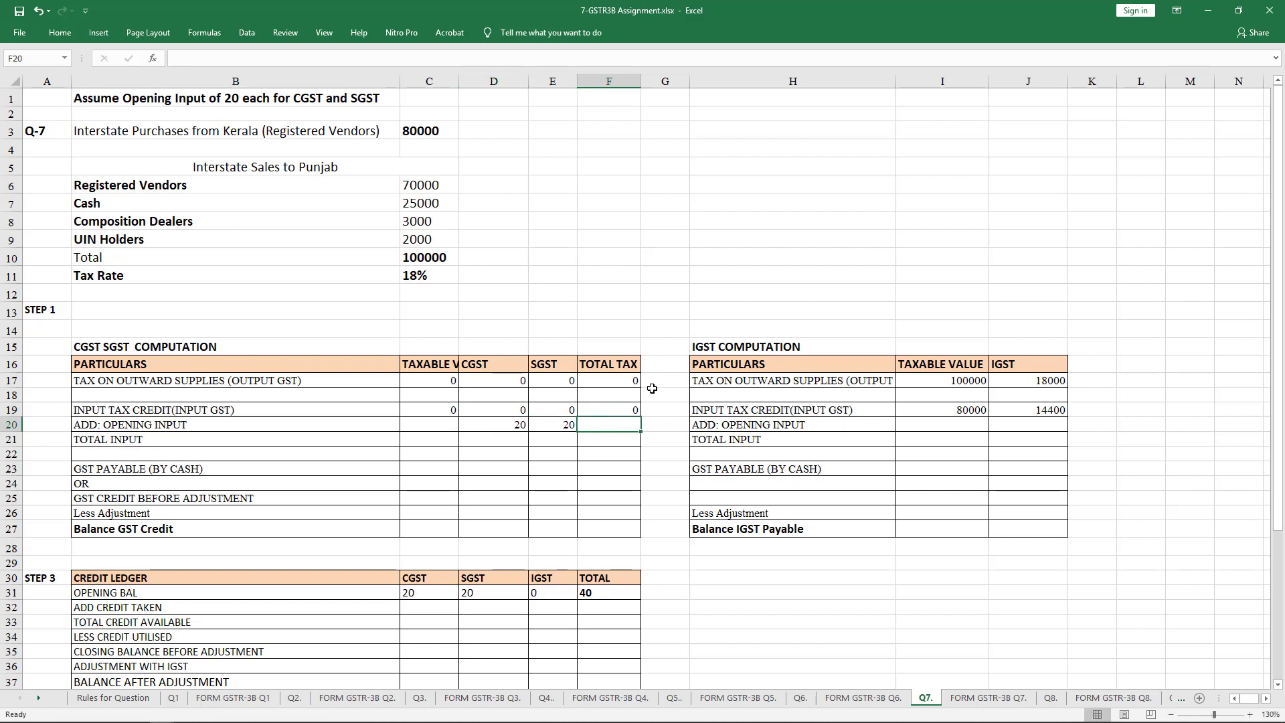
Step: Sum the CGST total input in D21 with =SUM(D19:D20) and fill the formula across to SGST in E21
key(Left)
key(Left)
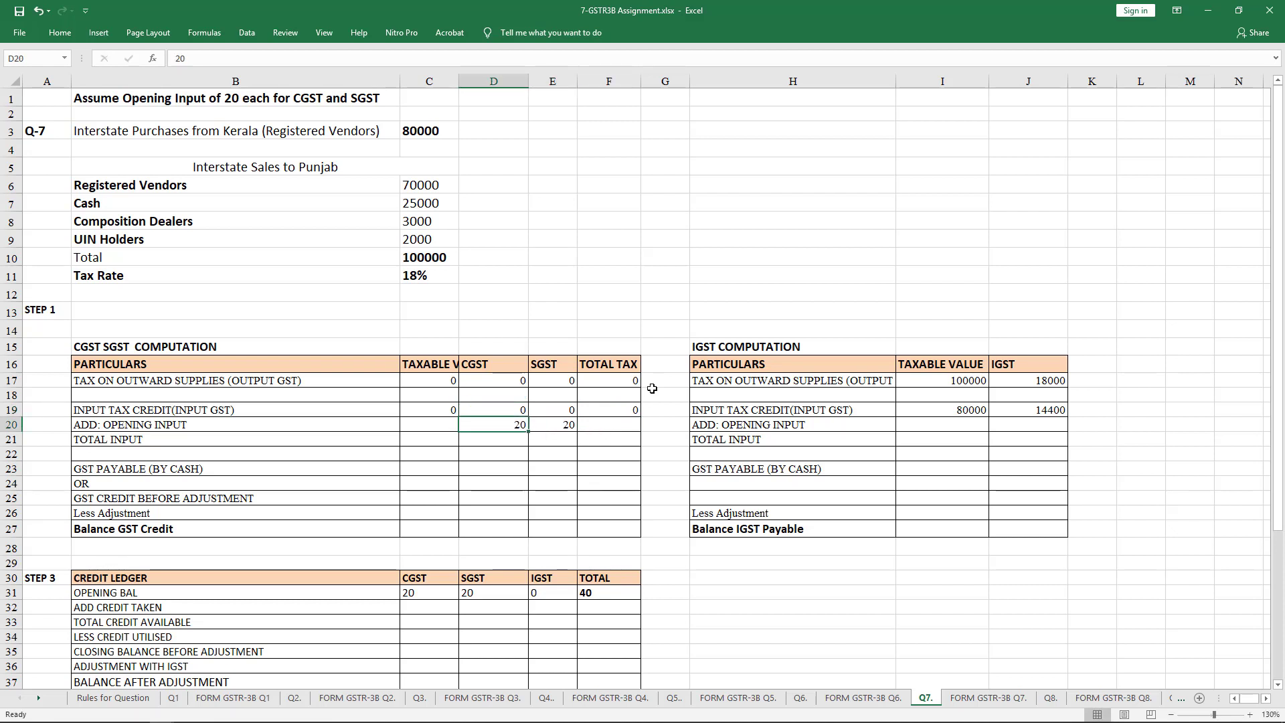
key(Down)
key(alt+equal)
key(Return)
key(Up)
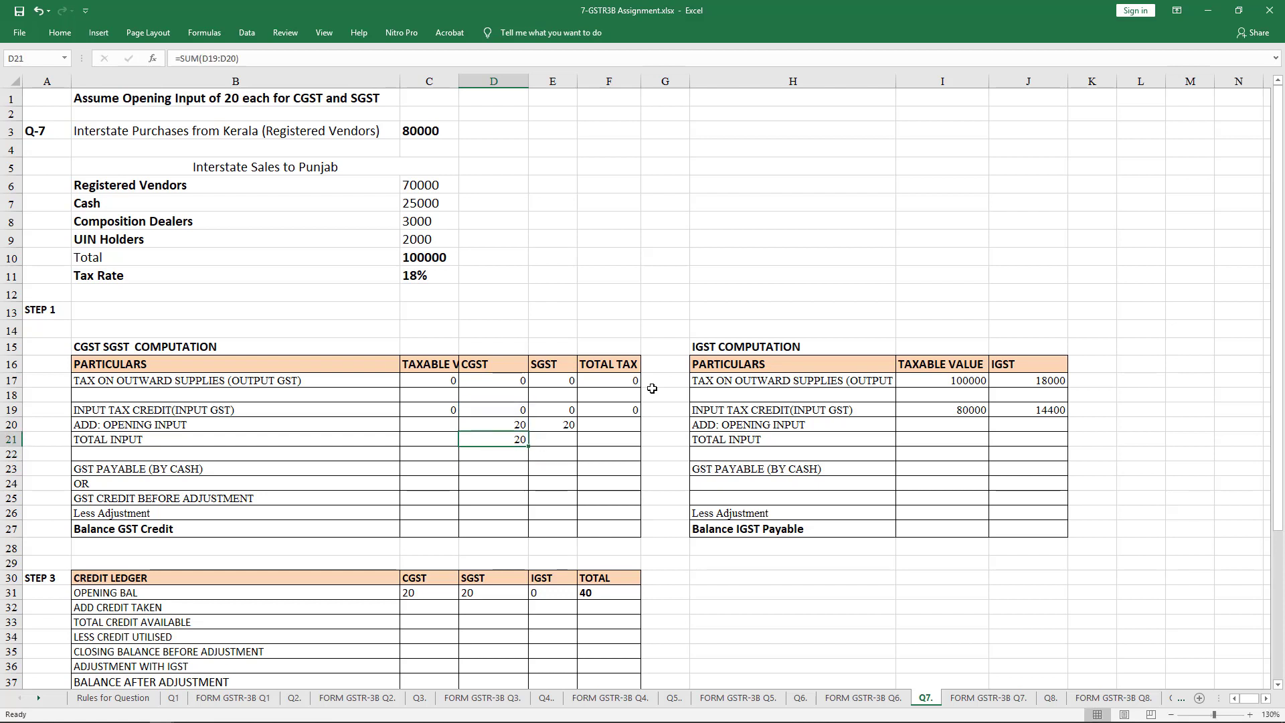
key(shift+Right)
key(ctrl+r)
Step: Add up the CGST and SGST total input in the Total Tax cell F21 with a SUM formula
key(Right)
key(Right)
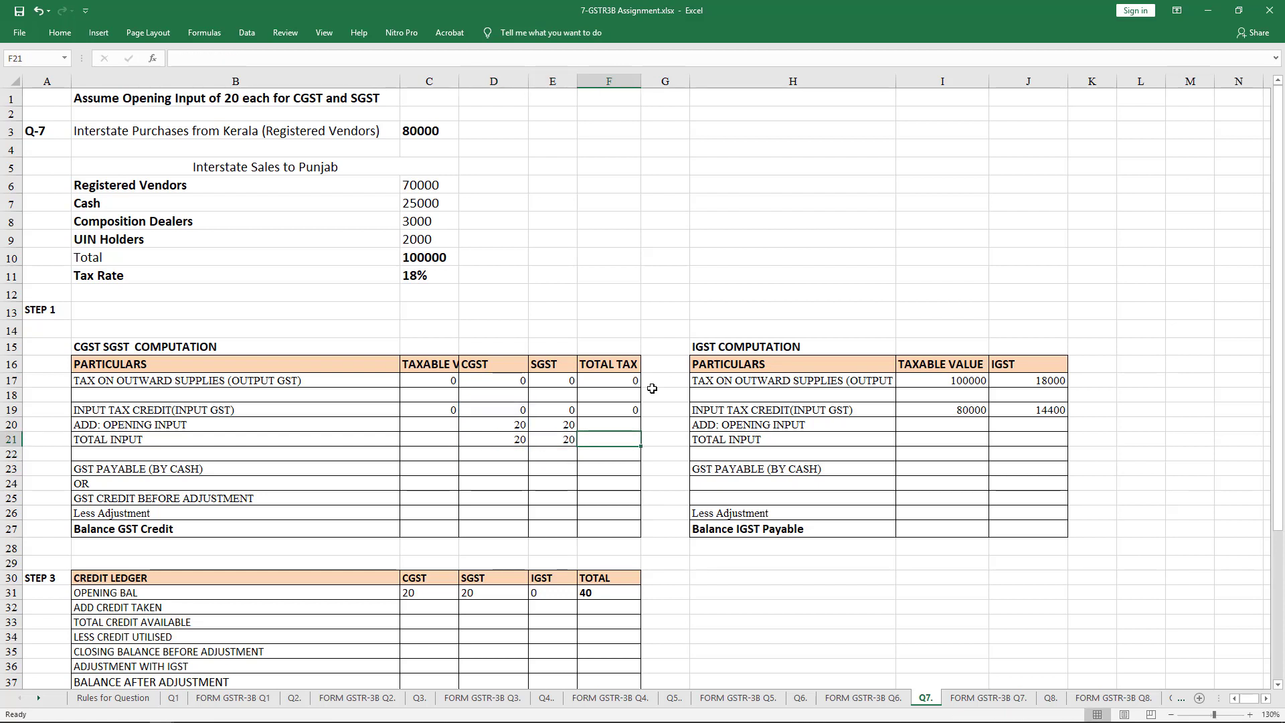
key(alt+equal)
key(Return)
key(Left)
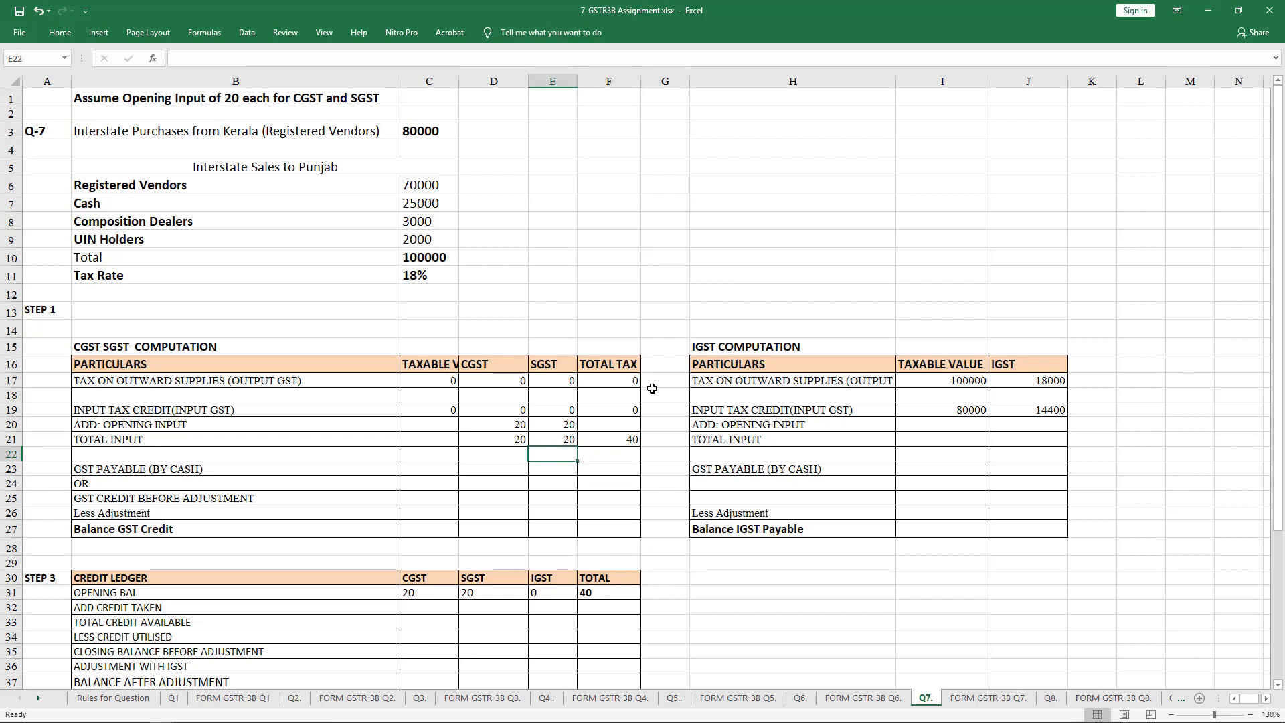
Step: Calculate the IGST payable by cash in J23 as output tax minus input tax credit, =J17-J19
click(1025, 460)
click(1027, 475)
text(=)
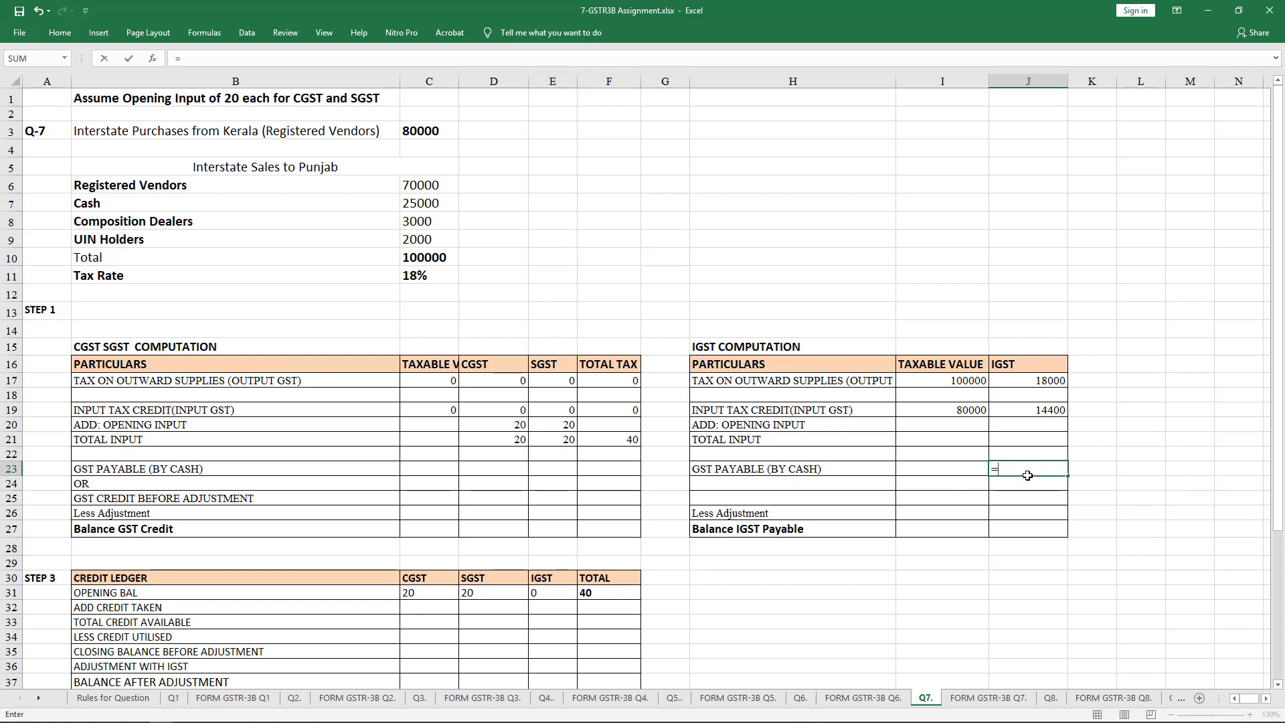
click(1054, 379)
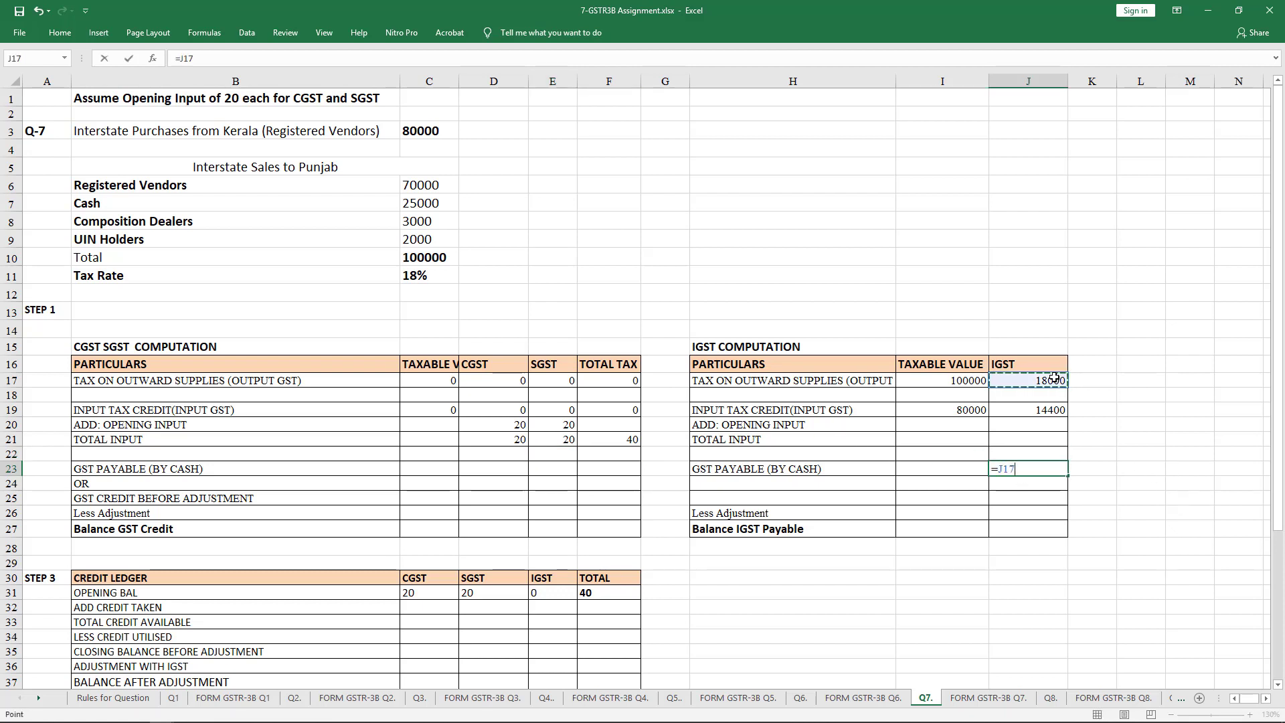
text(-)
click(1059, 403)
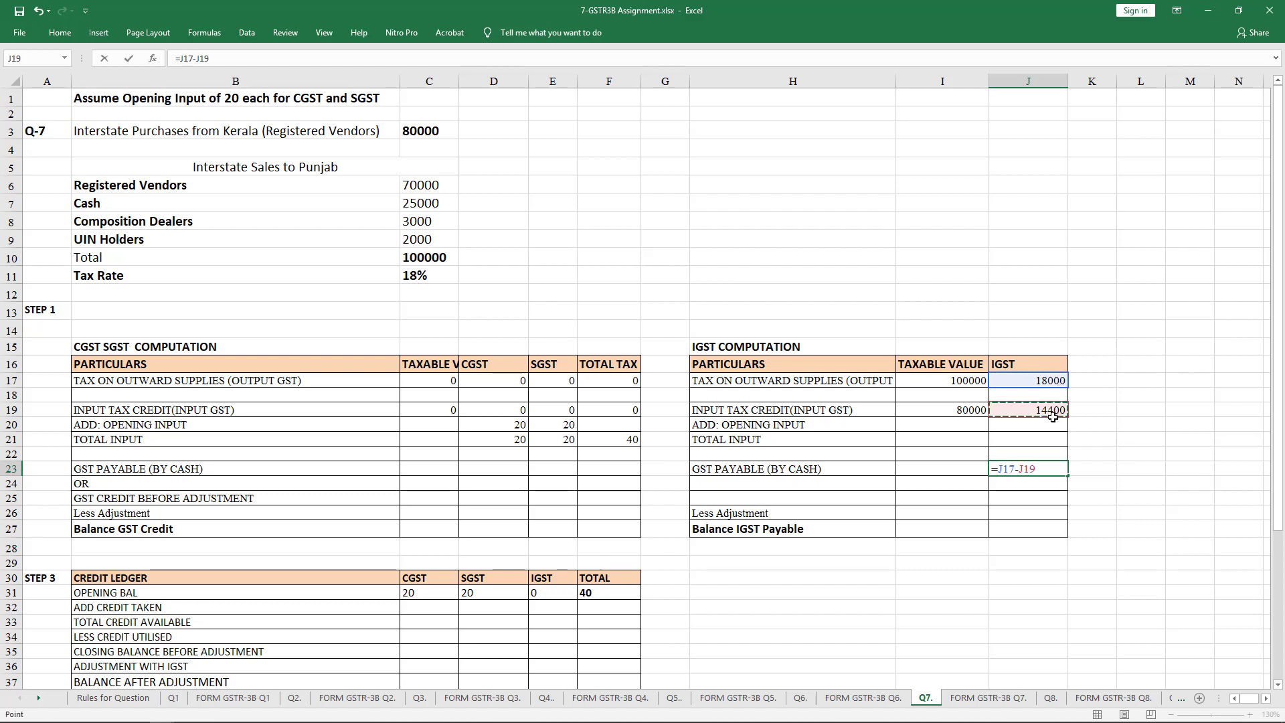
key(Return)
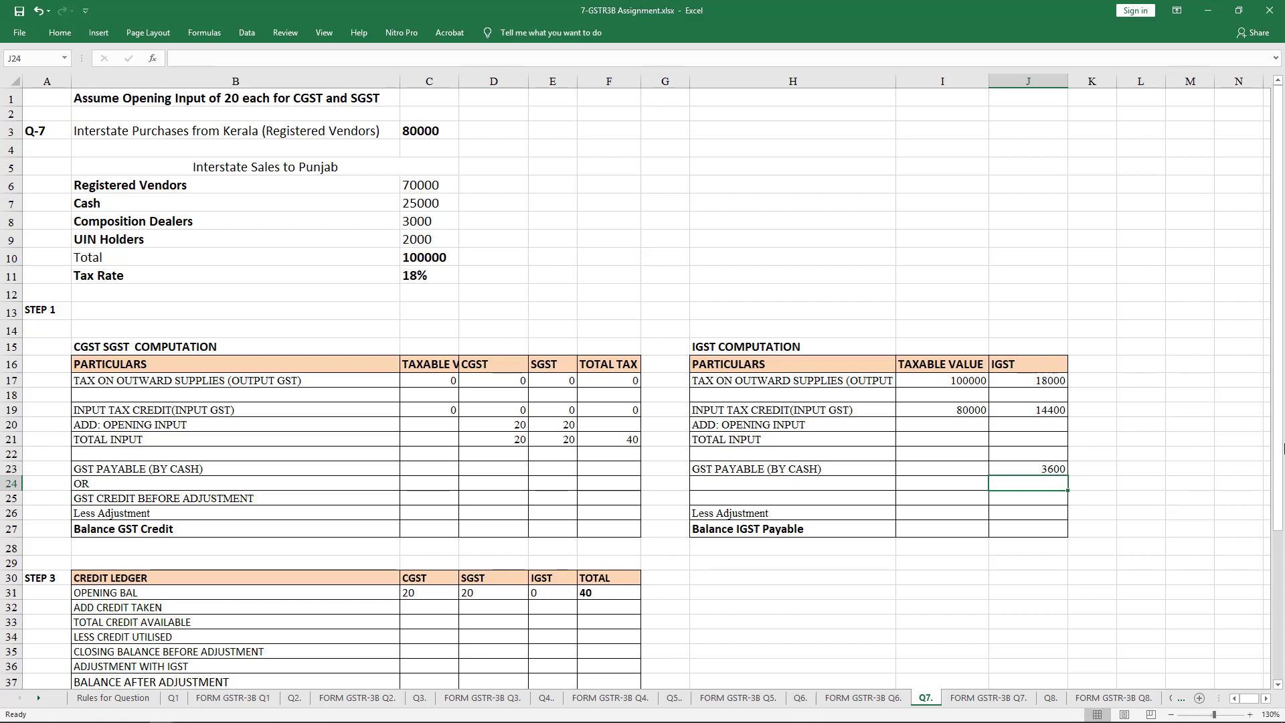
Step: Enter 40 as the Less Adjustment amount for IGST in J26
key(Down)
key(Down)
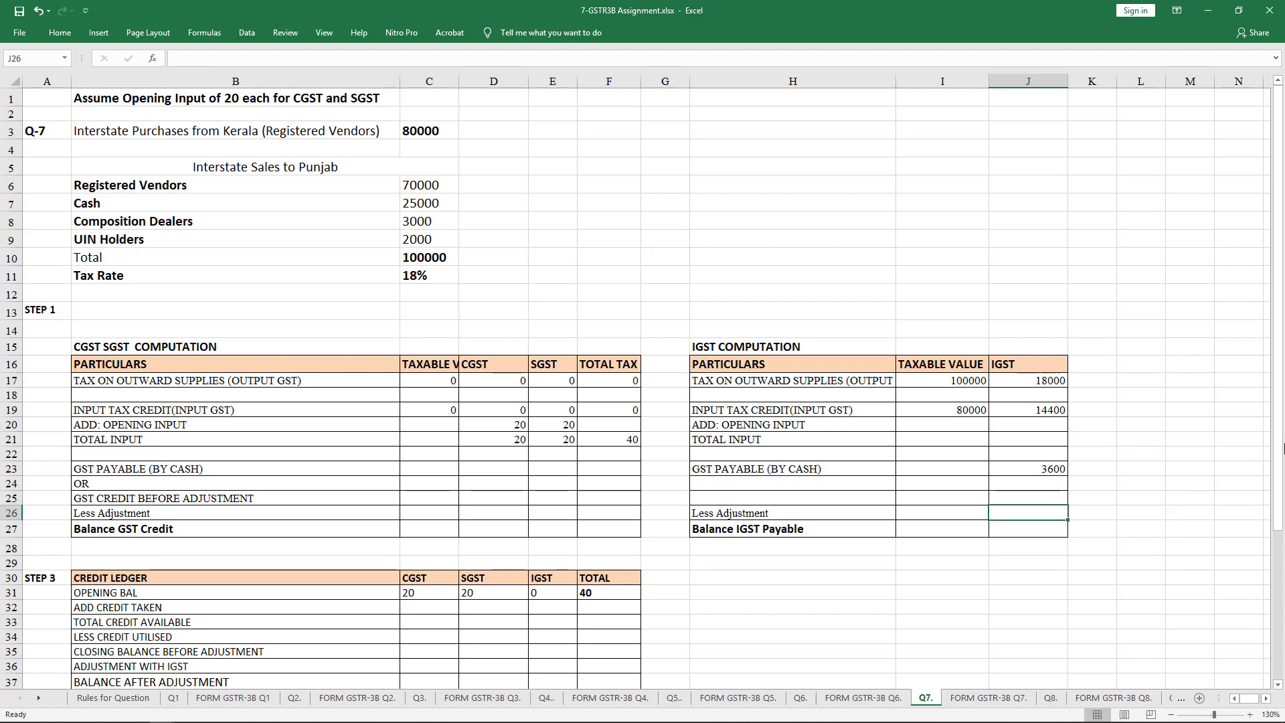
text(40)
key(Return)
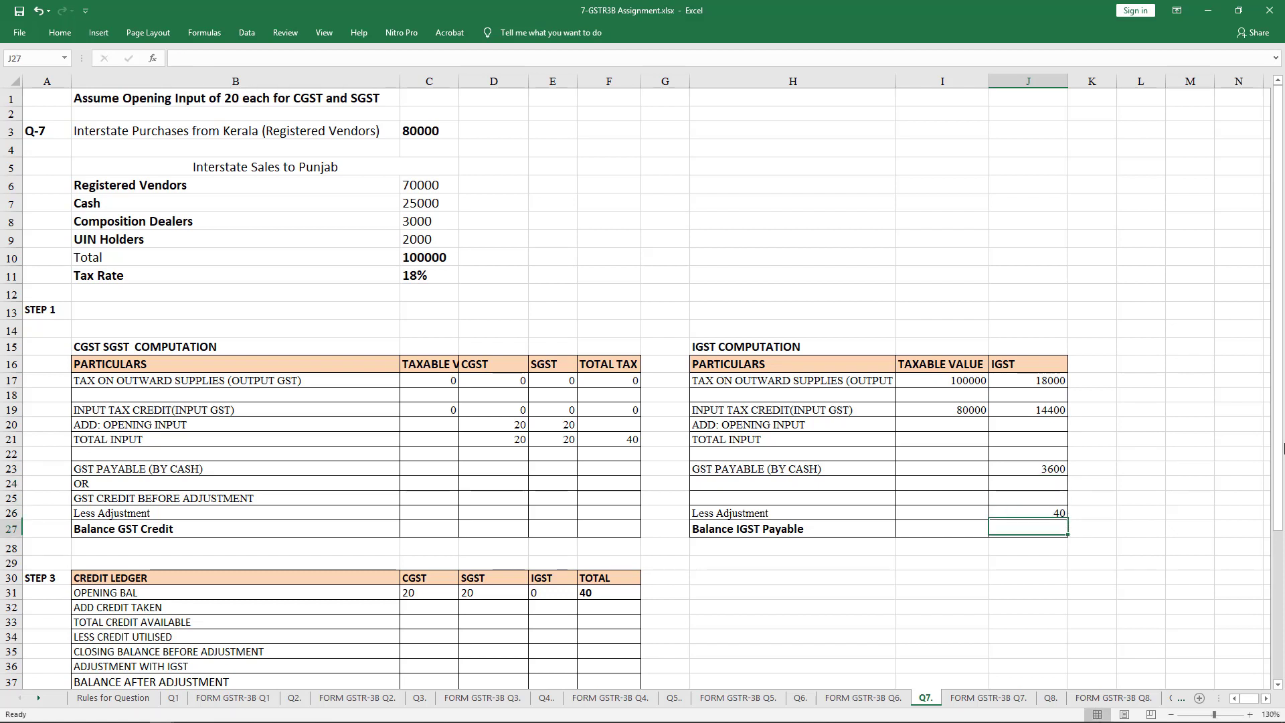
Step: Calculate the Balance IGST Payable in J27 as GST payable minus the adjustment, =J23-J26
text(=)
key(Up)
key(Up)
key(Up)
key(Up)
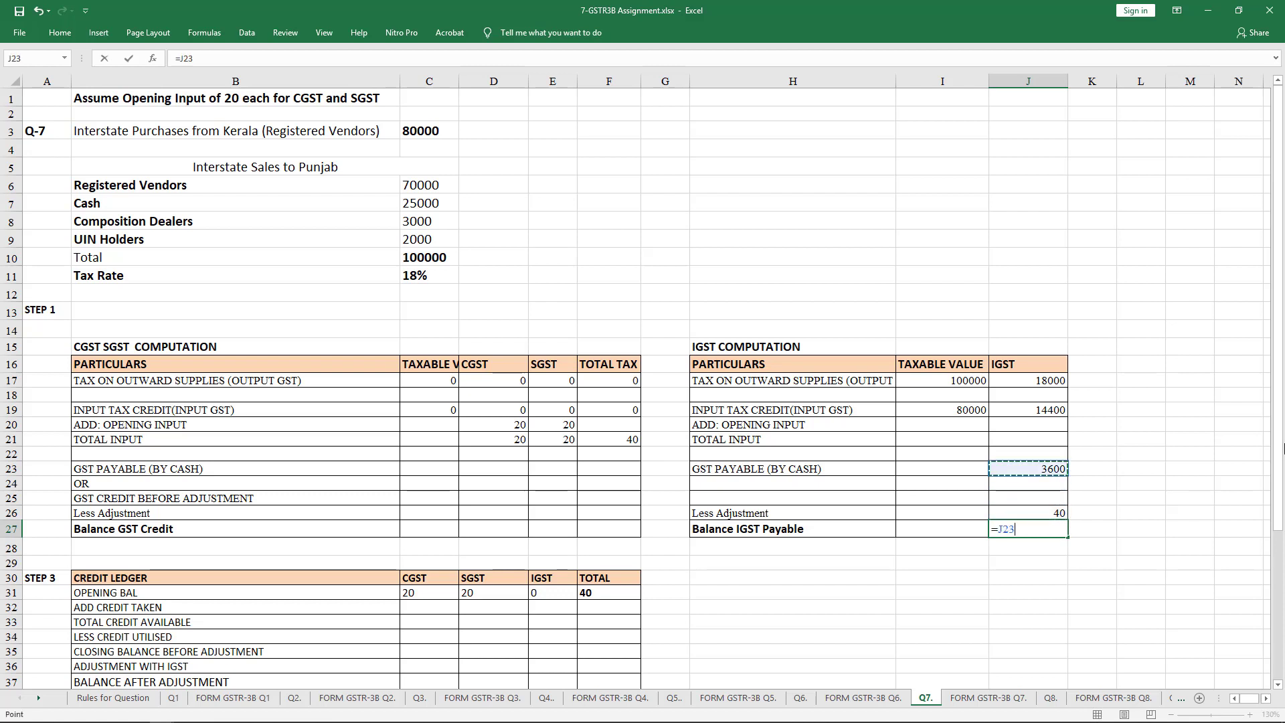
text(-)
key(Up)
key(Return)
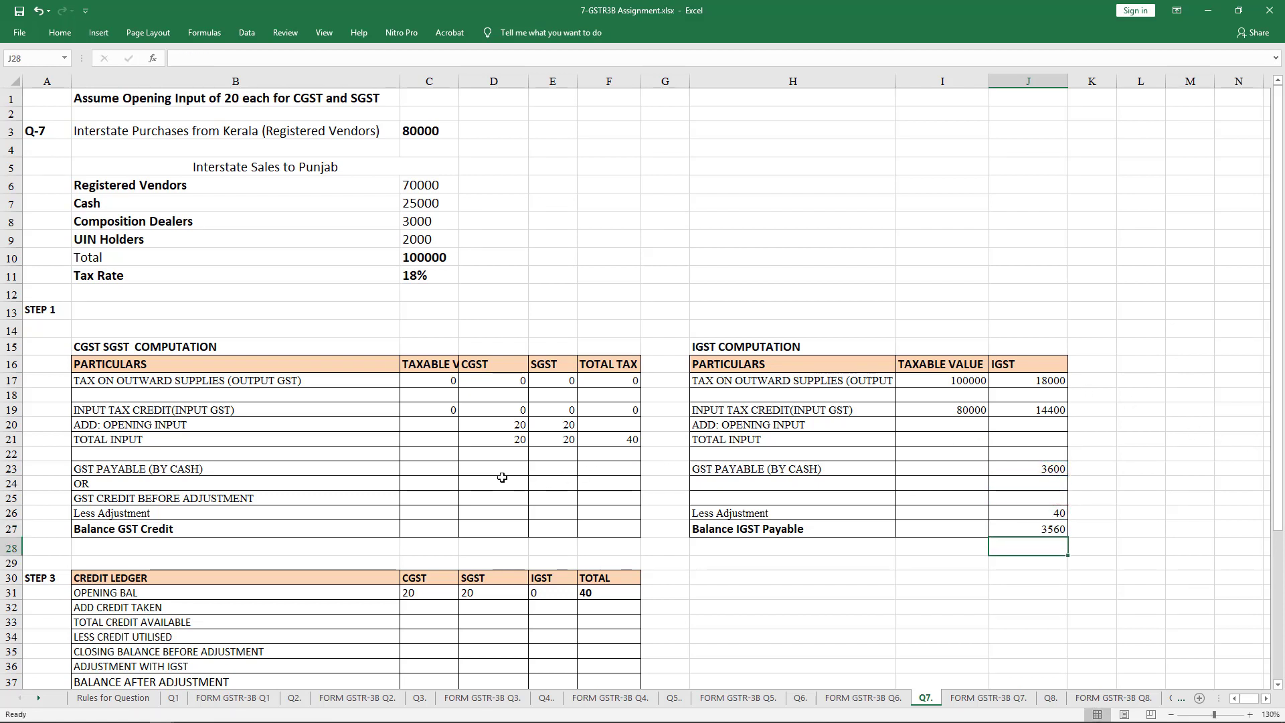
Step: Enter the GST credit before adjustment as 20 for CGST in D25 and 20 for SGST in E25
click(488, 494)
text(20)
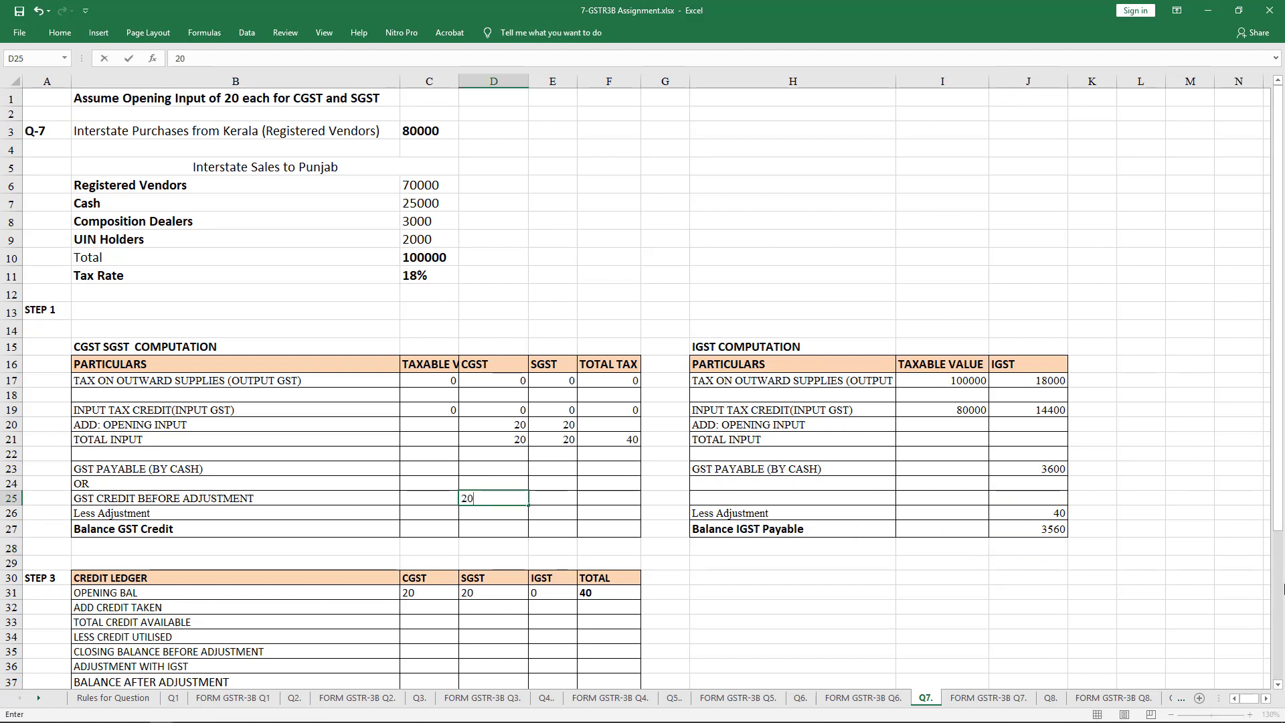
key(Tab)
text(20)
key(Return)
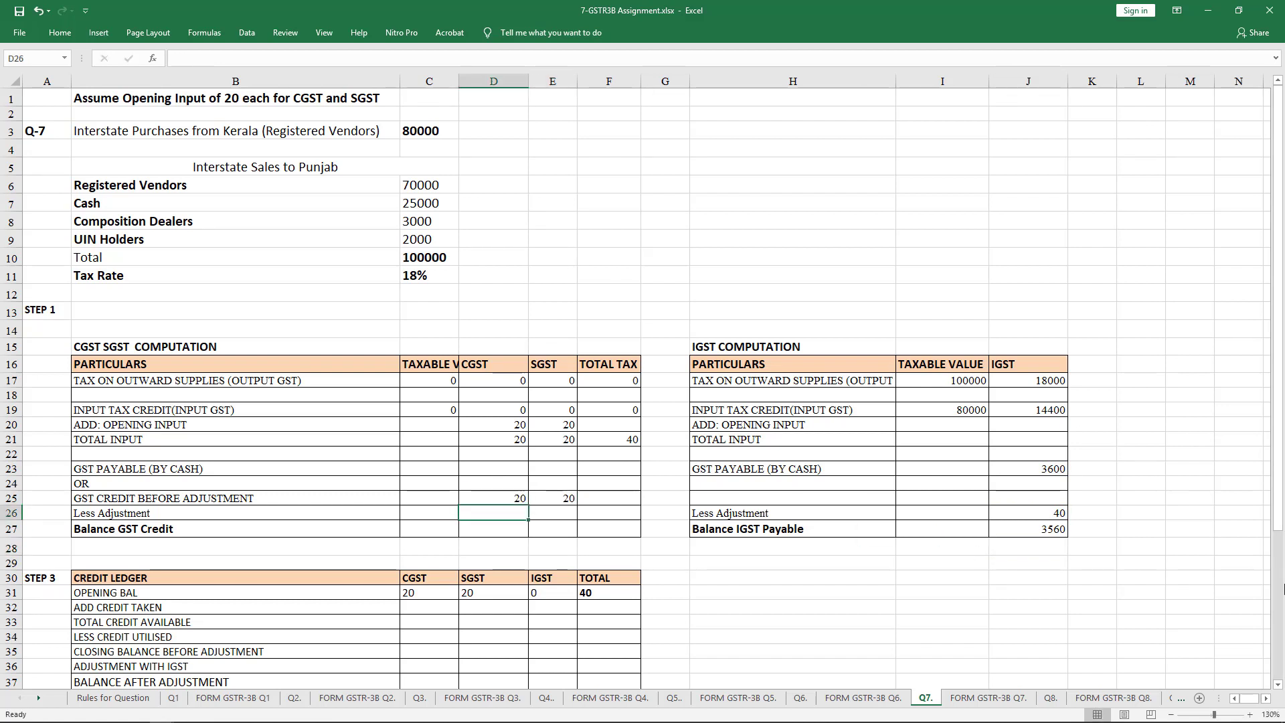
Step: Enter a Less Adjustment of 20 for CGST in D26 and 20 for SGST in E26
text(20)
key(Tab)
text(20)
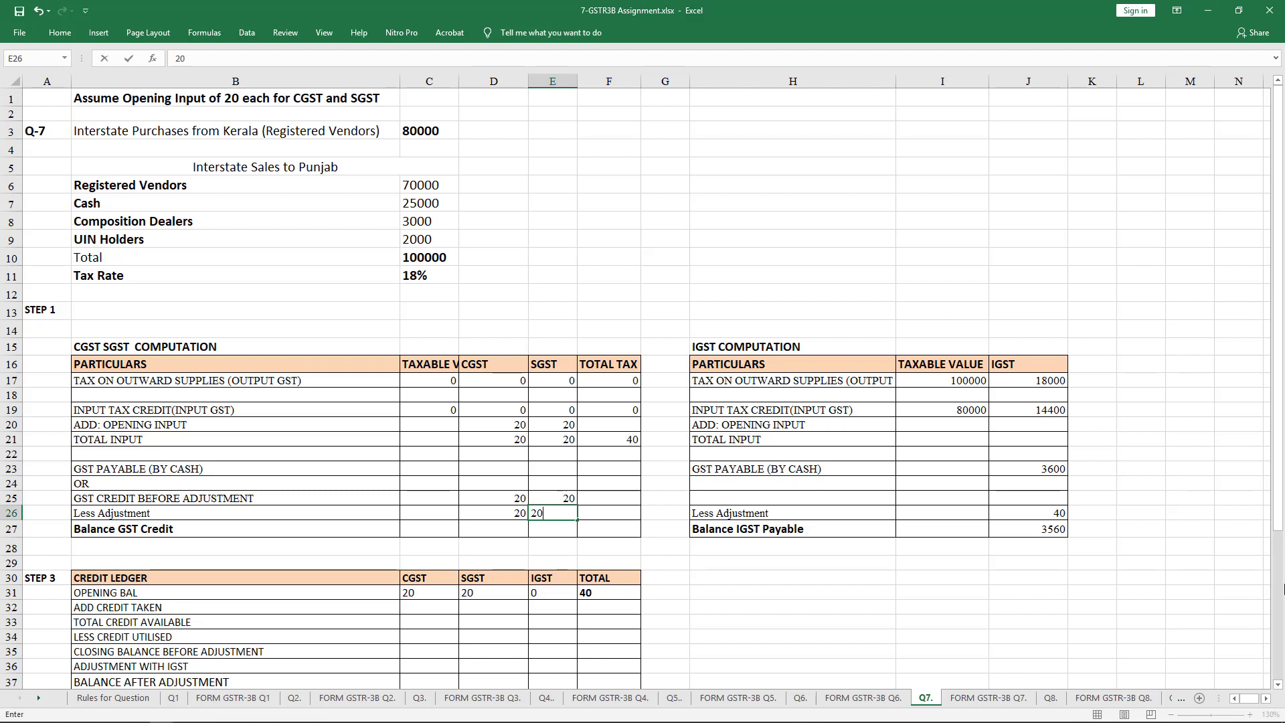
key(Left)
Step: Calculate the CGST Balance GST Credit in D27 as credit before adjustment minus the adjustment, =D25-D26
key(Left)
key(Down)
key(Right)
text(=)
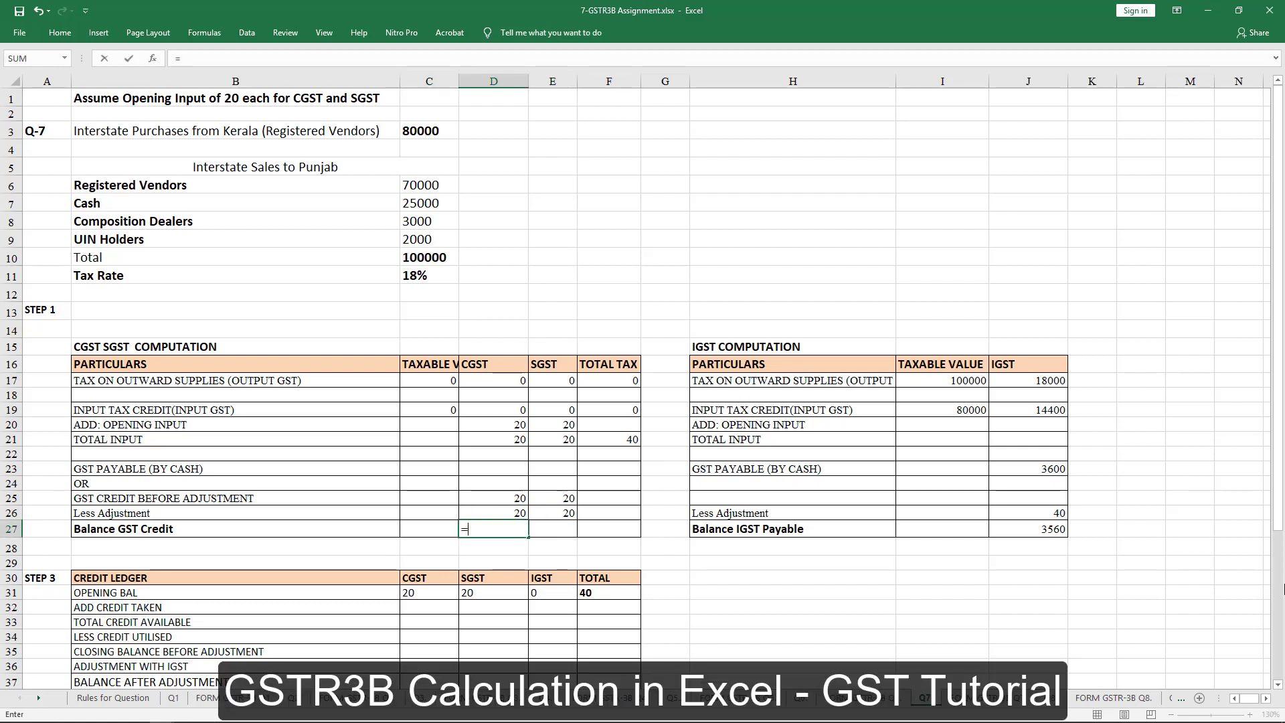
key(Up)
key(Up)
text(-)
key(Up)
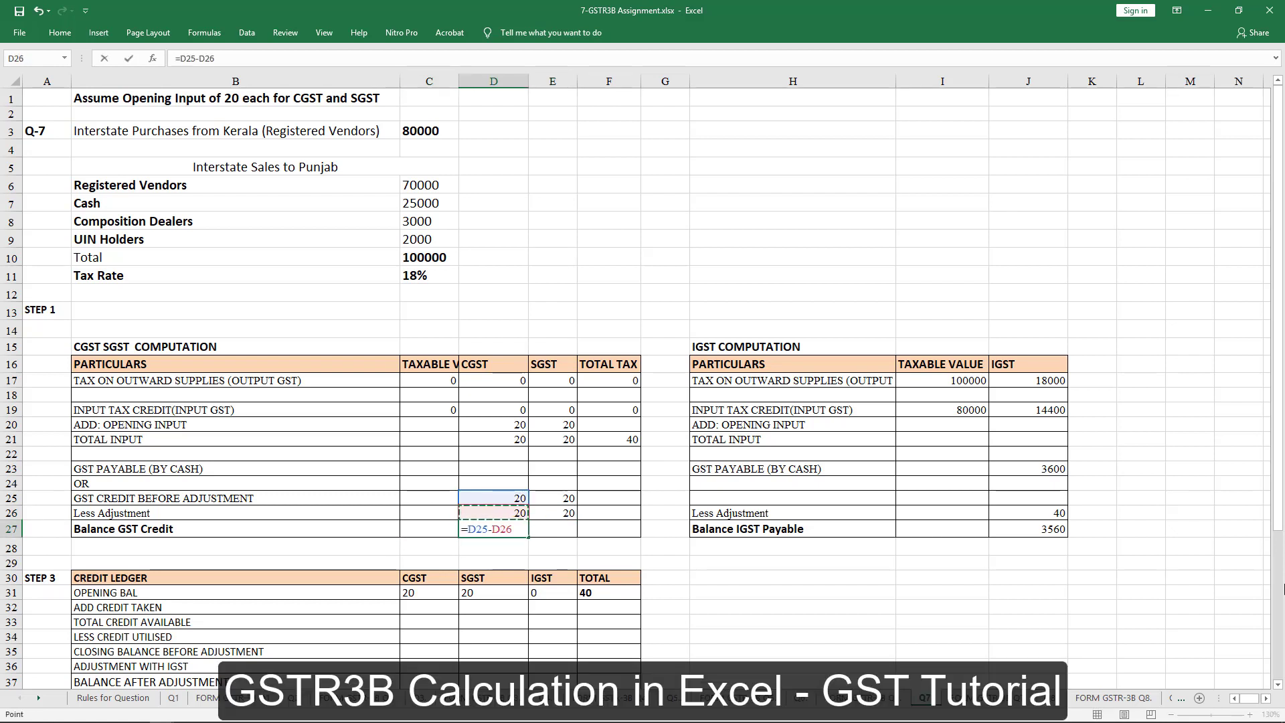
key(Return)
Step: Copy the CGST Balance GST Credit formula across to SGST in E27
key(Up)
key(shift+Right)
key(ctrl+r)
key(Right)
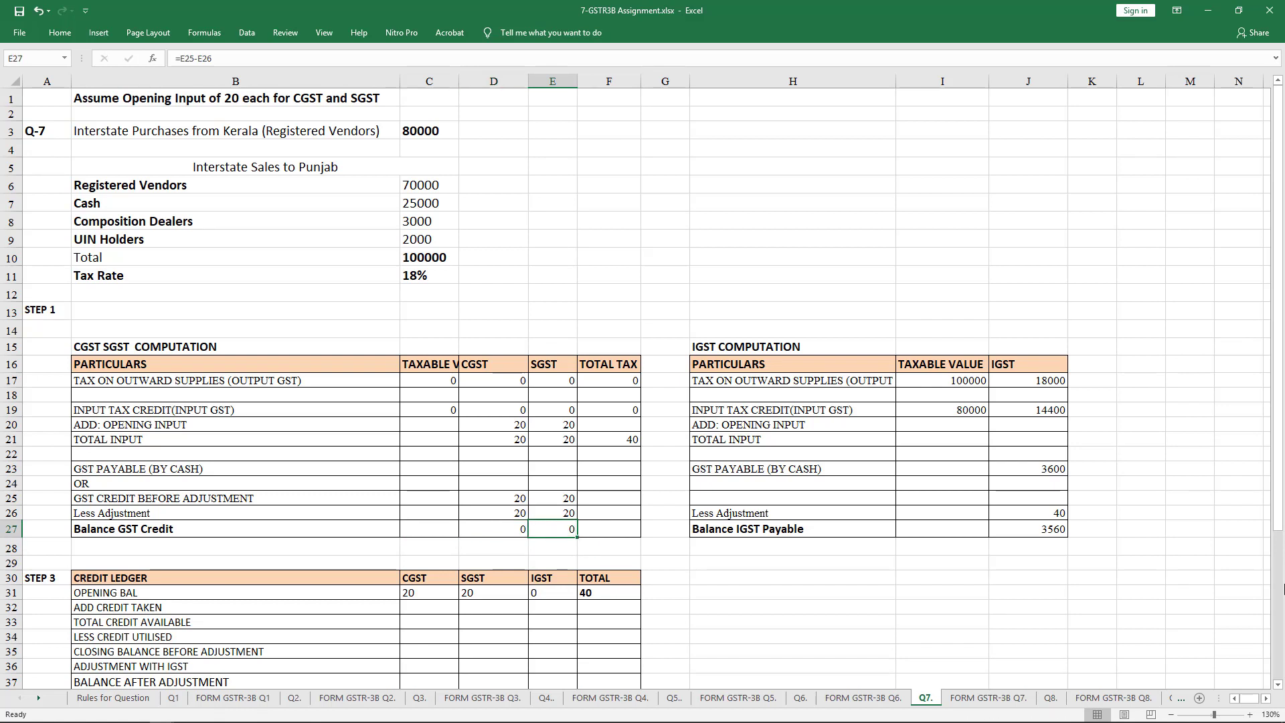
key(Right)
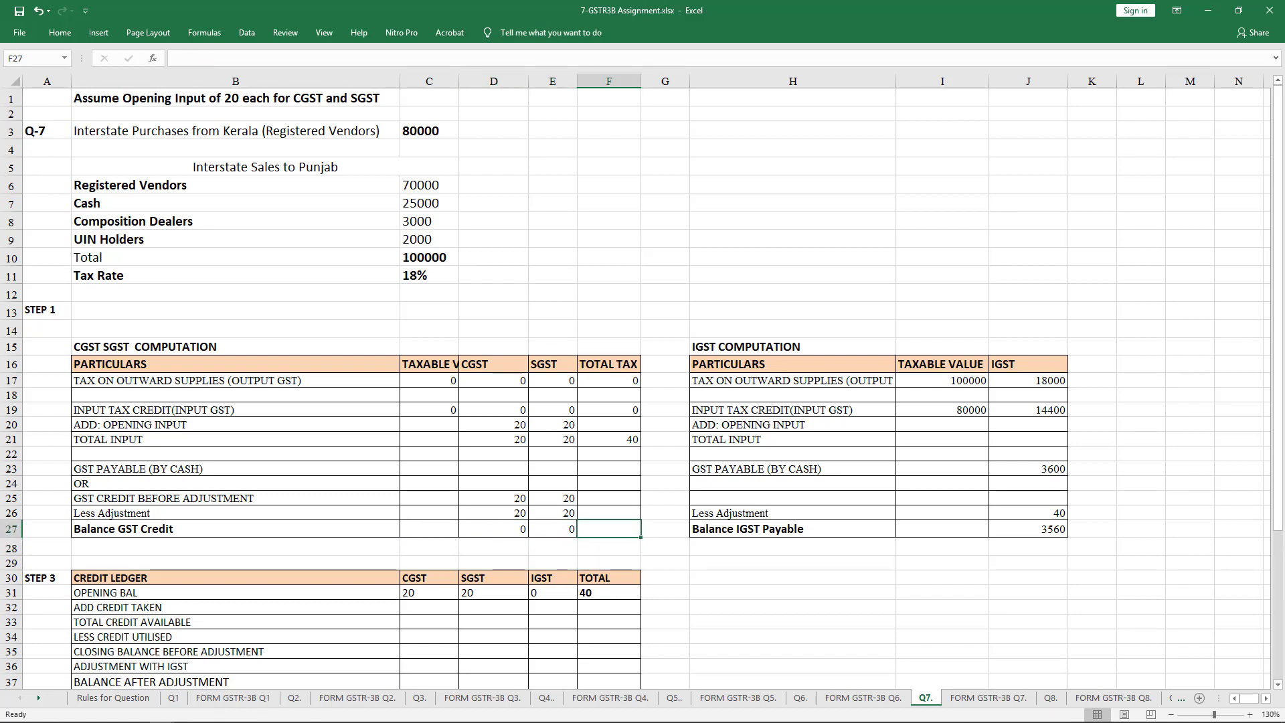
Step: On the FORM GSTR-3B Q7. sheet, enter outward taxable supplies 3.1(a) with a total taxable value of 100000 and integrated tax of 18000
click(1054, 527)
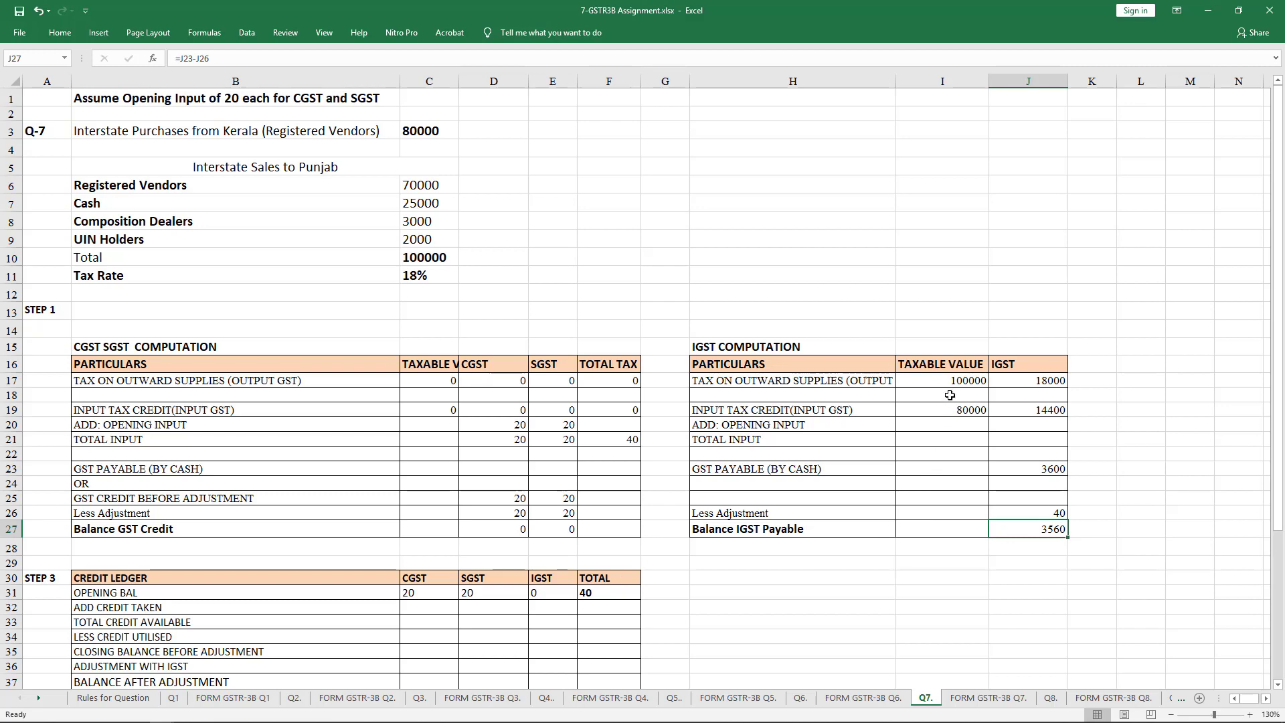
click(989, 698)
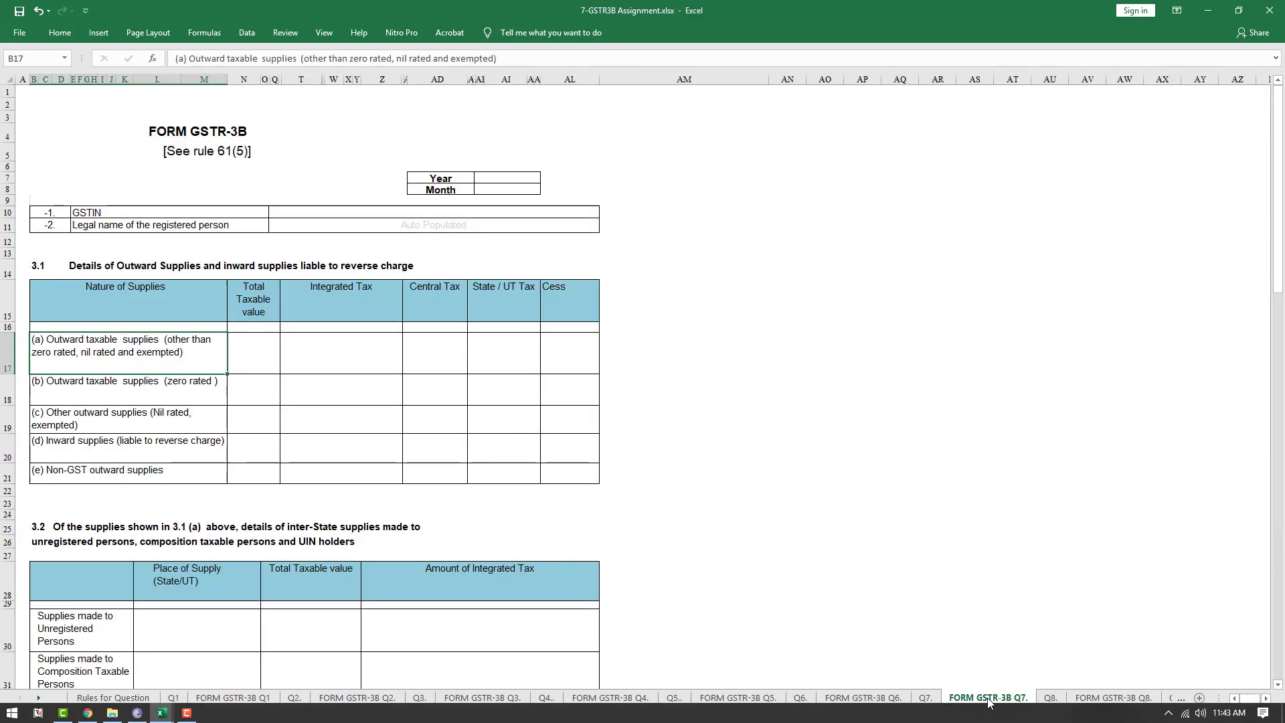
click(261, 340)
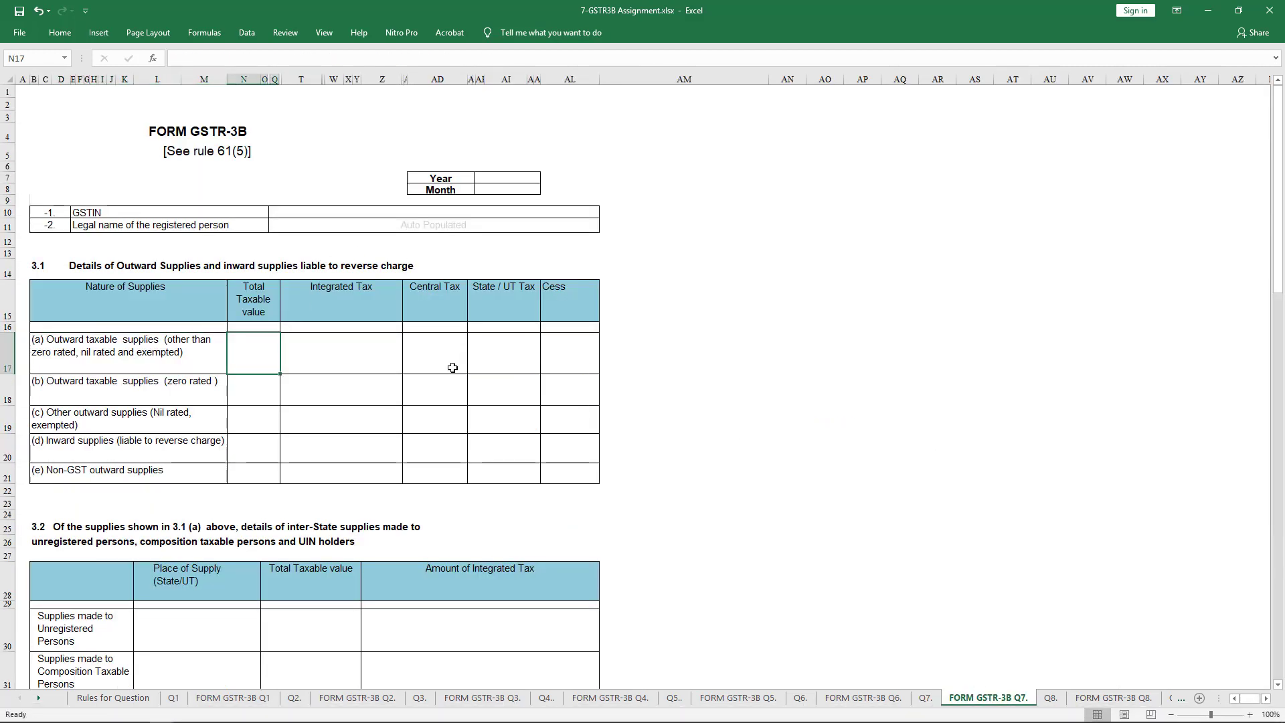
text(100000)
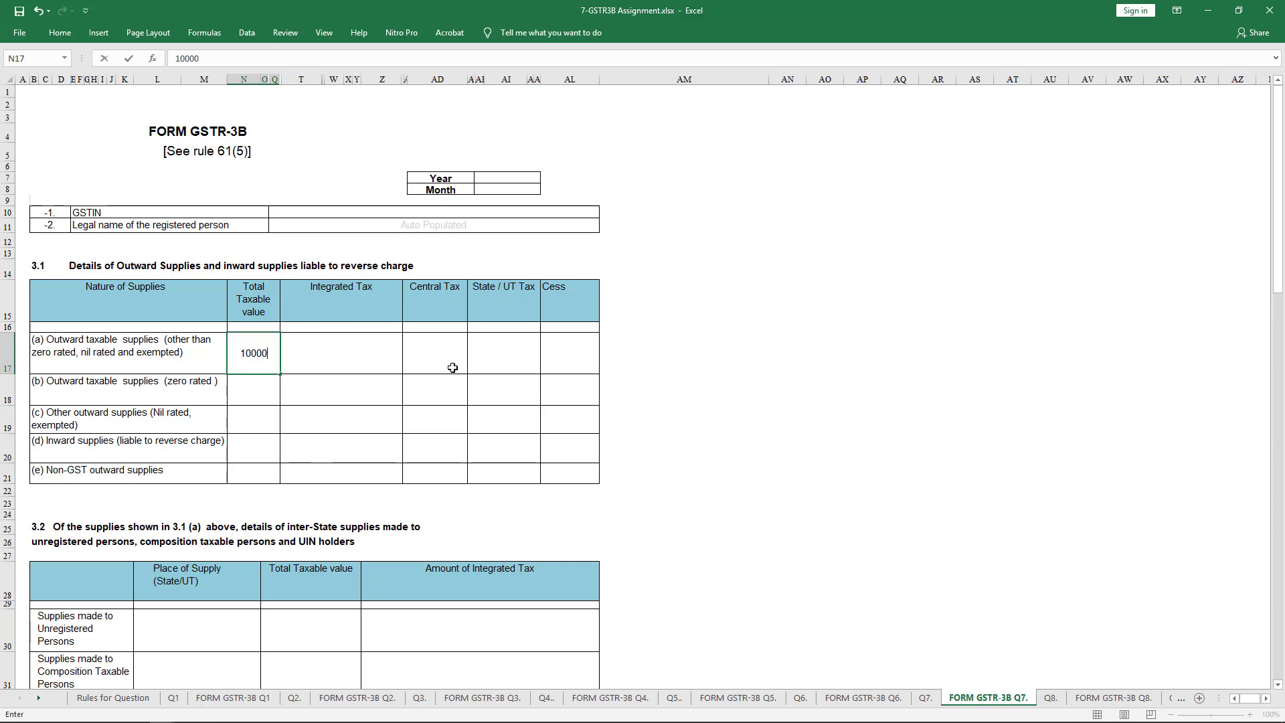
key(Tab)
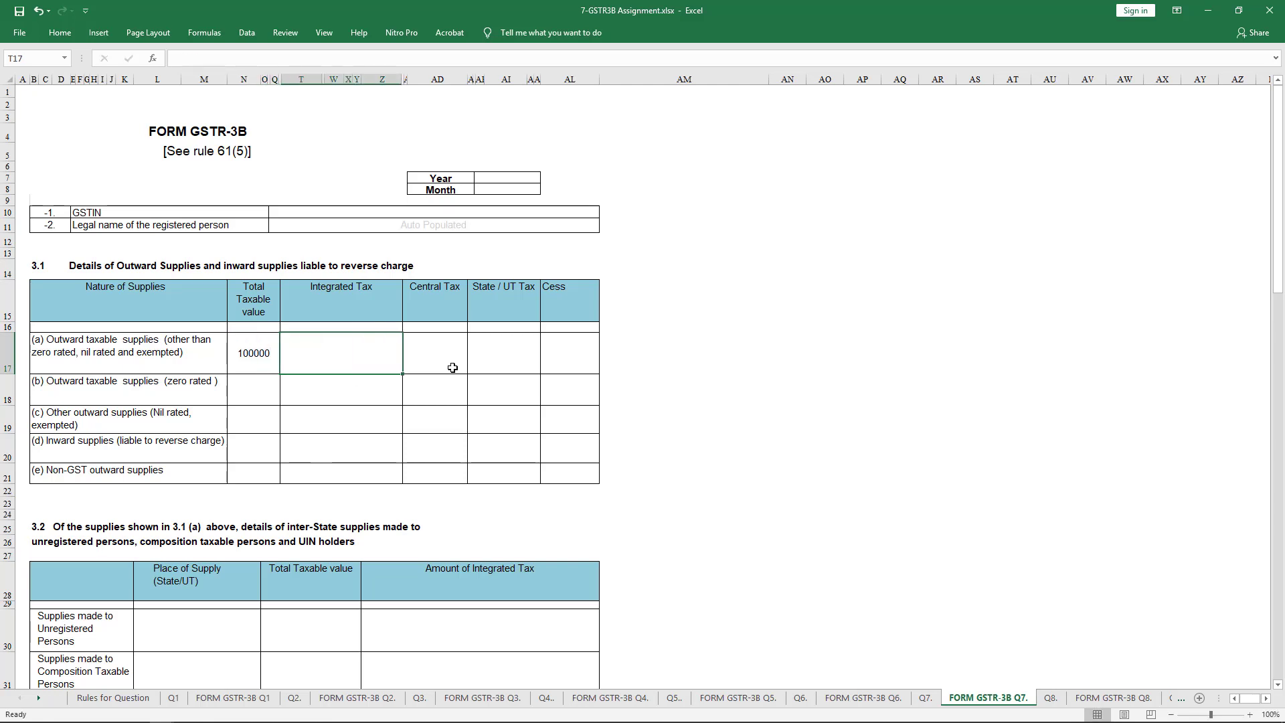
text(18000)
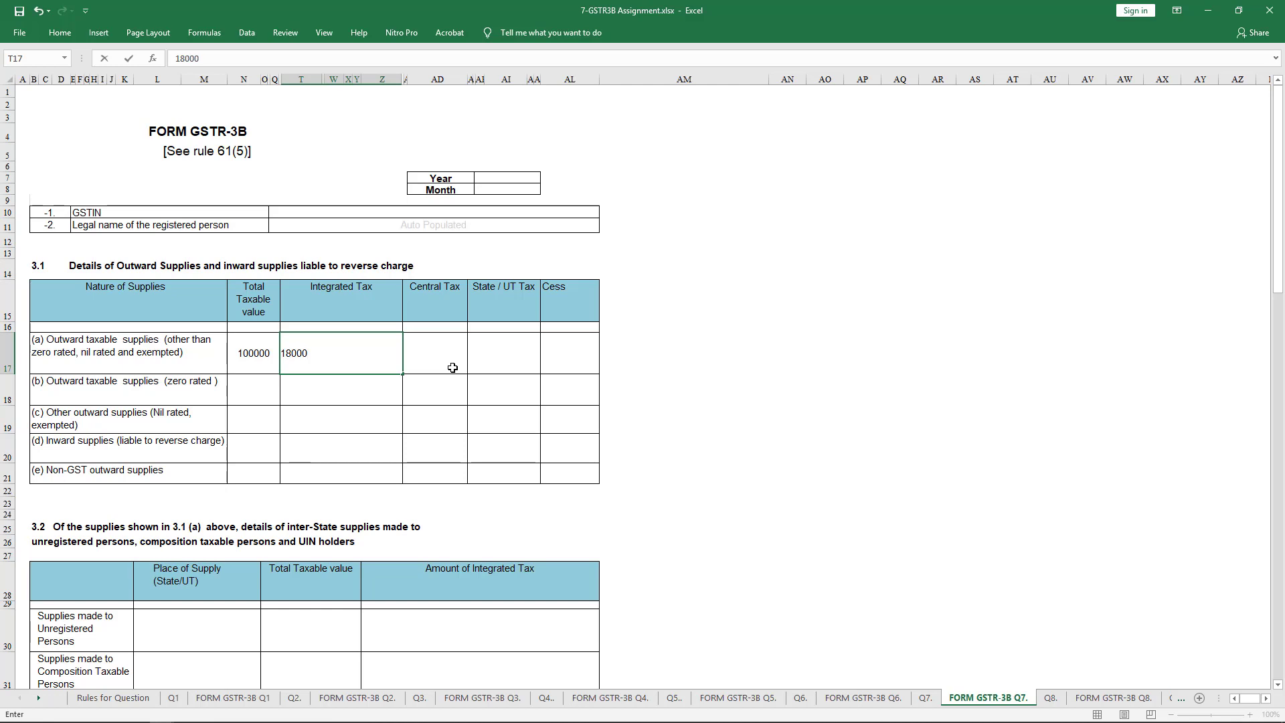
key(ctrl+Return)
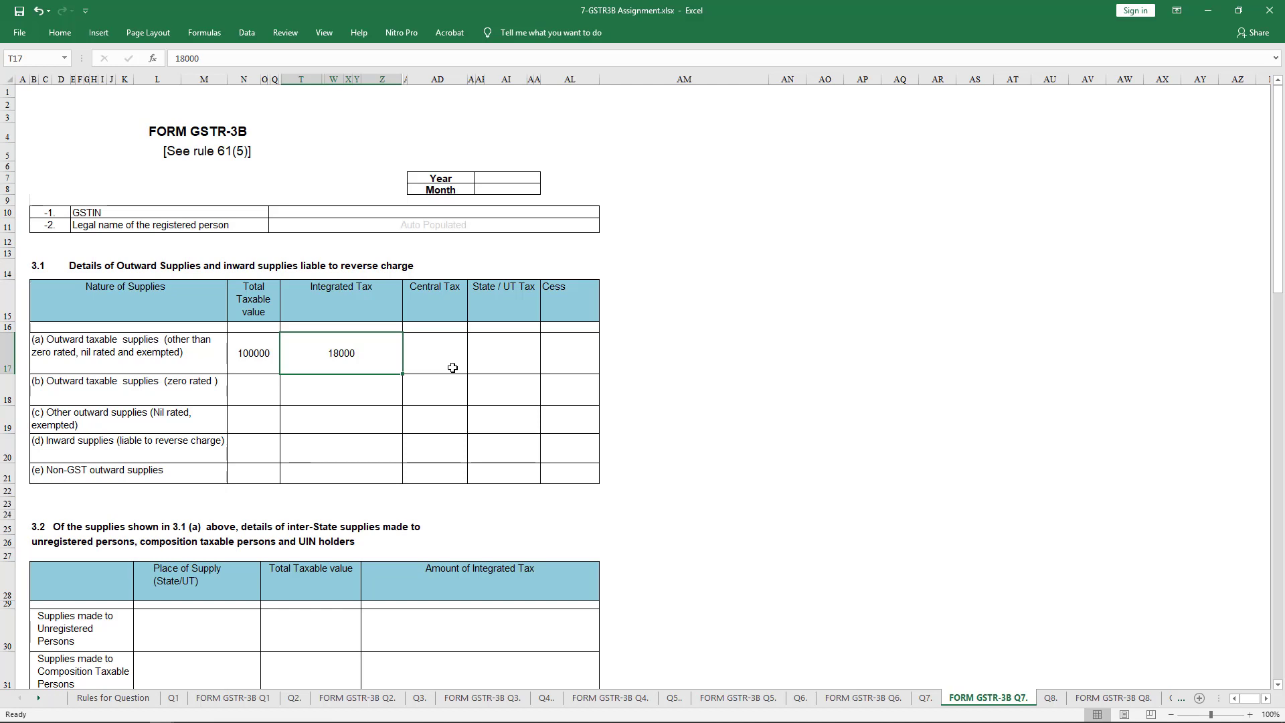
Step: Check Q7's composition dealer and UIN holder sales, and enter Punjab as place of supply for both rows in section 3.2 of the form
click(925, 699)
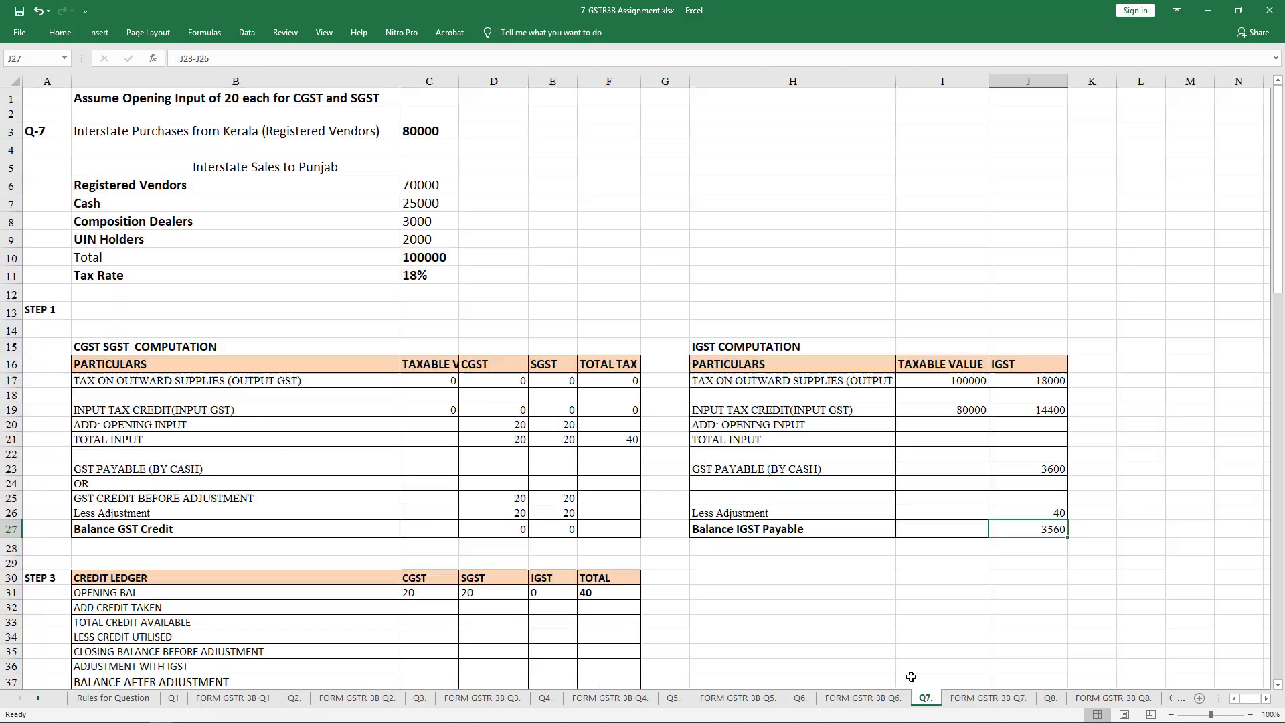
drag(275, 221, 429, 235)
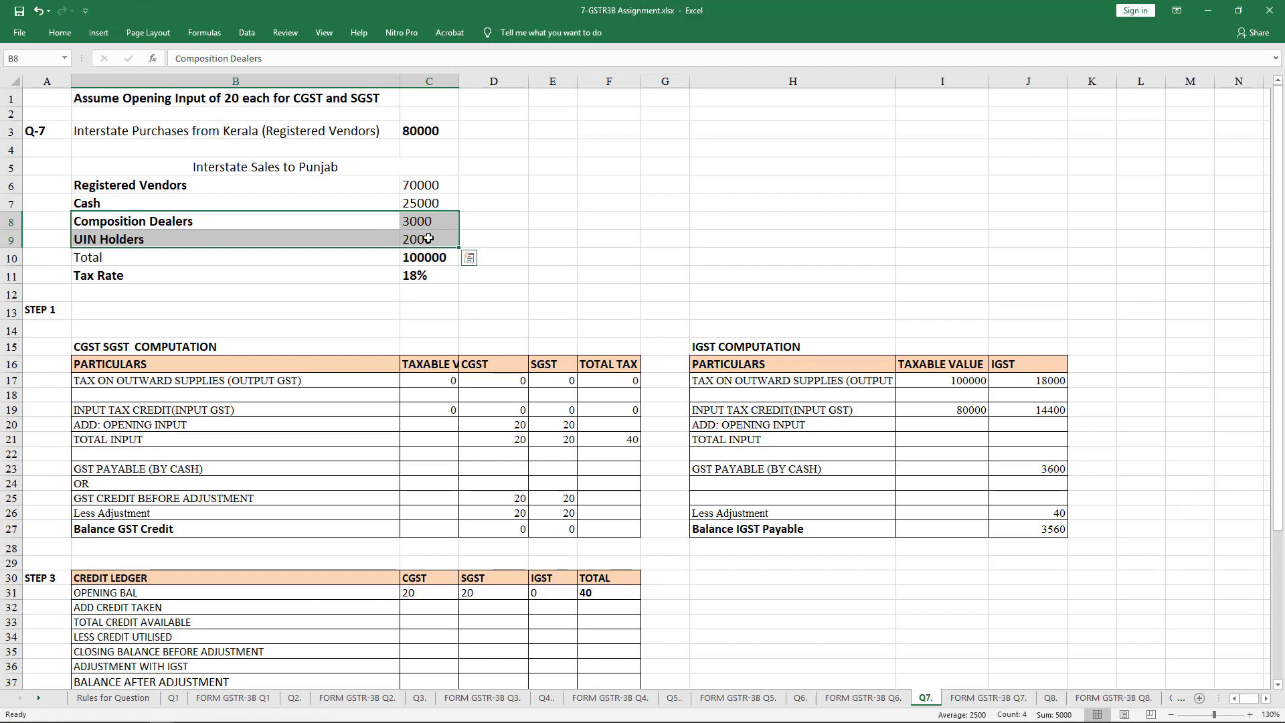
key(ctrl+Page_Down)
click(214, 589)
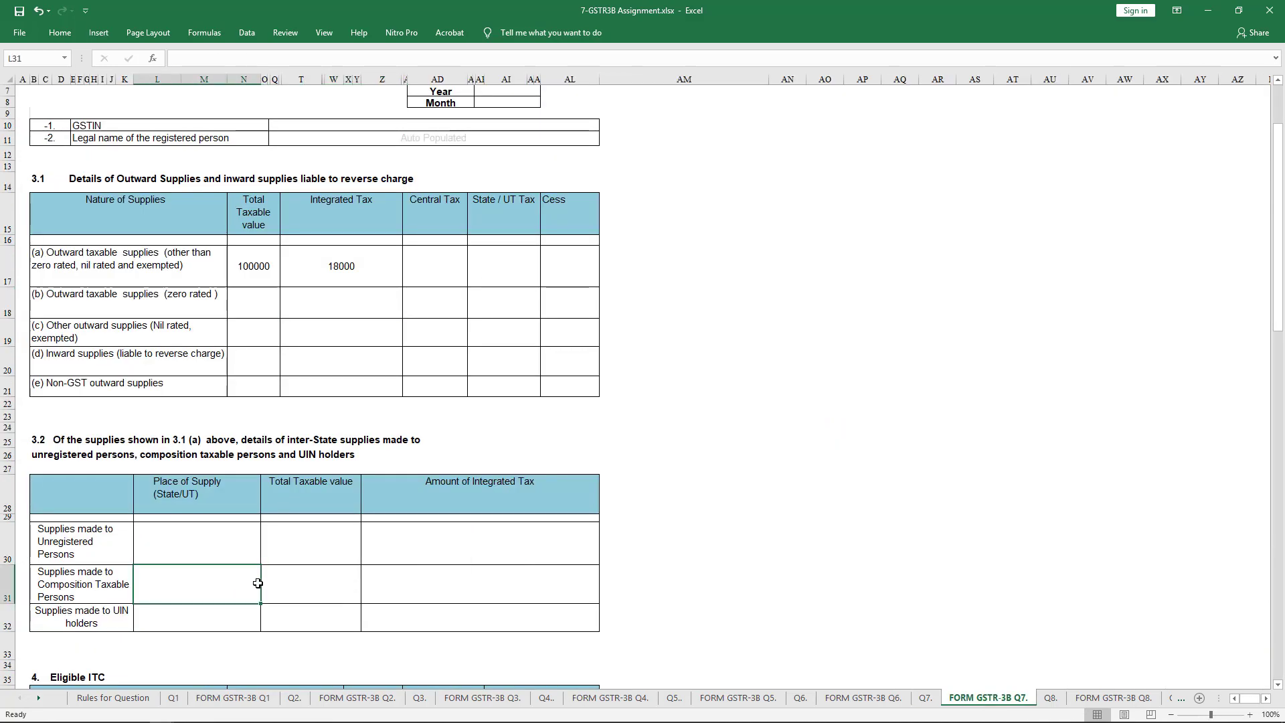
text(2000)
key(ctrl+Return)
text(Punjab)
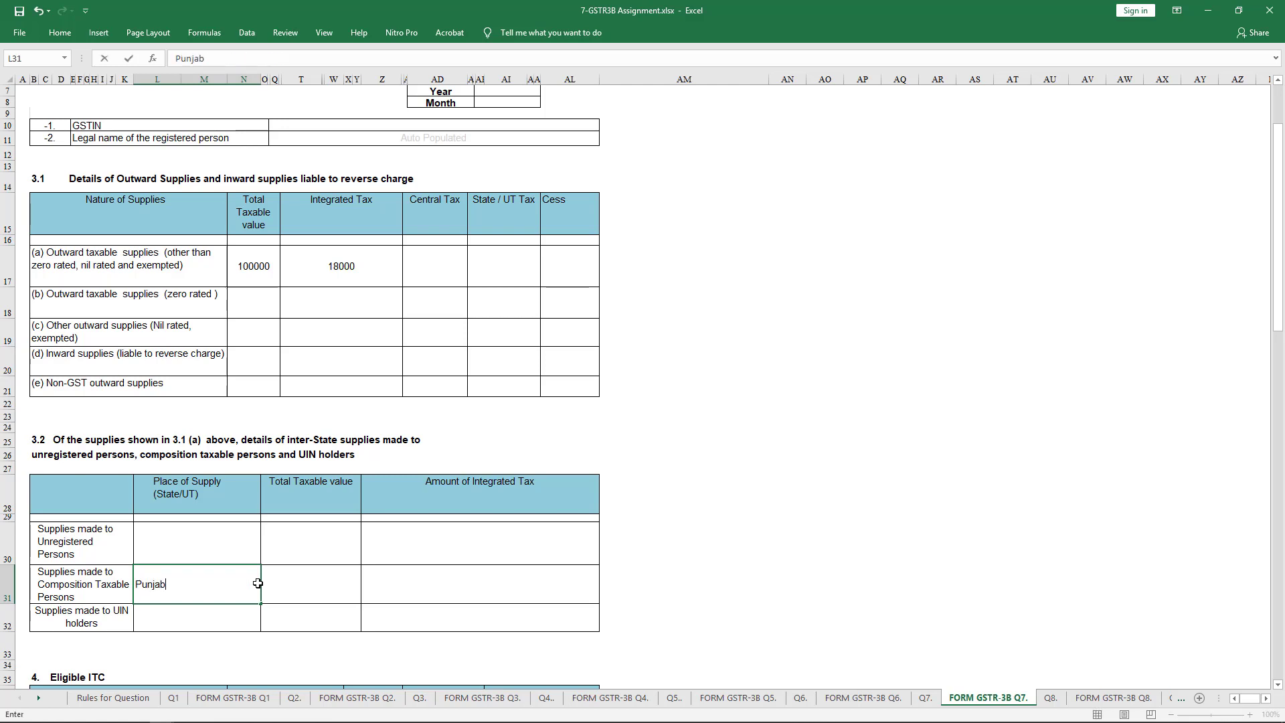
key(Return)
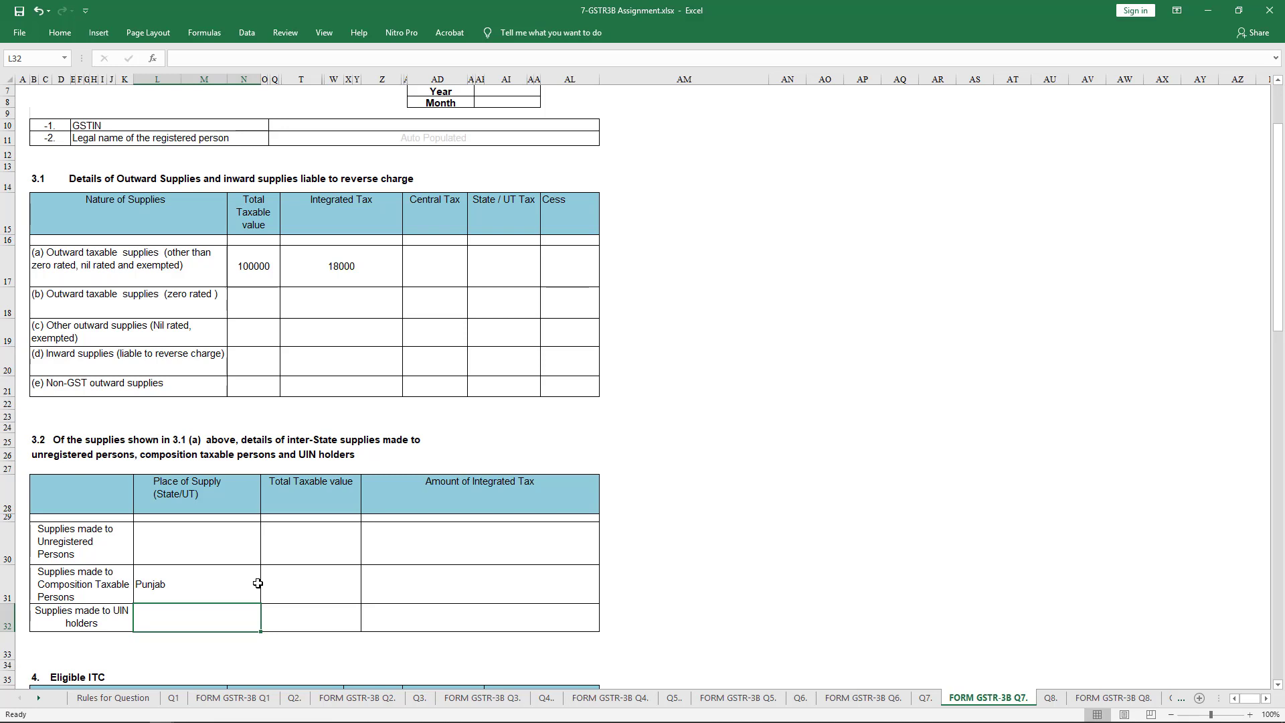
text(punjab)
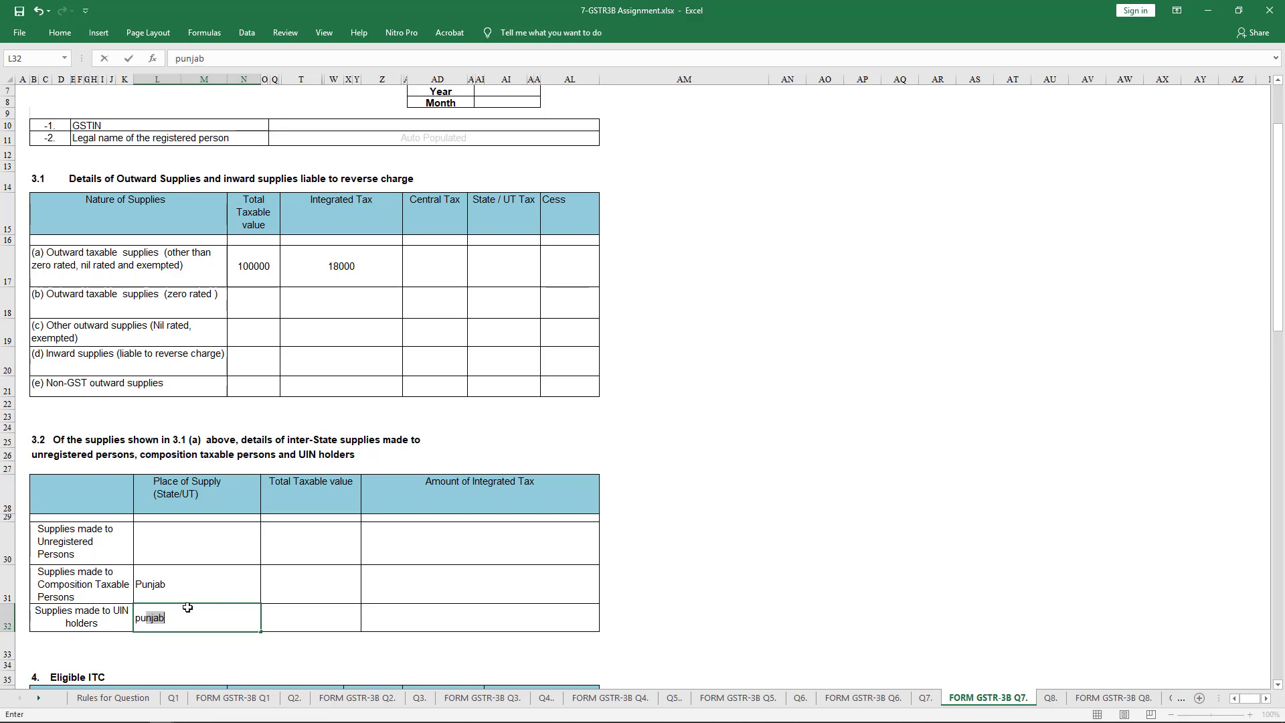
key(Tab)
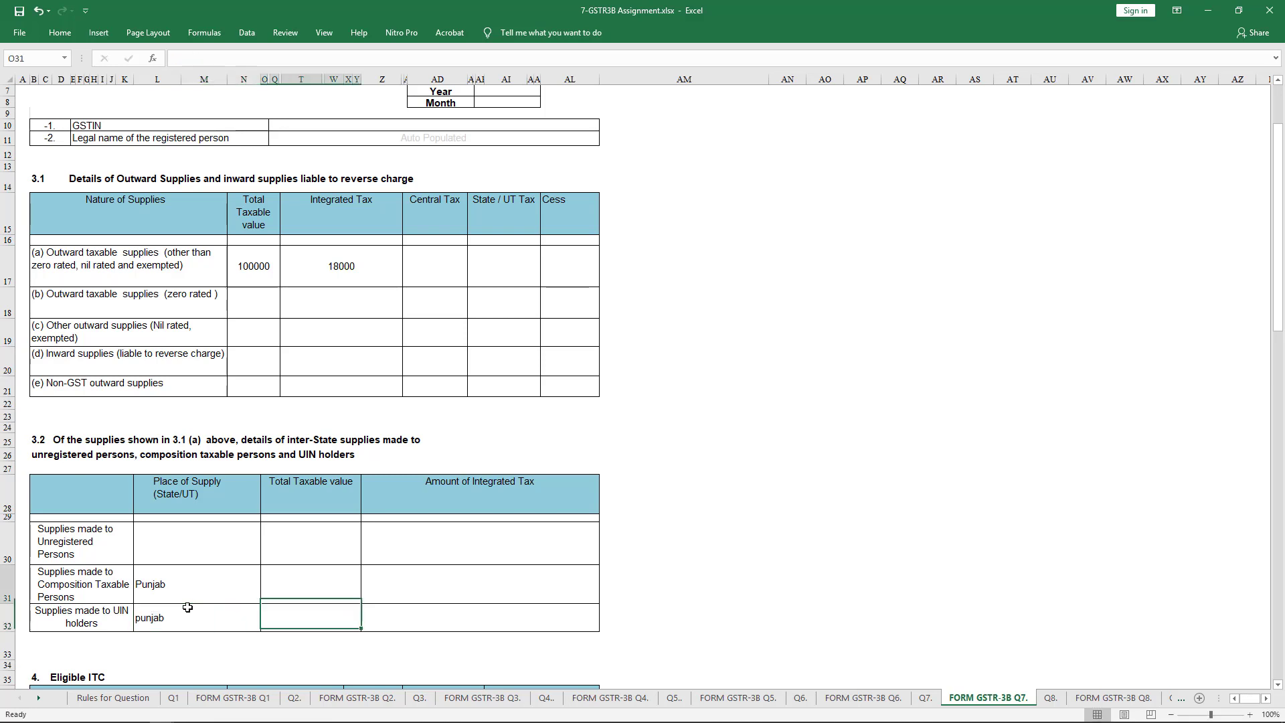
Step: Enter section 3.2 total taxable values of 3000 for composition taxable persons and 2000 for UIN holders
key(Up)
text(3000)
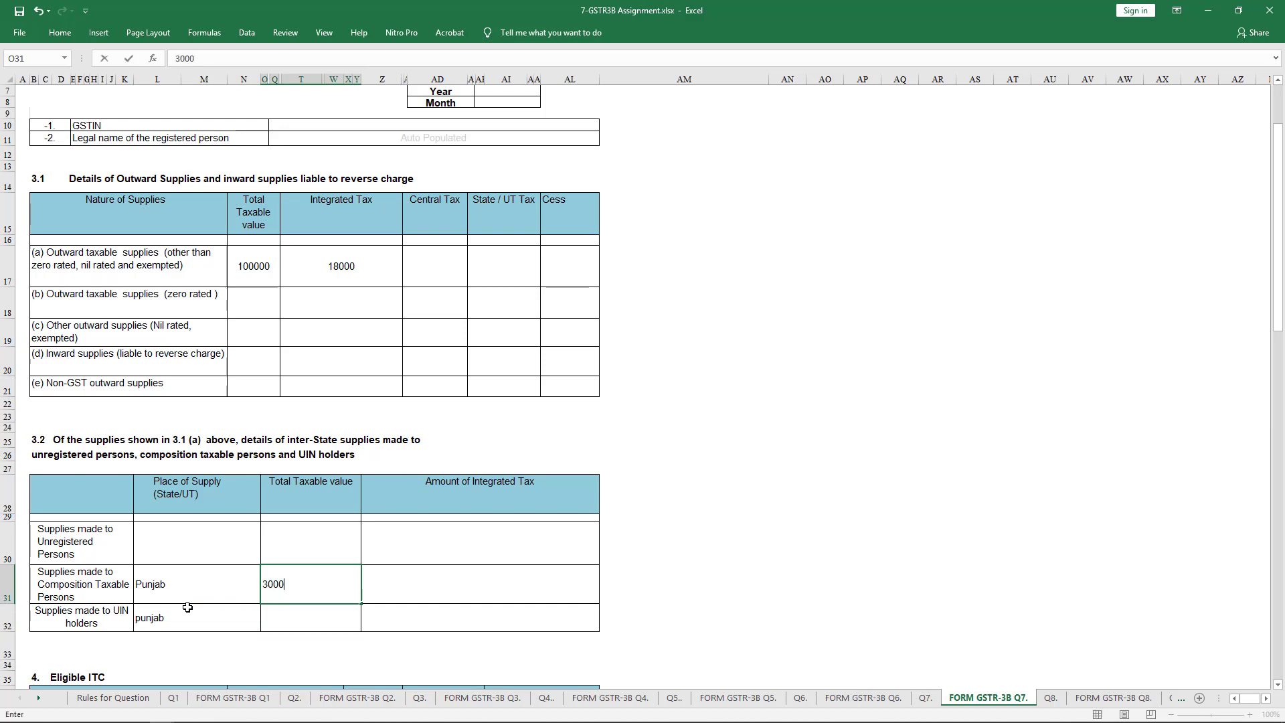
key(Return)
text(200)
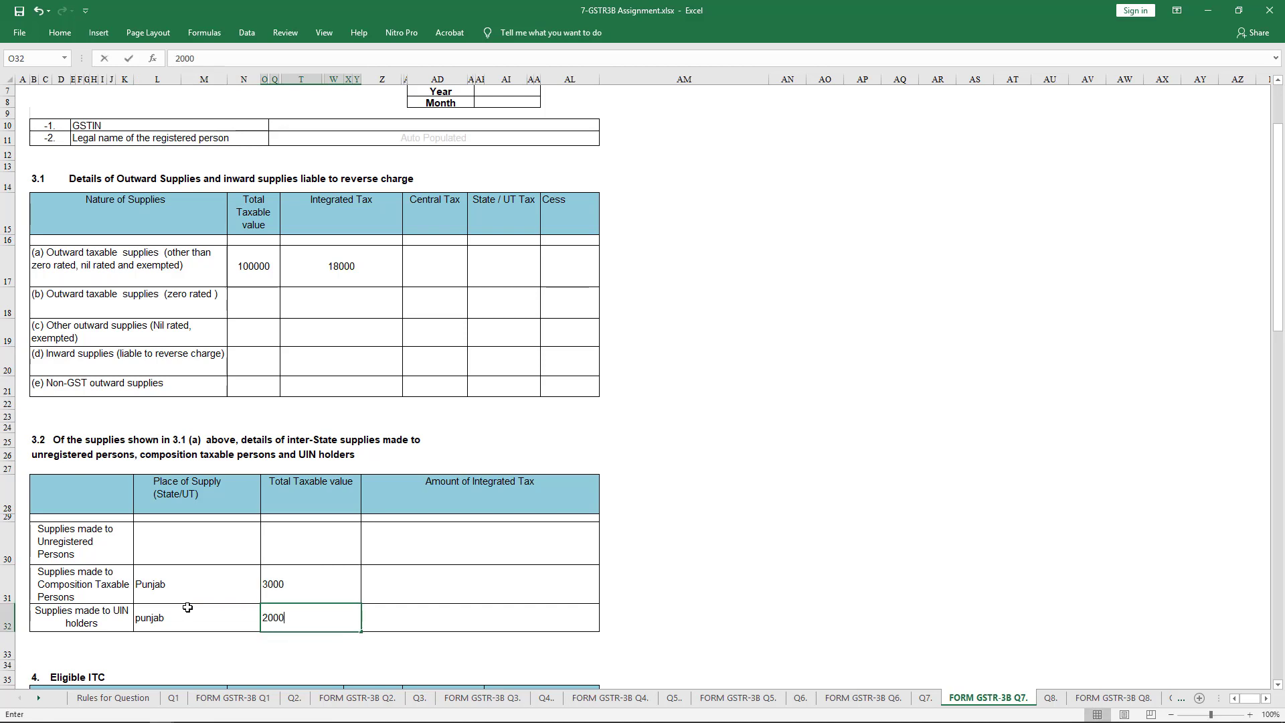
text(0)
key(Tab)
Step: Enter section 3.2 integrated tax amounts of 540 for composition taxable persons and 360 for UIN holders
key(Up)
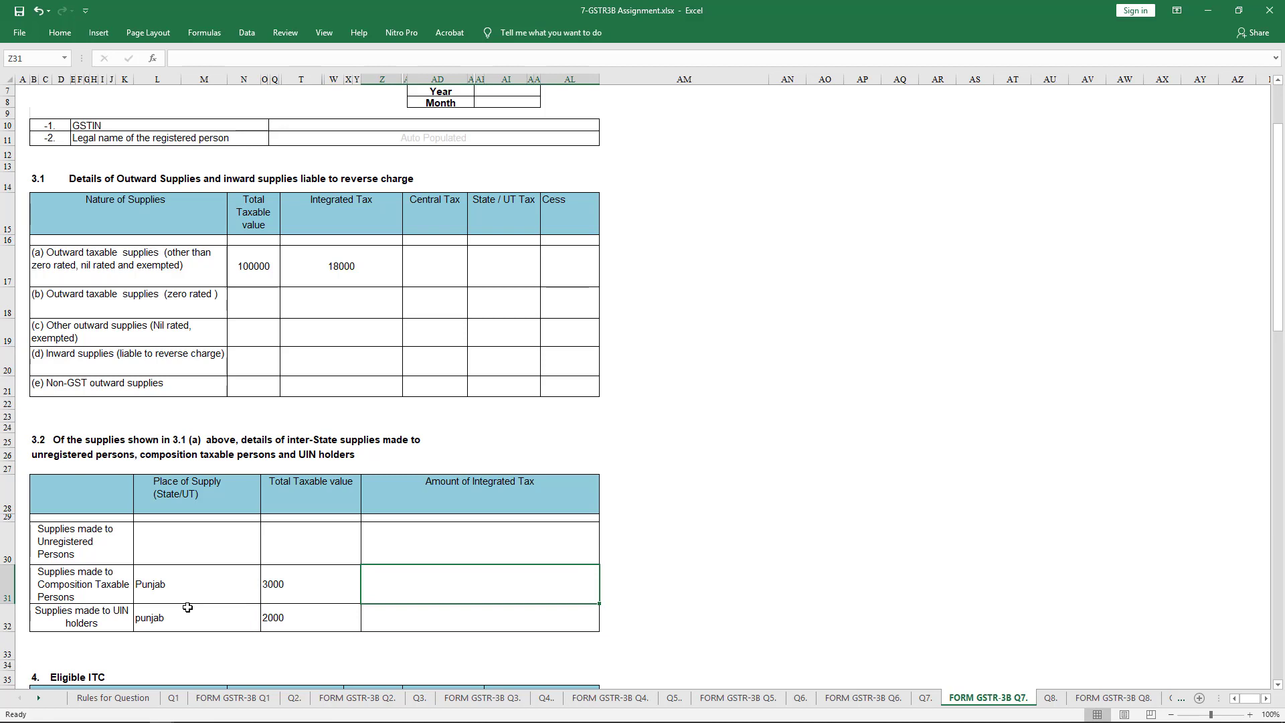
text(530)
key(BackSpace)
key(BackSpace)
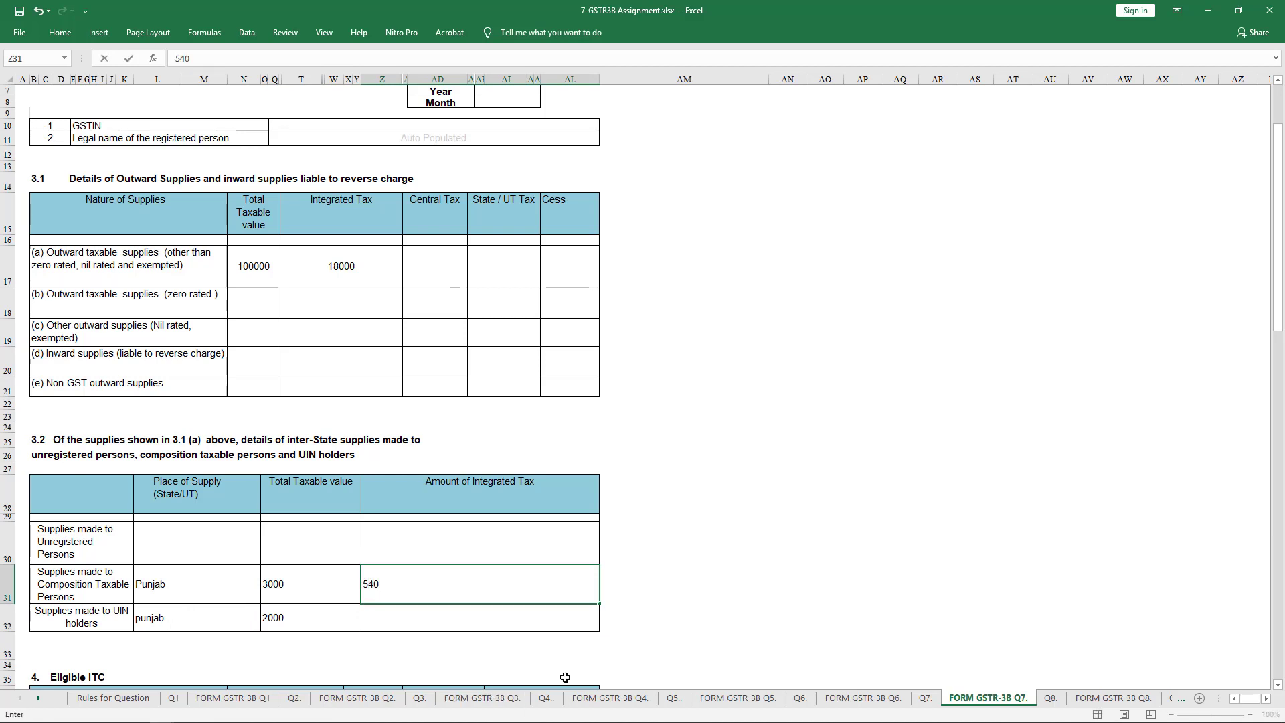
key(Return)
text(360)
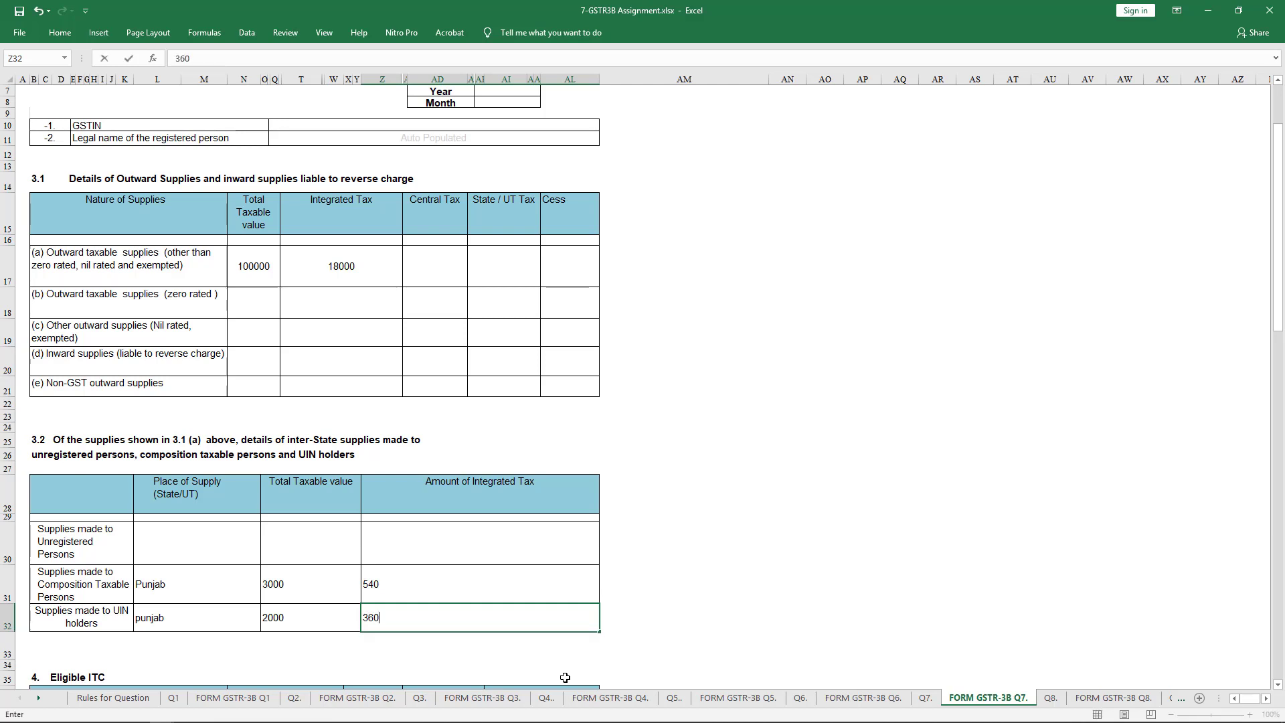
key(Return)
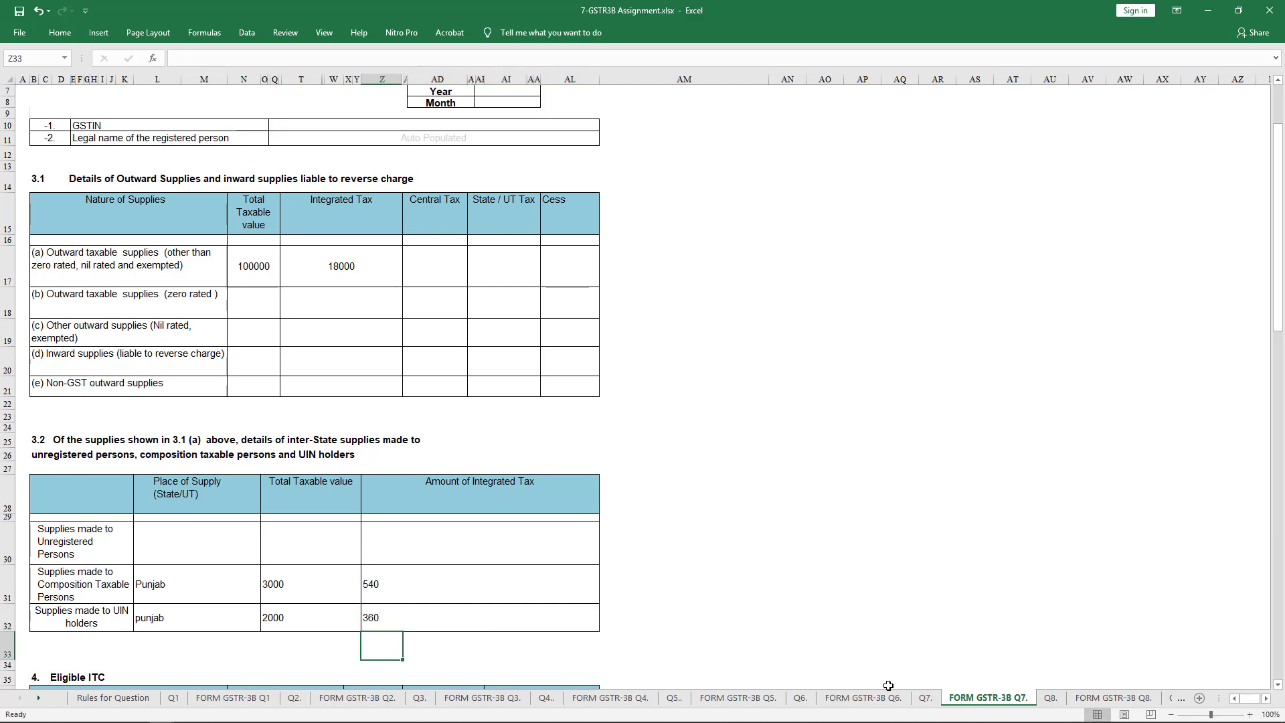
Step: Check the IGST input tax credit on Q7 and enter 14400 as integrated tax for All other ITC in the form's section 4
click(925, 698)
click(1032, 410)
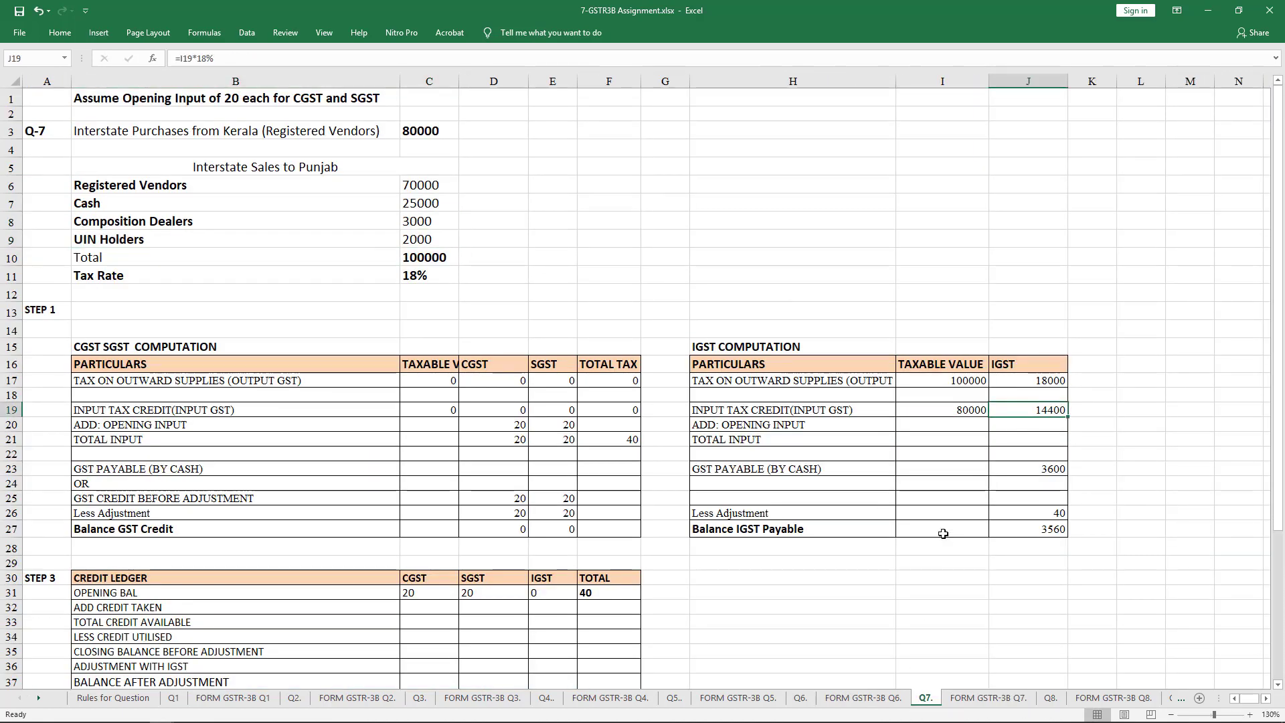
click(988, 698)
scroll(657, 502, down, 6)
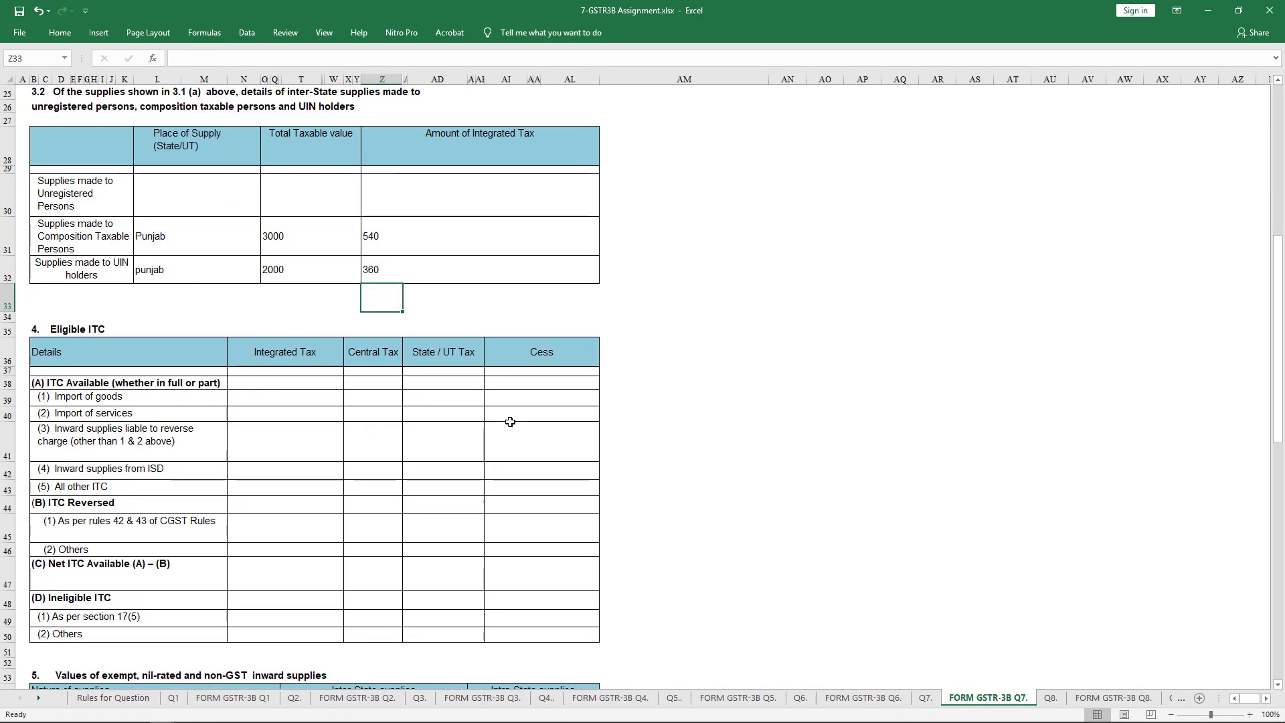
click(314, 482)
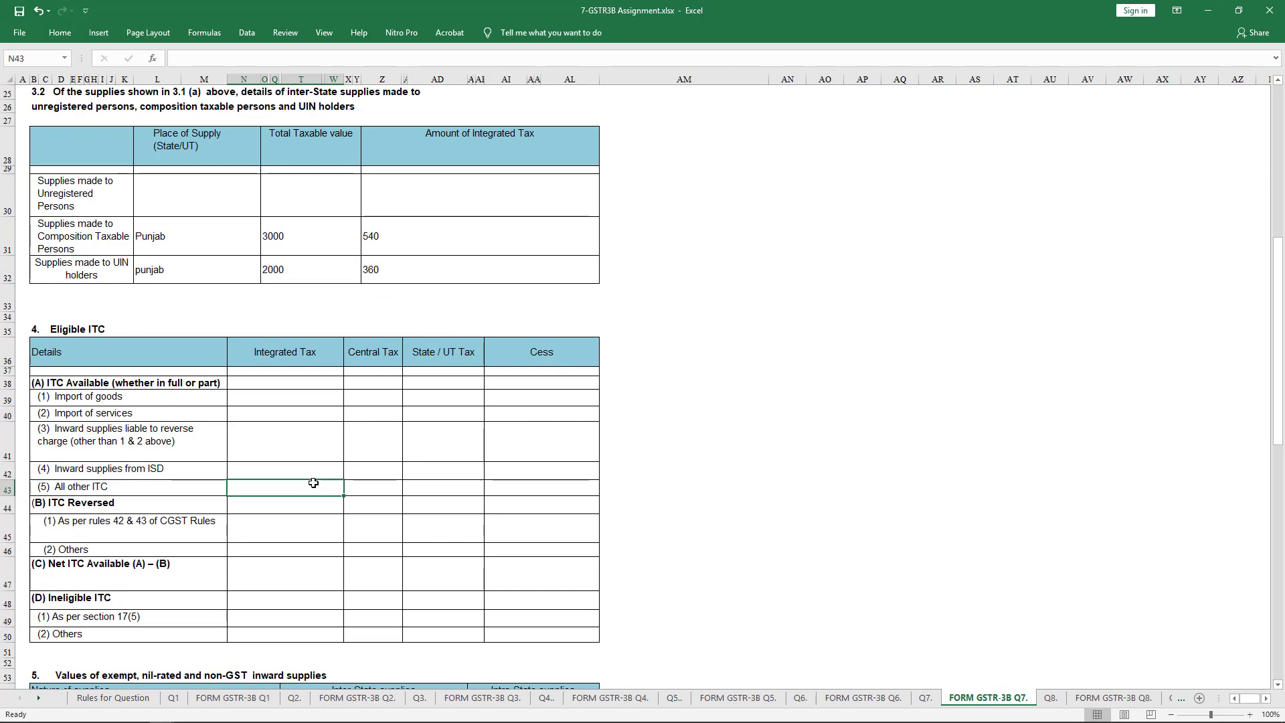
text(1)
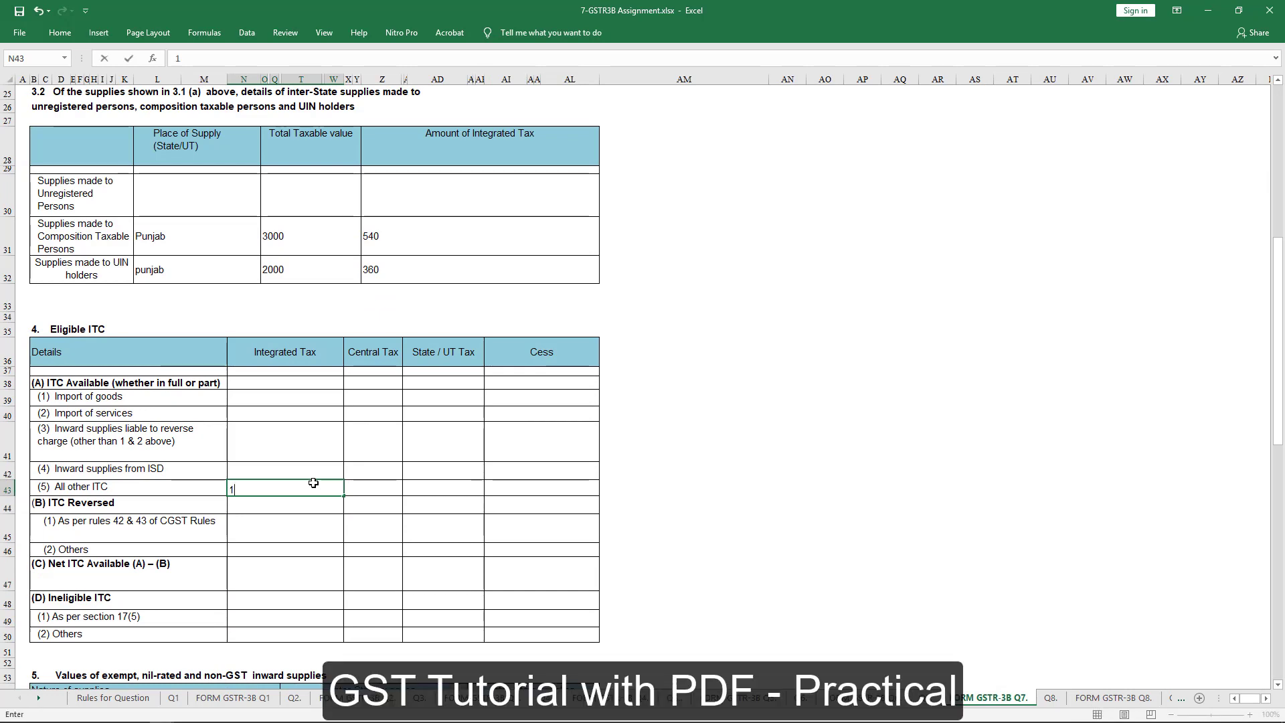
text(4400)
key(Return)
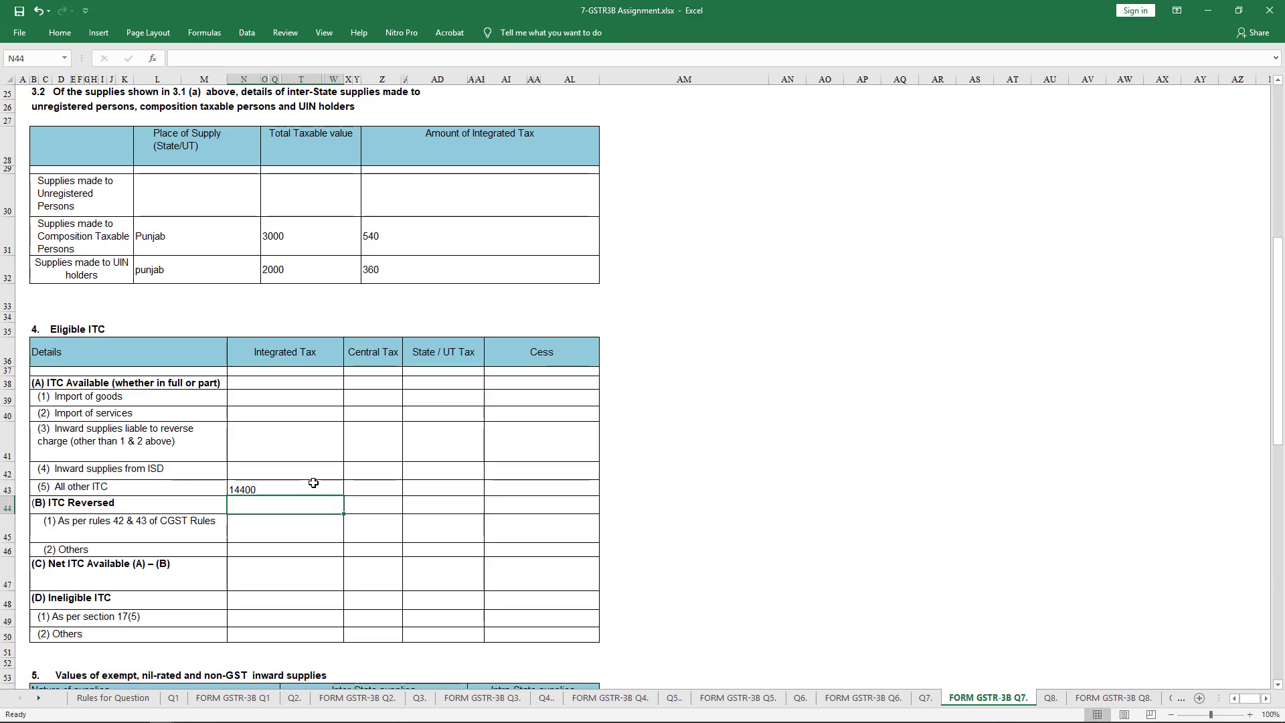
Step: In section 6.1, fill the Integrated Tax row (other than reverse charge) with tax payable 18000 and 14400 paid through integrated tax ITC
scroll(313, 483, down, 7)
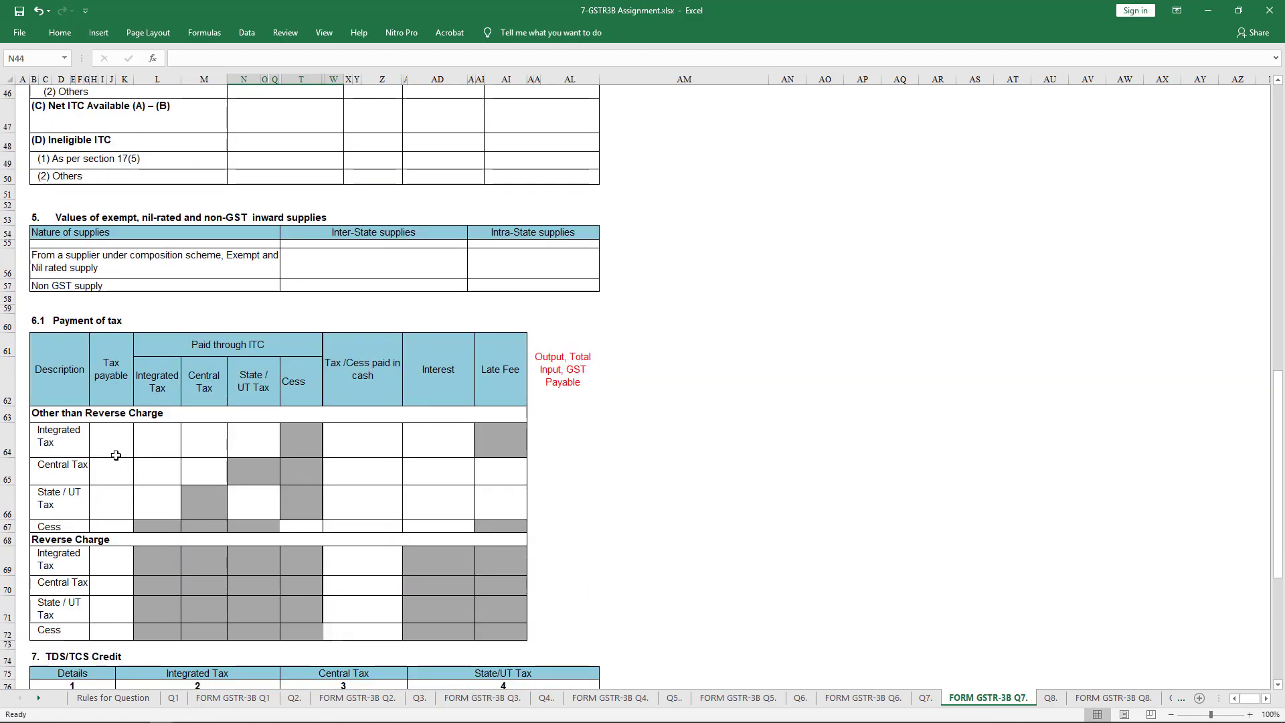
click(110, 452)
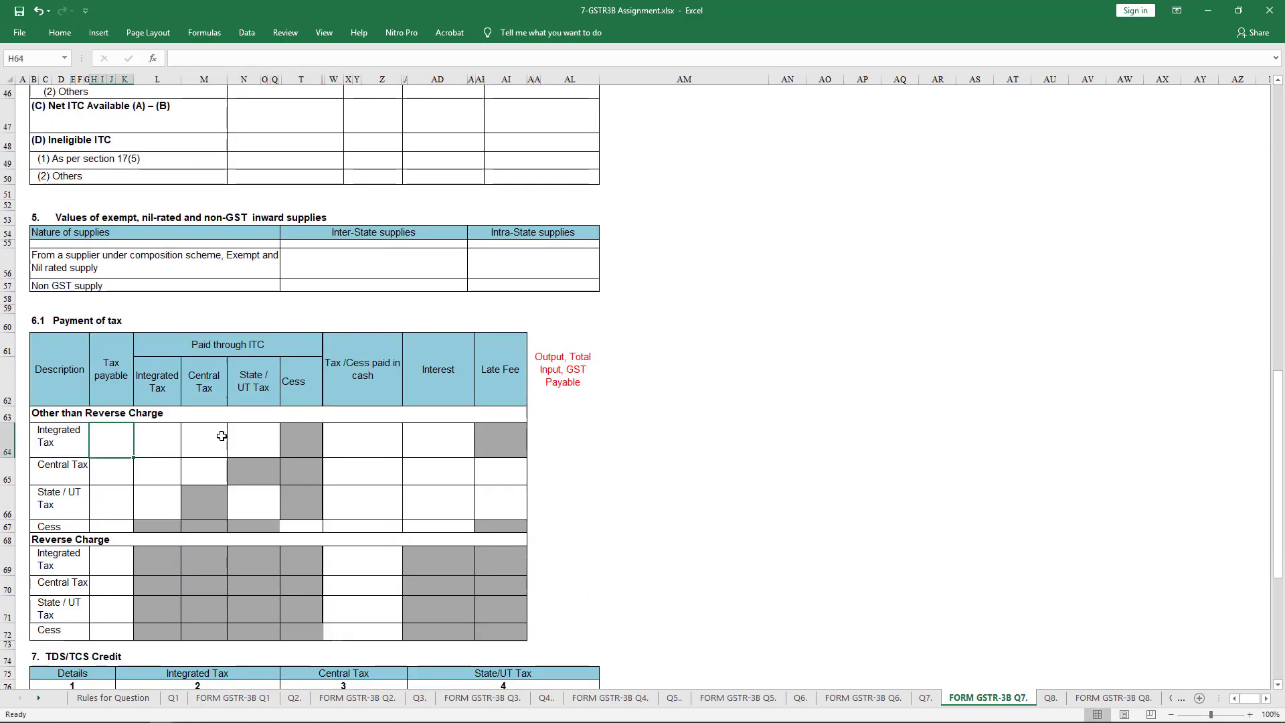
text(18000)
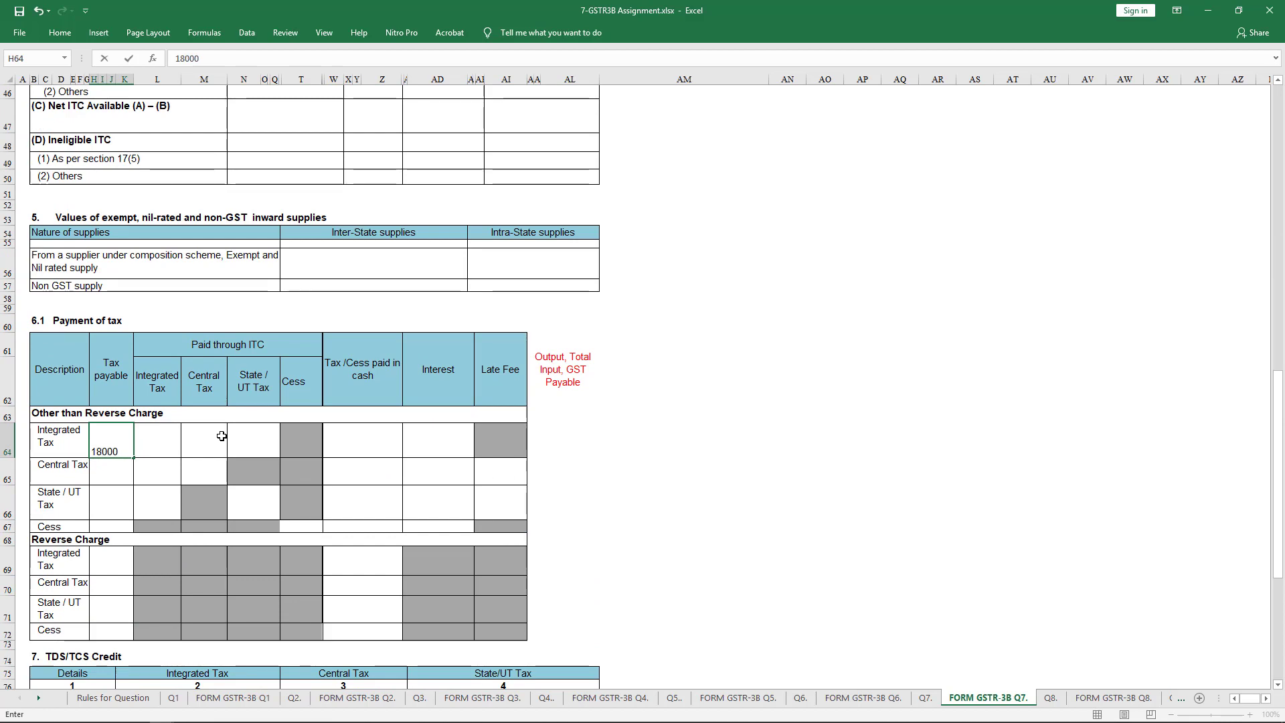
key(Tab)
text(1)
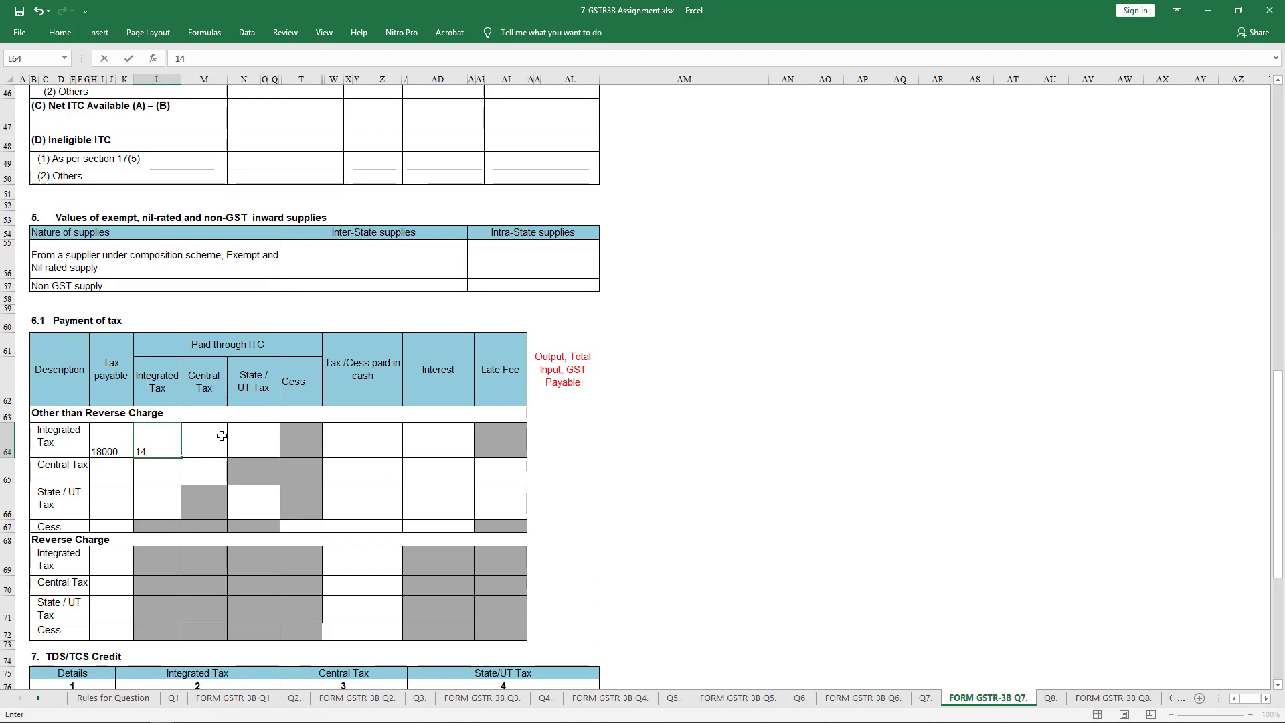
text(4400)
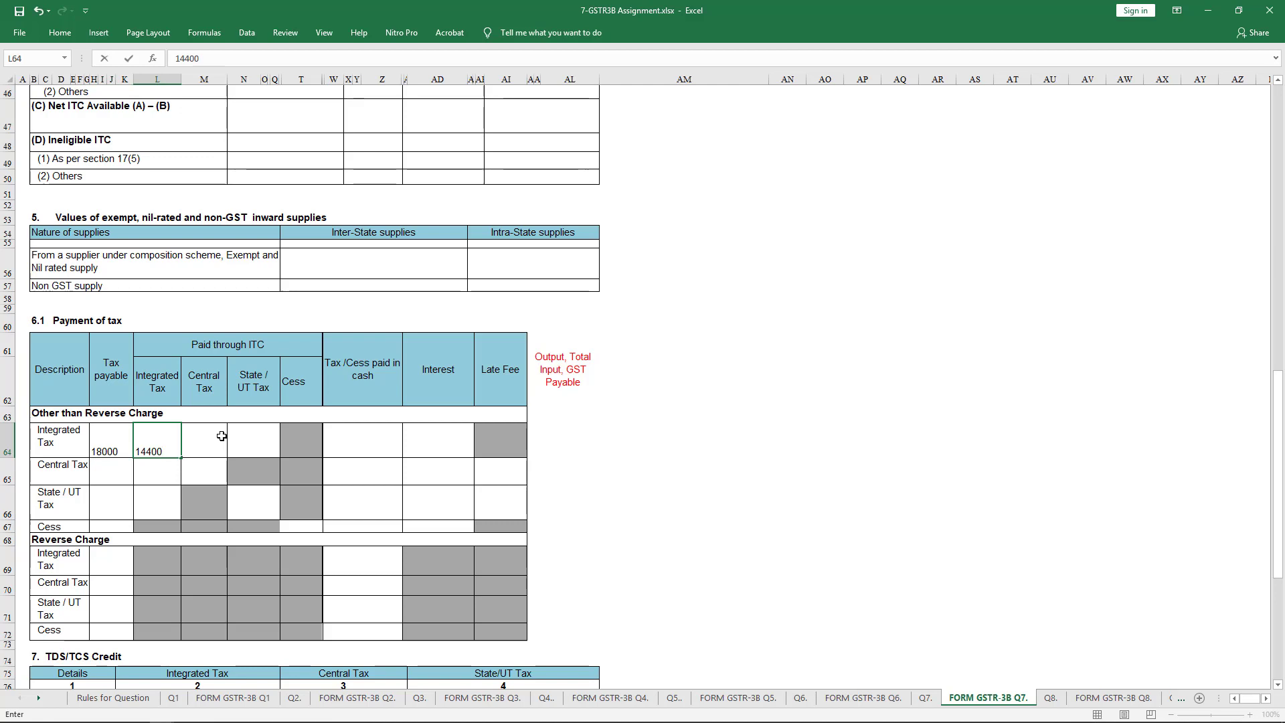
key(Tab)
key(Left)
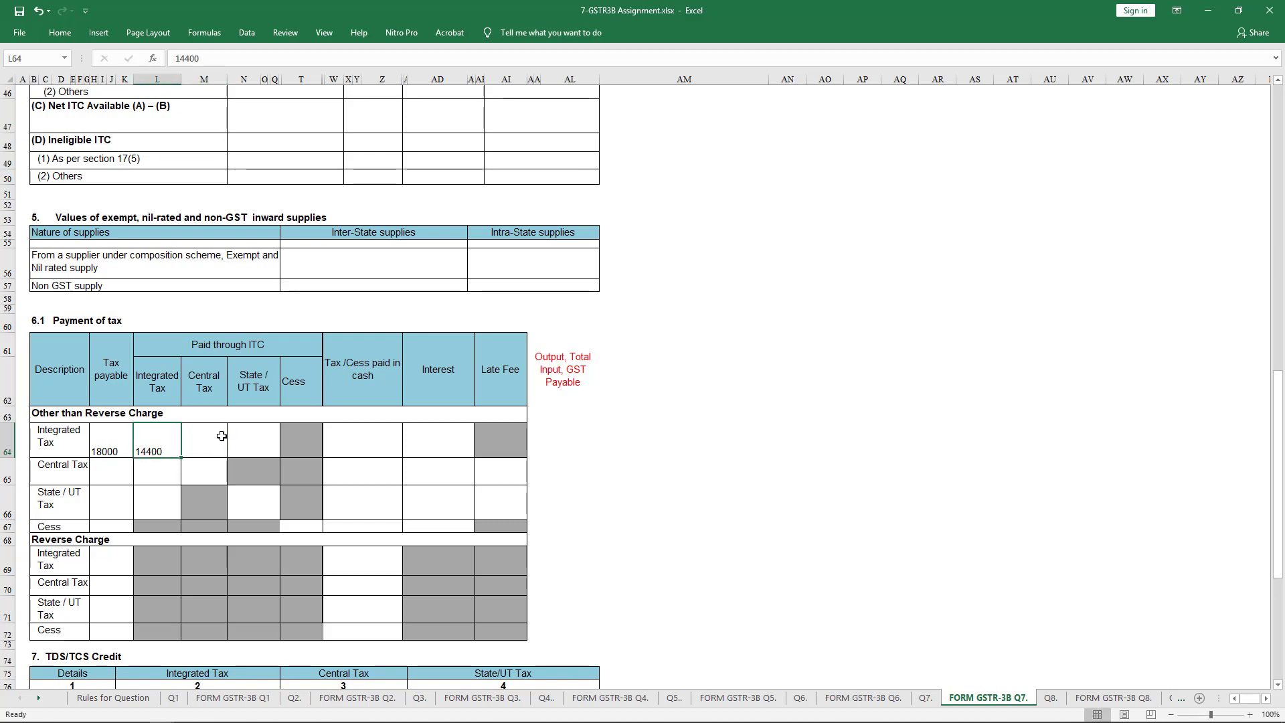
Step: In section 6.1's Integrated Tax row (other than reverse charge), enter 20 each as paid through central tax and State/UT tax ITC
click(203, 445)
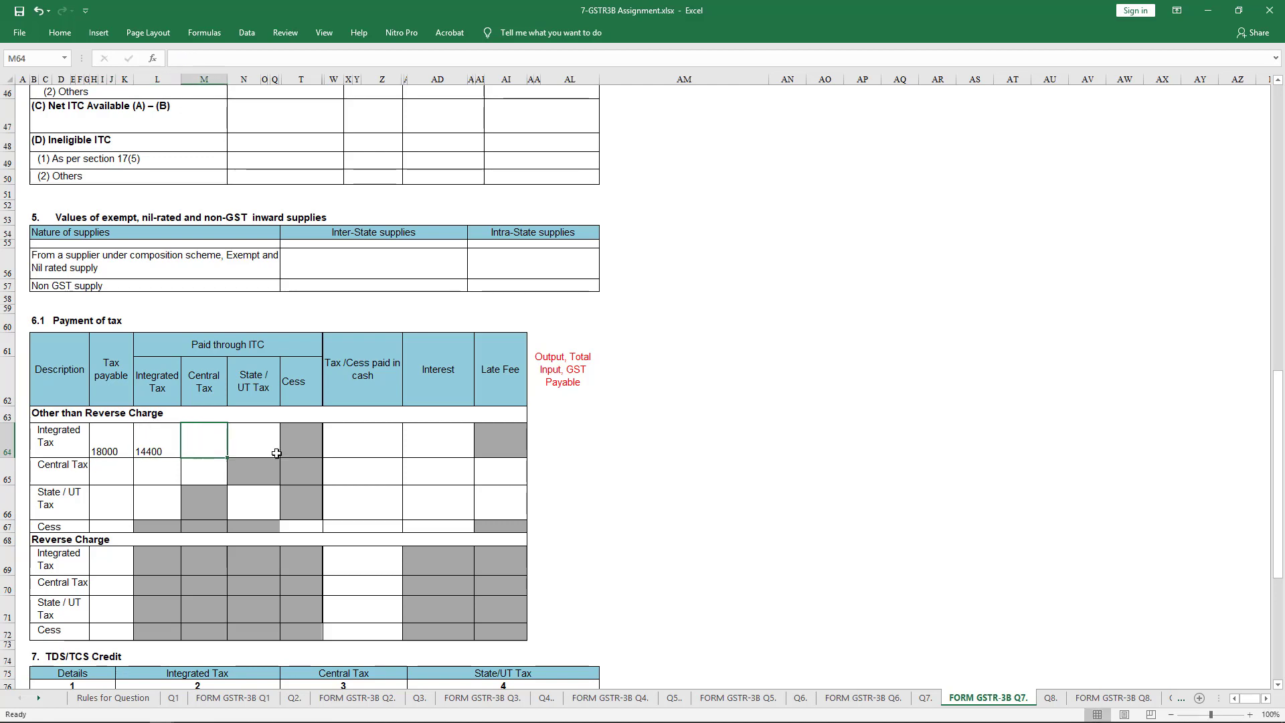
text(20)
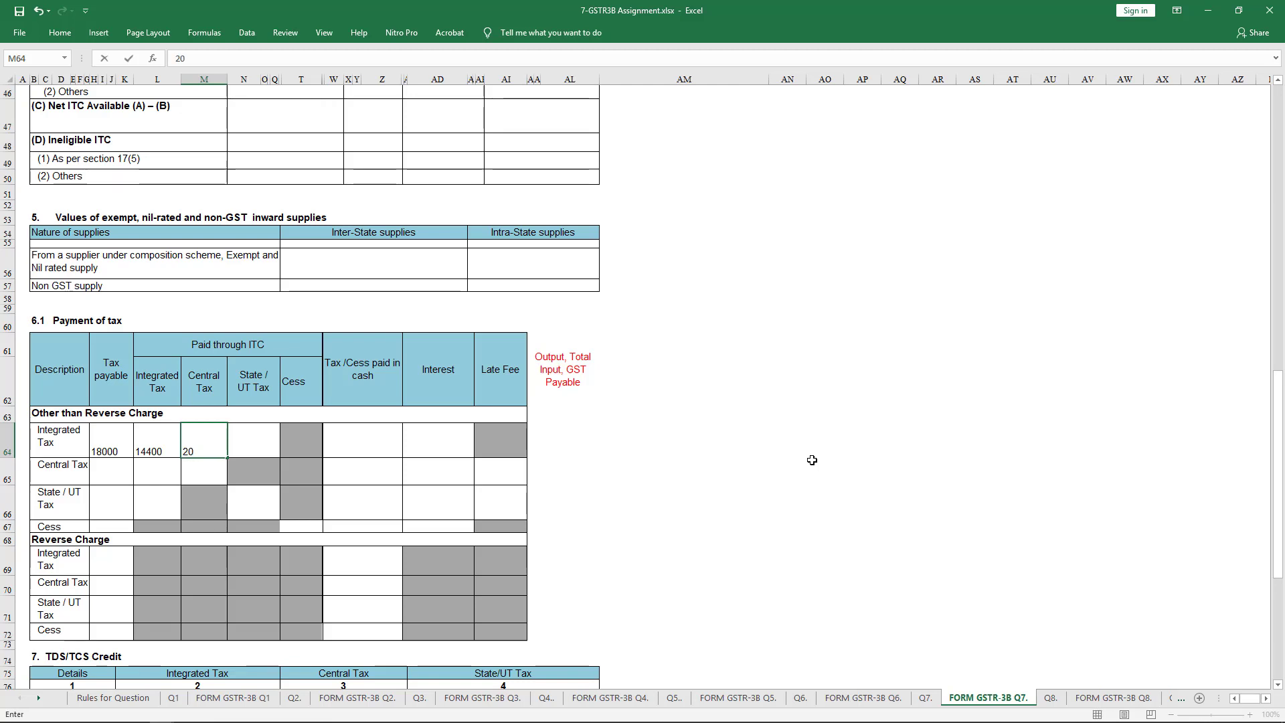
key(Tab)
text(20)
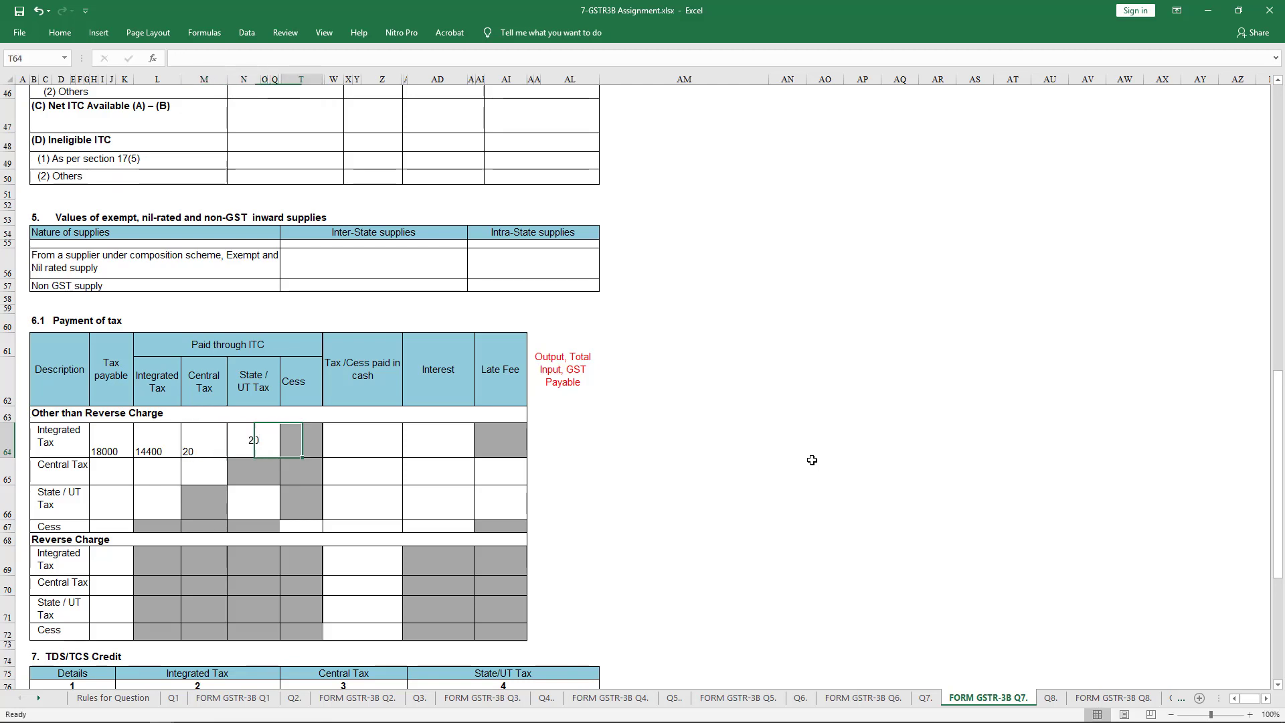
Step: Calculate the Integrated Tax row's tax paid in cash as tax payable minus the integrated, central and State/UT ITC amounts (=H64-L64-M64-N64)
key(Tab)
key(Tab)
text(=)
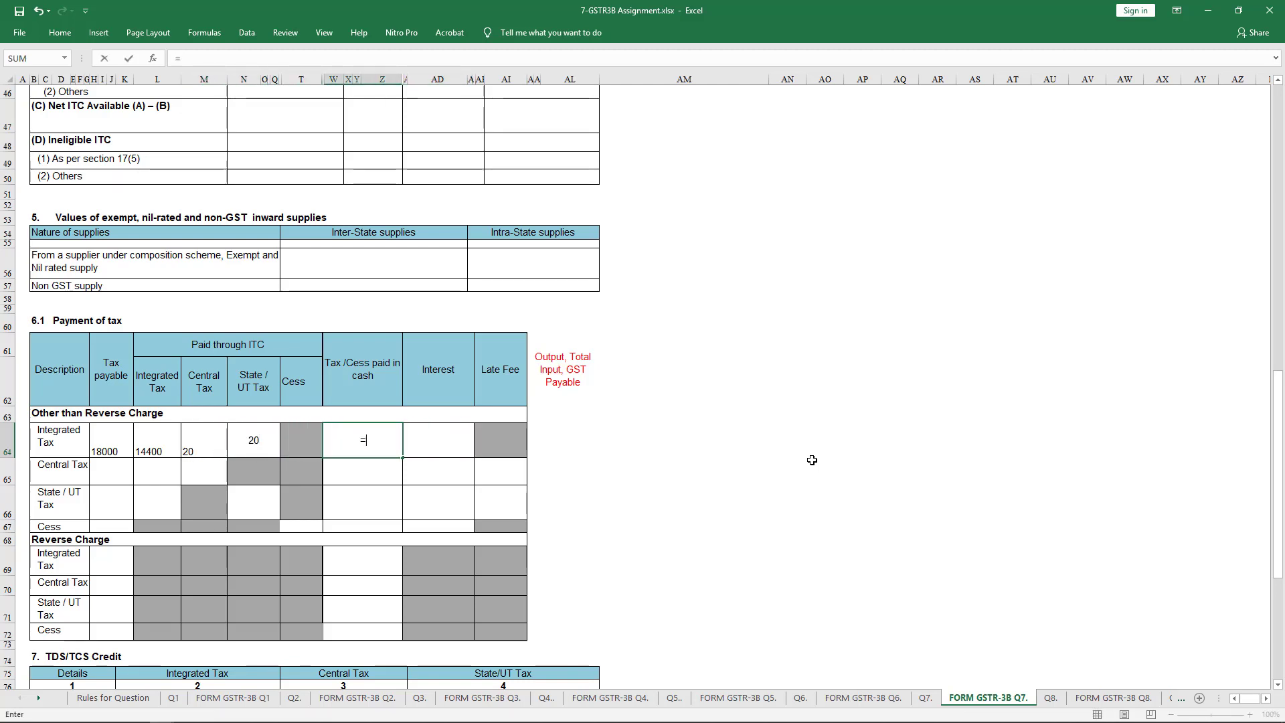
click(106, 436)
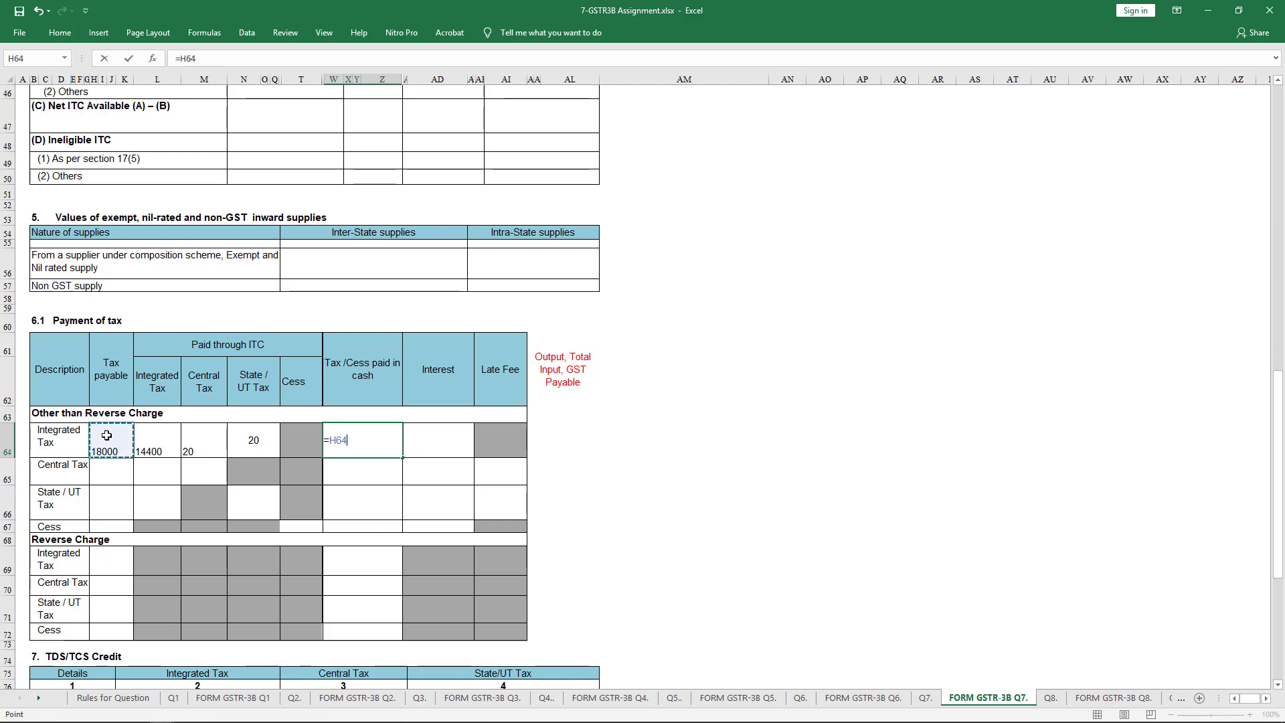
text(-)
click(176, 451)
text(-)
click(201, 442)
text(-)
click(257, 442)
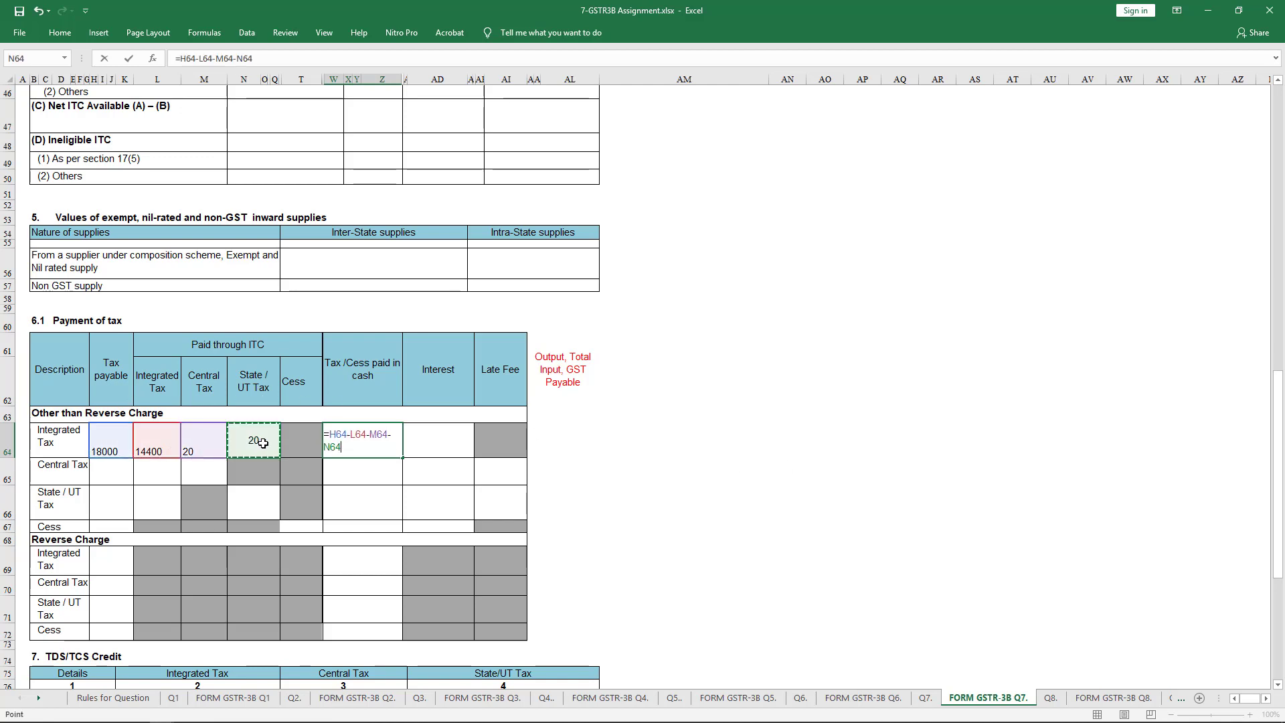
key(Up)
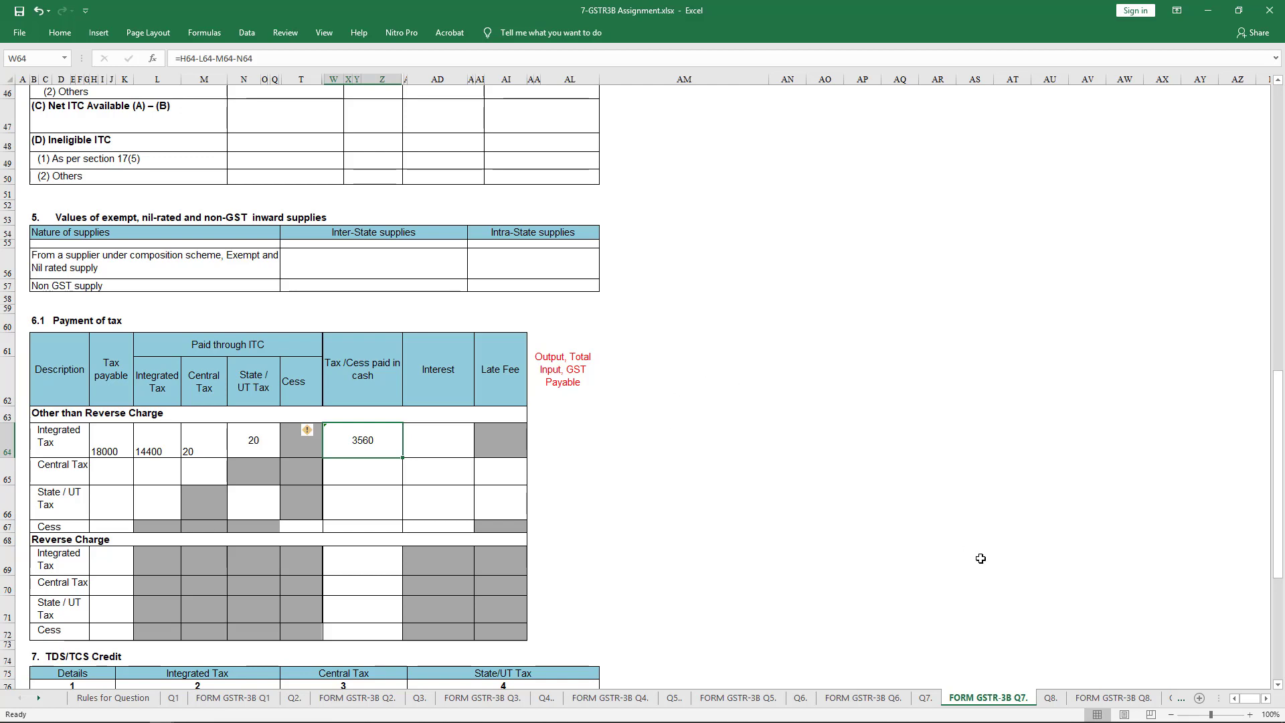
Step: On the Q8 sheet, link the CGST/SGST taxable values to local sales for output GST and local purchases for input tax credit
click(1051, 698)
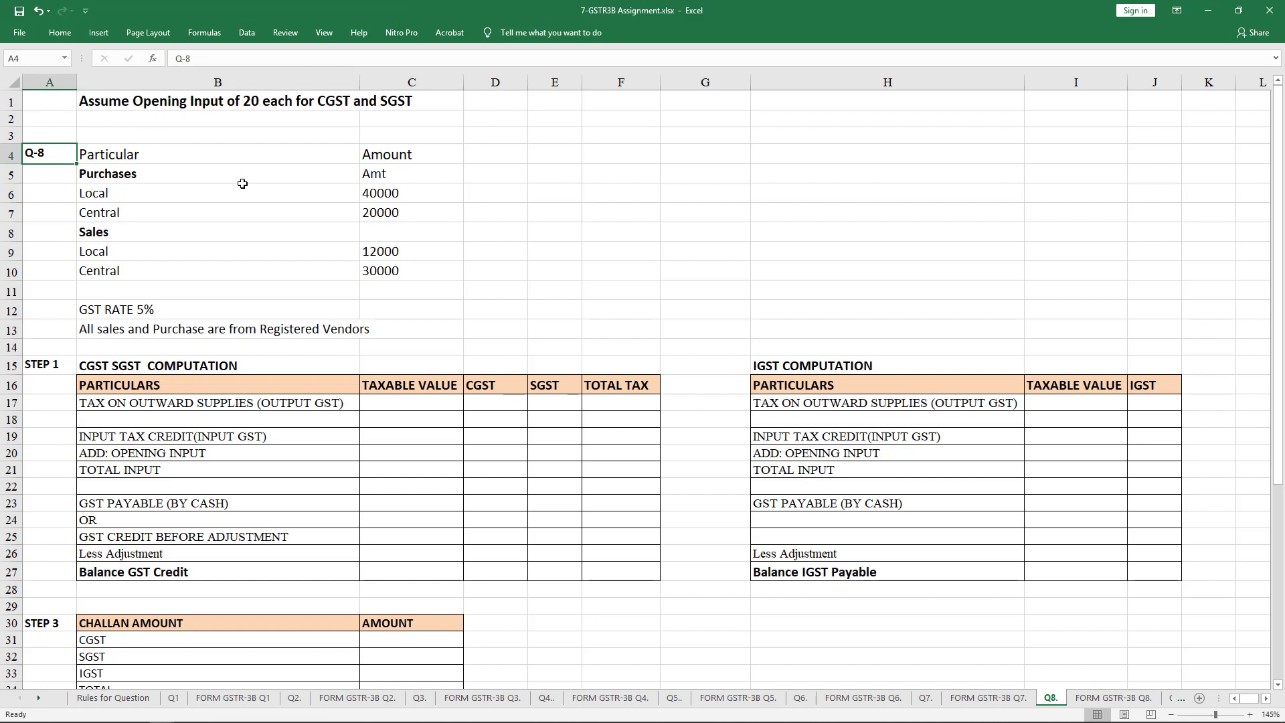
click(292, 306)
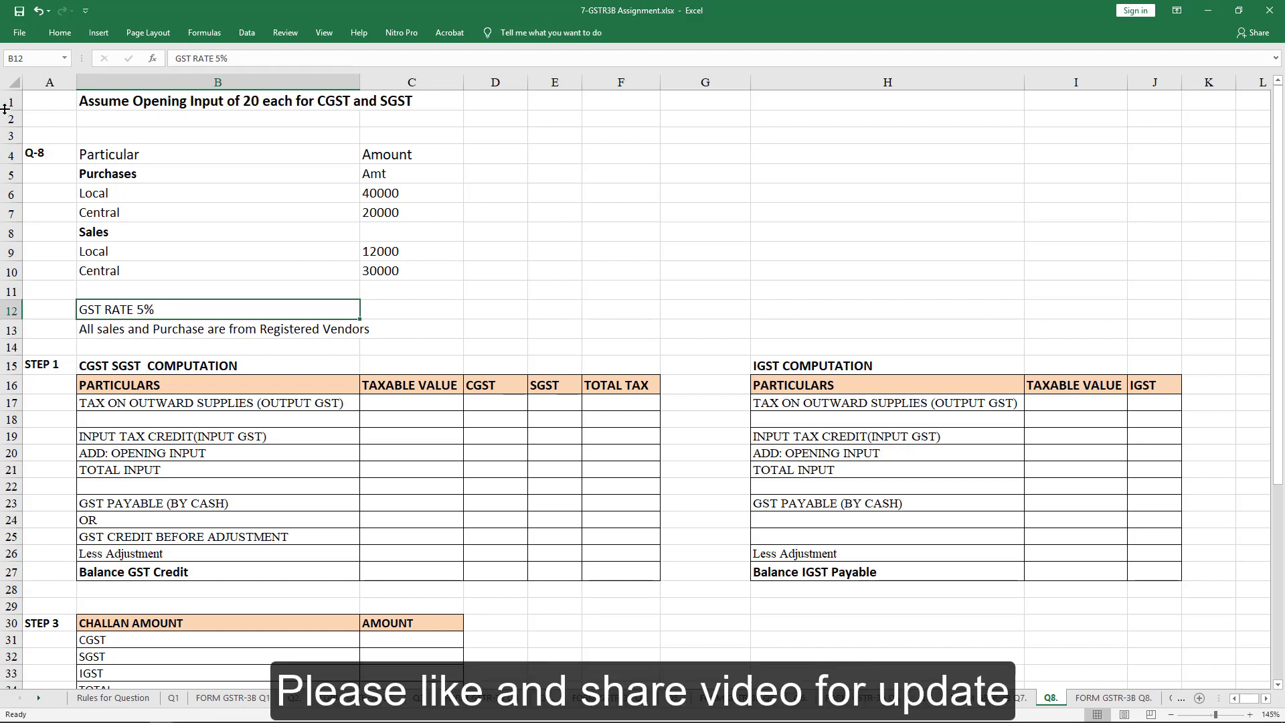
click(402, 399)
text(=)
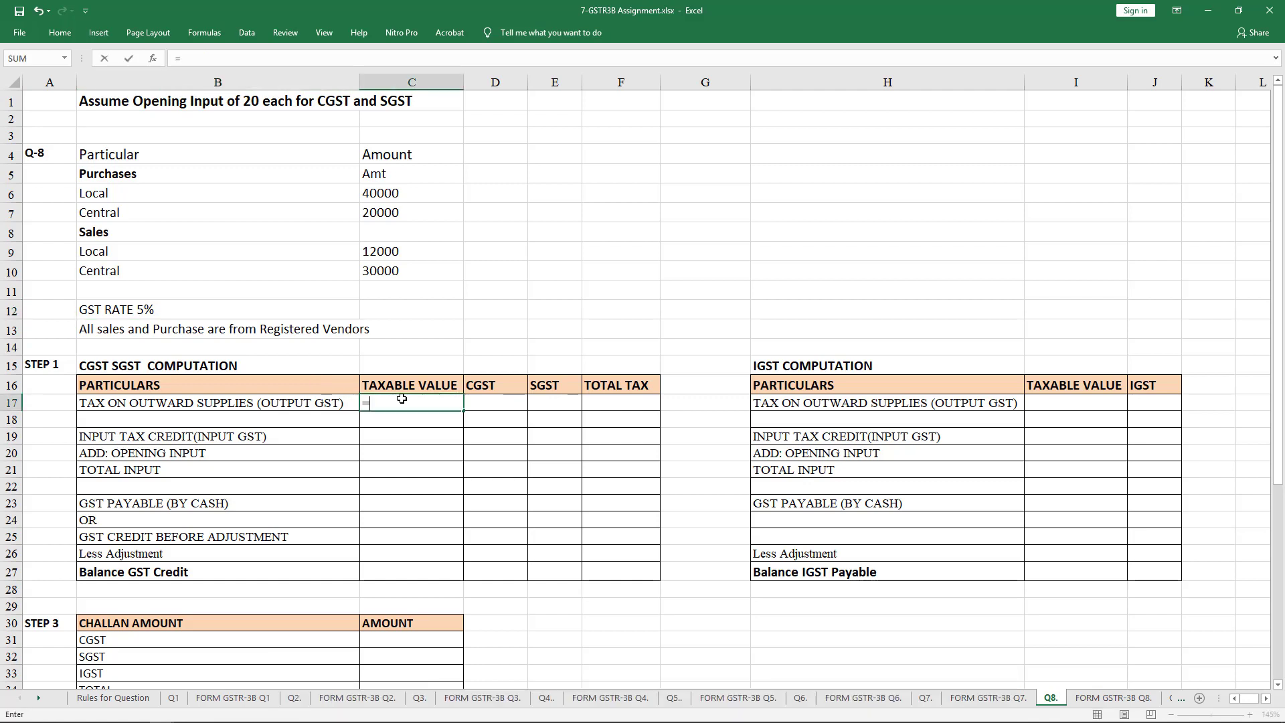
click(390, 250)
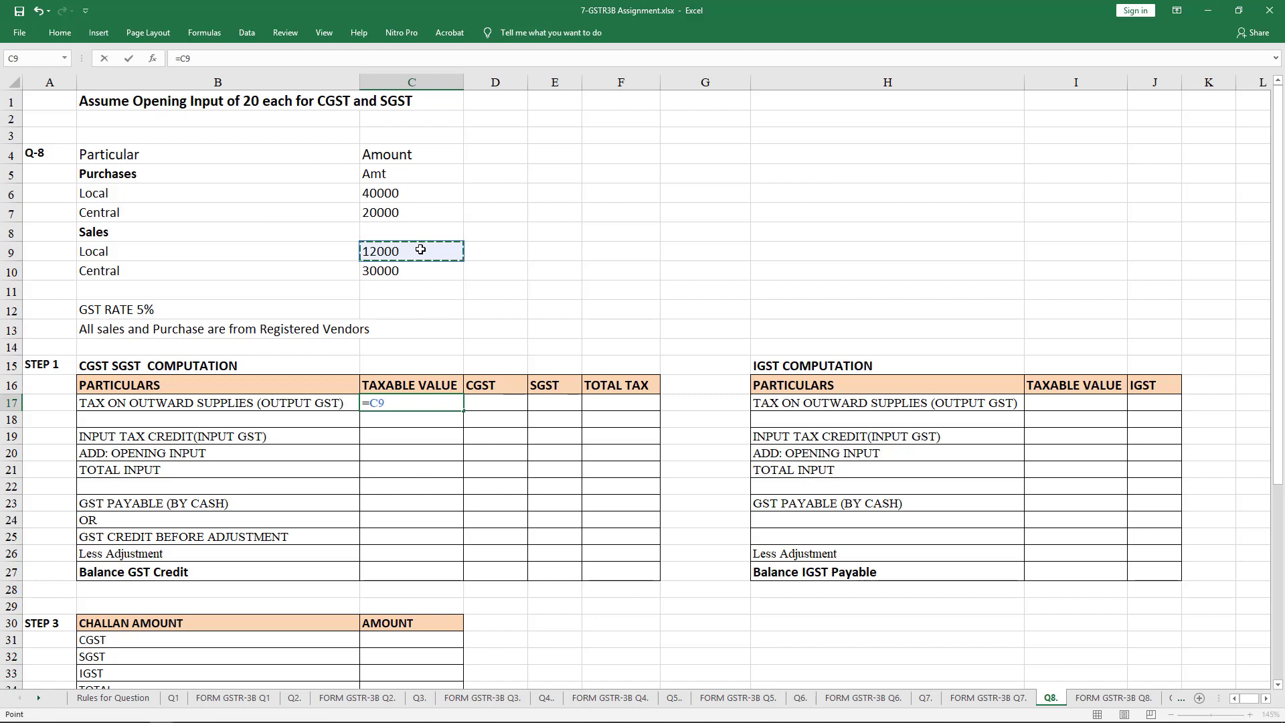
key(Return)
click(394, 436)
text(=)
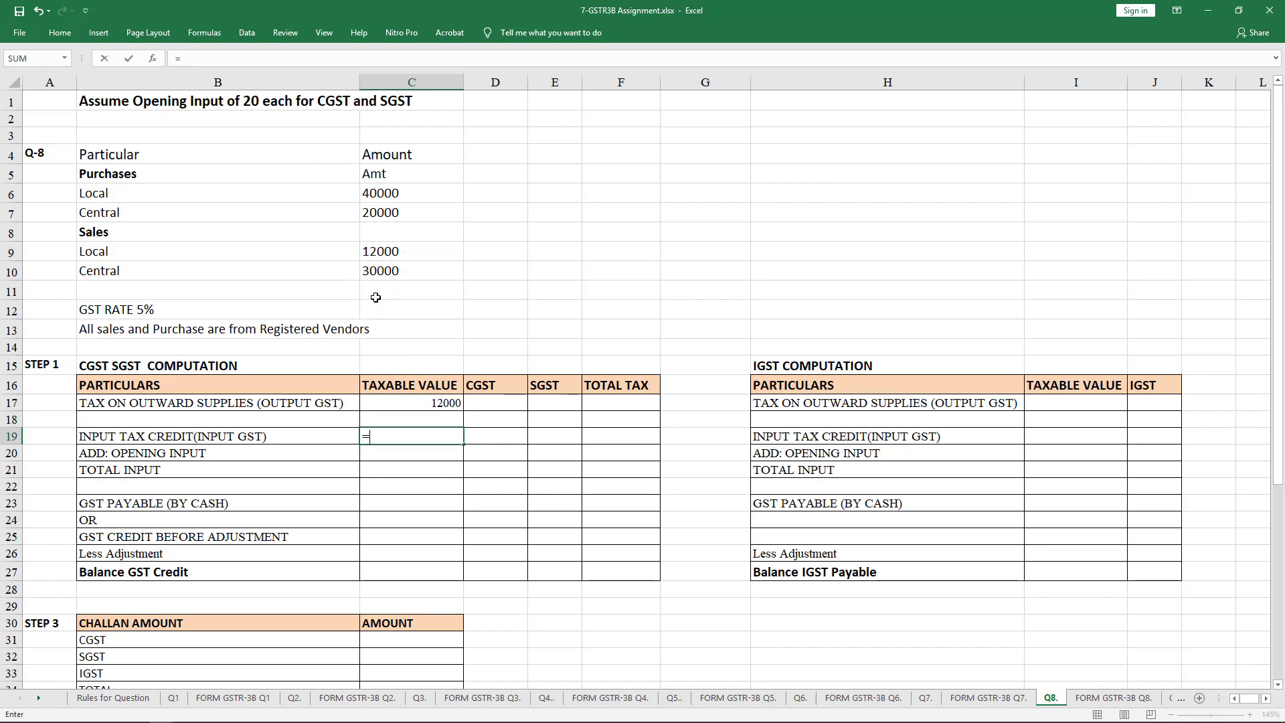
click(385, 194)
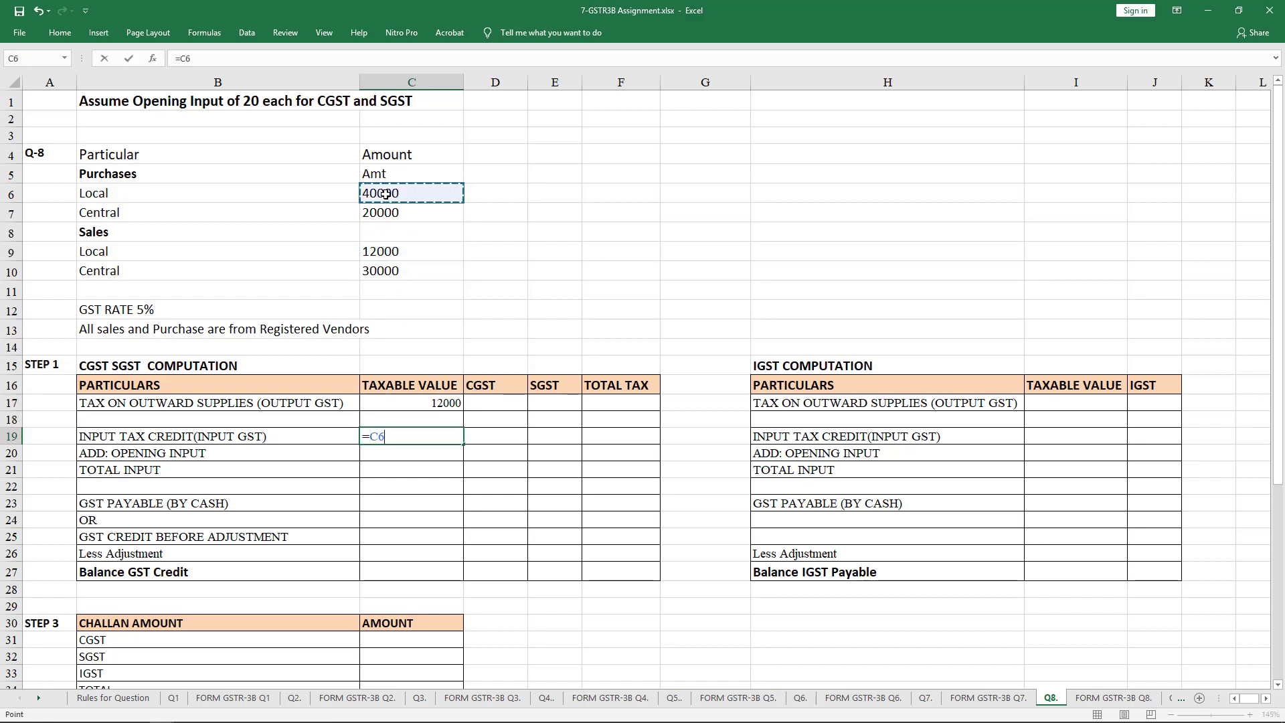
key(Return)
Step: Calculate output CGST as 2.5% of its taxable value and set output SGST equal to the CGST cell
click(512, 403)
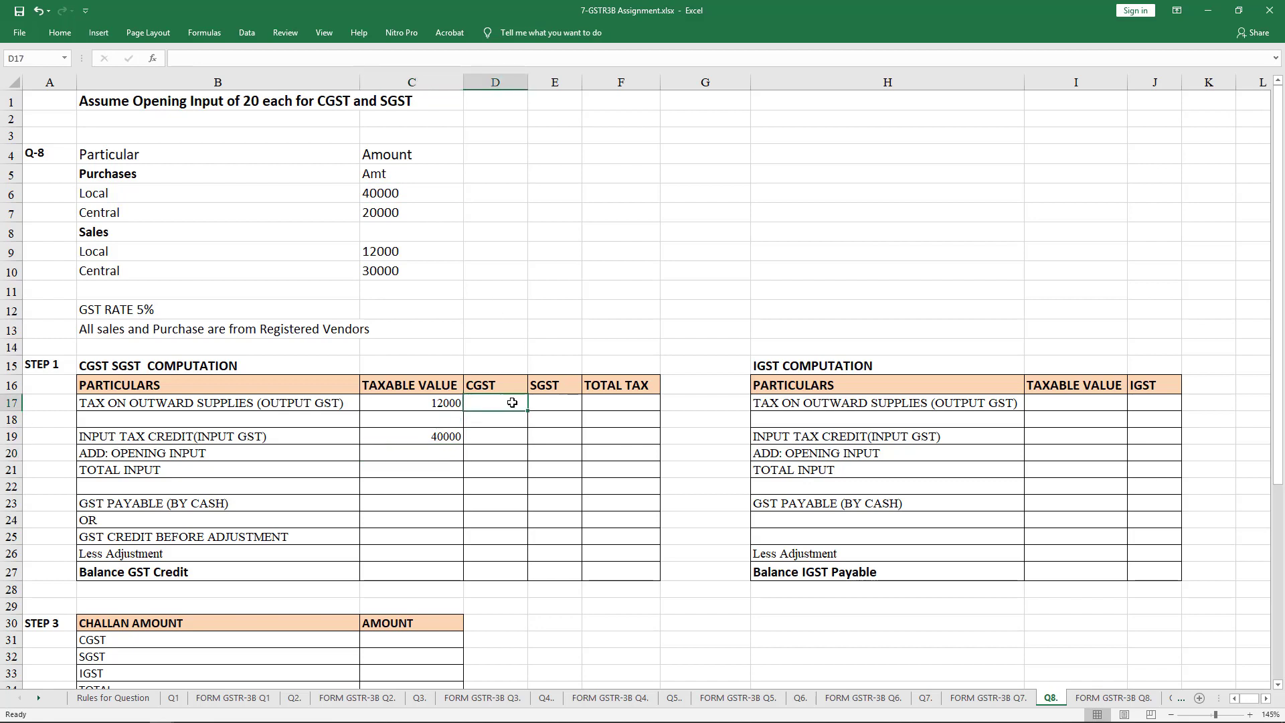
text(=)
click(437, 401)
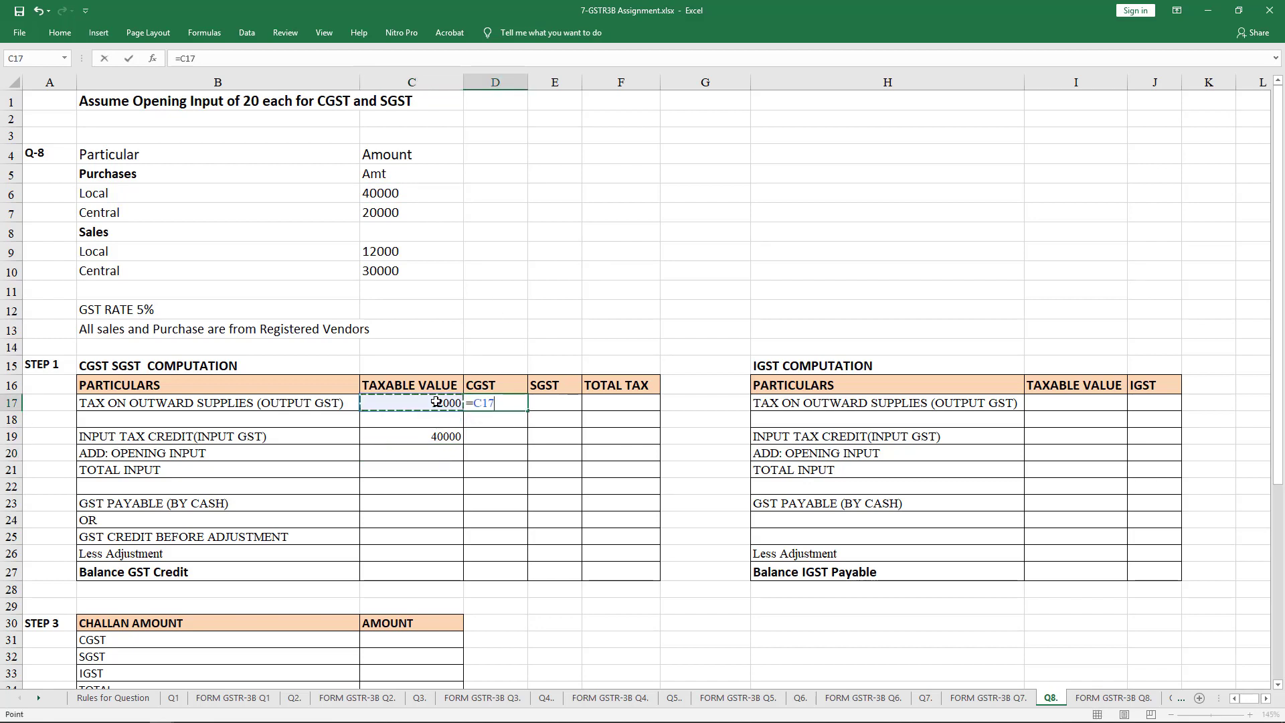
text(*2.5%)
key(Tab)
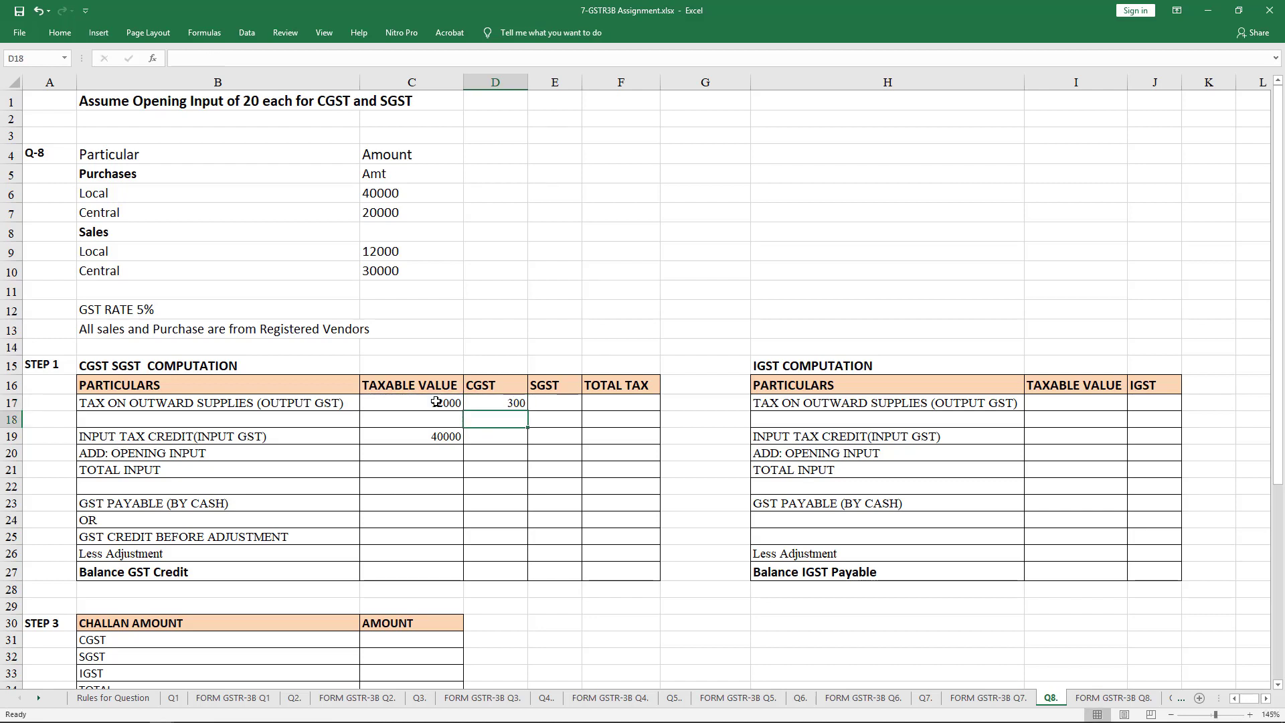
text(=)
key(Left)
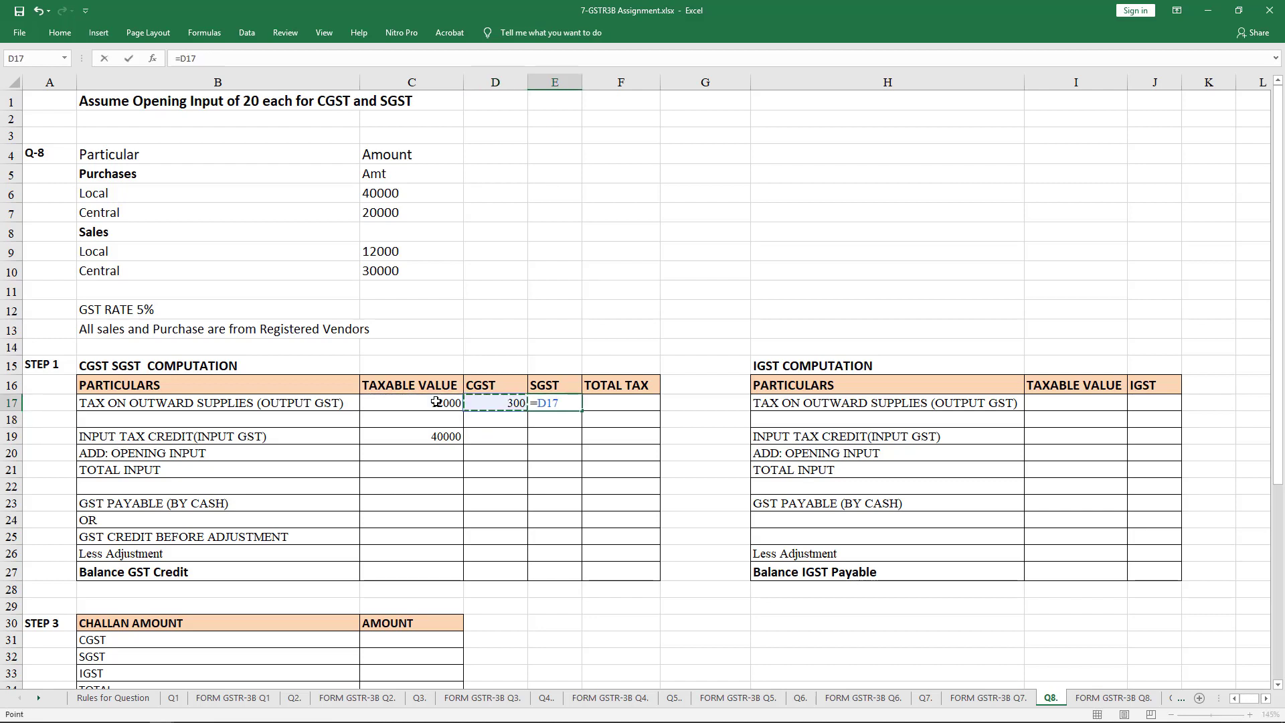
key(Tab)
Step: Sum the output CGST and SGST into the Total Tax column of the outward supplies row
key(alt+=)
key(Right)
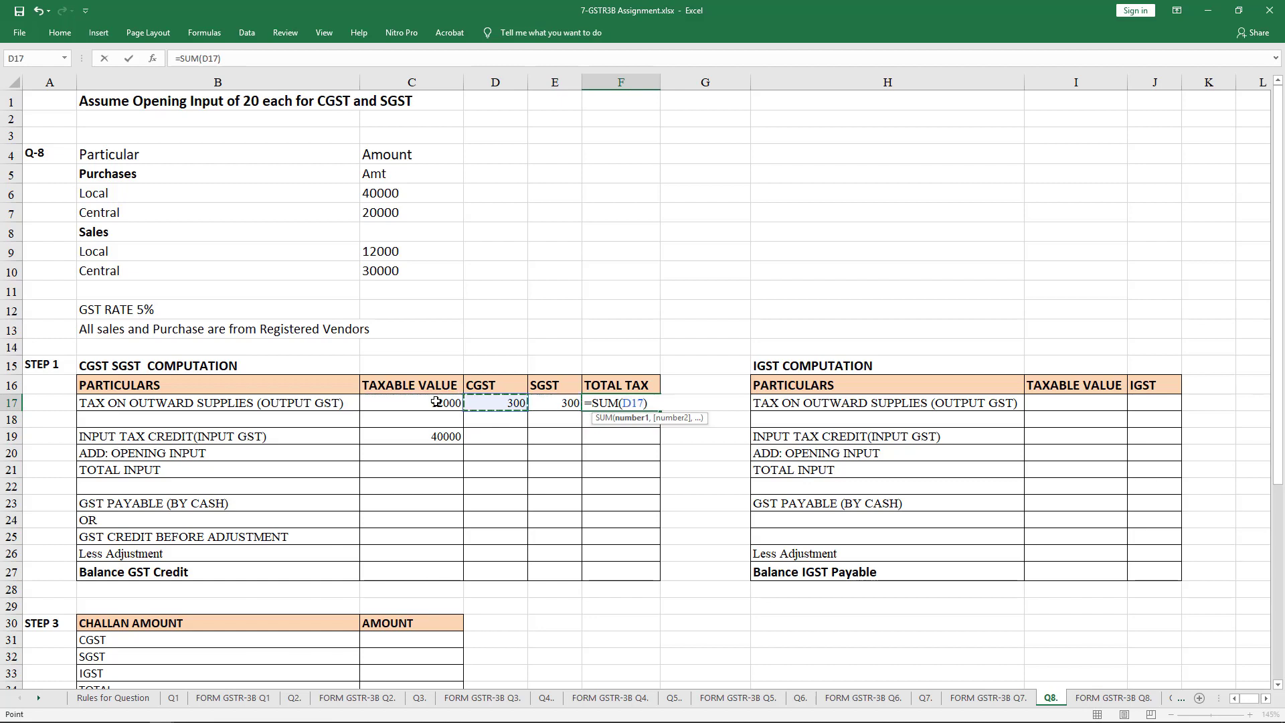
key(shift+Right)
key(Return)
Step: Calculate input tax credit CGST as 2.5% of its taxable value and set its SGST equal to the CGST cell
key(Down)
key(Left)
key(Left)
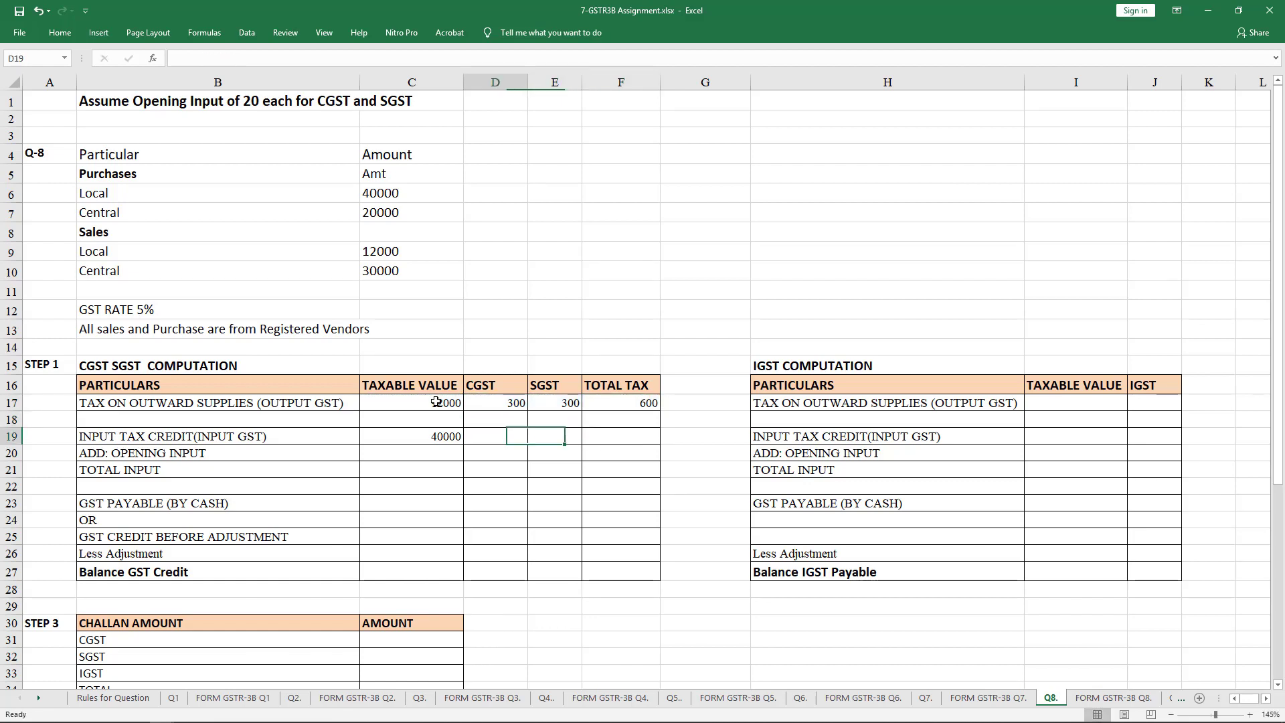
text(=)
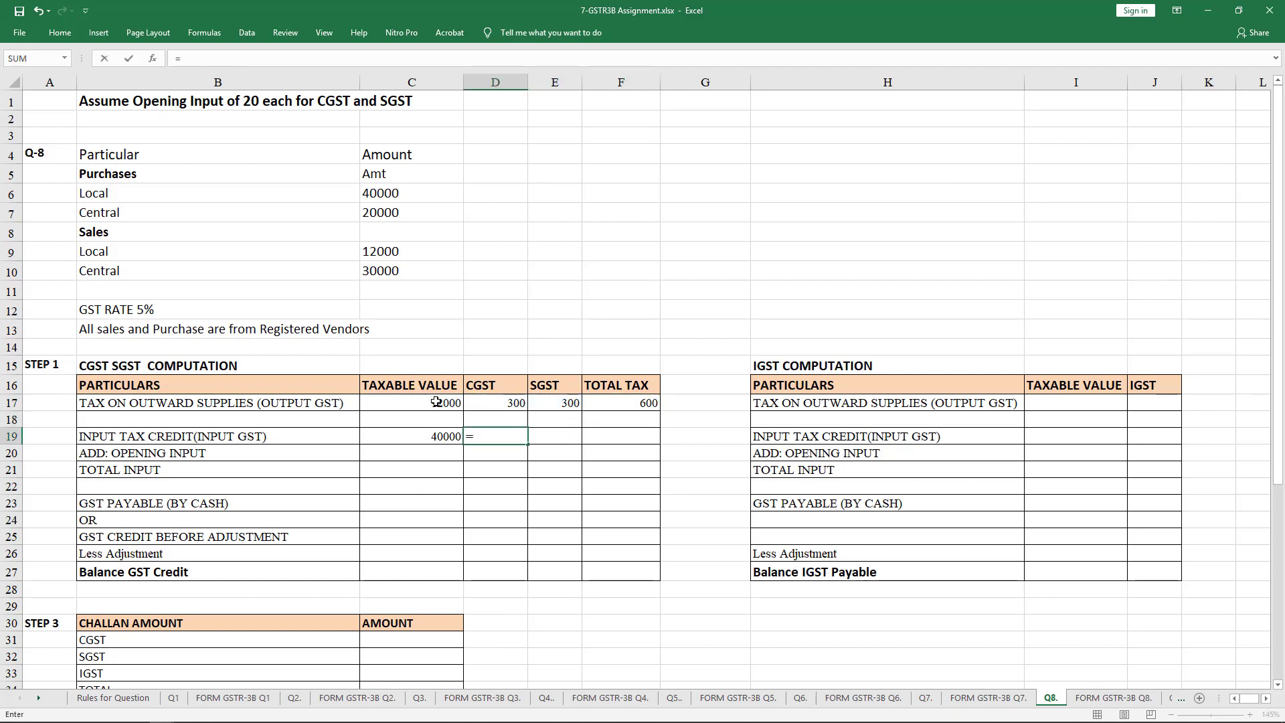
click(449, 437)
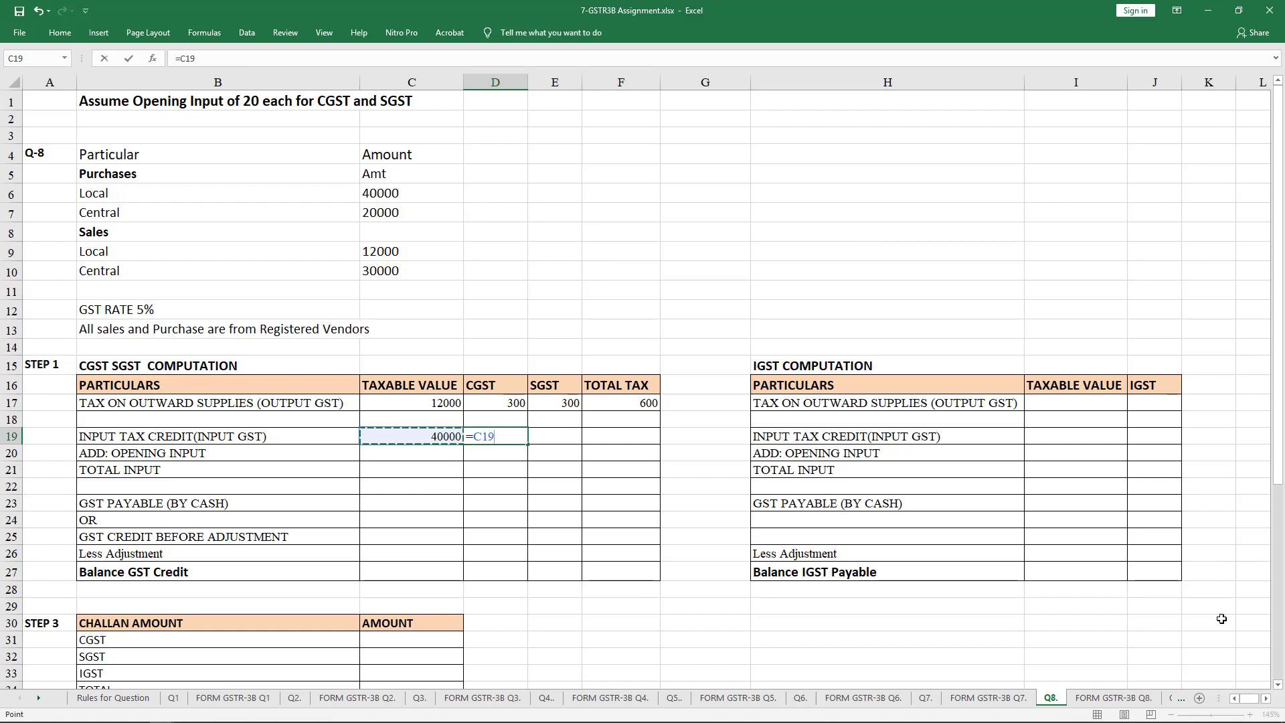
text(*2.5%)
key(Return)
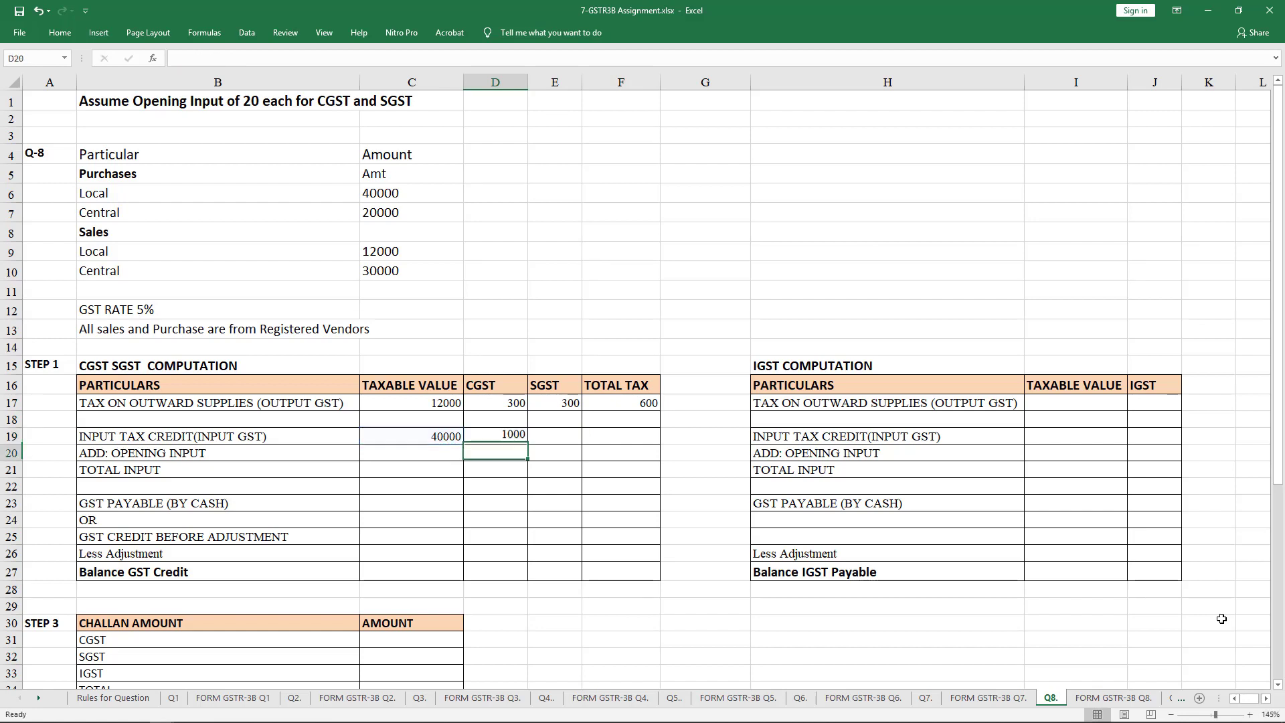
key(Right)
key(Up)
text(=)
key(Left)
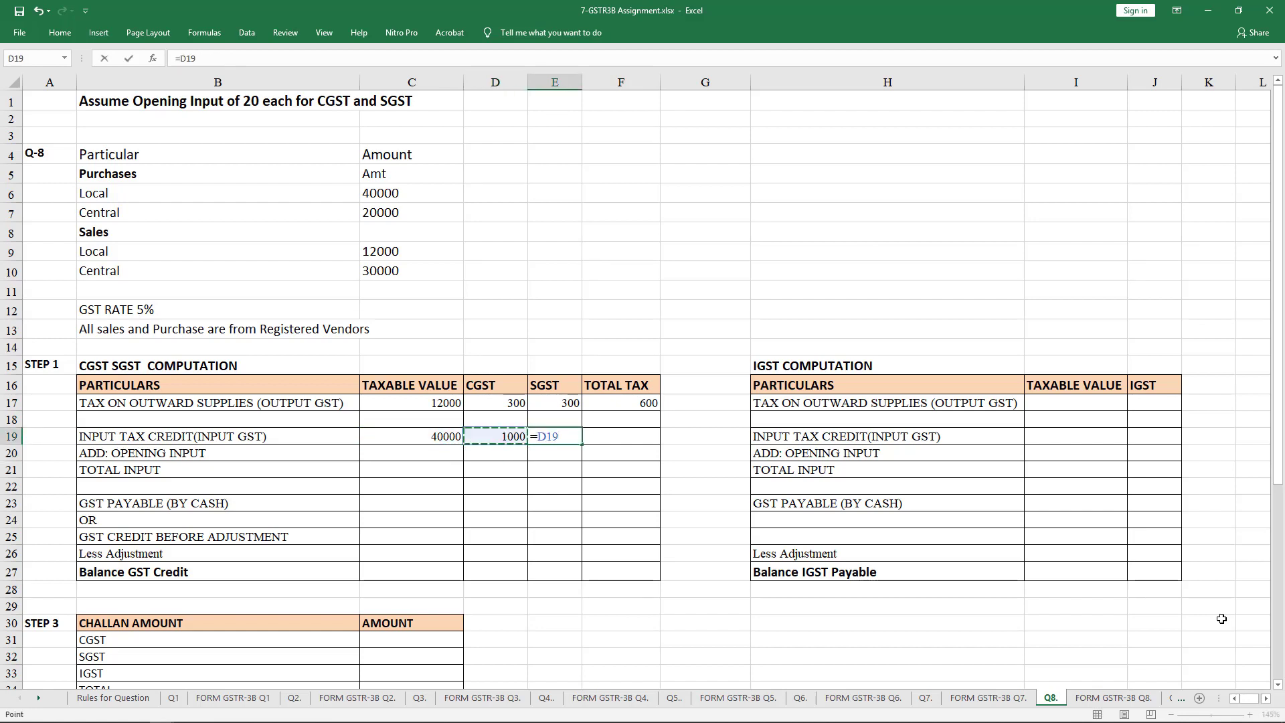
key(Return)
Step: Sum the input tax credit CGST and SGST into that row's Total Tax cell
key(Right)
key(Up)
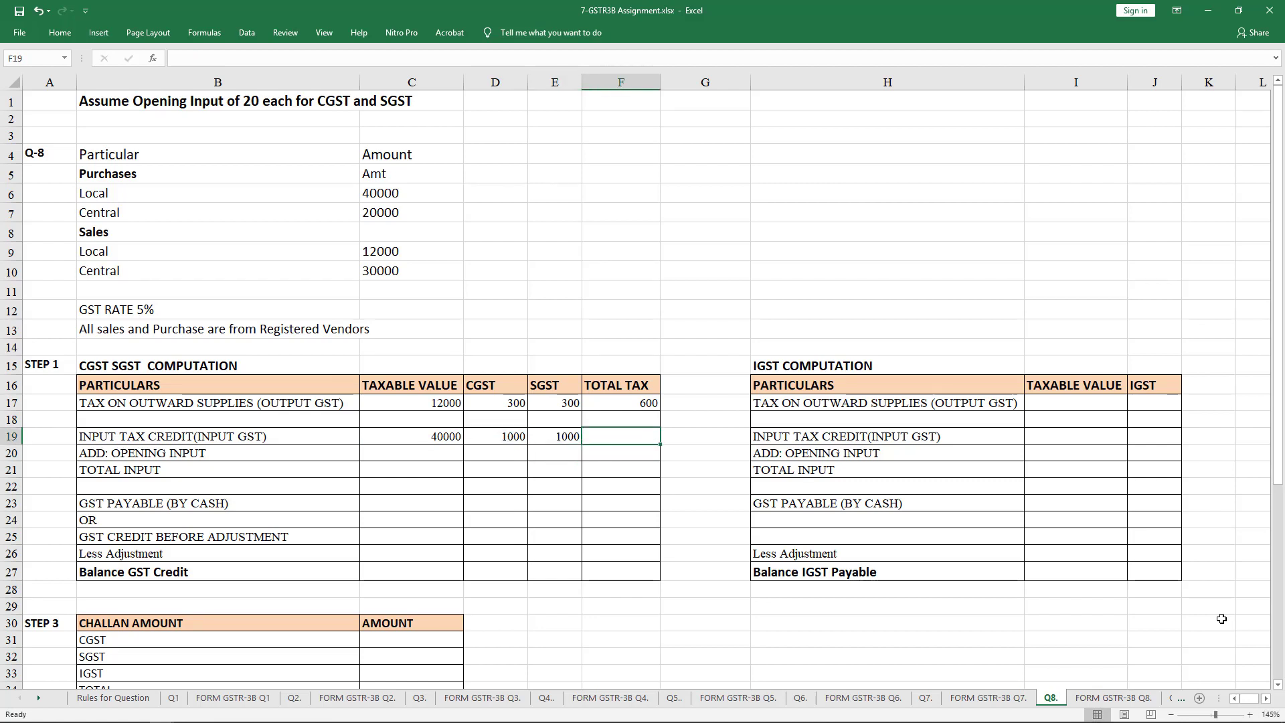
key(alt+equal)
key(Right)
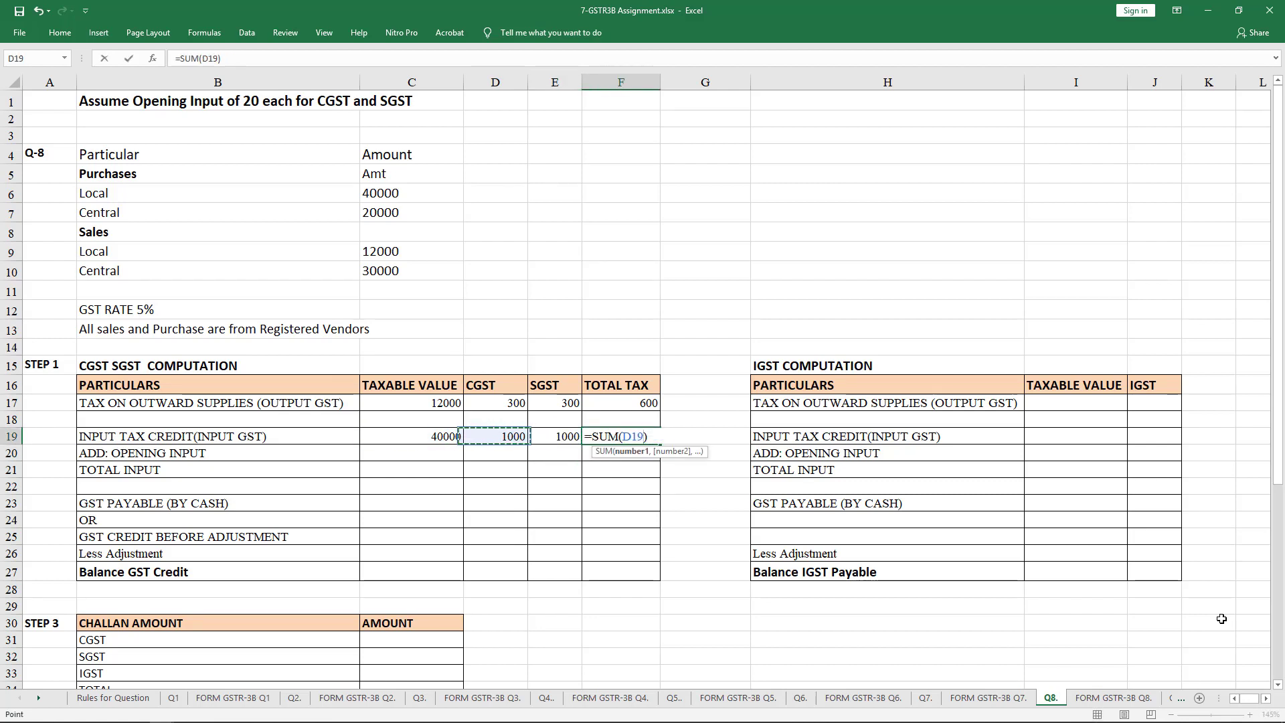
key(shift+Right)
key(Return)
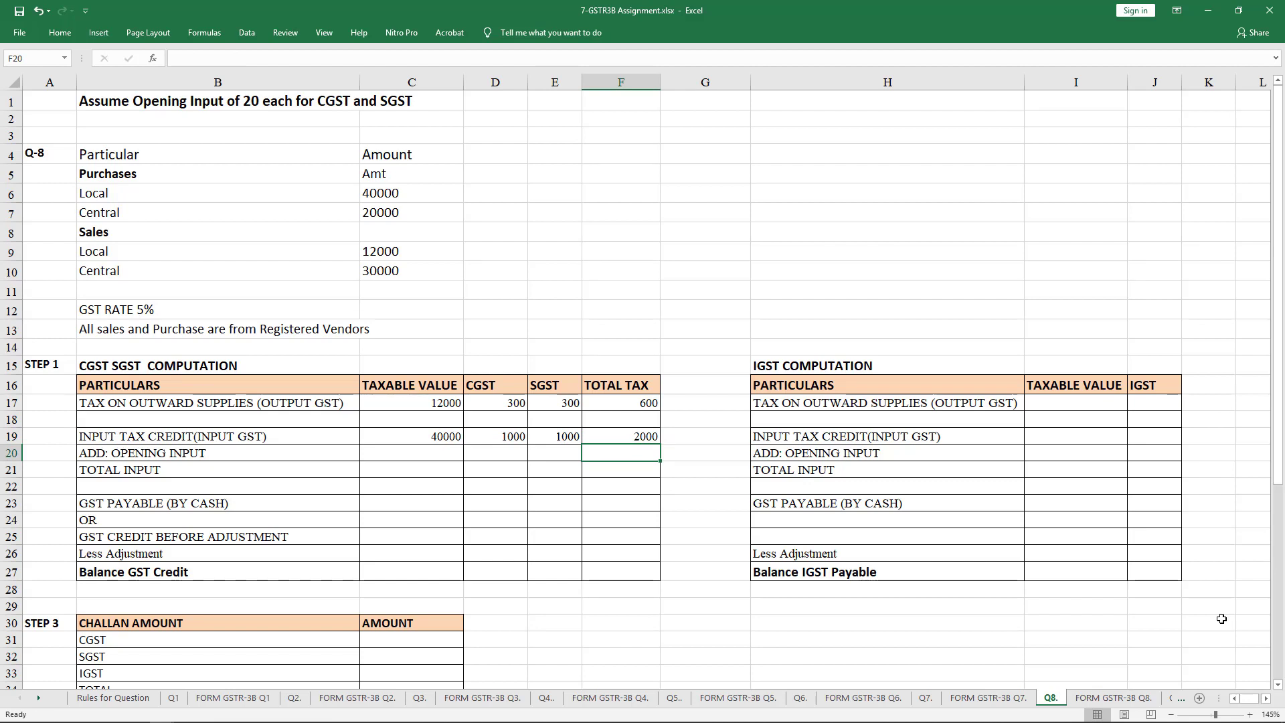
Step: Enter an opening input of 20 each for CGST and SGST
key(Left)
key(Left)
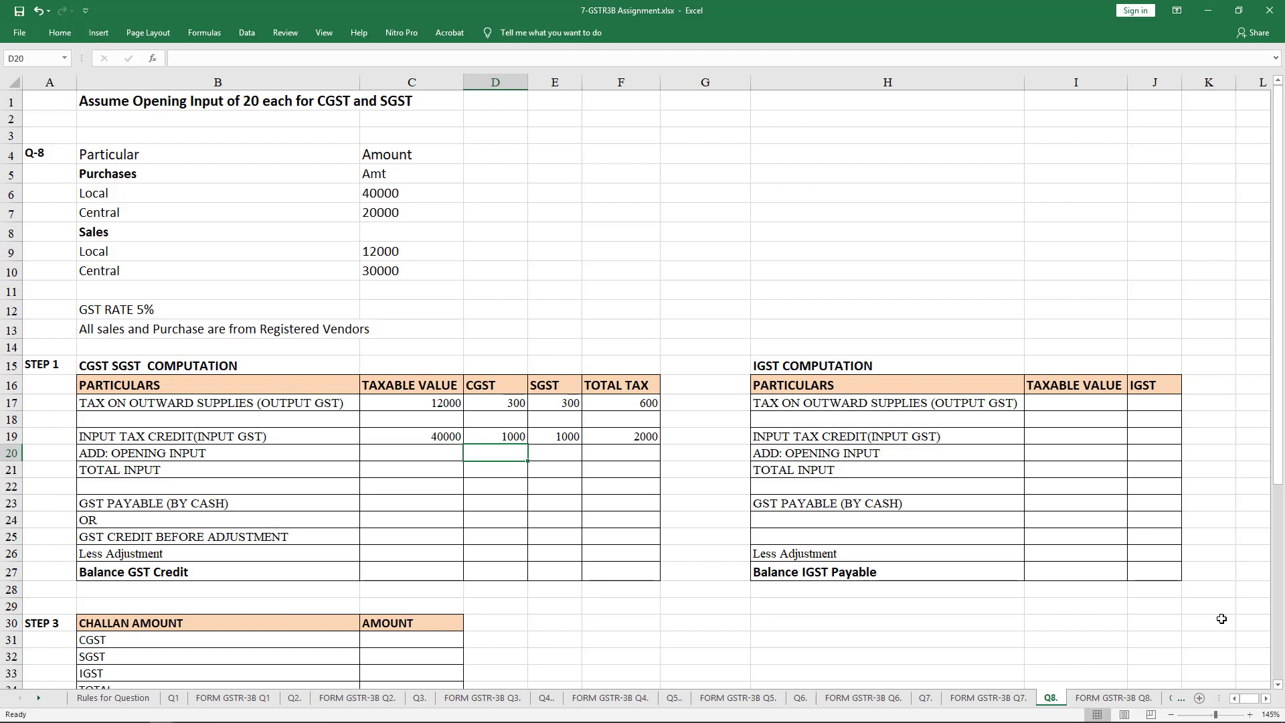
text(20)
key(Right)
text(2)
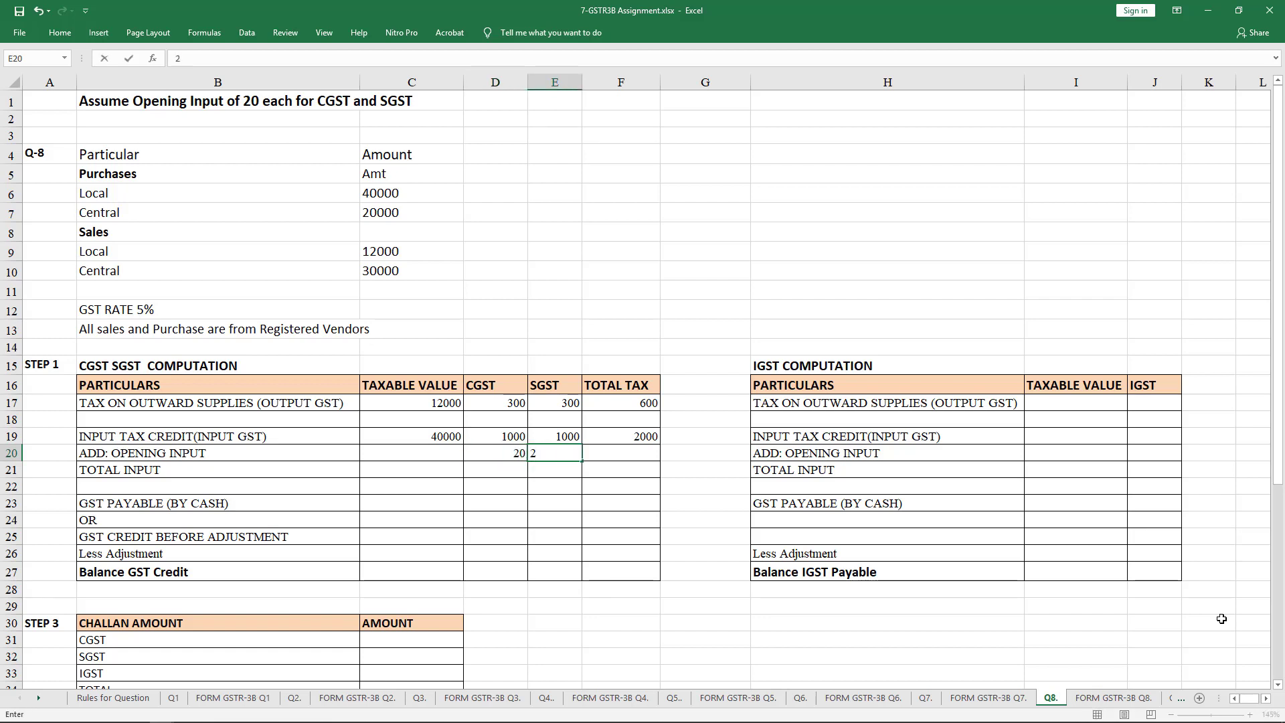
key(Left)
Step: Sum input tax credit and opening input in the Total Input row for CGST, and copy the formula across SGST and Total Tax
key(Up)
key(Down)
key(Down)
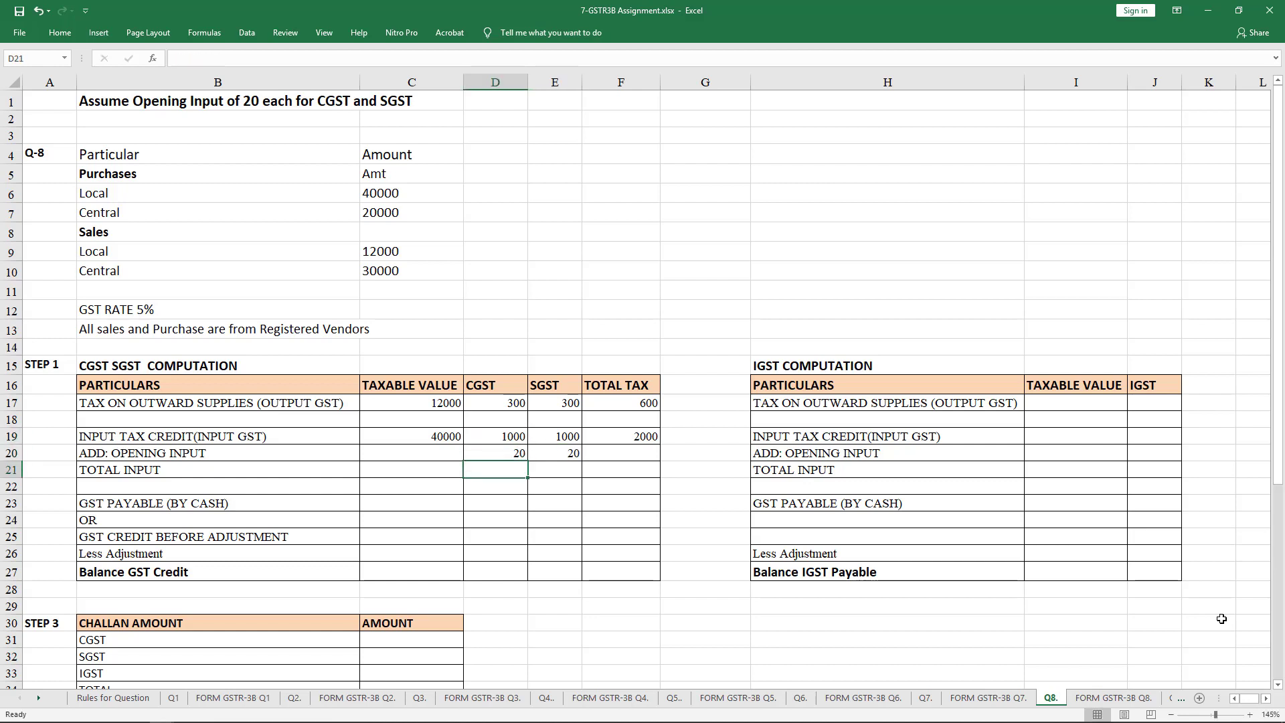
key(alt+equal)
key(Return)
key(Up)
key(shift+Right)
key(shift+Right)
key(ctrl+r)
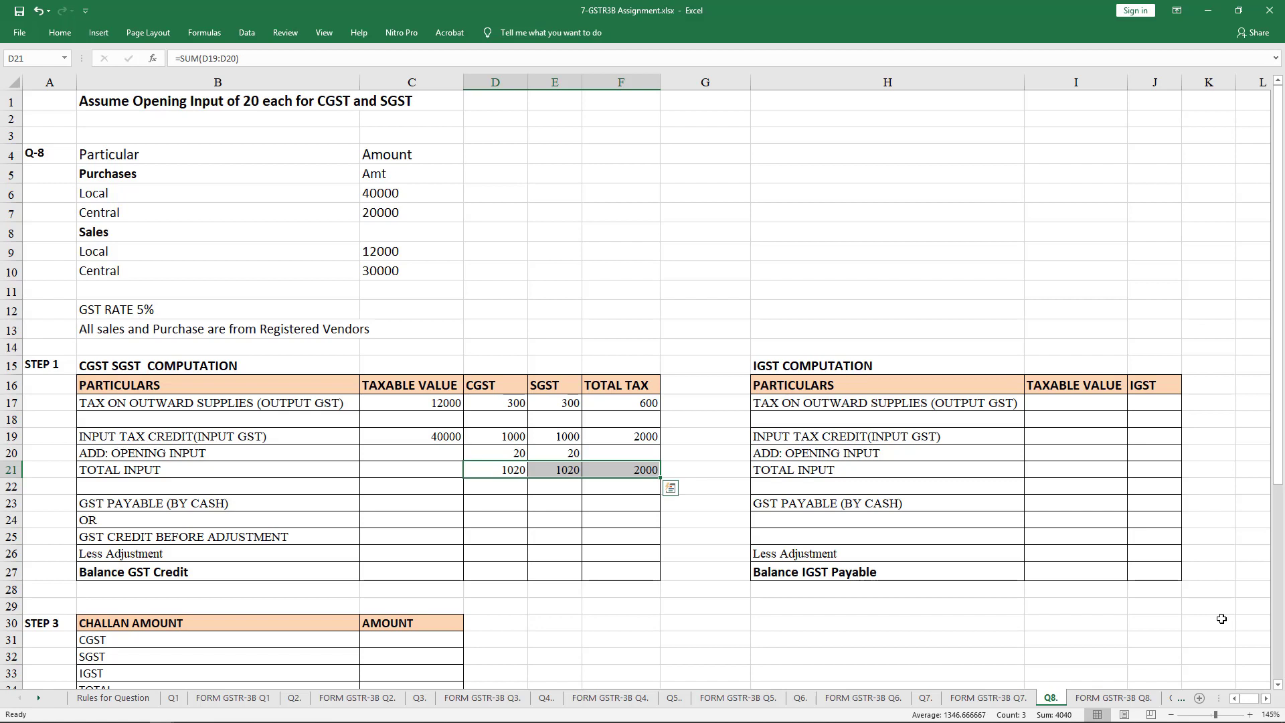
Step: Calculate the CGST credit before adjustment as total input minus output CGST (=D21-D17)
key(Down)
key(Down)
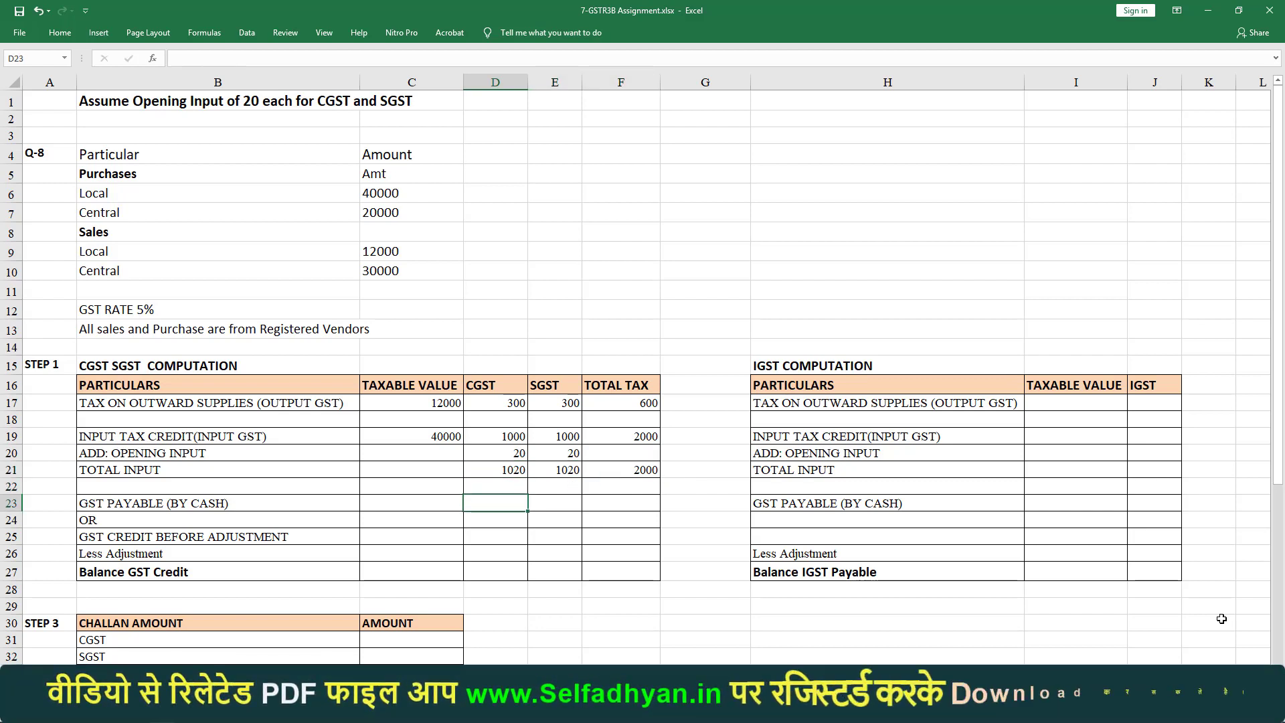
key(Down)
key(Down)
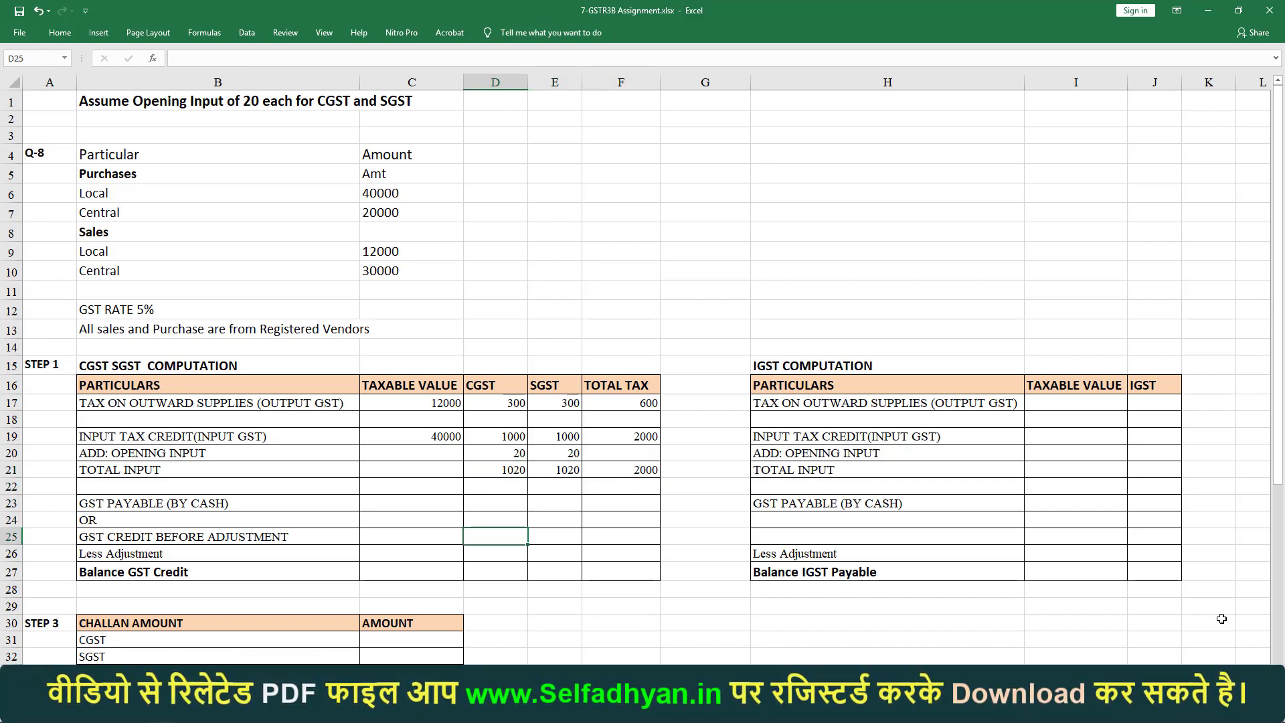
text(=)
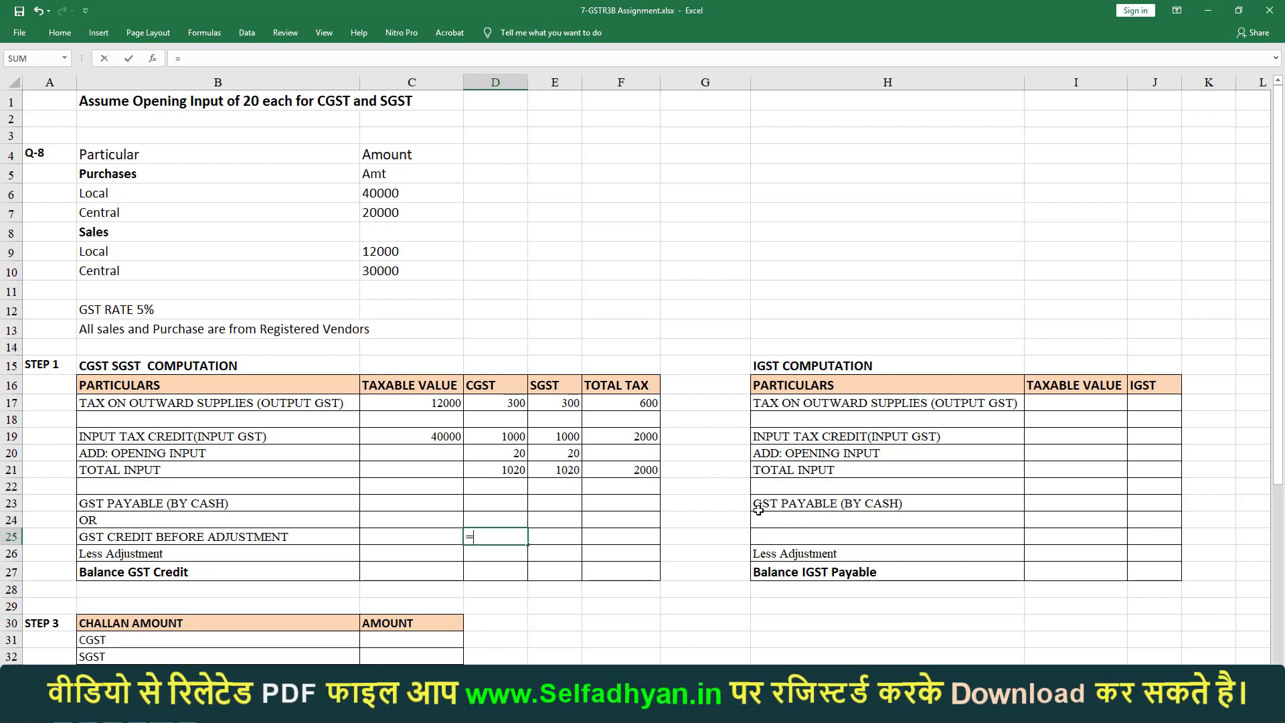
click(507, 469)
text(-)
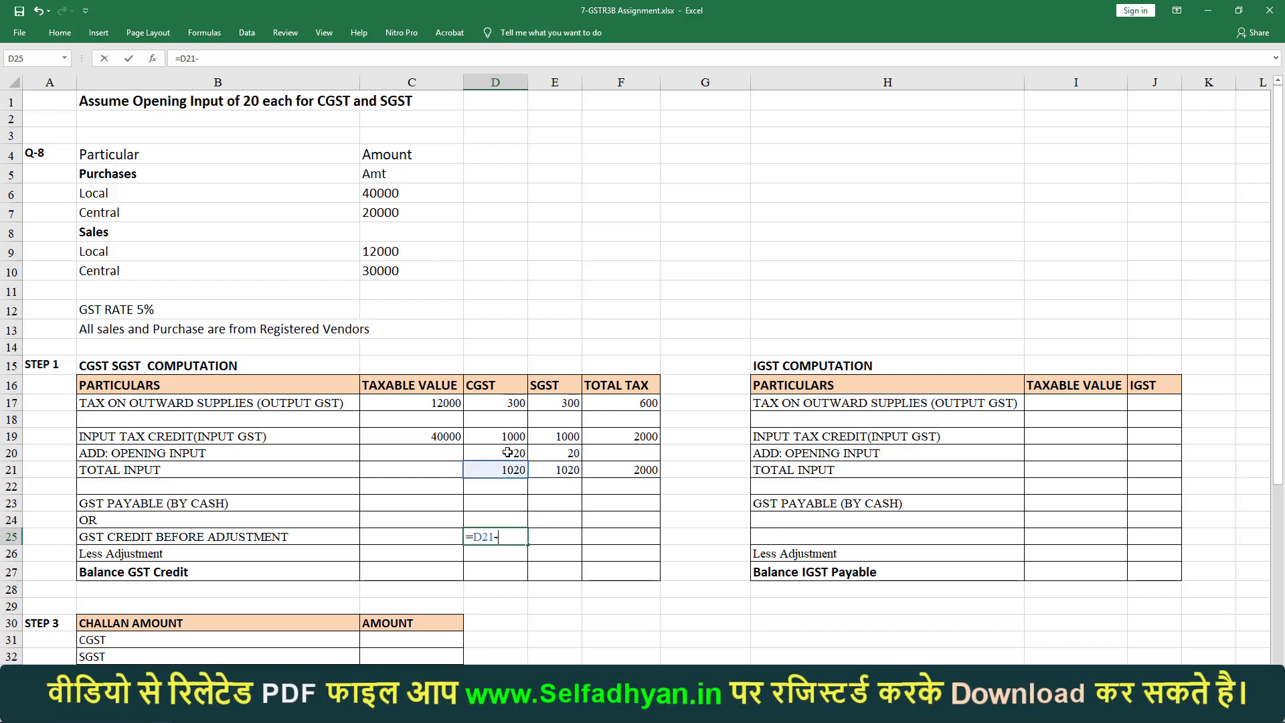
click(509, 402)
key(Return)
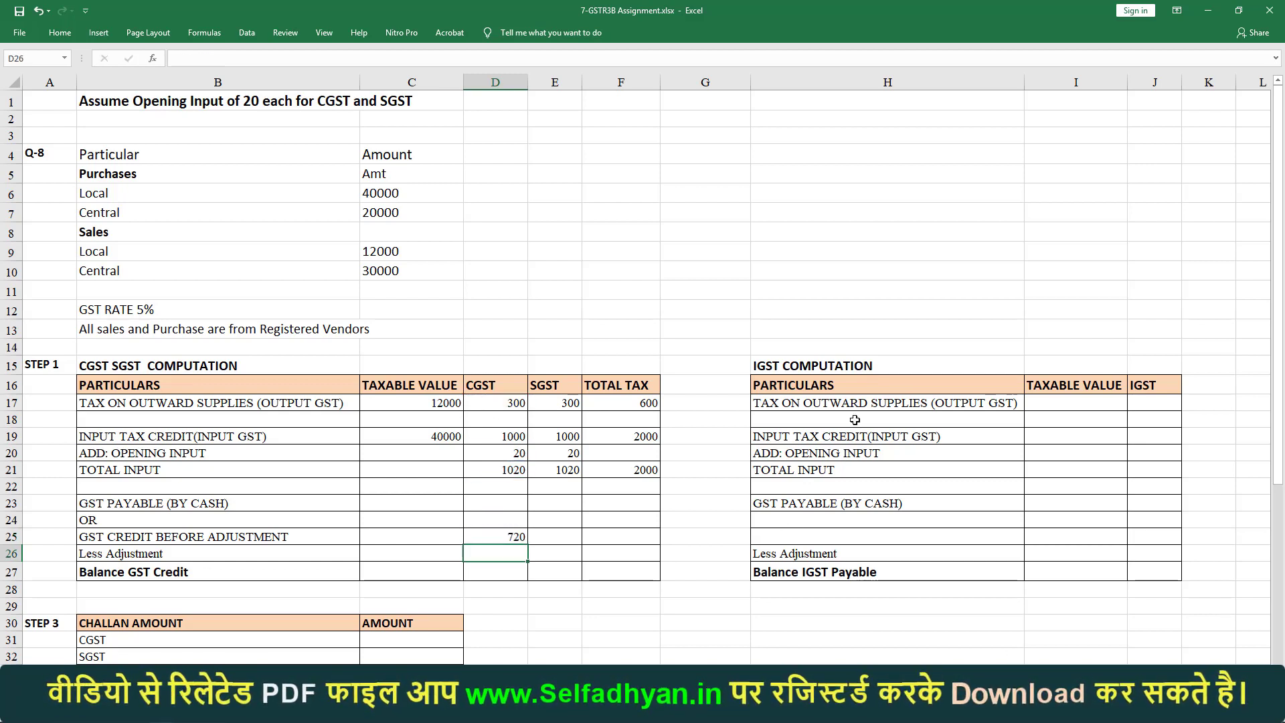
Step: Copy the CGST credit before adjustment formula to SGST and sum both into that row's Total Tax cell
key(Up)
key(ctrl+c)
key(Right)
key(ctrl+v)
key(Right)
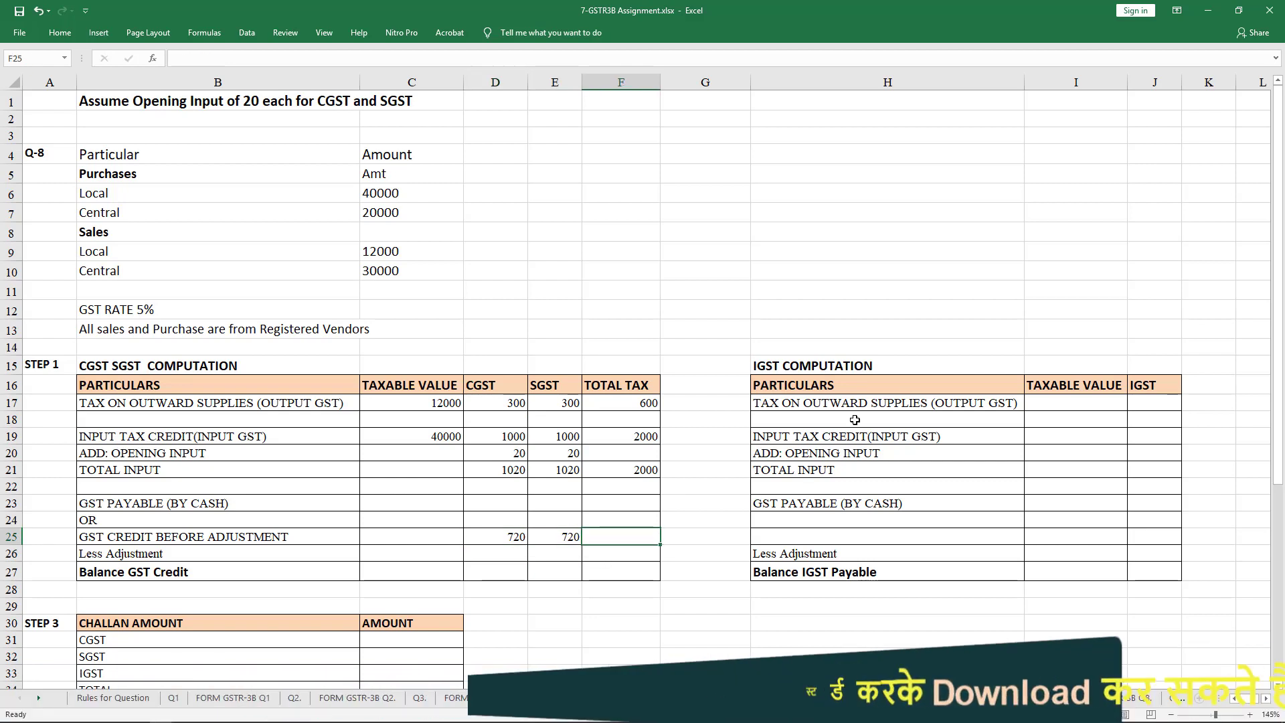
key(alt+equal)
key(Return)
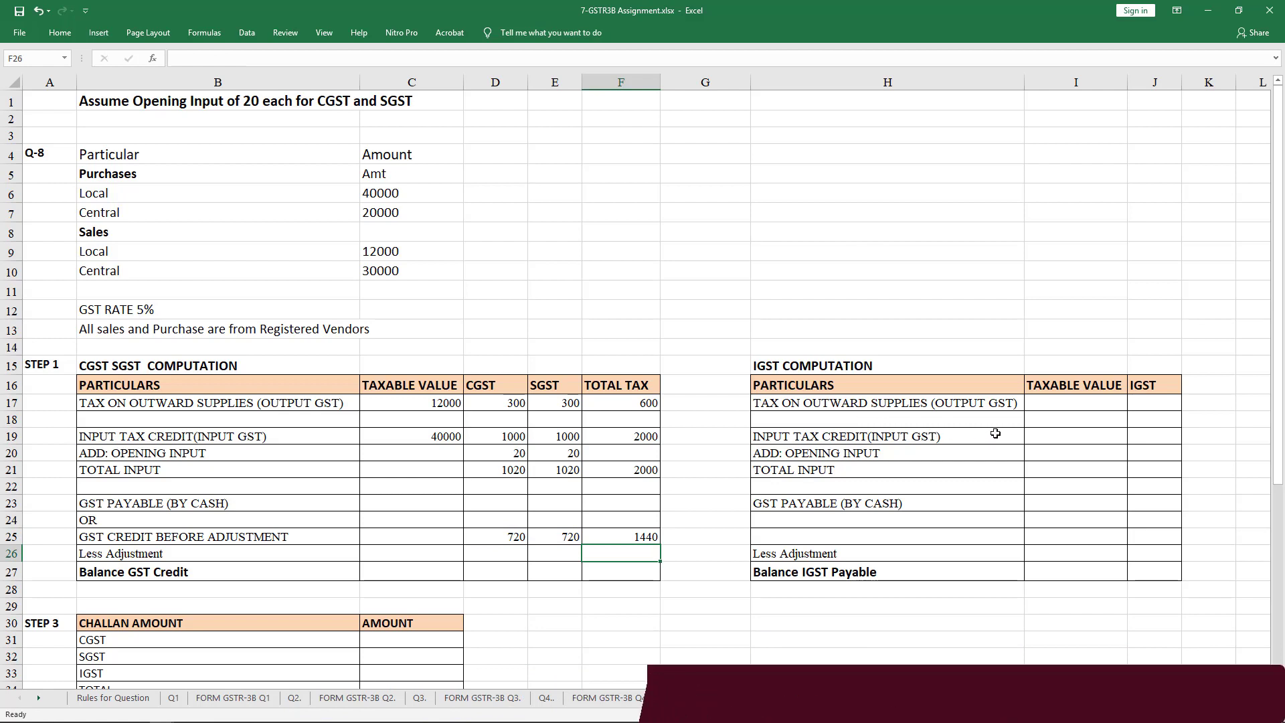
Step: Link the IGST taxable values to the central amounts: outward supplies to sales (=C10) and input tax credit to purchases (=C7)
click(1063, 403)
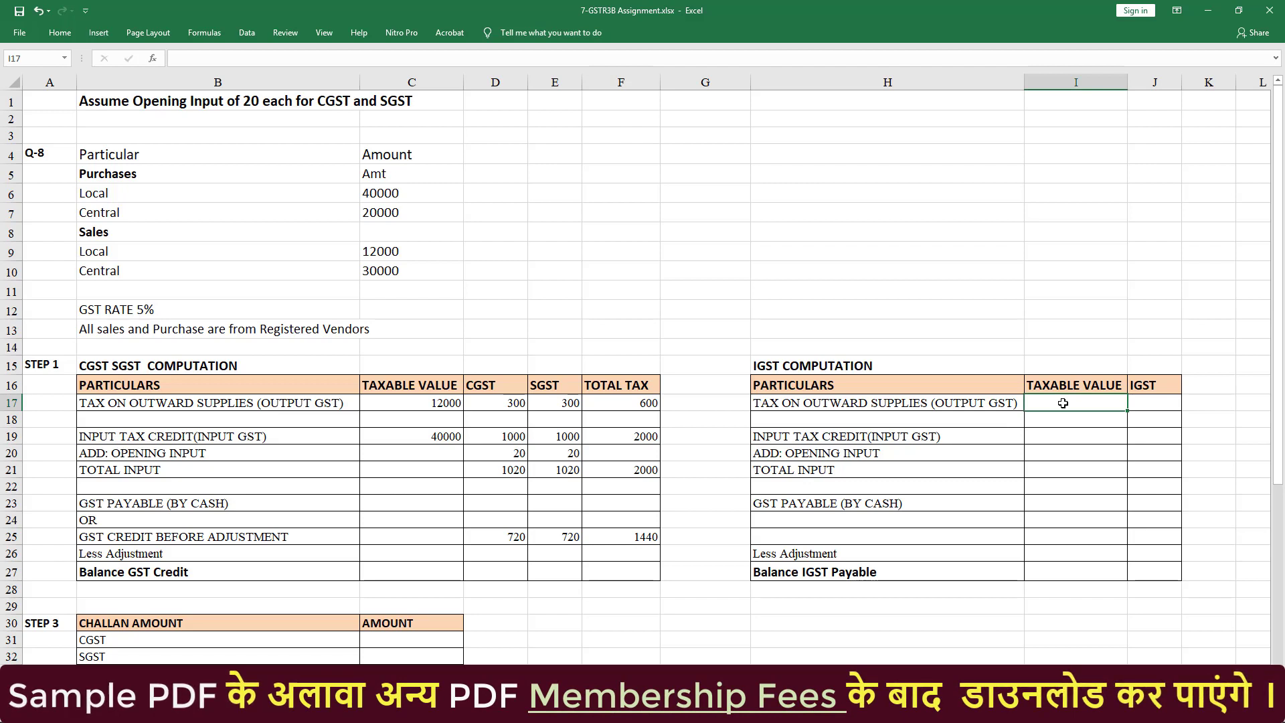
text(=)
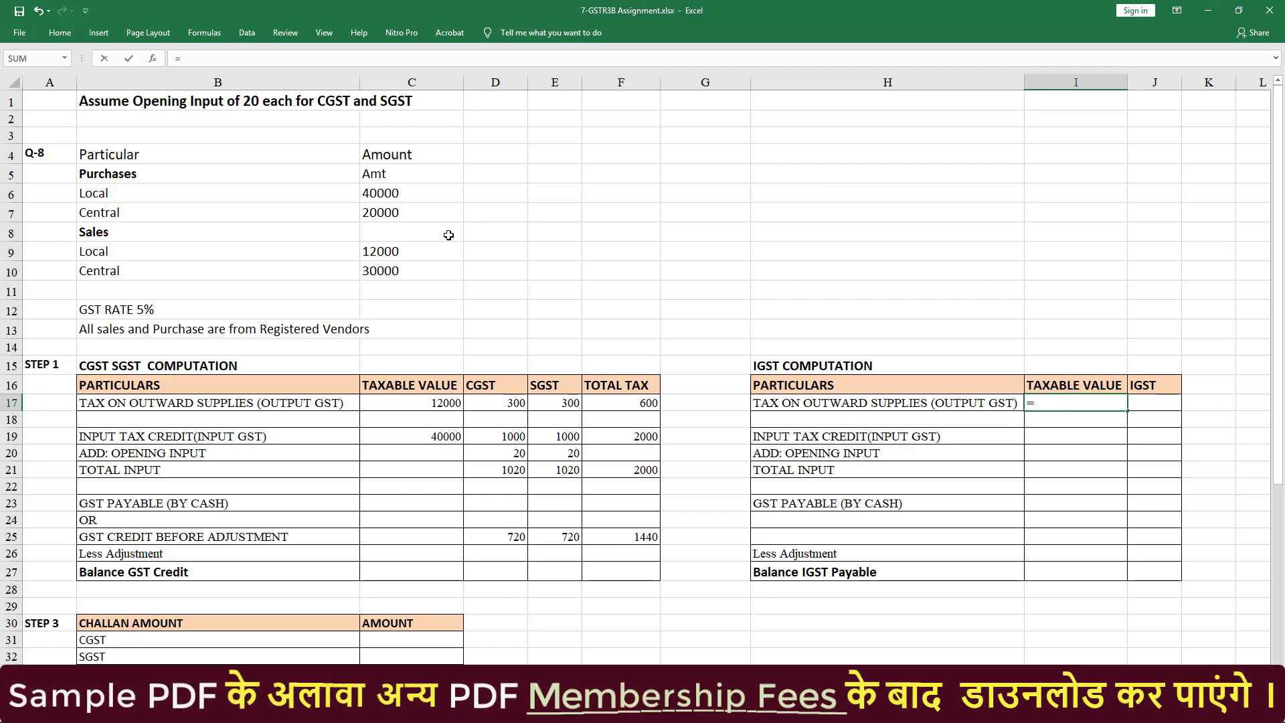
click(407, 271)
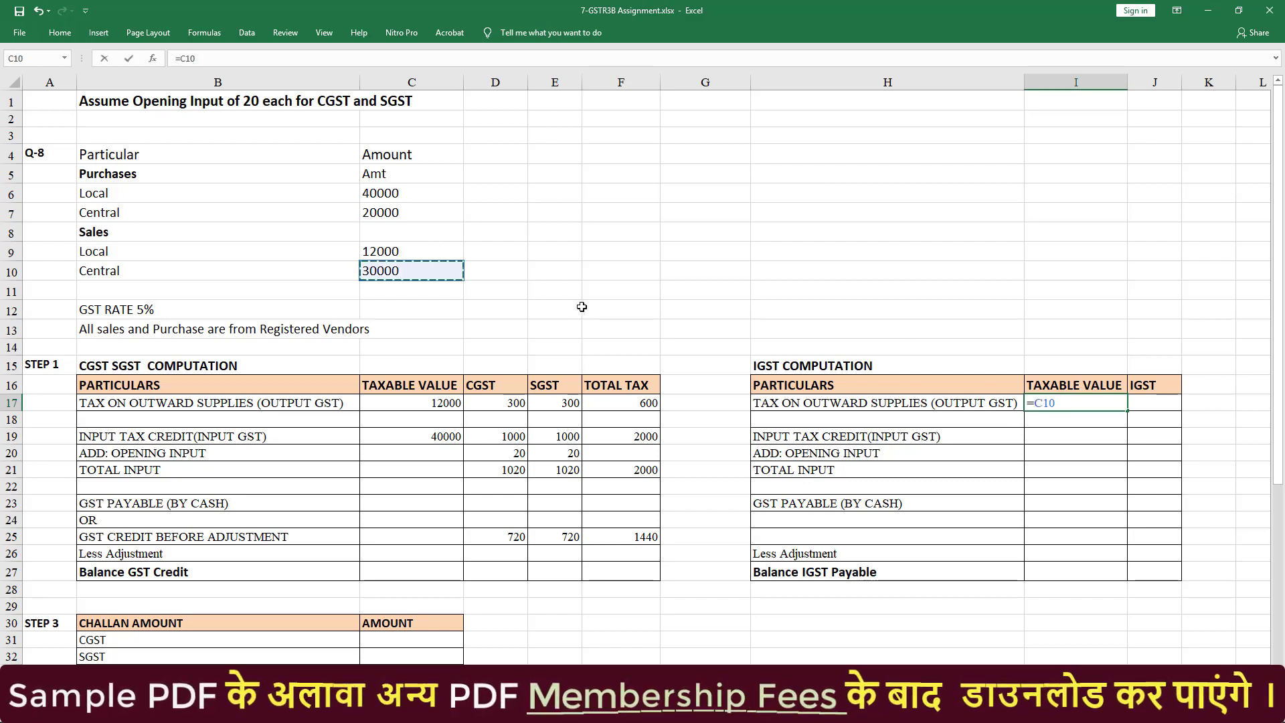
key(Return)
key(Down)
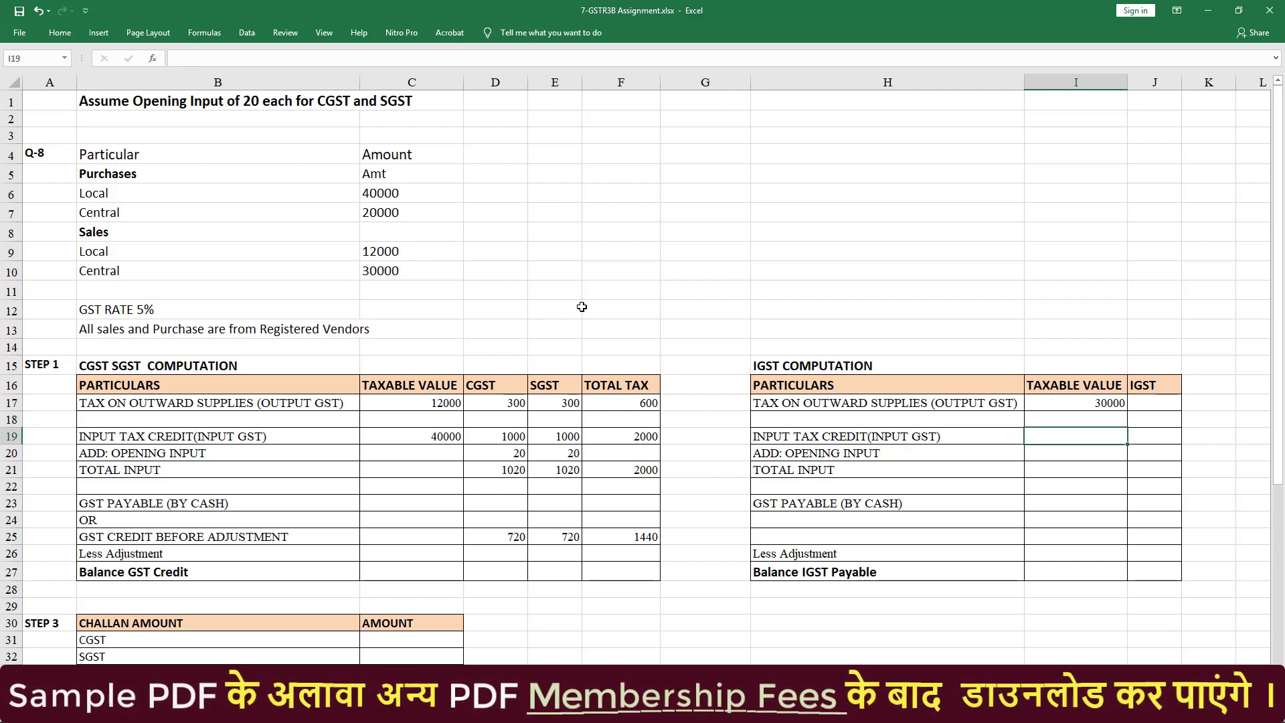
text(=)
click(377, 215)
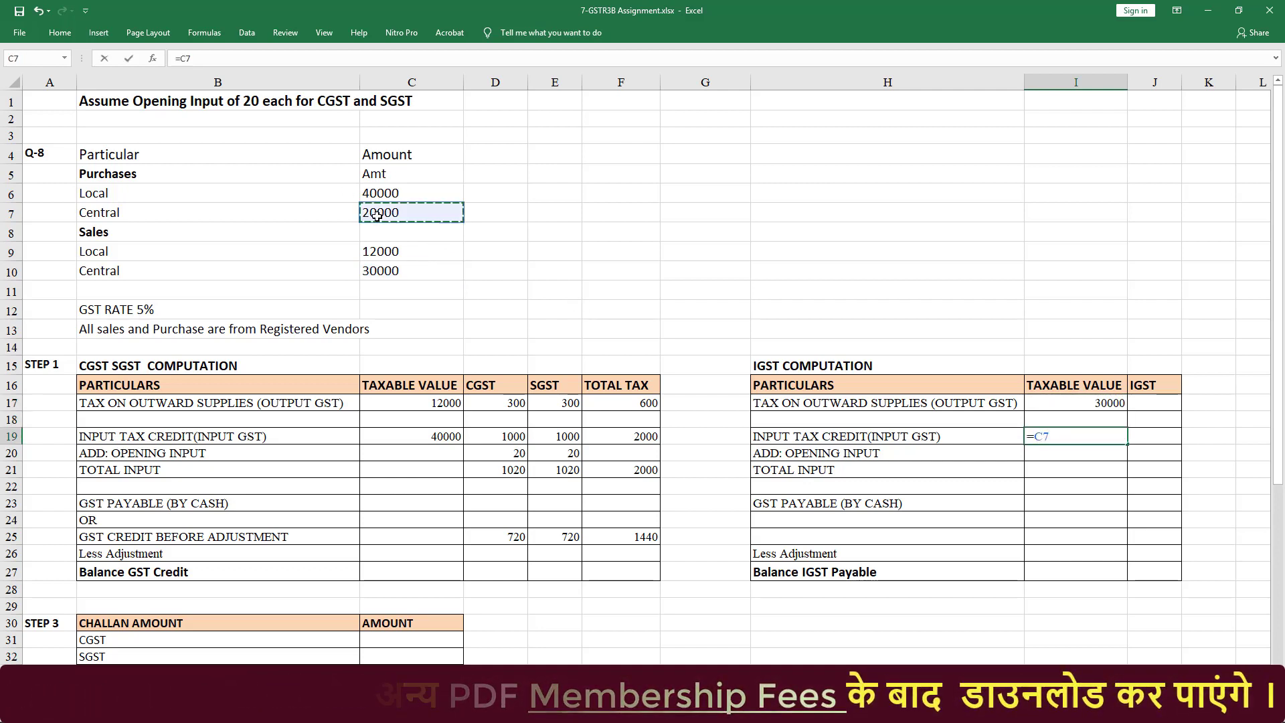
key(Return)
Step: Calculate IGST on outward supplies as 5% of the taxable value (=I17*5%)
key(Right)
key(Up)
key(Up)
key(Up)
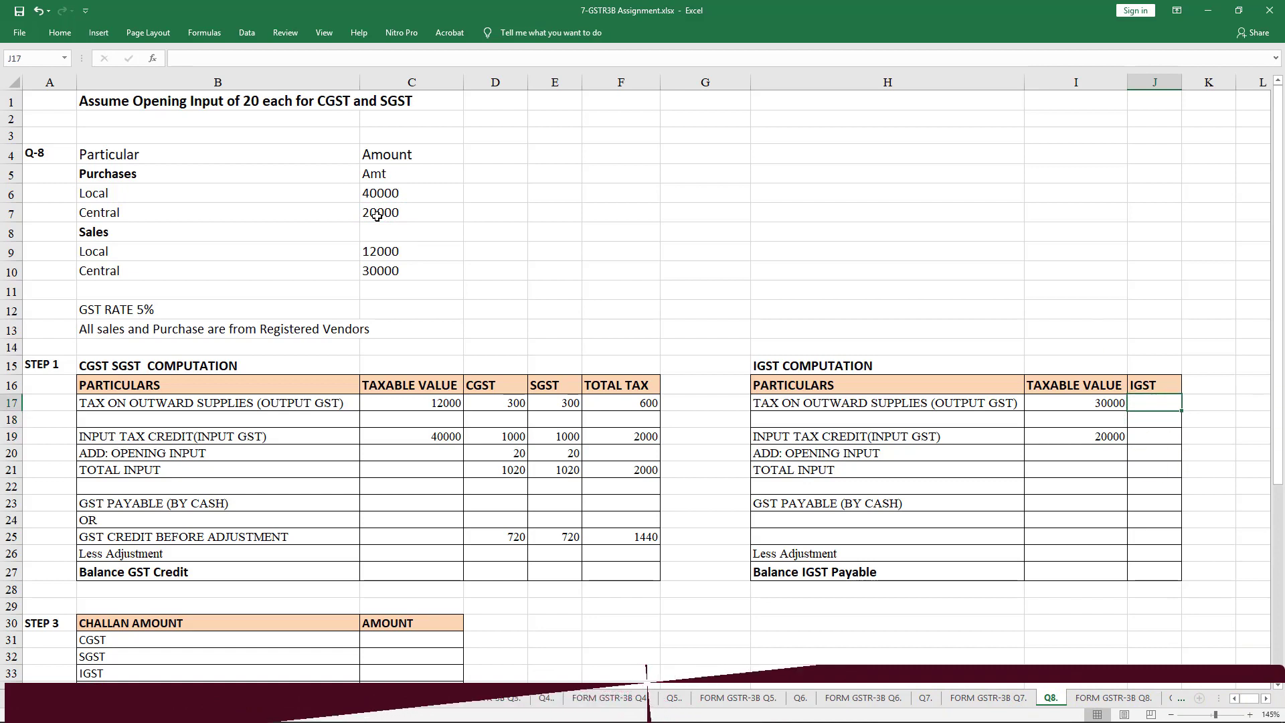
text(=)
key(Left)
text(*5%)
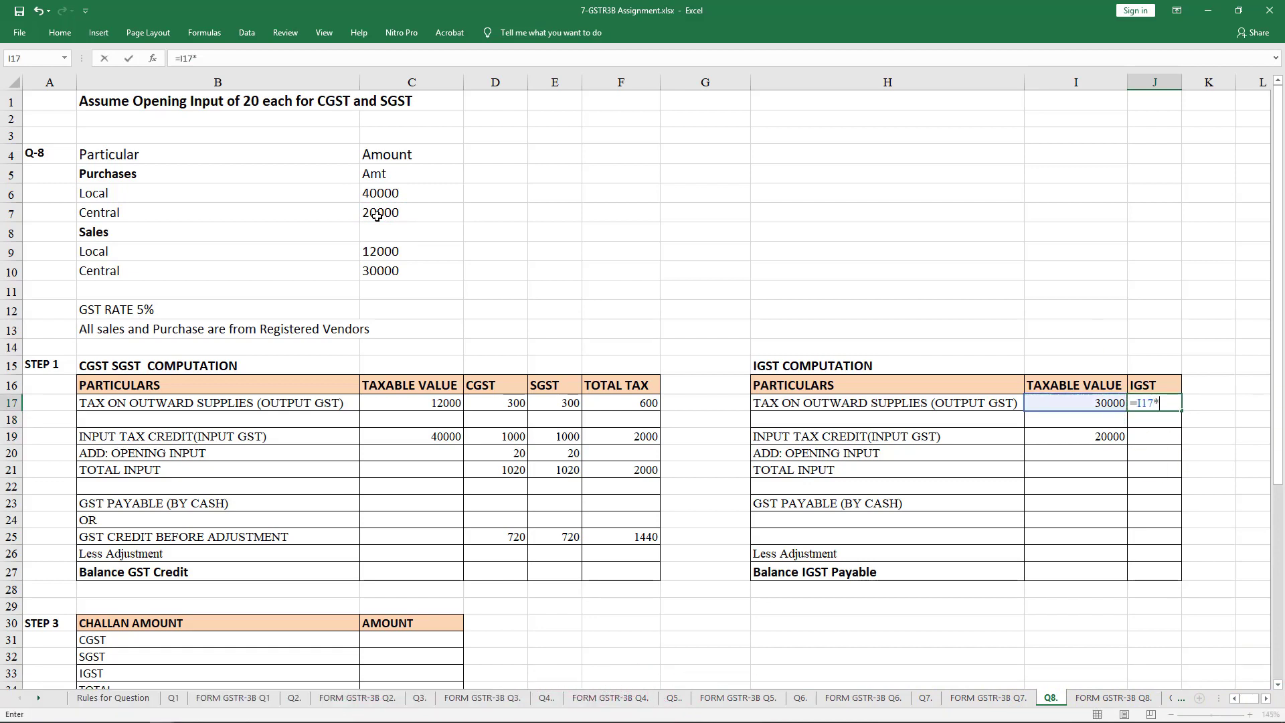
key(ctrl+Return)
Step: Calculate the input tax credit IGST as 5% of the taxable value (=I19*5%)
key(Down)
key(Down)
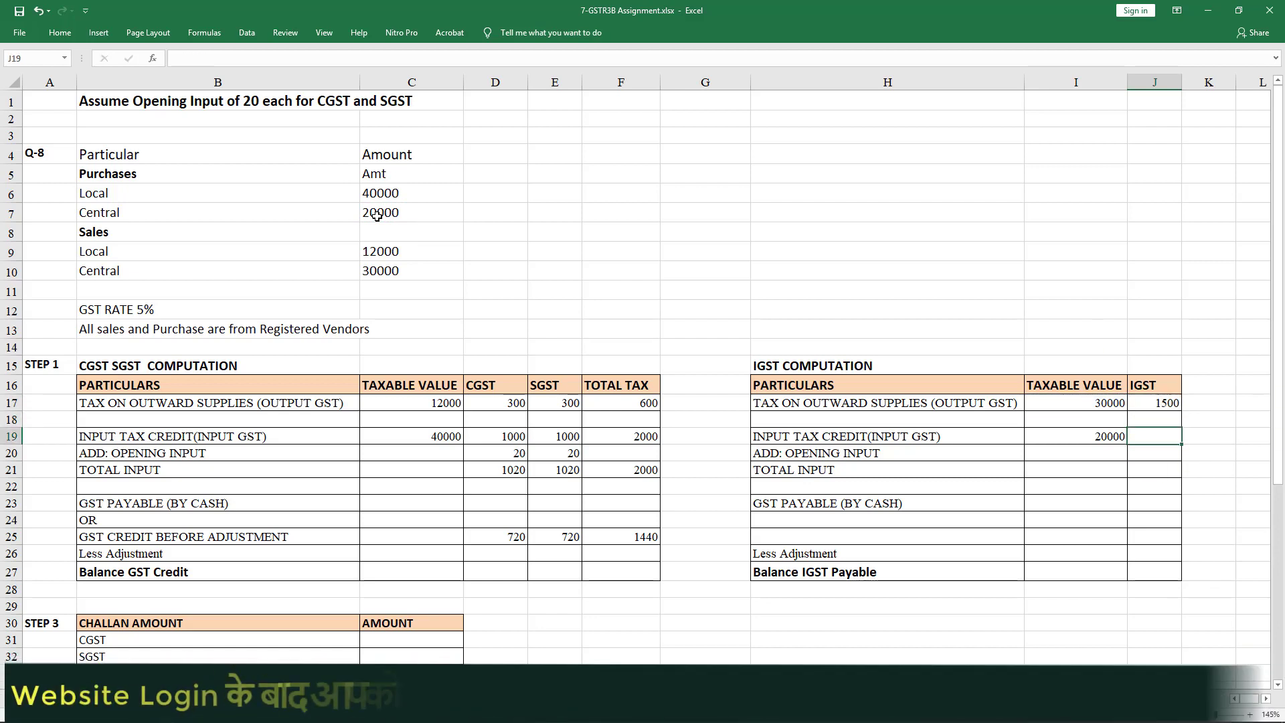
text(=)
key(Left)
text(*)
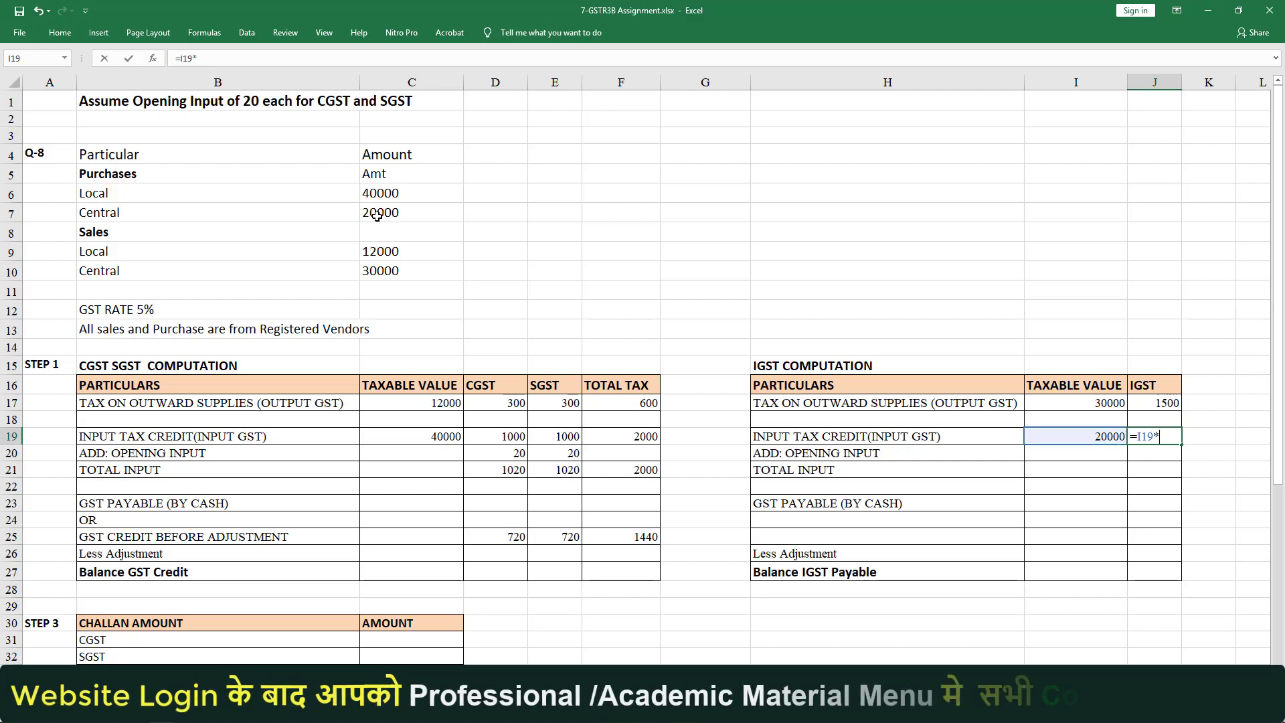
text(5%)
key(Return)
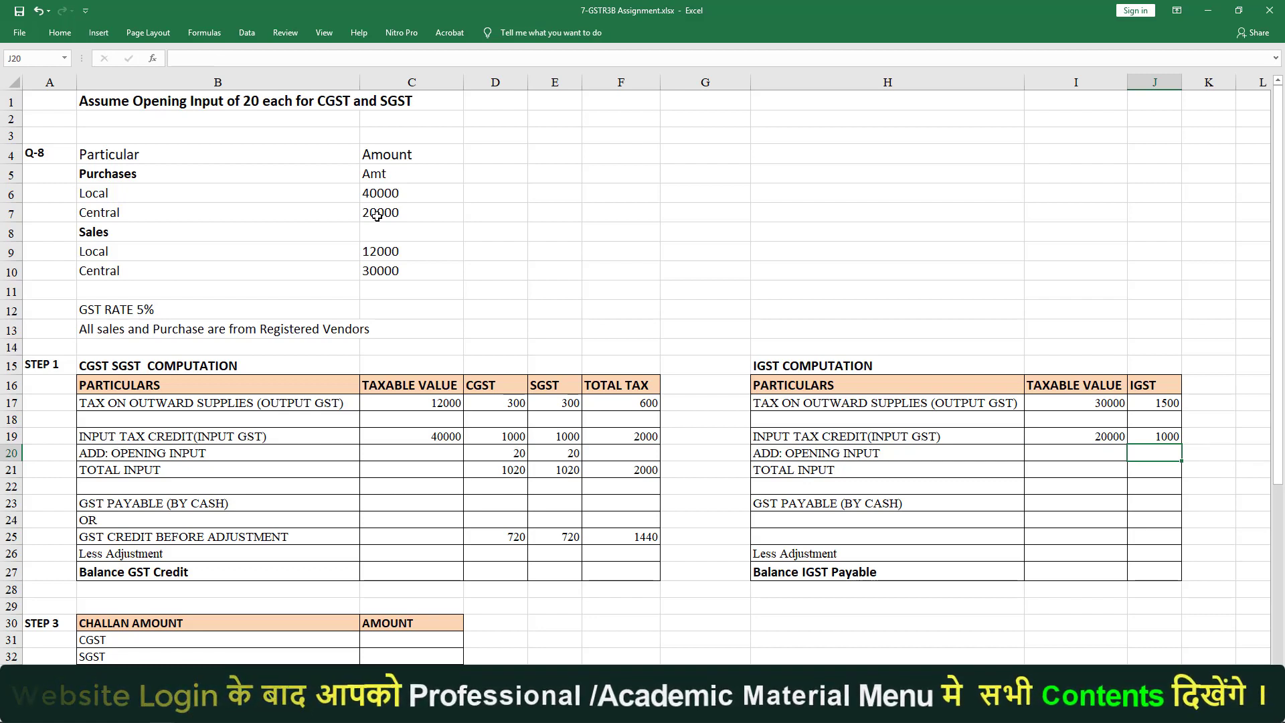
Step: Enter an IGST opening input of 0 and sum input tax credit and opening input in the Total Input row
text(0)
key(Return)
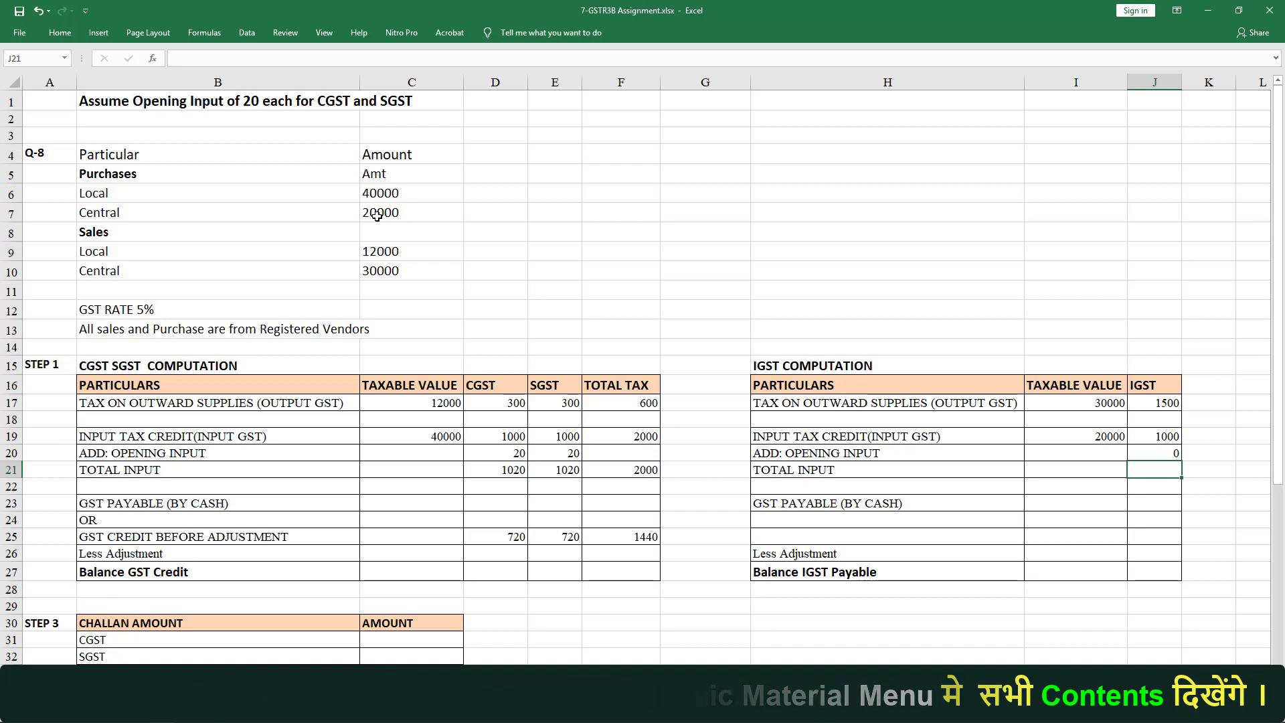
key(alt+equal)
key(Return)
Step: Calculate the IGST payable by cash as output tax minus total input (=J17-J21)
key(Down)
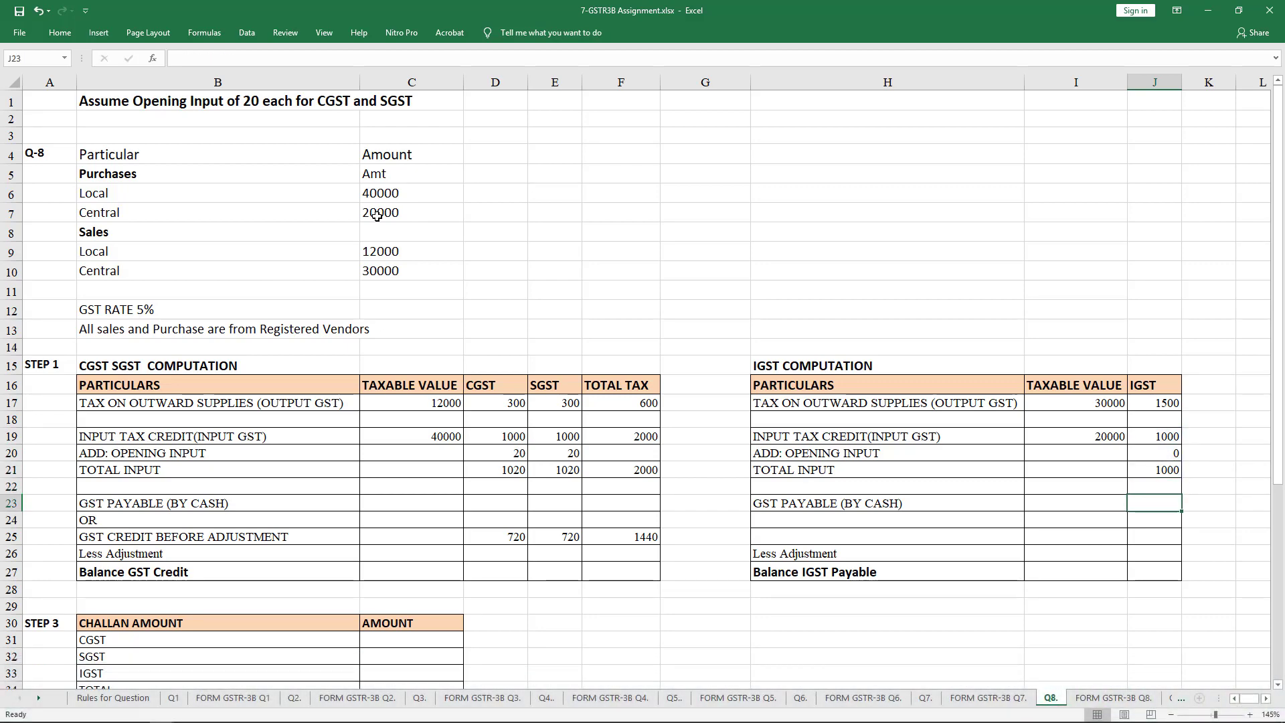
text(=)
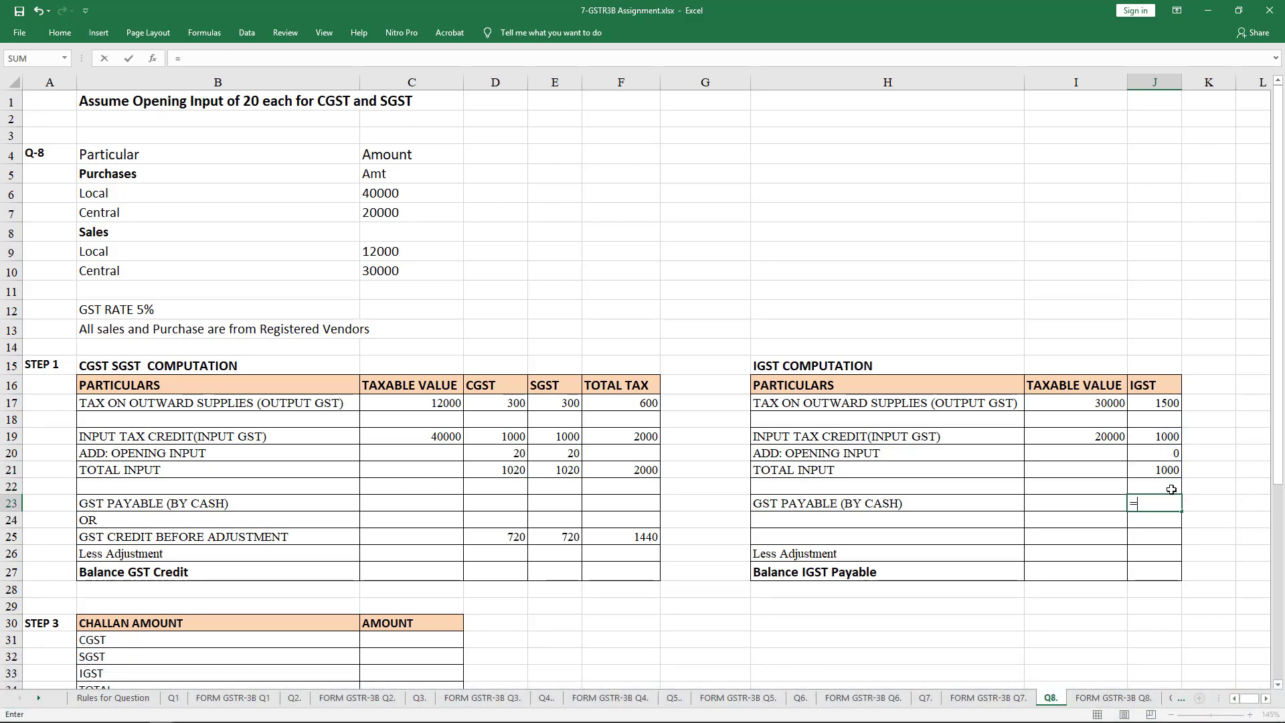
click(1169, 404)
text(-)
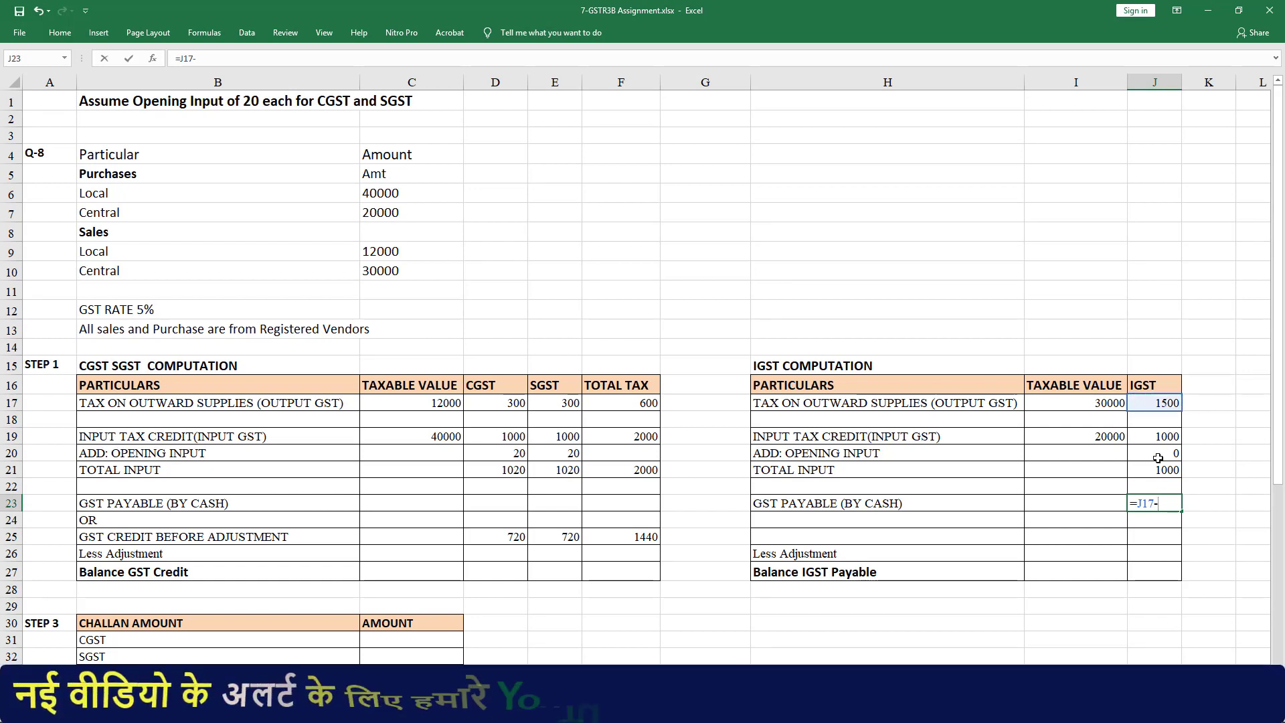
click(1162, 470)
key(Return)
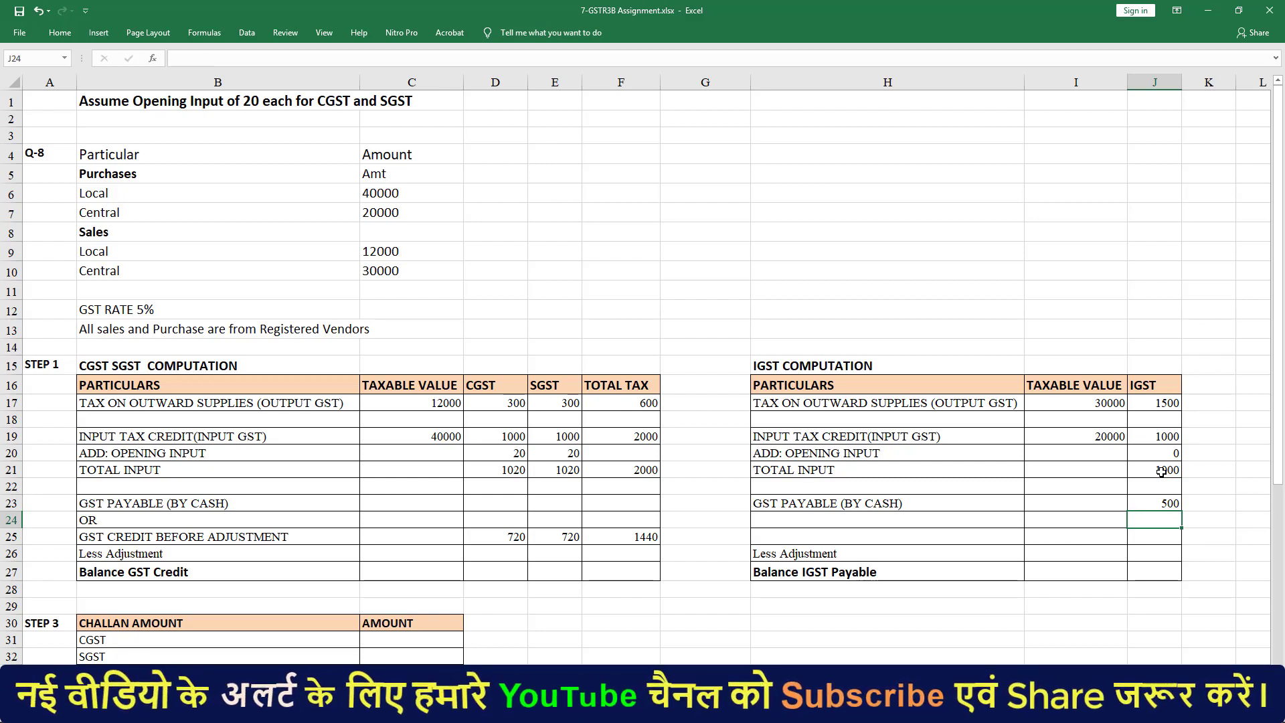
Step: Enter 500 as the Less Adjustment amount in the IGST computation
key(Down)
key(Down)
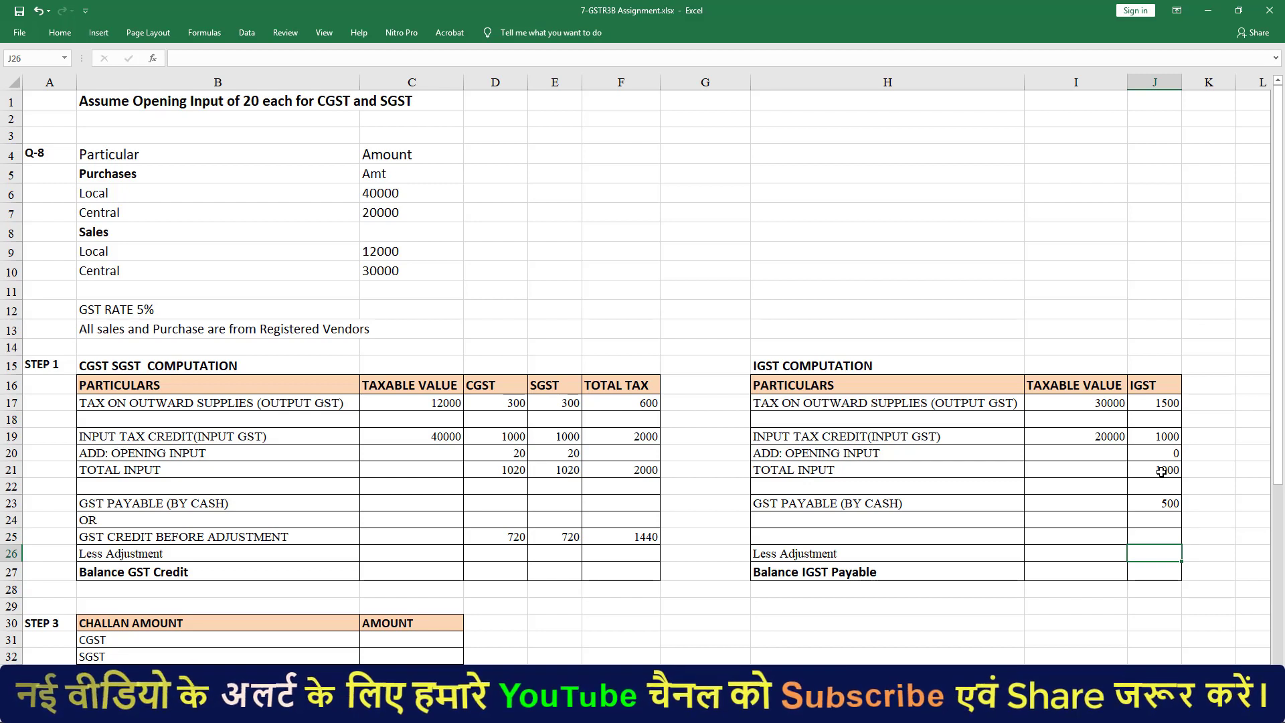
text(500)
key(Return)
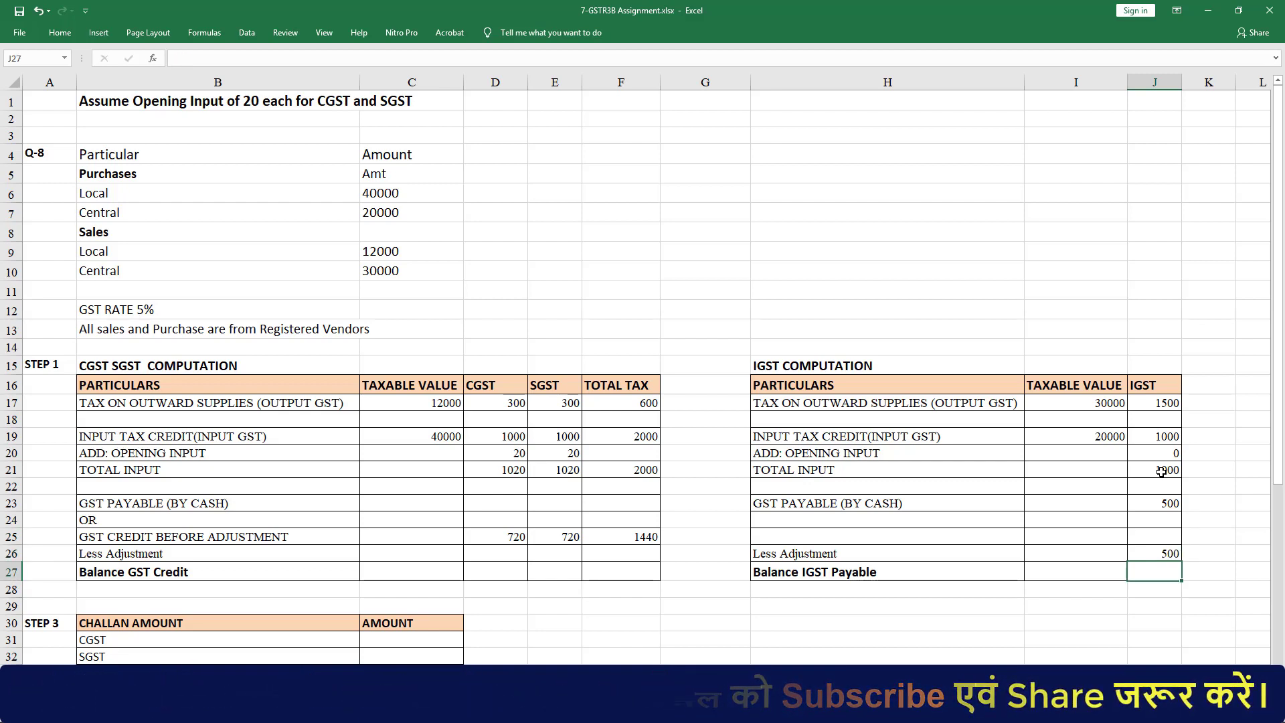
Step: Calculate the Balance IGST Payable as GST payable minus adjustment (=J23-J26)
text(=)
click(1165, 504)
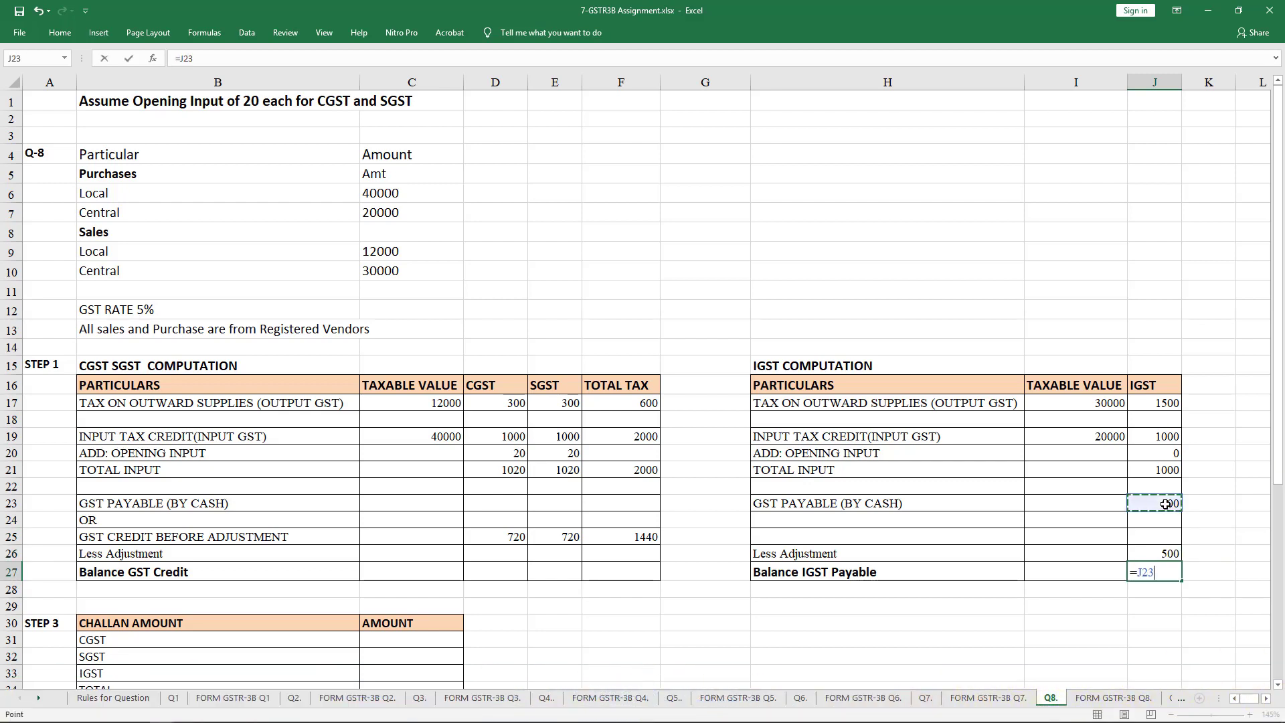
text(-)
click(1157, 547)
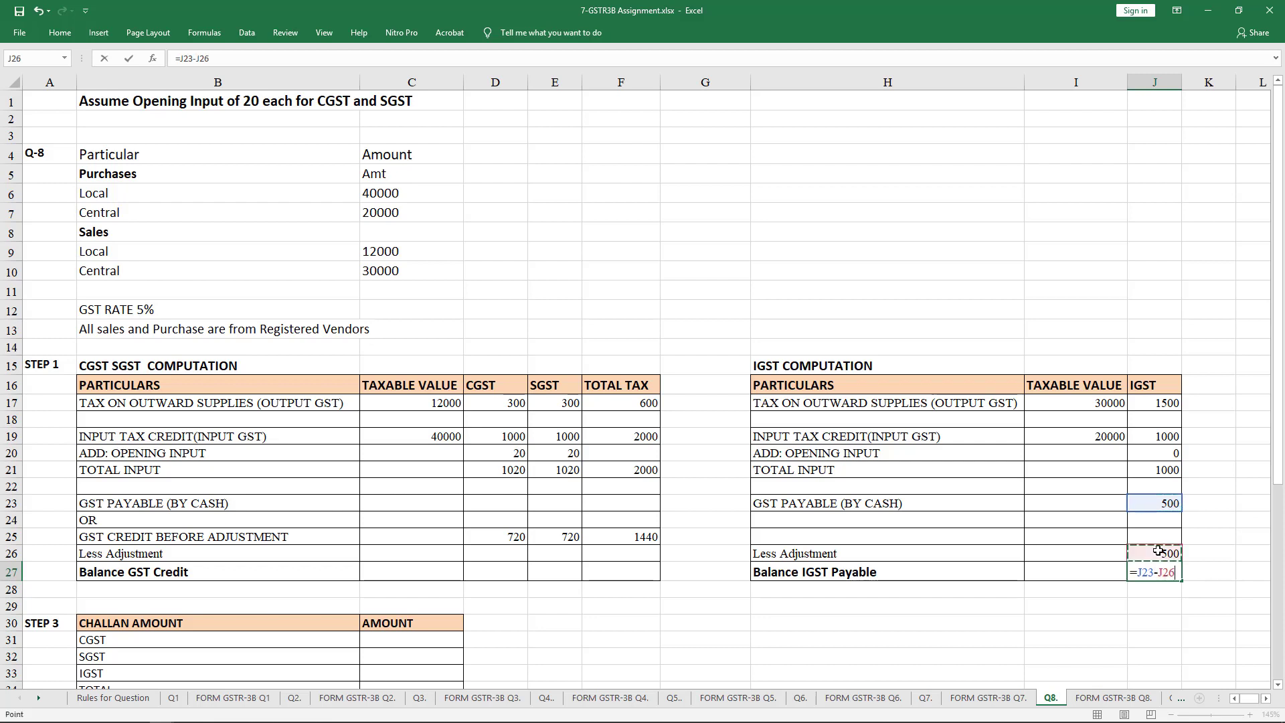
key(Return)
key(Up)
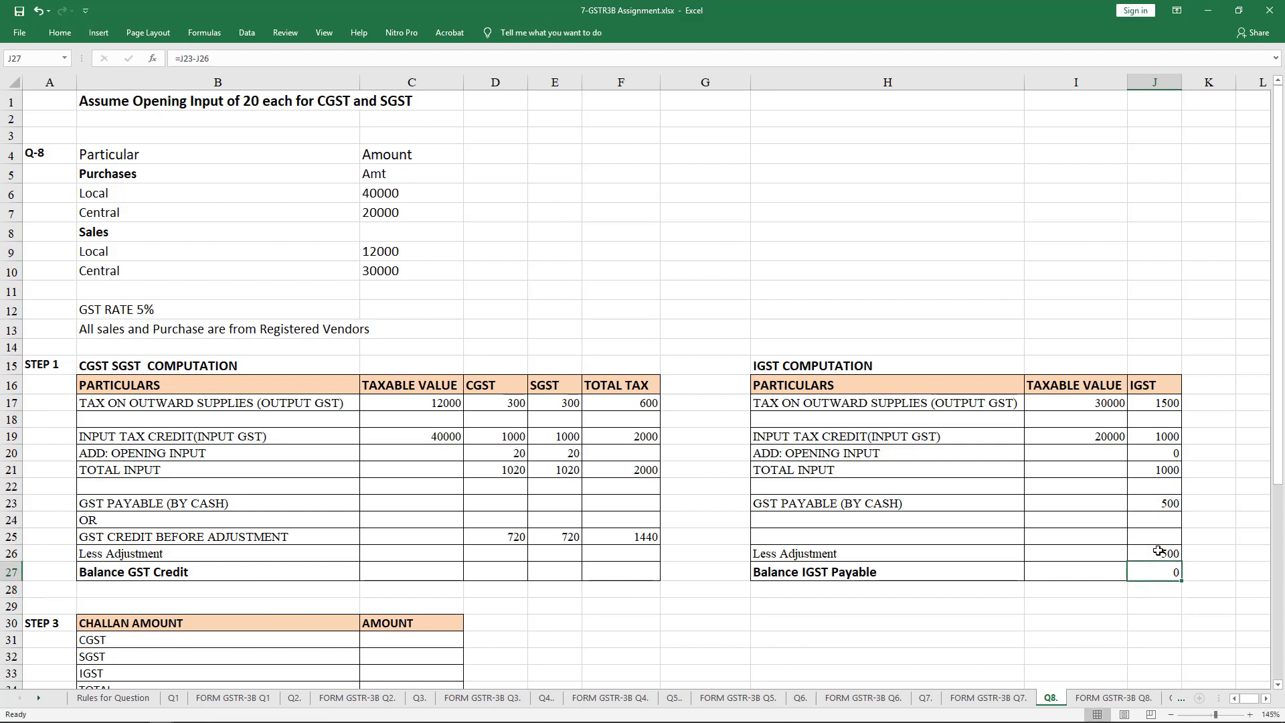
Step: Enter a CGST adjustment of 500 and calculate the CGST Balance GST Credit as credit minus adjustment (=D25-D26)
click(511, 549)
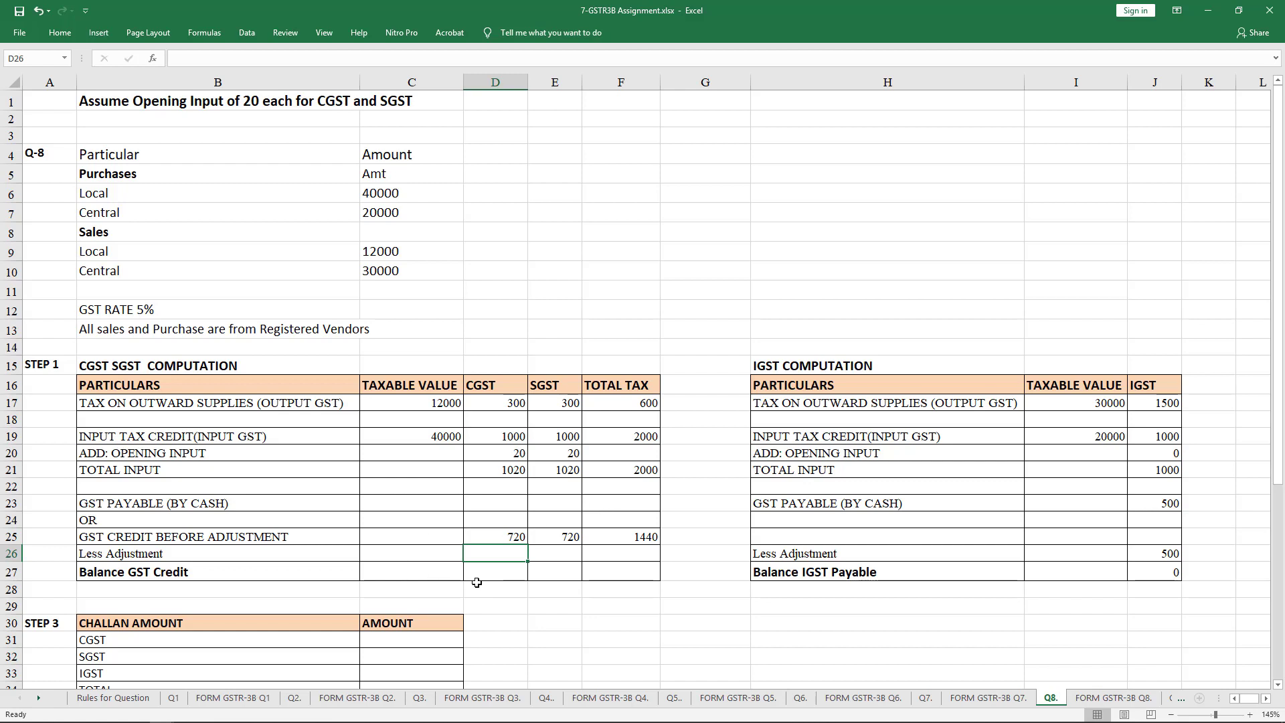
text(500)
key(Return)
text(=)
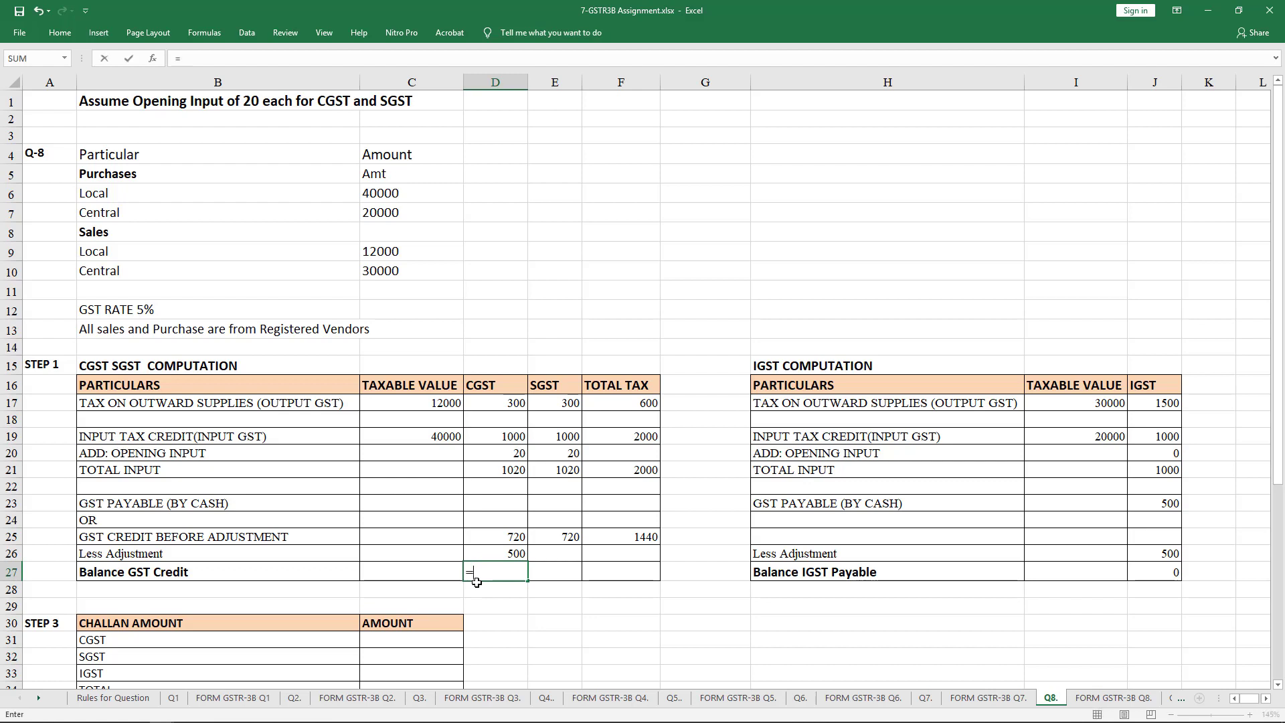
key(Up)
key(Up)
text(-)
key(Up)
key(Return)
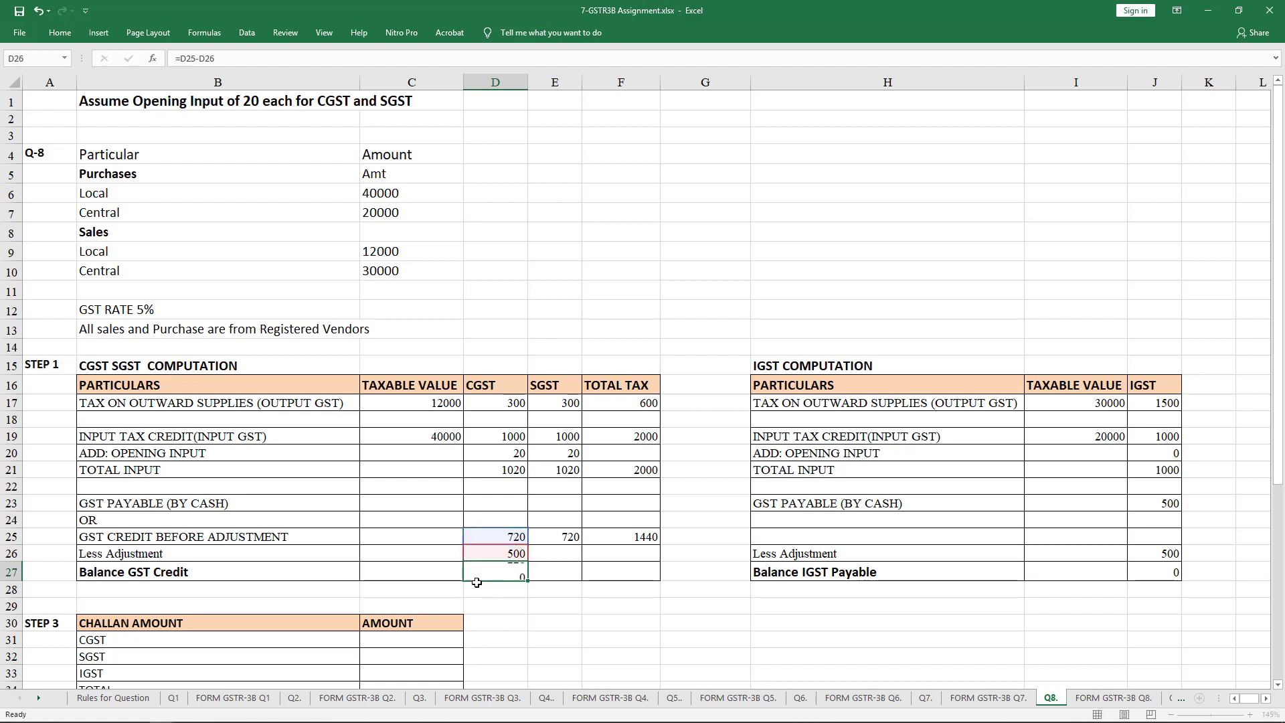
Step: Enter an SGST adjustment of 0 and an SGST Balance GST Credit of 720
key(Right)
key(Up)
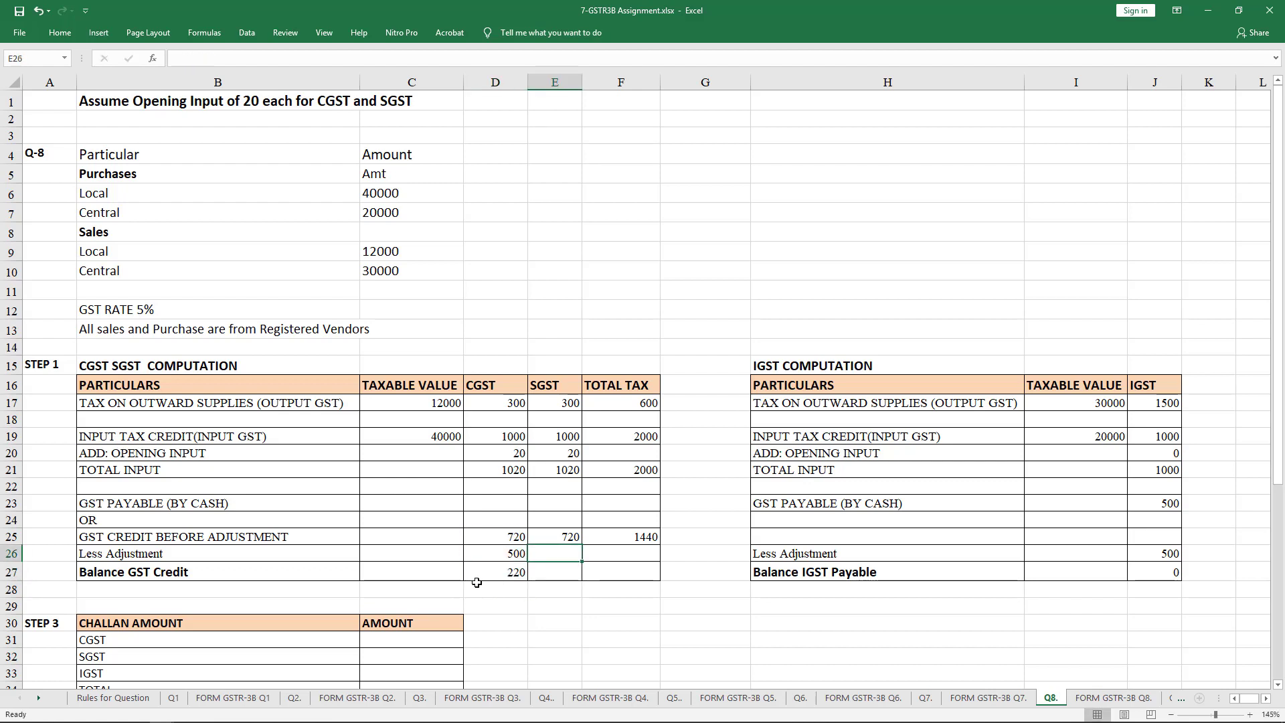
text(0)
key(Return)
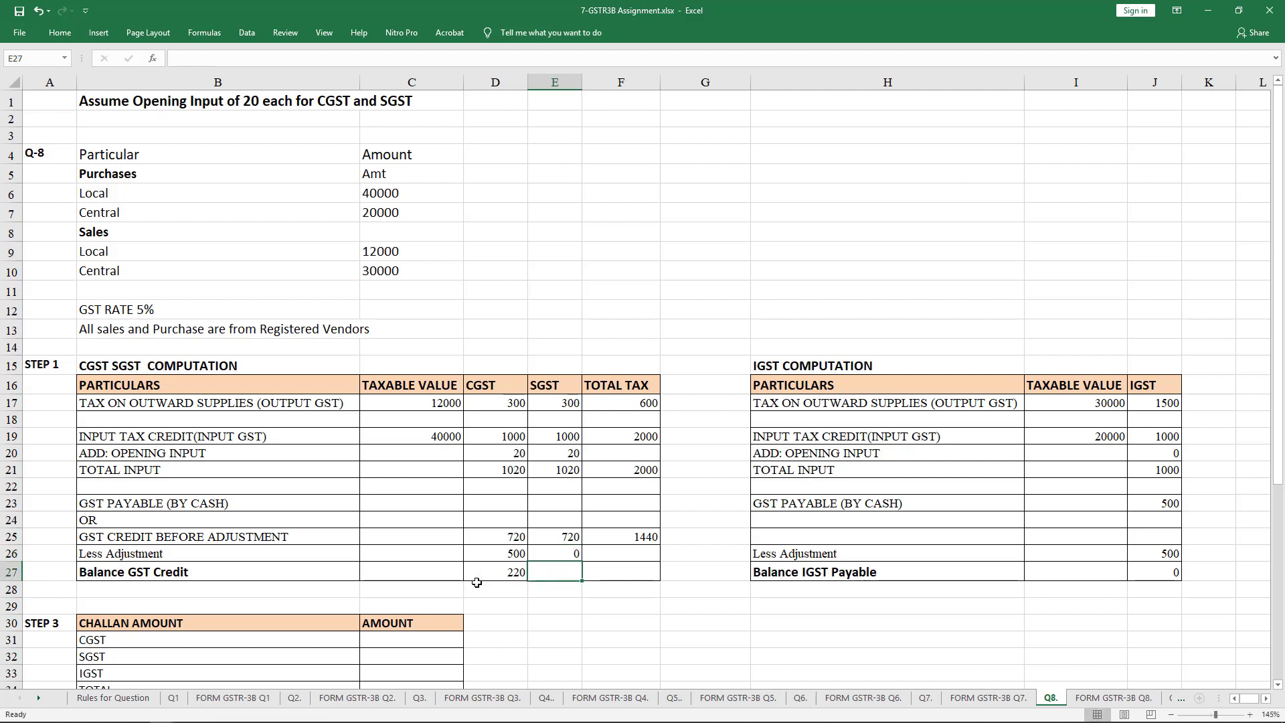
text(720)
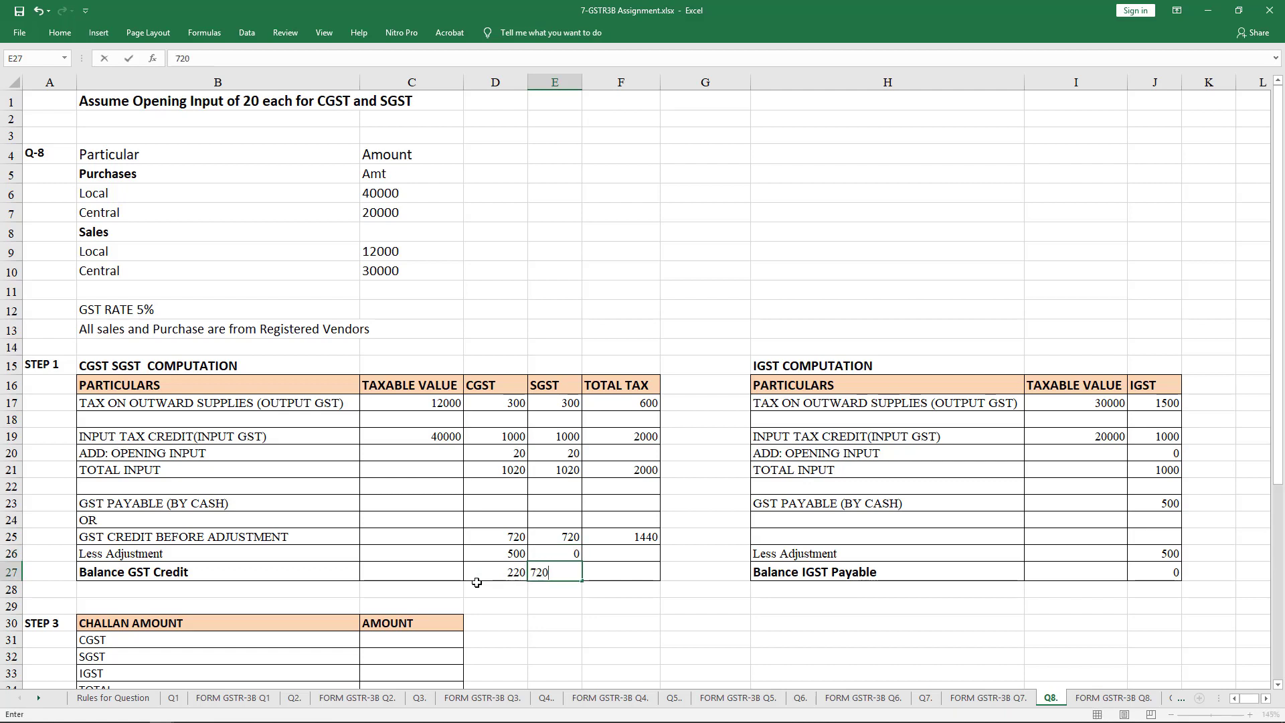
key(Tab)
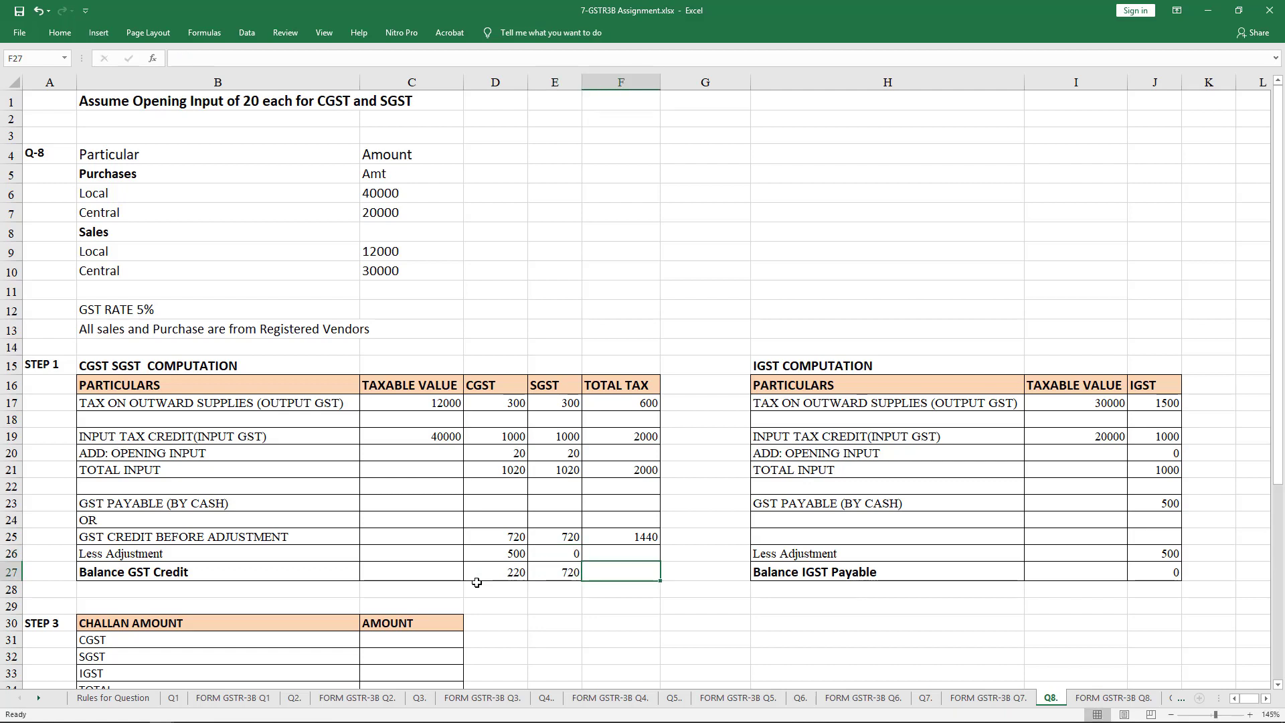
Step: Sum the CGST and SGST balance credits into the Total Tax cell of the Balance GST Credit row
key(alt+equal)
key(Return)
key(Up)
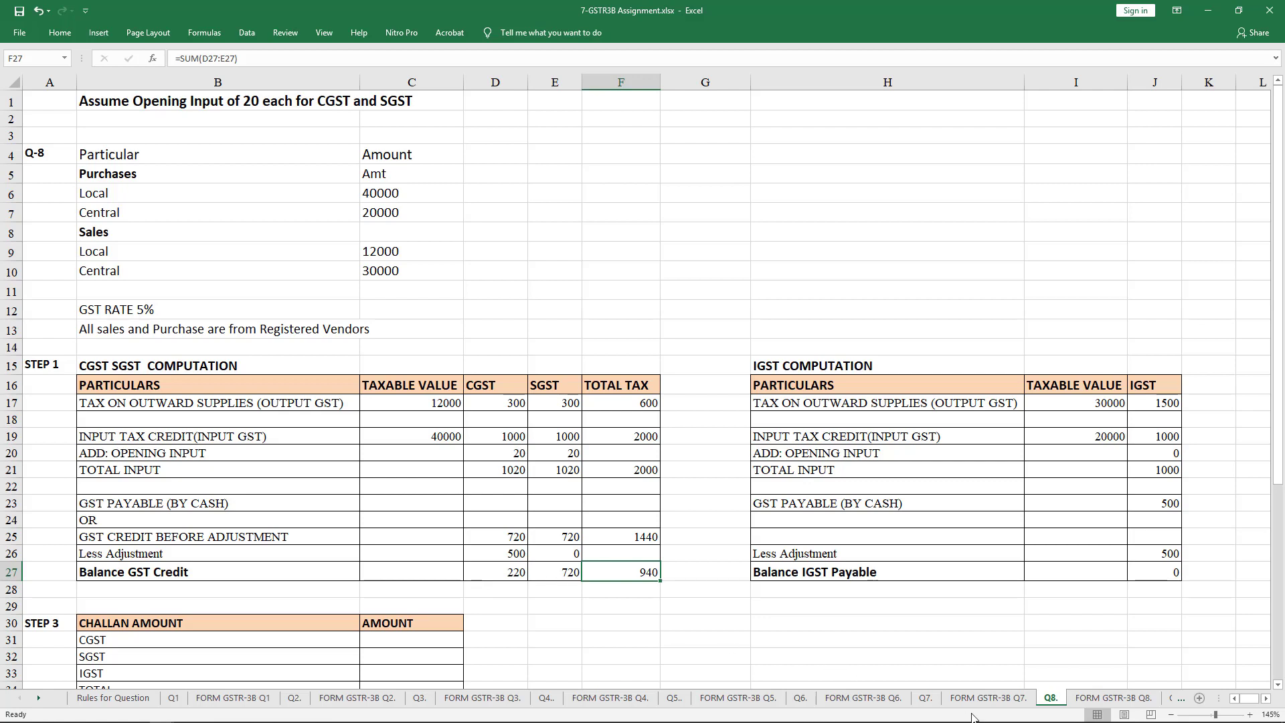
Step: Enter 42000 on the FORM GSTR-3B Q8 sheet as the total taxable value of 3.1 (a) outward taxable supplies
click(1114, 697)
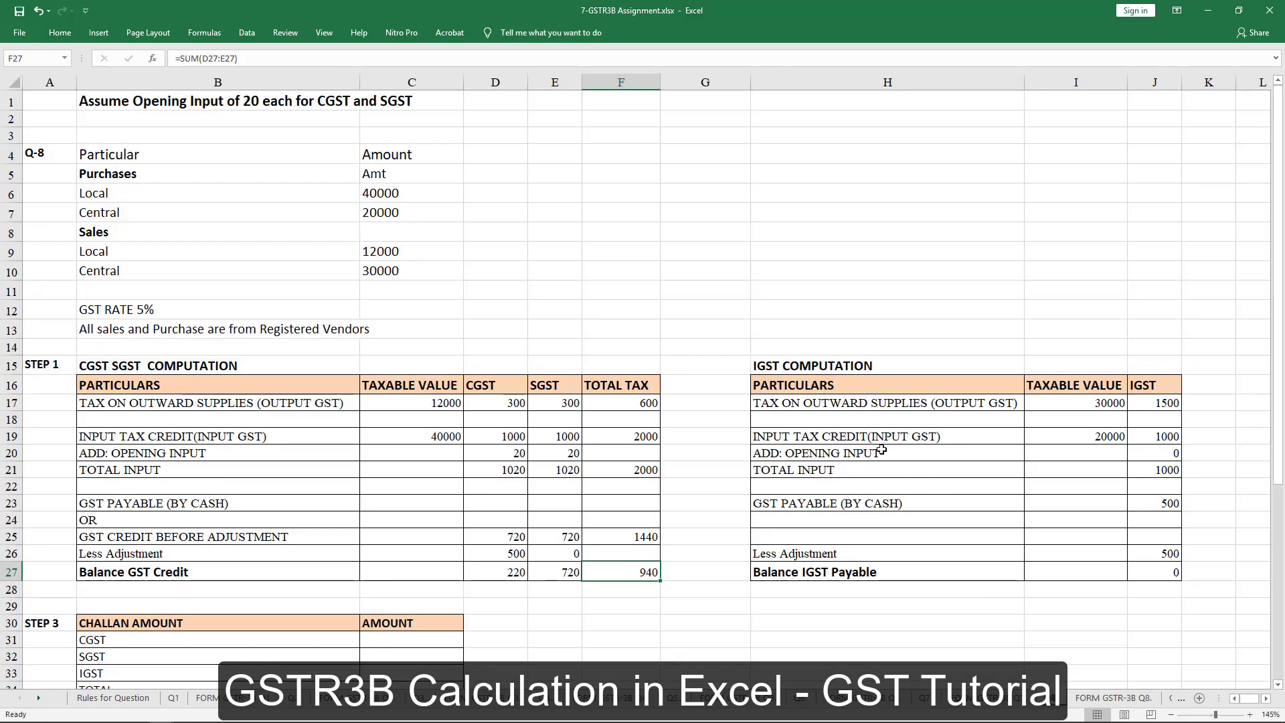
click(1074, 403)
click(439, 402)
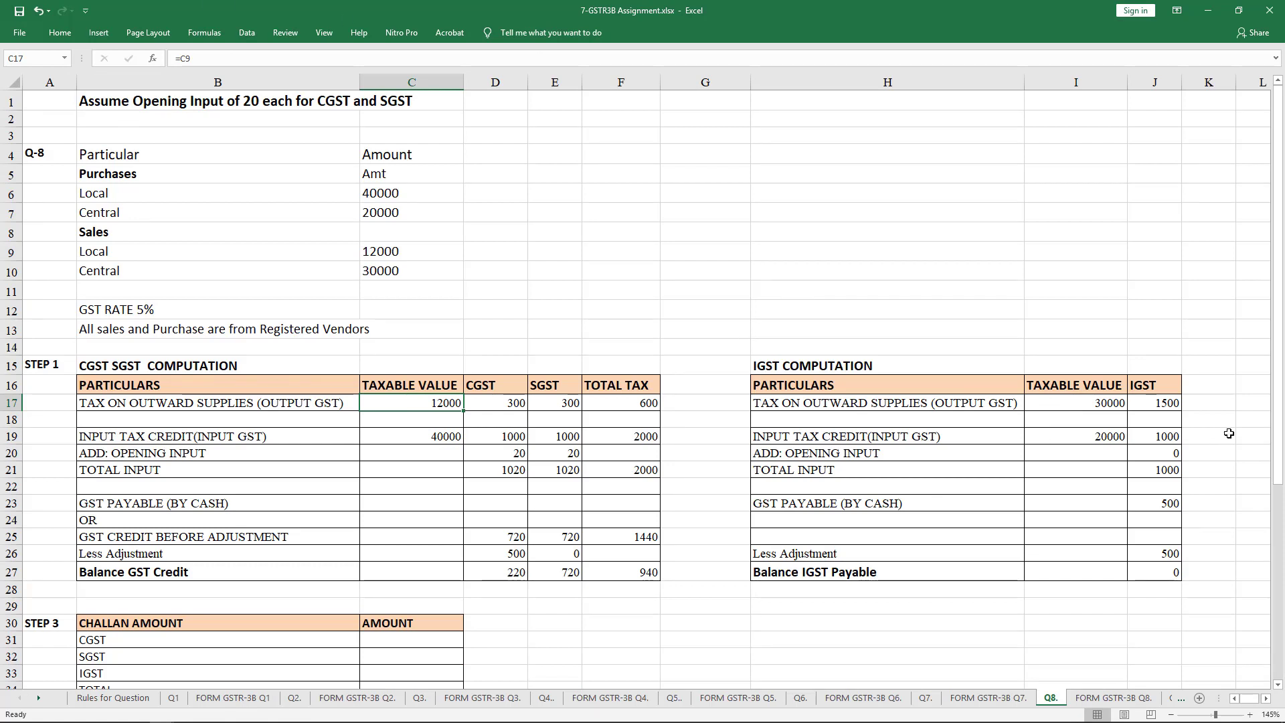
click(1155, 405)
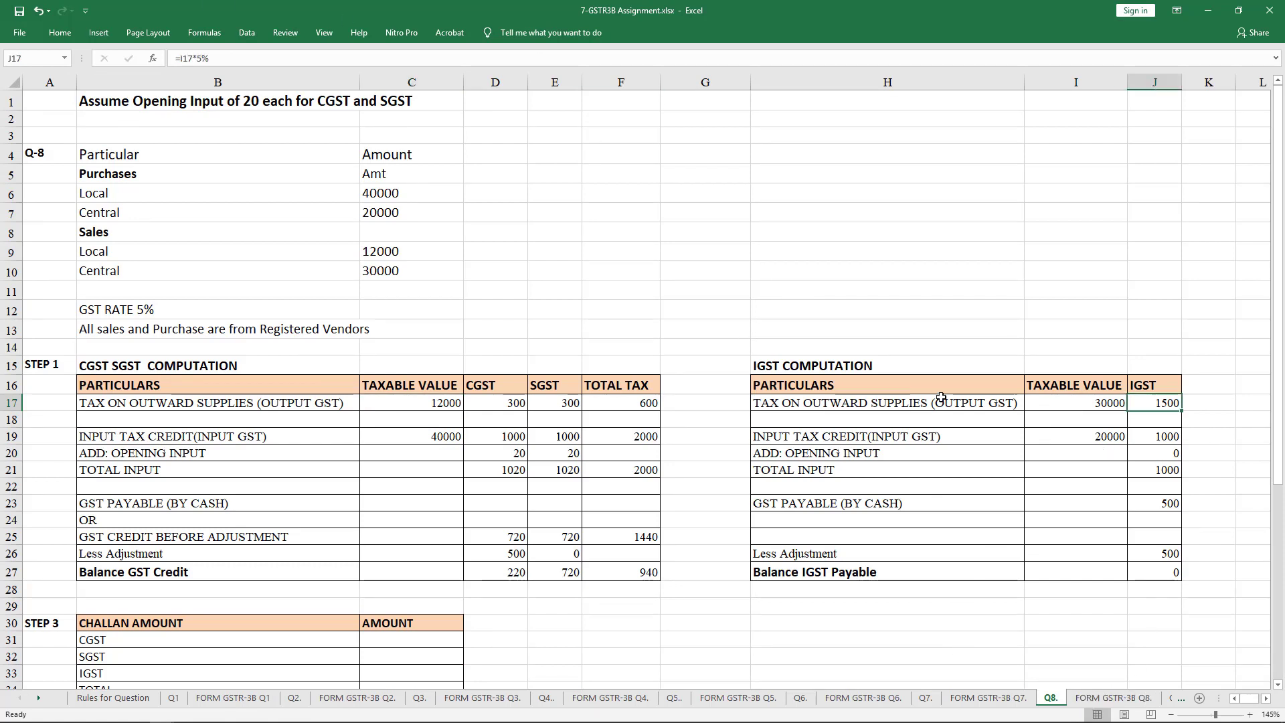
click(1114, 698)
text(42000)
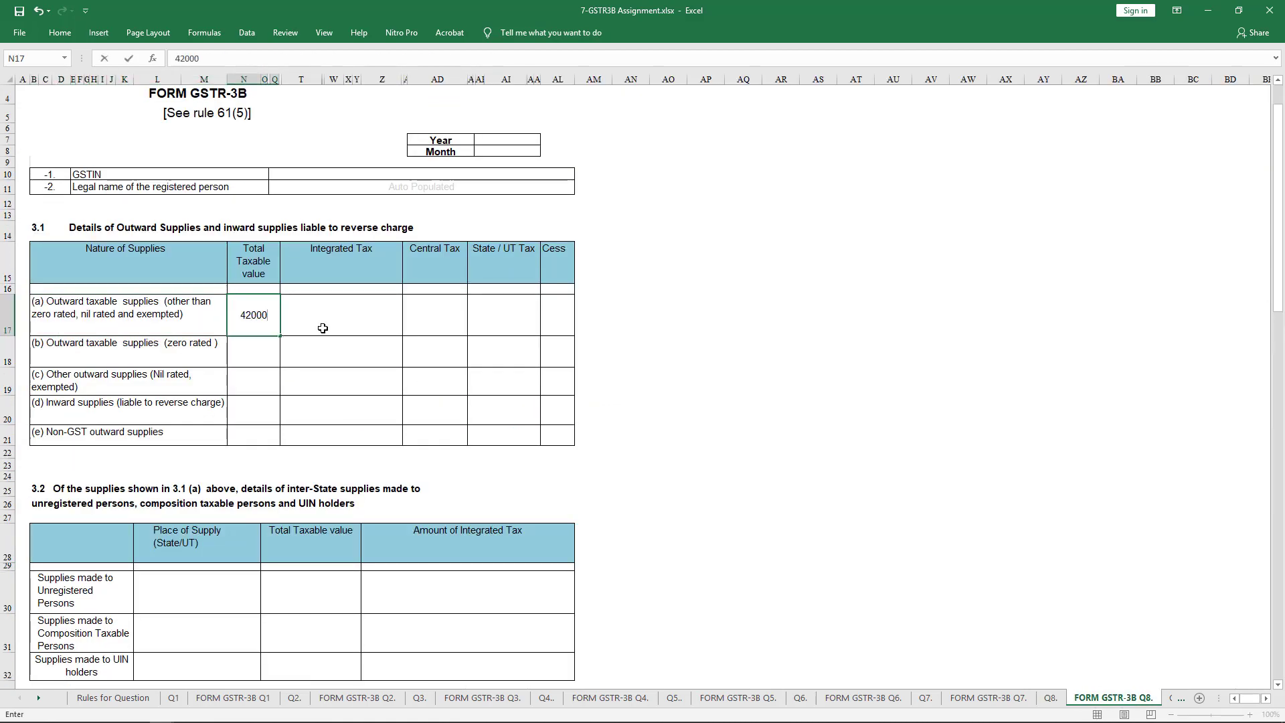
click(322, 328)
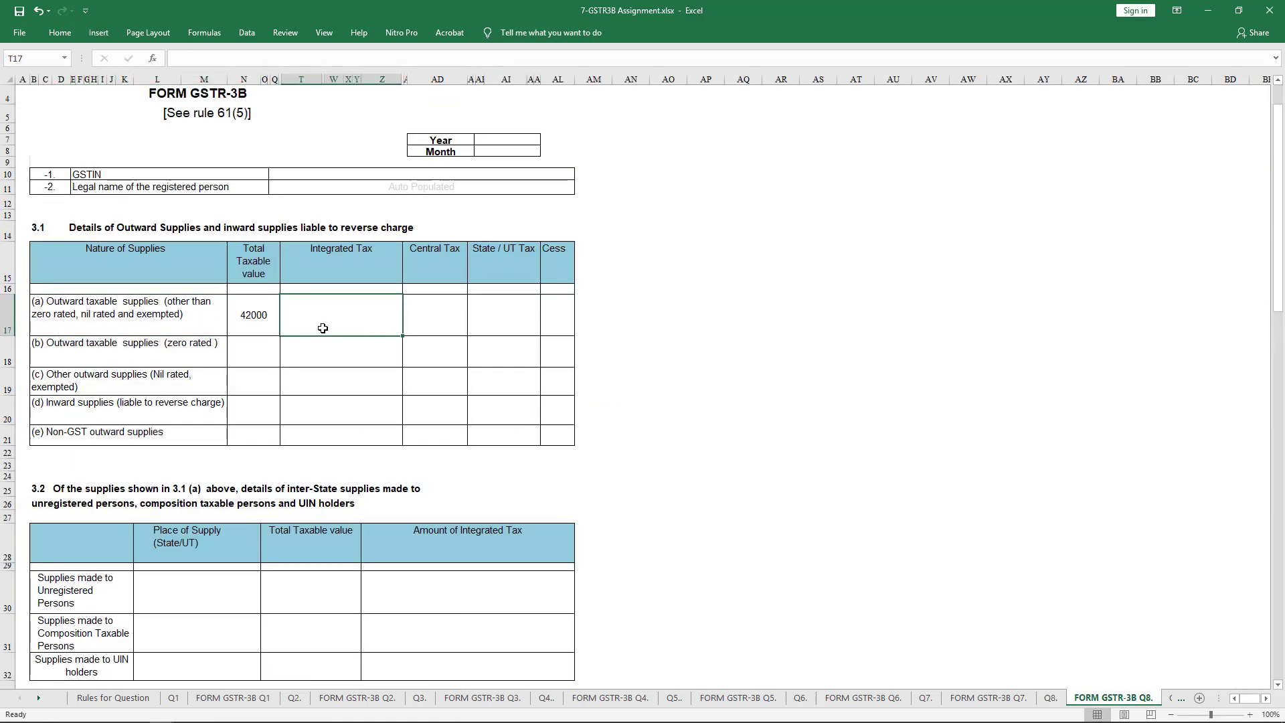
Step: Complete row 3.1 (a) outward taxable supplies with Integrated Tax 1500, Central Tax 300 and State/UT Tax 300
text(1500)
key(Tab)
text(3)
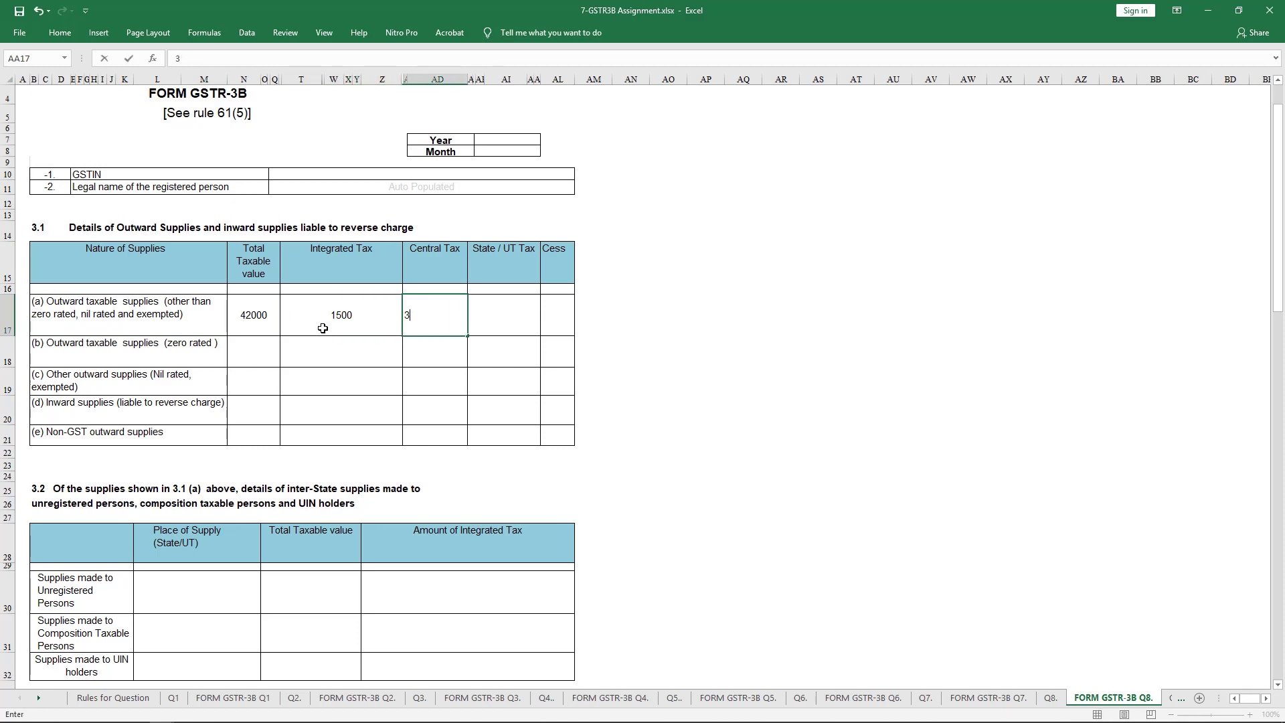
text(00)
key(Tab)
text(300)
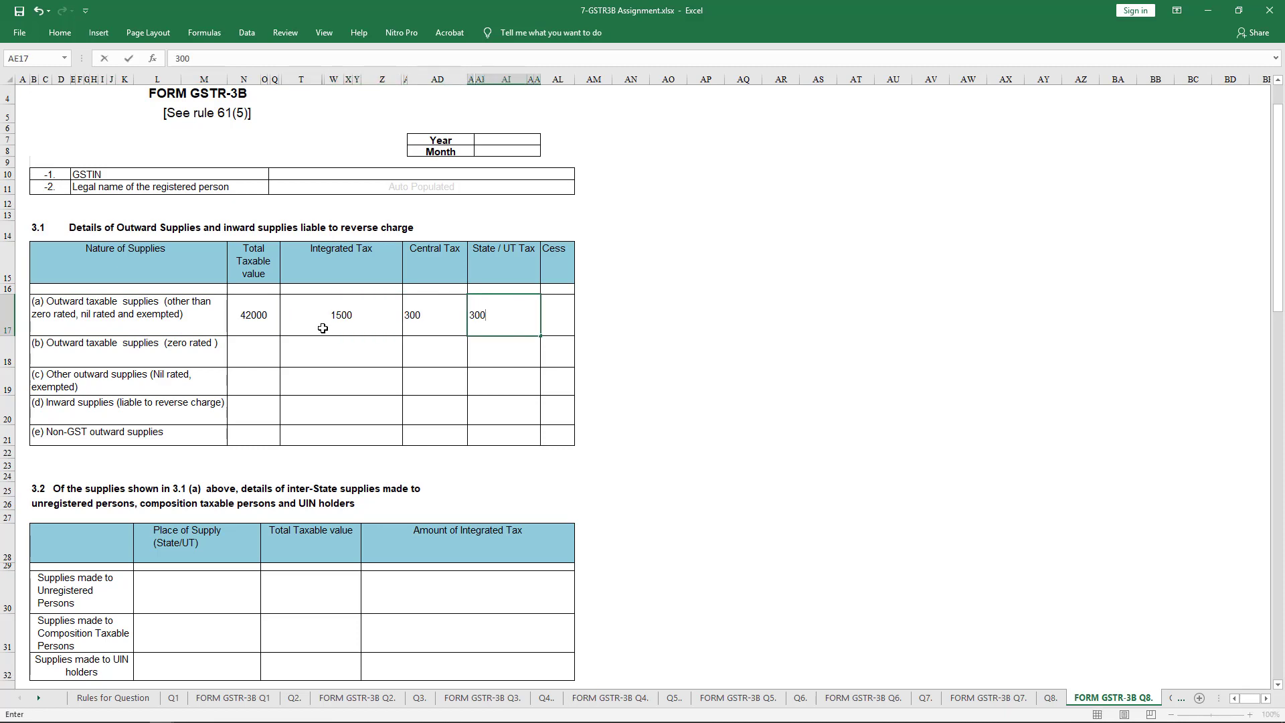
key(Return)
Step: Check the input tax credit figures on the Q8 sheet and enter 1000 each for Integrated, Central and State/UT Tax under (5) All other ITC
key(ctrl+Page_Up)
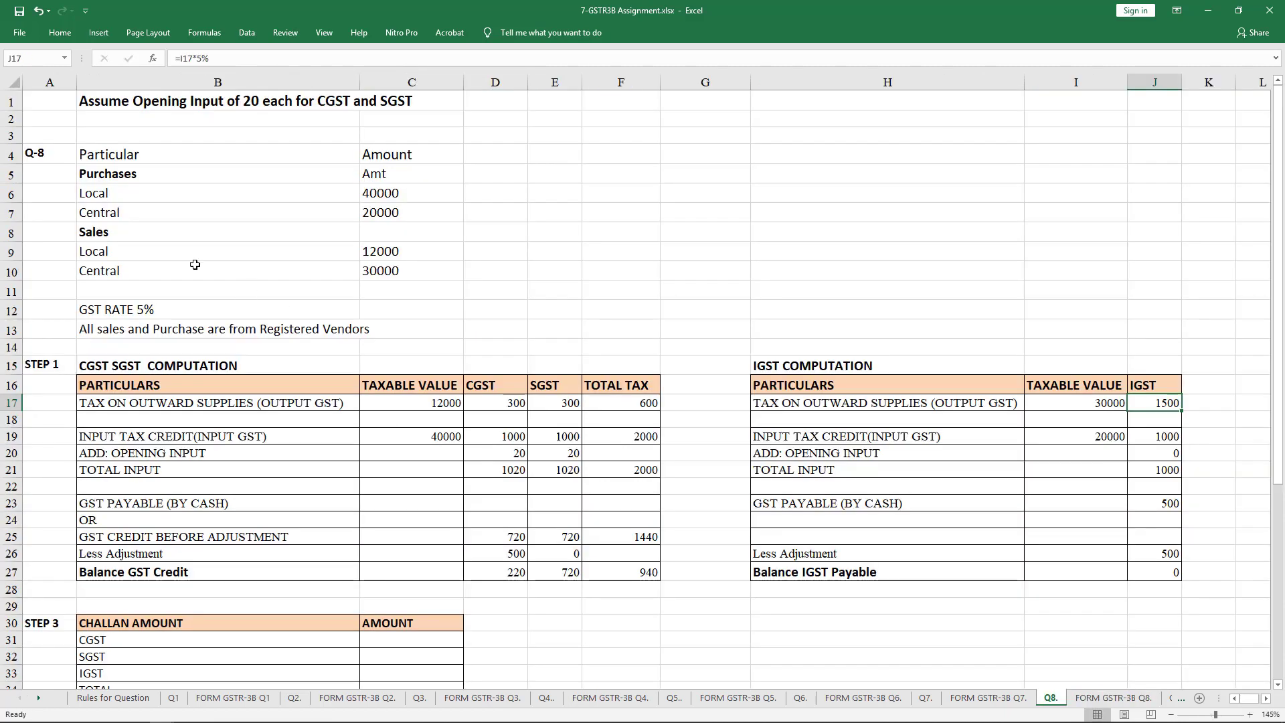
click(508, 472)
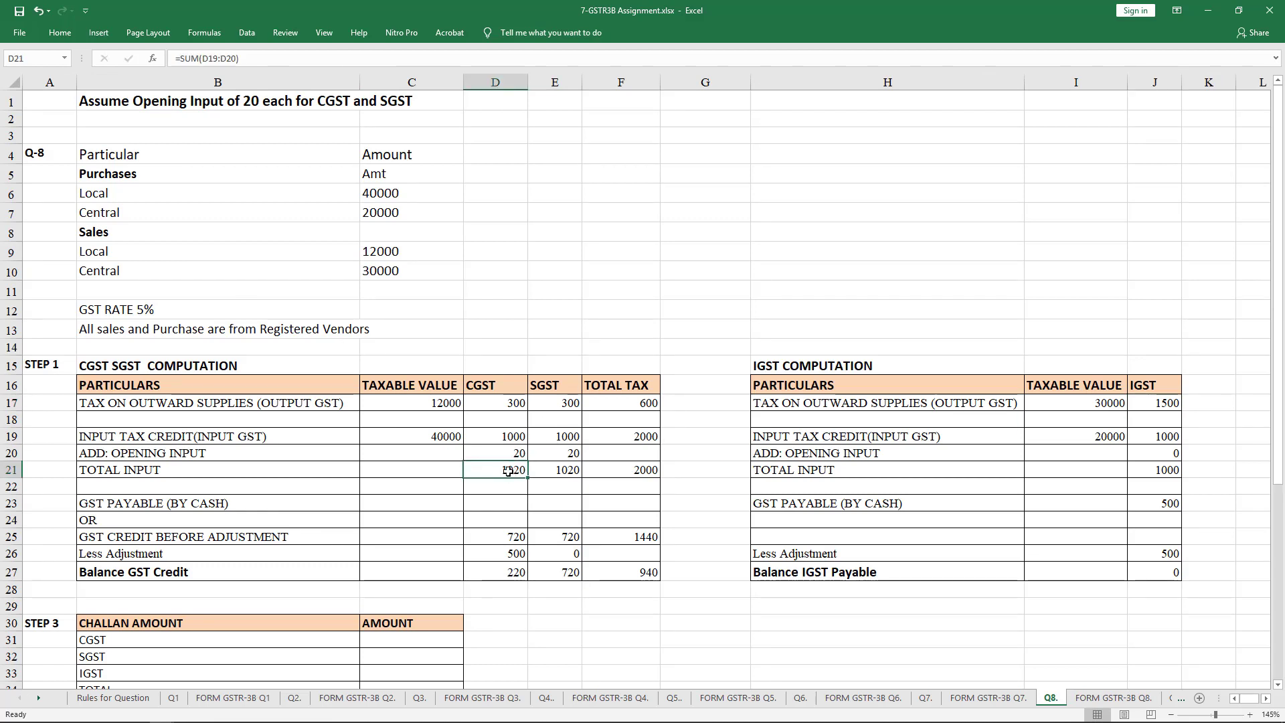
click(515, 436)
click(548, 436)
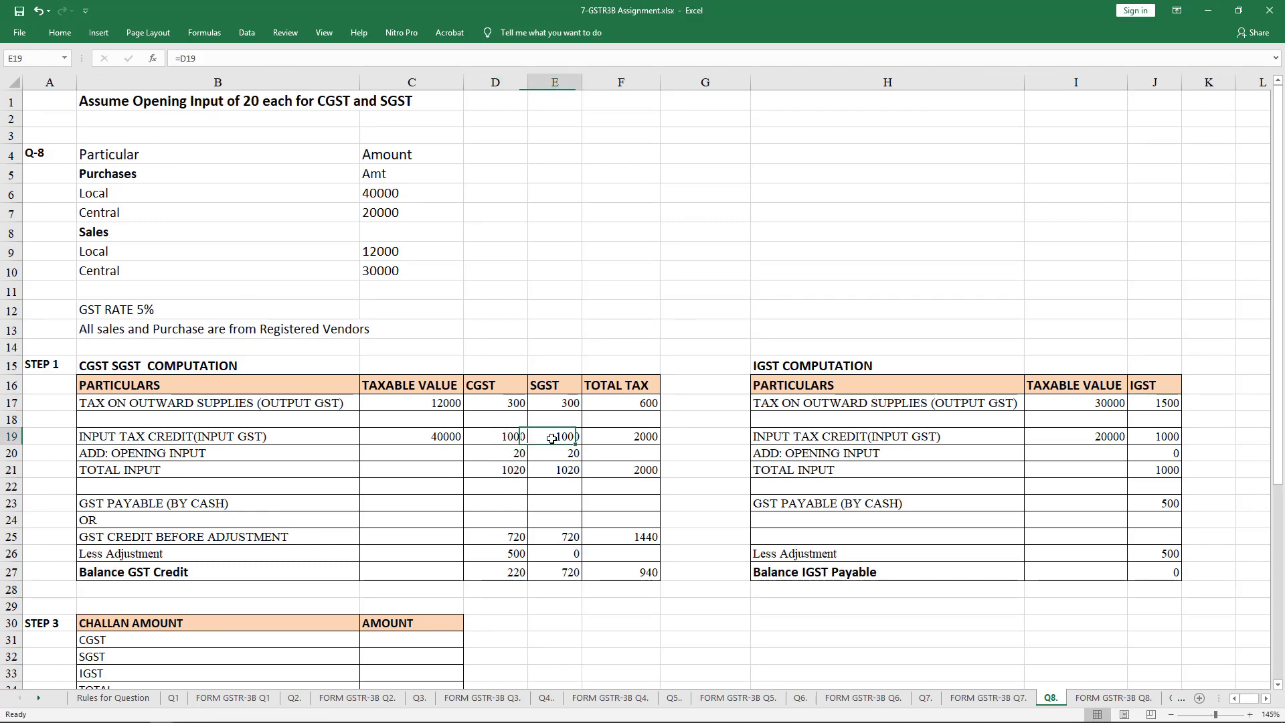
click(1175, 440)
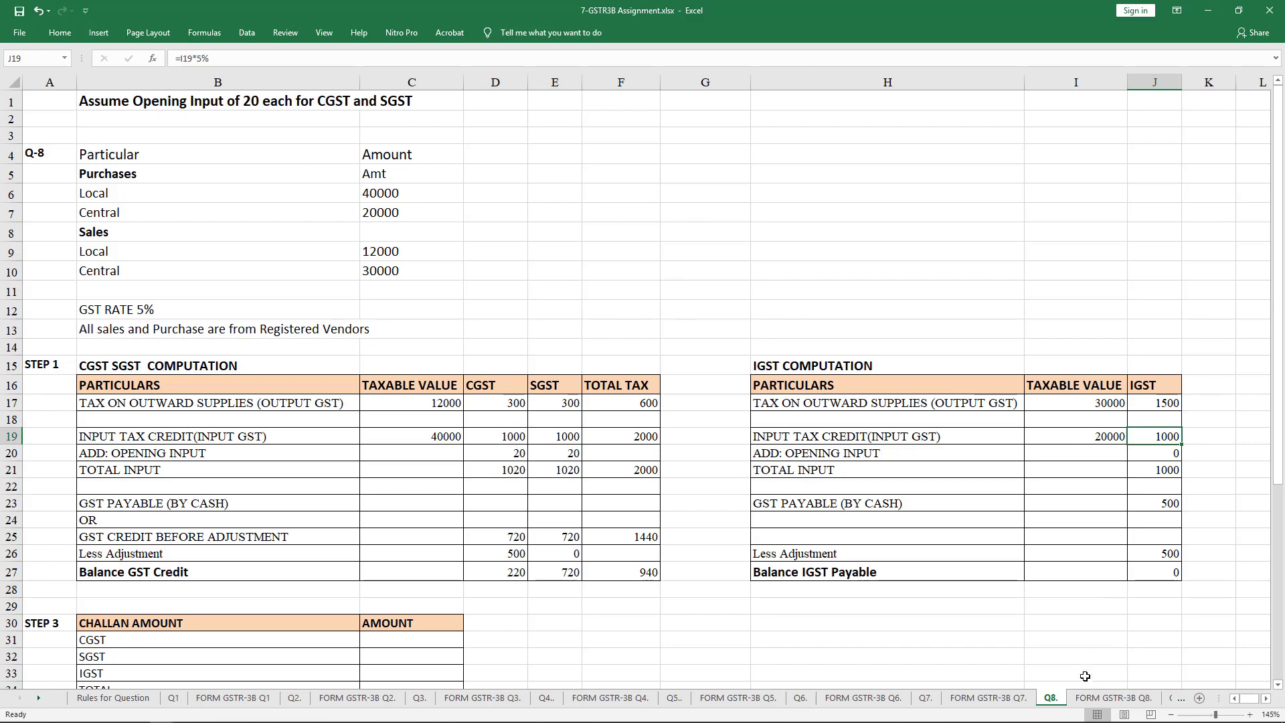
click(1089, 701)
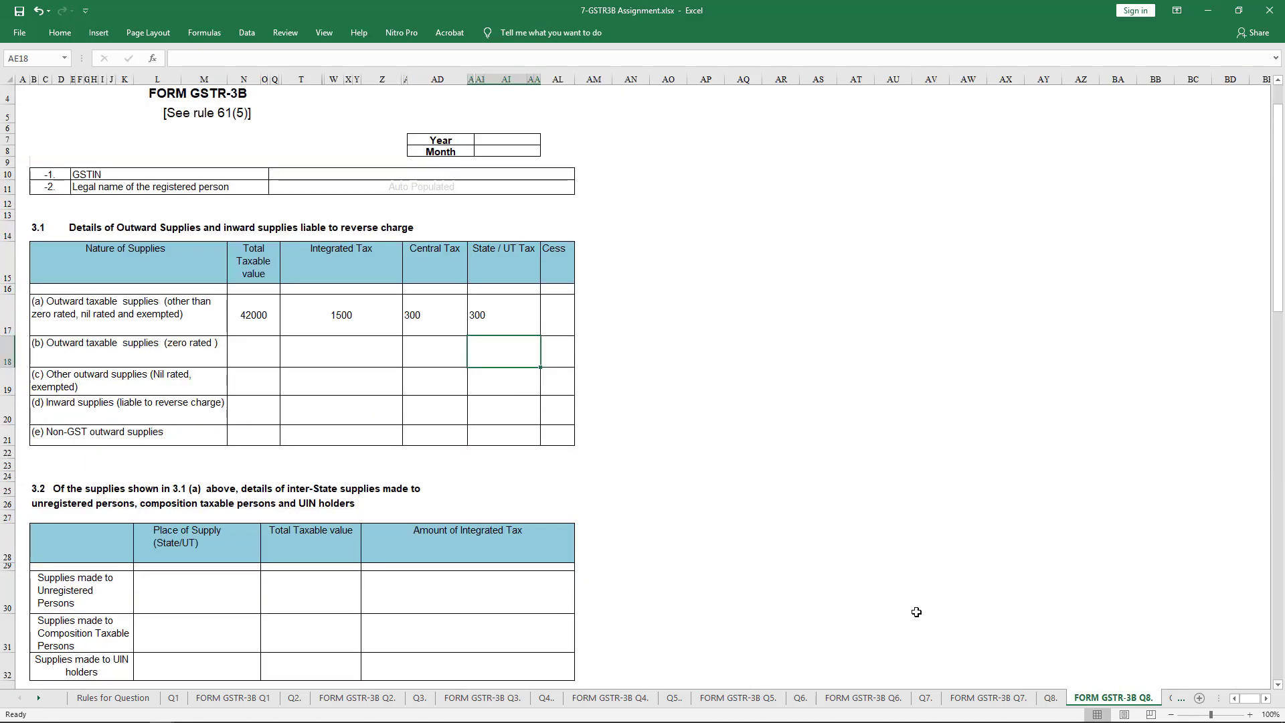
scroll(430, 321, down, 8)
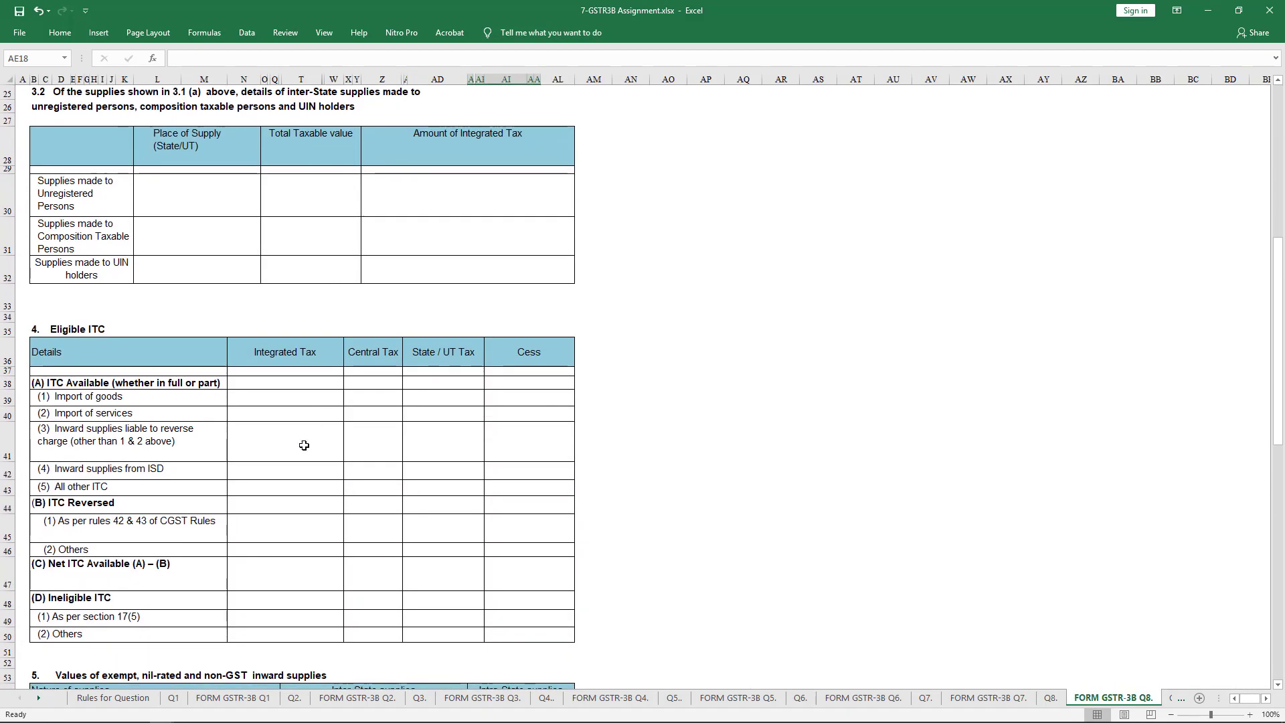
click(290, 484)
text(1000)
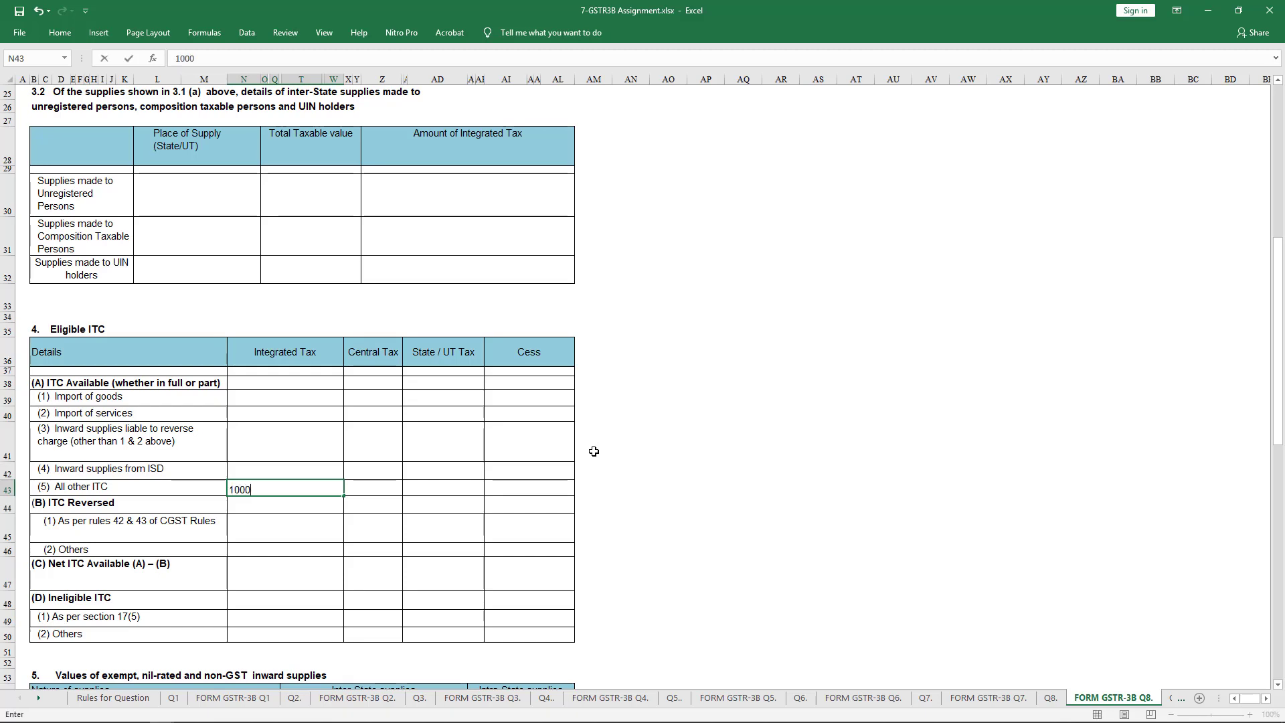
key(Tab)
text(1000)
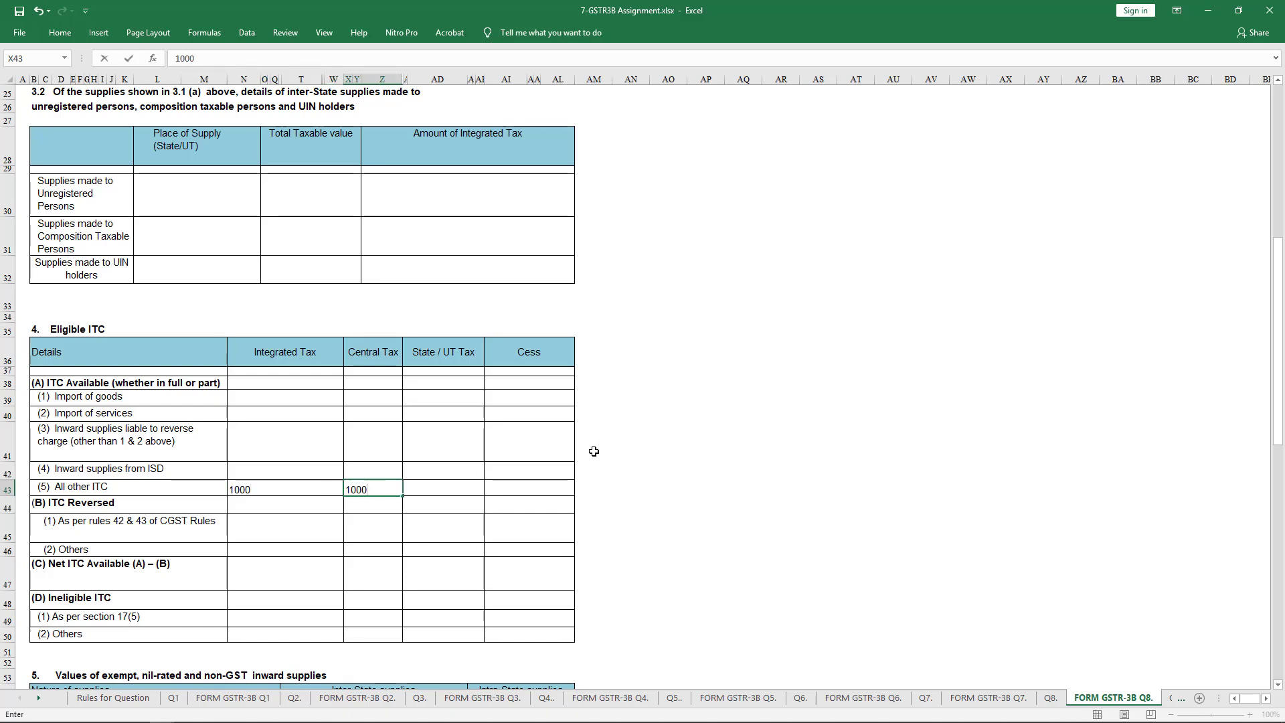
key(Tab)
text(1000)
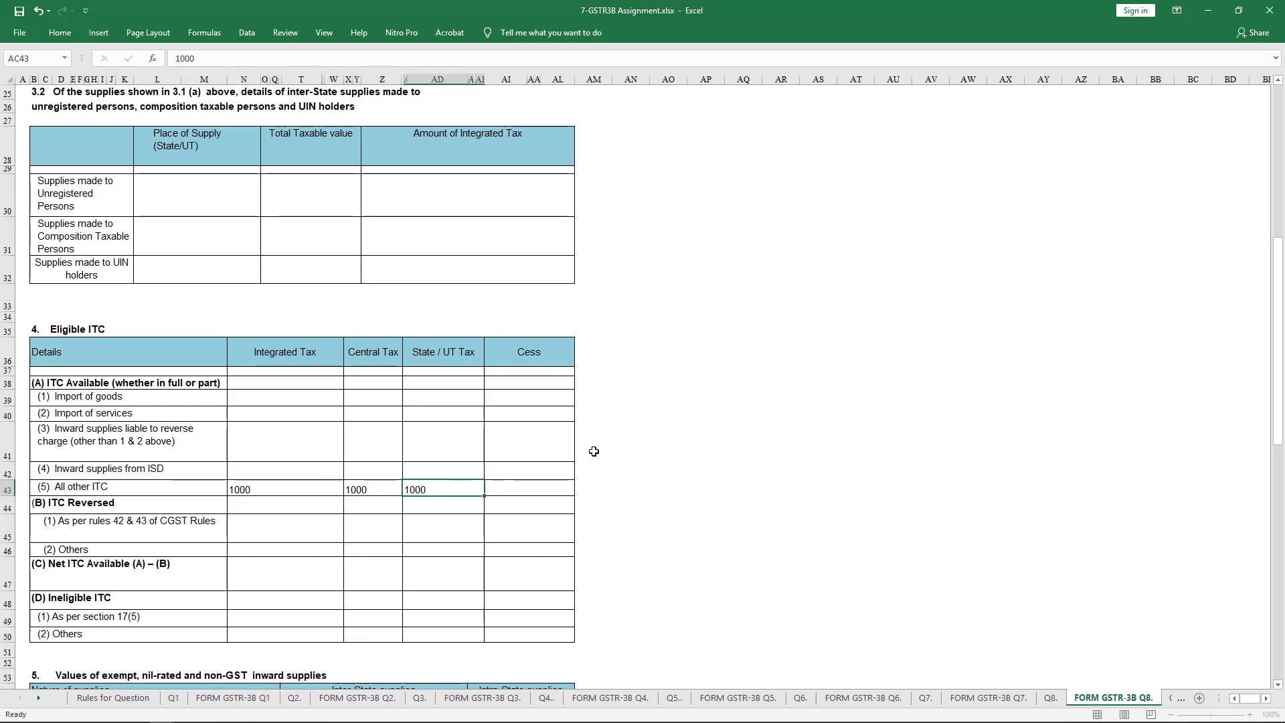
key(Return)
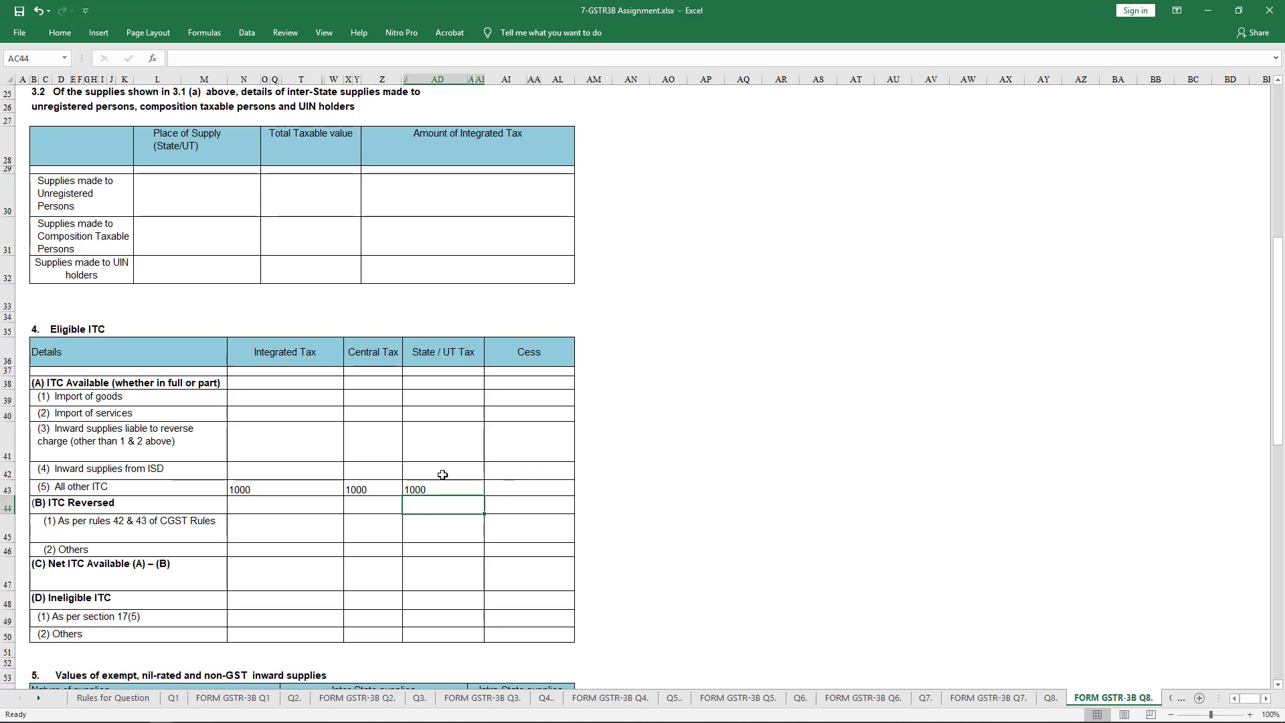
Step: Fill the Tax payable column of 6.1 Payment of tax with 1500 Integrated, 300 Central and 300 State/UT Tax
scroll(439, 480, down, 6)
click(131, 507)
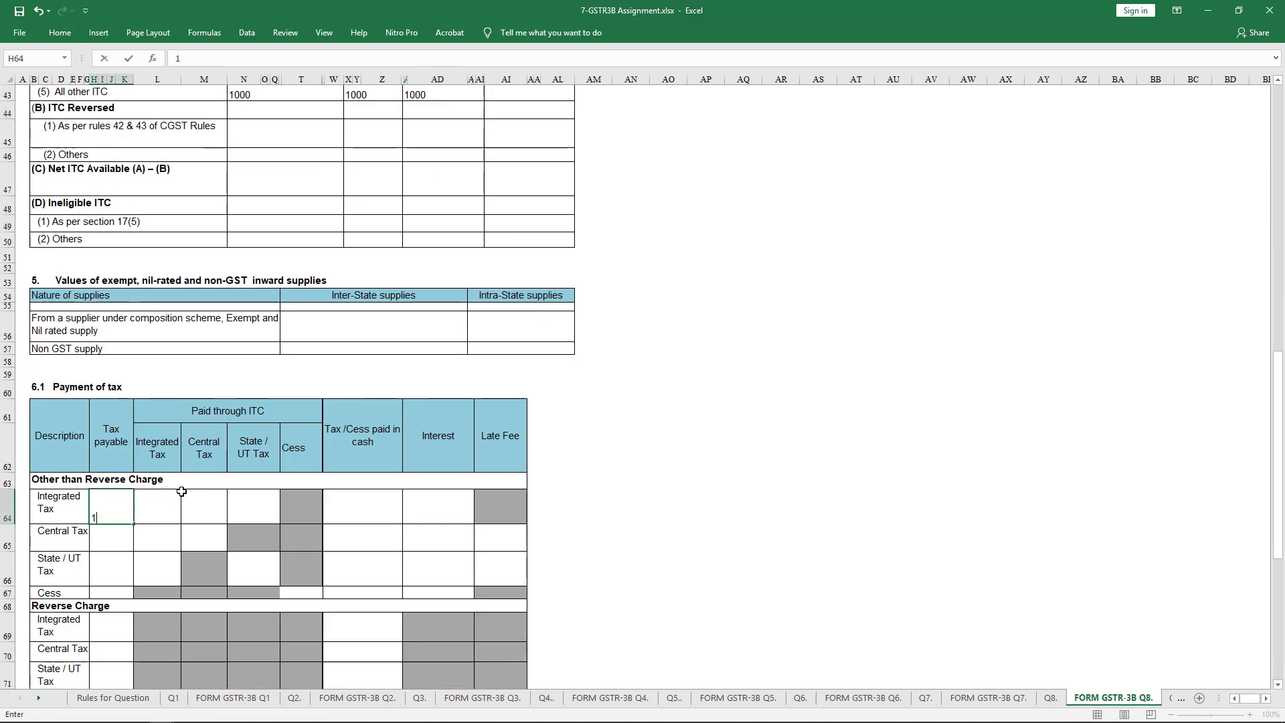
text(1500)
key(Return)
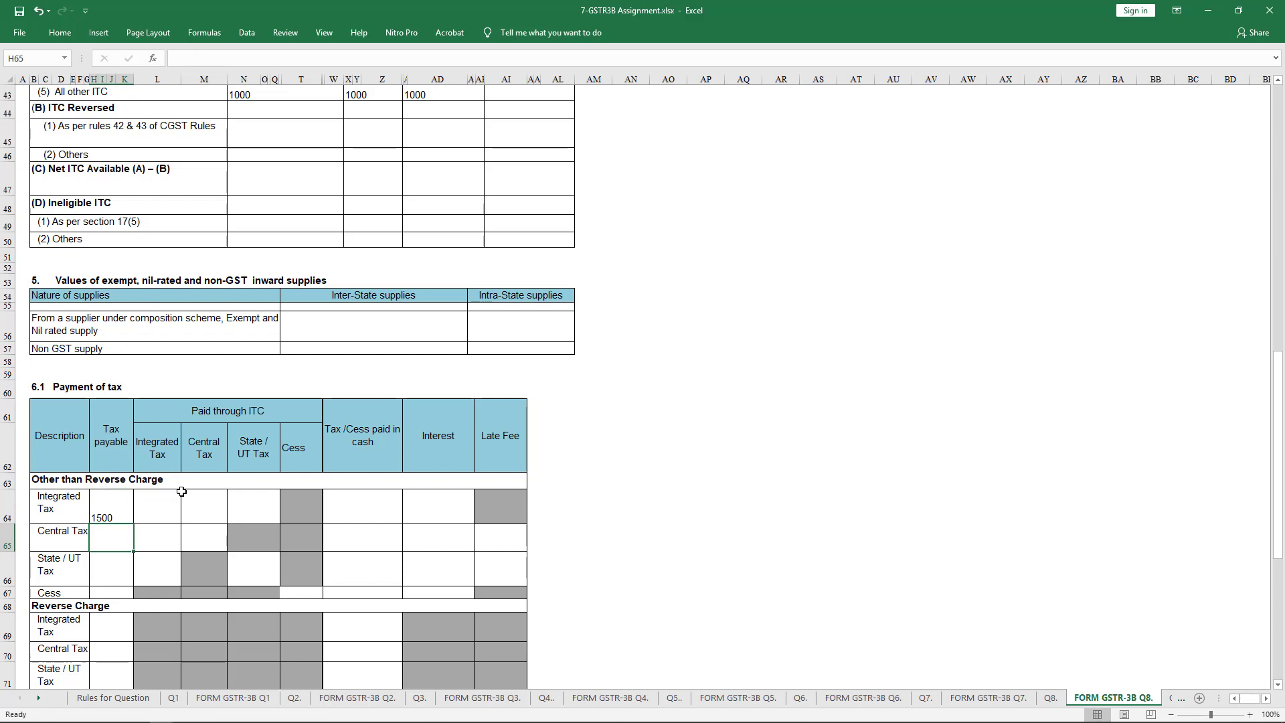
text(300)
key(Return)
text(300)
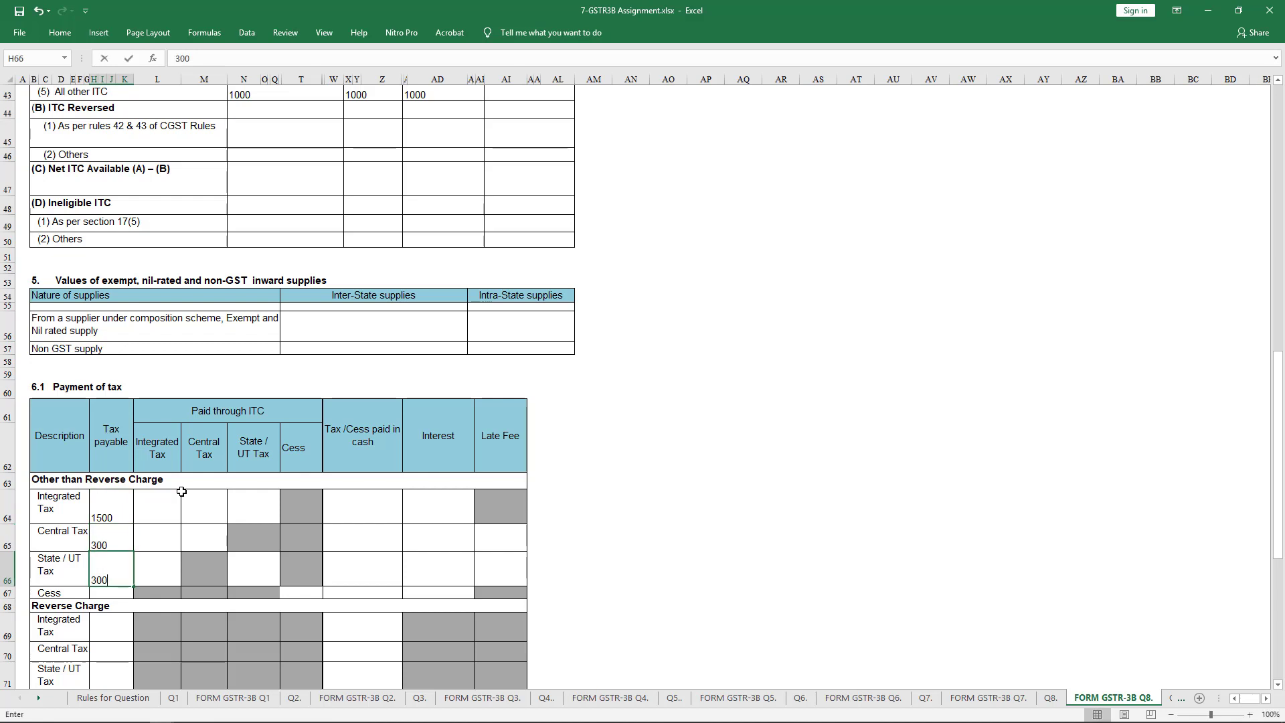
Step: Record the Integrated Tax payment as 1000 from Integrated Tax ITC, 500 from Central Tax ITC and 0 in cash
key(Tab)
key(Up)
key(Up)
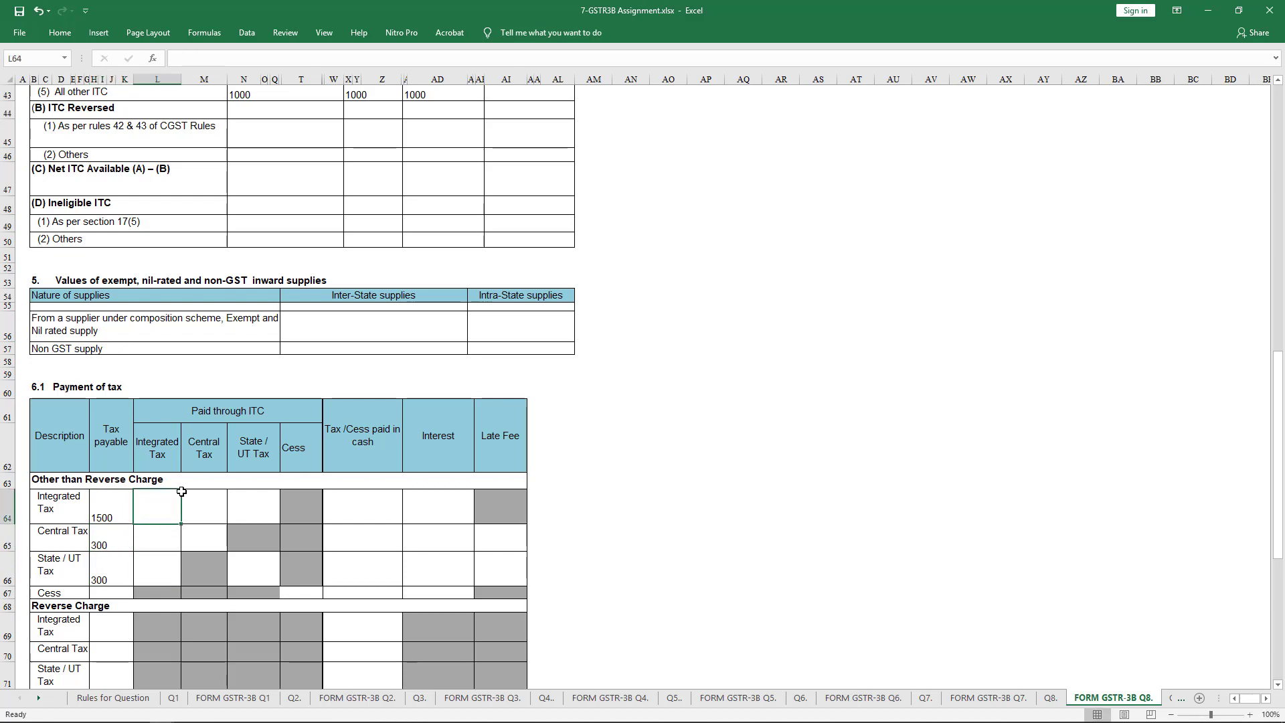
text(1000)
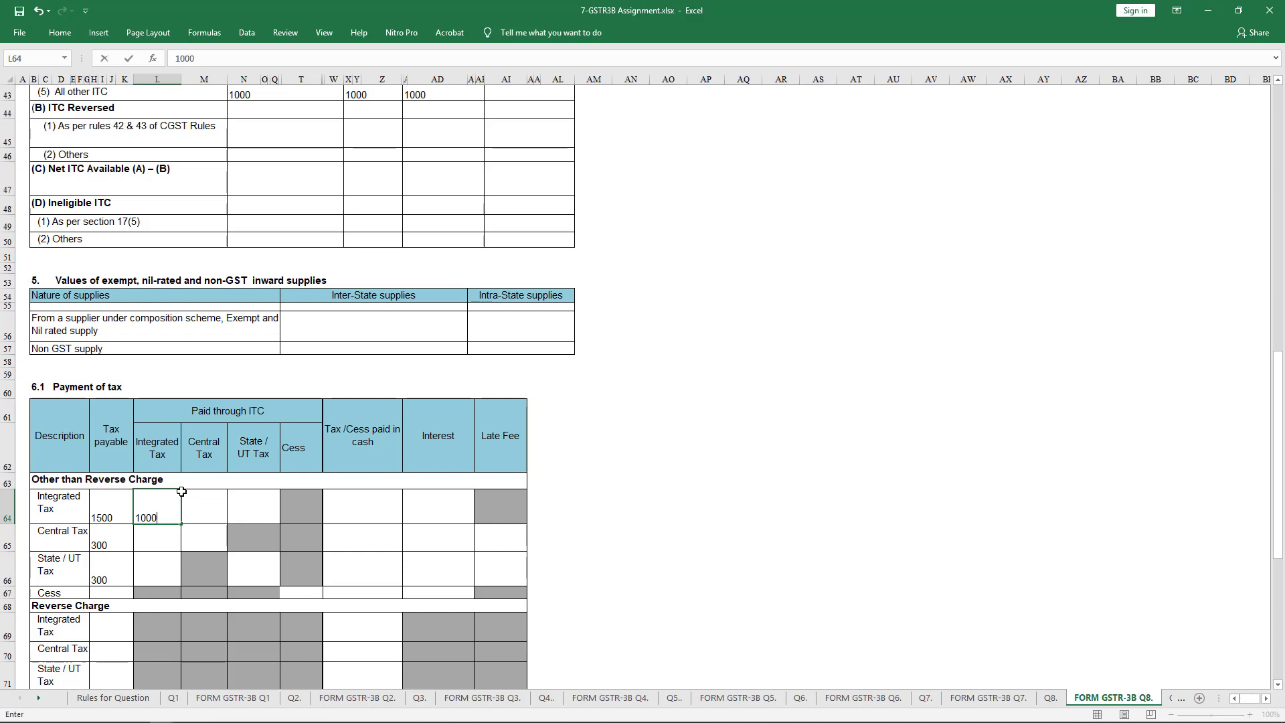
key(Tab)
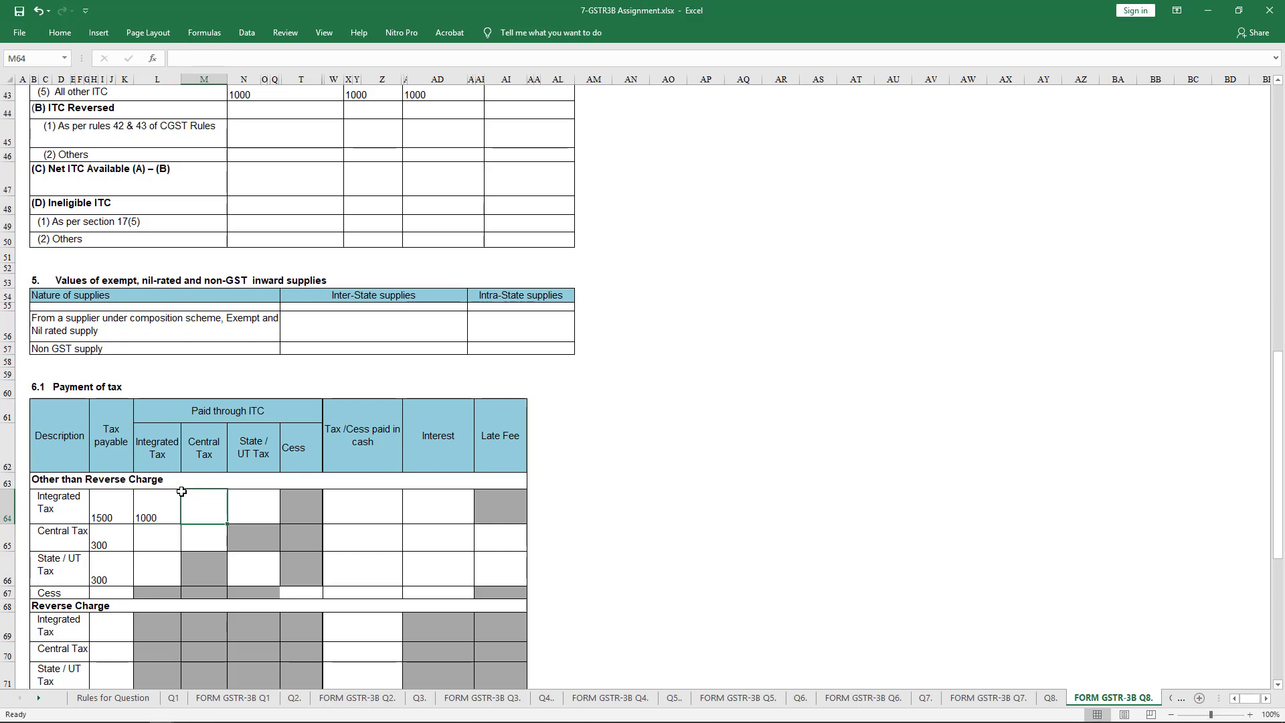
text(6)
text(500)
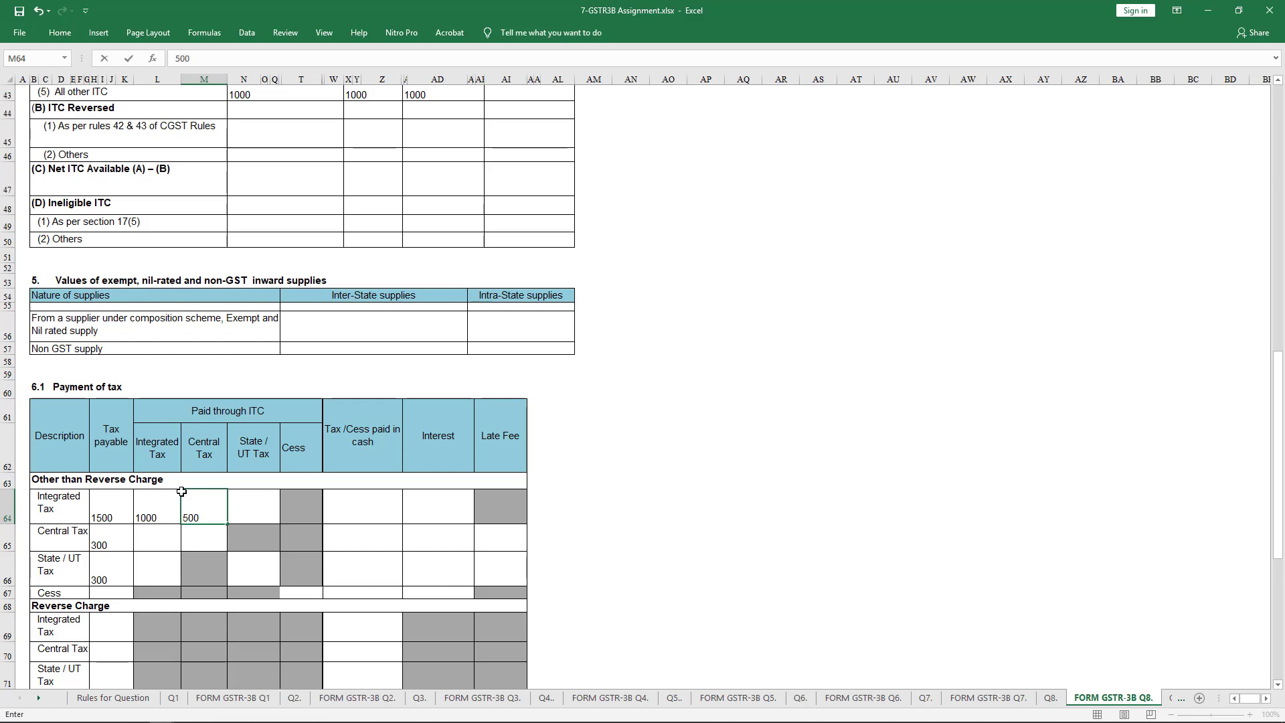
key(Tab)
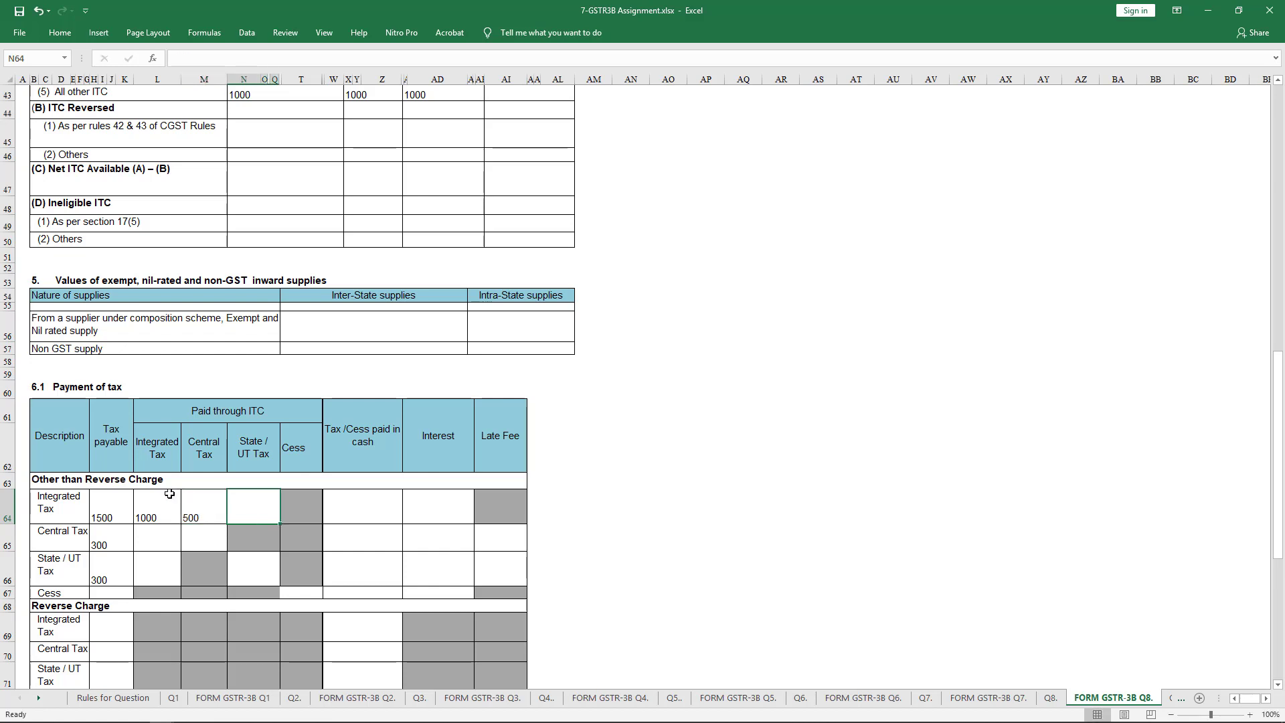
click(368, 502)
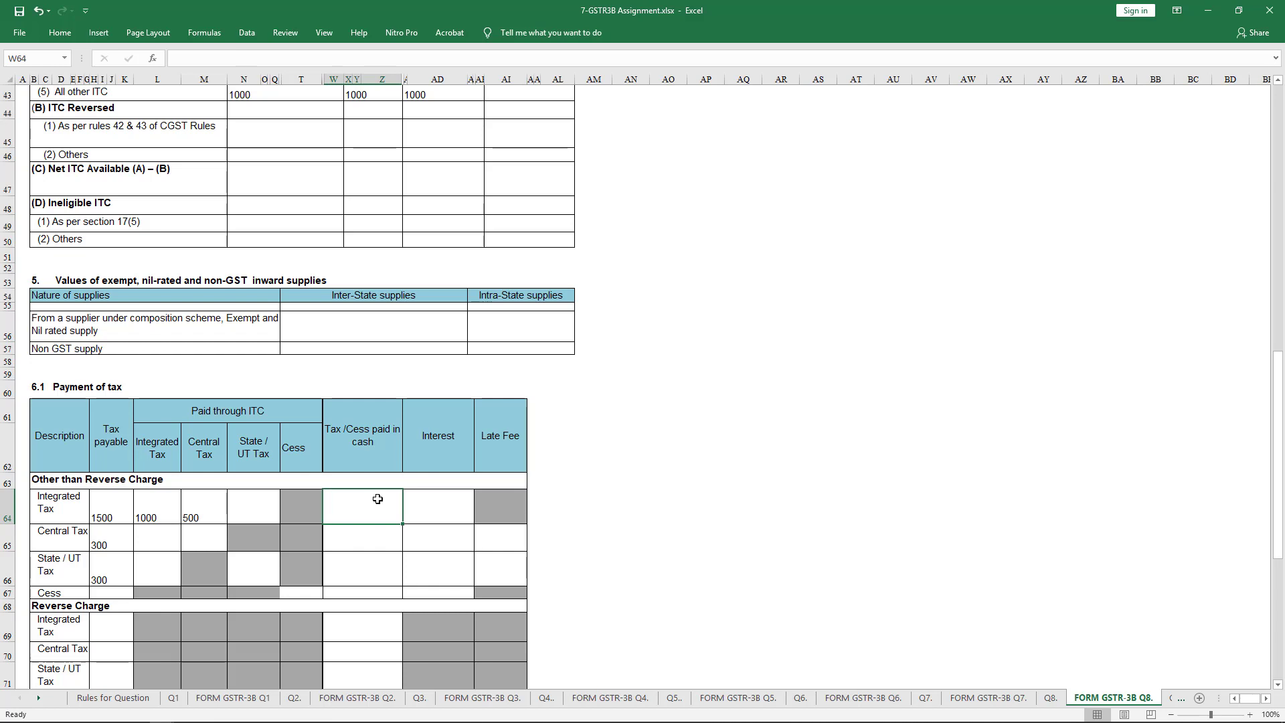
text(0)
Step: Enter 300 paid through Central Tax ITC for Central Tax and 300 through State/UT Tax ITC for State/UT Tax
key(Down)
key(Down)
key(Left)
key(Left)
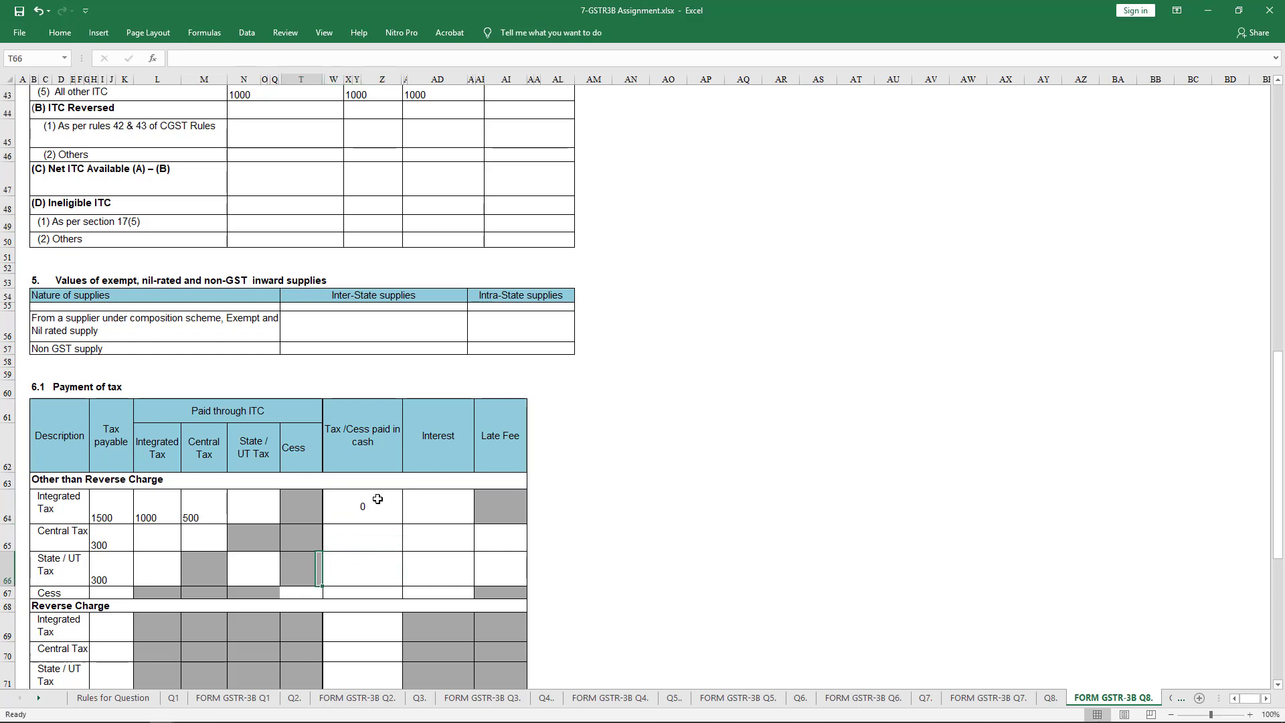
key(Up)
key(Left)
text(30)
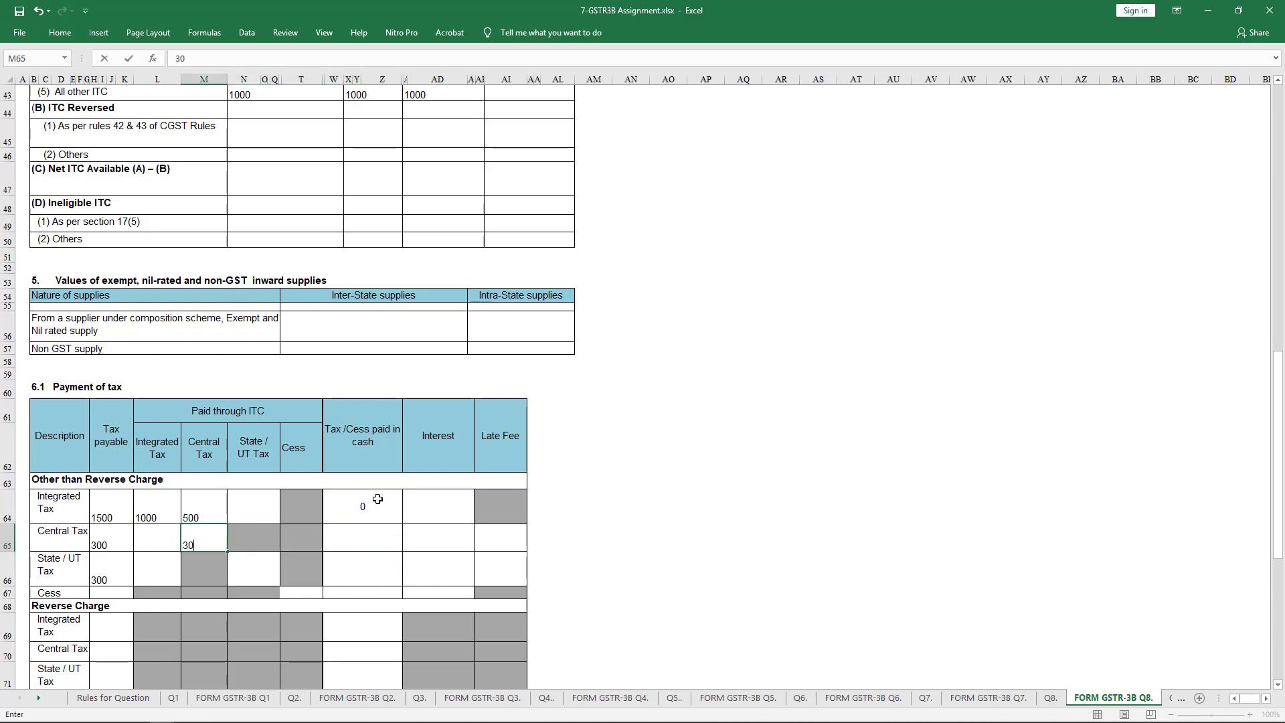
text(0)
key(Right)
key(Down)
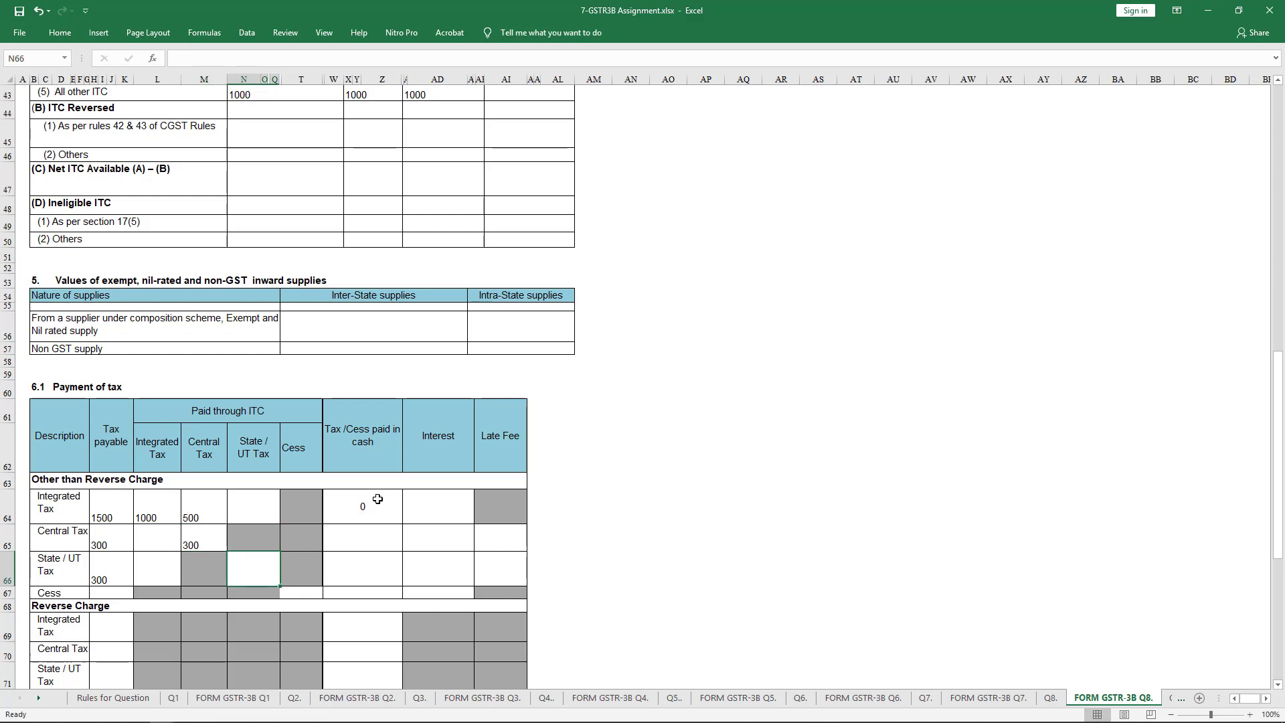
text(300)
key(Right)
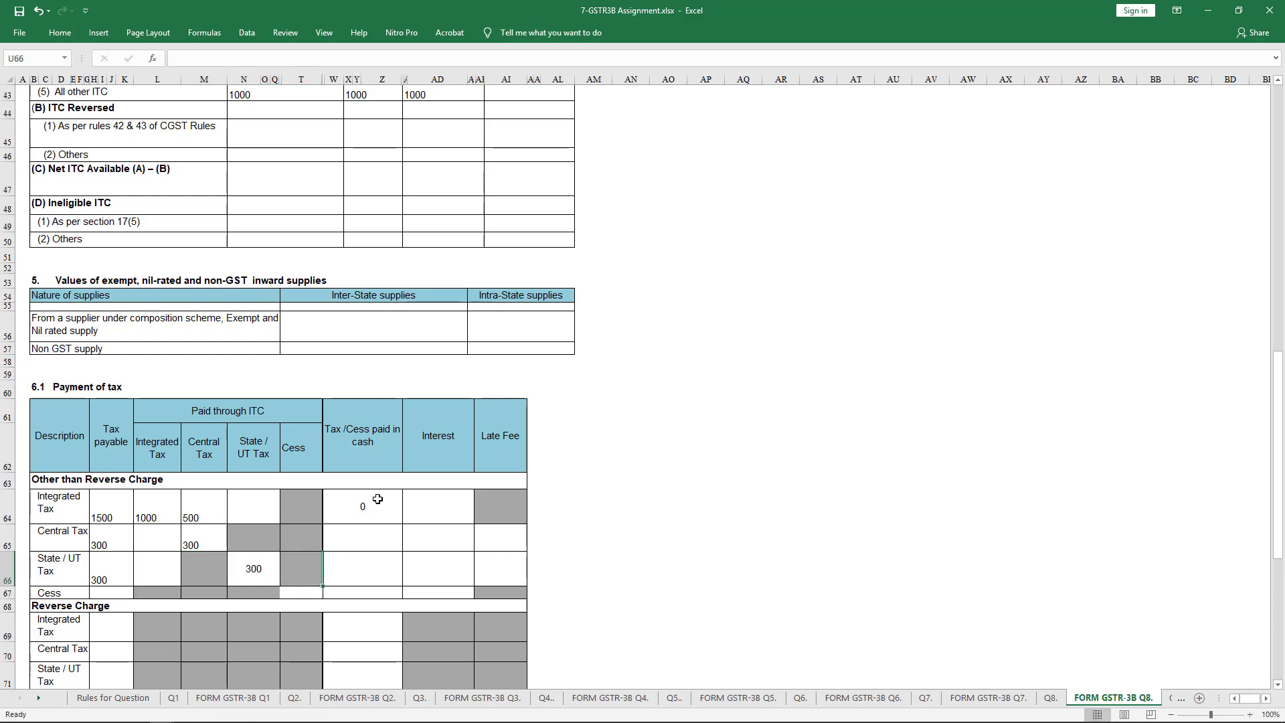
Step: Leave the Q8 form, return to the Q8 computation sheet, and switch to the Q9 question sheet
scroll(424, 538, down, 1)
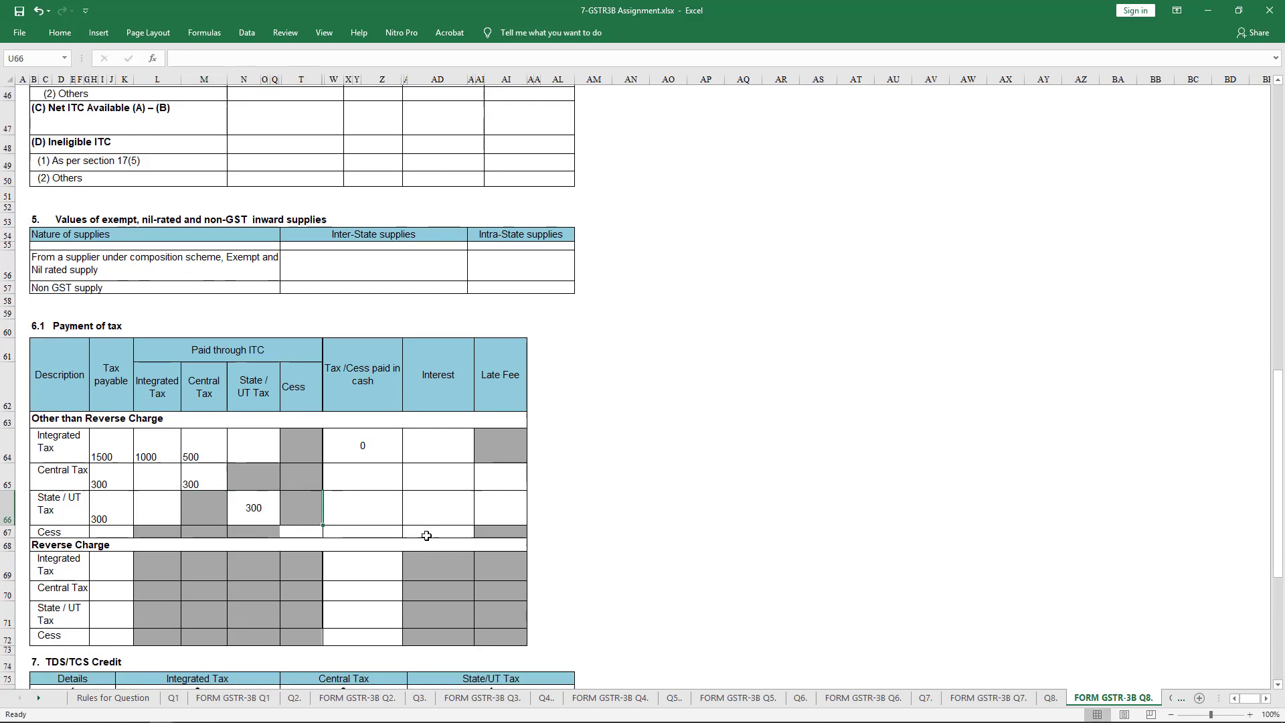
key(Right)
key(Up)
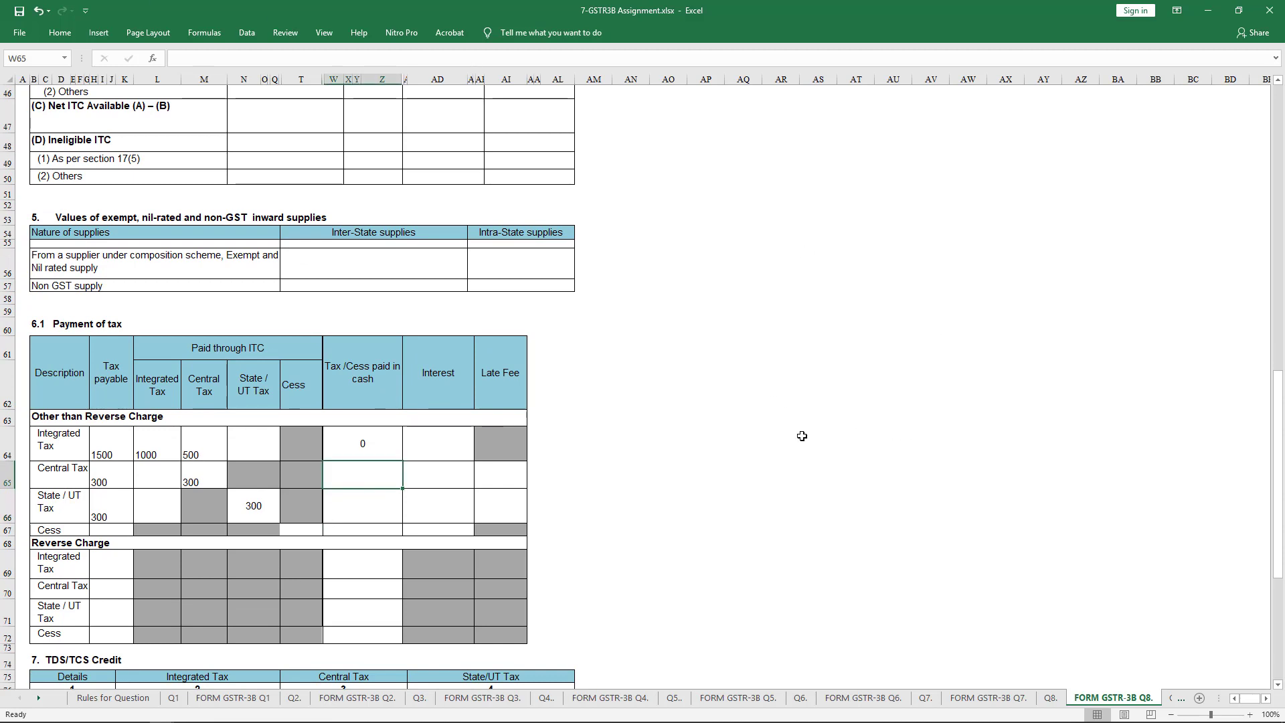
click(1056, 698)
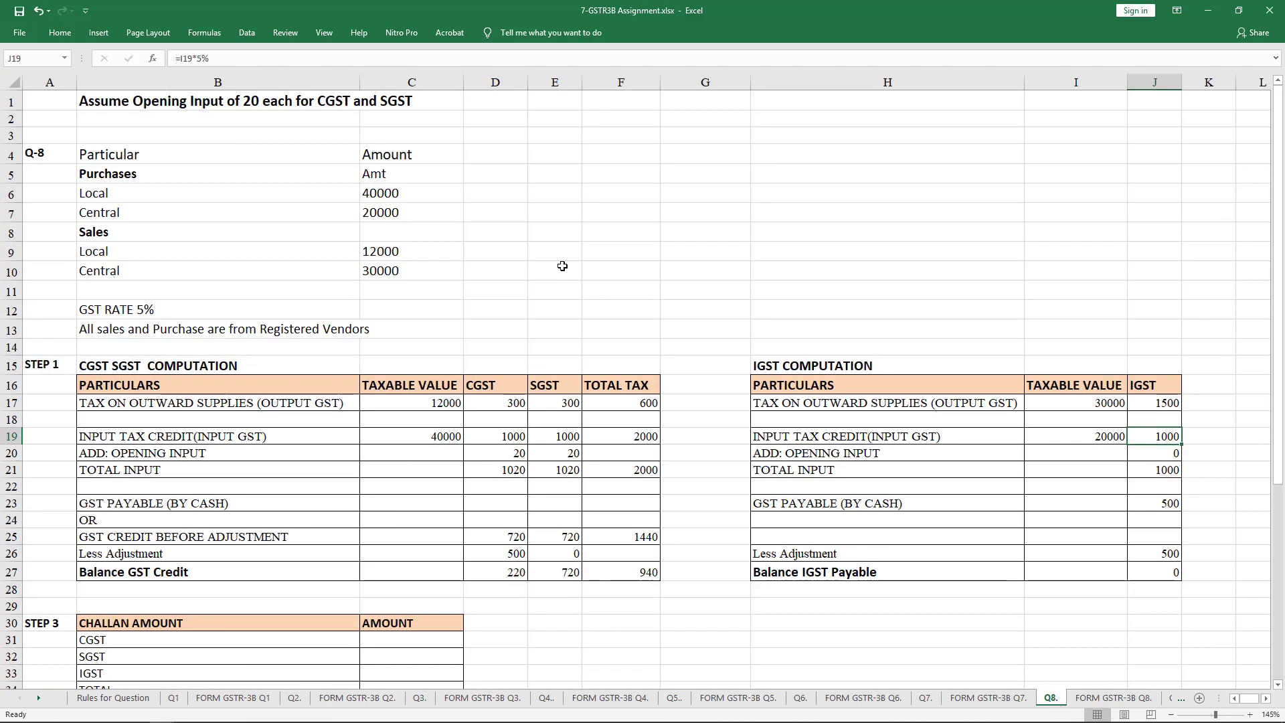
click(516, 231)
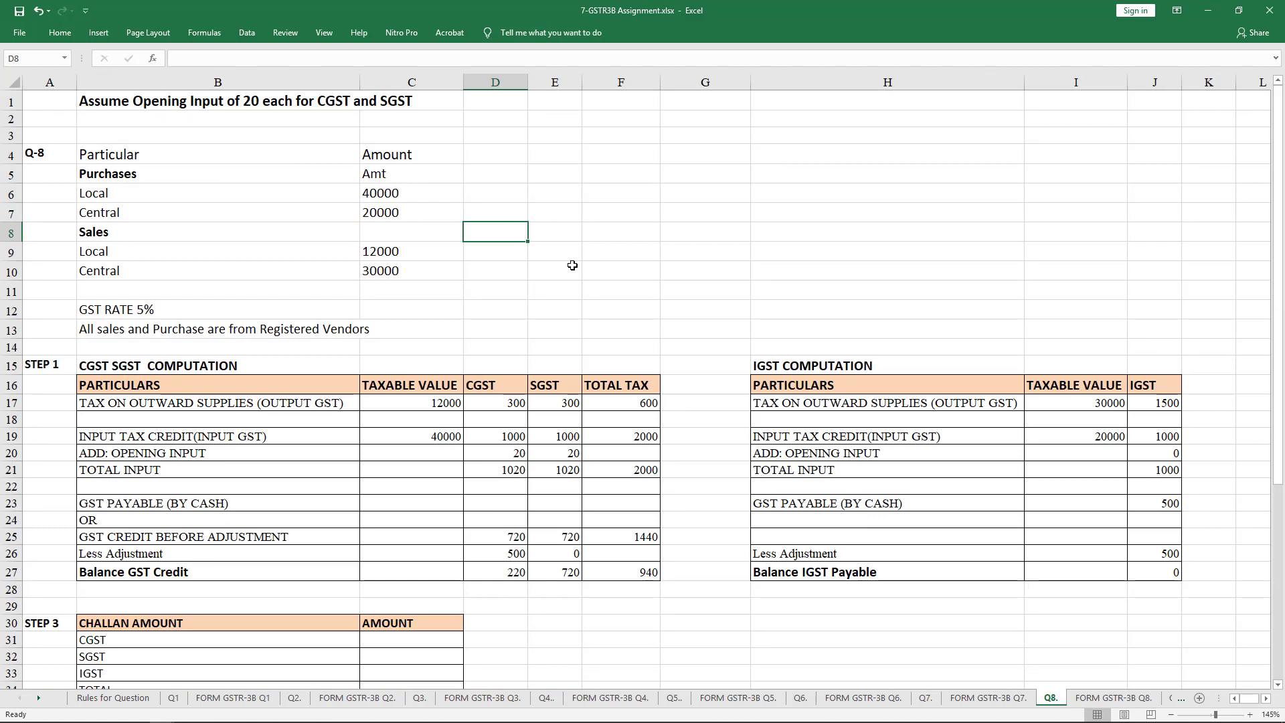
click(40, 699)
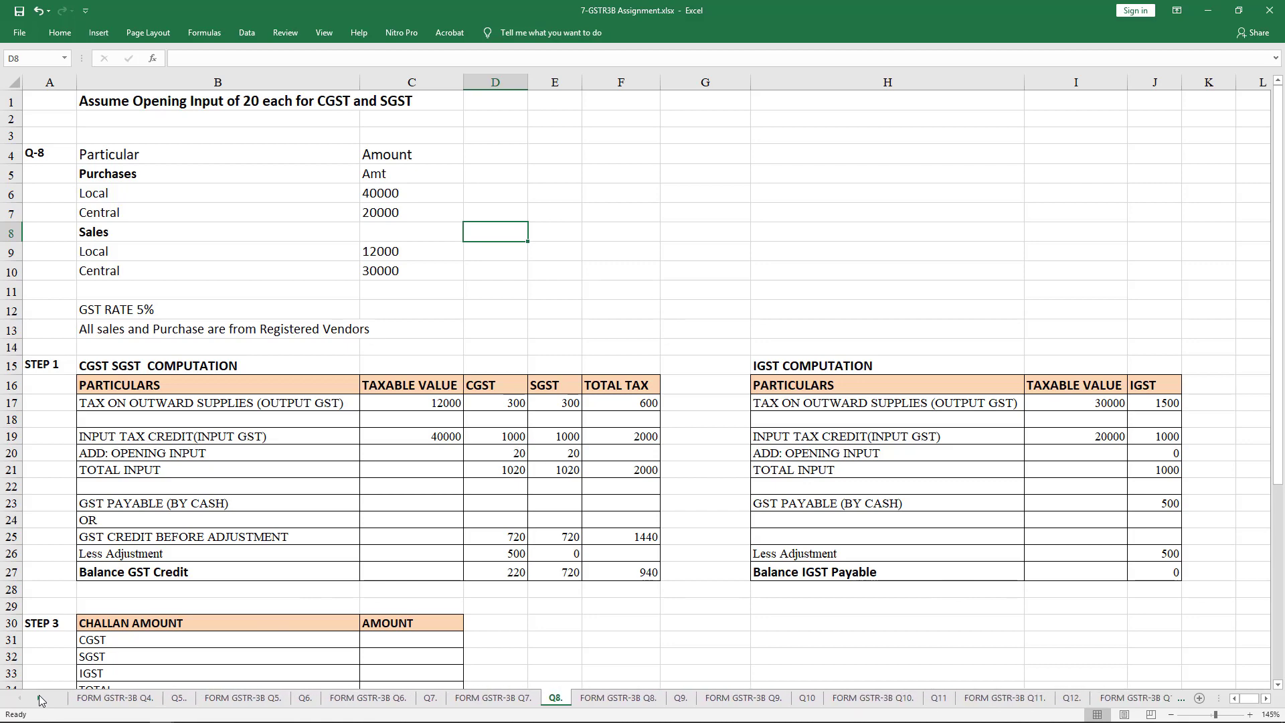
click(40, 698)
click(585, 698)
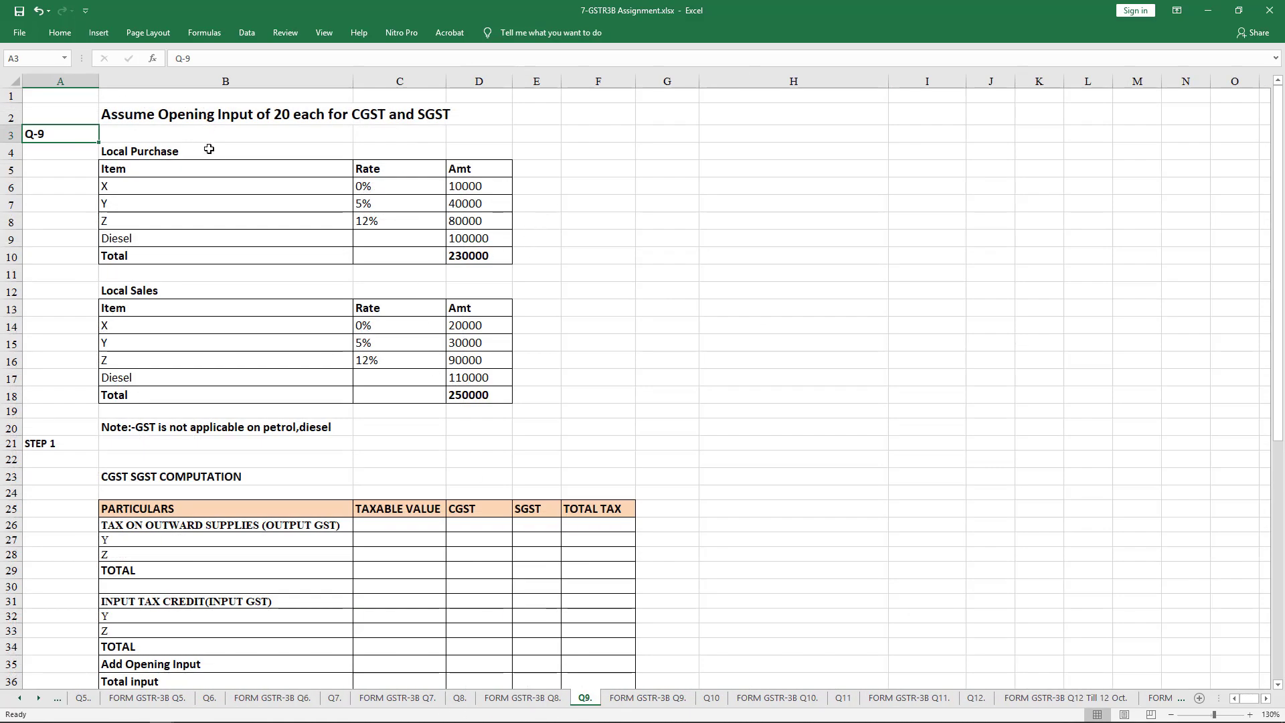
Step: Examine the Q-9 local purchase and sales tables and the petrol/diesel note, and select the output GST taxable value cell for item Y
click(205, 172)
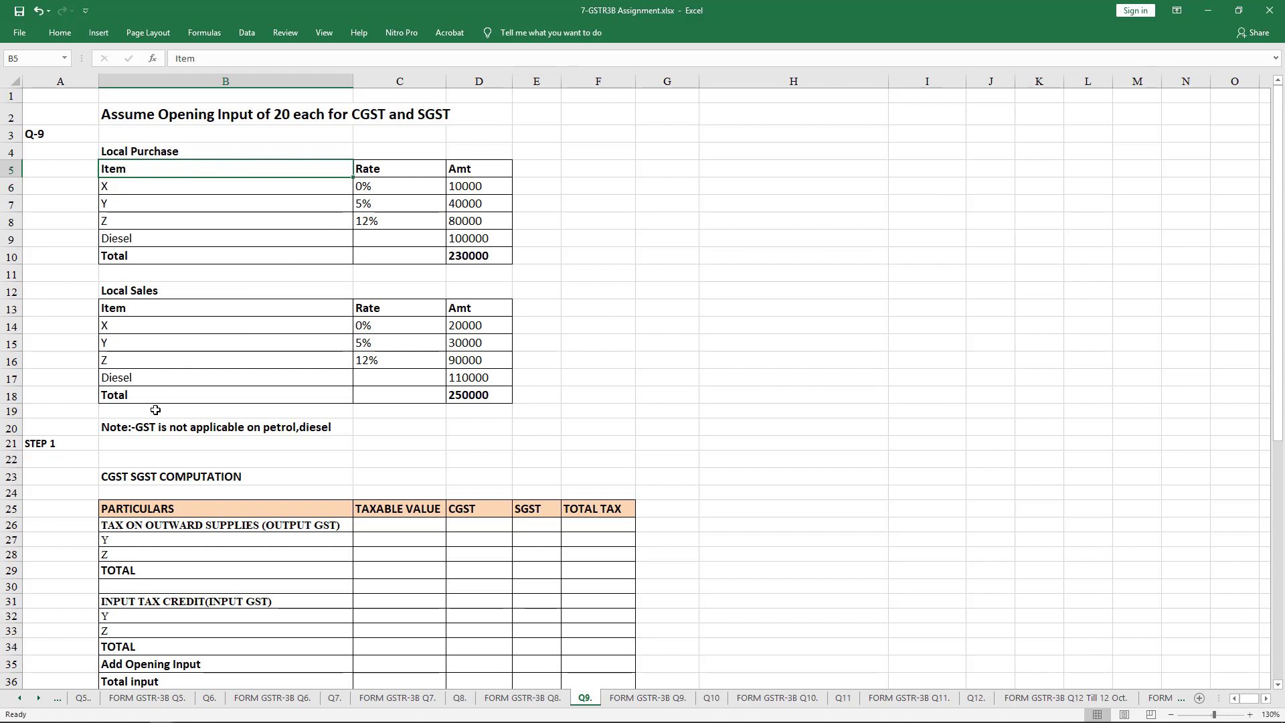
click(146, 429)
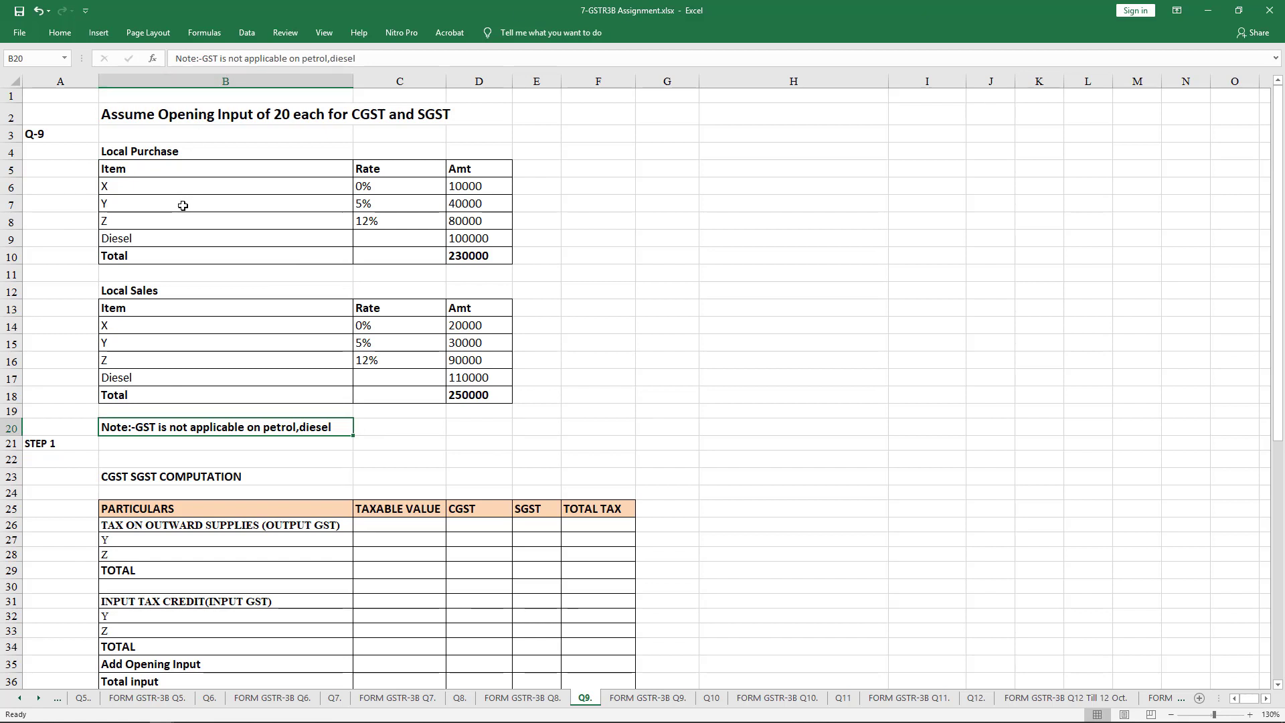
click(199, 189)
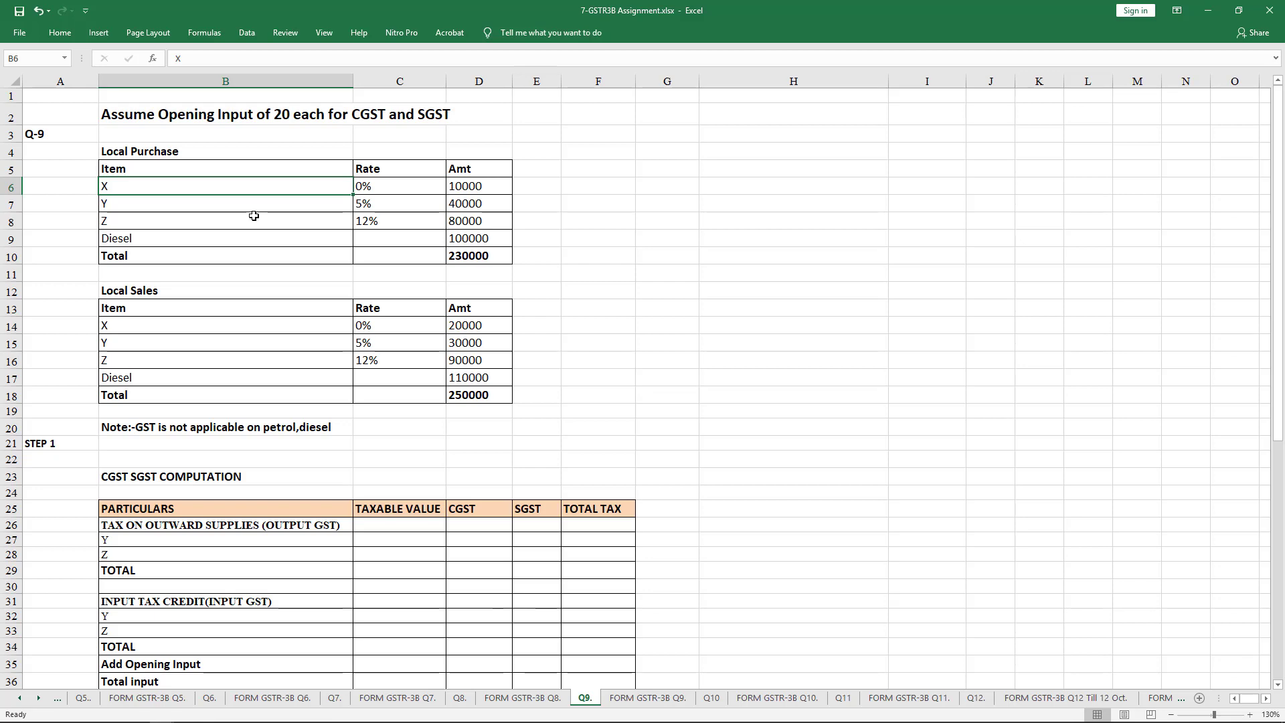
scroll(378, 238, down, 2)
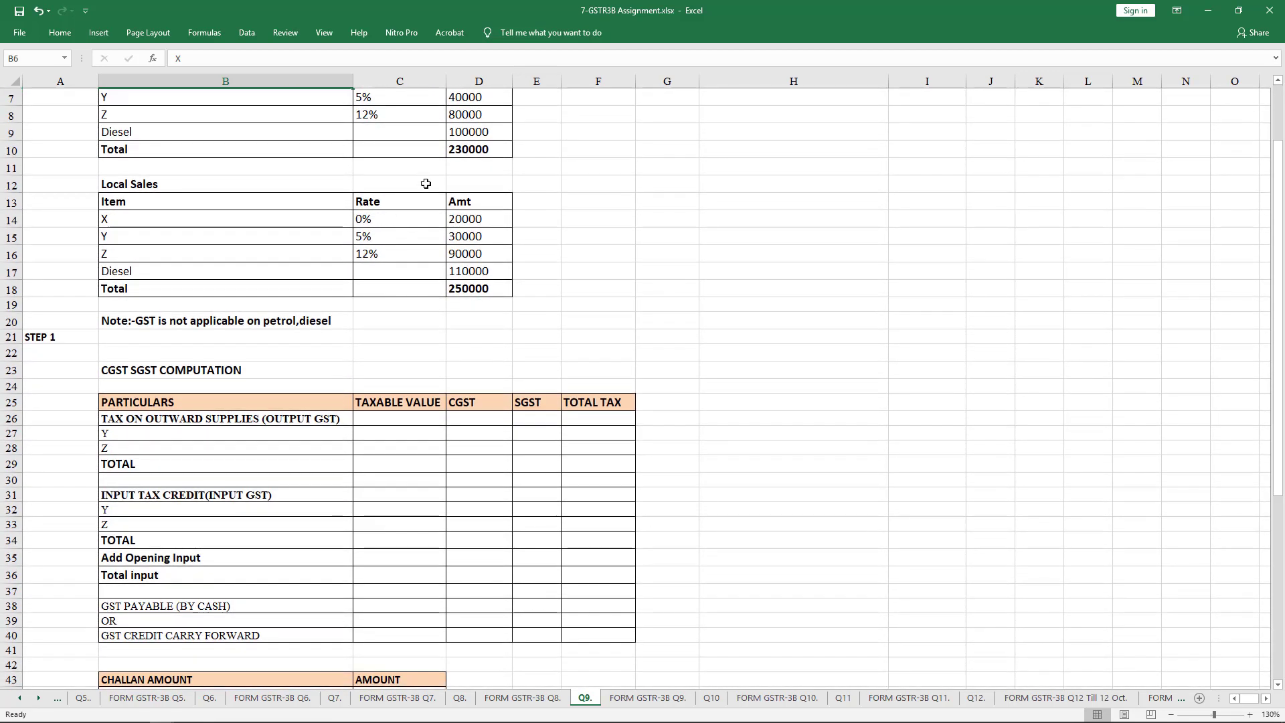
scroll(331, 233, up, 2)
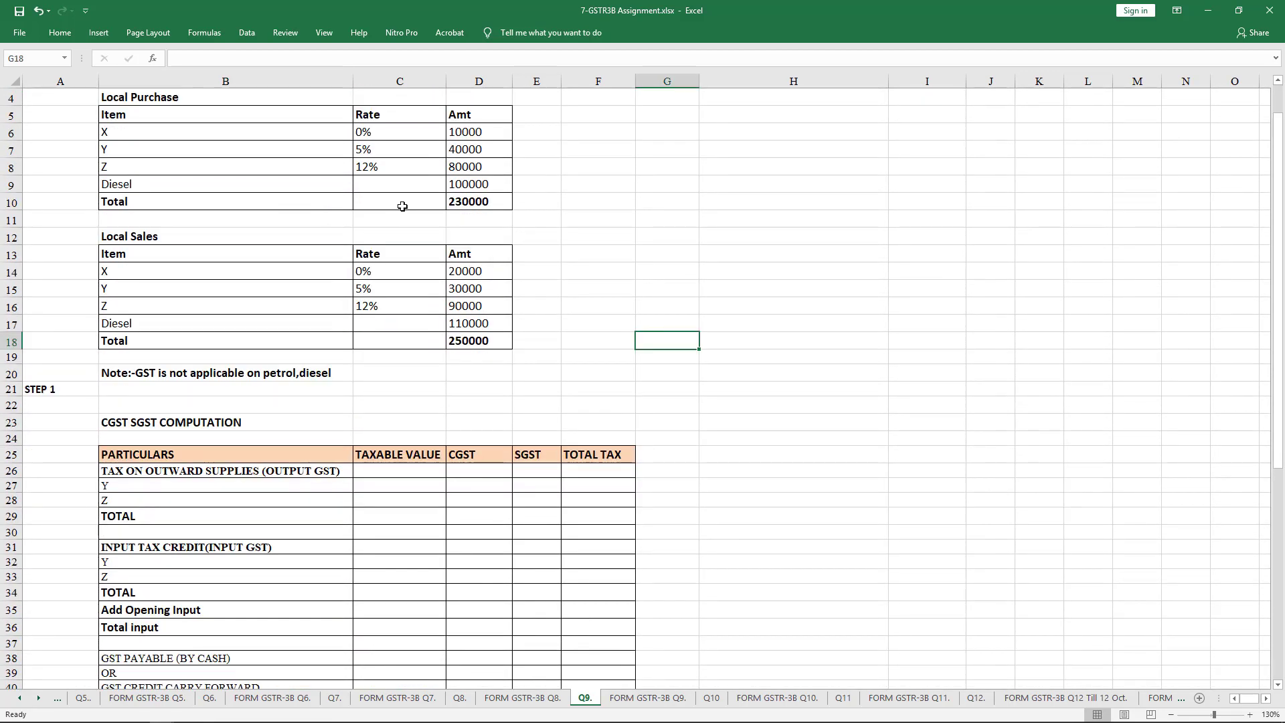
click(272, 484)
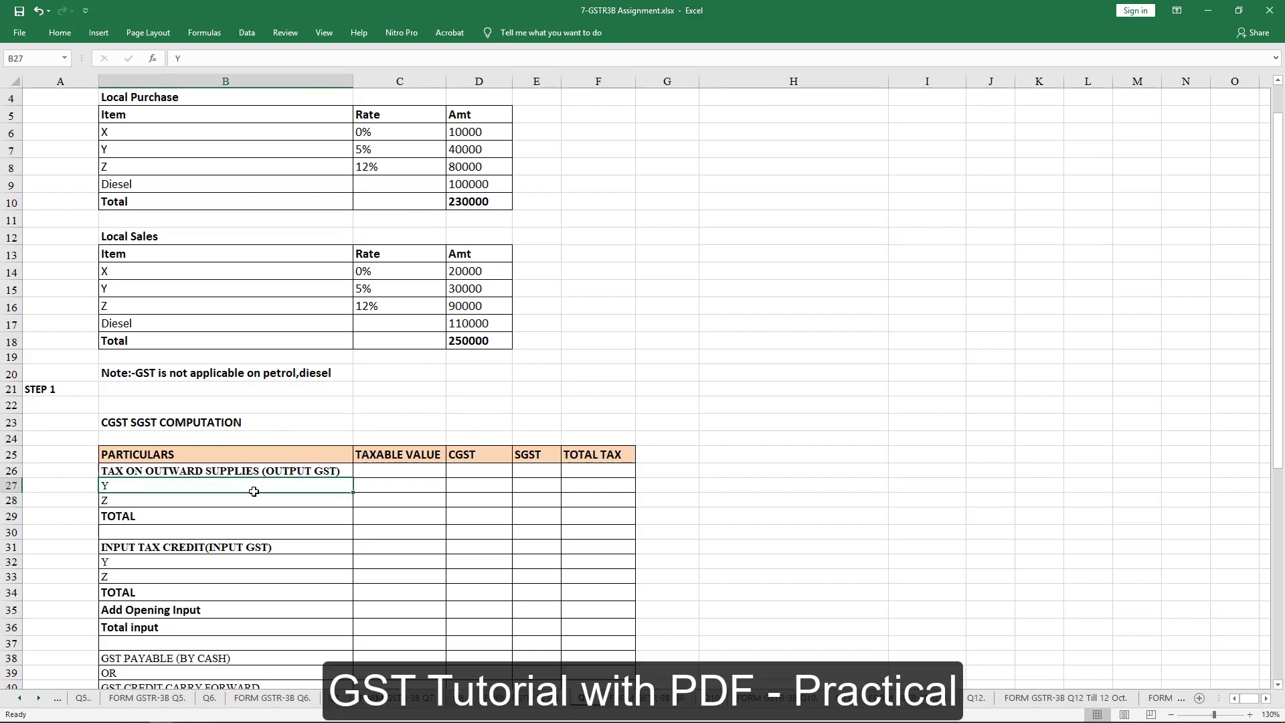
click(391, 489)
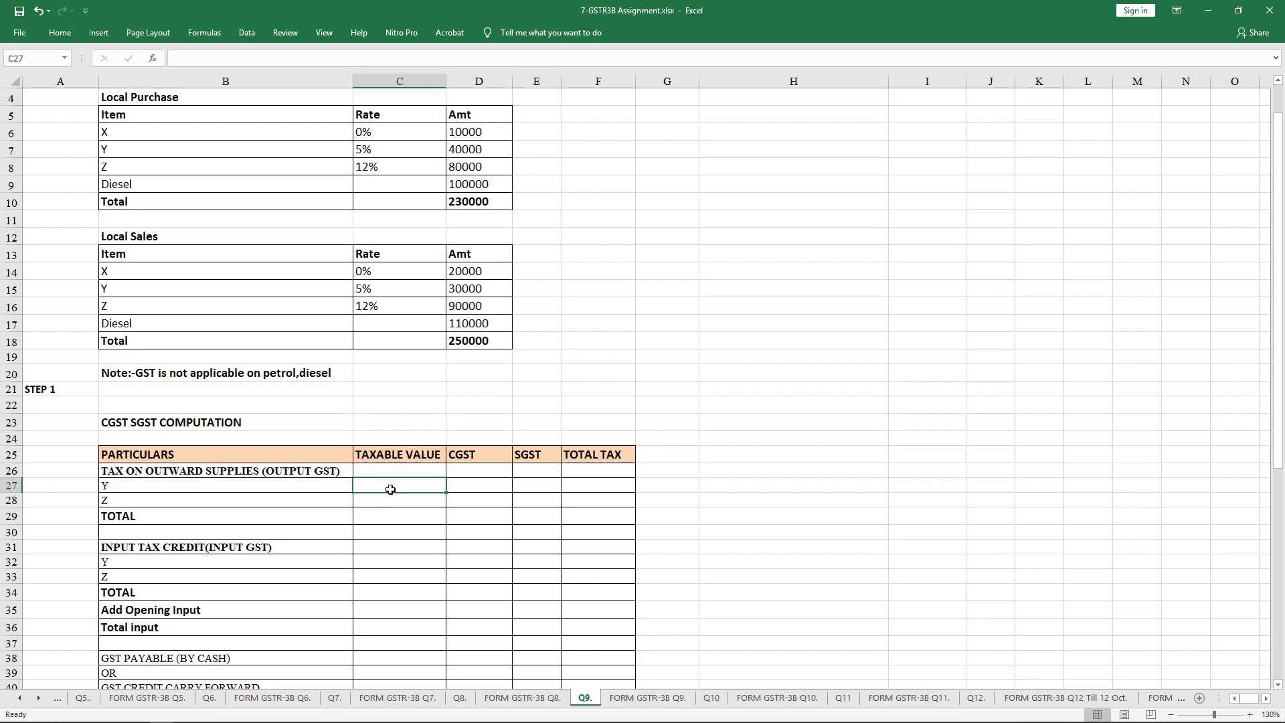
Step: Link the output GST taxable values of Y and Z in C27 and C28 to Local Sales amounts D15 and D16
text(=)
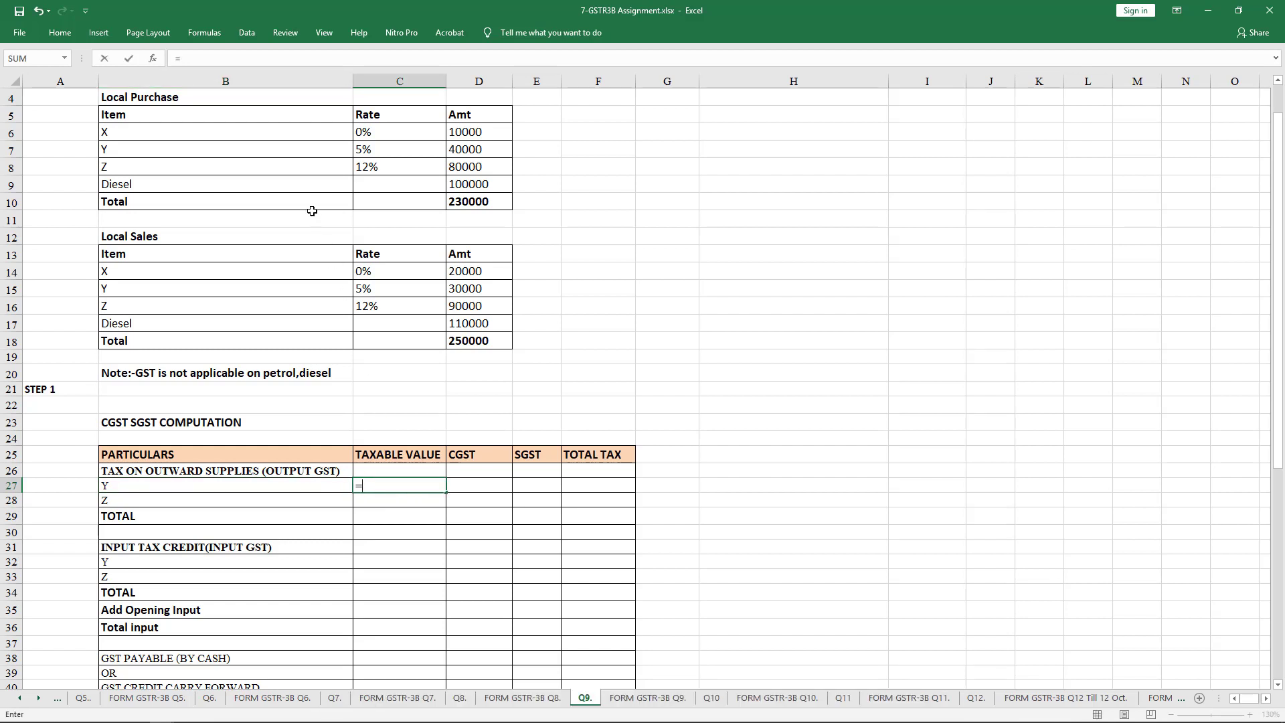
click(502, 290)
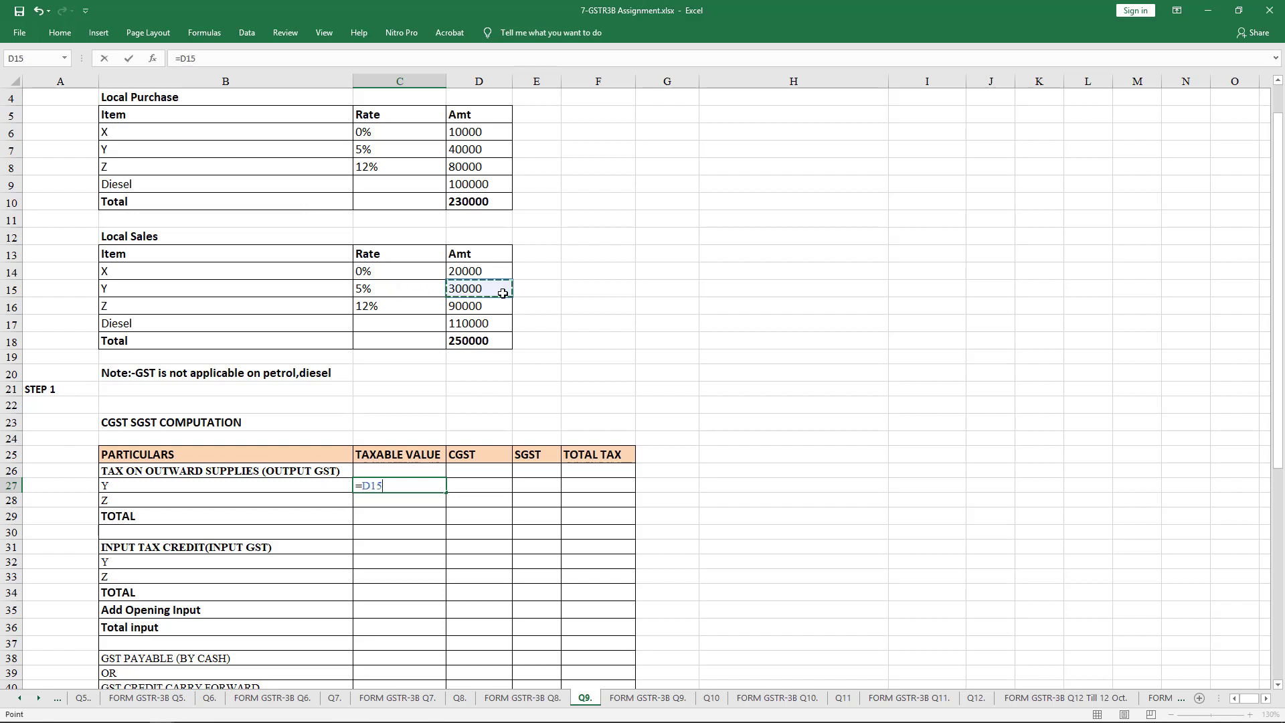
key(Return)
text(=)
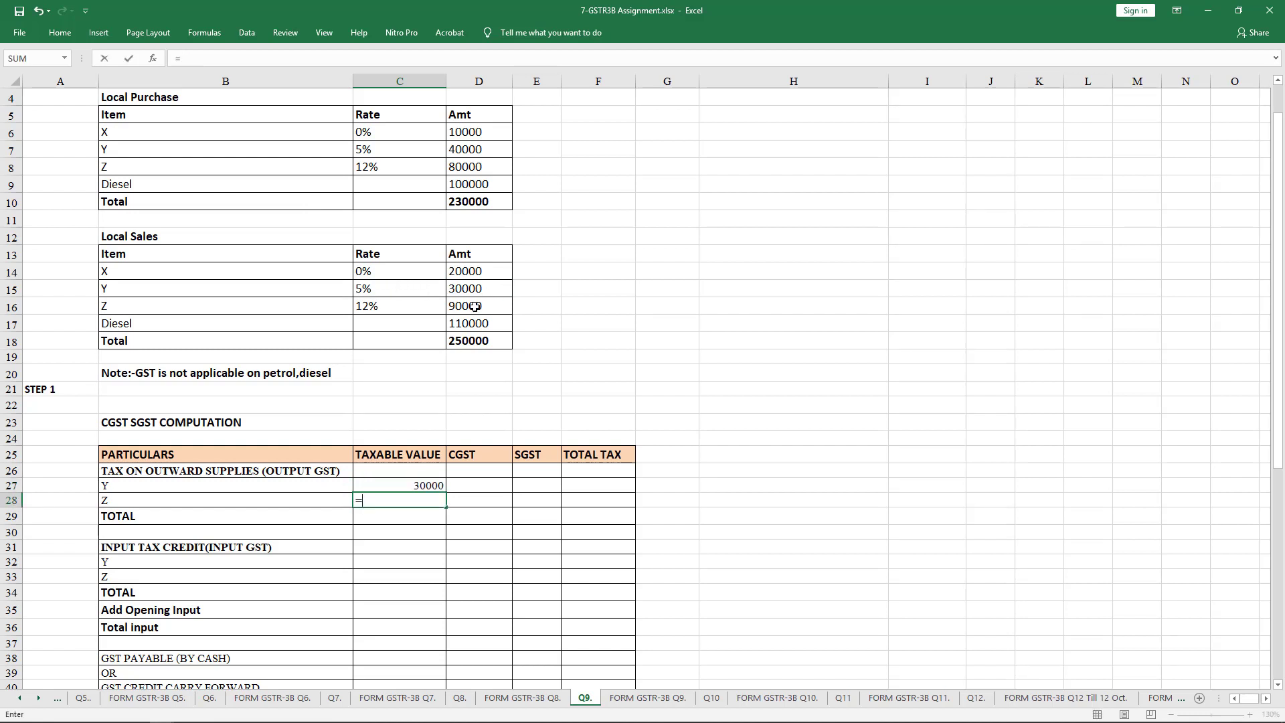
click(475, 307)
key(Return)
key(Return)
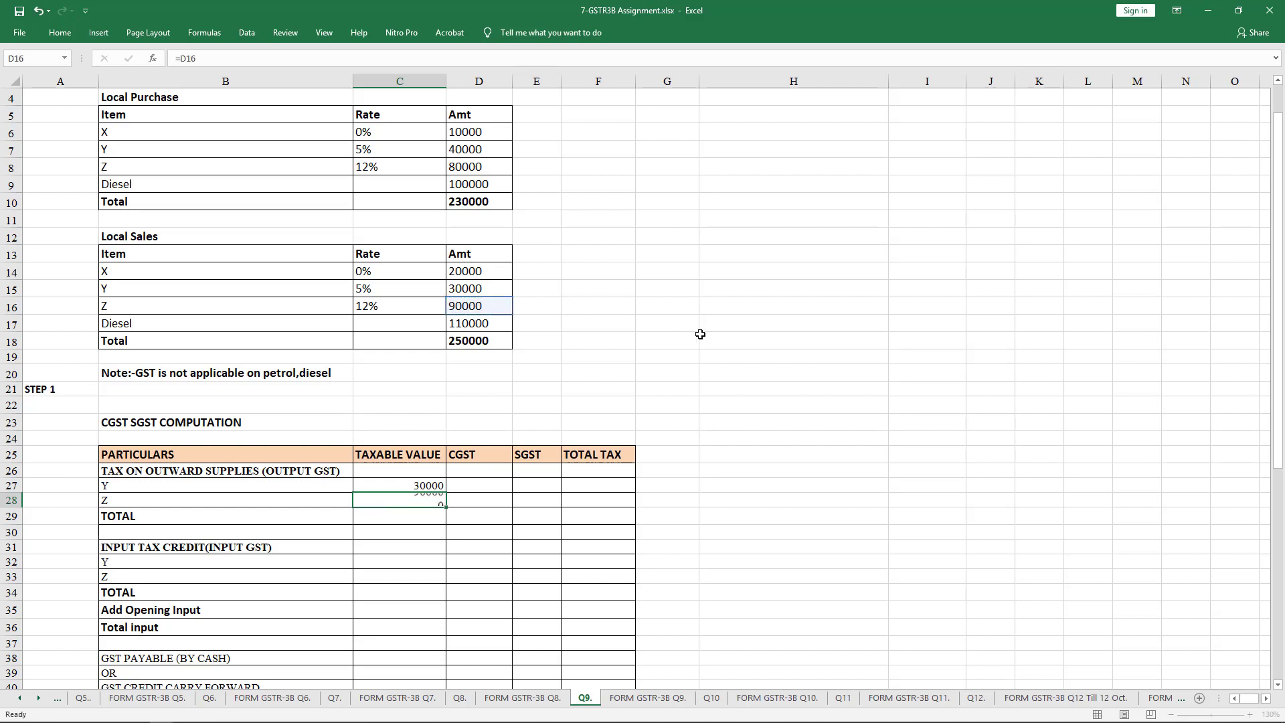
Step: Link the input tax credit taxable values of Y and Z in C32 and C33 to Local Purchase amounts D7 and D8
key(Down)
key(Down)
text(=)
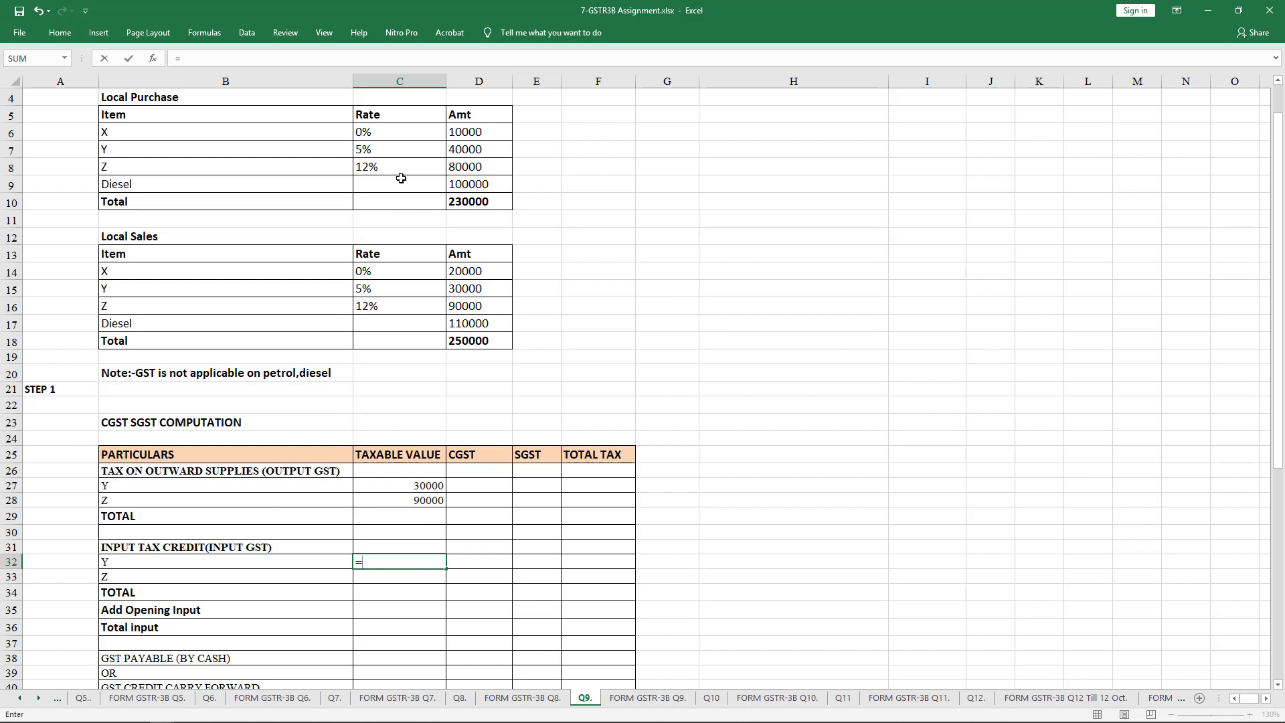
click(460, 153)
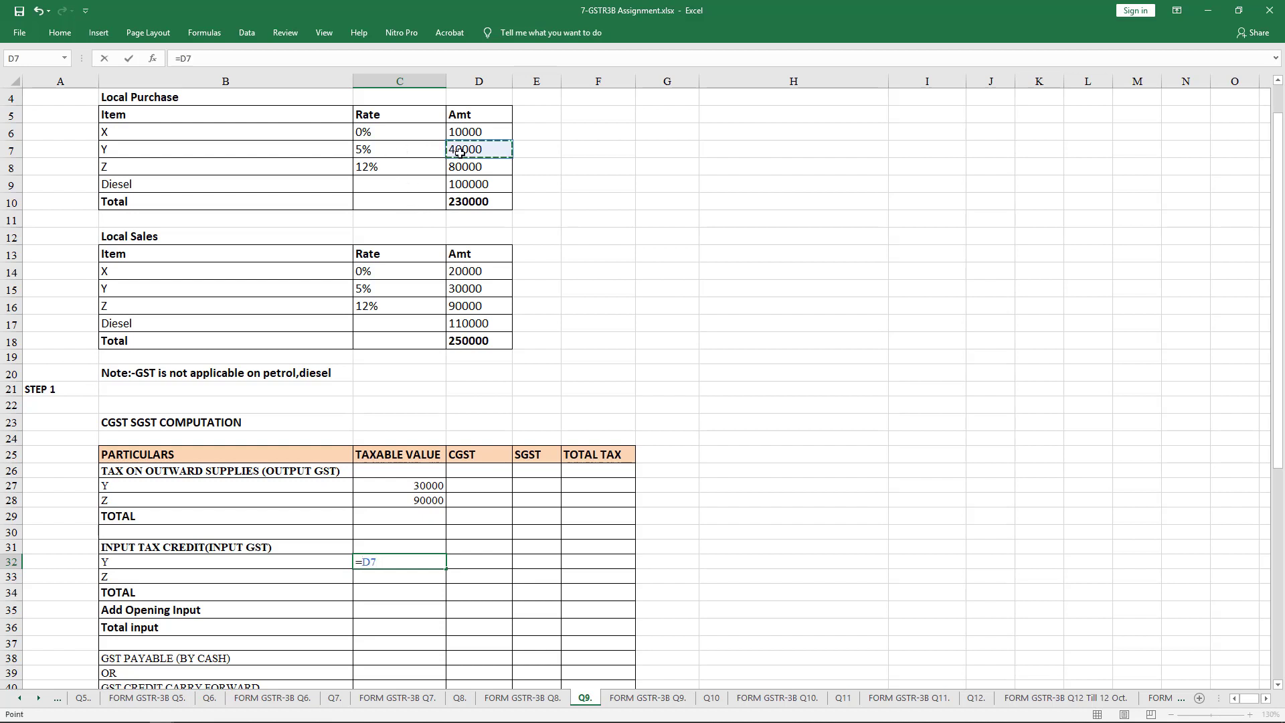
key(Return)
text(=)
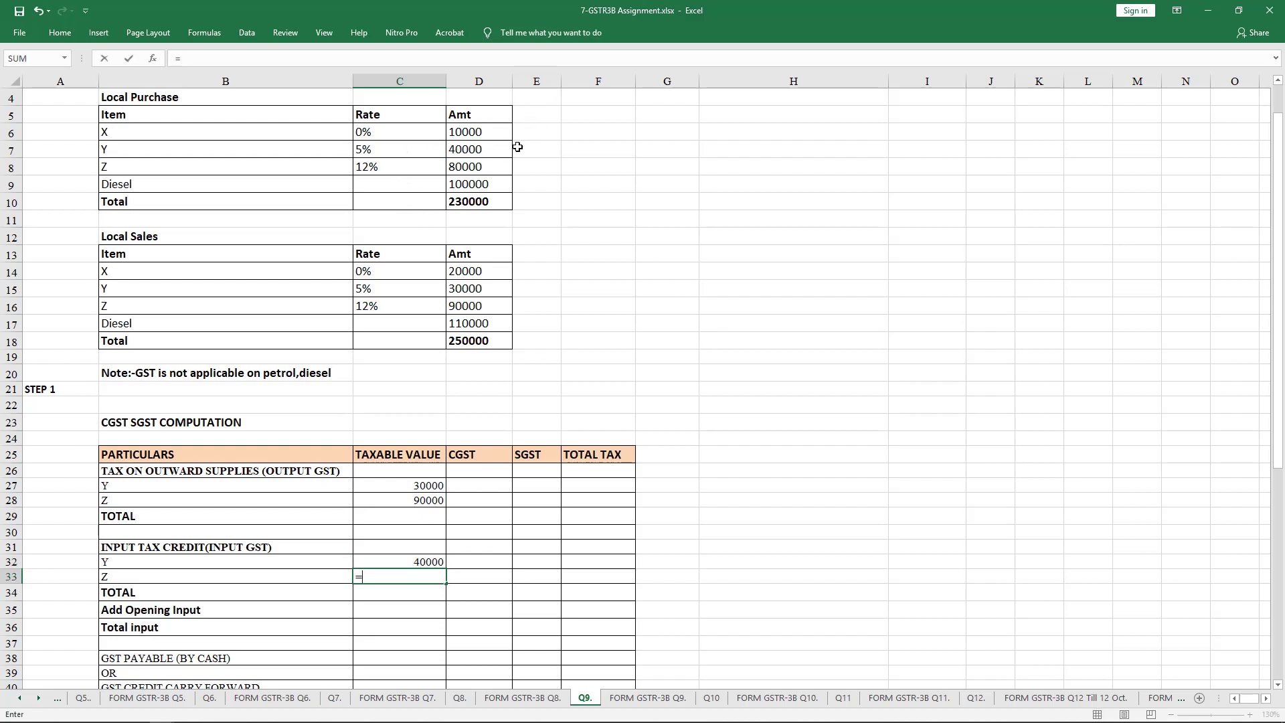
click(488, 166)
key(Return)
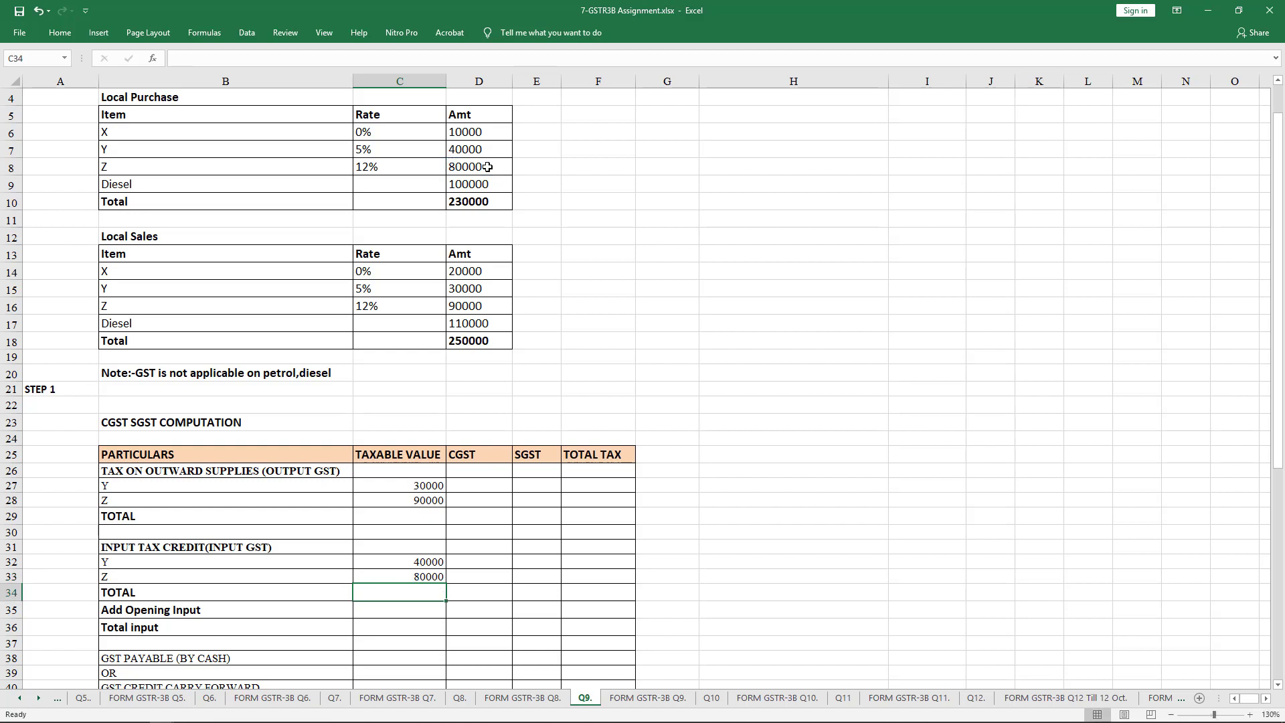
Step: Calculate the CGST on outward supplies of Y in D27 with the formula =C27*2.5%
key(Up)
key(Up)
key(Up)
key(Up)
key(Up)
key(Up)
key(Up)
key(Up)
key(Right)
key(Right)
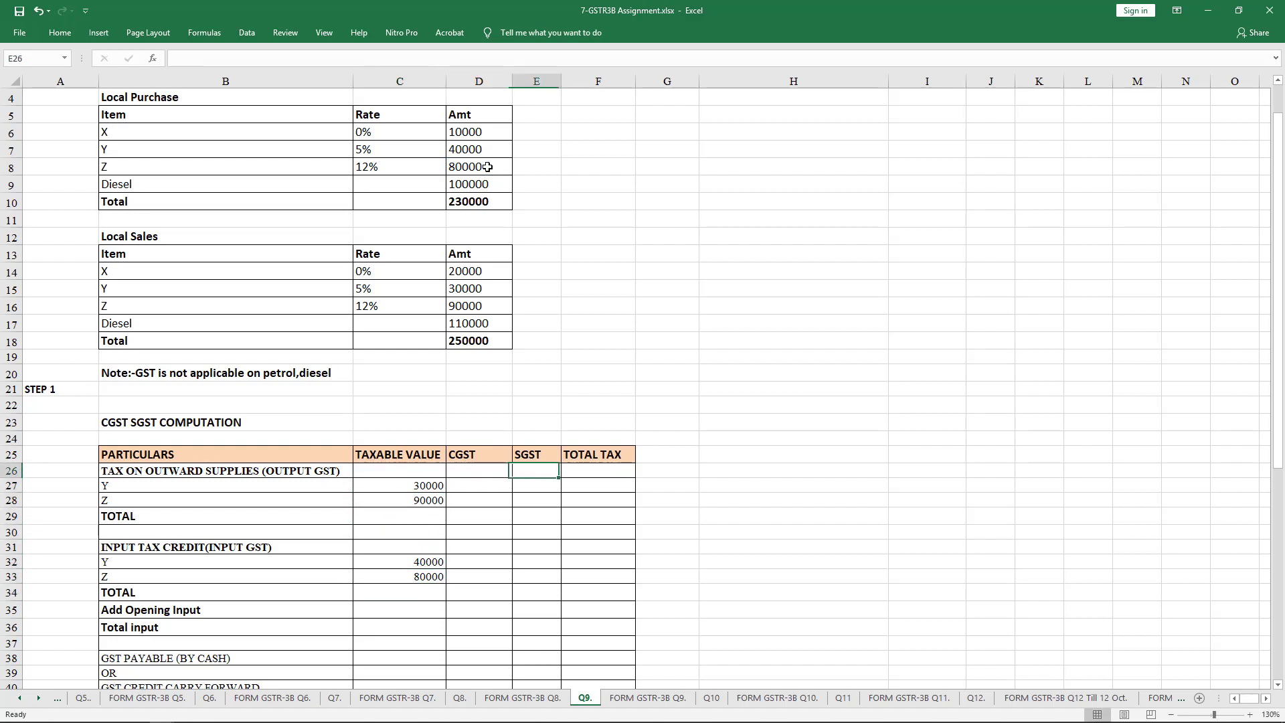
key(Down)
key(Left)
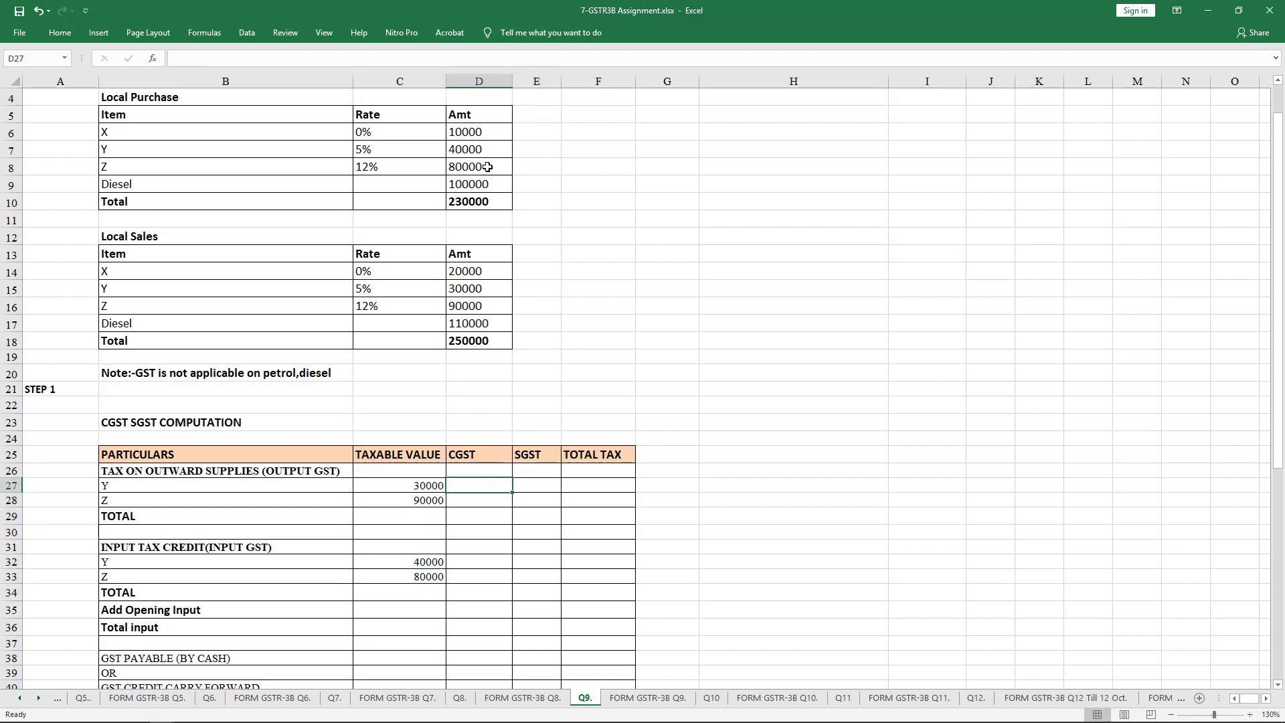
text(=)
key(Left)
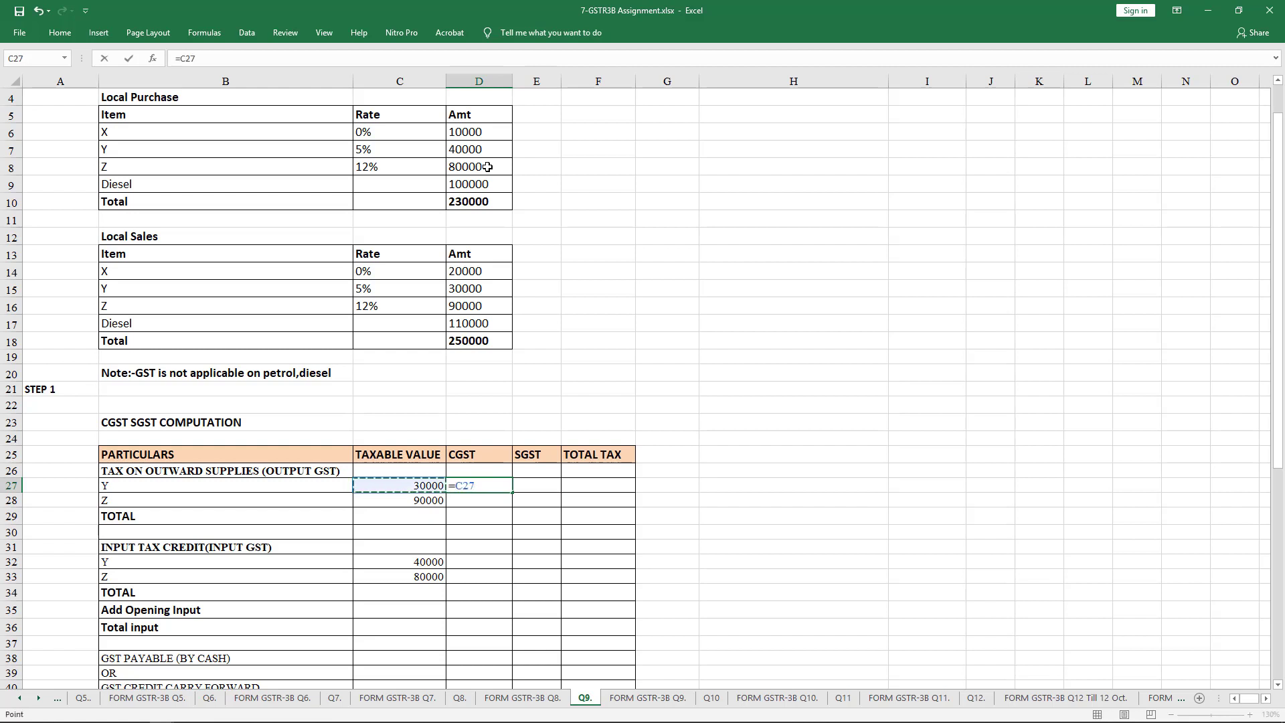
text(*2.5%)
key(Return)
Step: Set the SGST on outward supplies of Y in E27 equal to its CGST in D27
key(Up)
key(Right)
text(=)
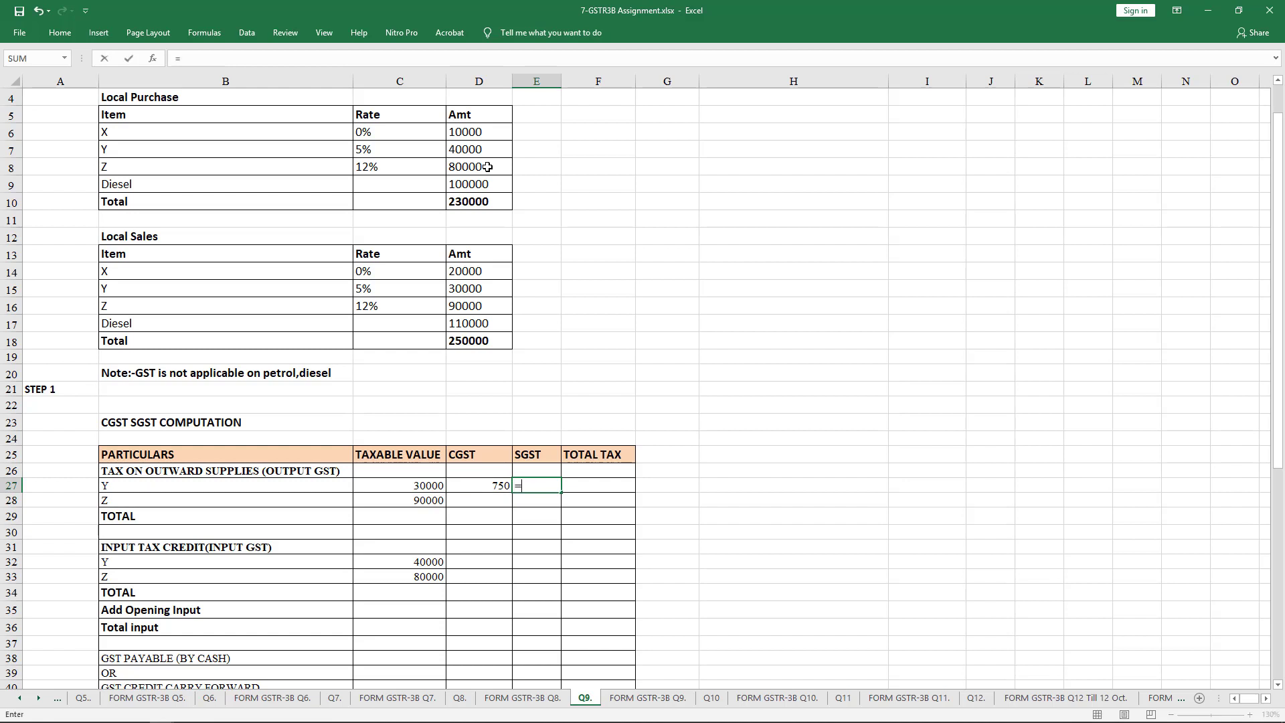
key(Left)
key(Return)
Step: Sum the CGST and SGST of outward item Y as its total tax in F27
key(Up)
key(Right)
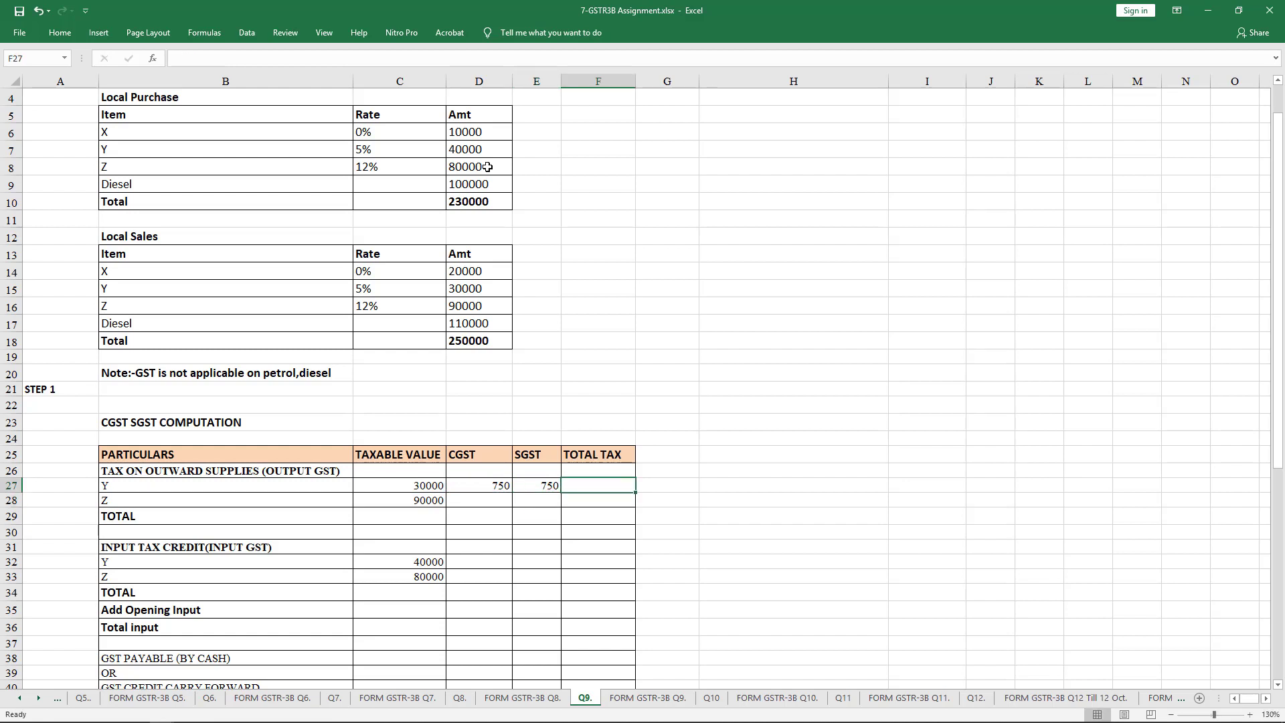
key(alt+=)
key(Left)
key(Left)
key(shift+Right)
key(Return)
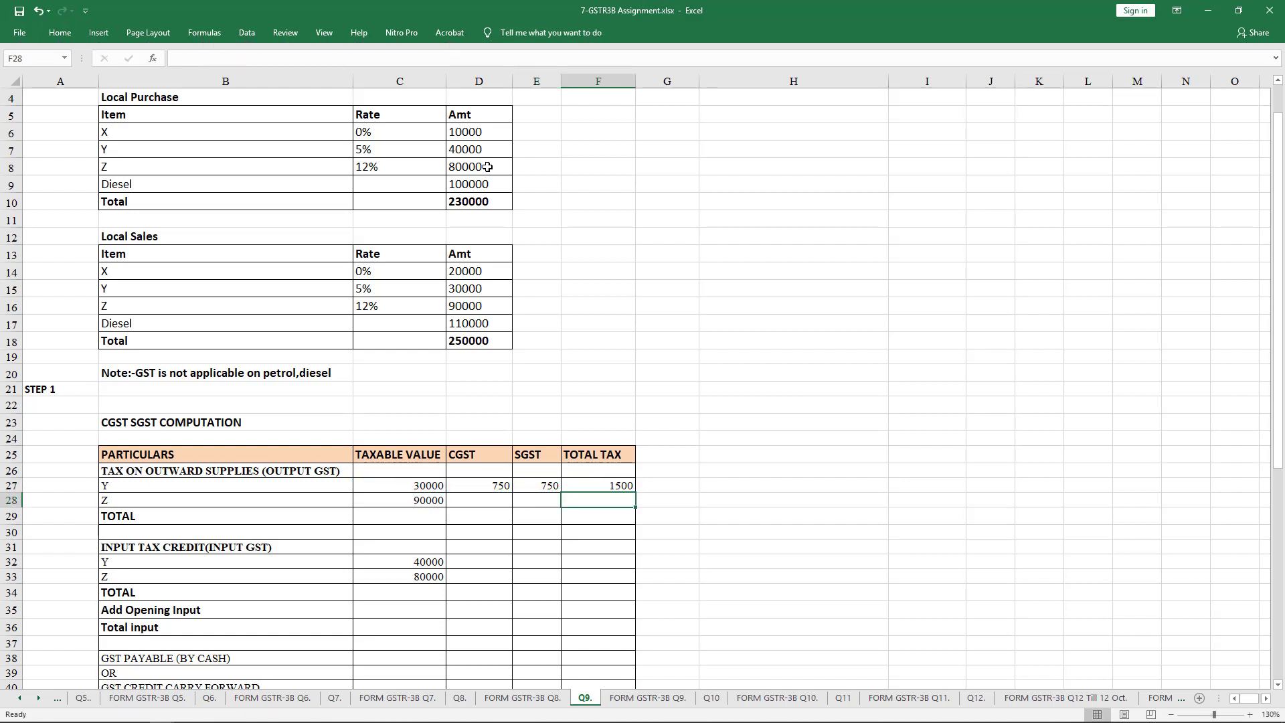
Step: Calculate the CGST of outward item Z in D28 as =C28*6% and set its SGST in E28 to =D28
key(Left)
key(Left)
text(=)
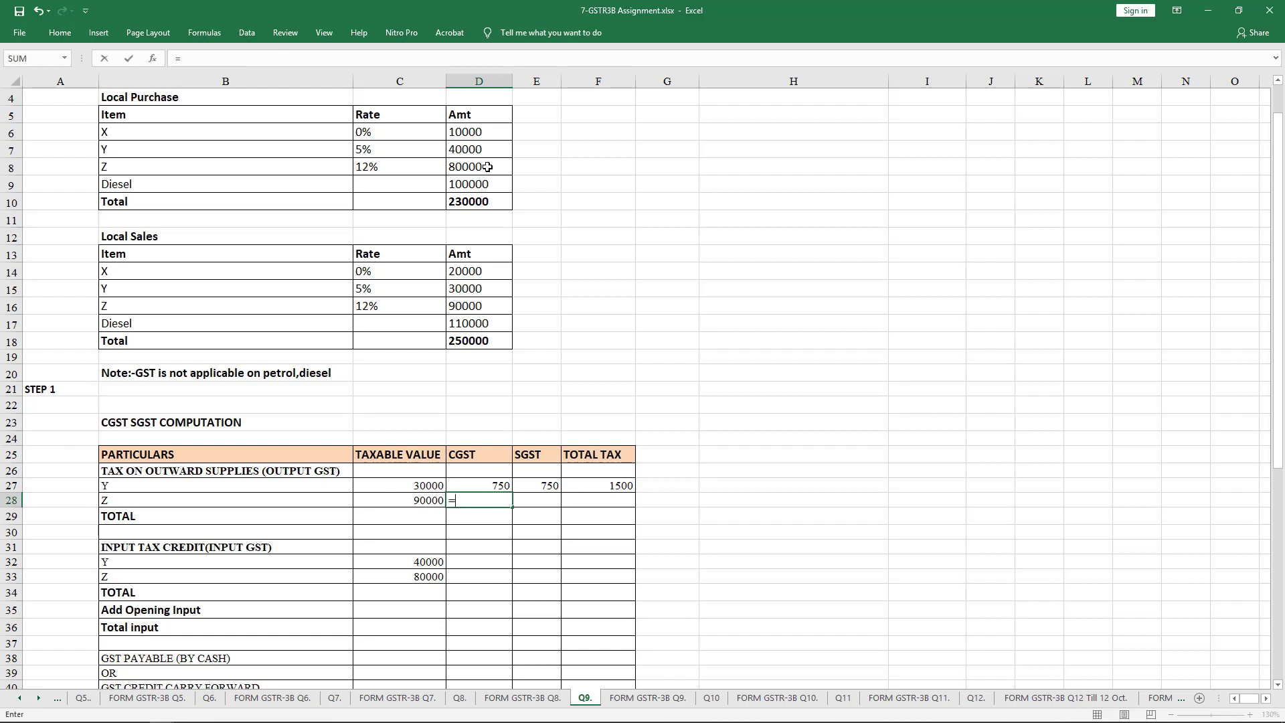
key(Left)
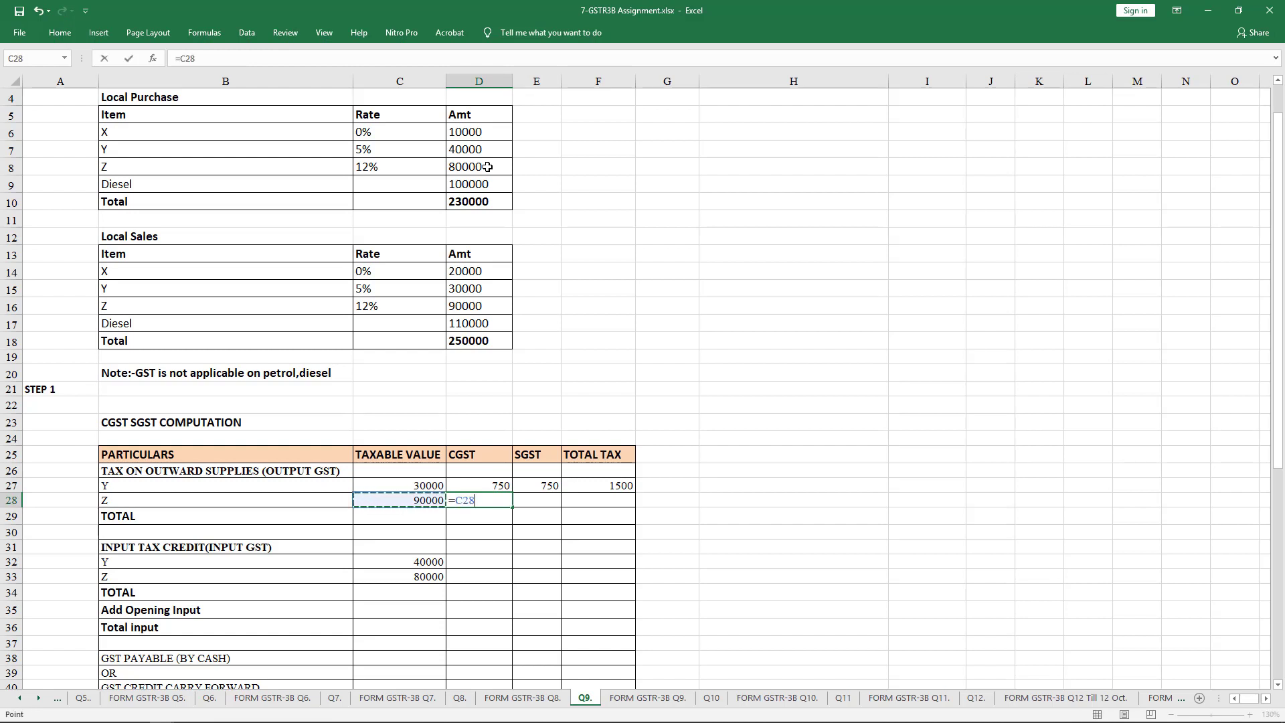
text(*6%)
key(Tab)
text(=)
key(Left)
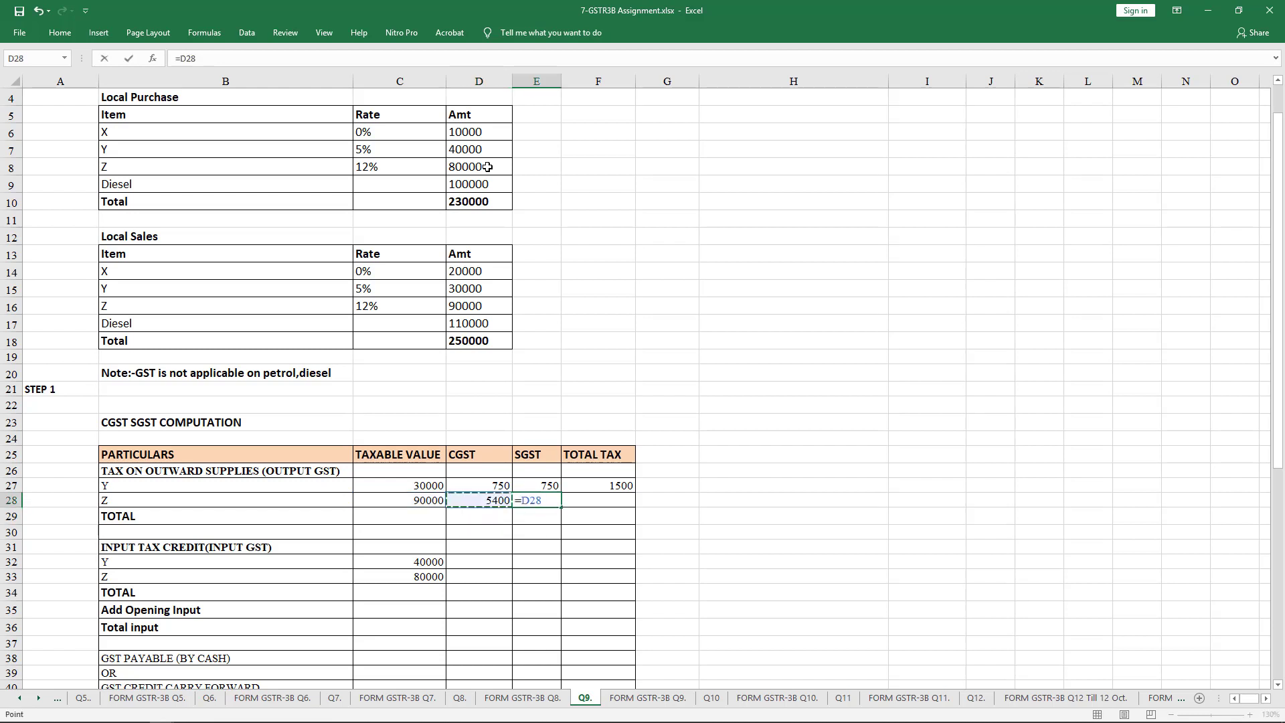
key(Return)
Step: Calculate the total tax of outward item Z in F28 with =SUM(D28:E28)
key(Right)
key(Up)
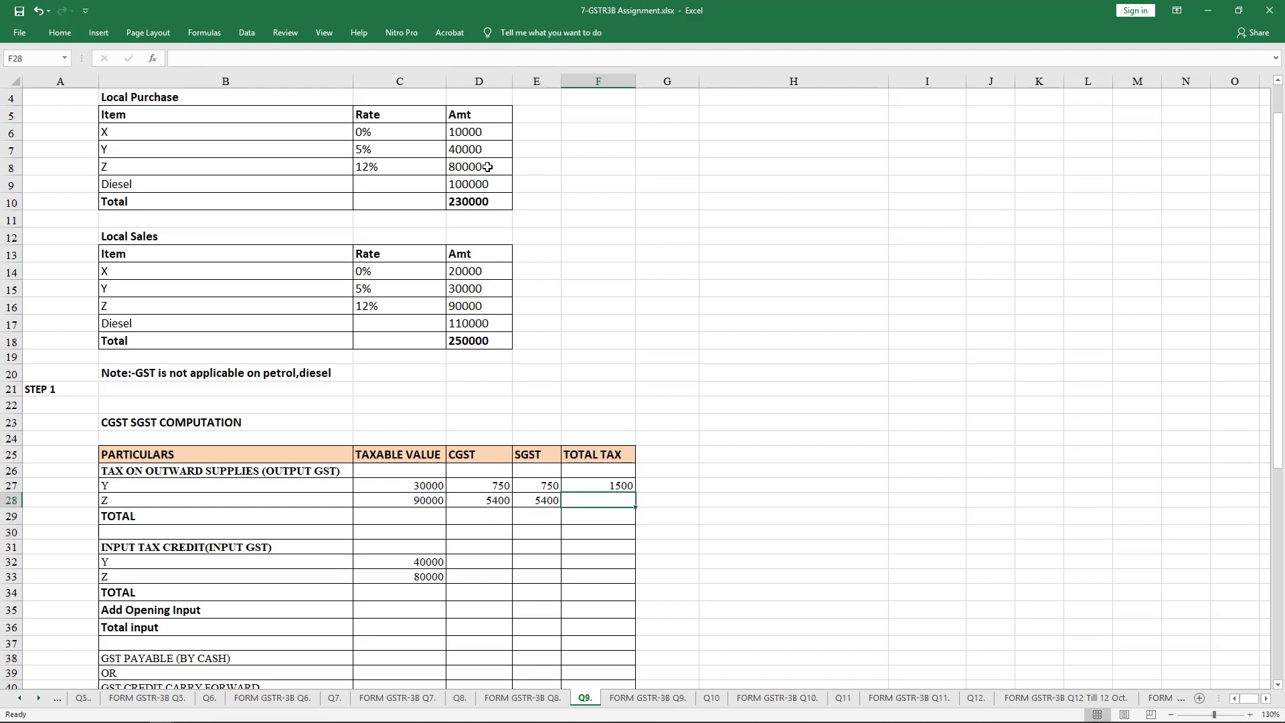
key(alt+equal)
key(Right)
key(shift+Right)
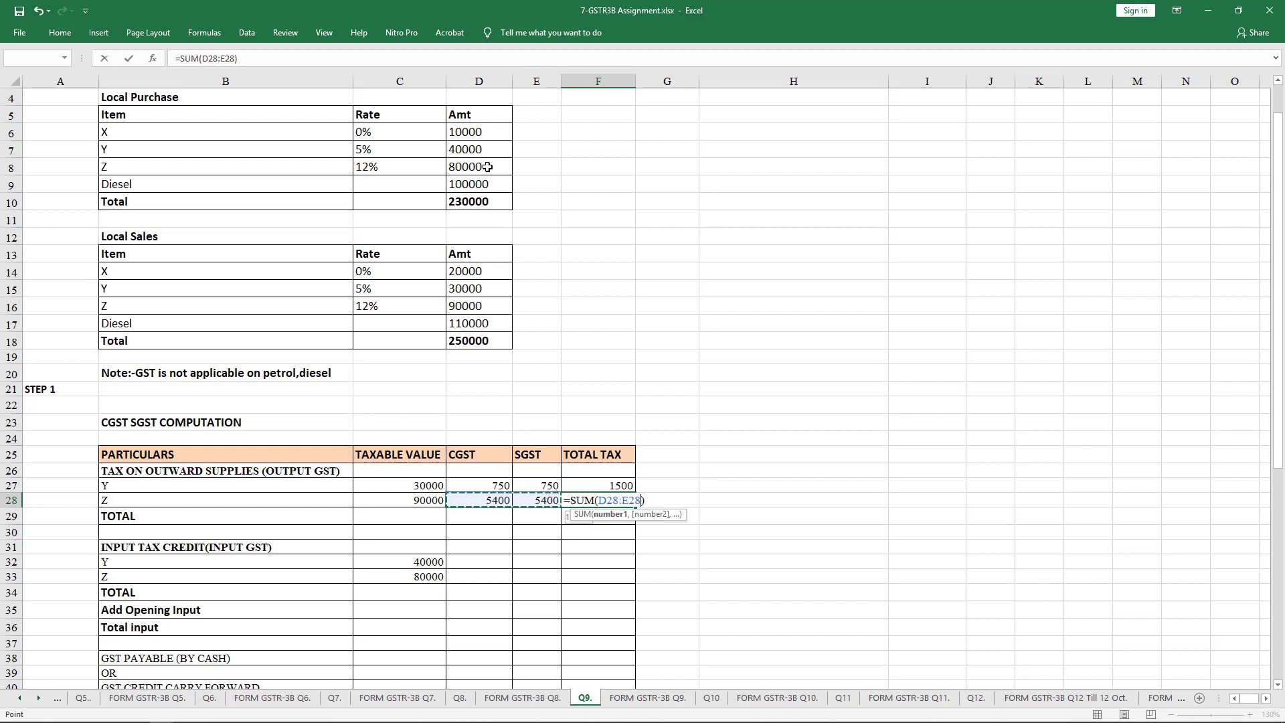
key(Return)
Step: Total the output CGST in D29 with =SUM(D27:D28) and fill the formula across to the SGST and total tax columns
key(Down)
key(Down)
key(Down)
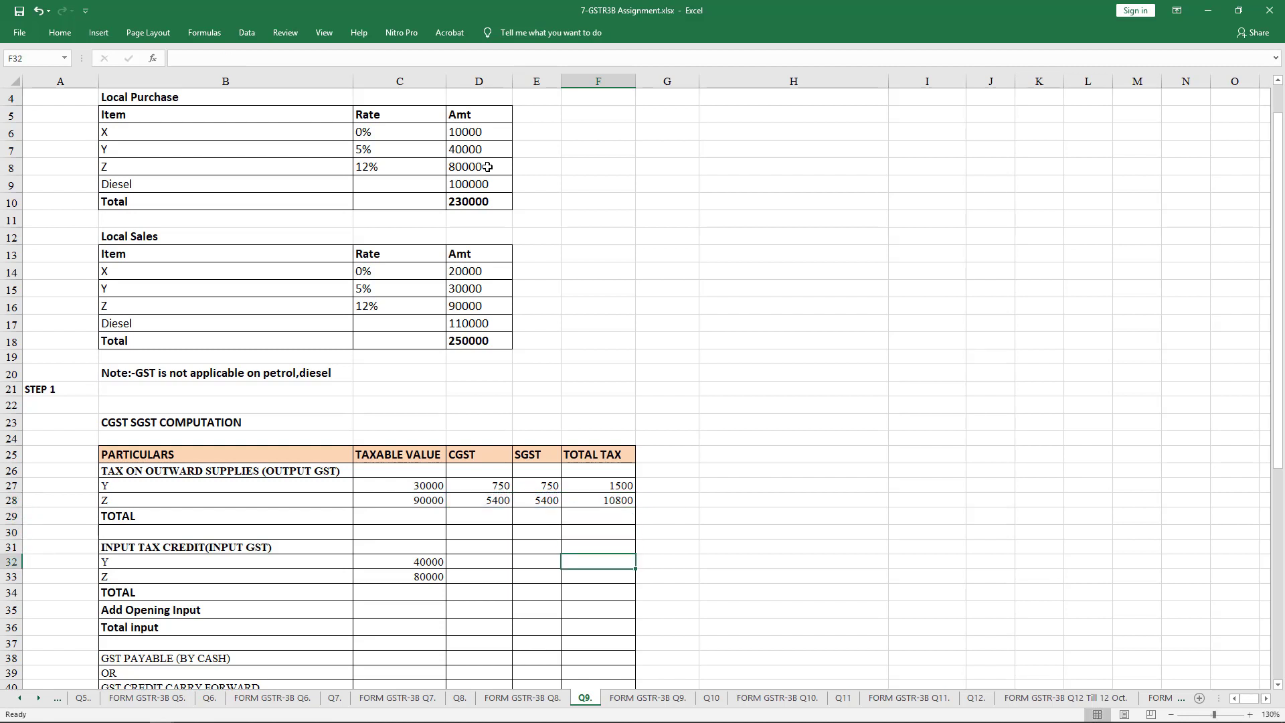
key(Left)
key(Up)
key(Up)
key(Up)
key(Left)
key(alt+equal)
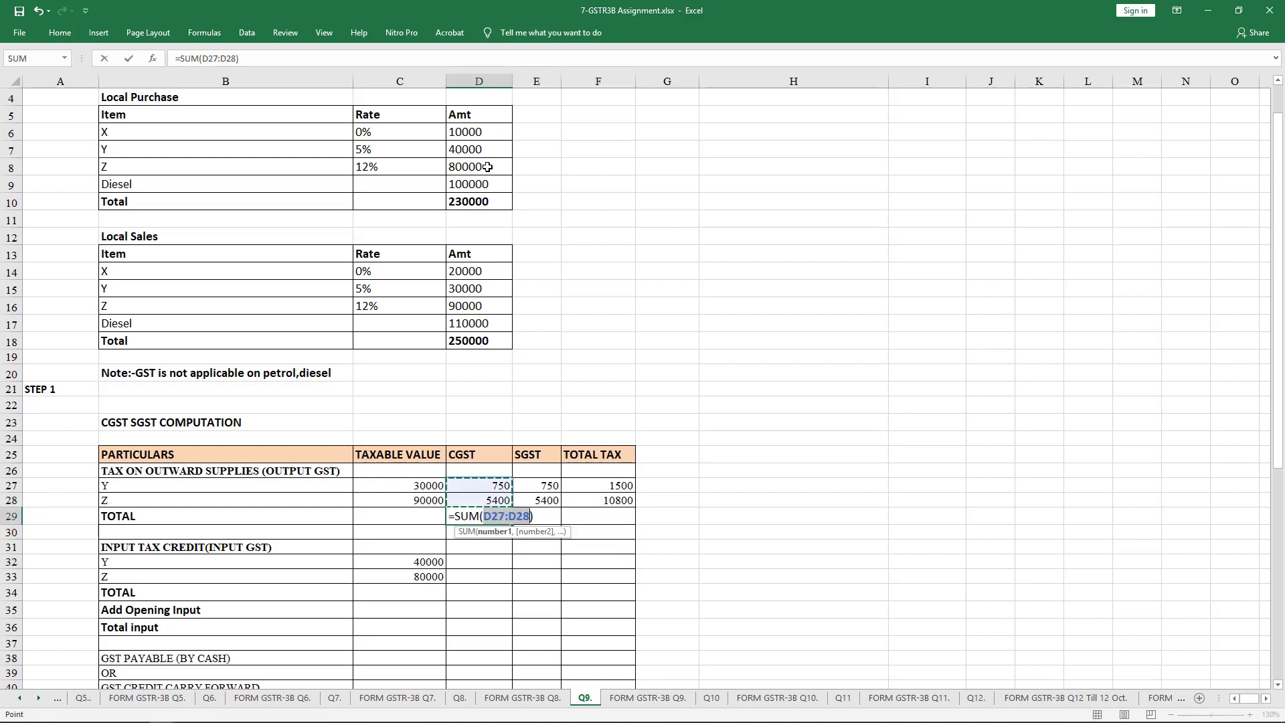
key(Return)
key(Up)
key(shift+Right)
key(shift+Right)
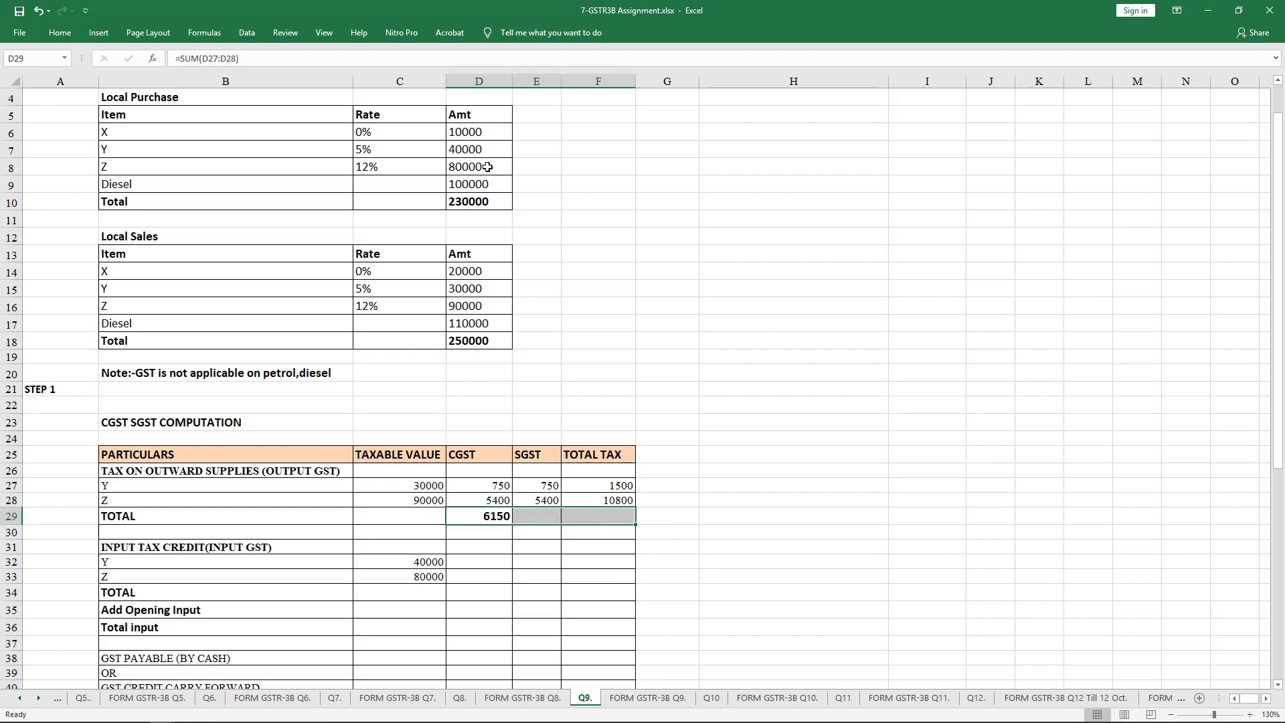
key(ctrl+r)
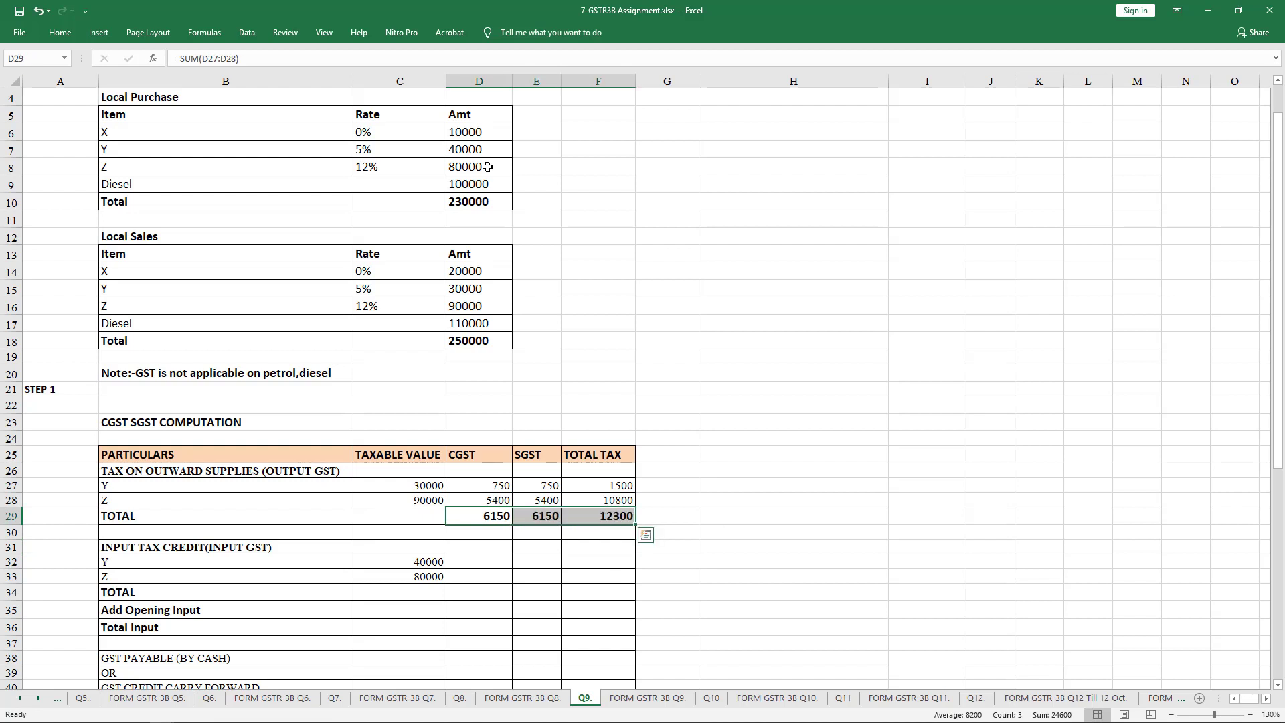
Step: Calculate the input tax credit CGST of Y in D32 as 2.5% of its taxable value in C32
key(Down)
key(Down)
key(Down)
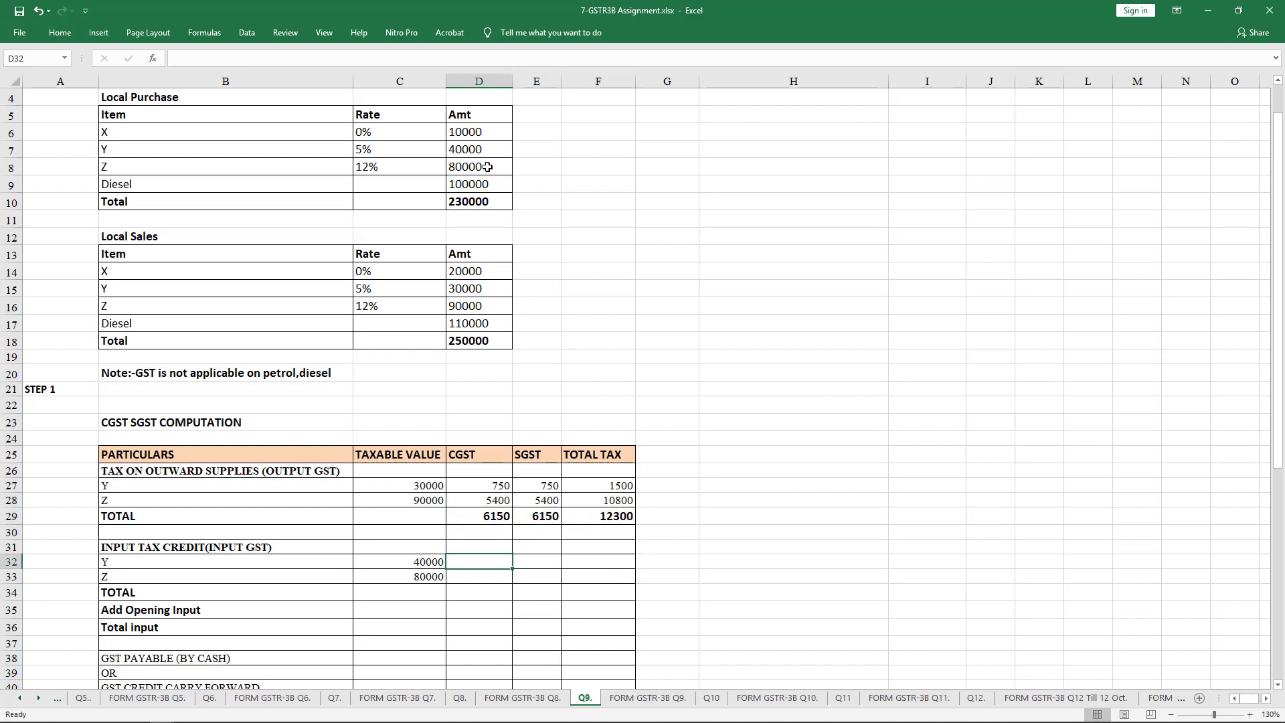
text(=)
key(Left)
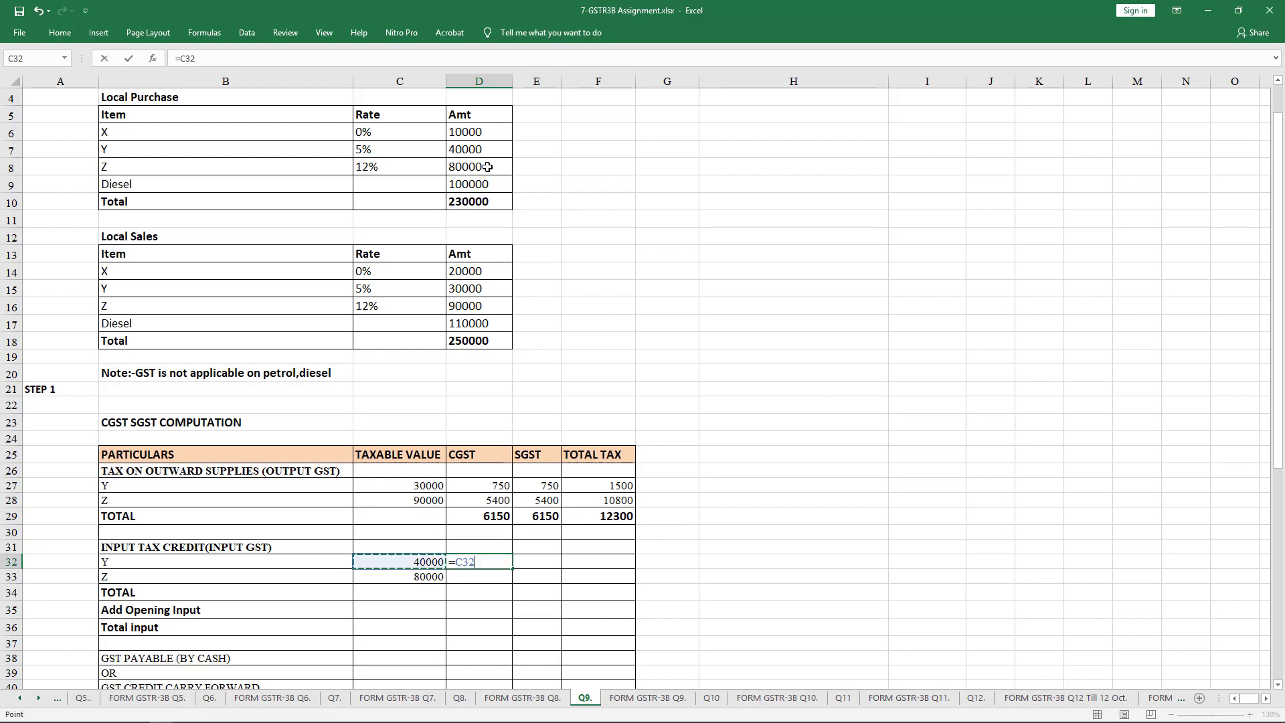
text(*2)
text(.%)
text(%)
key(Return)
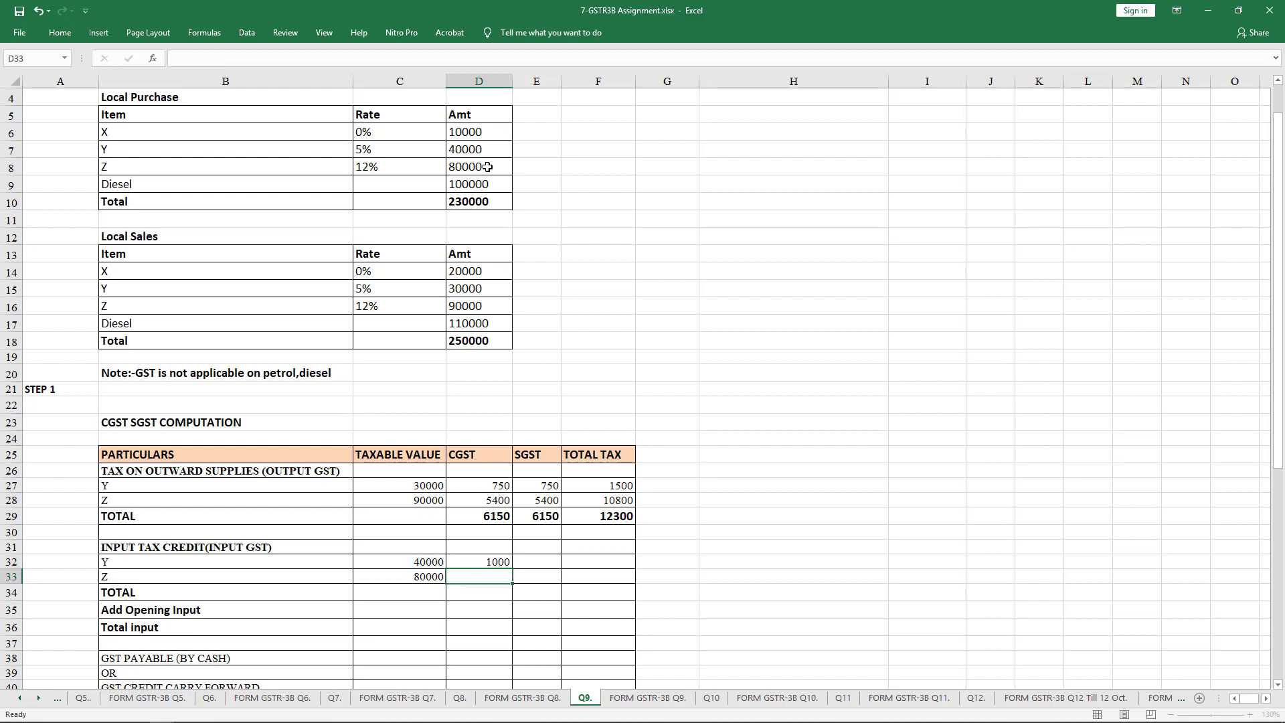
Step: Set the input tax credit SGST of Y in E32 equal to its CGST in D32
key(Right)
key(Up)
text(=)
key(Left)
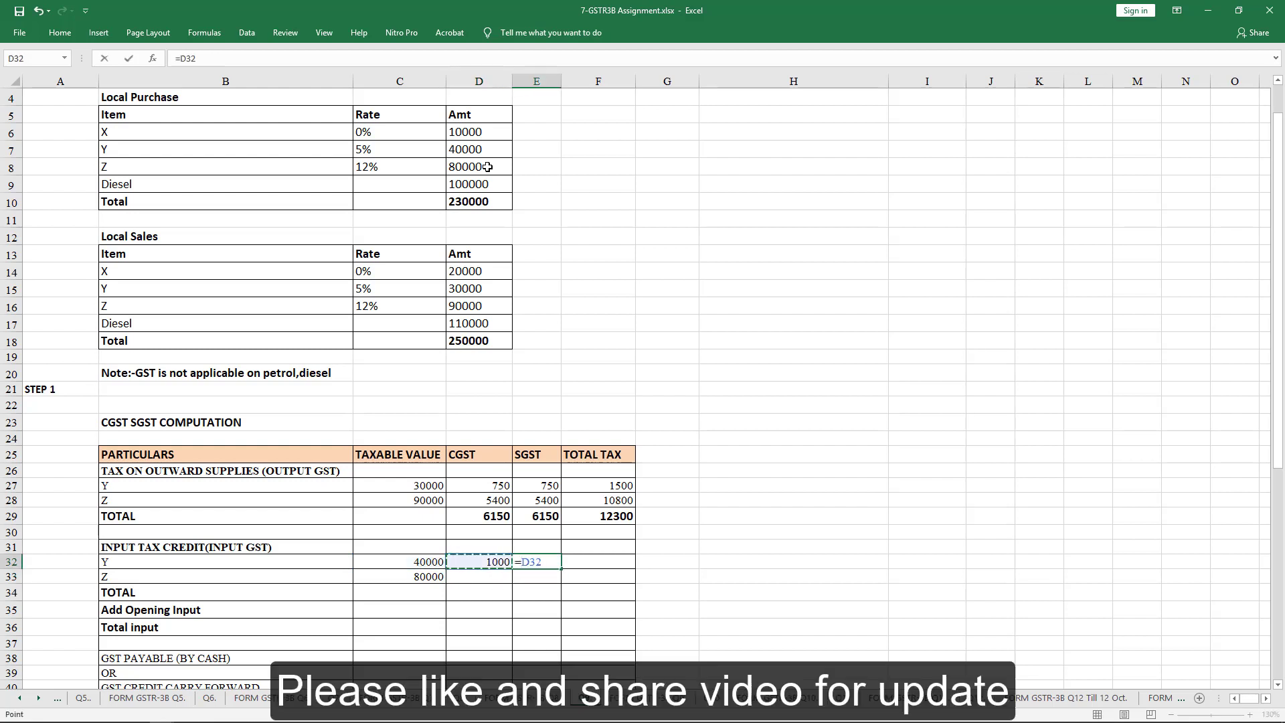
key(Tab)
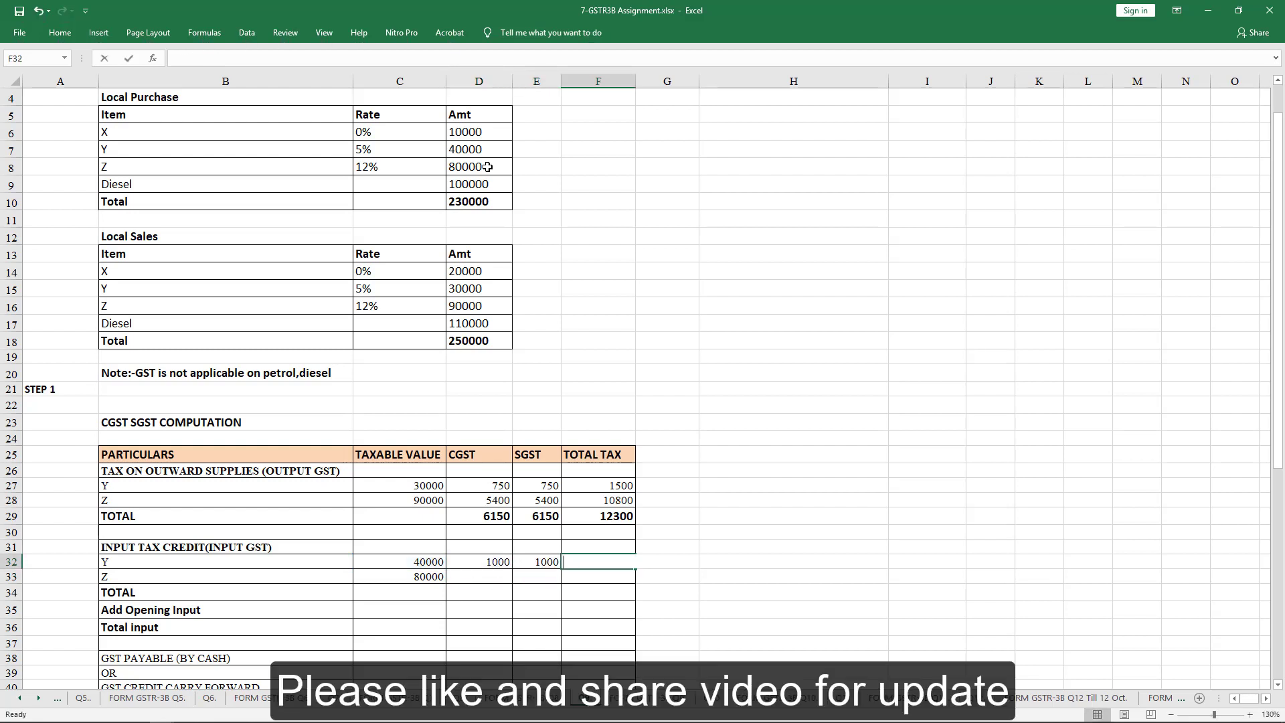
Step: Sum the input CGST and SGST of Y as its total tax in F32
key(alt+equal)
key(Right)
key(shift+Right)
key(Return)
Step: Calculate the input CGST of Z in D33 as =C33*6% and set its SGST in E33 equal to D33
key(Left)
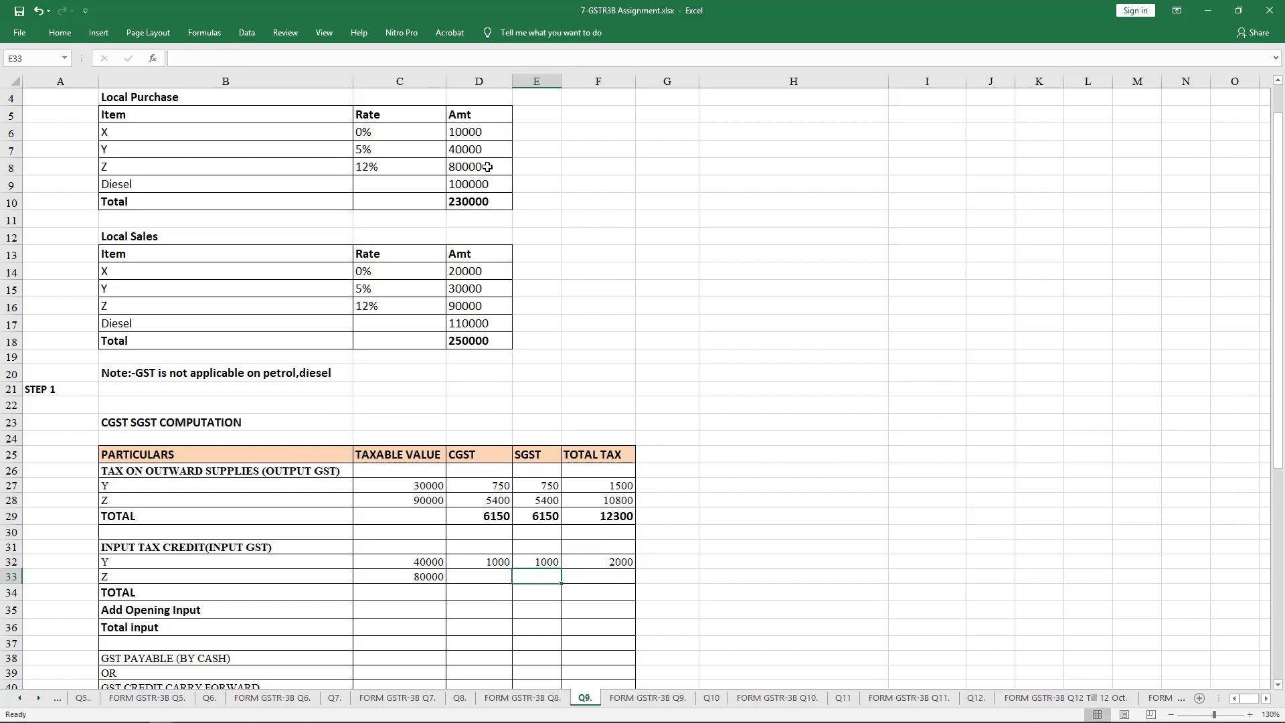
key(Left)
text(=)
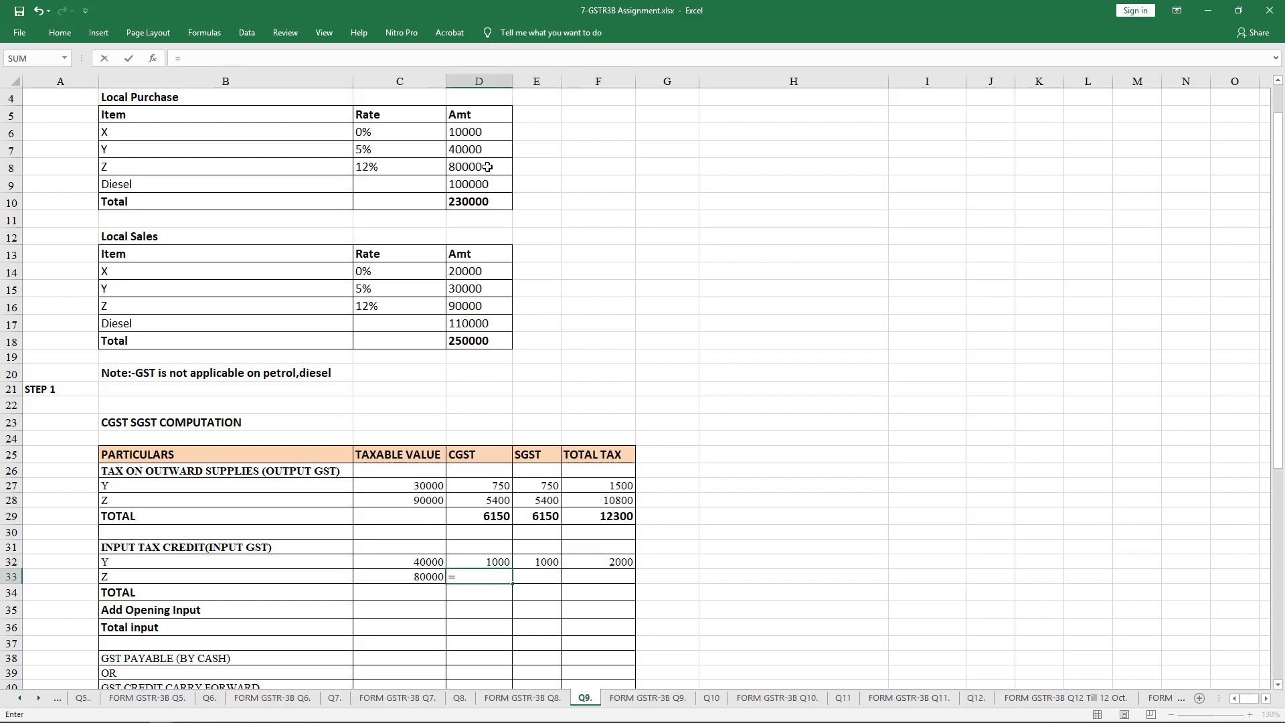
key(Left)
text(*)
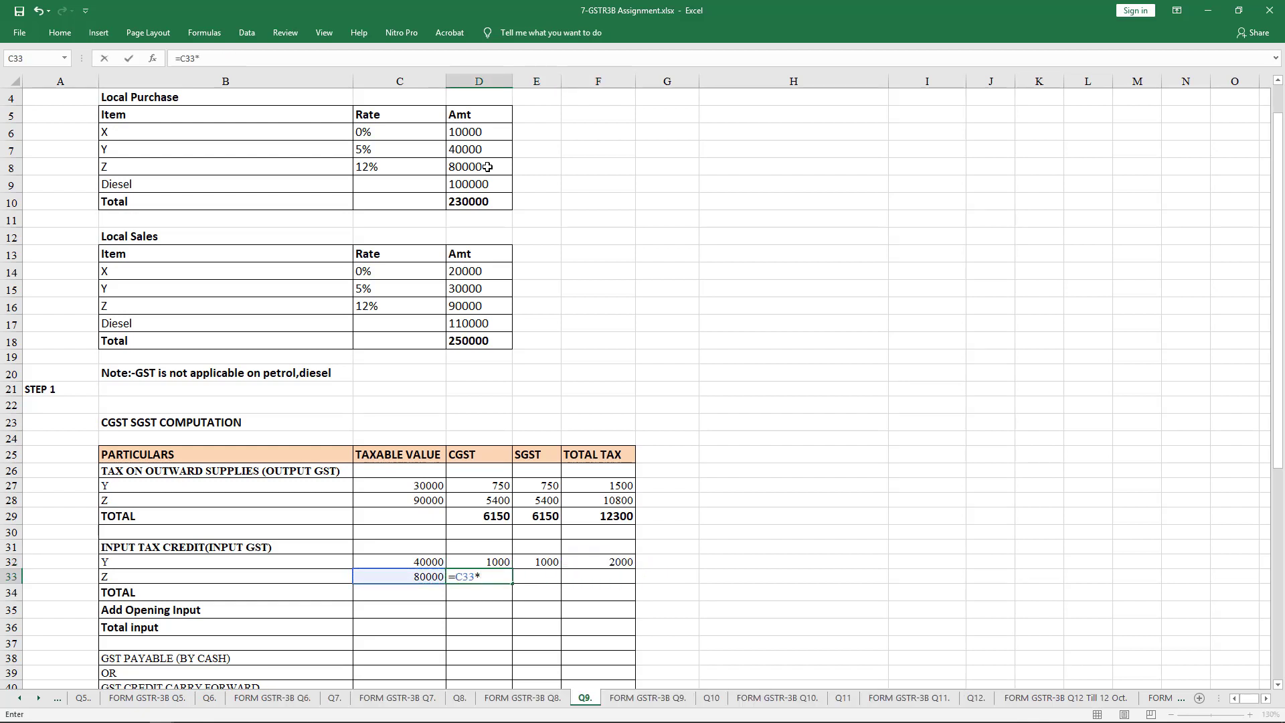
text(6%)
key(Tab)
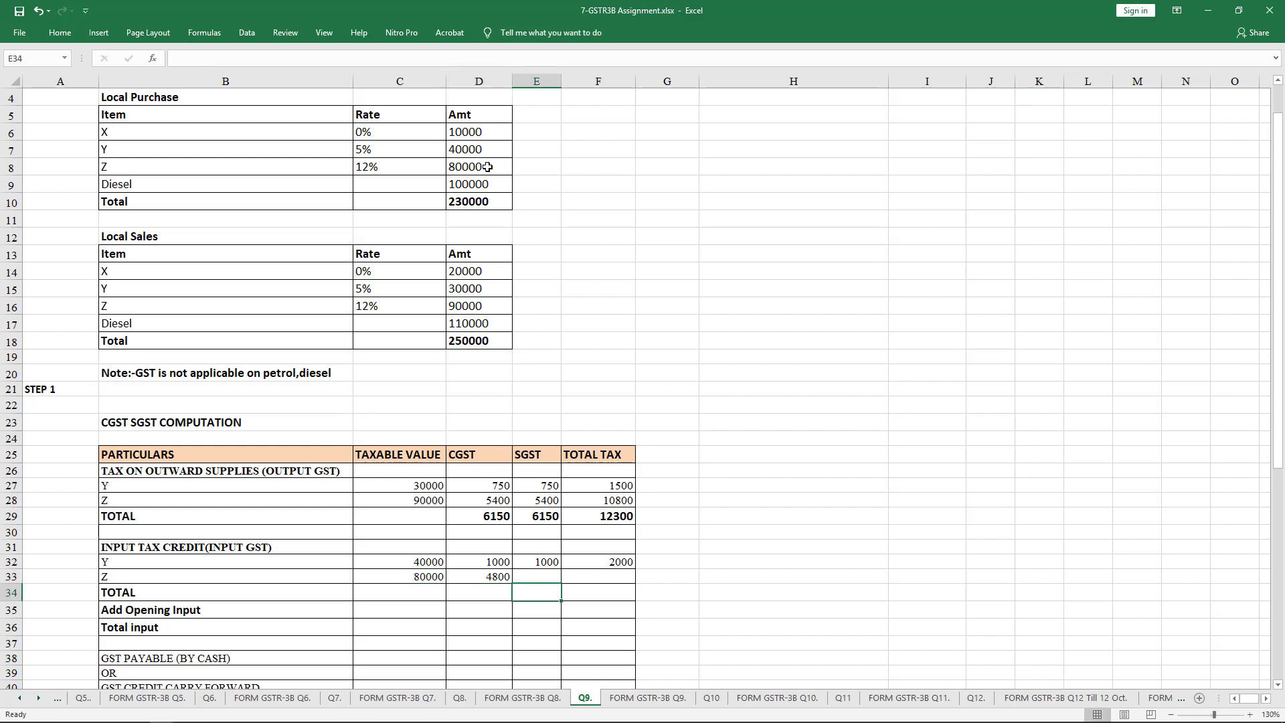
text(=)
key(Left)
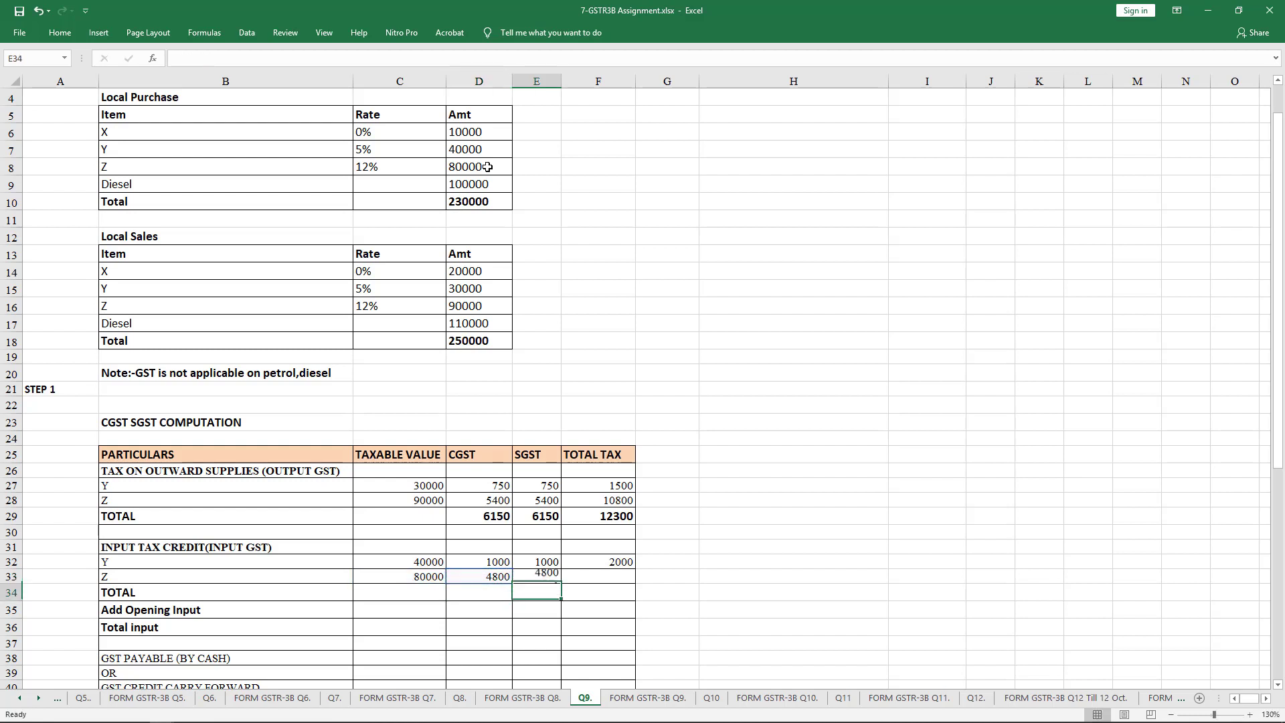
key(Tab)
Step: Calculate the input total tax of Z in F33 as the sum of D33:E33
text(=SUM(D33:E33))
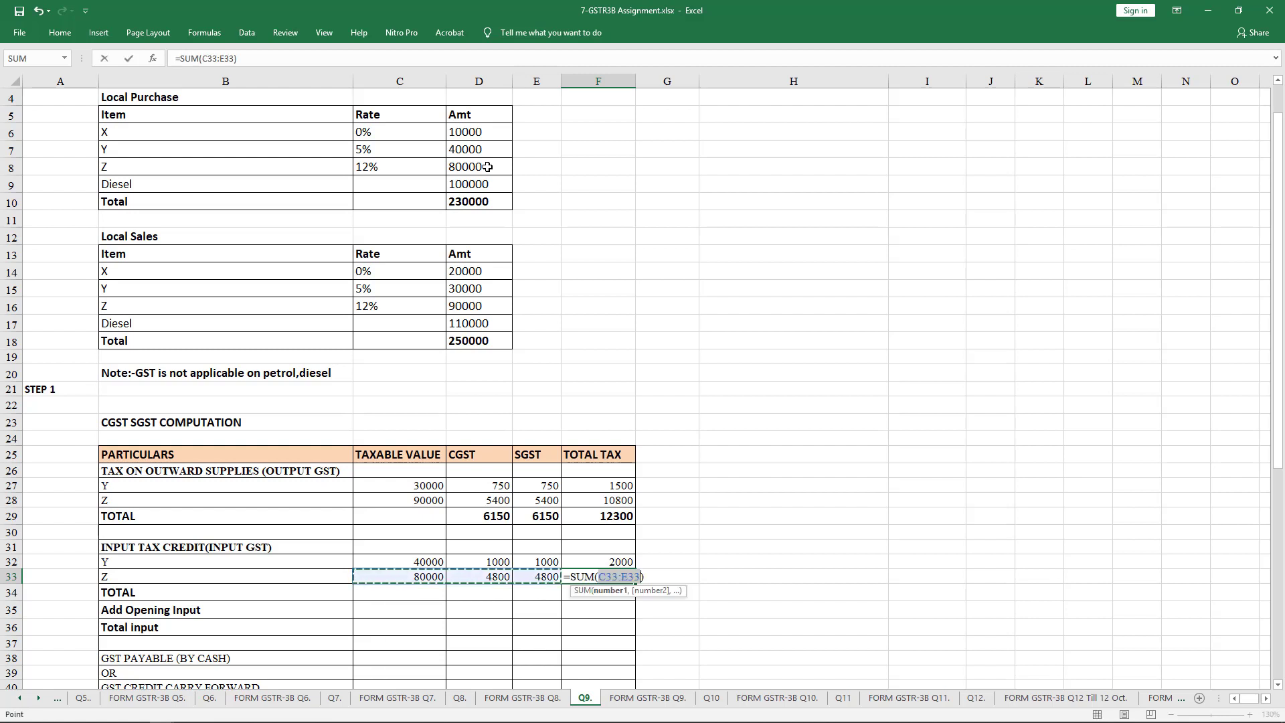
key(Return)
key(Left)
key(Left)
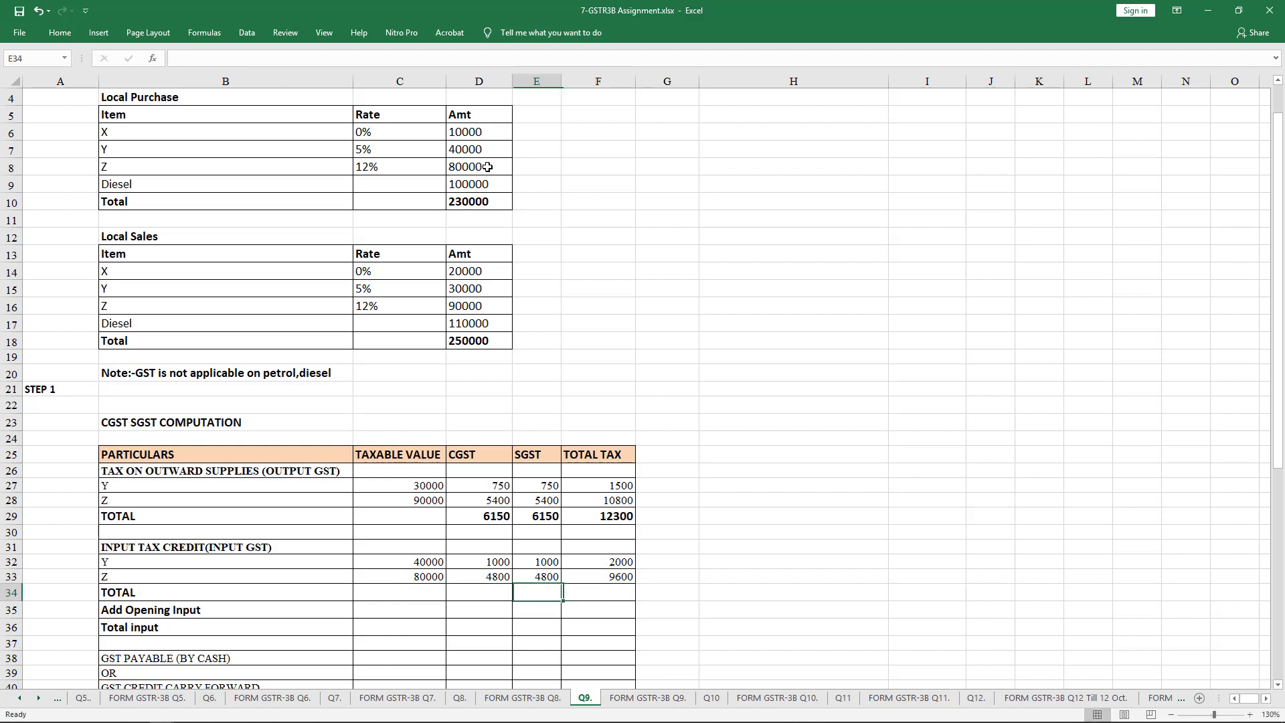
Step: Total the input tax credit in D34 as =SUM(D32:D33), copy it across to F34 and make the three totals bold
key(alt+equal)
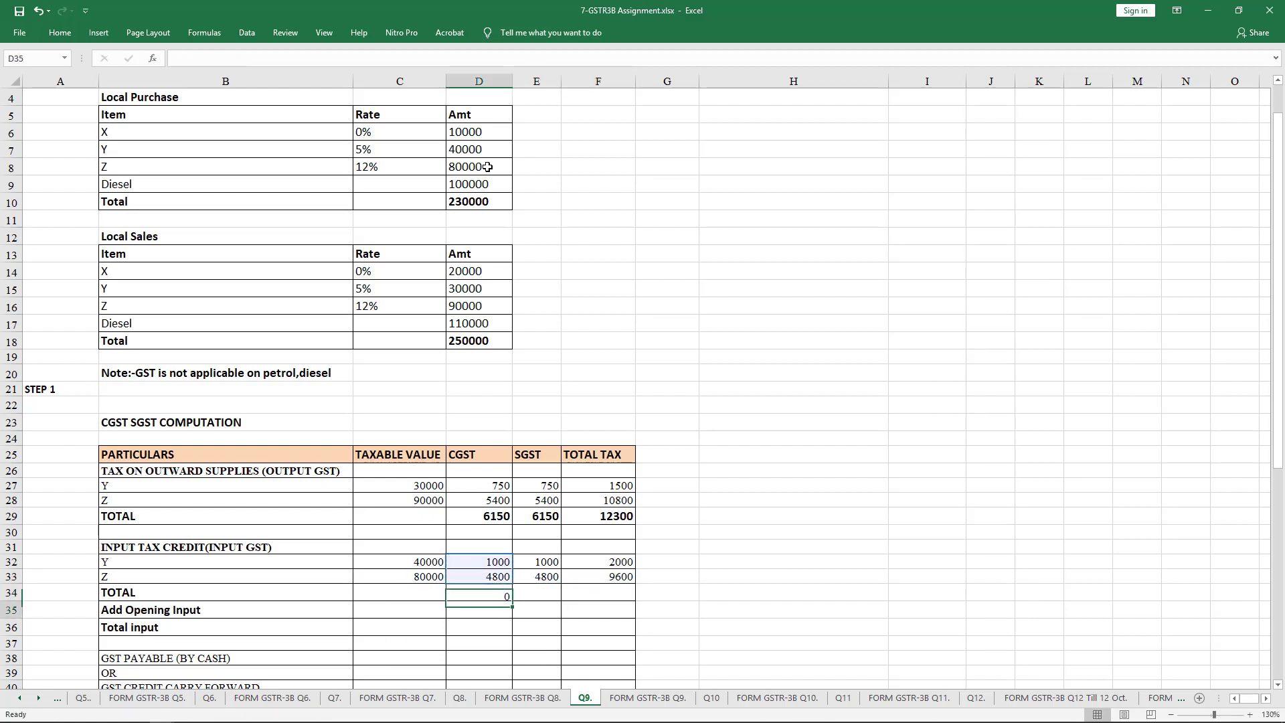
key(Return)
key(Up)
key(shift+Right)
key(shift+Right)
key(ctrl+r)
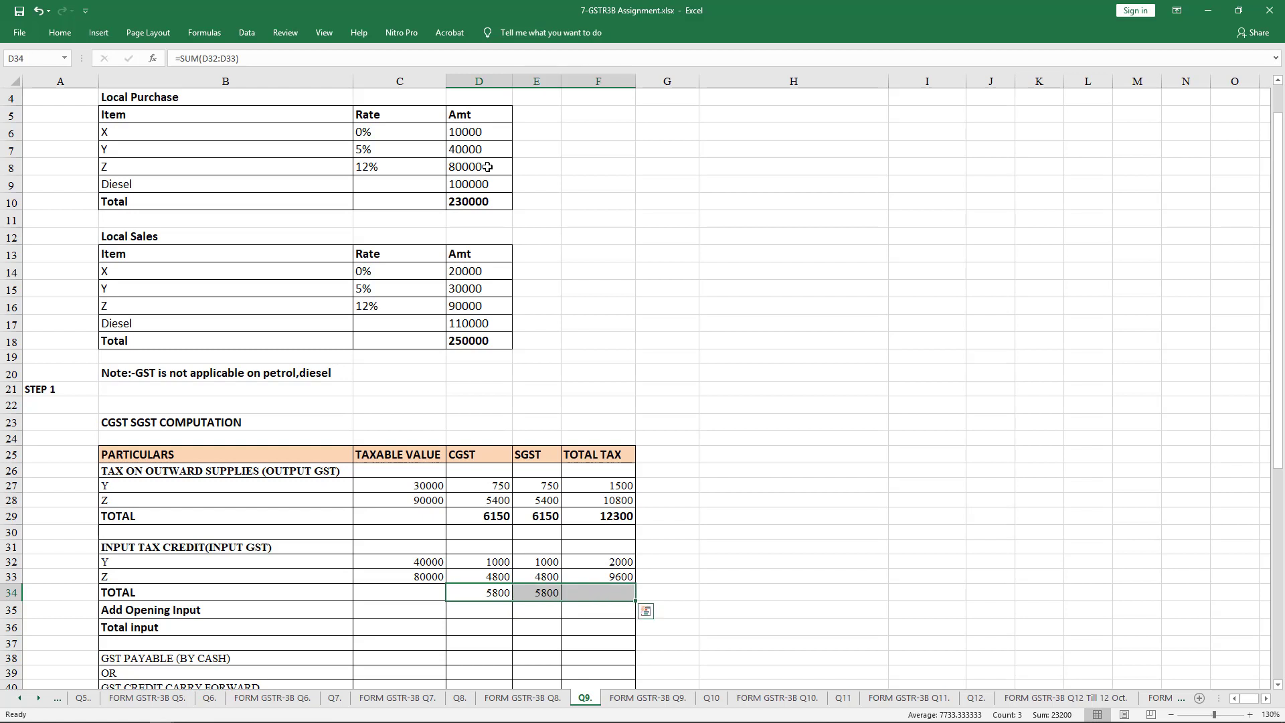
key(ctrl+b)
key(Down)
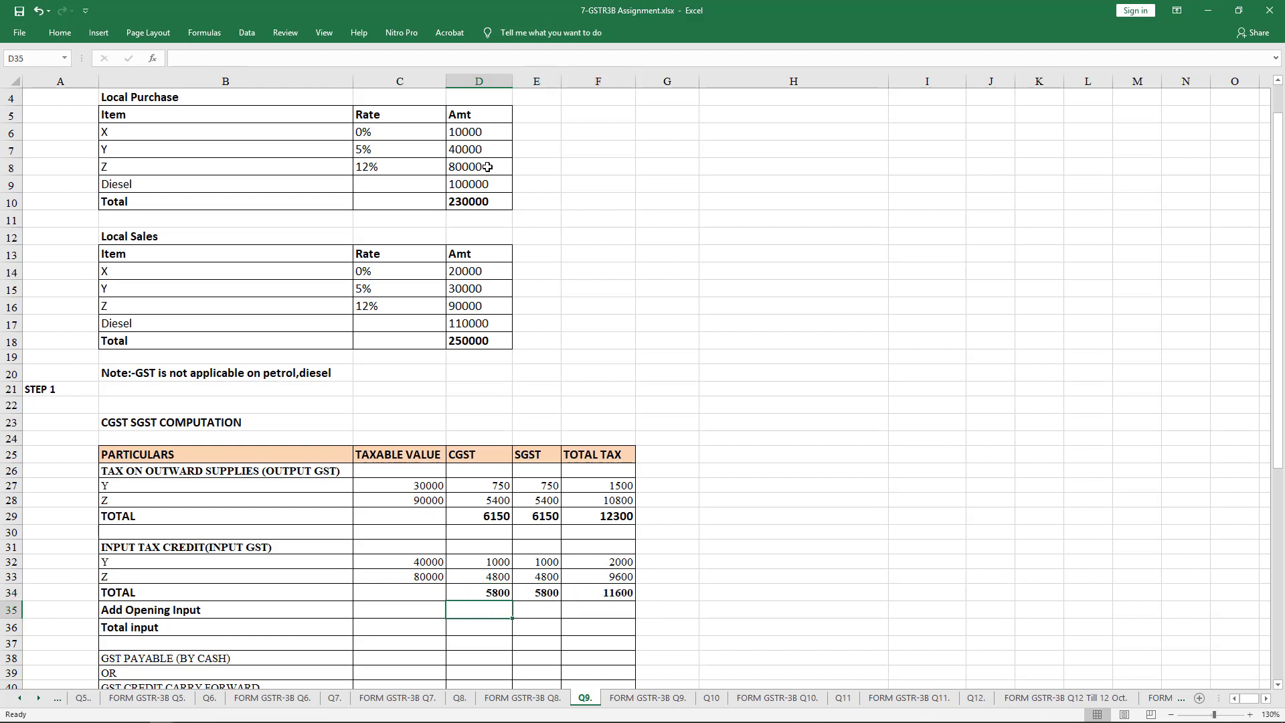
Step: Enter an opening input of 20 each for CGST in D35 and SGST in E35
text(20)
key(Tab)
text(20)
key(Return)
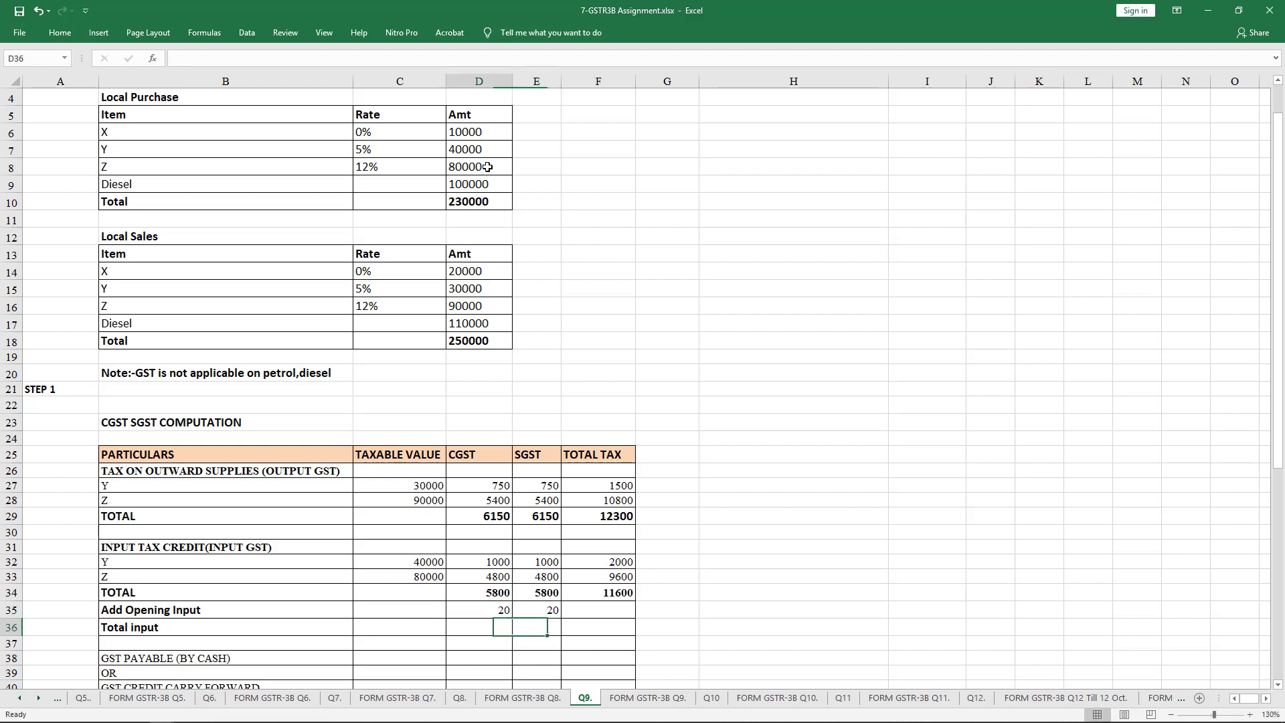
Step: Calculate the total input CGST in D36 as =SUM(D34:D35) and copy the formula across to F36
text(=SUM()
key(Up)
key(shift+Up)
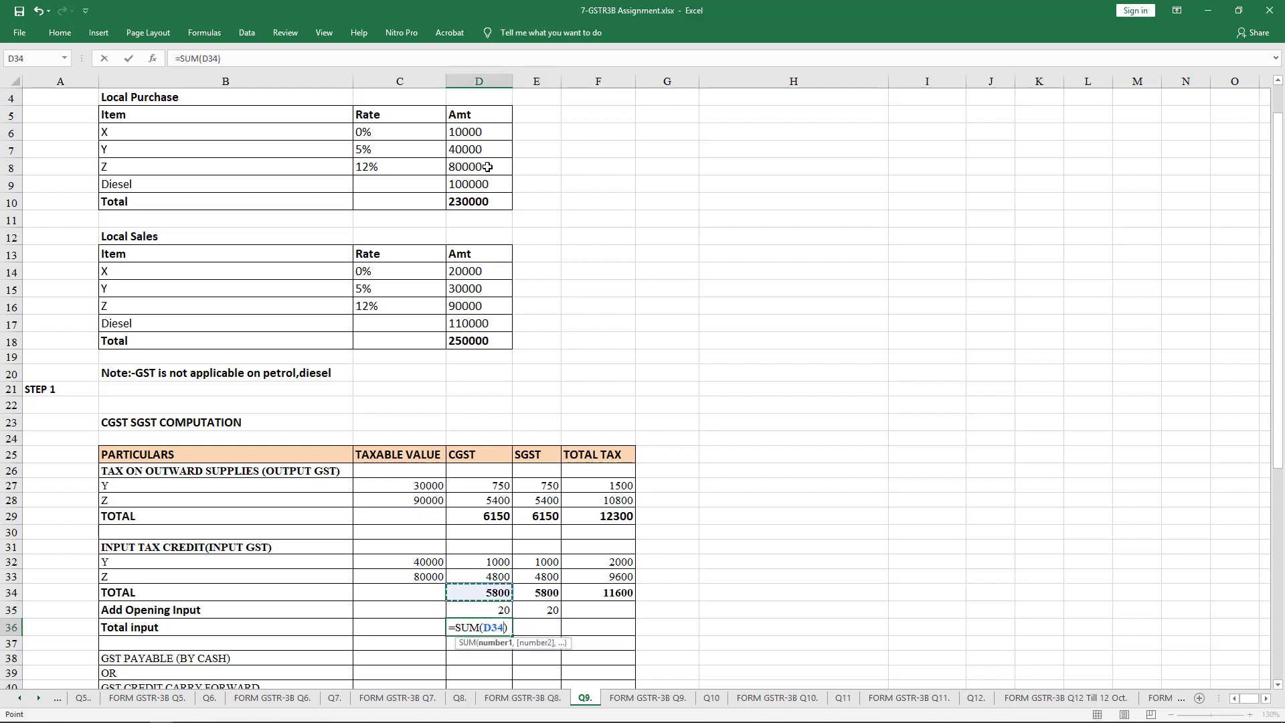
text())
key(ctrl+Return)
key(shift+Right)
key(shift+Right)
key(ctrl+r)
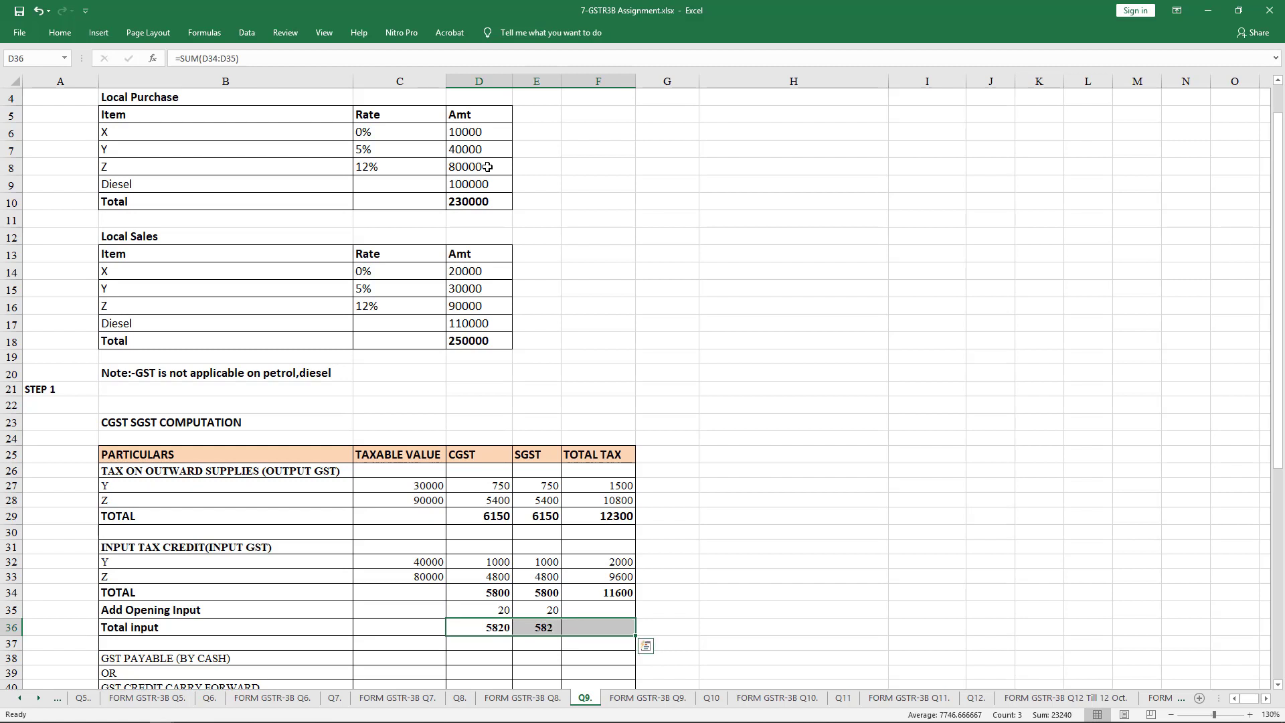
Step: Replace the total input tax in F36 with the sum of its CGST and SGST in D36:E36
key(Right)
key(Right)
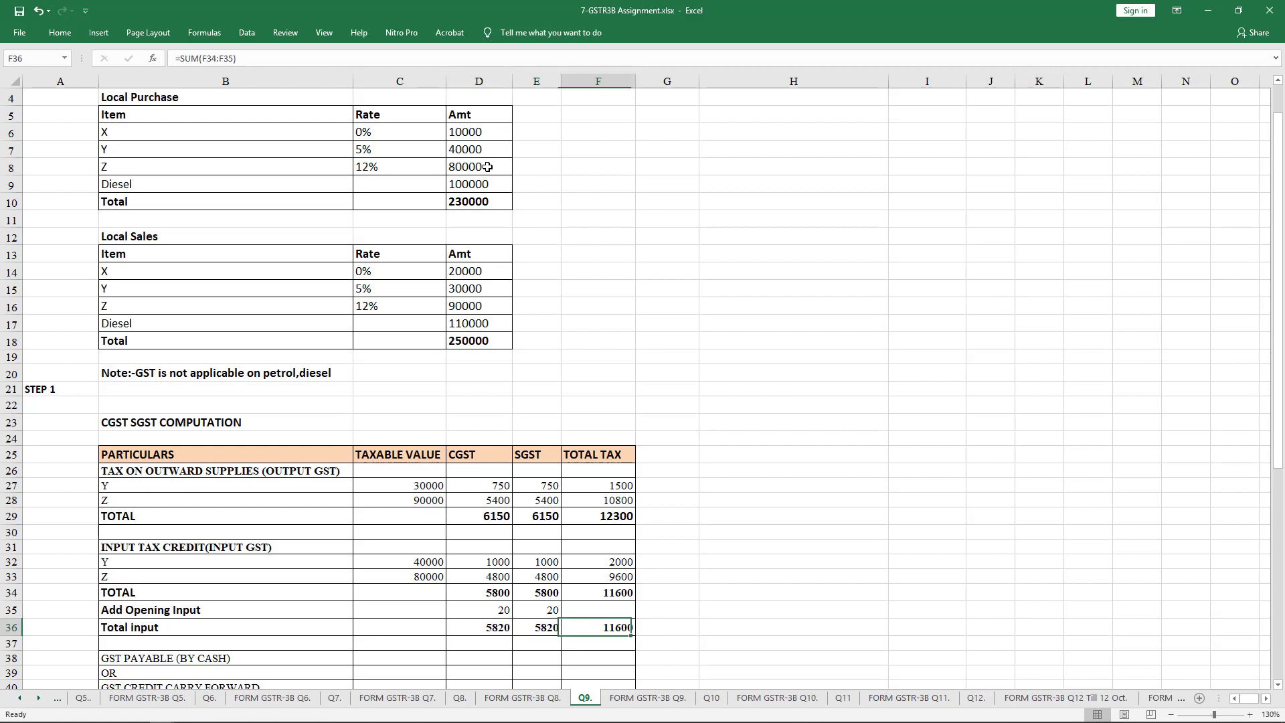
key(alt+=)
key(ctrl+Return)
Step: Calculate the GST payable by cash in D38 as =D29-D36 and copy the formula across to F38
click(504, 517)
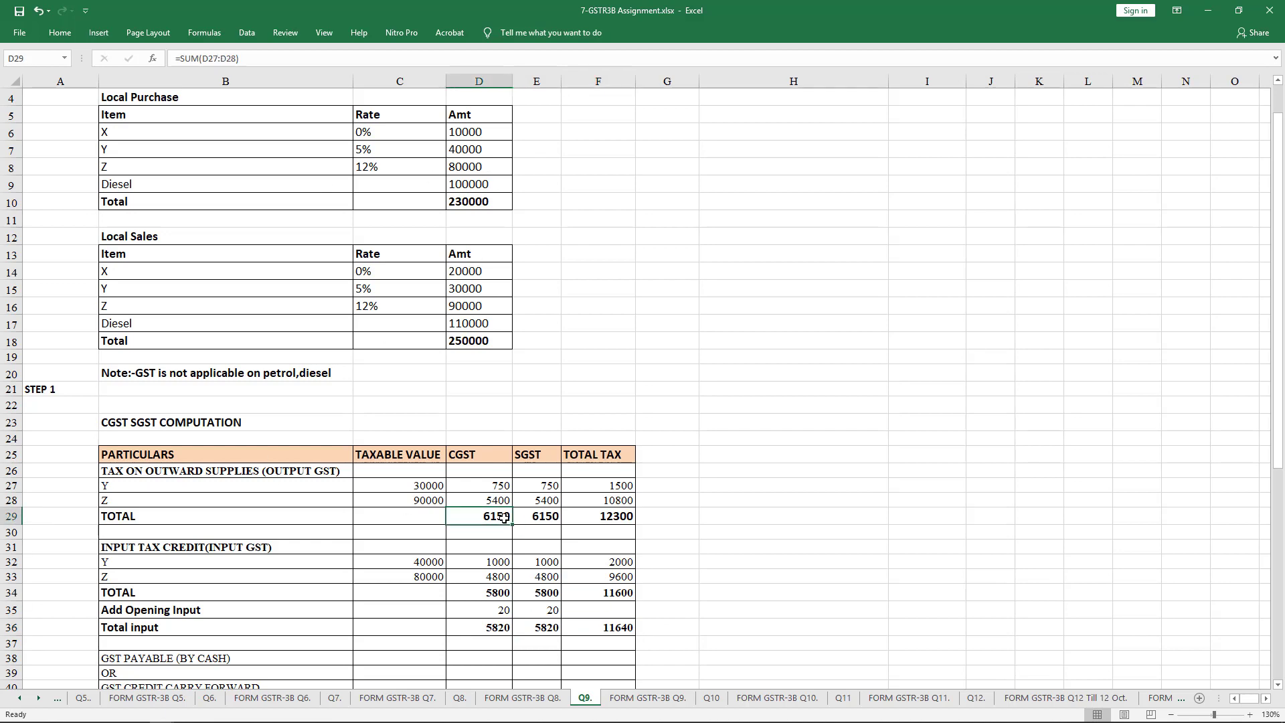
scroll(504, 517, down, 1)
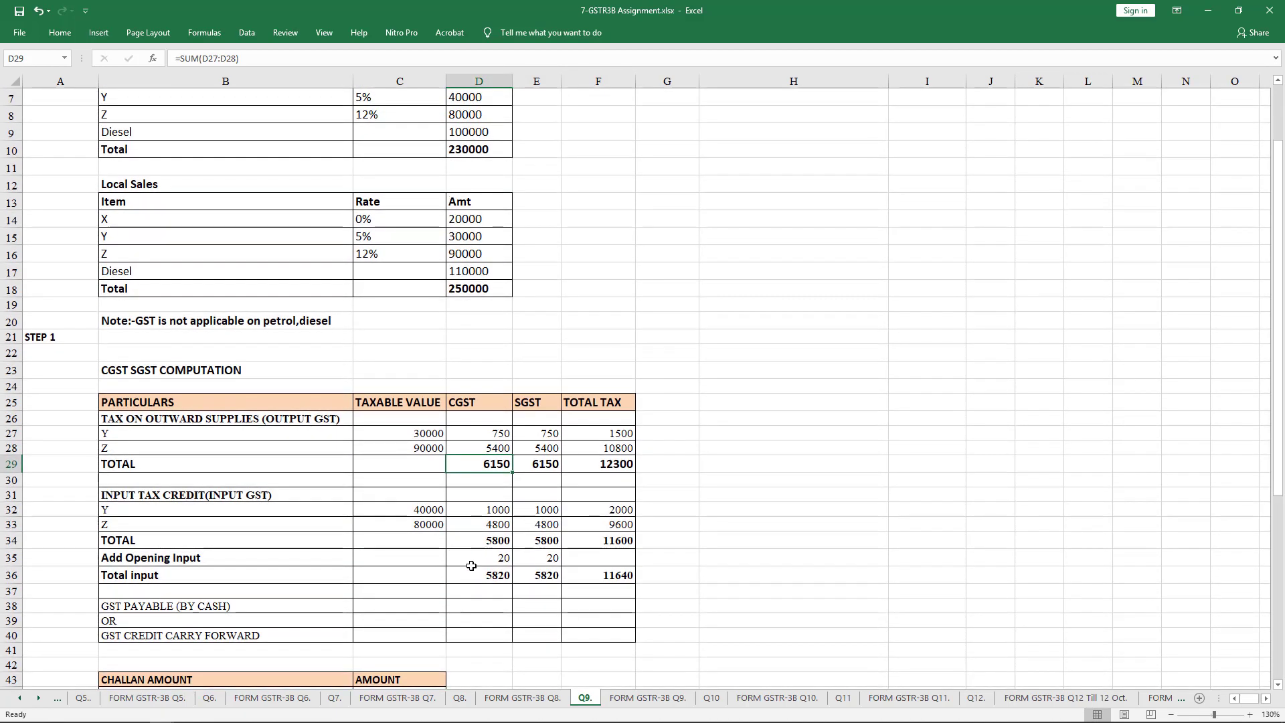
click(466, 609)
text(=)
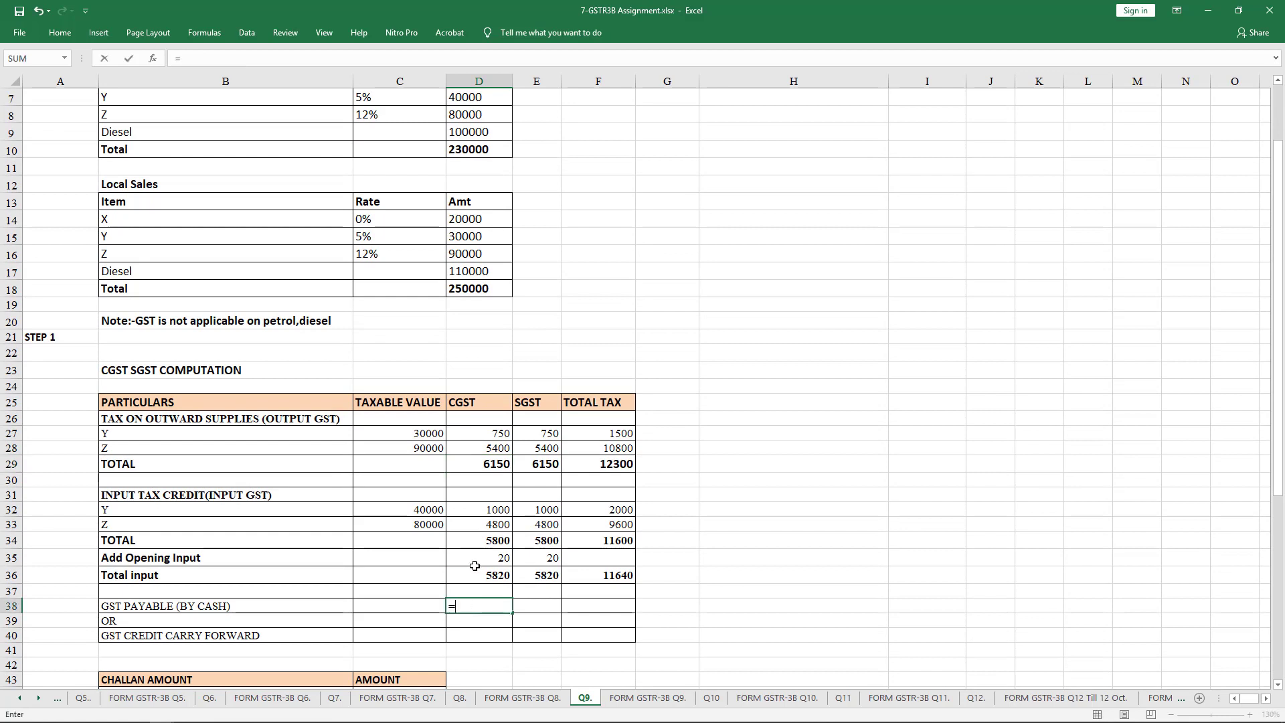
click(484, 468)
text(-)
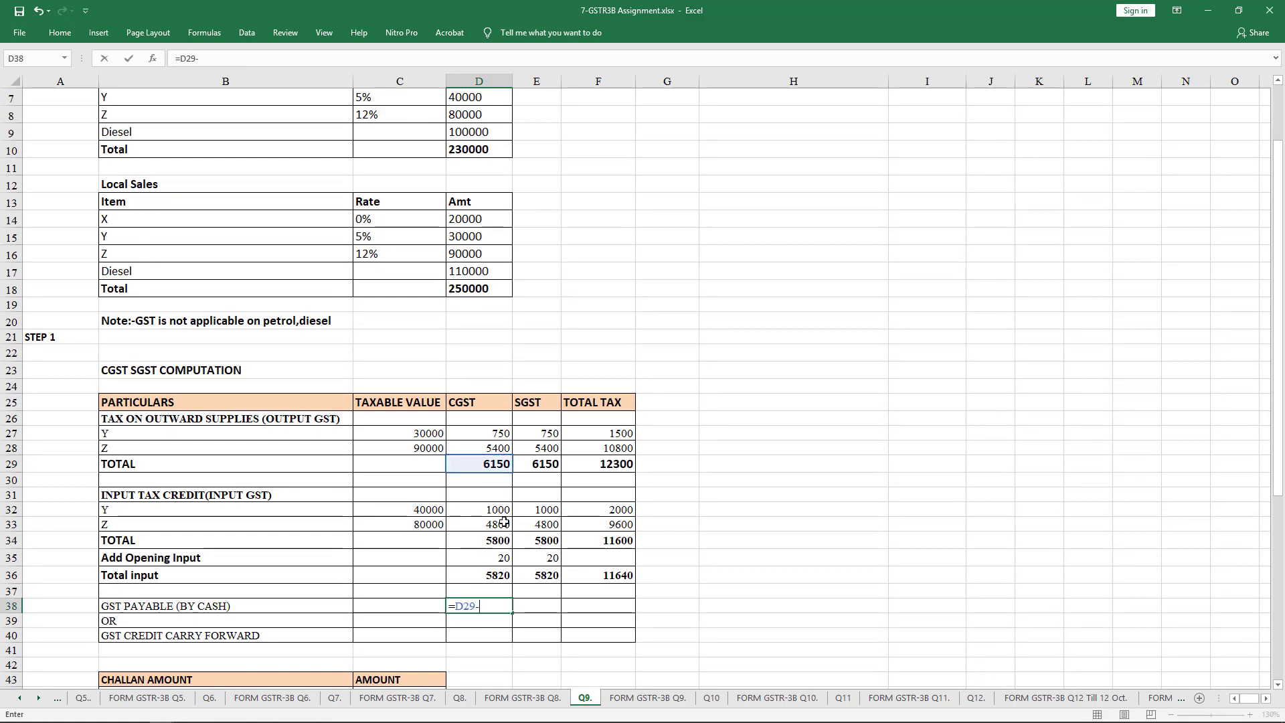
click(500, 570)
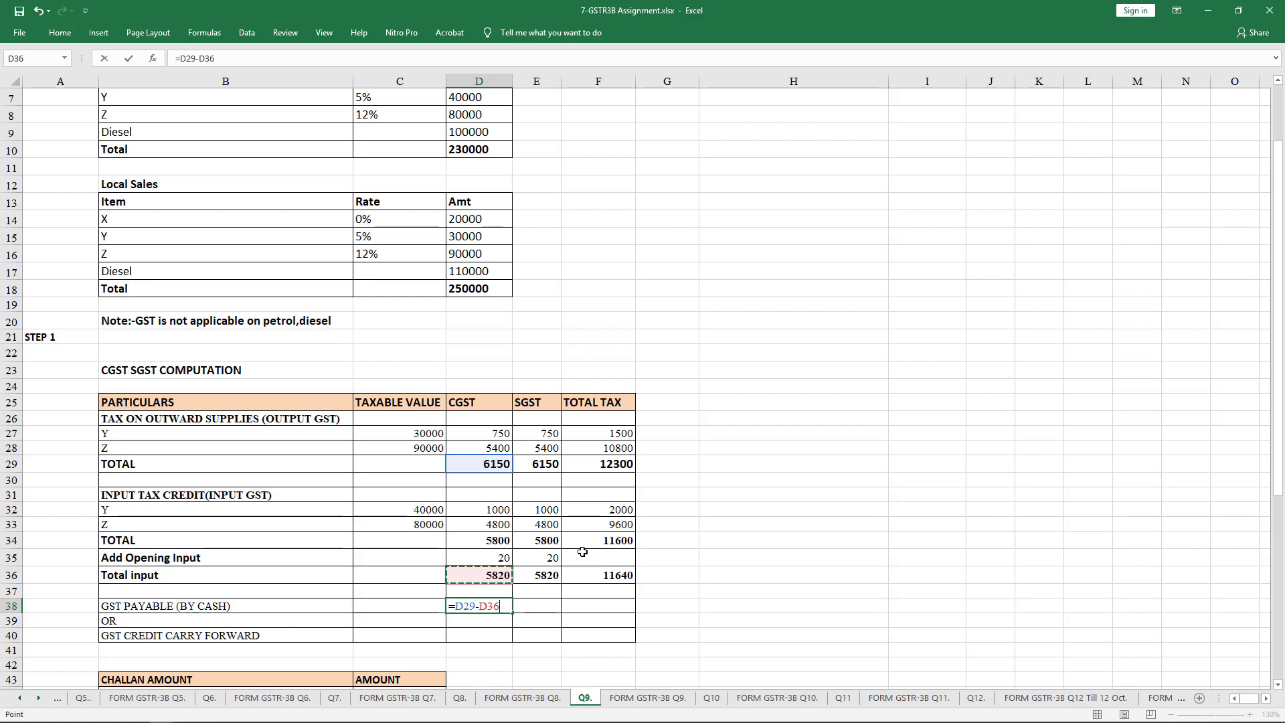
key(ctrl+Return)
key(shift+Right)
key(shift+Right)
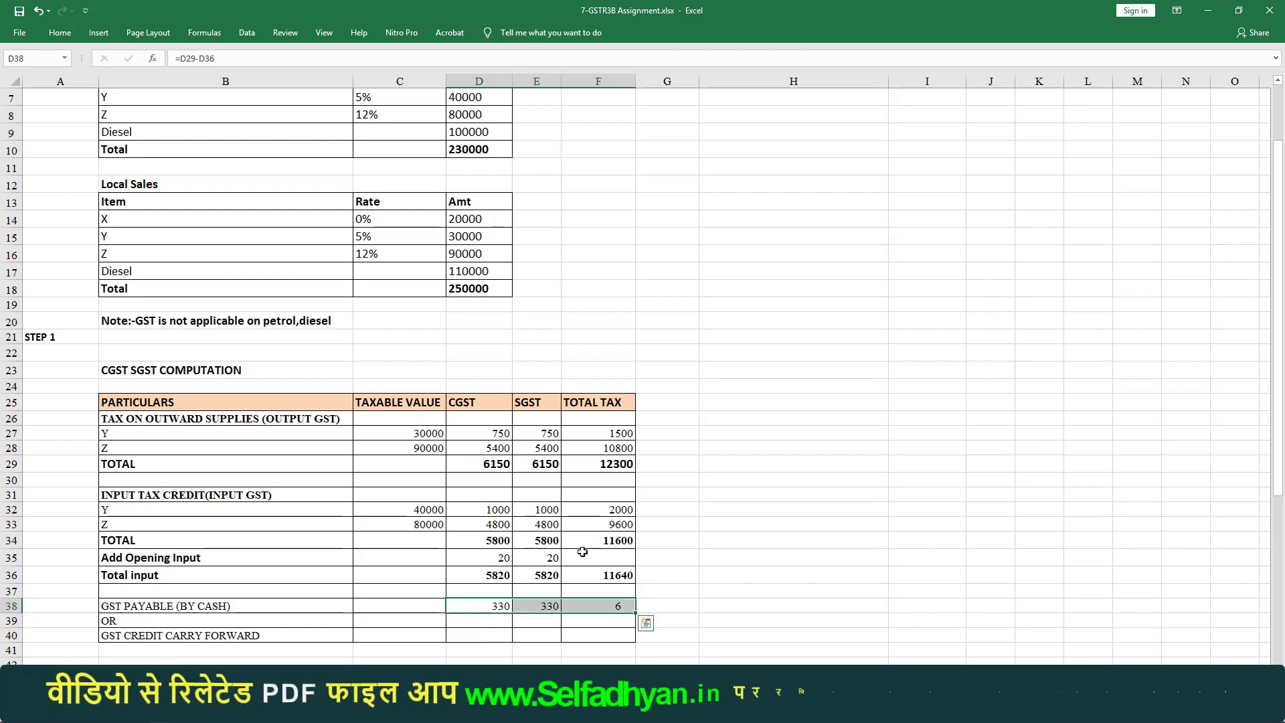
key(ctrl+r)
key(Right)
key(Left)
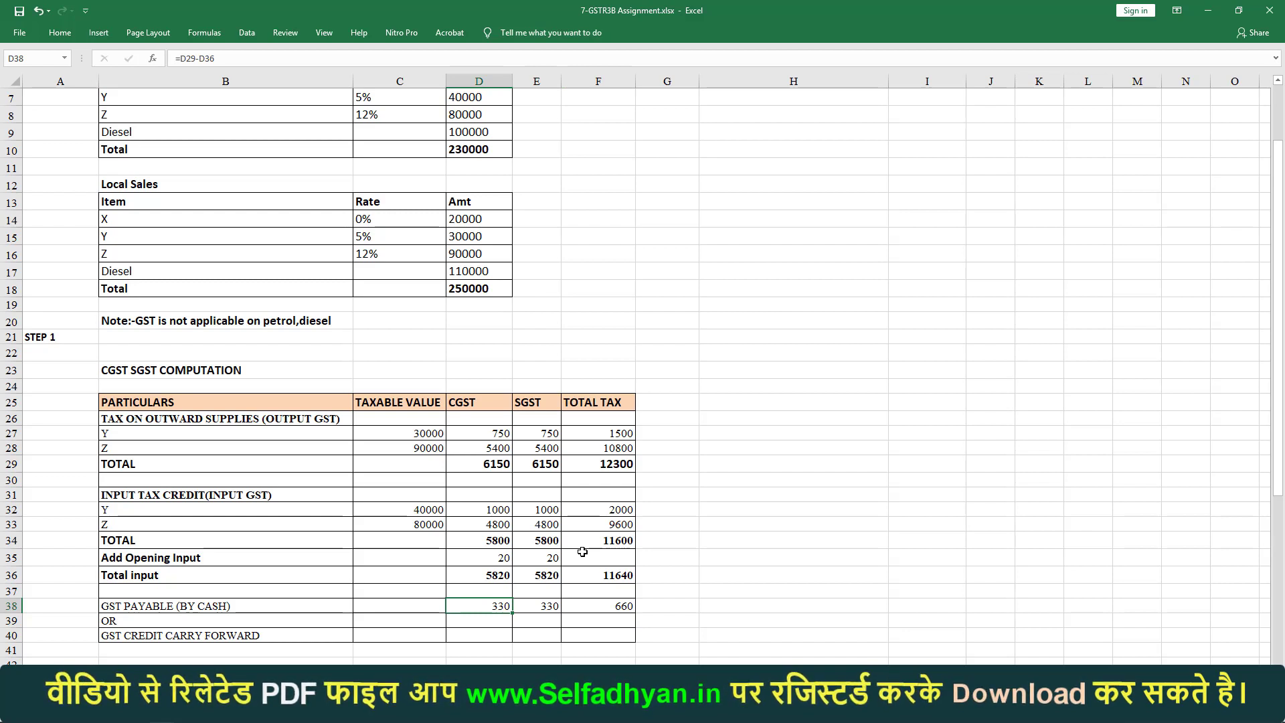
key(Right)
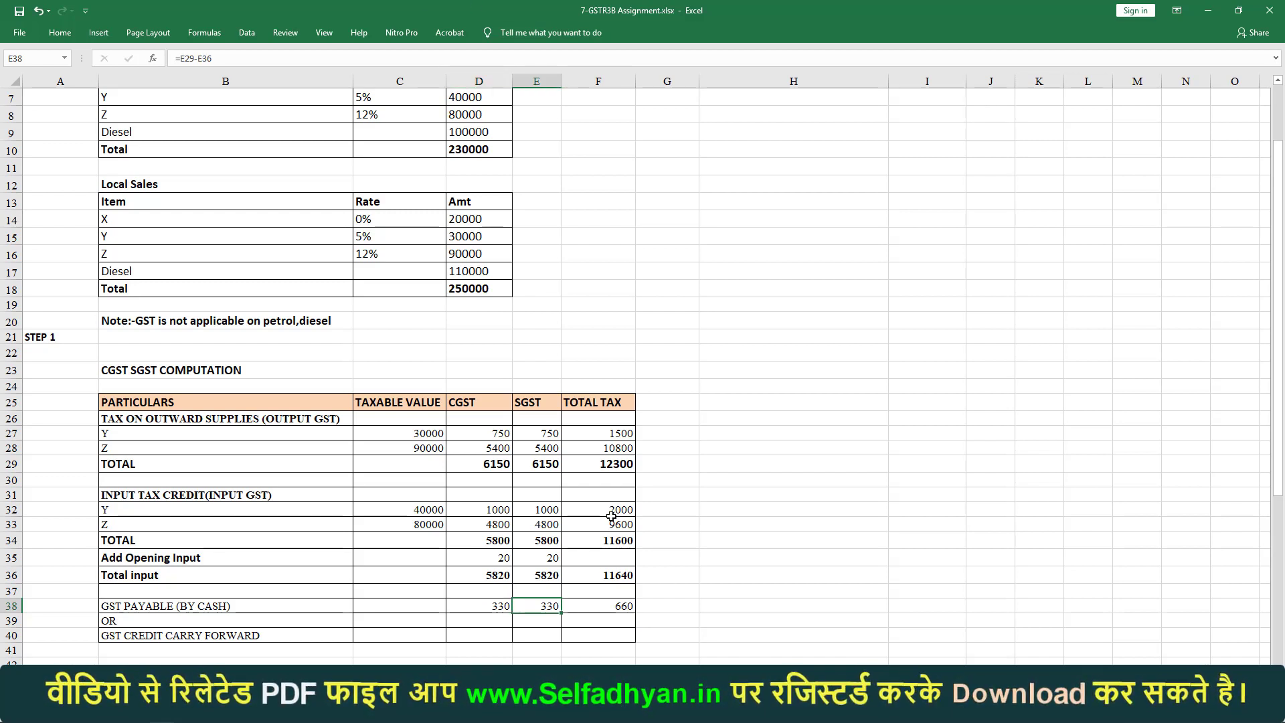
Step: Sum the taxable values of the outward supplies in C29 as =SUM(C27:C28)
scroll(488, 129, up, 2)
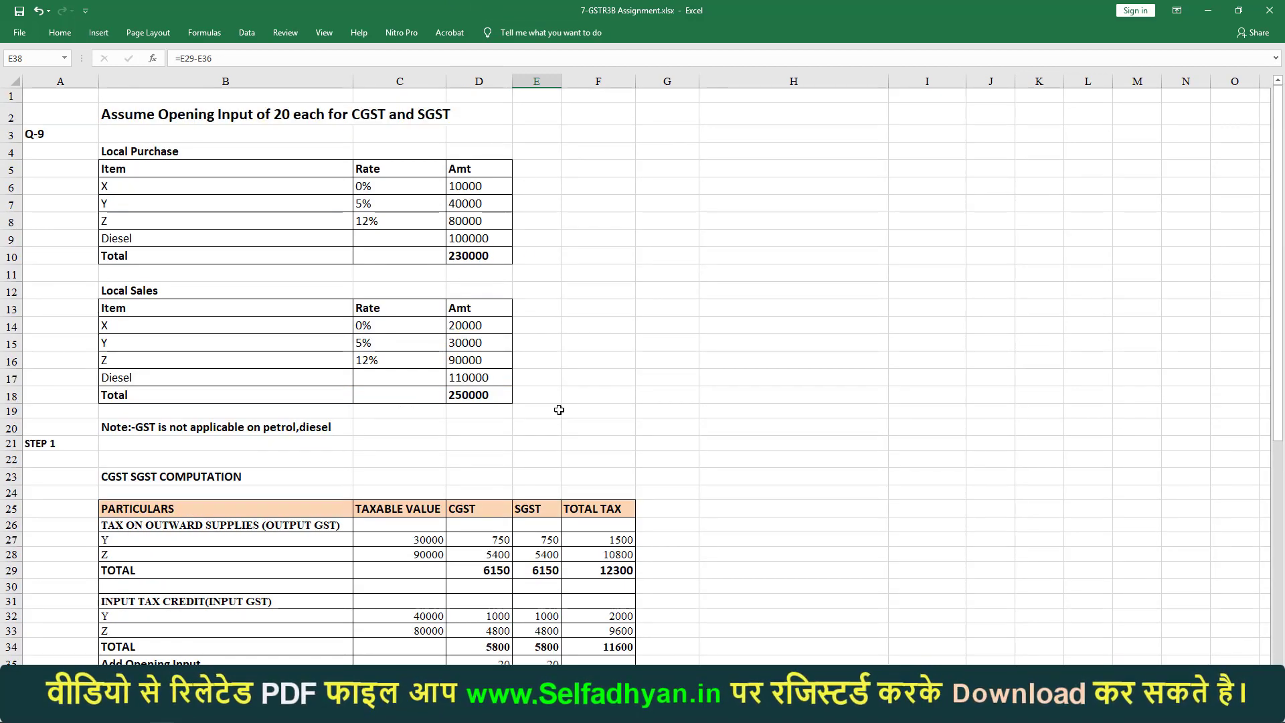
click(429, 540)
click(424, 564)
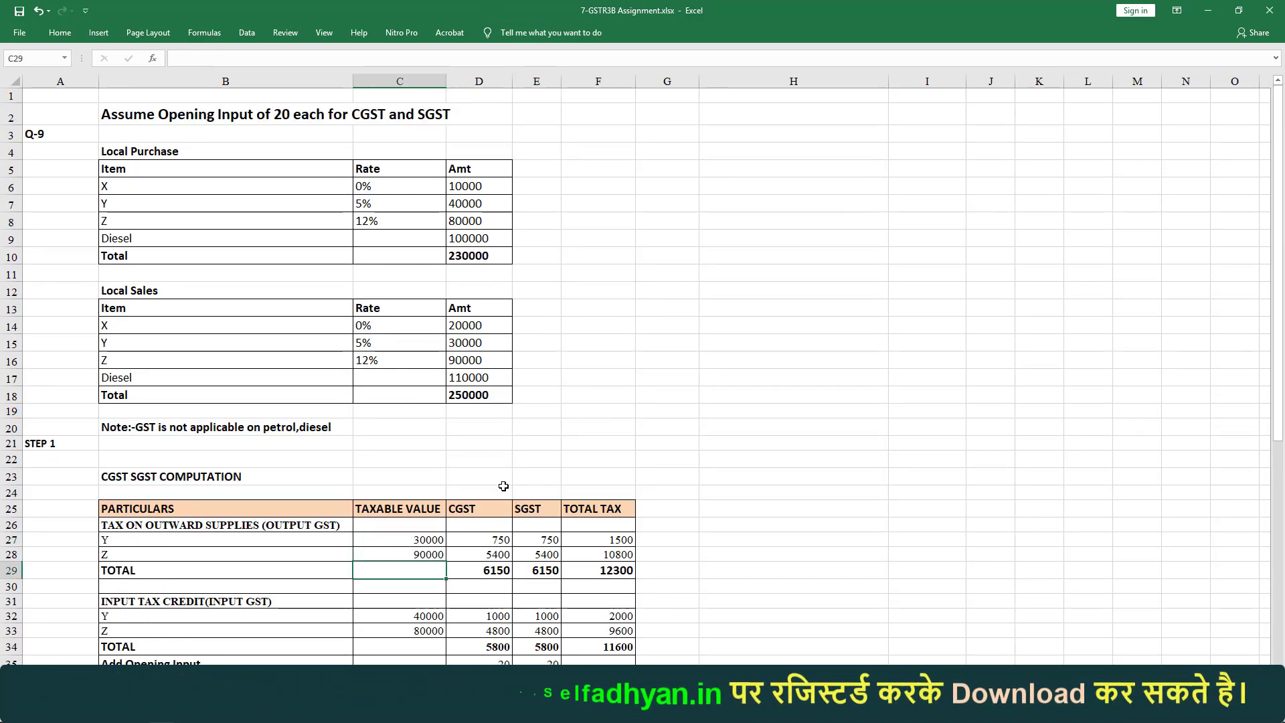
key(alt+equal)
key(Return)
Step: Sum the taxable values of the input tax credit items in C34 as =SUM(C32:C33)
key(Down)
key(Down)
key(Down)
key(Down)
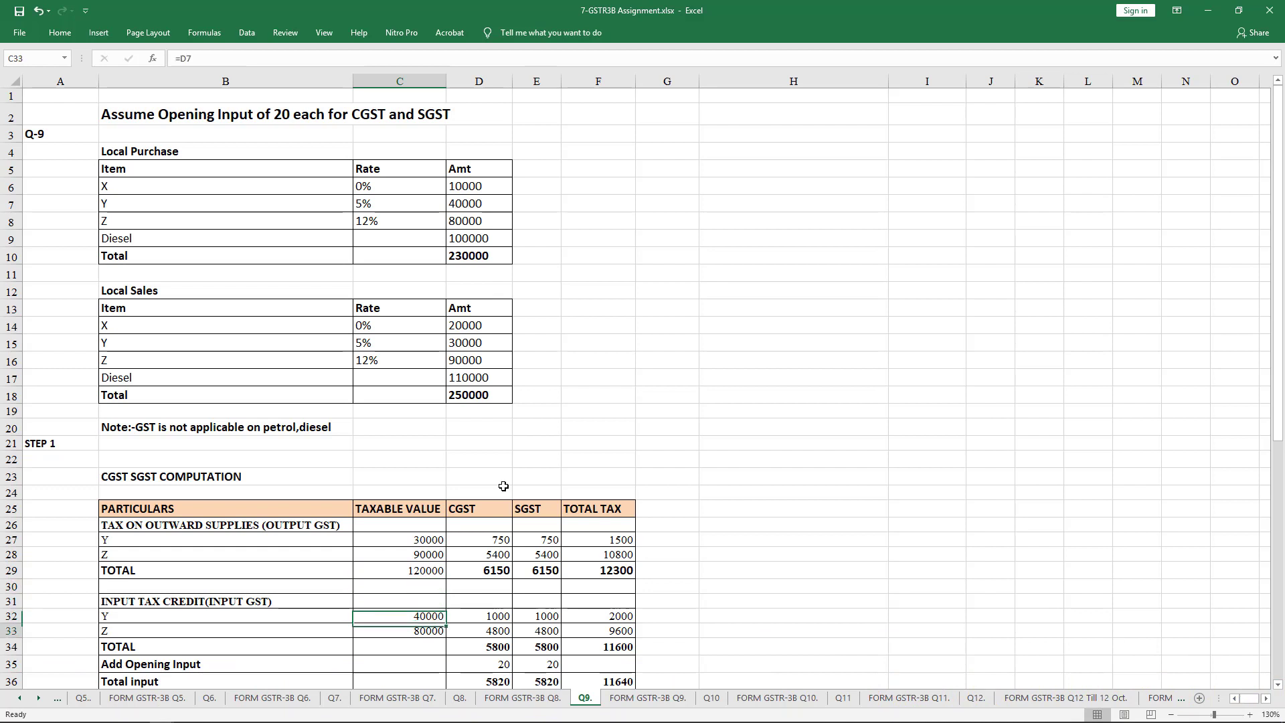
key(alt+equal)
key(Return)
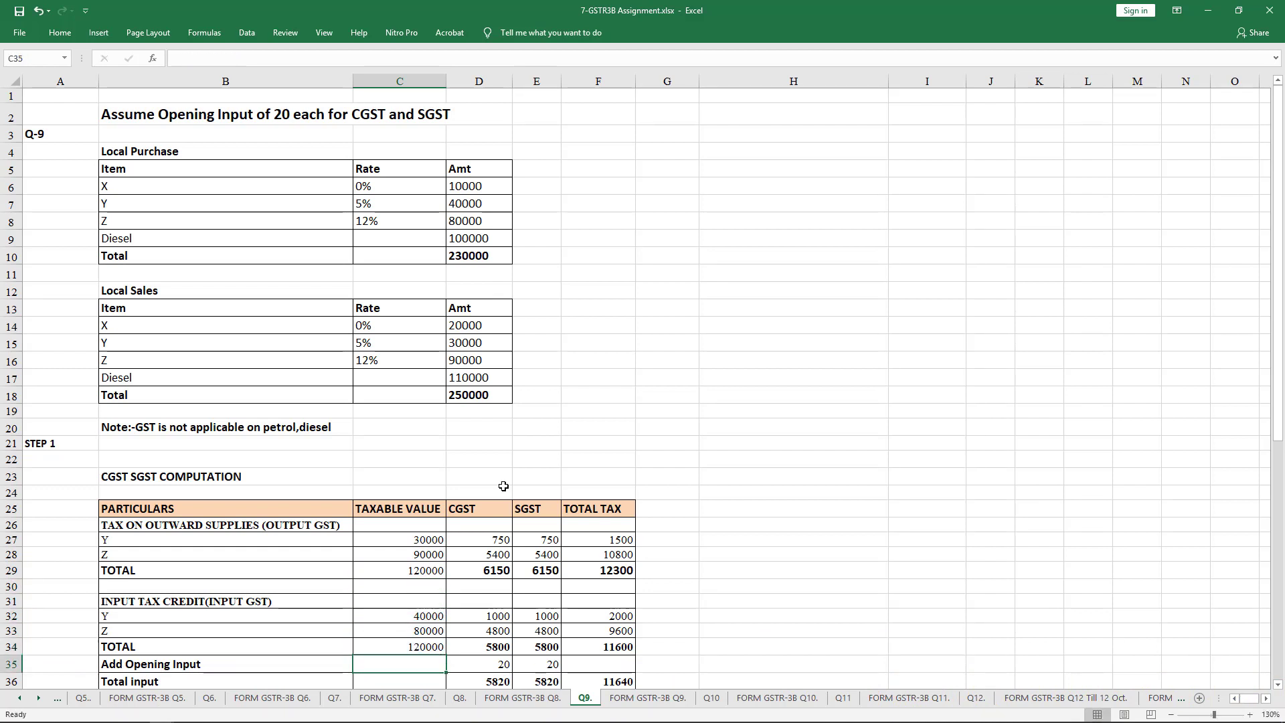
key(Up)
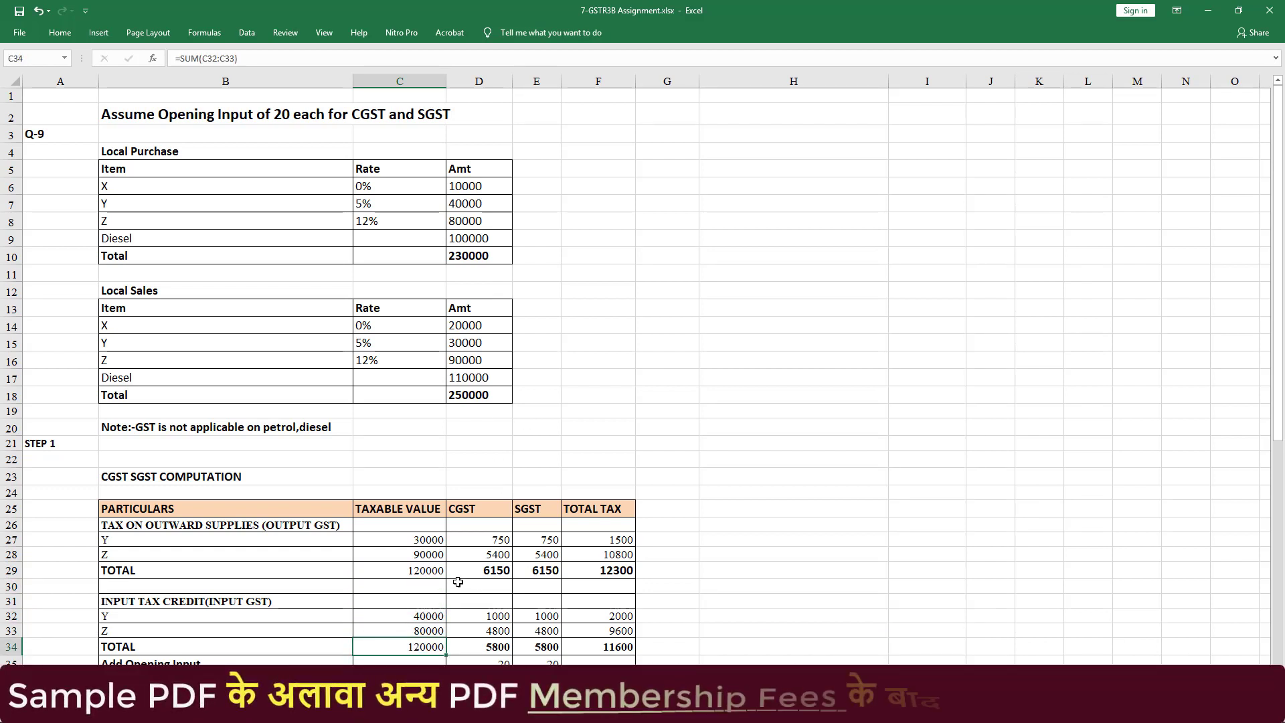
Step: On the FORM GSTR-3B Q9. sheet, enter 120000 as the total taxable value of outward taxable supplies (a) in section 3.1
click(430, 570)
scroll(430, 571, down, 1)
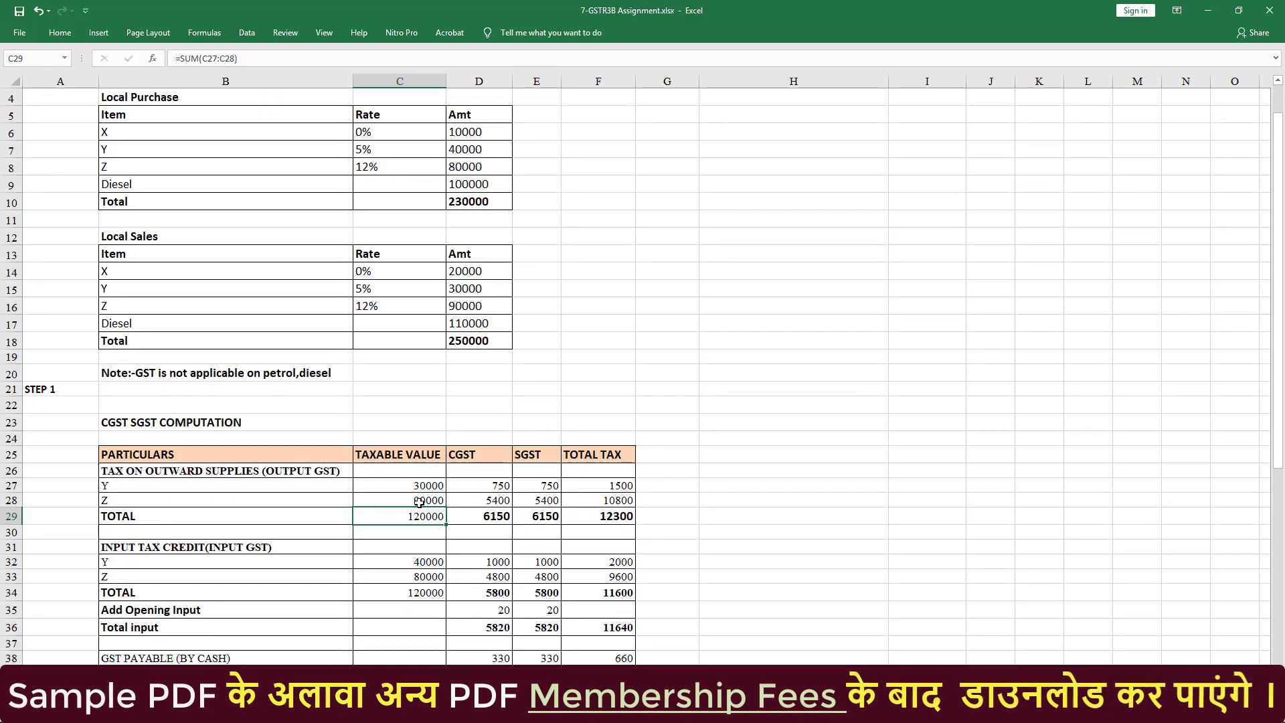
scroll(459, 541, up, 1)
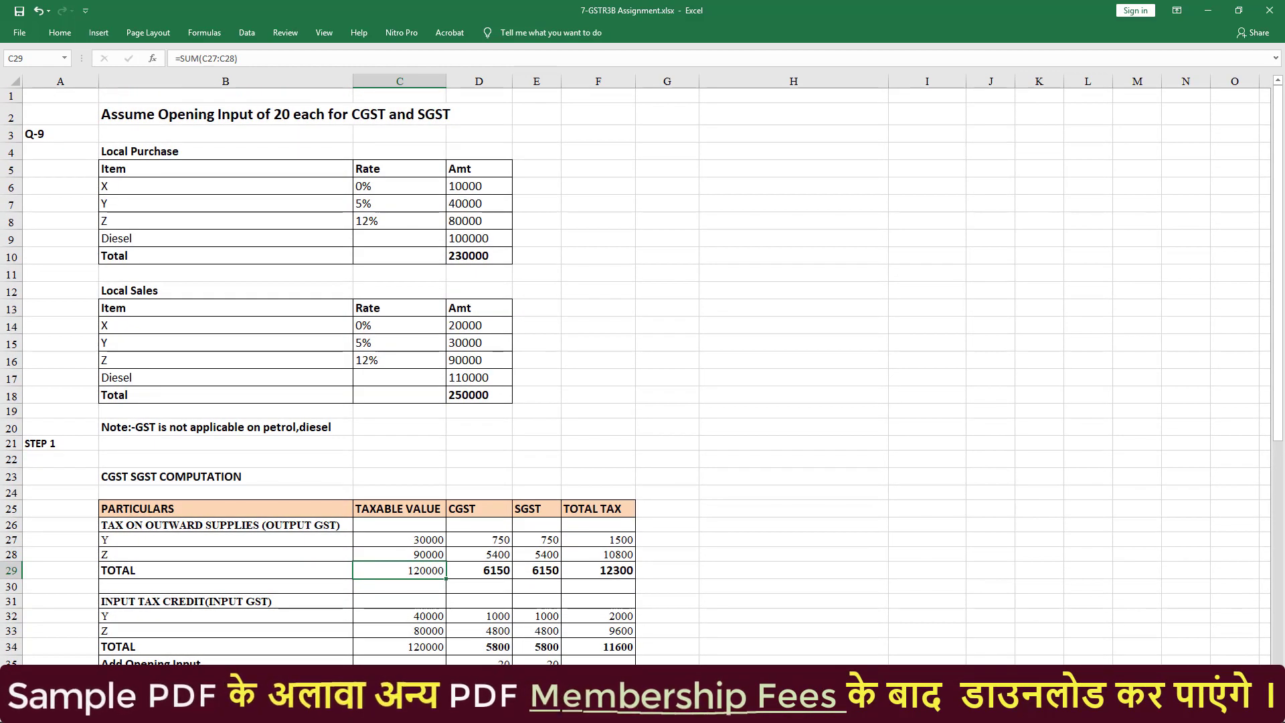
click(349, 674)
click(269, 347)
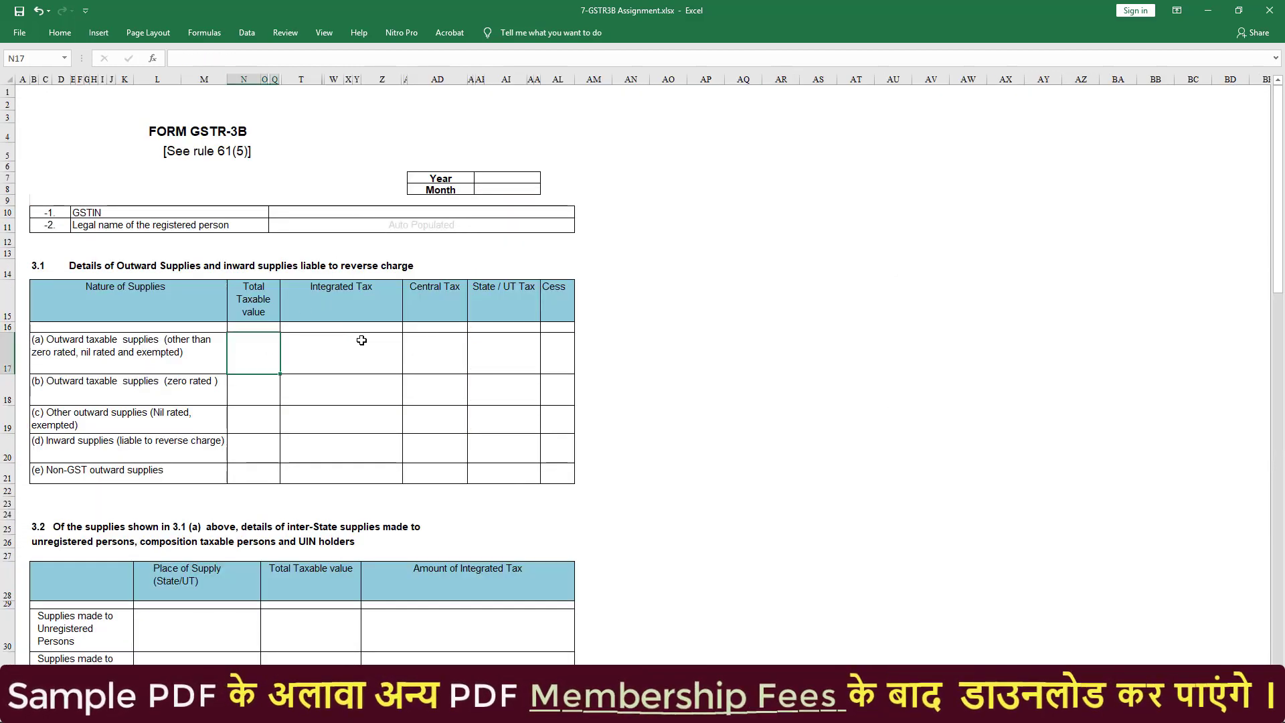
text(120000)
click(362, 341)
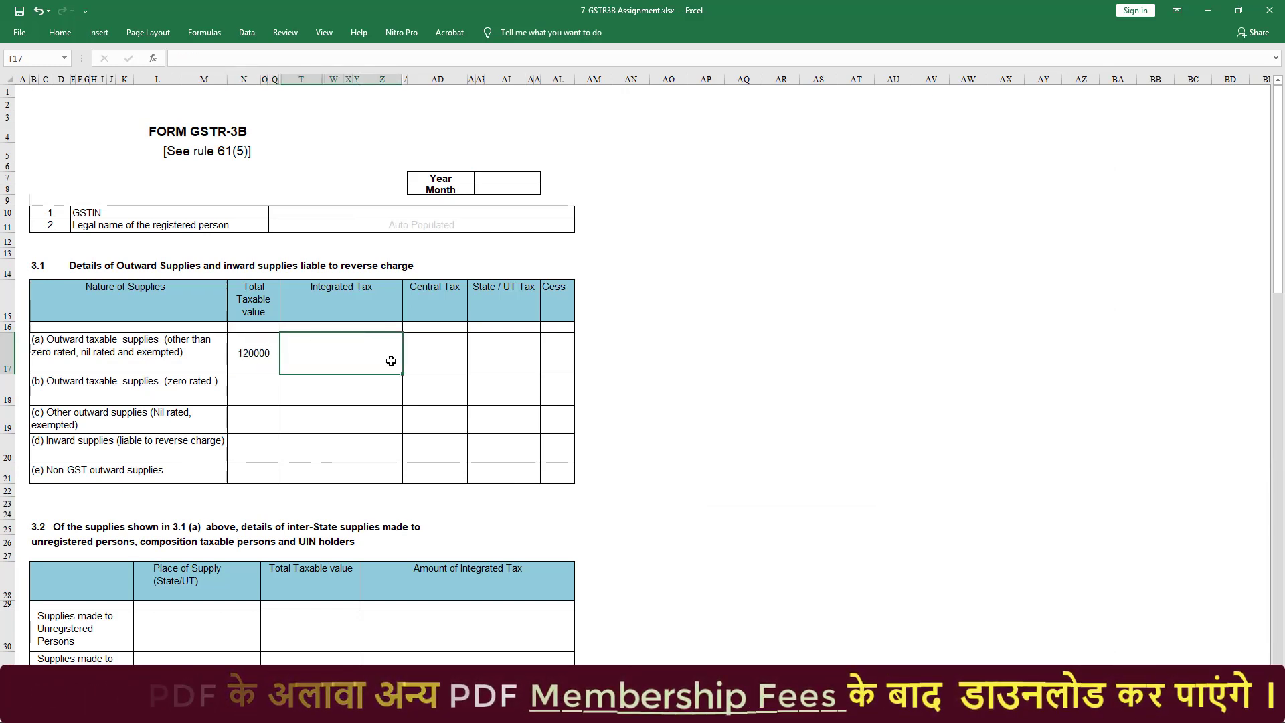
Step: Enter 6150 as both the Central Tax and the State / UT Tax of outward taxable supplies (a)
click(439, 353)
text(6150)
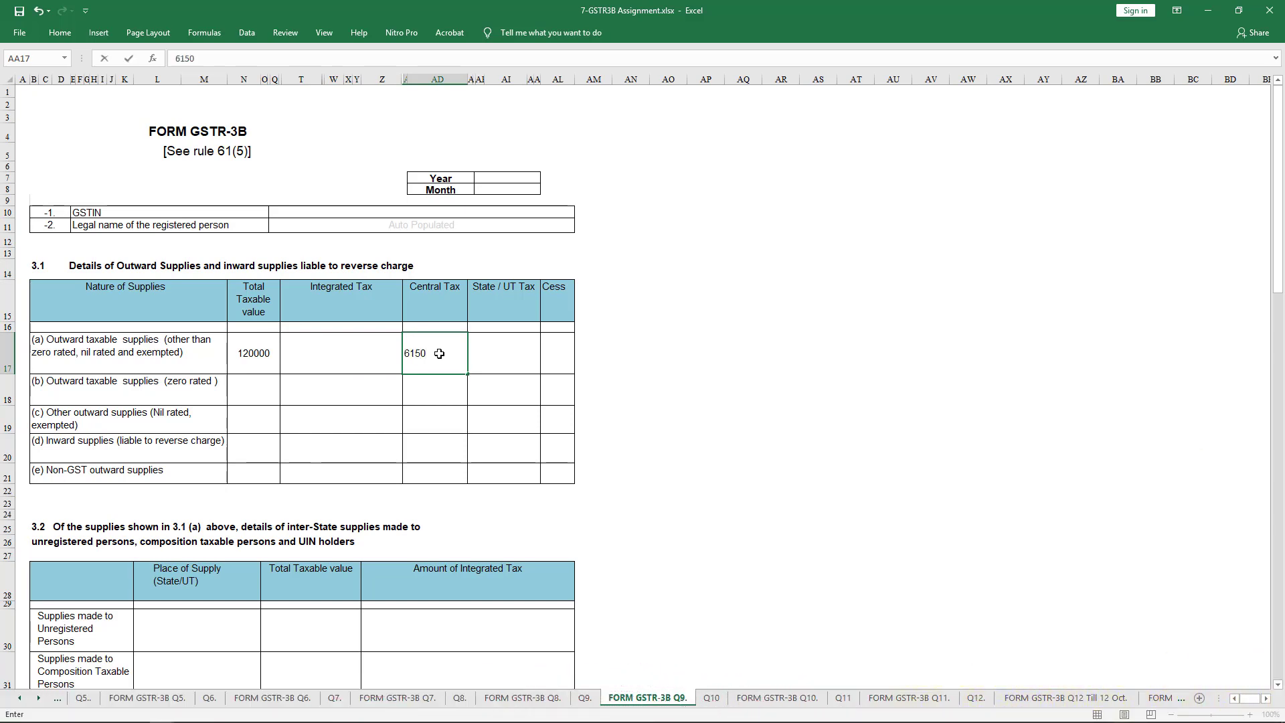
key(Tab)
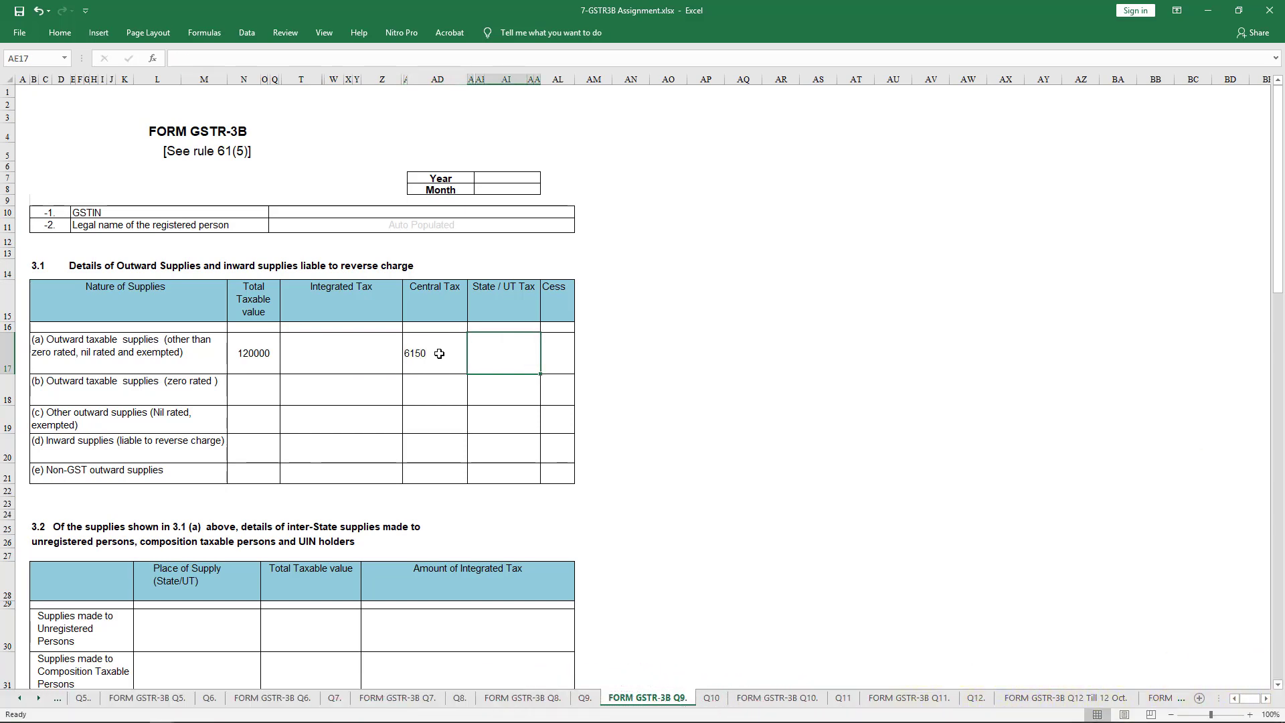
text(6150)
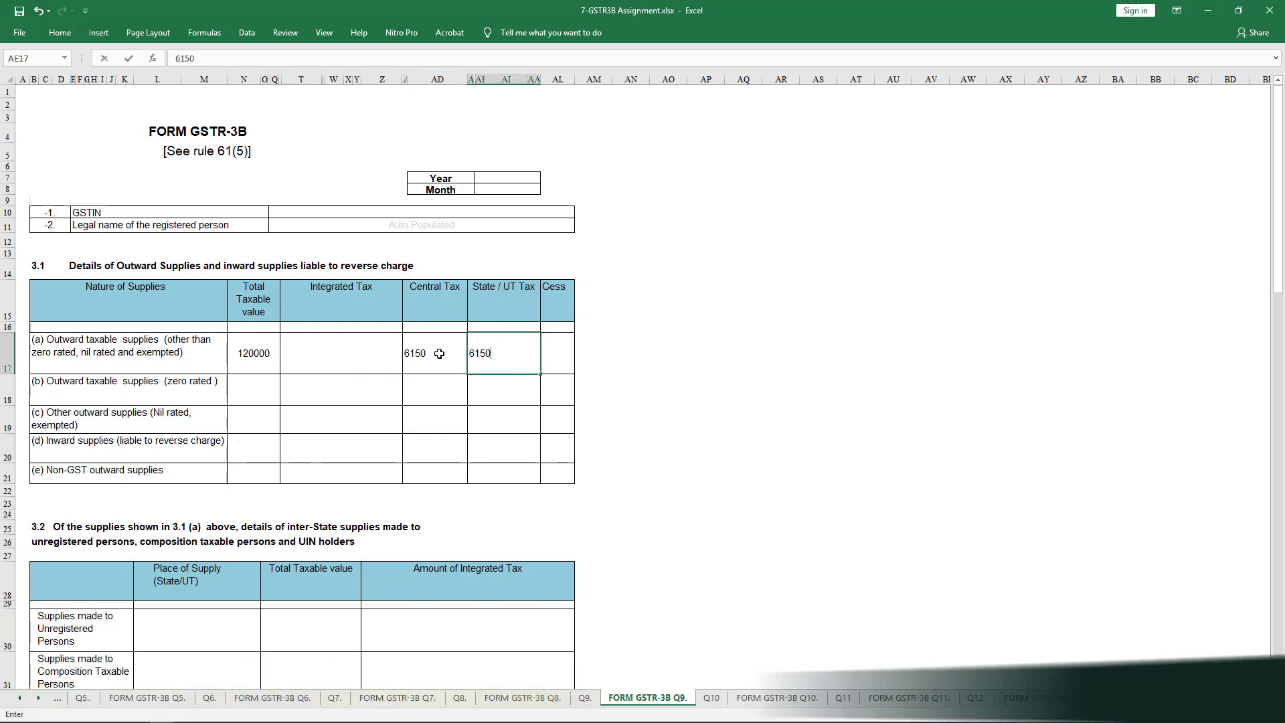
key(Return)
Step: Check the local sales on sheet Q9. and enter X's 20000 as the taxable value of other outward supplies (c) in the GSTR-3B form
key(Left)
key(Left)
key(Down)
key(Left)
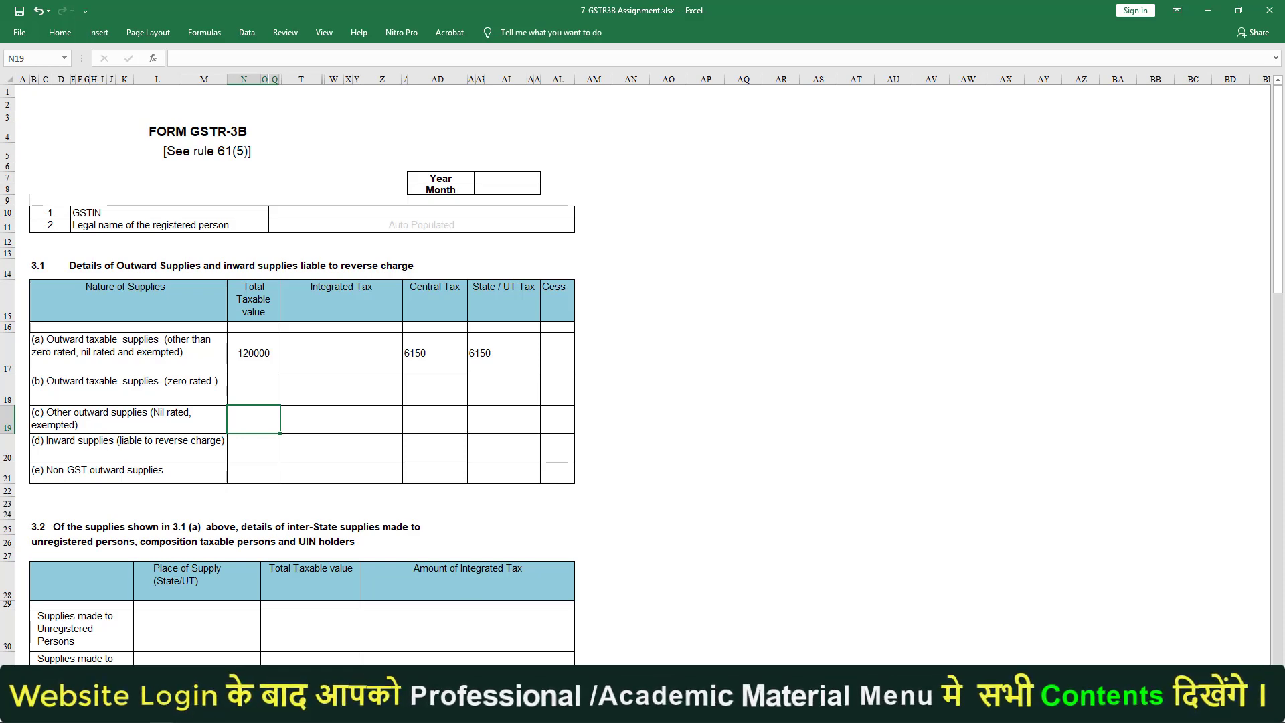
click(215, 675)
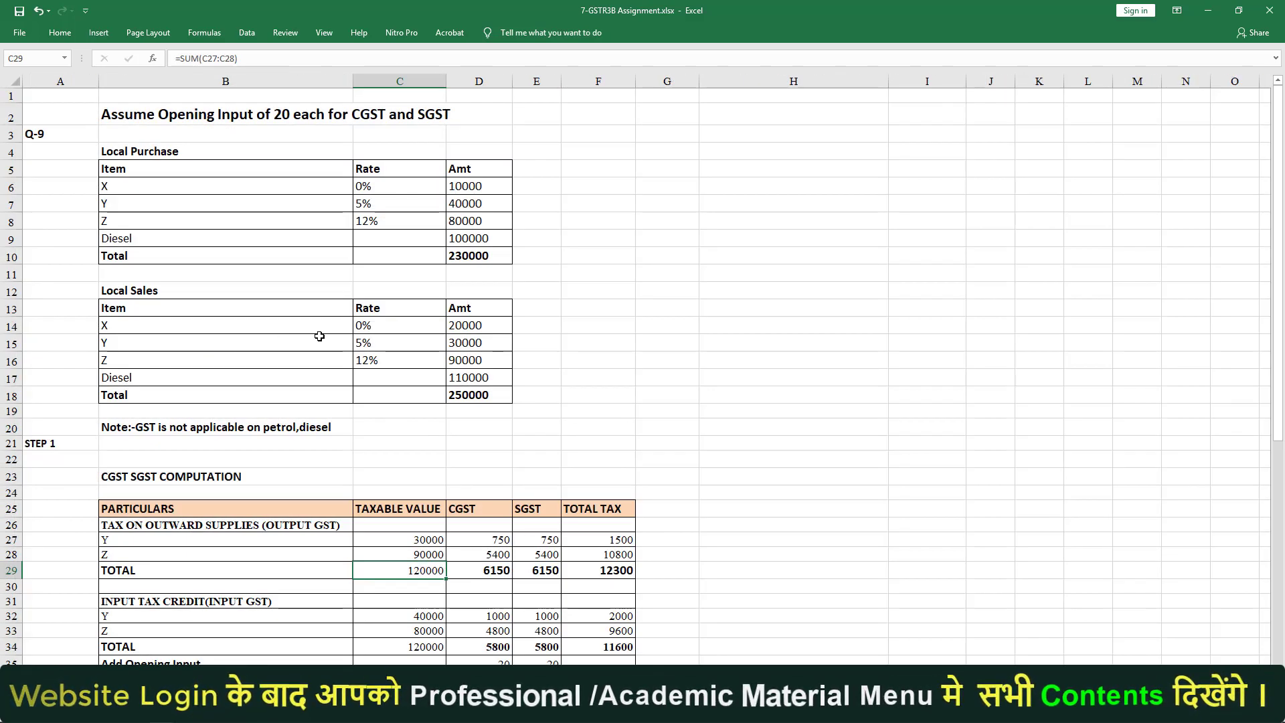
click(473, 327)
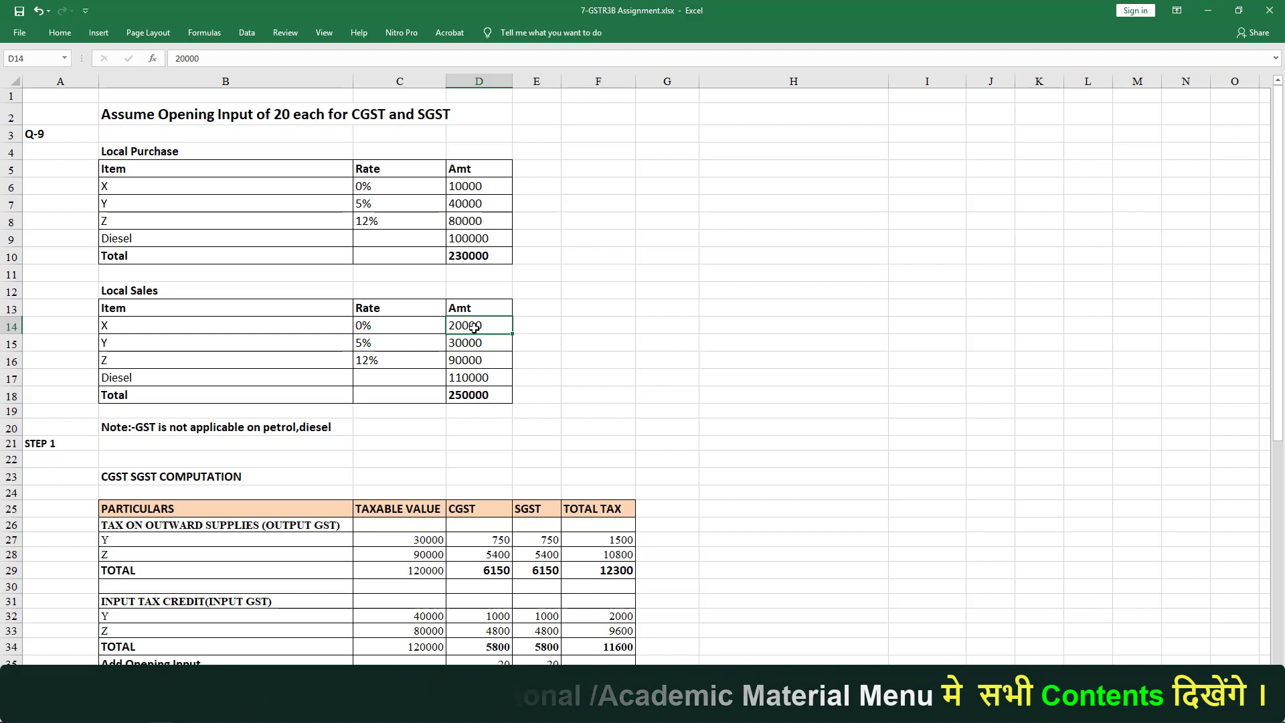
click(489, 377)
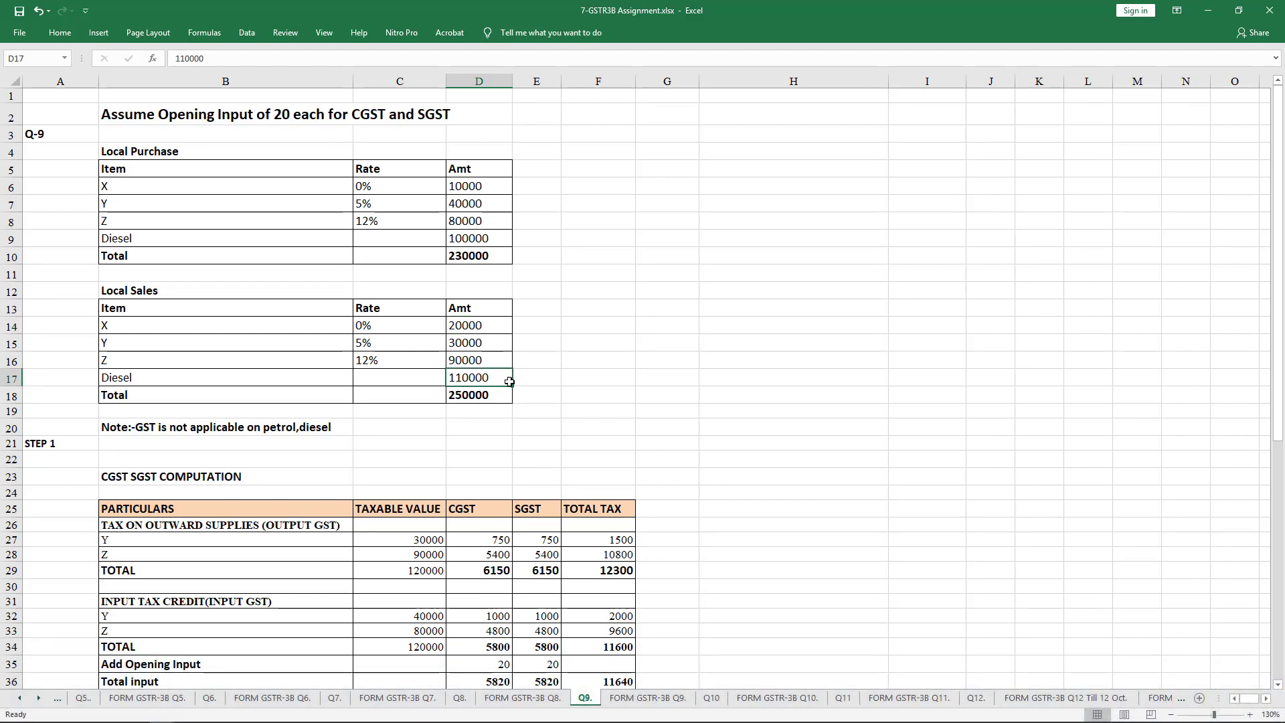
click(647, 697)
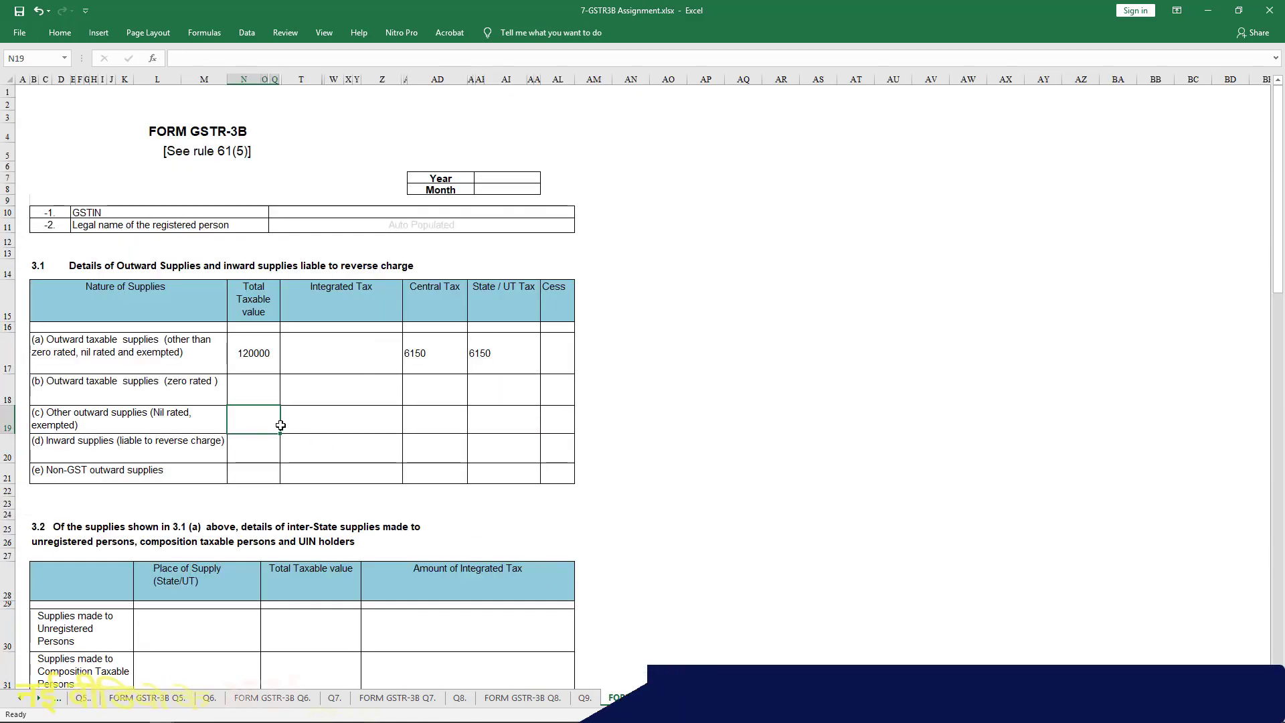
text(200000)
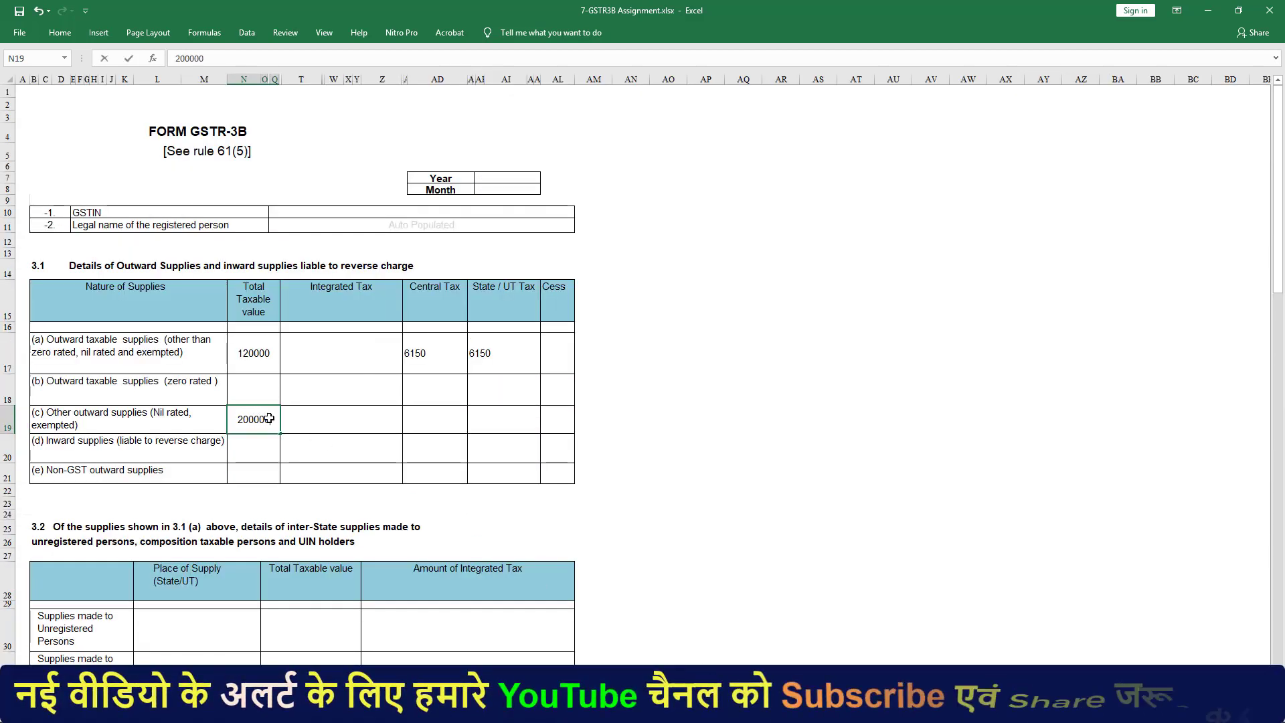
key(Return)
Step: Enter 110000 as the total taxable value of non-GST outward supplies (e) in section 3.1
key(Return)
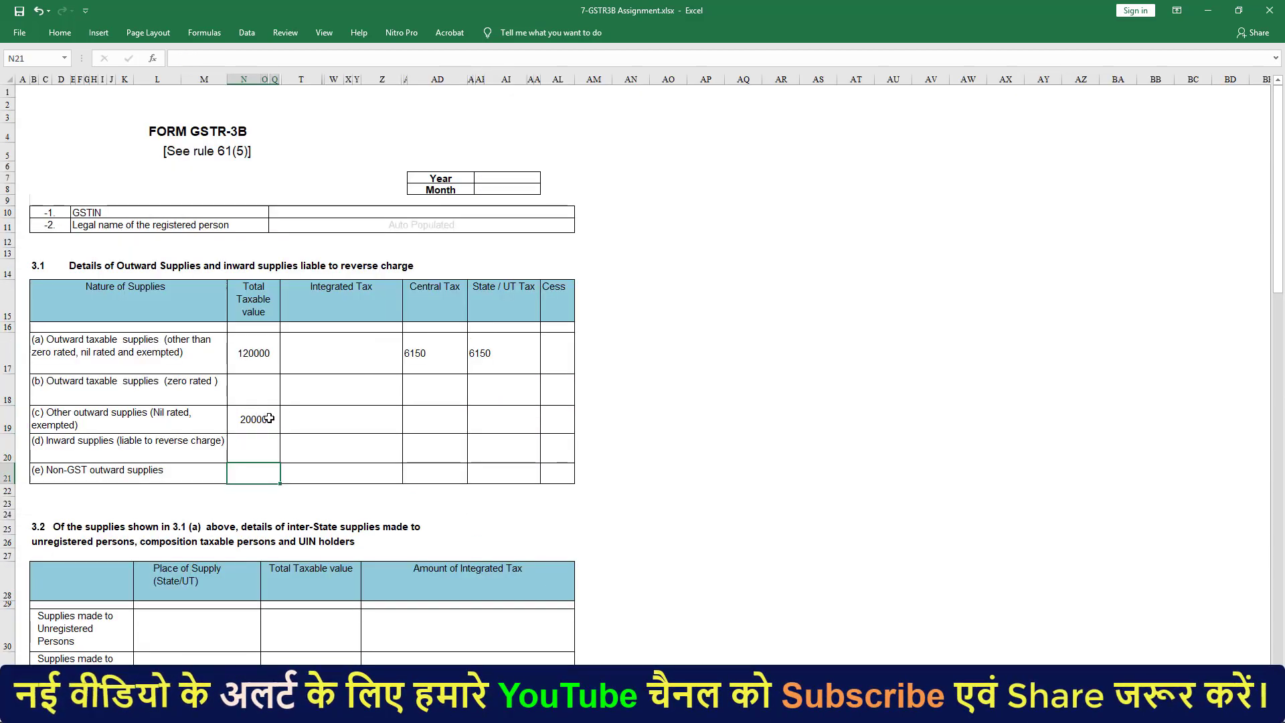
text(1)
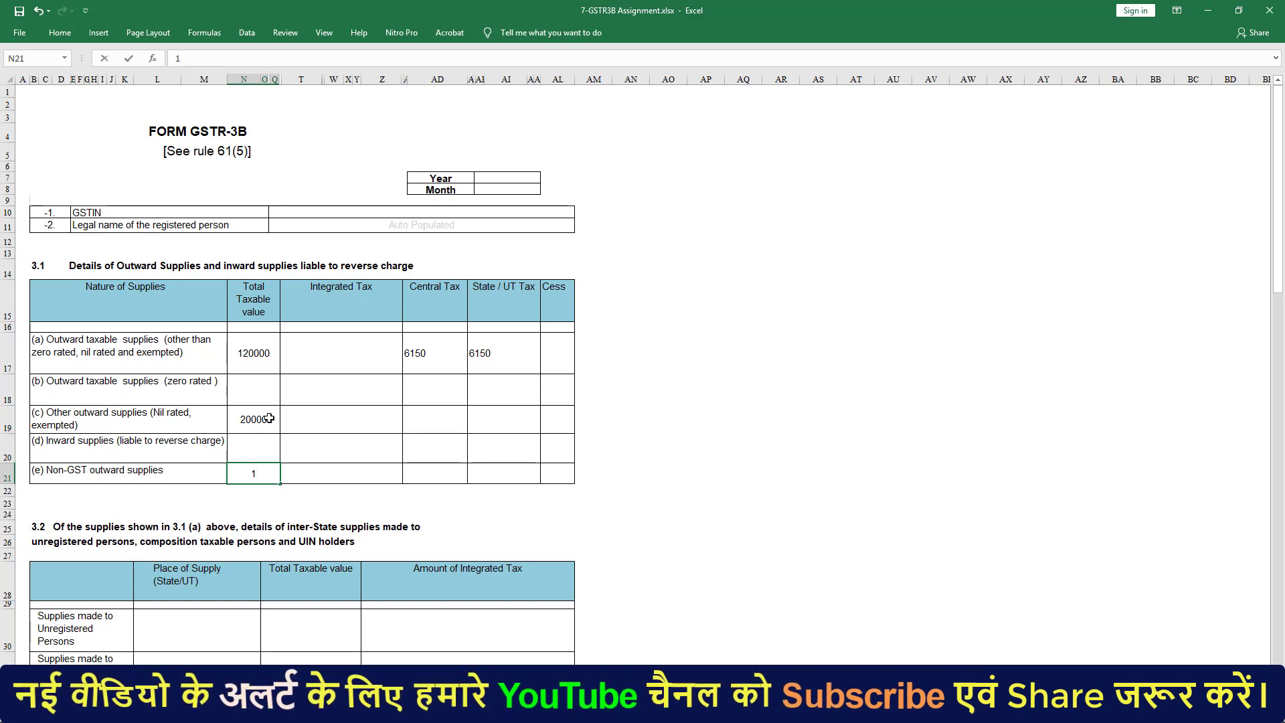
text(10000)
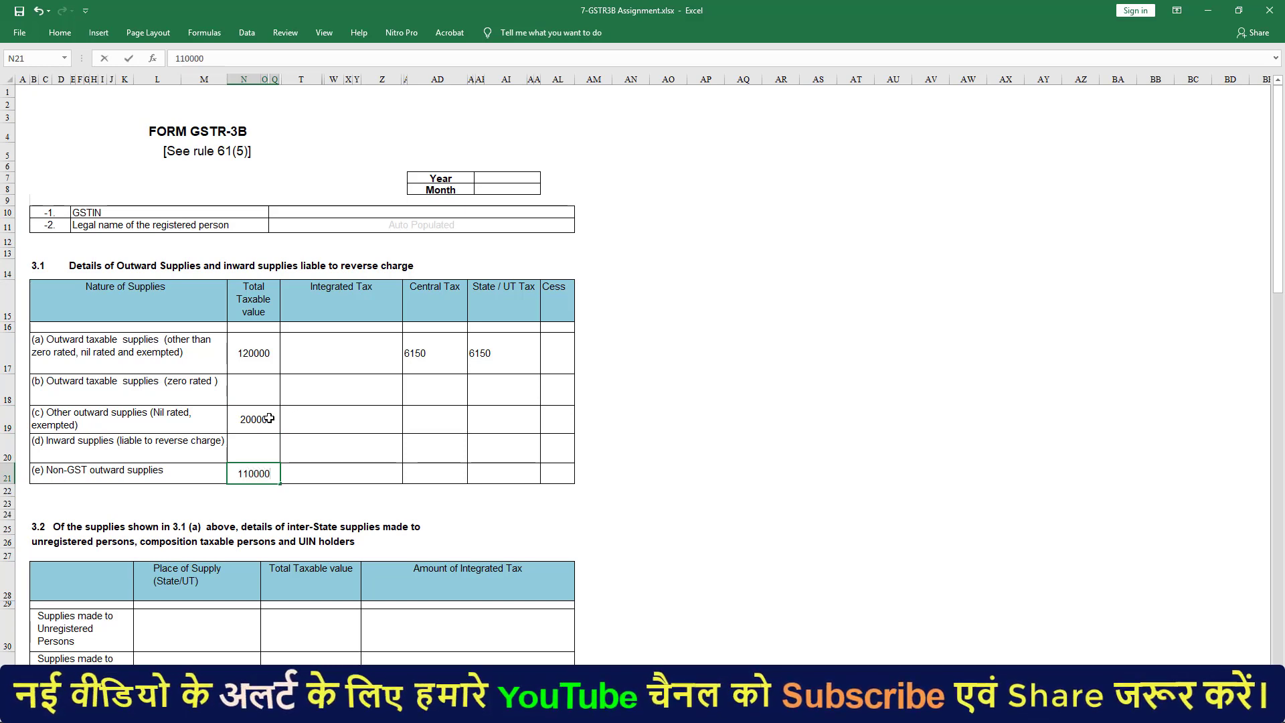
key(Return)
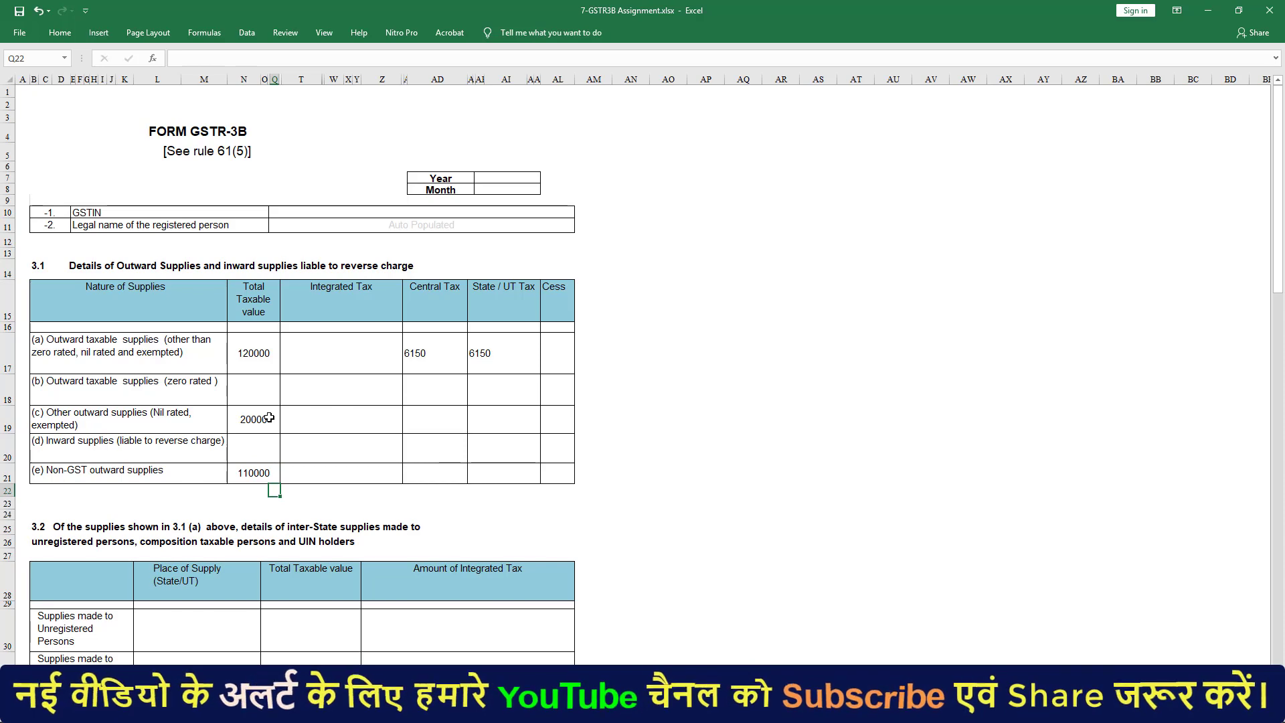
Step: In section 4 Eligible ITC, enter 5800 as both Central Tax and State / UT Tax for inward supplies from ISD
scroll(401, 419, down, 8)
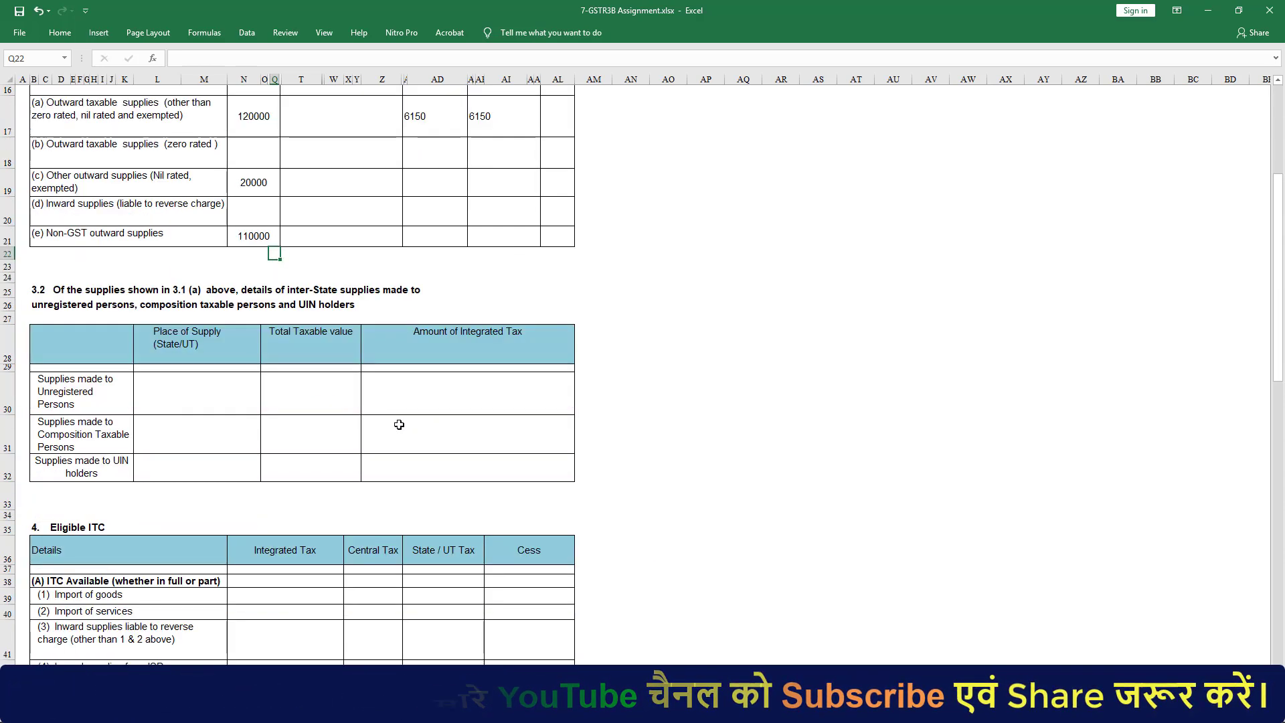
click(363, 478)
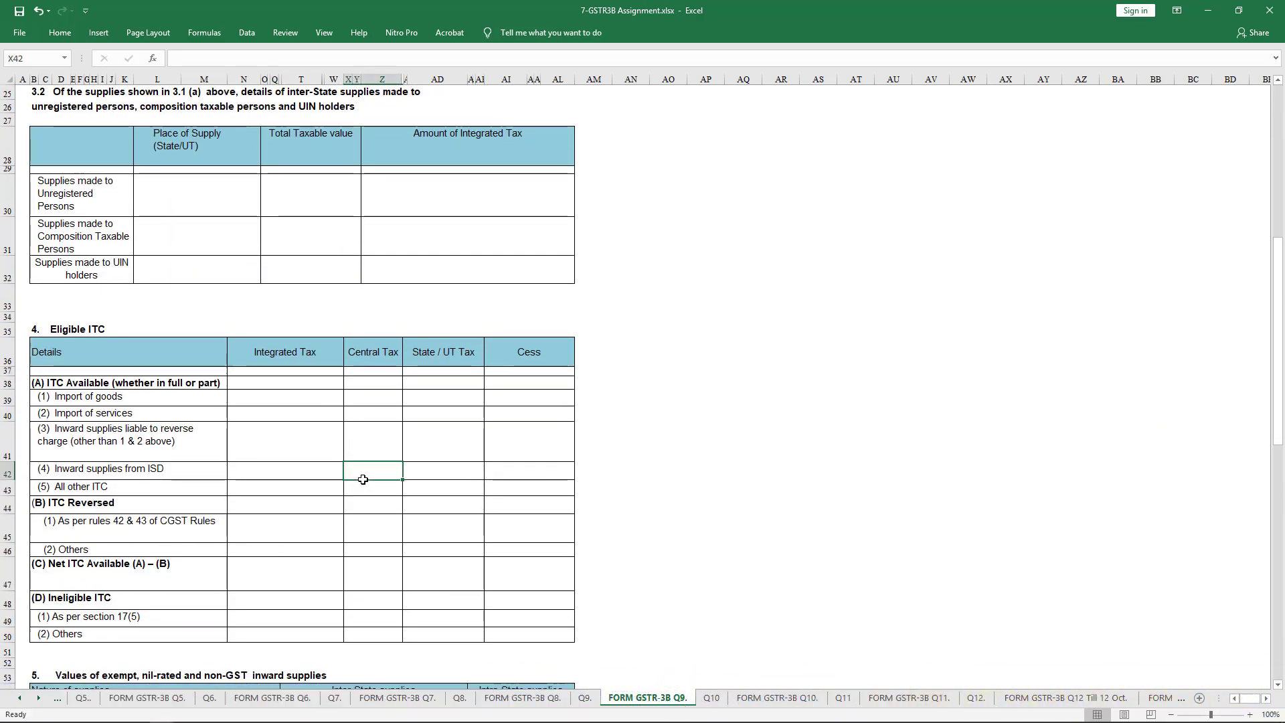
text(5800)
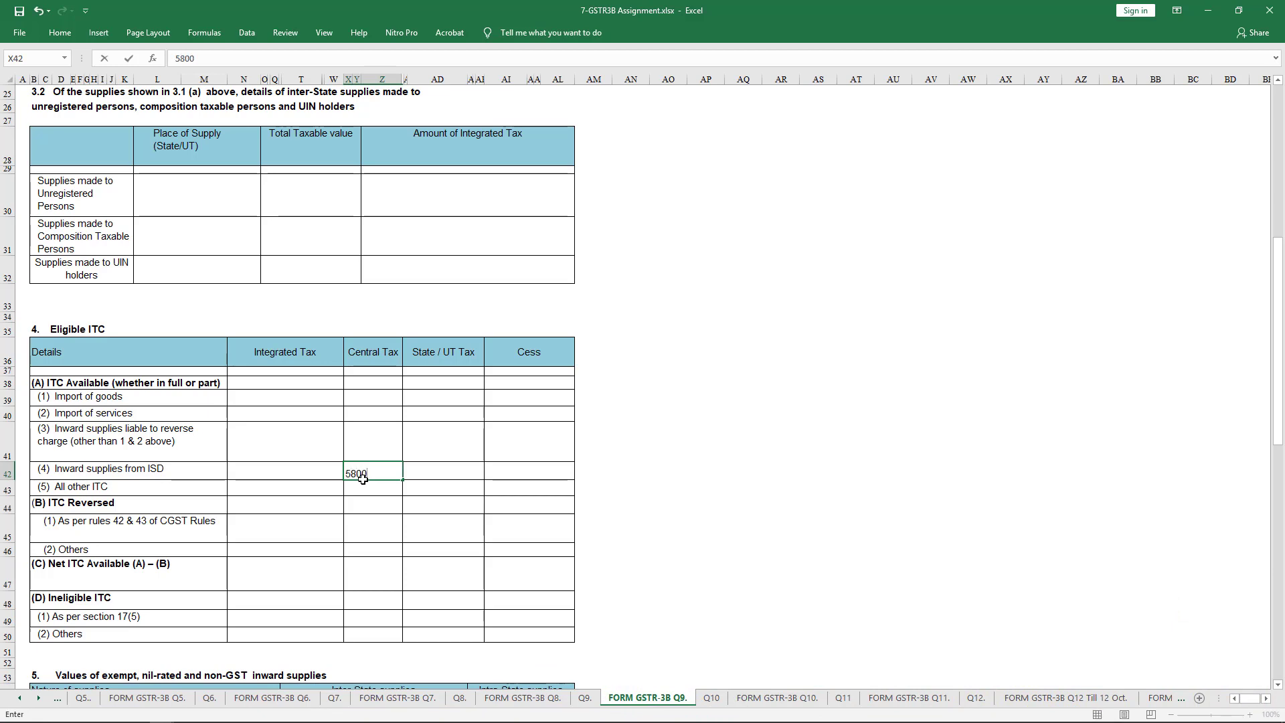
key(Tab)
text(5800)
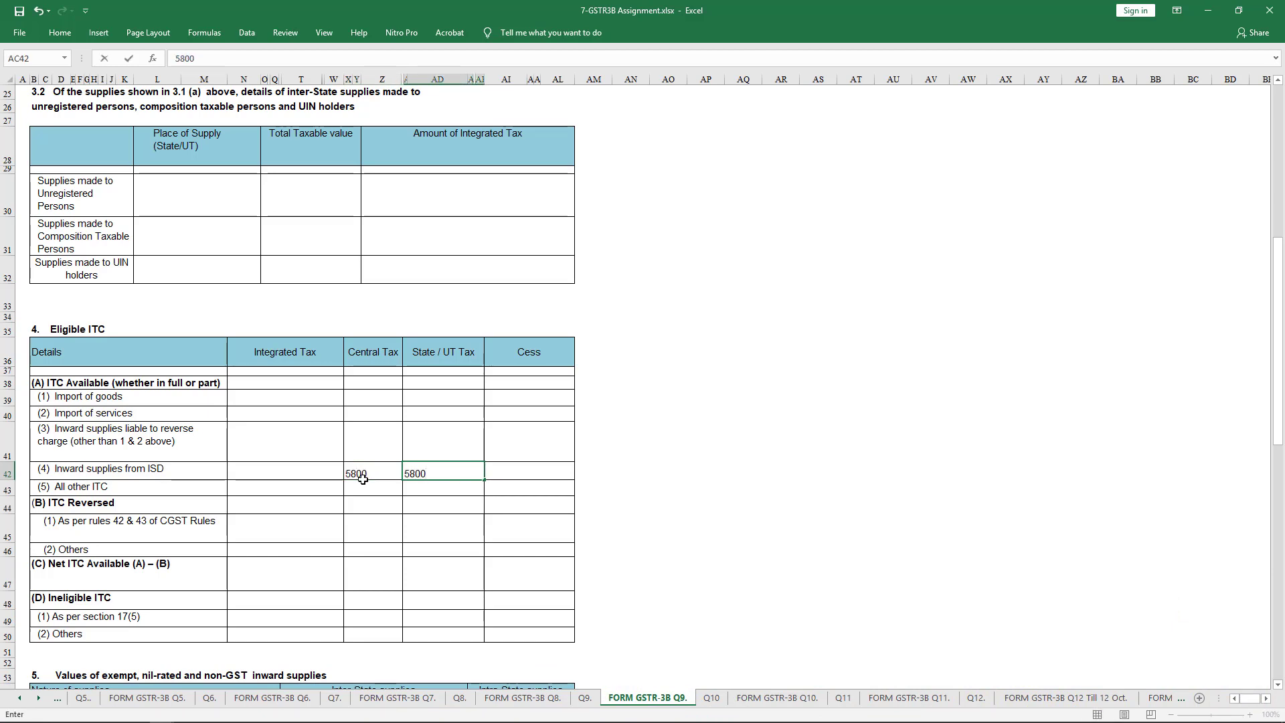
key(Return)
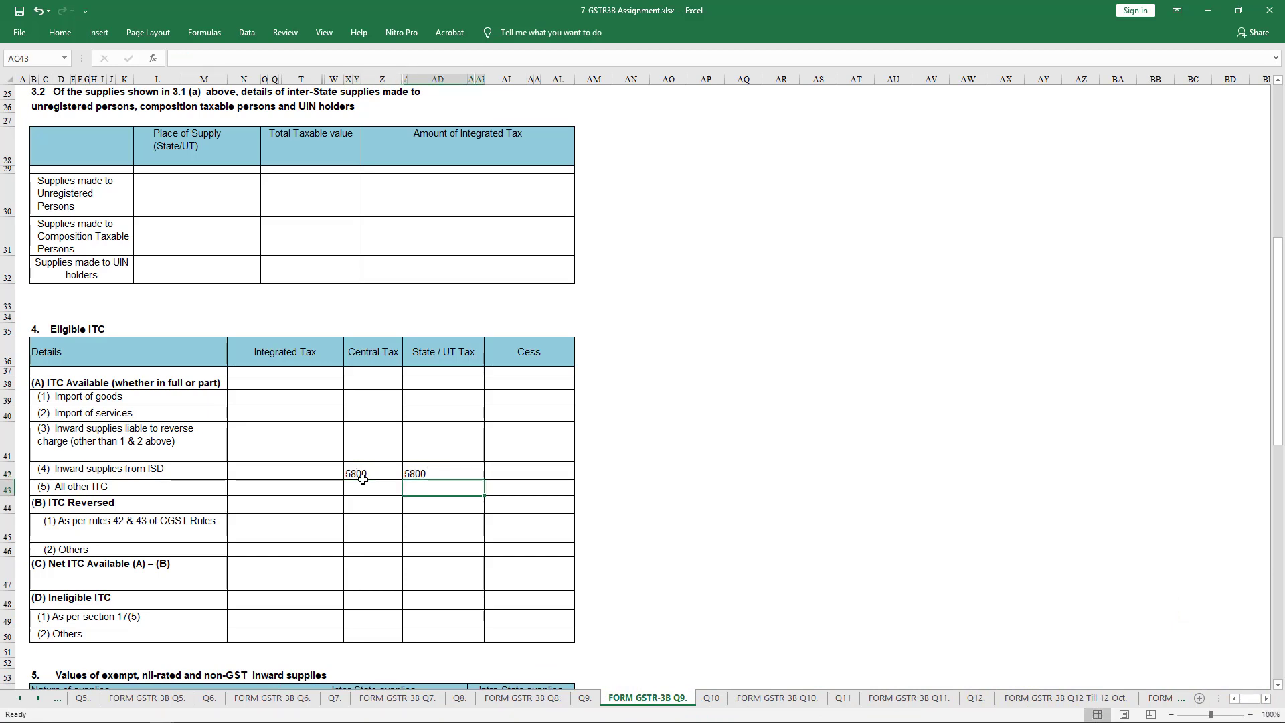
Step: Check the local purchase amounts of item X and Diesel on sheet Q9
click(584, 699)
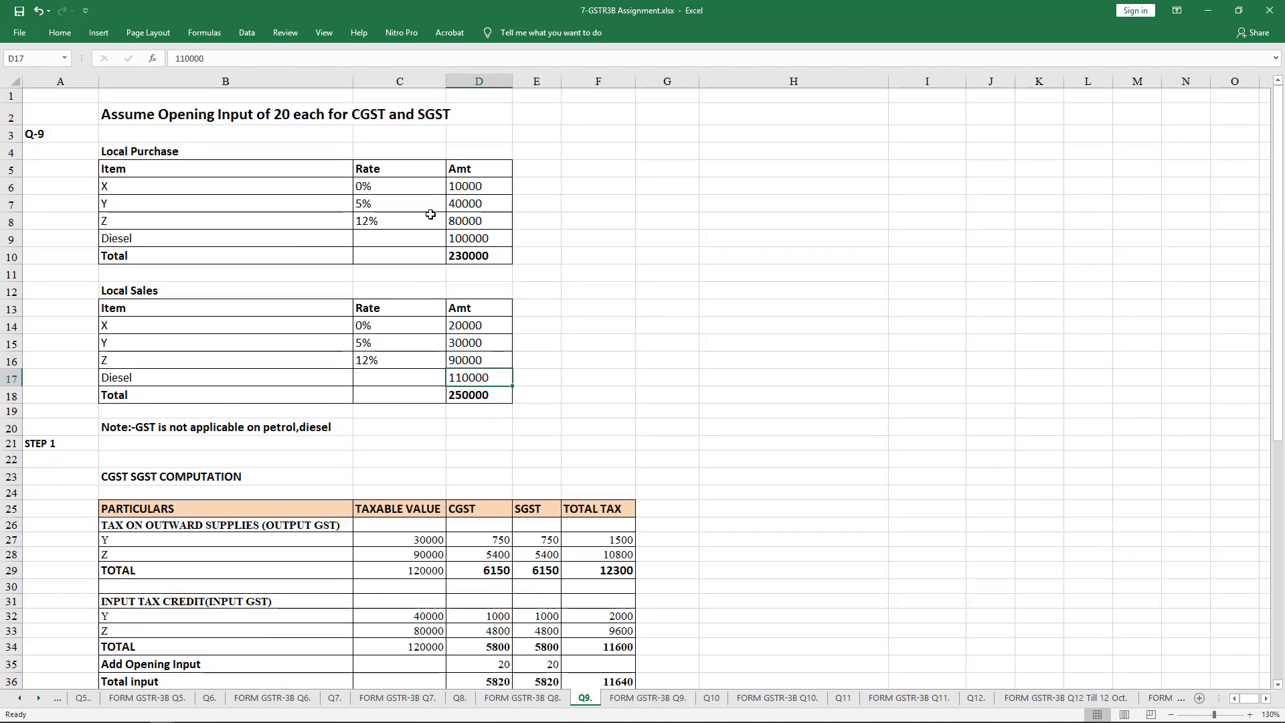
key(Up)
key(Up)
key(Up)
key(Up)
key(Up)
key(Up)
key(Up)
key(Up)
key(Up)
key(Up)
key(Up)
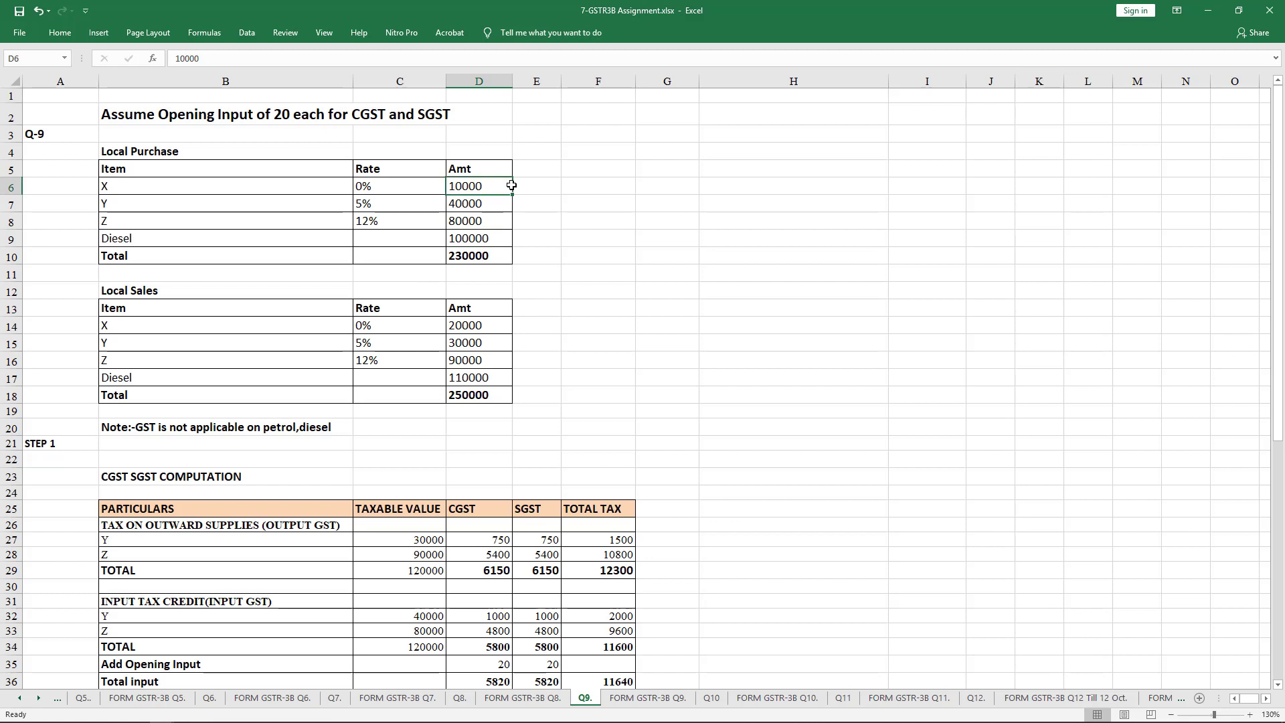
click(490, 238)
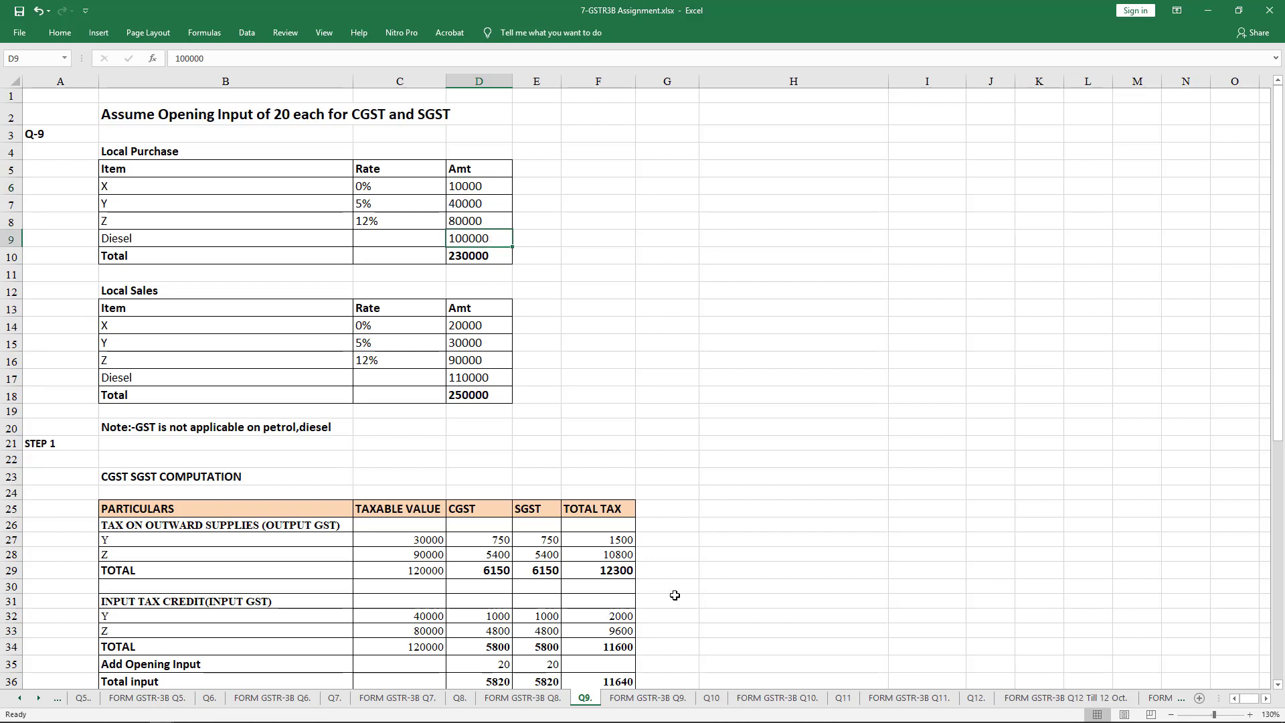
Step: In section 5 of FORM GSTR-3B Q9., enter intra-State supplies of 10000 for composition, exempt and nil rated supply and 100000 for non-GST supply
click(647, 698)
scroll(630, 576, down, 4)
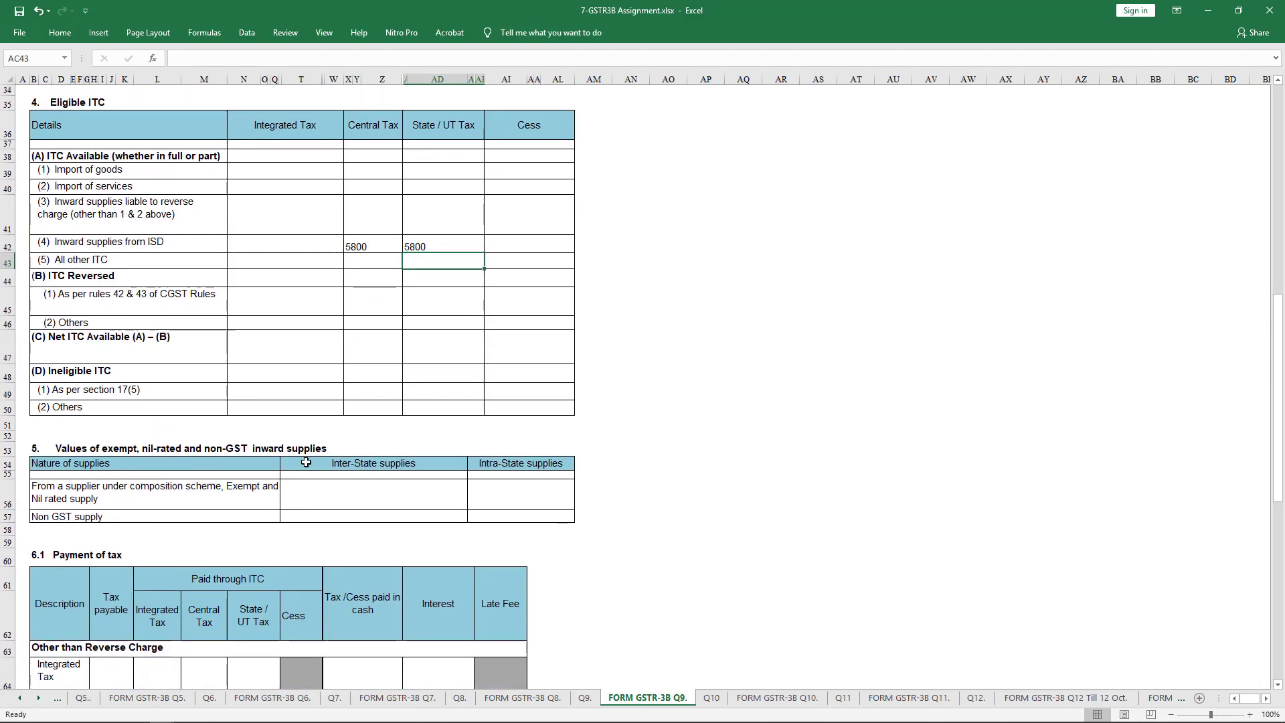
click(67, 448)
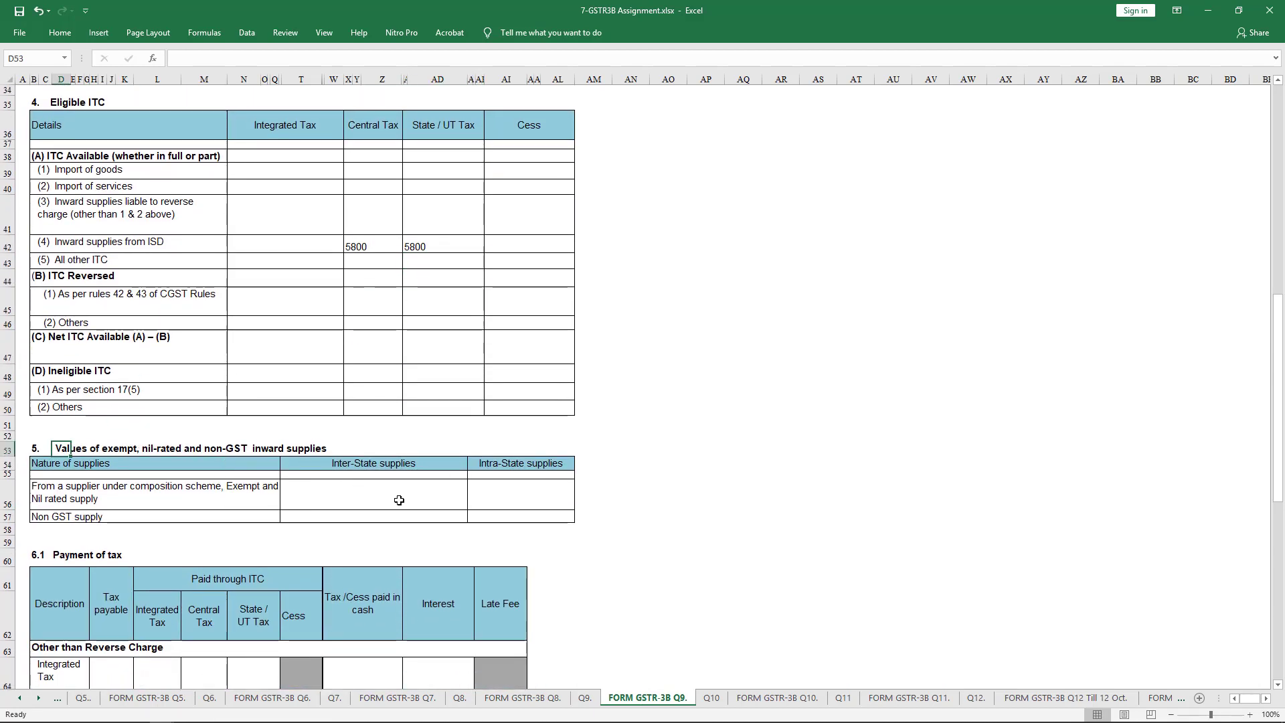
click(544, 498)
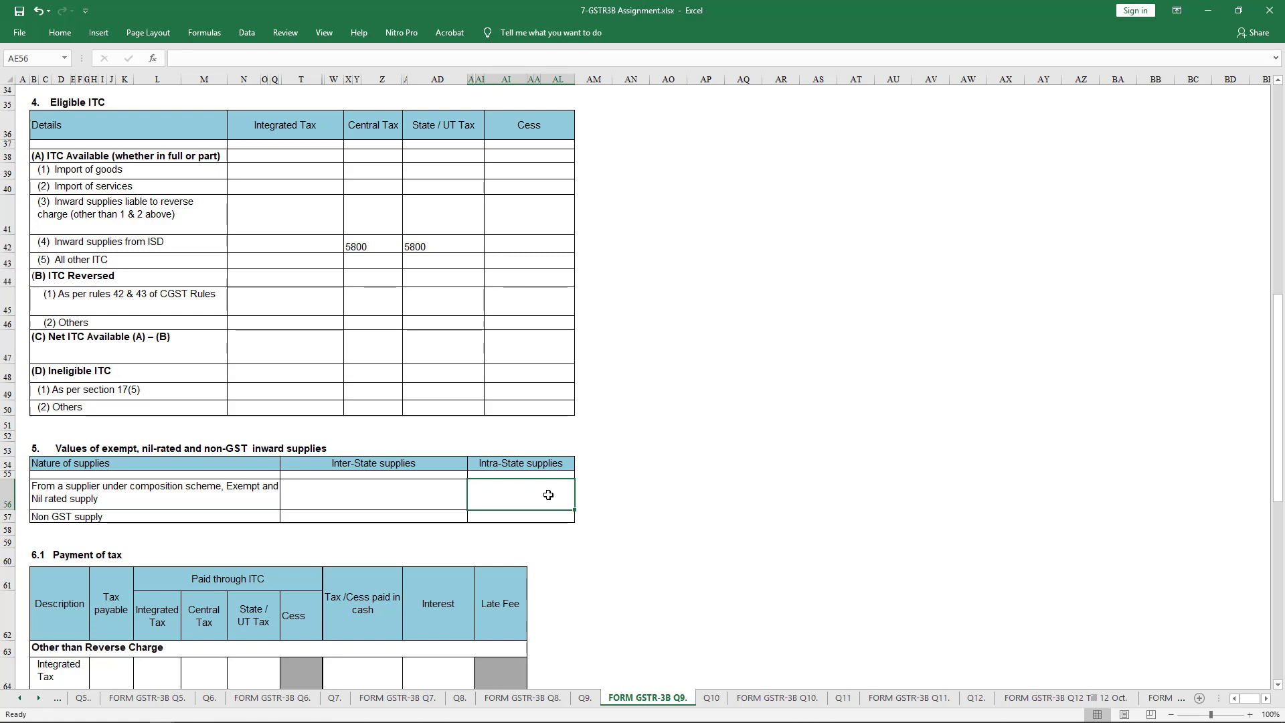
text(10000)
key(Return)
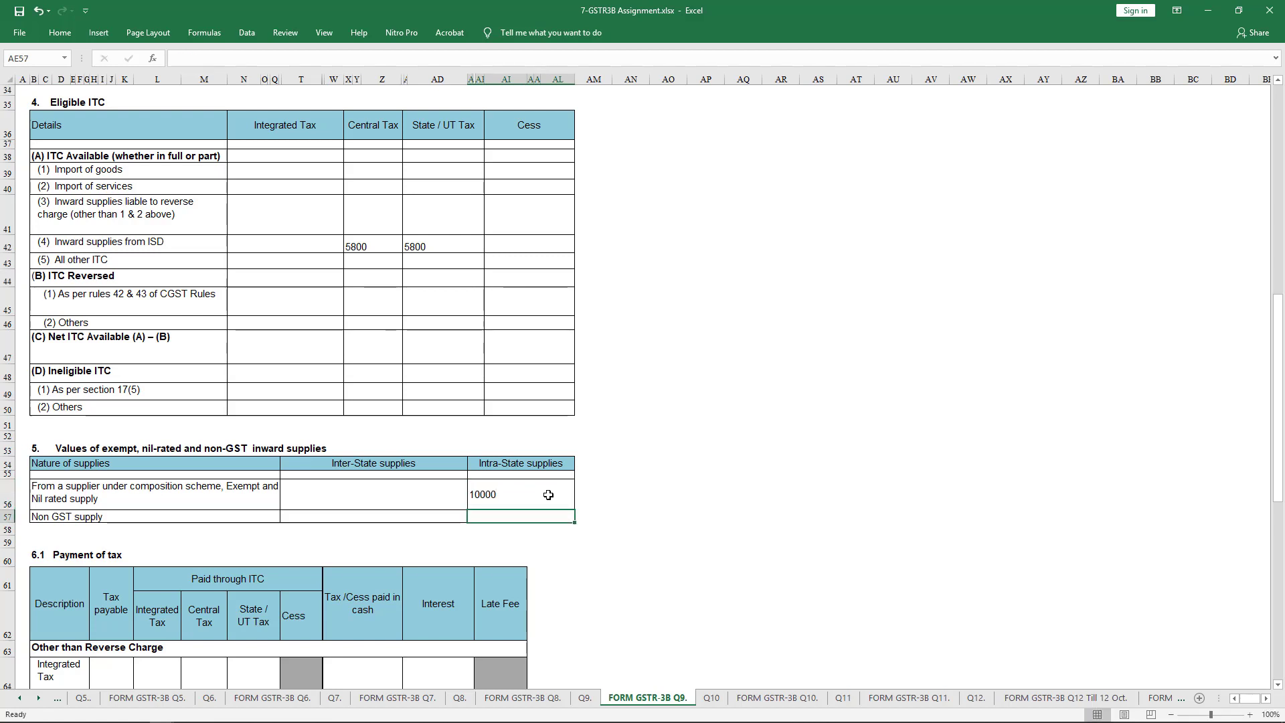
text(100000)
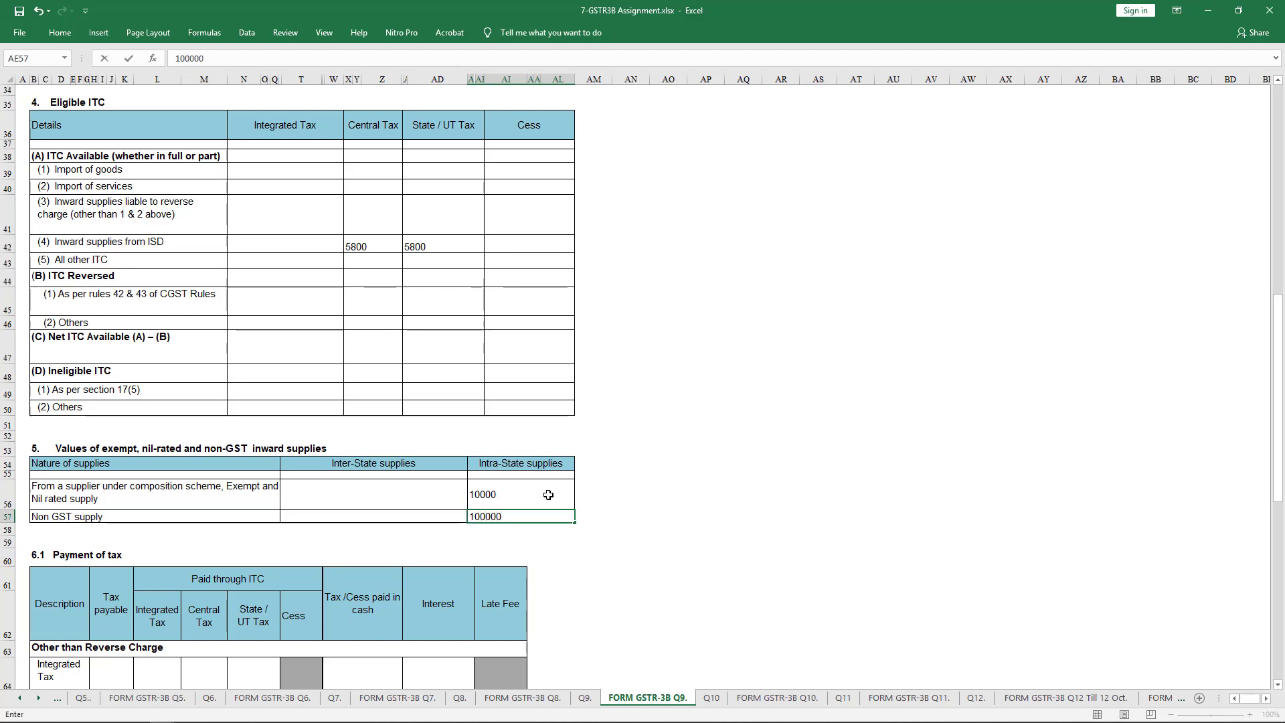
key(Return)
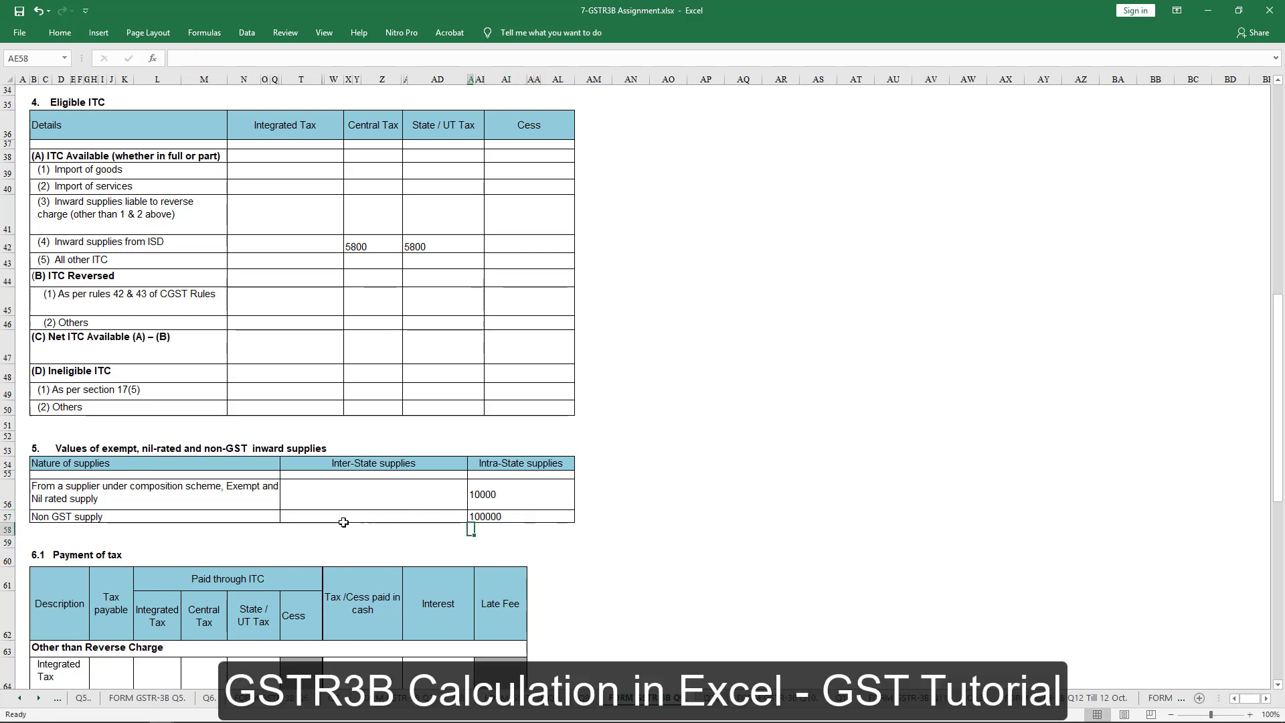
Step: In section 6.1 Payment of tax, enter 6150 as the tax payable for both Central Tax and State / UT Tax
scroll(349, 521, down, 3)
click(121, 529)
scroll(252, 332, up, 14)
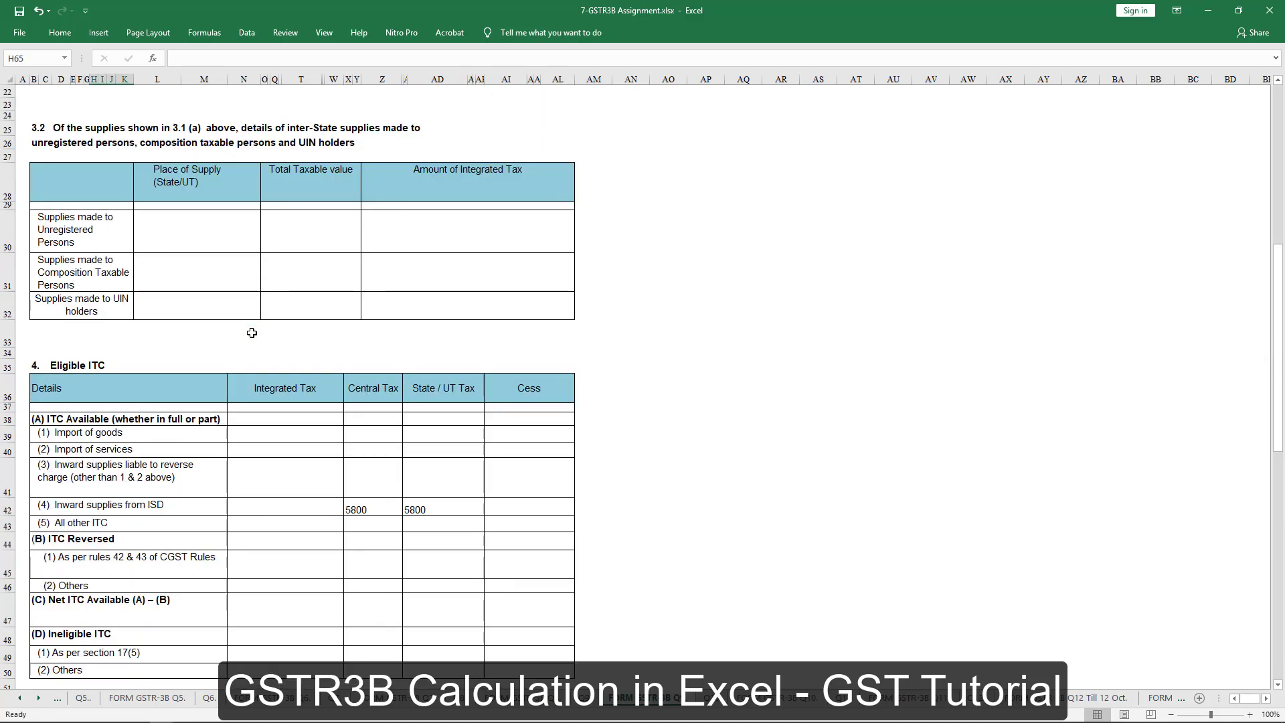
scroll(432, 362, down, 16)
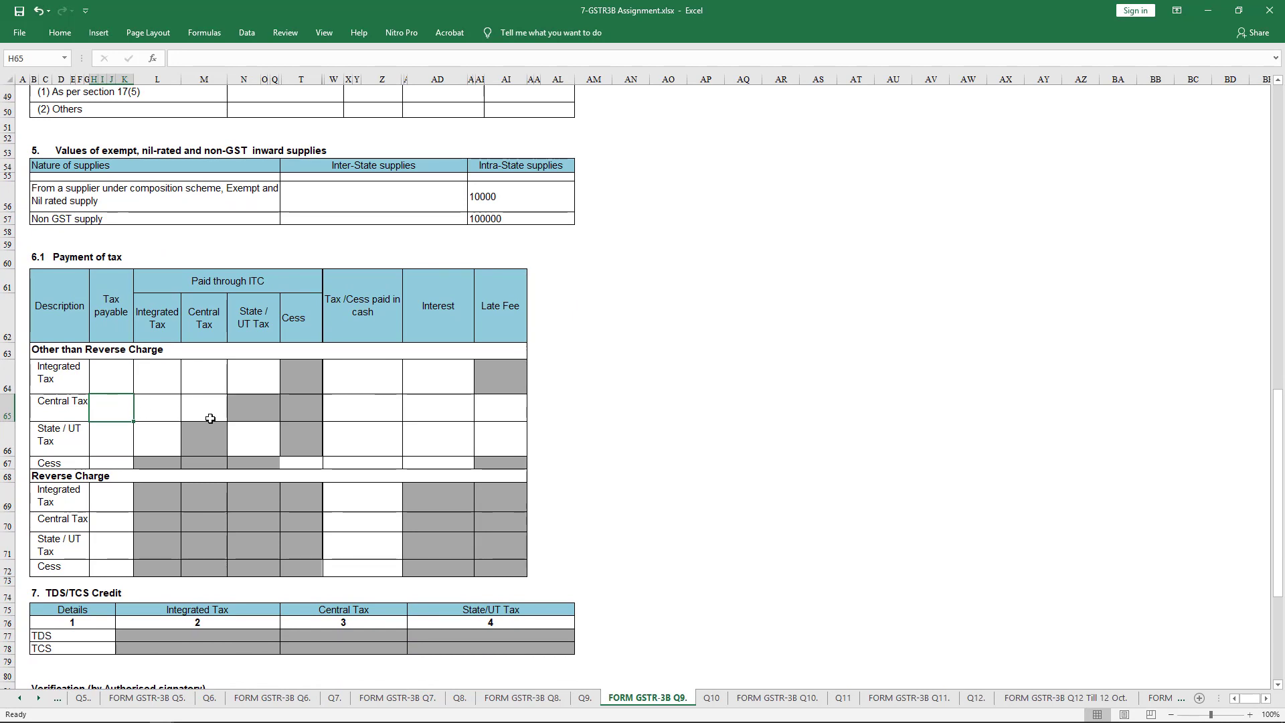
text(6150)
key(Return)
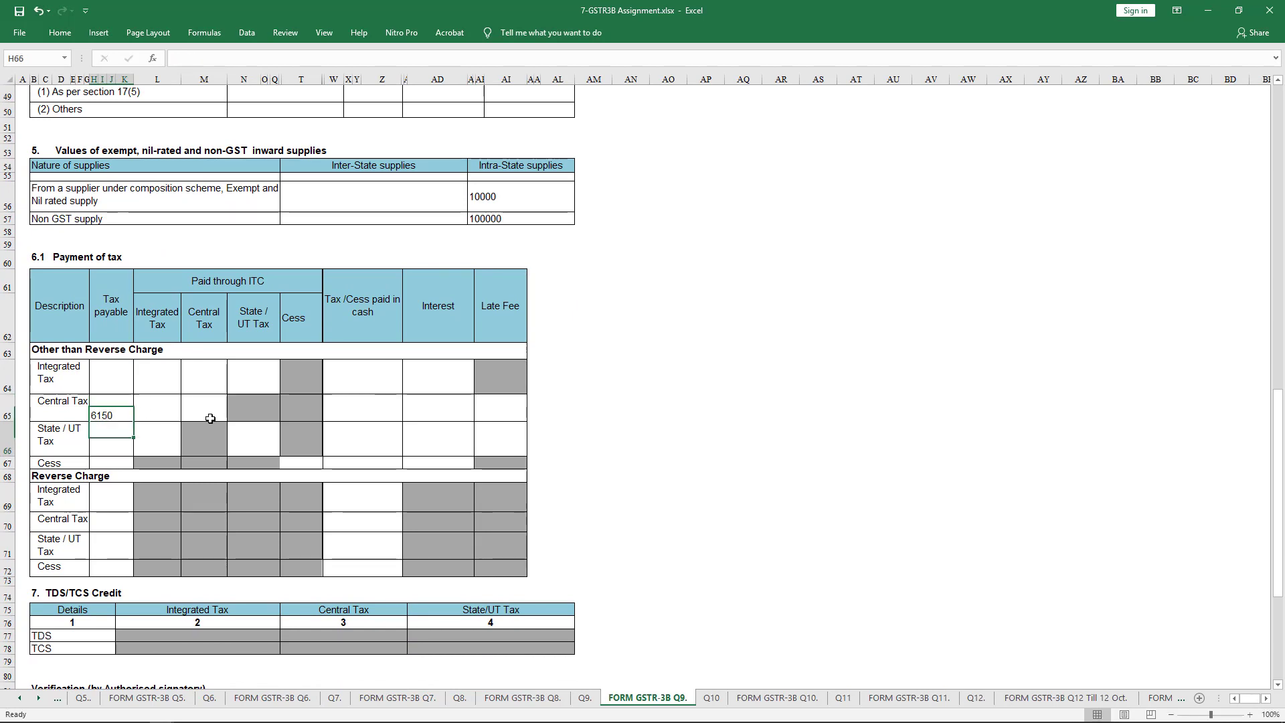
text(61)
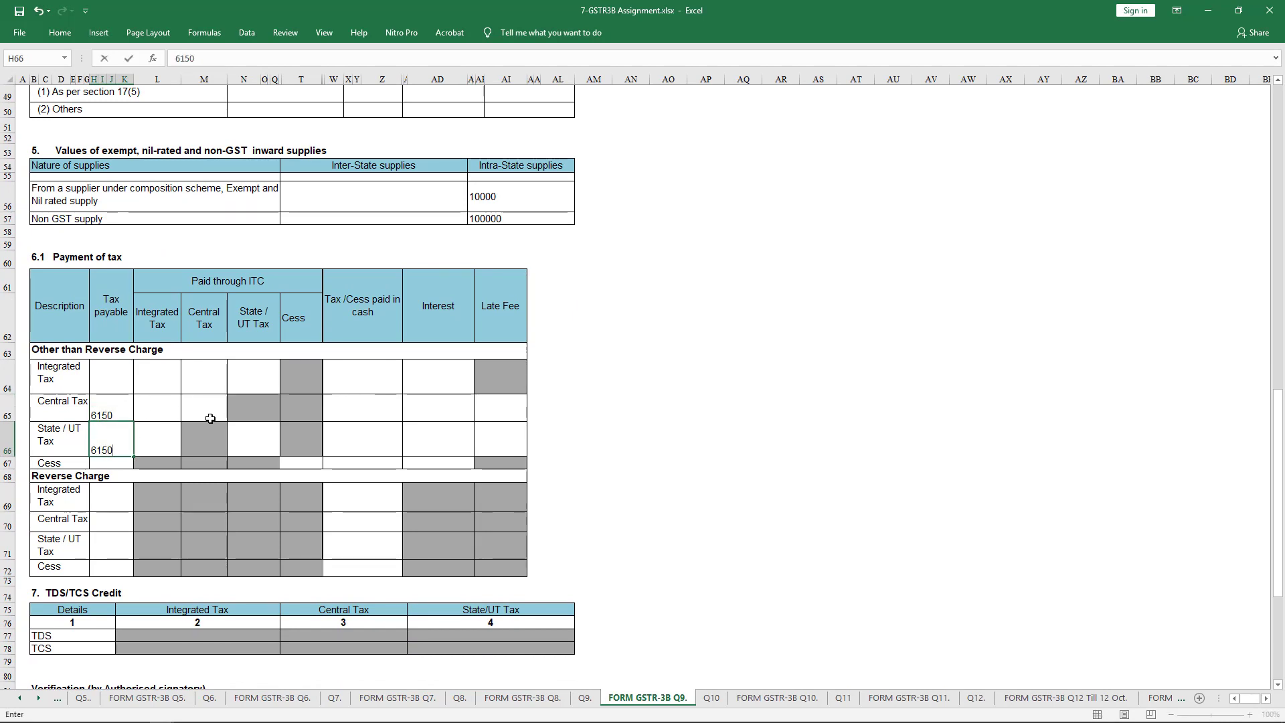
text(50)
key(Tab)
key(Up)
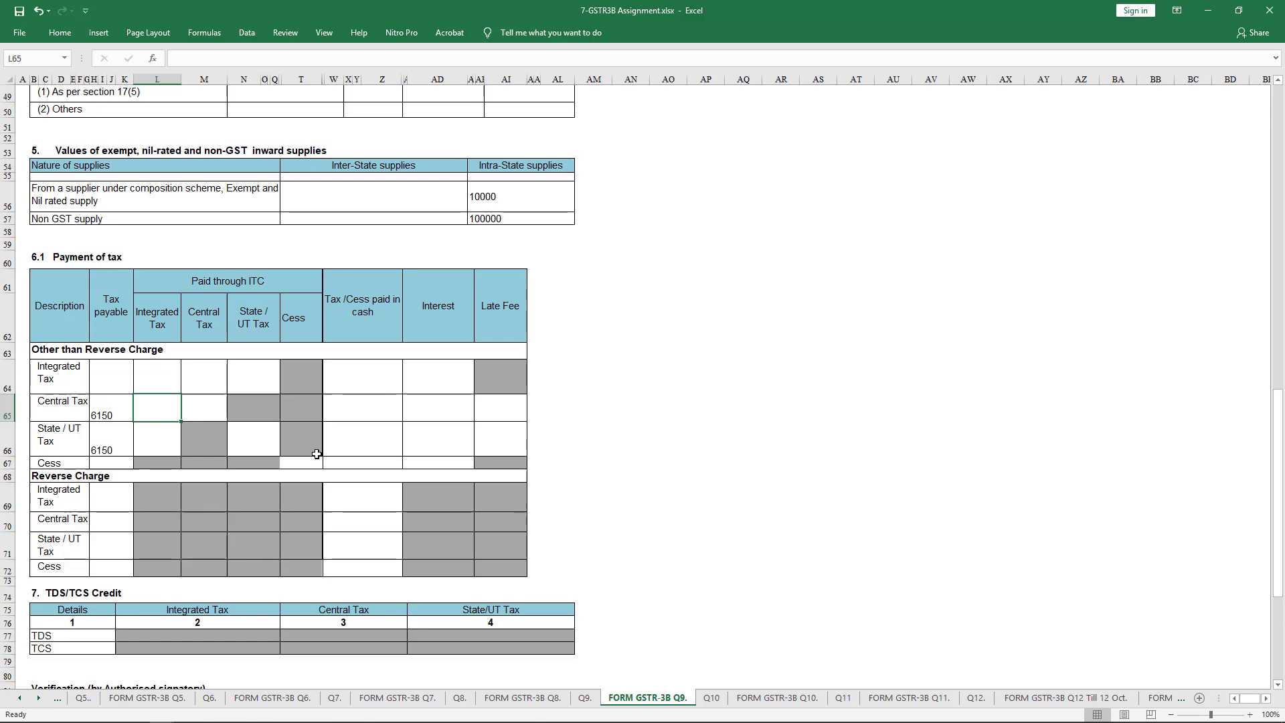
scroll(317, 454, up, 5)
click(381, 250)
scroll(335, 288, down, 4)
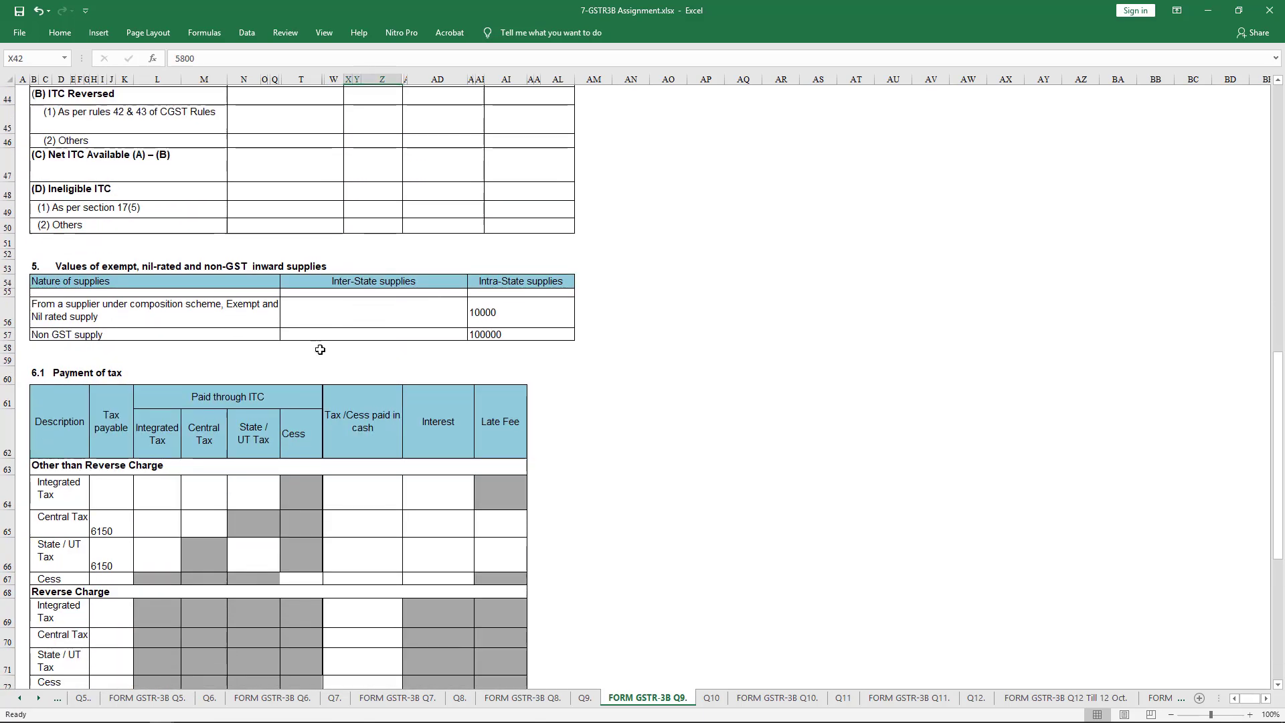
click(172, 472)
text(5820)
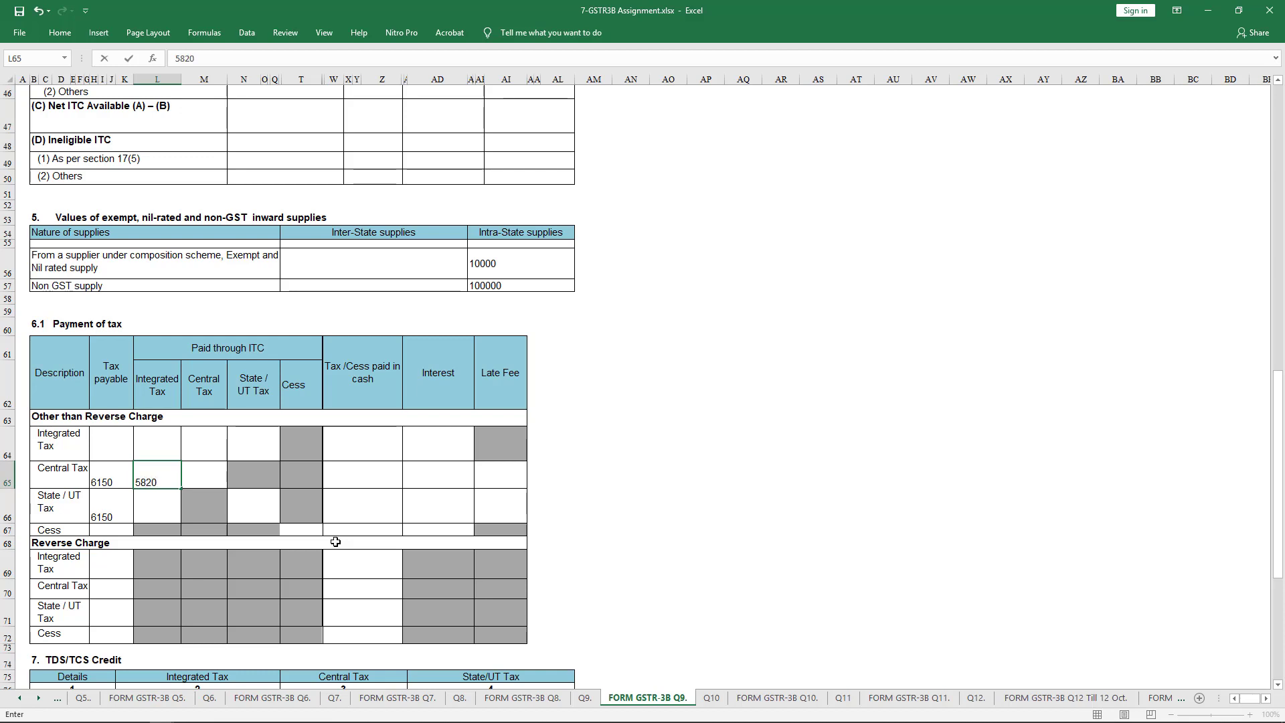
key(ctrl+Return)
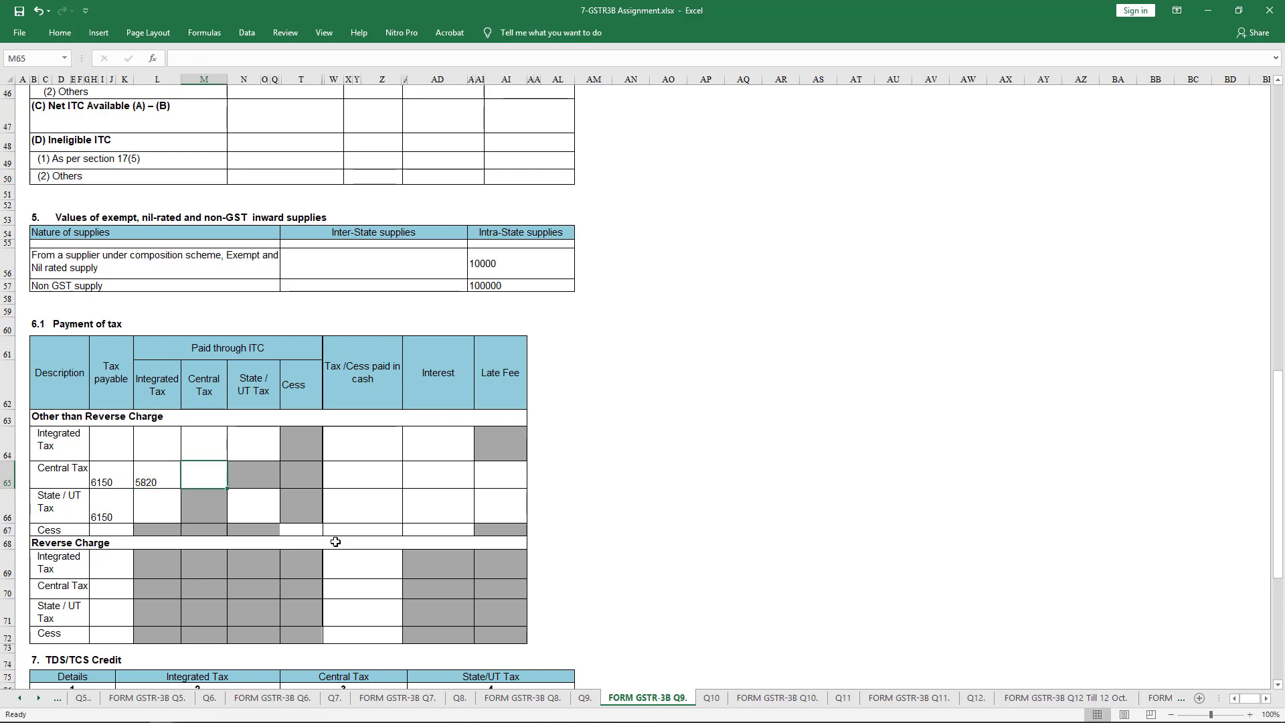
key(Delete)
key(Right)
Step: Enter 5820 as the ITC payment of Central Tax from Central Tax credit and of State / UT Tax from State / UT Tax credit
text(582)
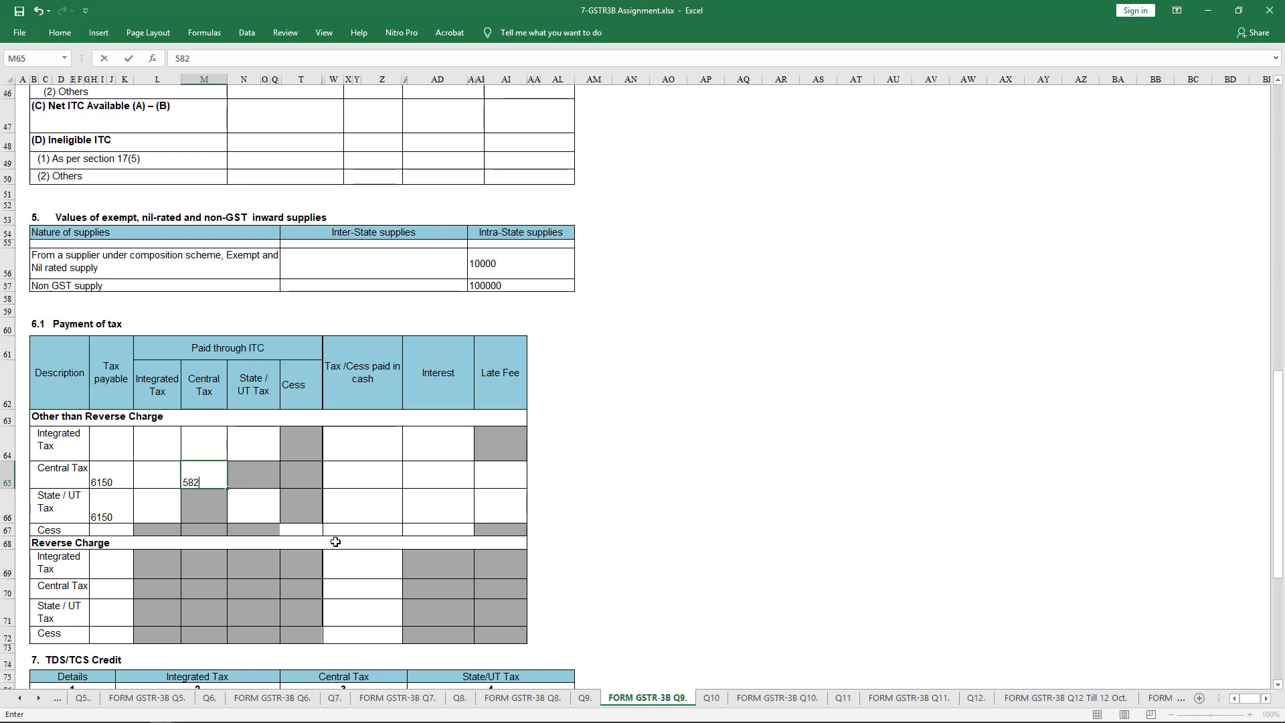
key(Return)
key(Right)
text(5)
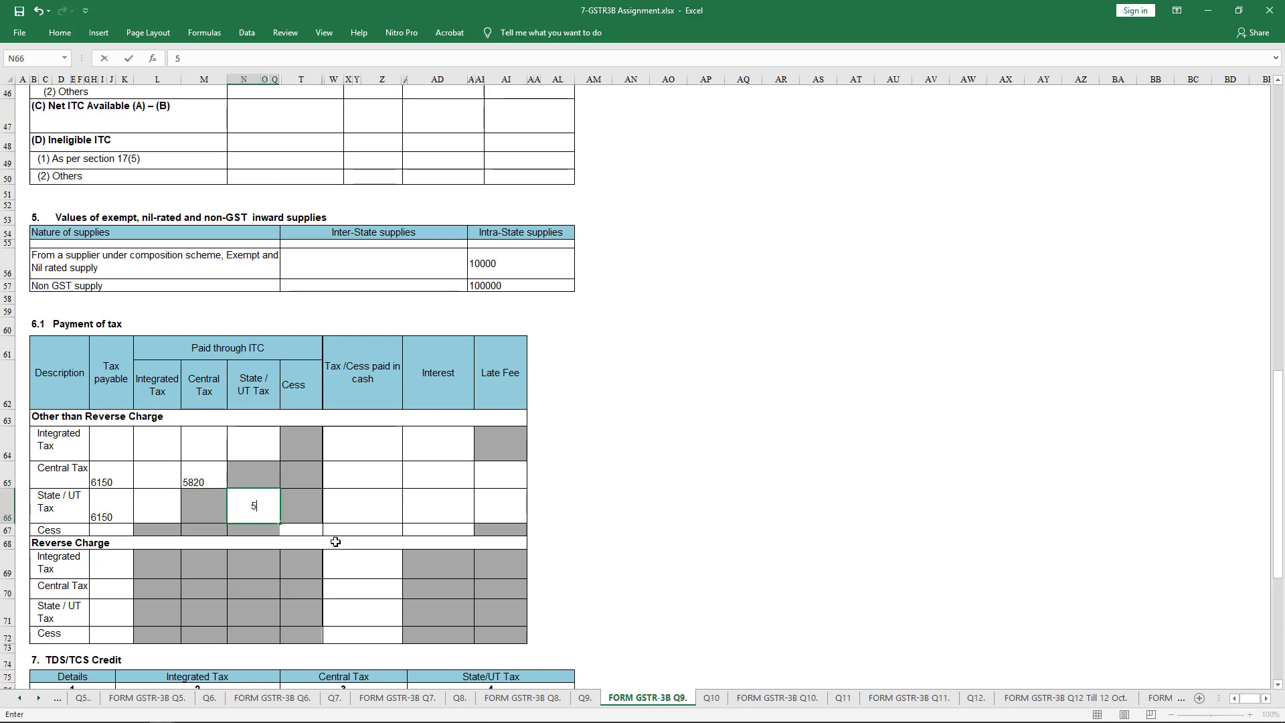
text(820)
Step: Enter 330 as the tax paid in cash for both Central Tax and State / UT Tax in section 6.1
key(Right)
key(Up)
key(Right)
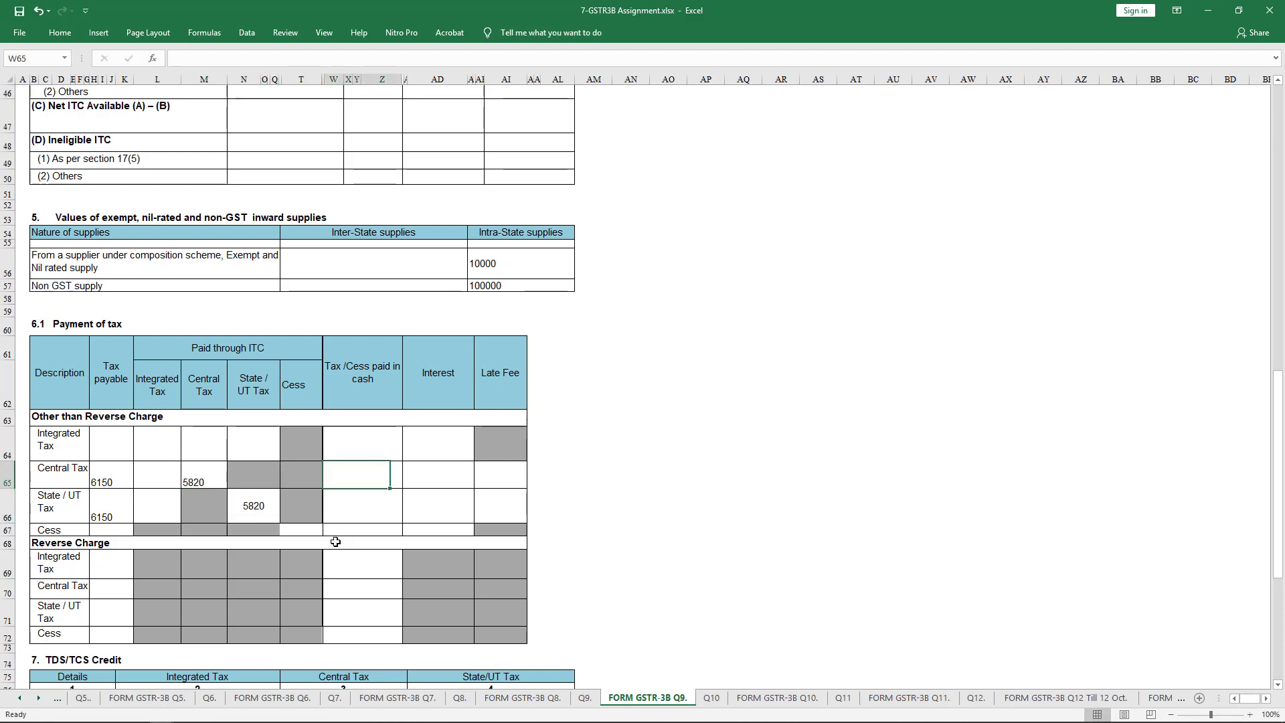
text(330)
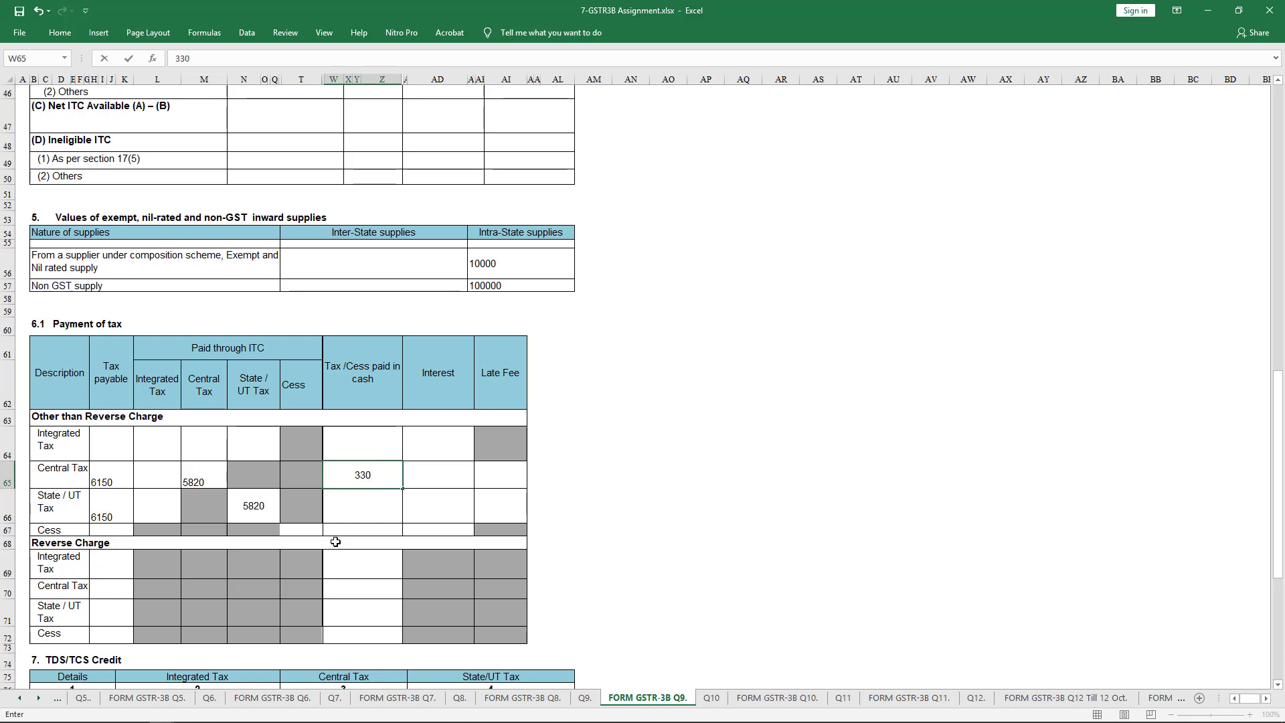
key(Return)
text(330)
key(Return)
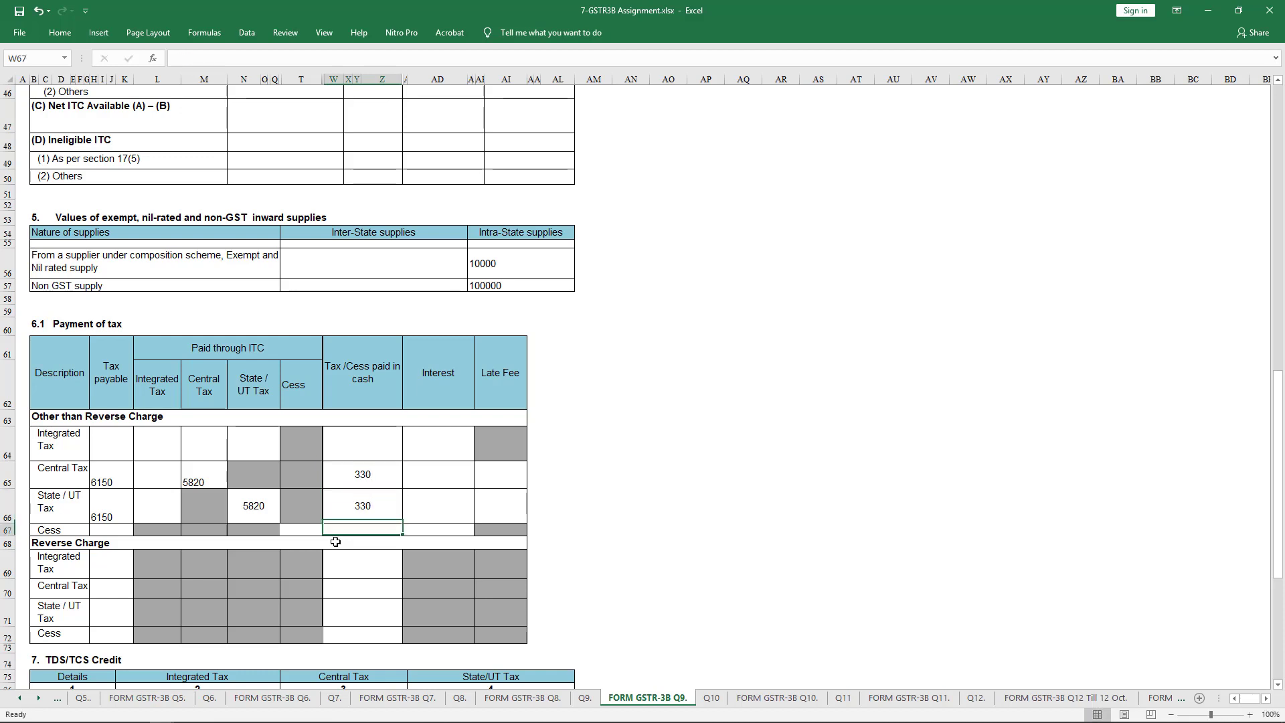
key(Up)
key(Right)
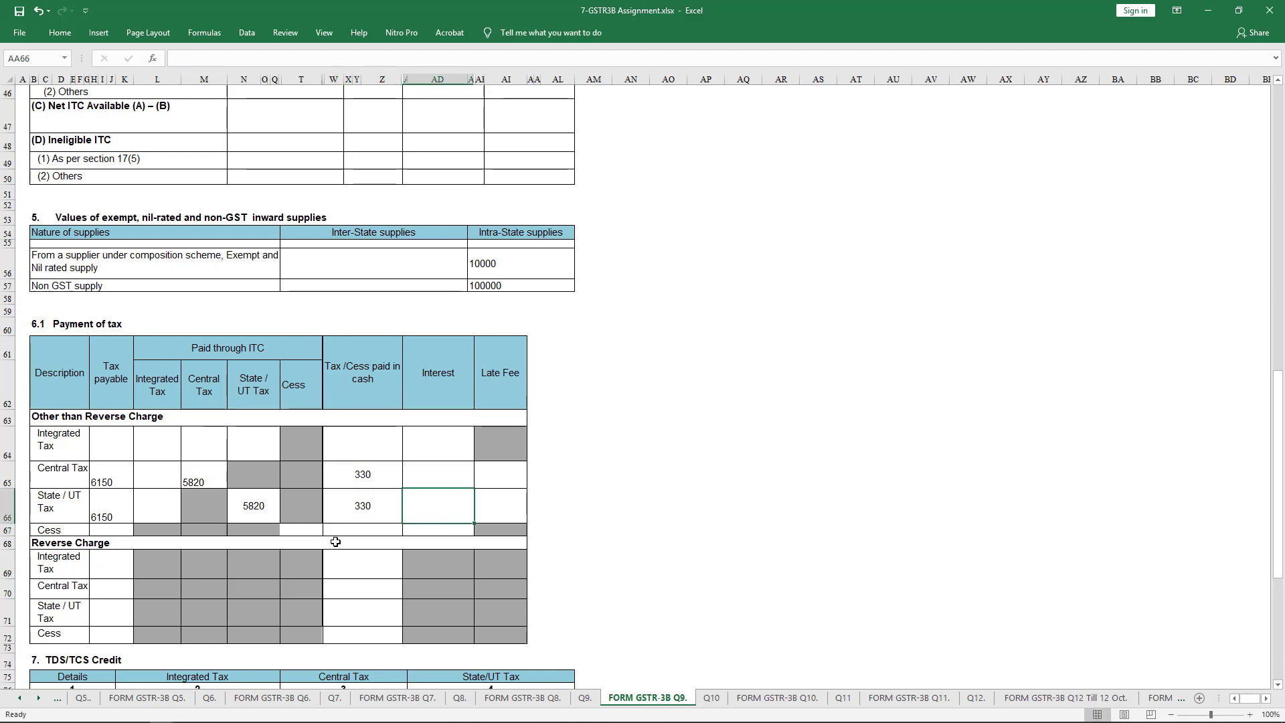
key(Up)
key(Up)
key(Down)
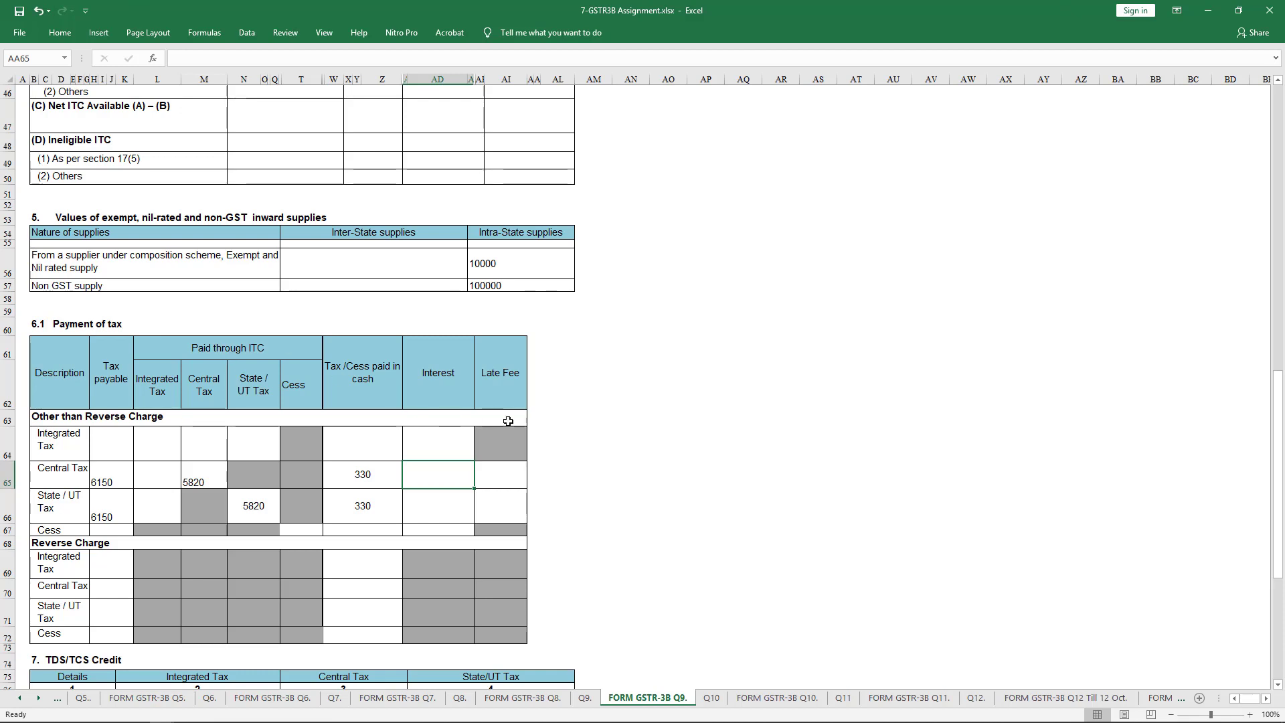
Step: Open sheet Q10 and examine its local purchase and local purchase return tables
click(713, 698)
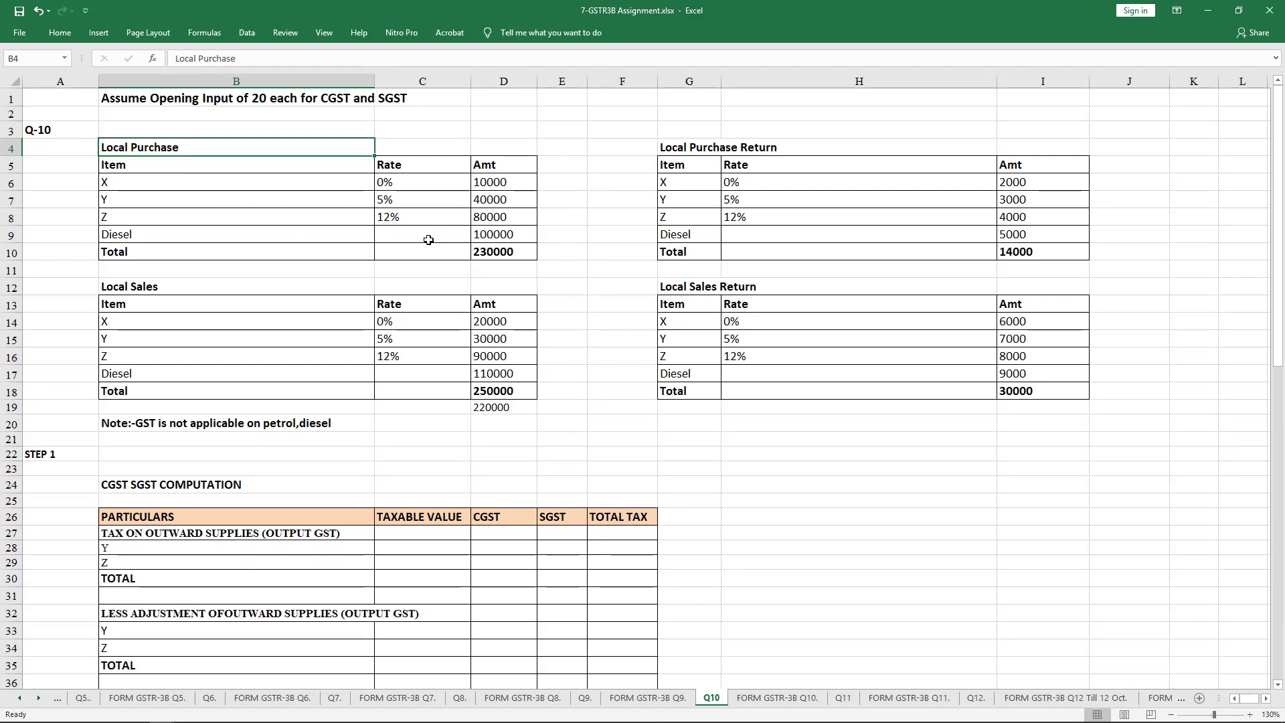
click(663, 152)
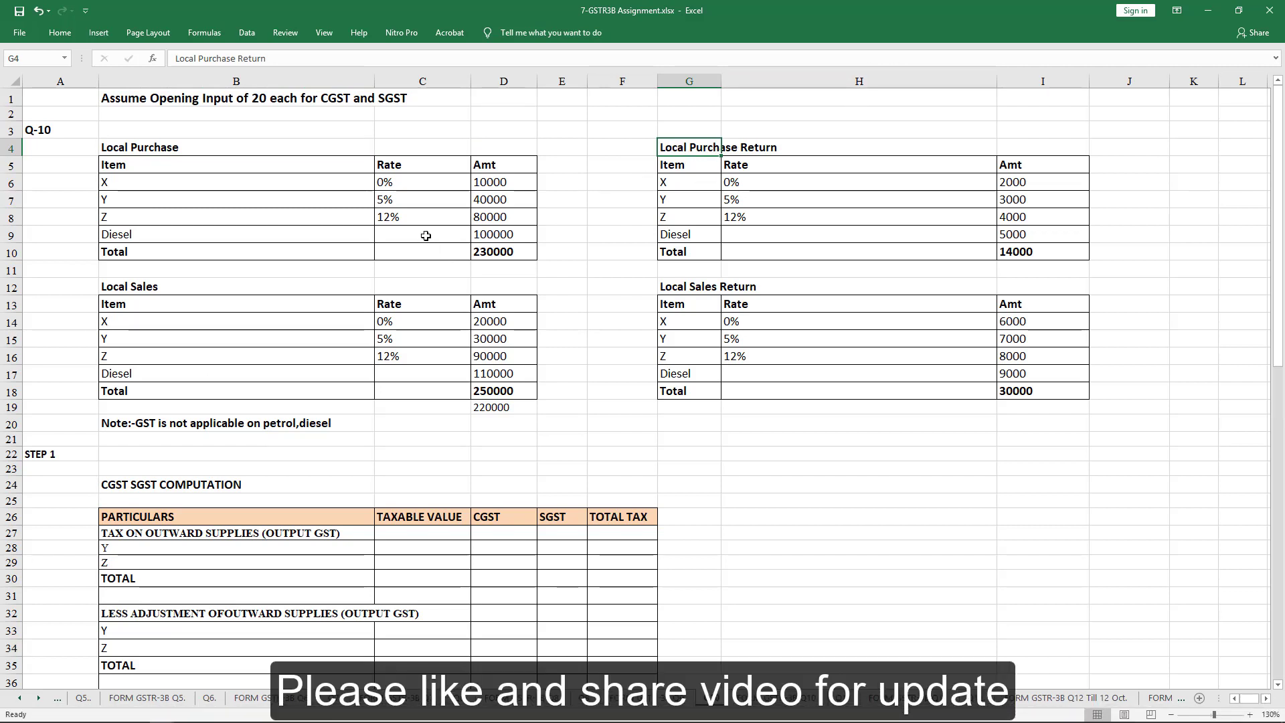
Step: Examine the Local Sales and Local Sales Return tables against the output GST rows of the CGST SGST computation
click(235, 282)
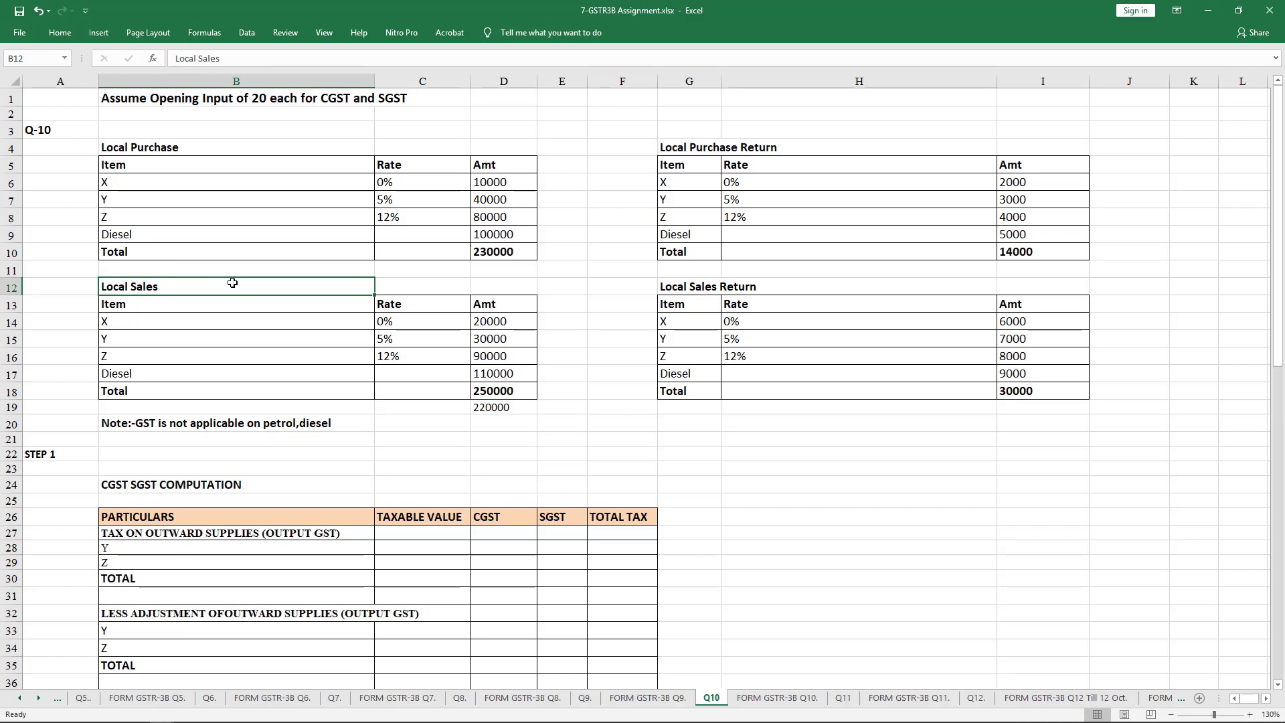
click(697, 278)
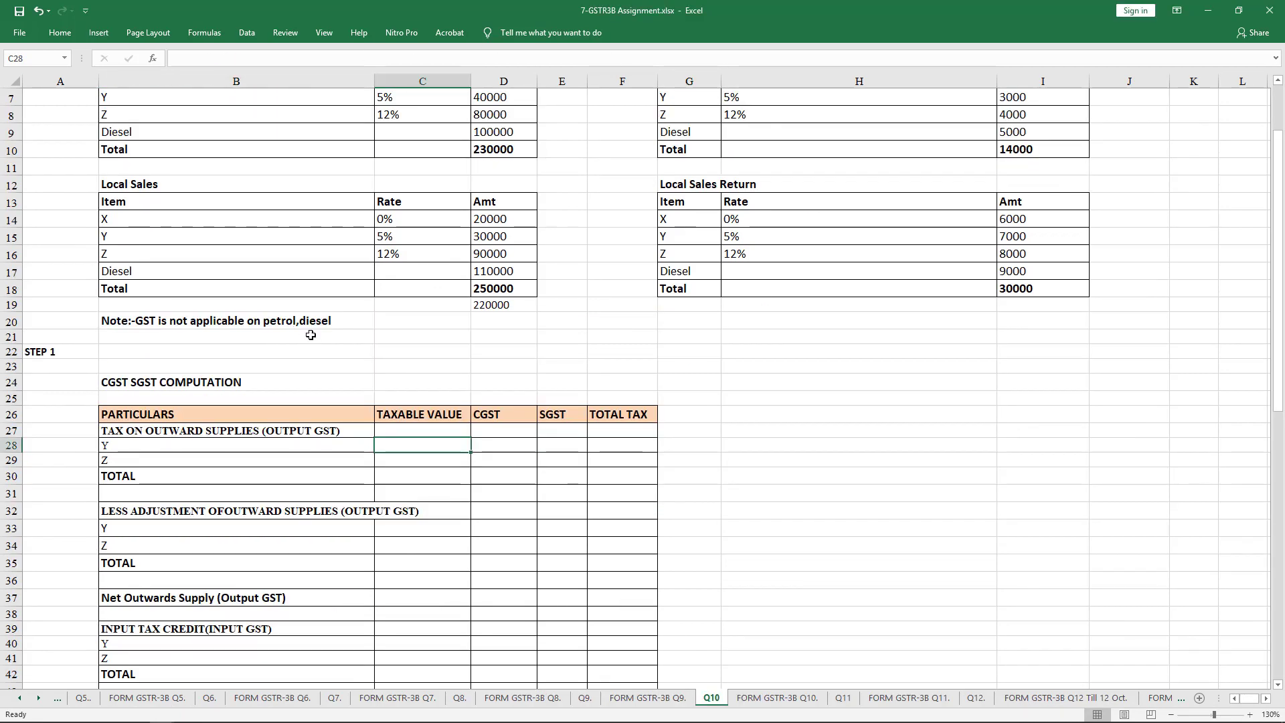
scroll(414, 419, up, 2)
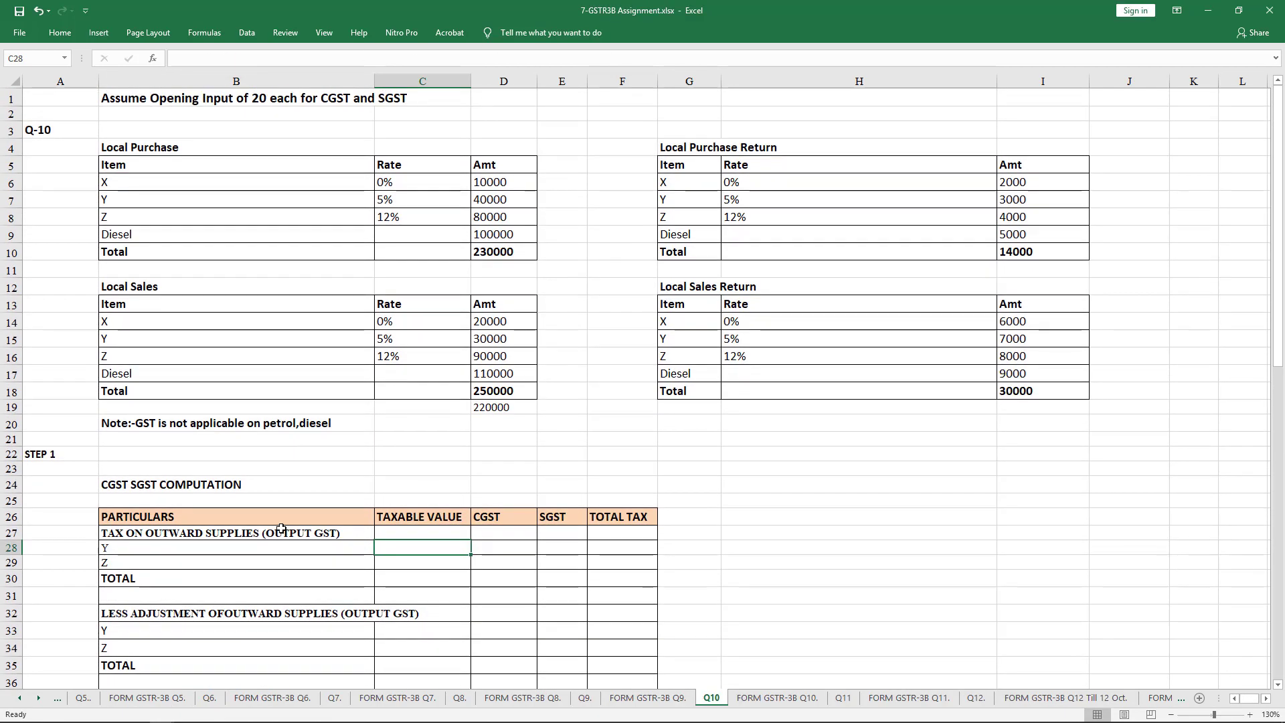
scroll(361, 521, down, 1)
drag(431, 497, 431, 512)
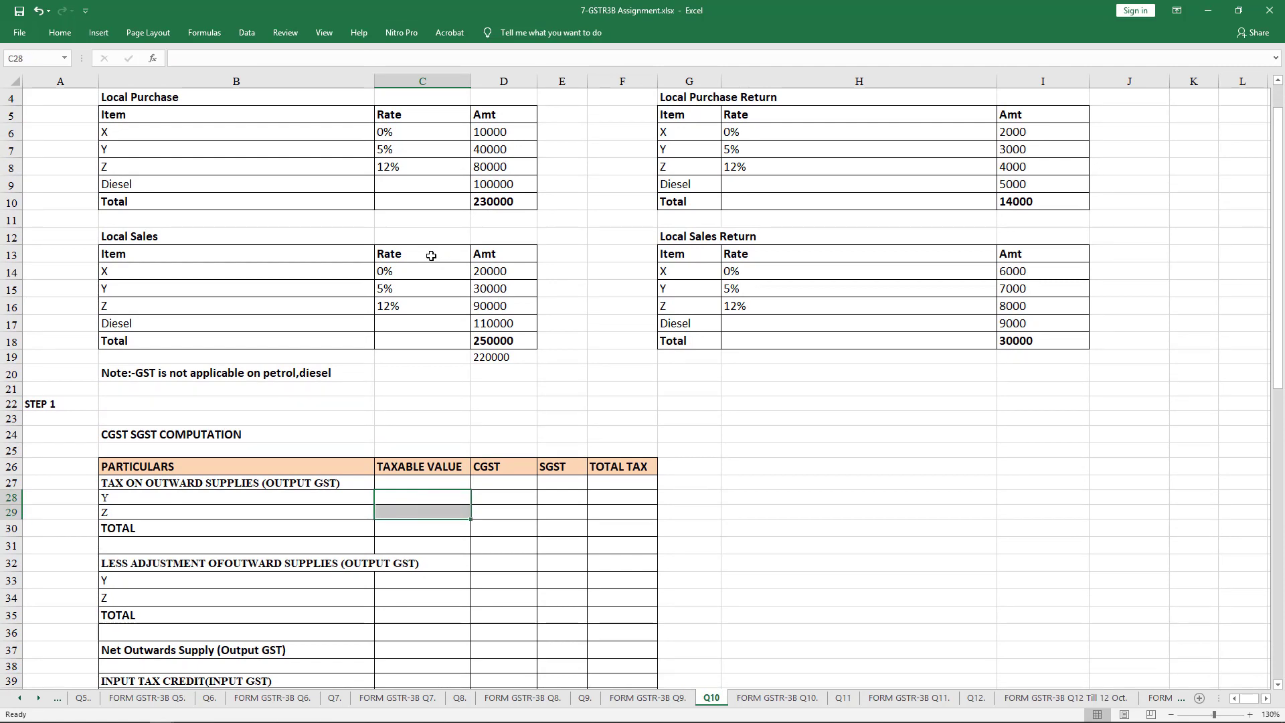
drag(429, 271, 427, 307)
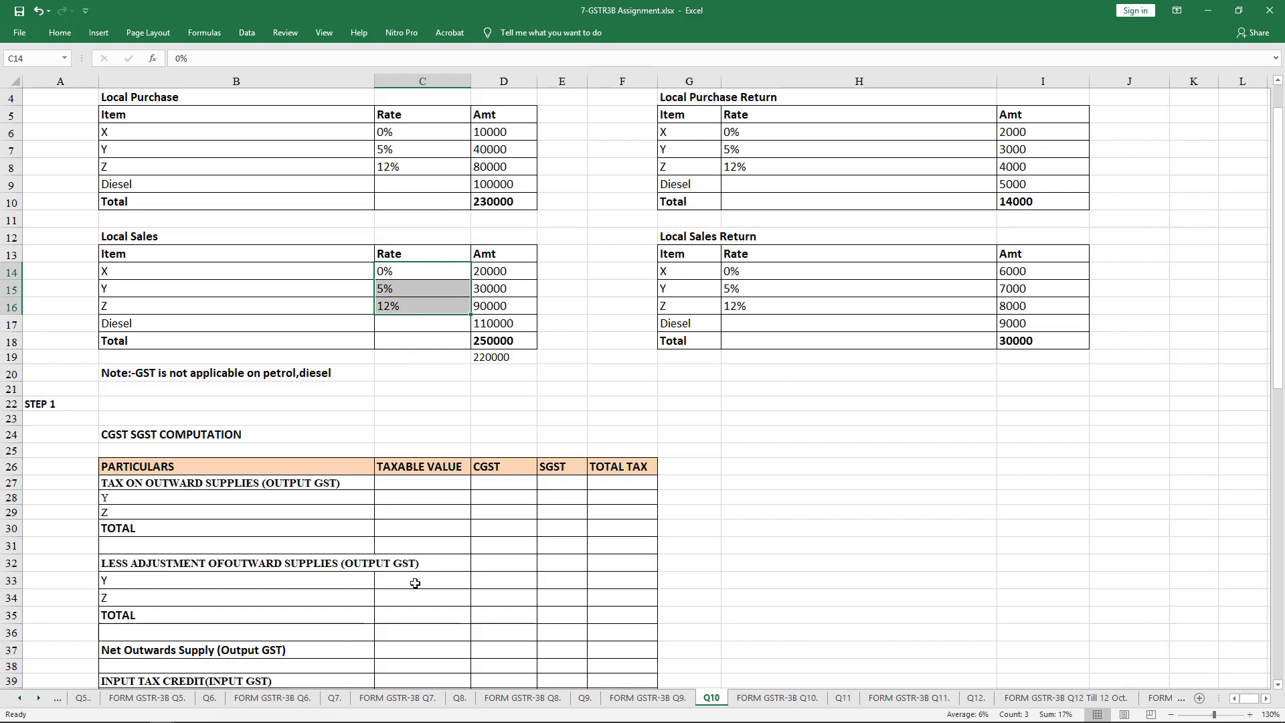
drag(415, 580, 417, 601)
drag(427, 497, 424, 513)
click(413, 651)
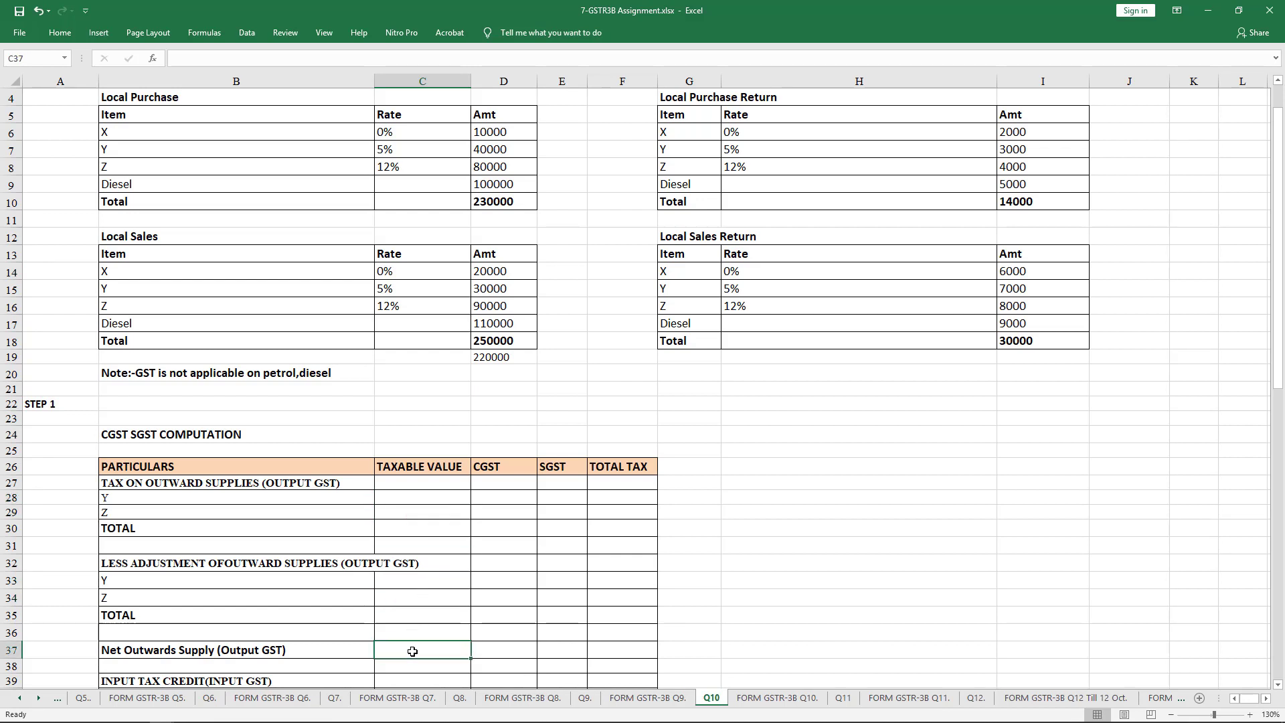
Step: Under Tax on Outward Supplies, link the taxable values of Y and Z to their Local Sales amounts in D15 and D16
click(424, 498)
scroll(424, 498, down, 2)
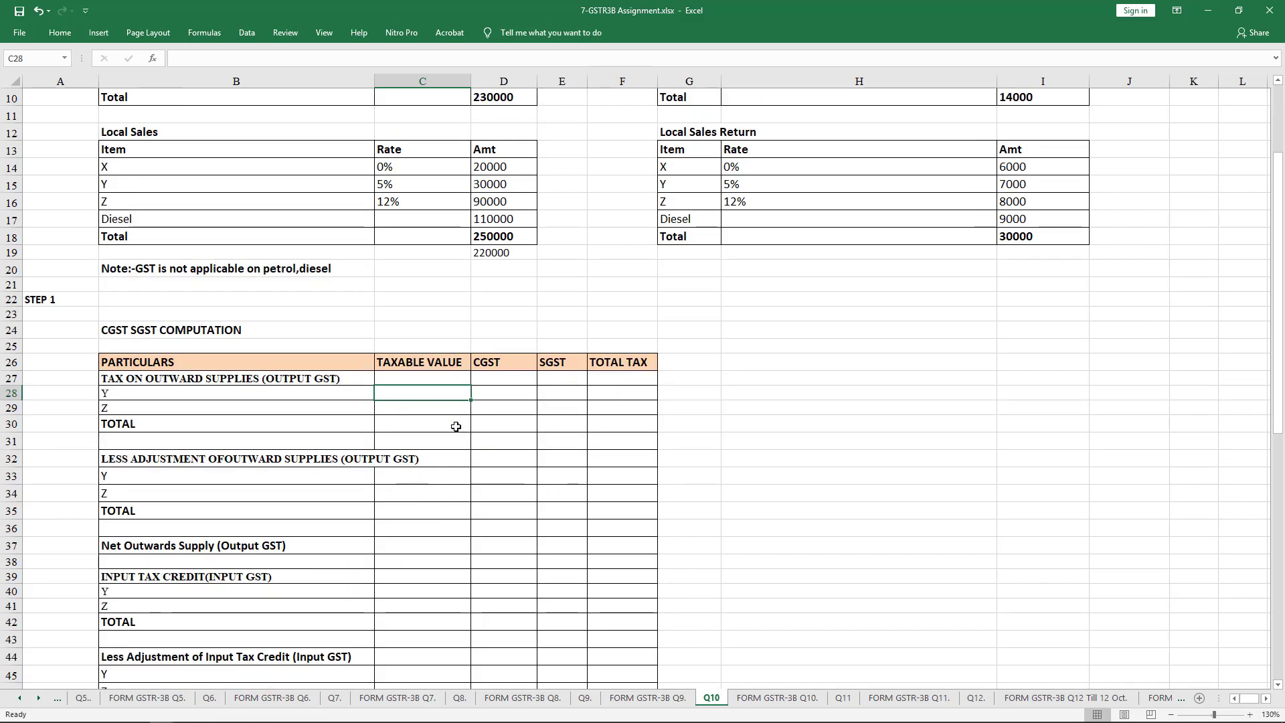
text(=)
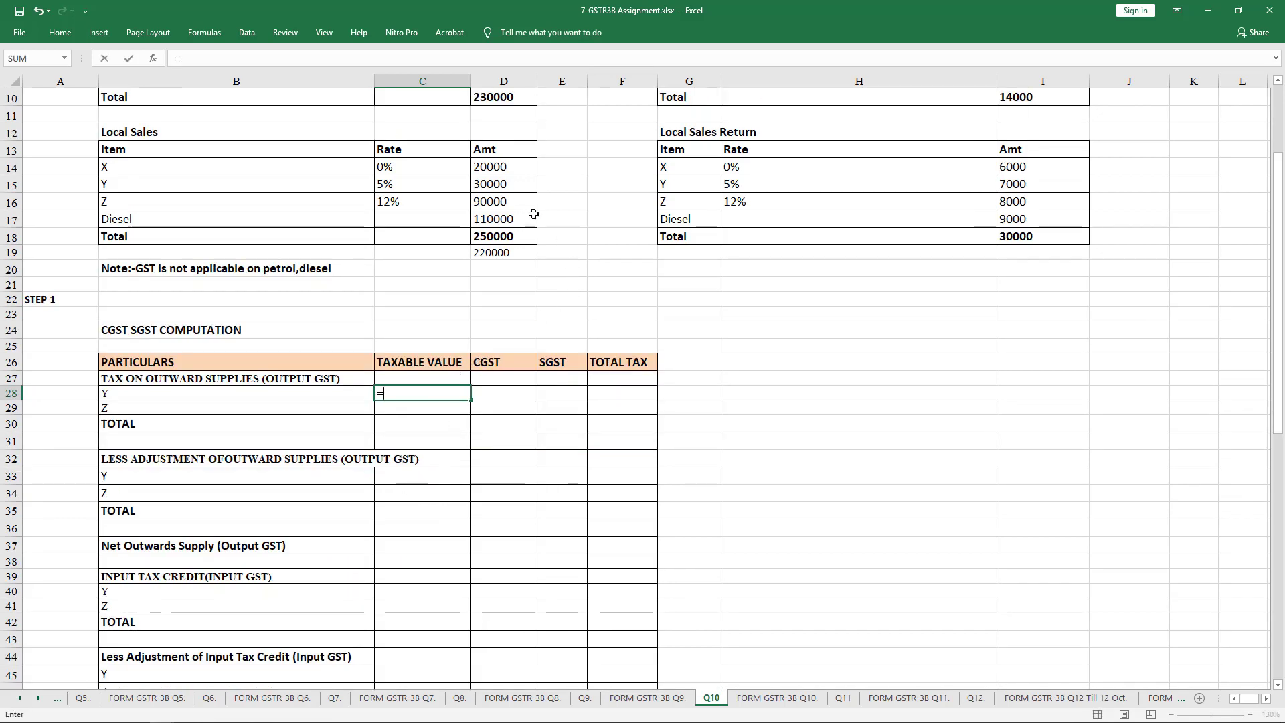
click(503, 189)
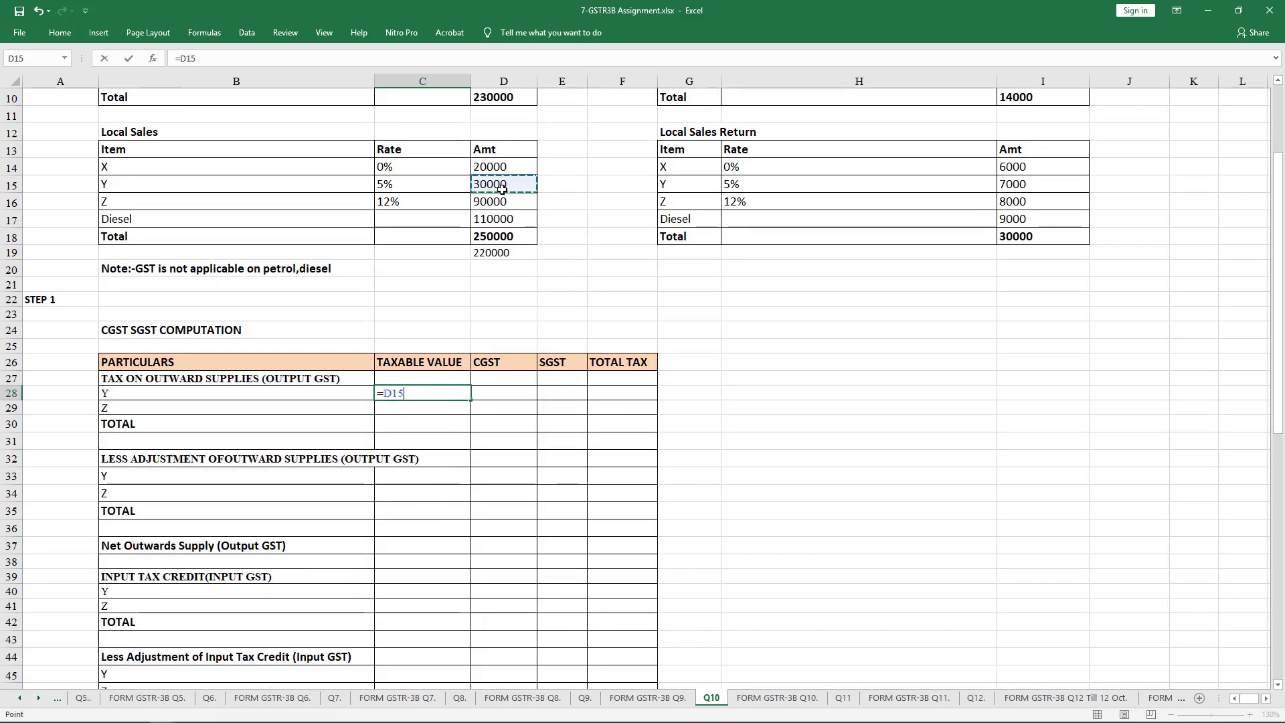
key(Return)
text(=)
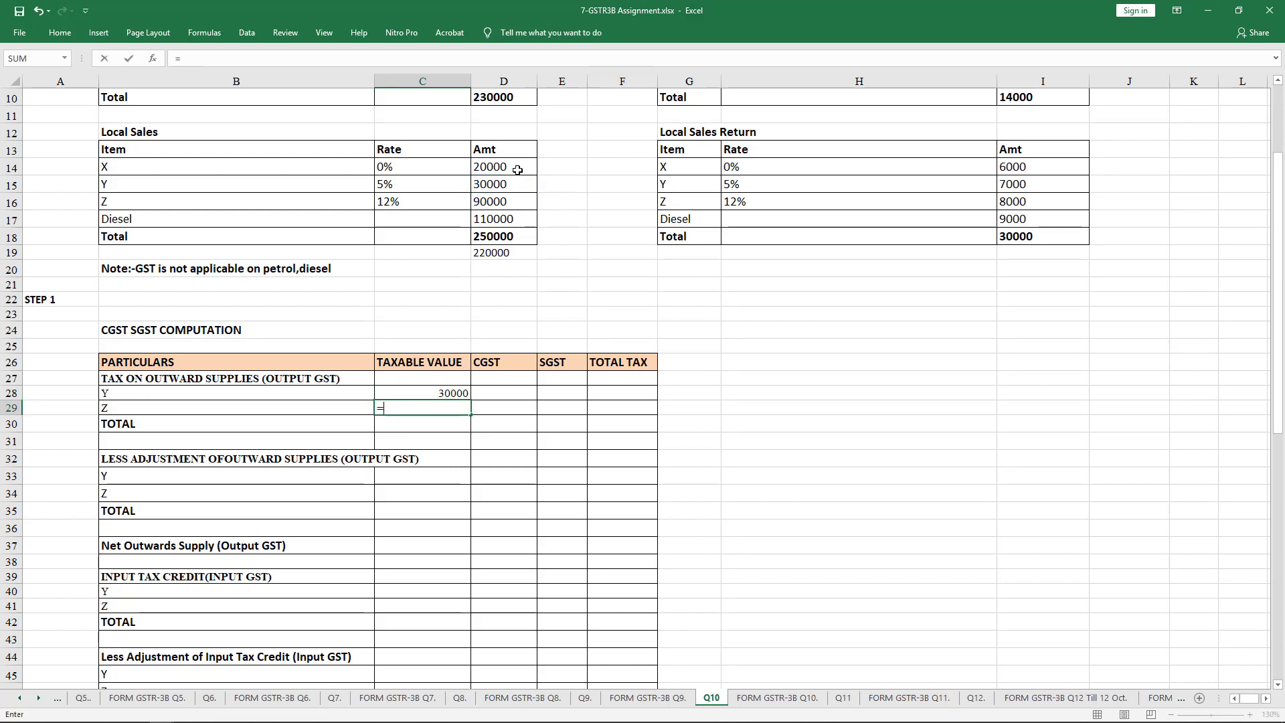
click(510, 200)
key(Return)
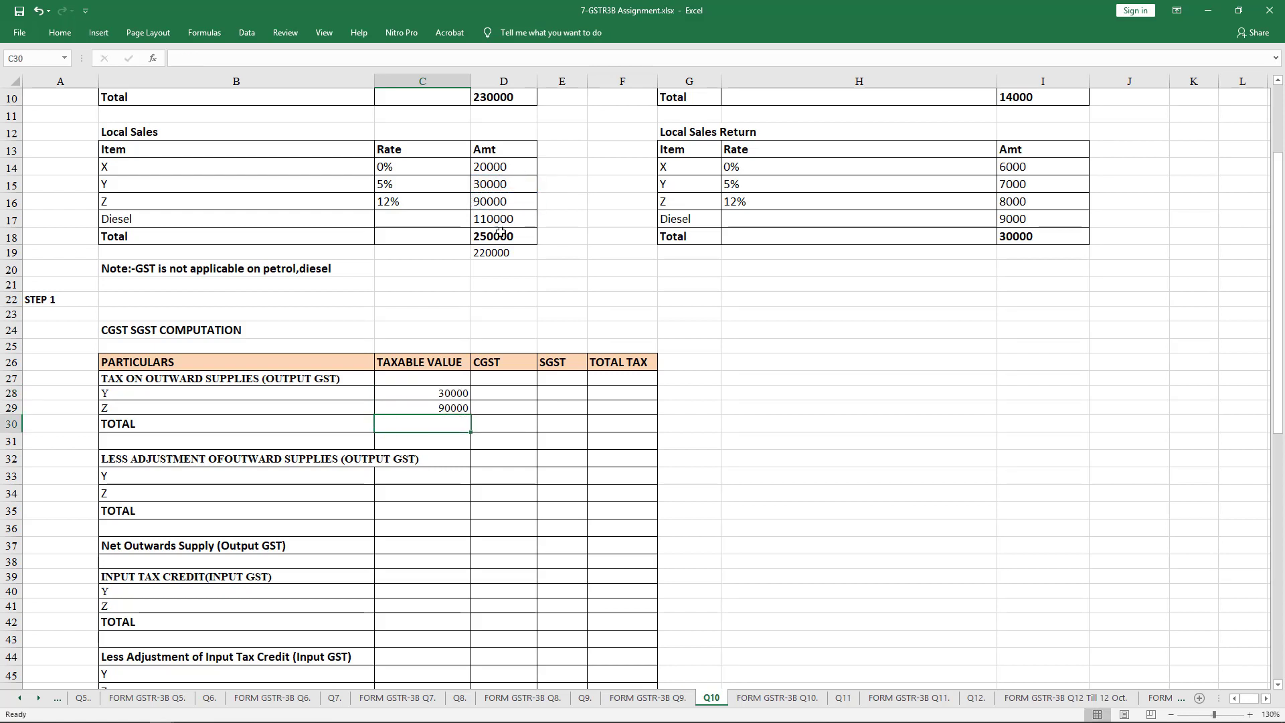
Step: For outward supply Y, calculate CGST as 2.5% of the taxable value and set SGST equal to the CGST cell
click(506, 394)
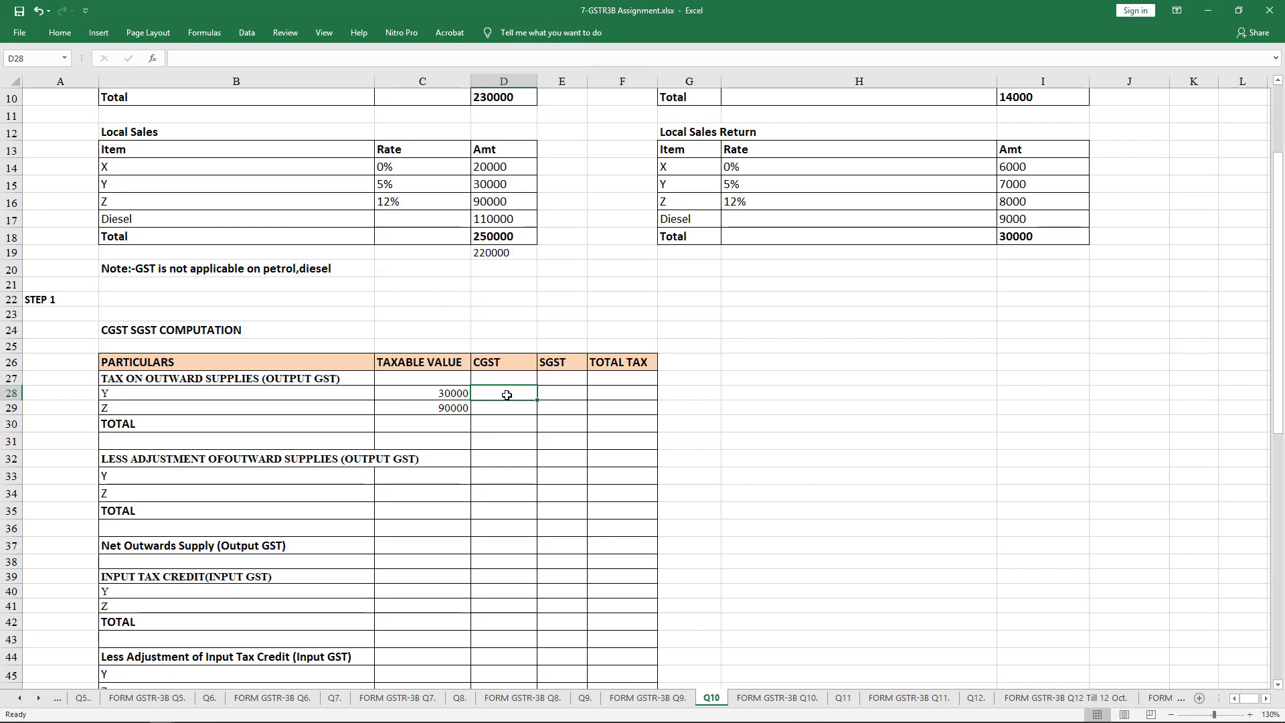
text(=)
key(Left)
text(*)
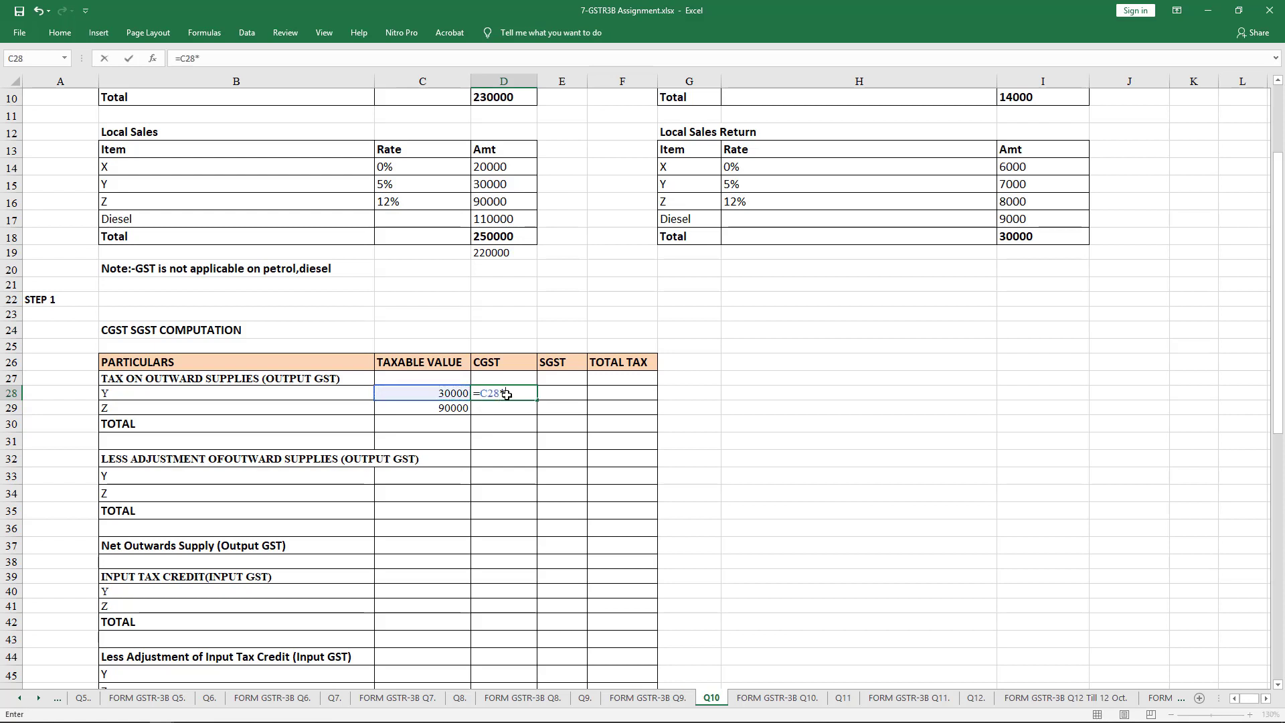
text(2.5%)
key(Return)
key(Right)
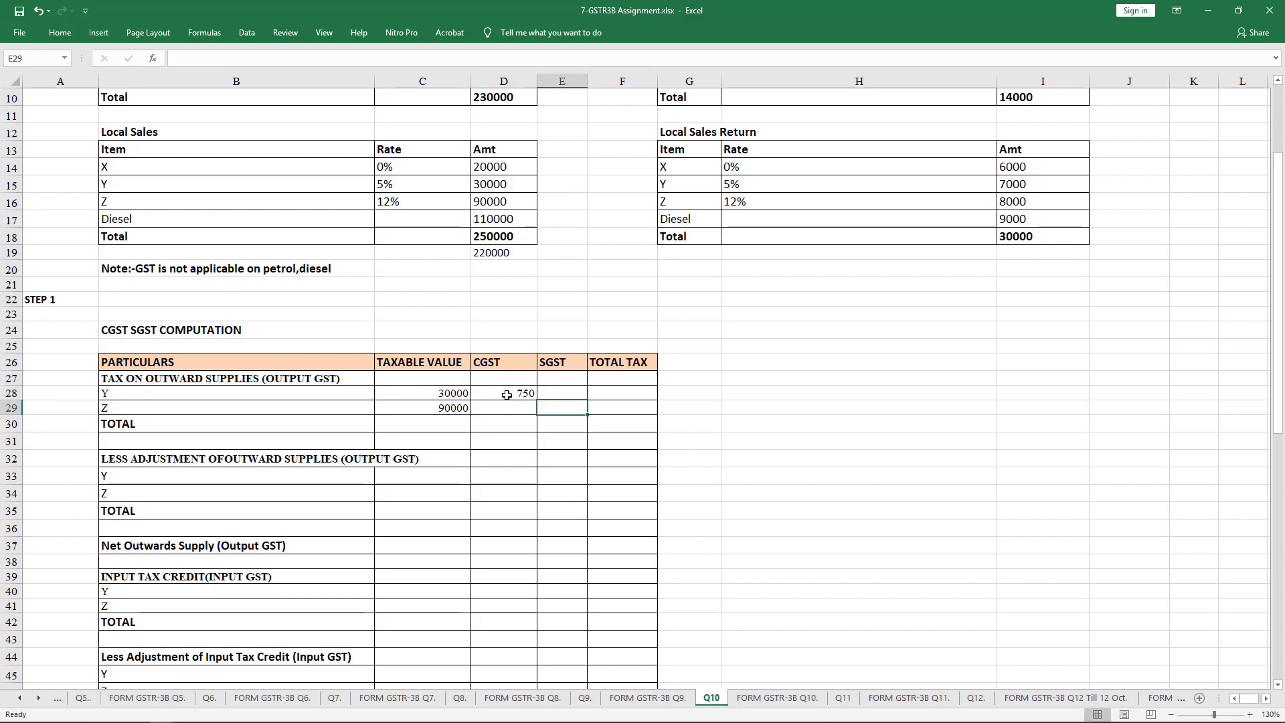
key(Up)
text(=)
key(Left)
key(Return)
Step: Sum only the CGST and SGST of outward supply Y in its Total Tax cell
key(Right)
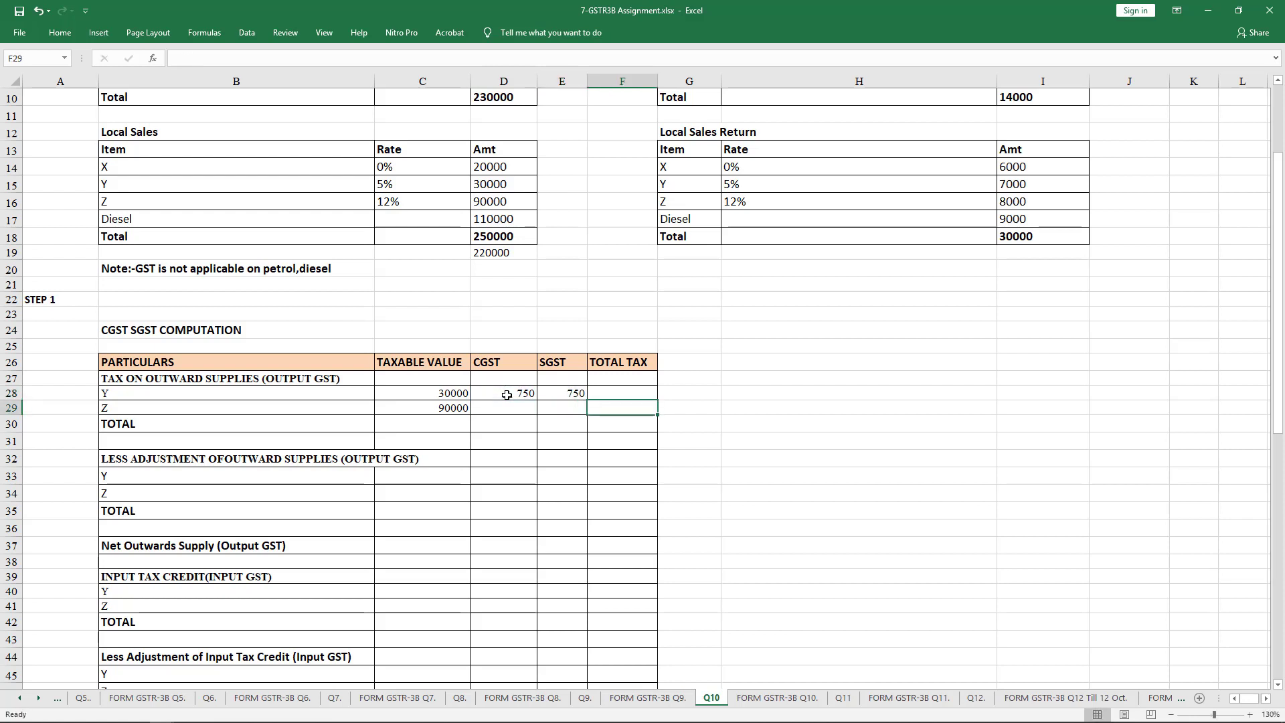
key(Up)
key(Up)
key(Down)
key(alt+=)
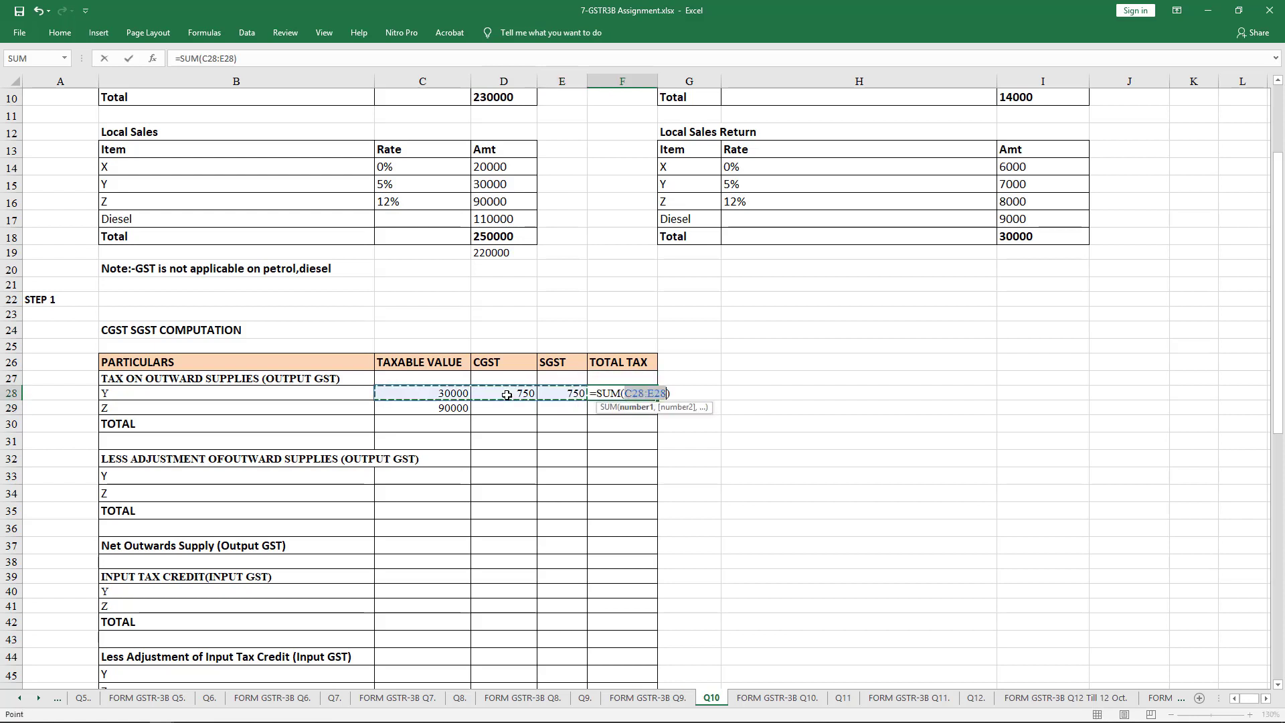
key(Right)
key(shift+Right)
key(Return)
Step: For outward supply Z, calculate CGST as 6% of the taxable value and set SGST equal to the CGST cell
key(Left)
key(Left)
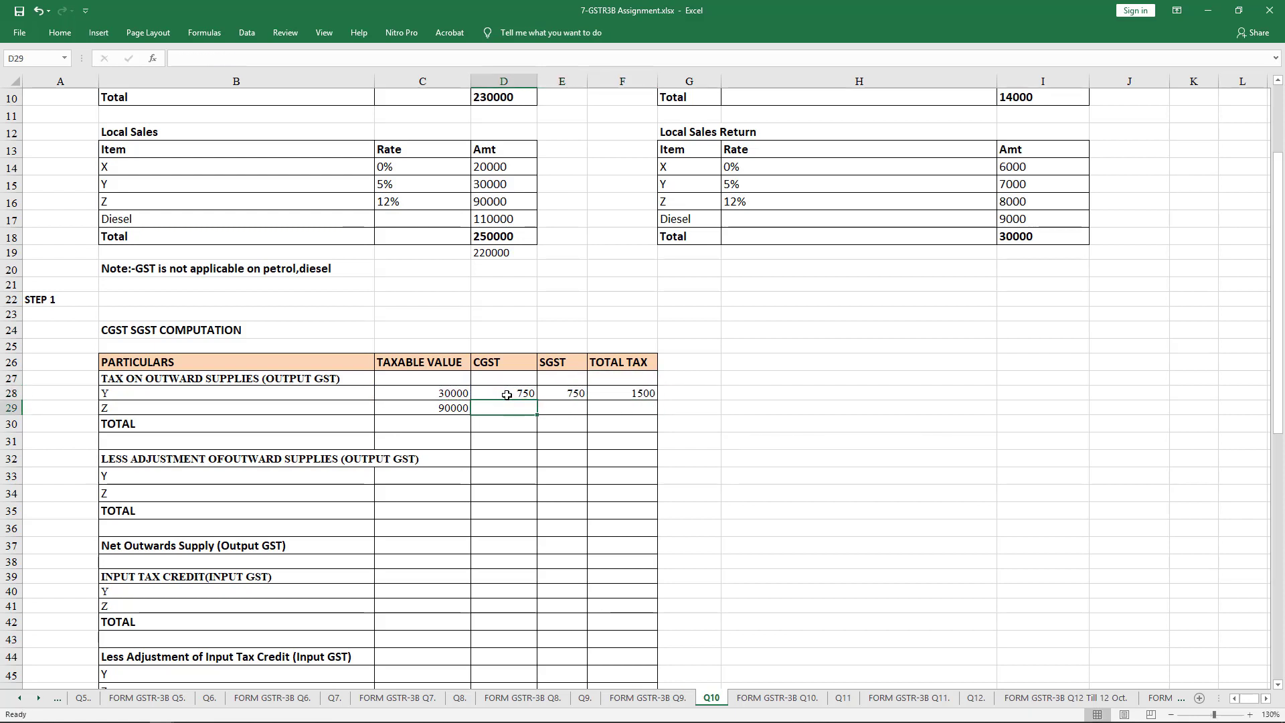
text(=)
key(Left)
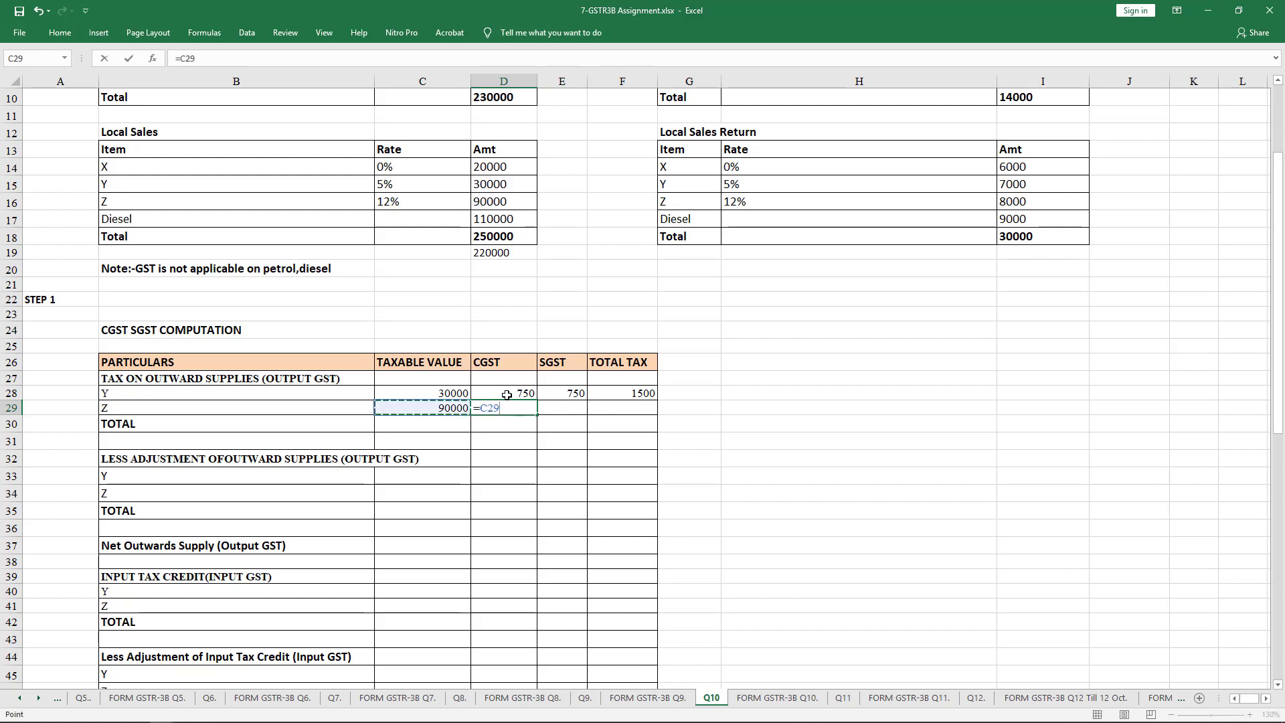
text(*6%)
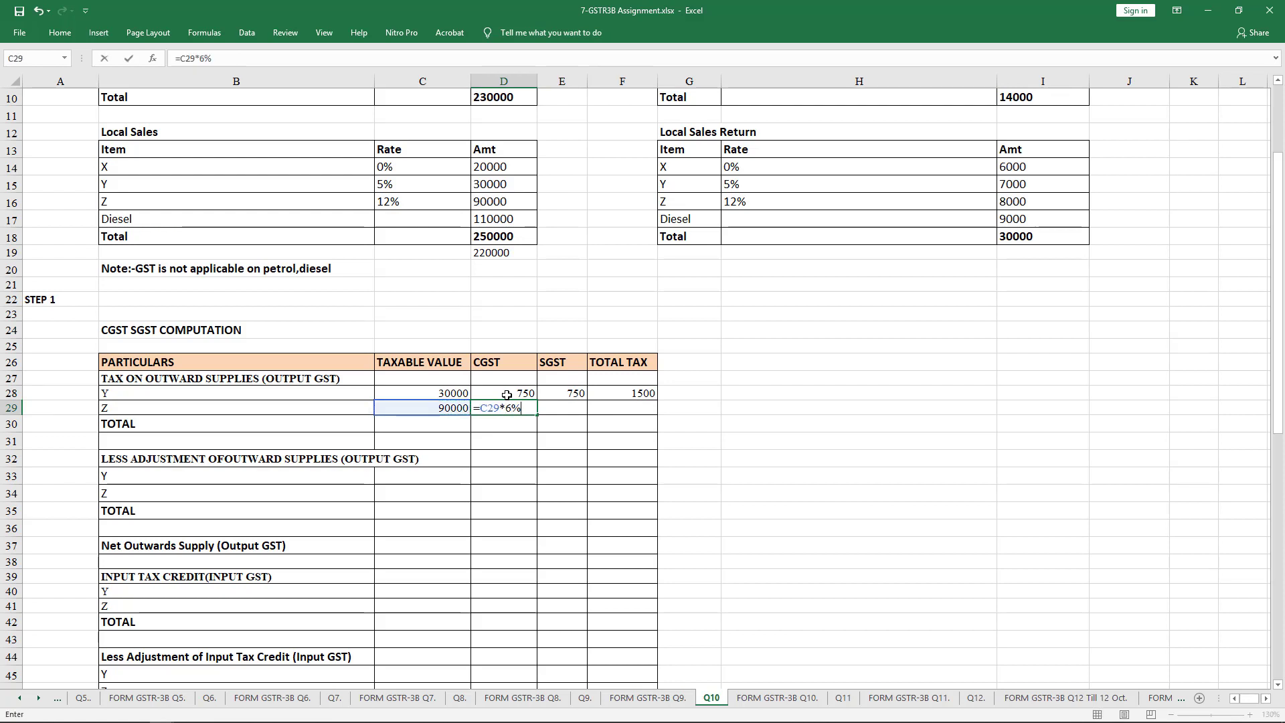
key(Return)
key(Right)
key(Up)
text(=)
key(Left)
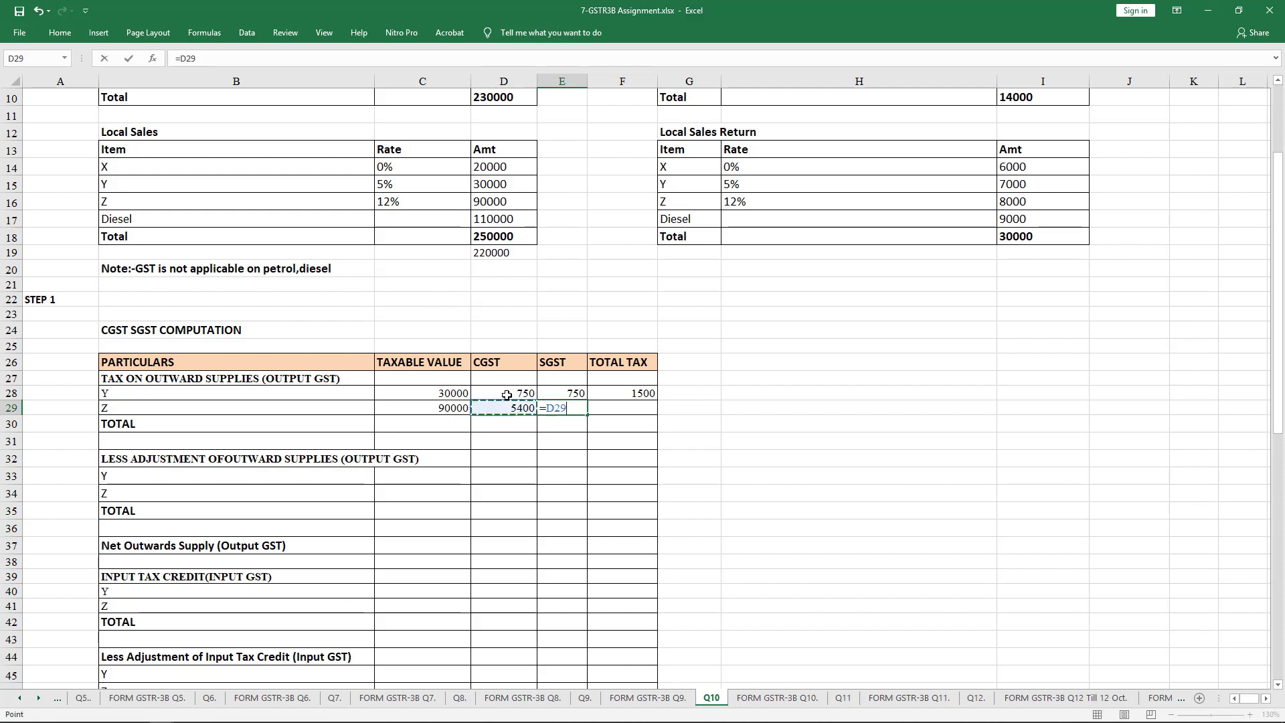
key(Return)
Step: Sum only the CGST and SGST of outward supply Z in its Total Tax cell
key(Right)
key(Up)
key(alt+equal)
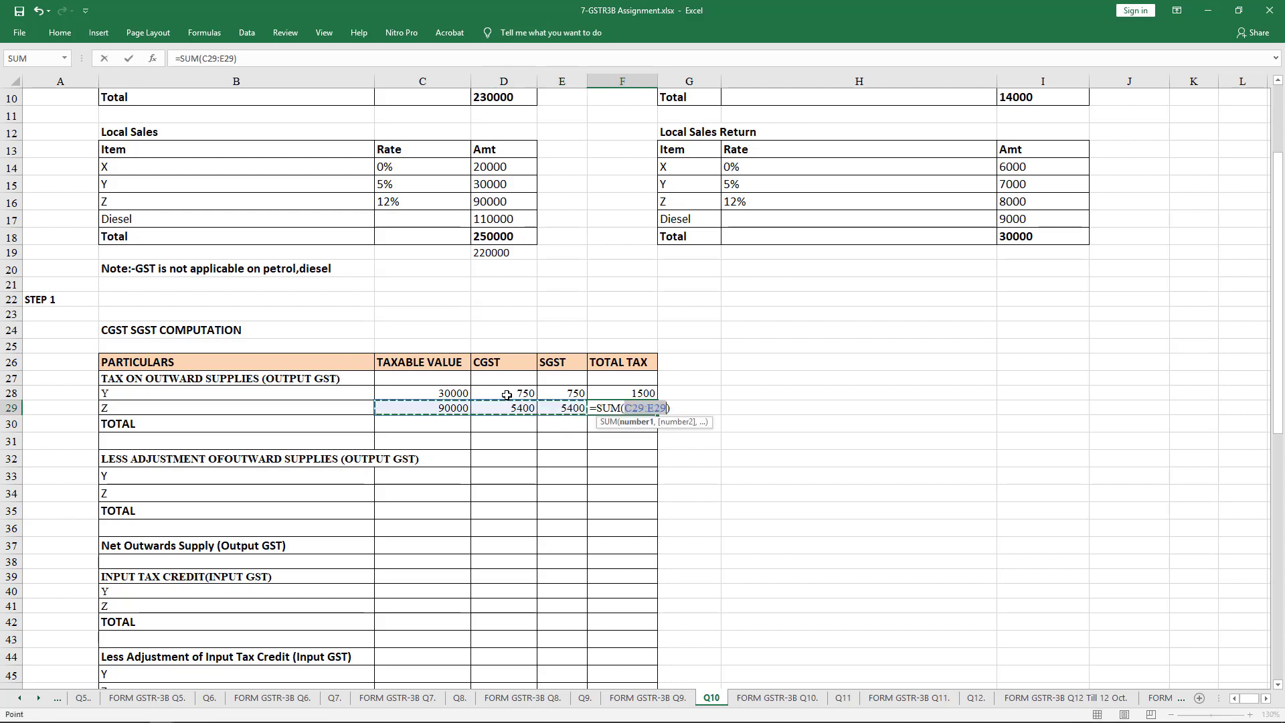
key(Return)
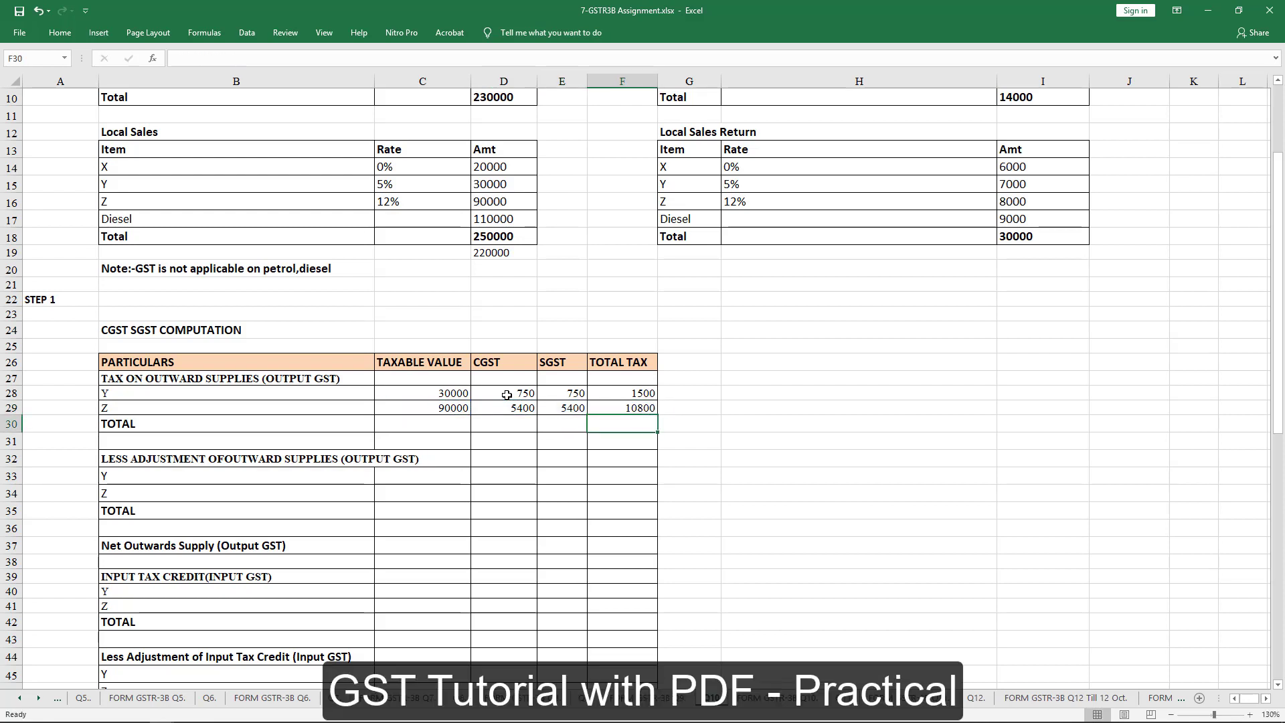
Step: Under Less Adjustment of Outward Supplies, link the taxable values of Y and Z to the Local Sales Return amounts in I15 and I16
key(Left)
key(Left)
key(Left)
key(Down)
key(Down)
key(Down)
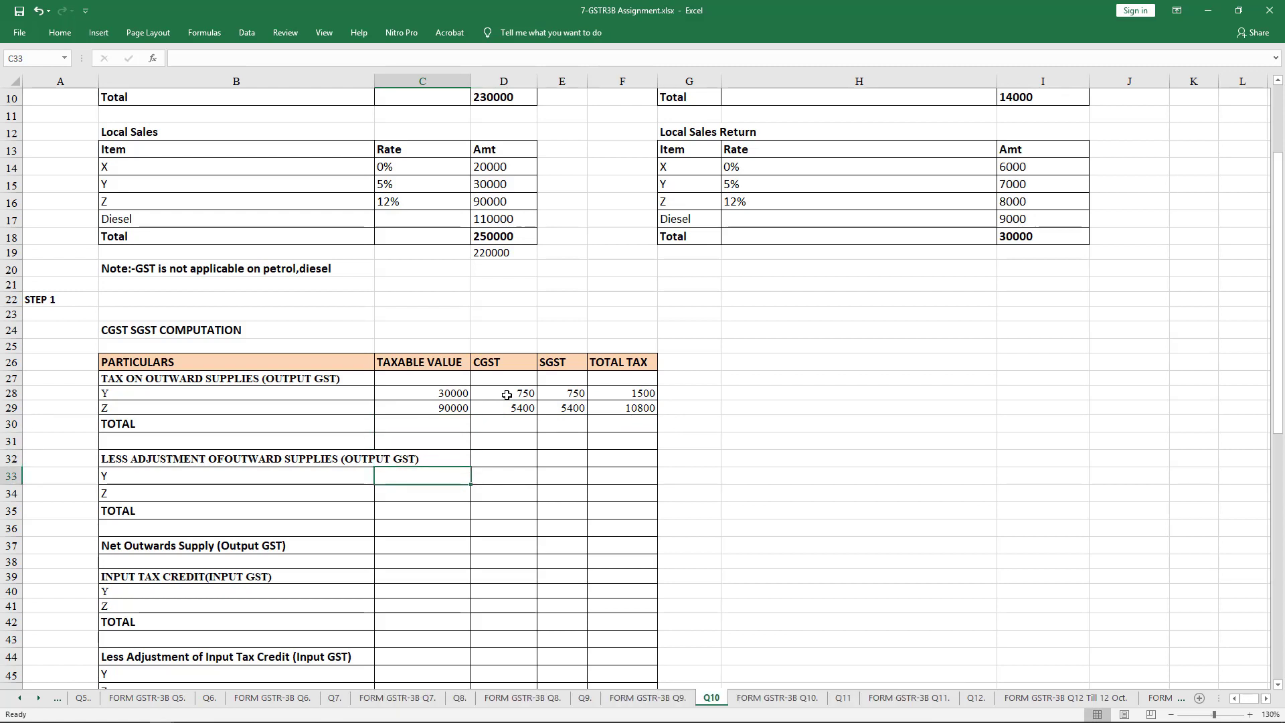
text(=)
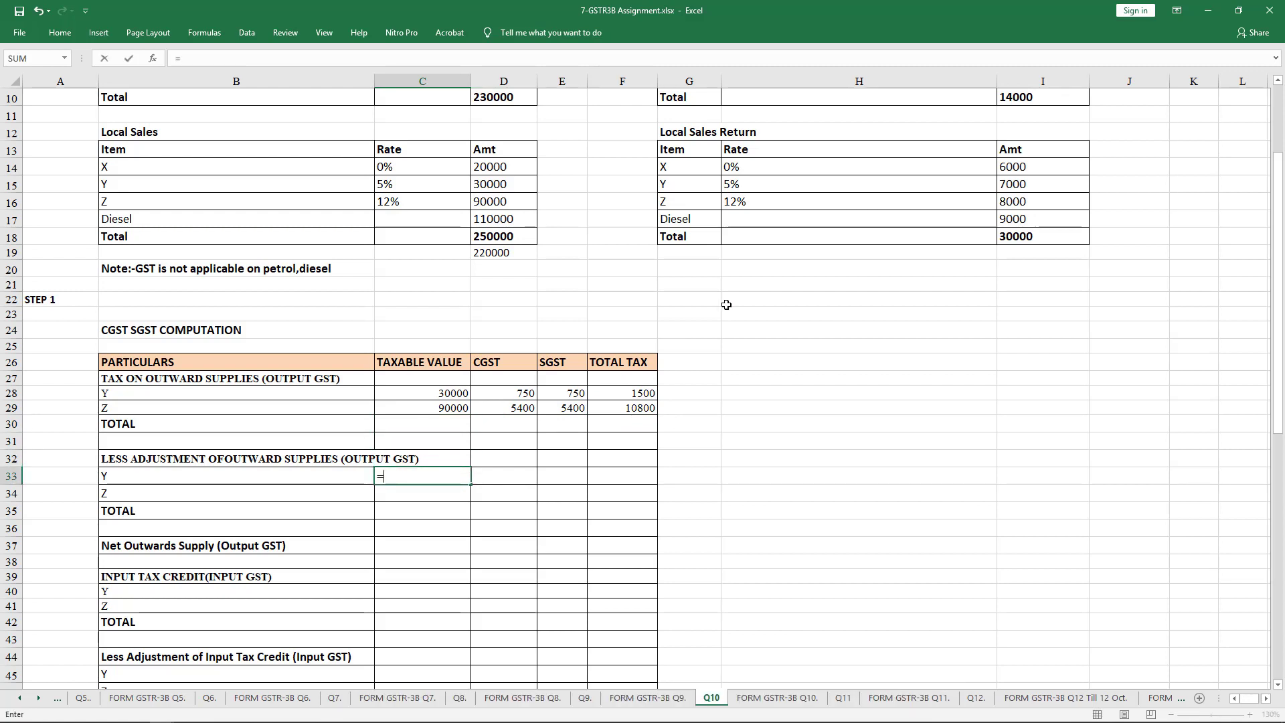
click(1035, 189)
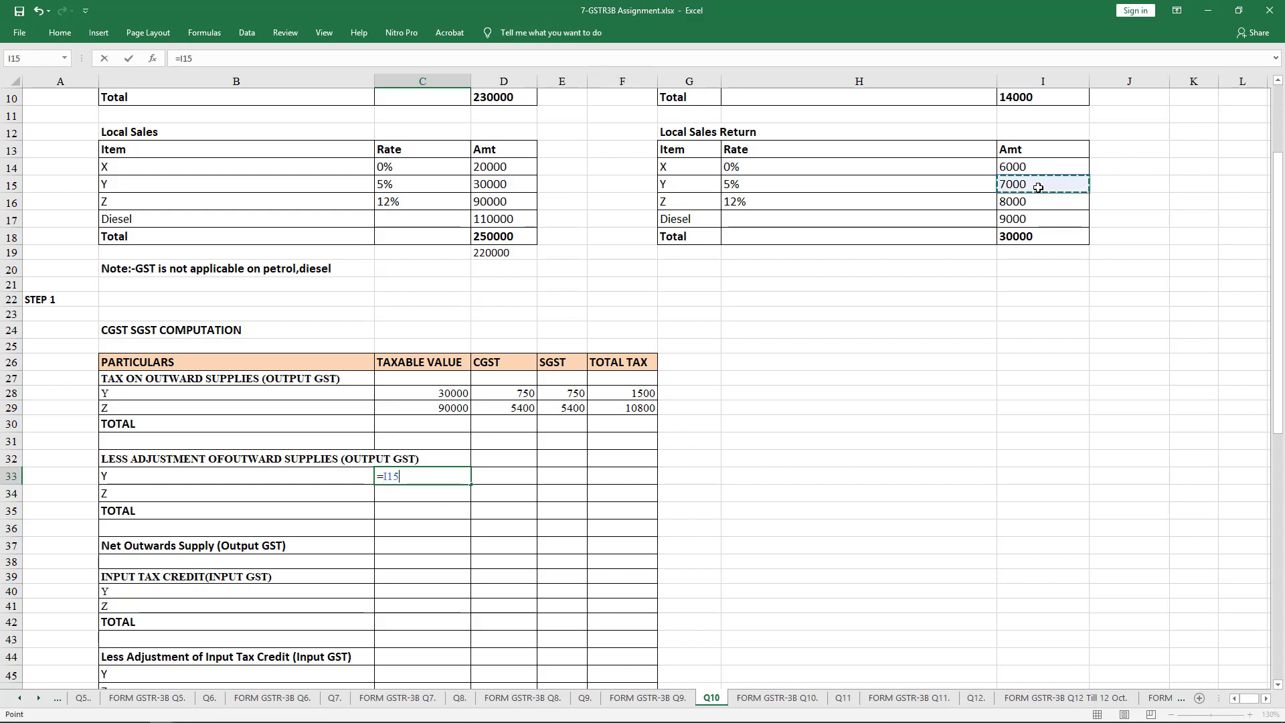
key(Return)
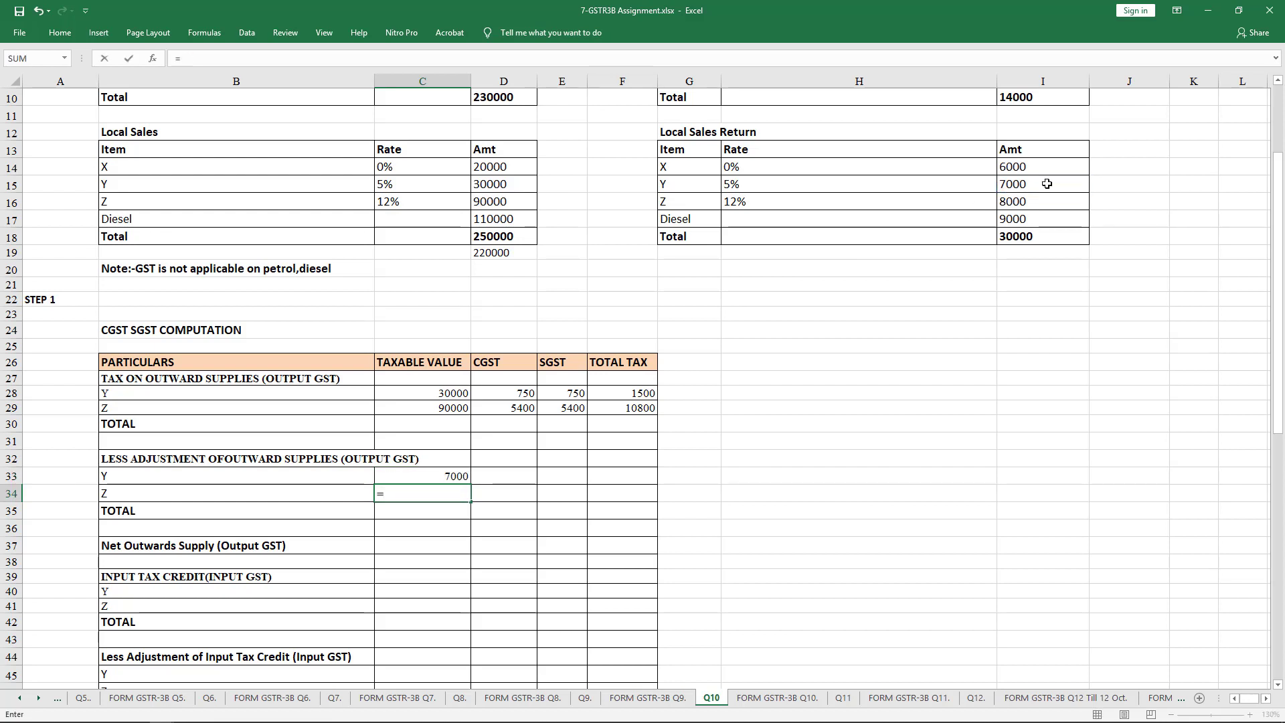
click(1050, 199)
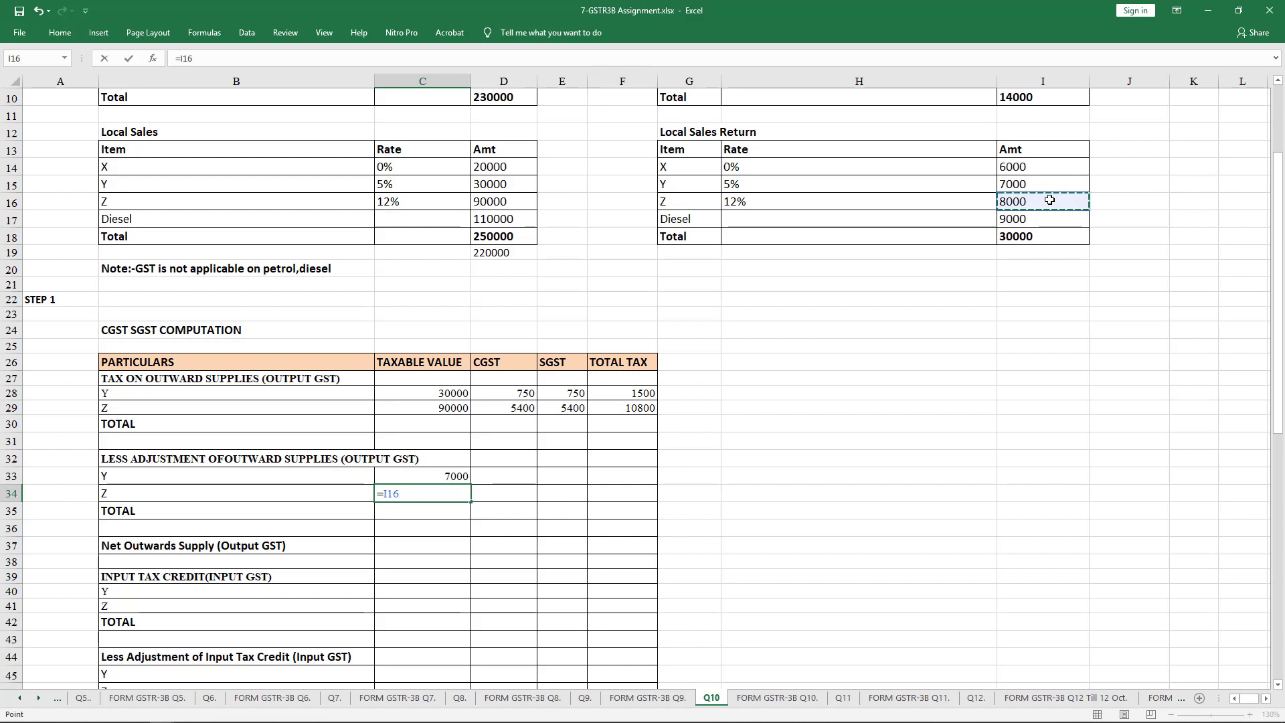
key(Return)
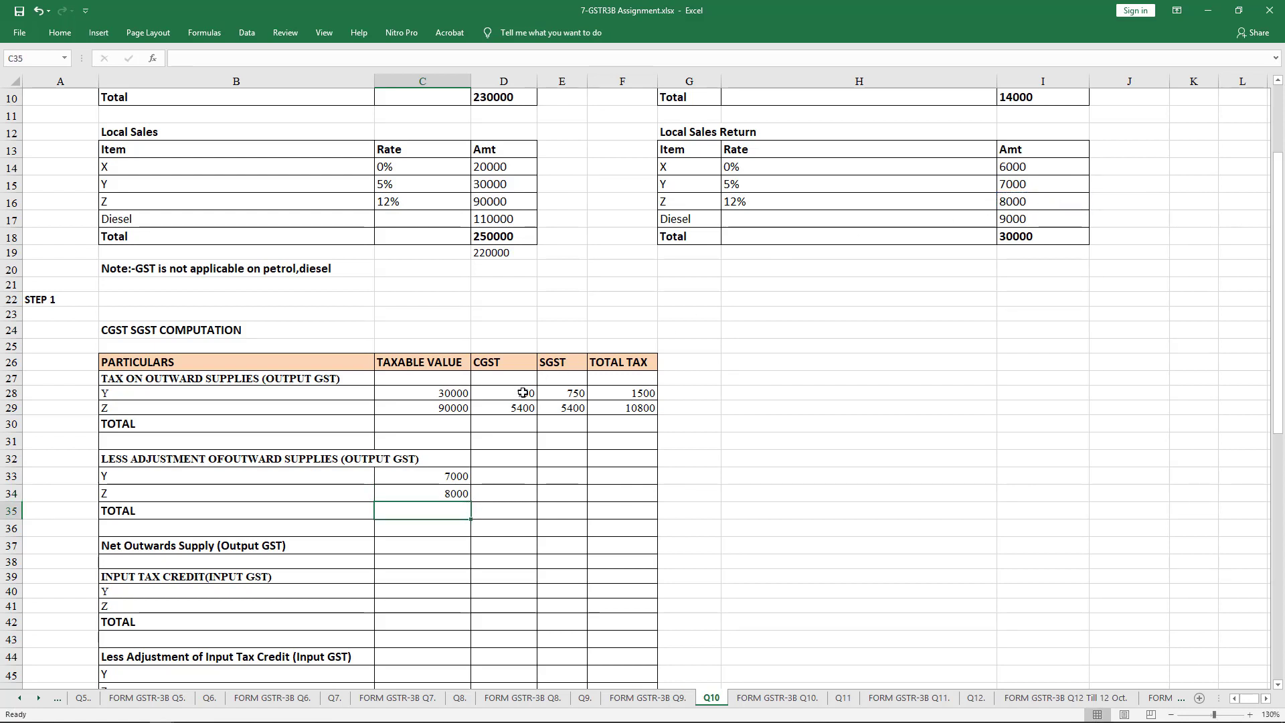
Step: Copy the CGST, SGST and Total Tax formulas of outward supplies Y and Z into the adjustment rows starting at D33 and check them
drag(522, 392, 636, 410)
key(ctrl+c)
click(514, 475)
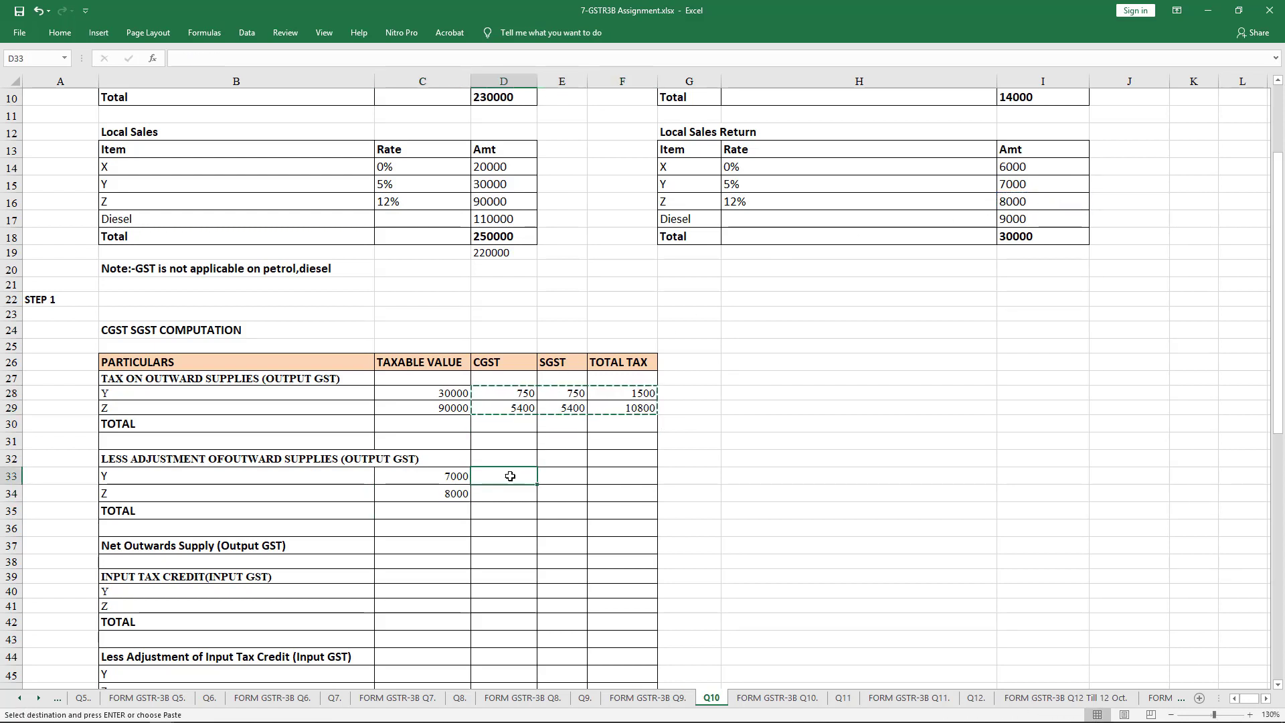
key(Return)
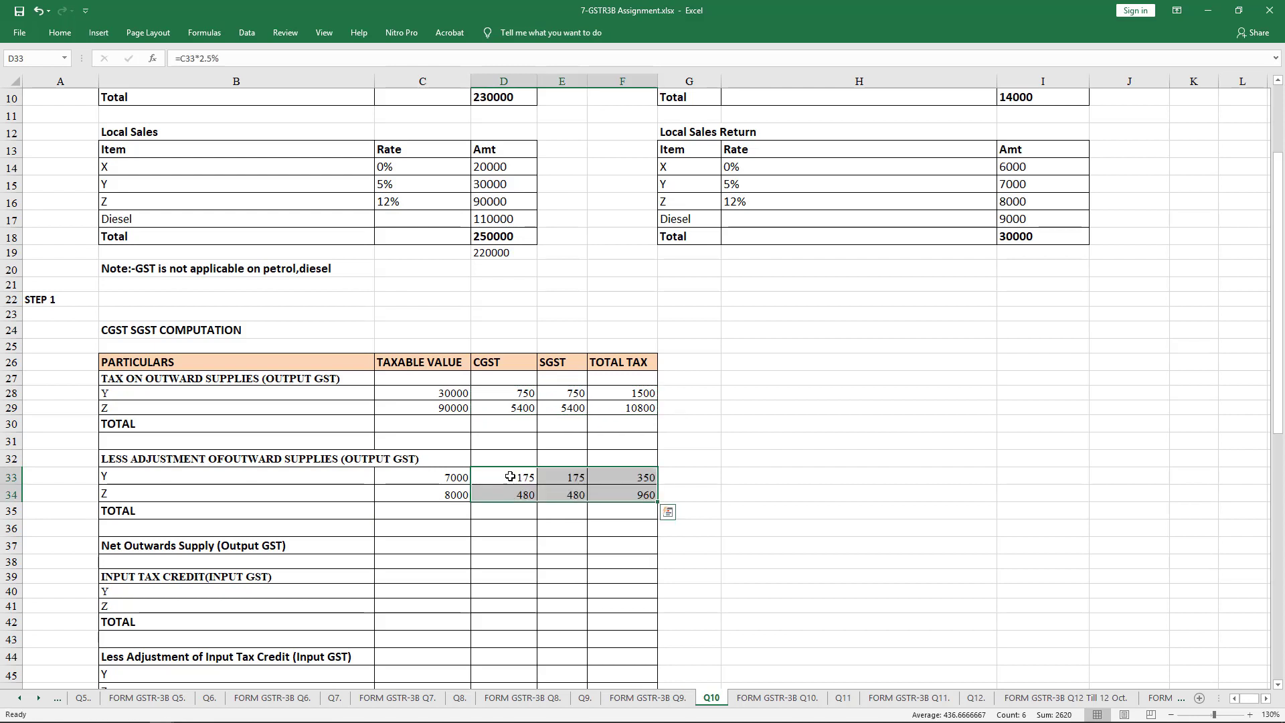
click(510, 476)
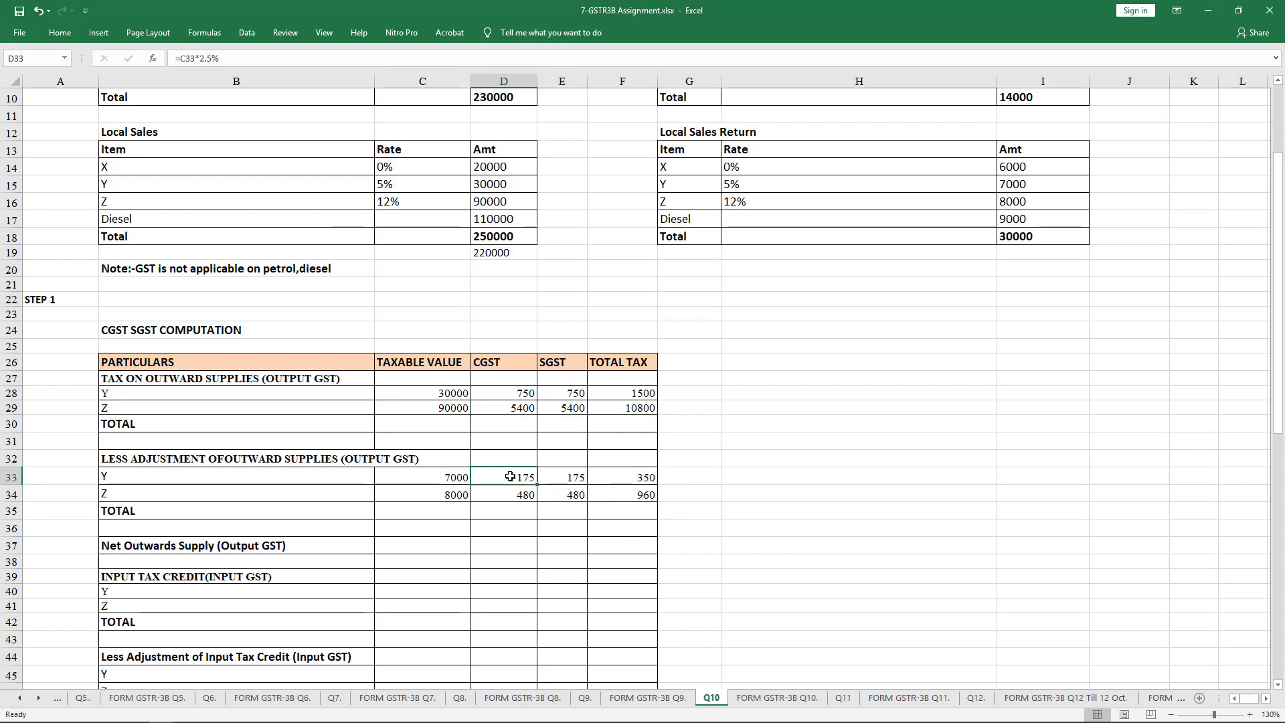
key(Down)
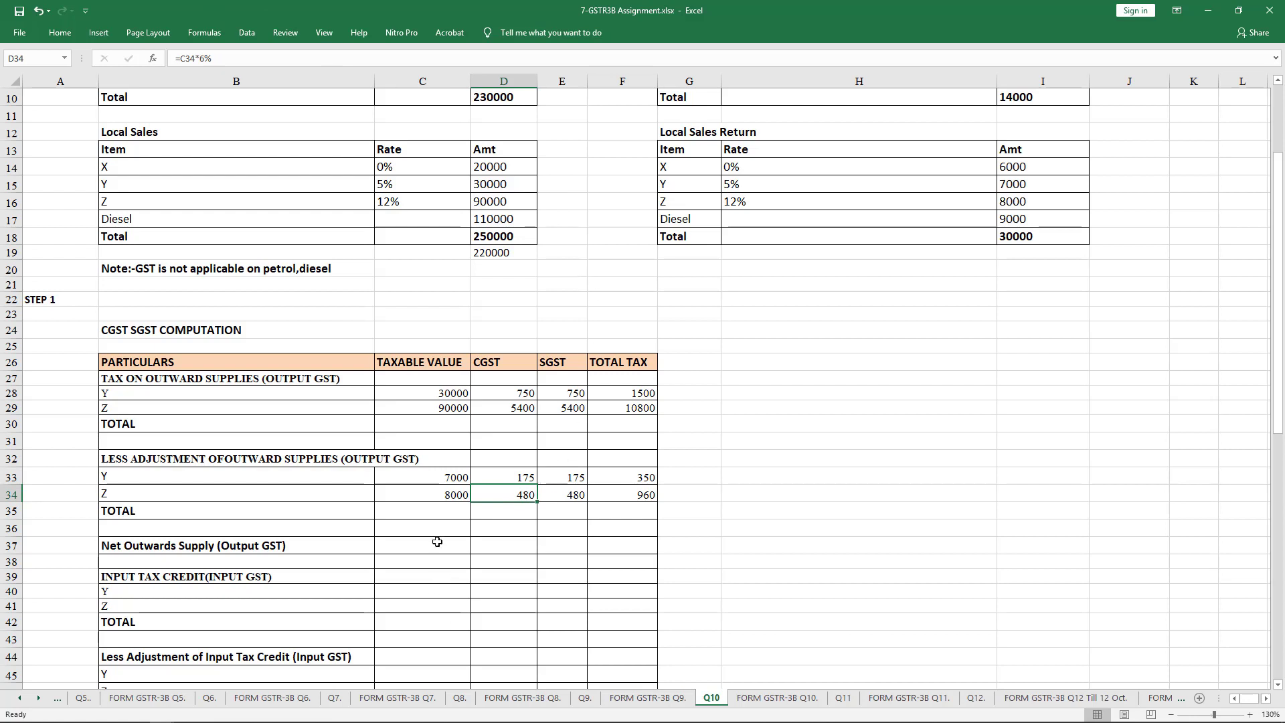
Step: Sum the Taxable Value, CGST, SGST and Total Tax columns in the TOTAL row of Tax on Outward Supplies
click(428, 512)
click(445, 425)
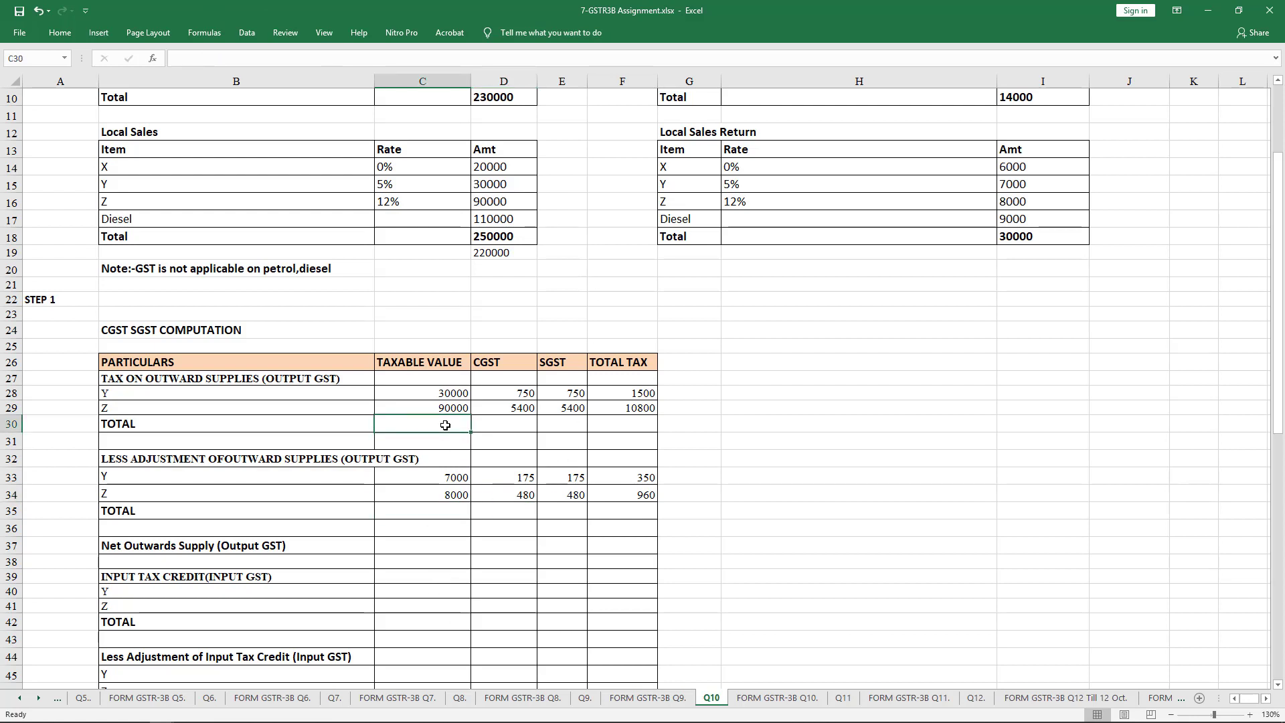
key(alt+equal)
key(Return)
key(Up)
key(Right)
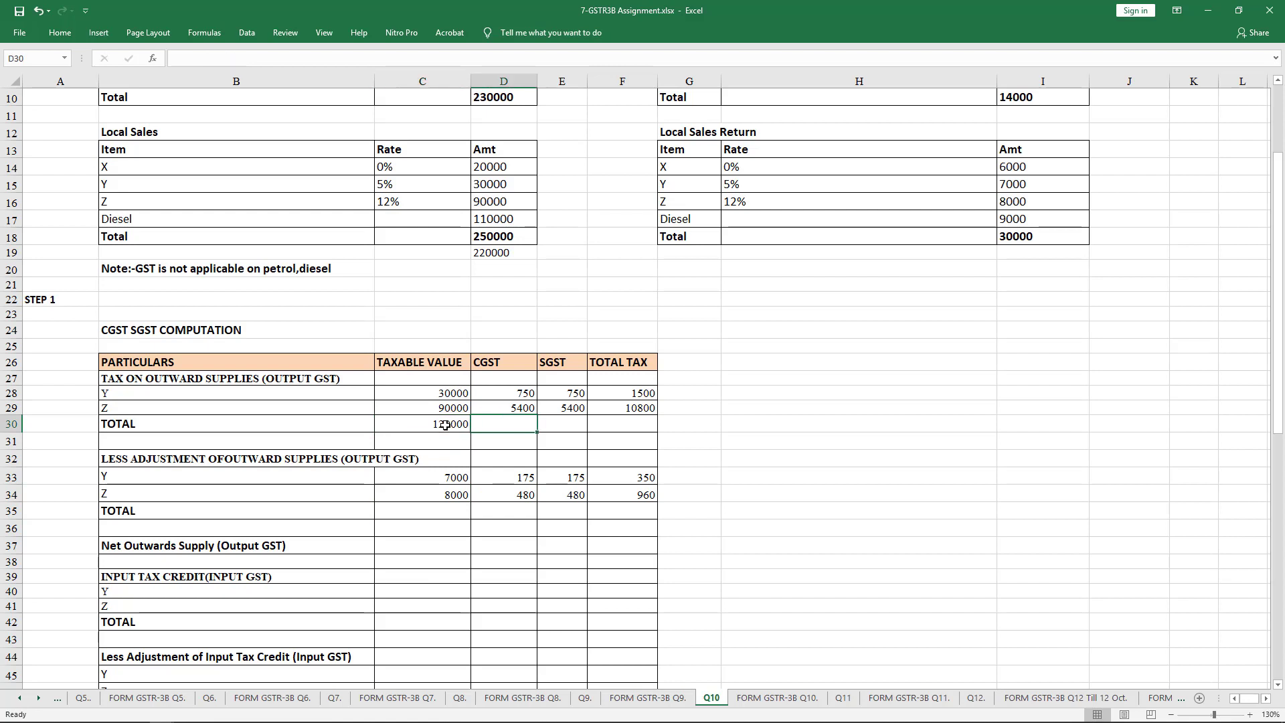
key(Left)
key(shift+Right)
key(shift+Right)
key(shift+Right)
key(alt+equal)
key(Down)
key(Down)
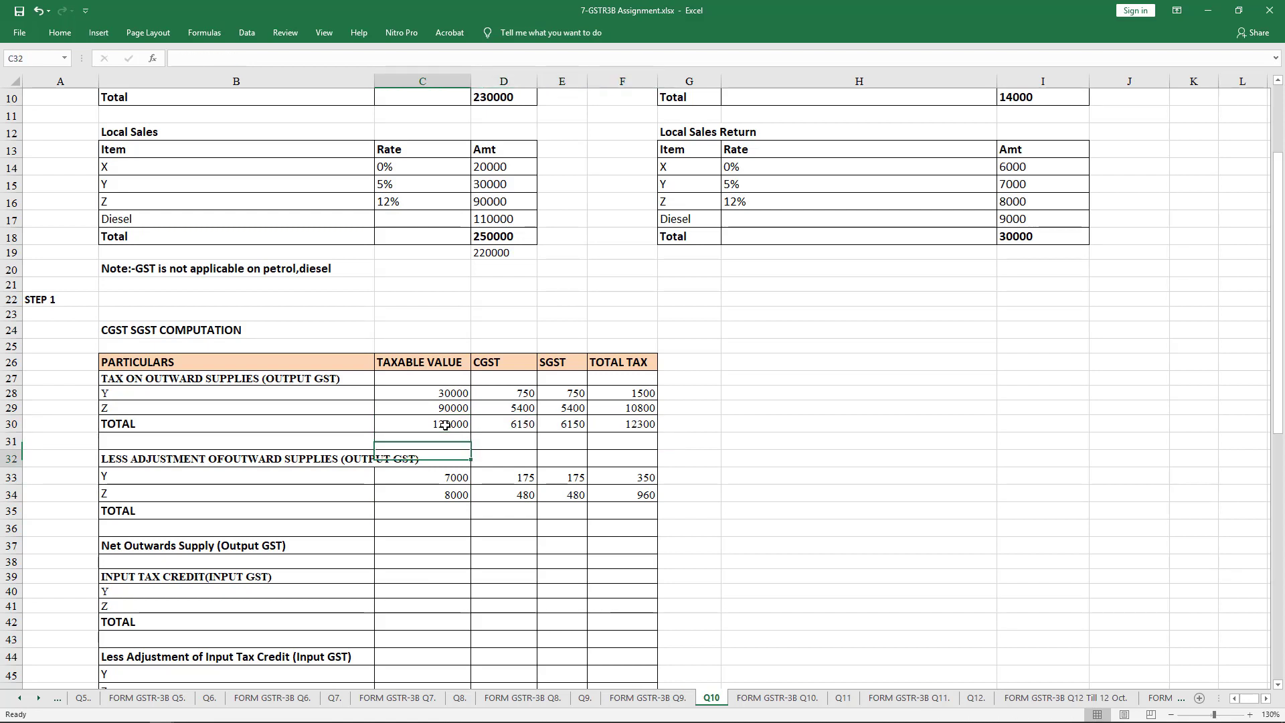
Step: Sum the Taxable Value, CGST, SGST and Total Tax columns in the TOTAL row of Less Adjustment of Outward Supplies
key(Down)
key(Down)
key(Down)
key(alt+equal)
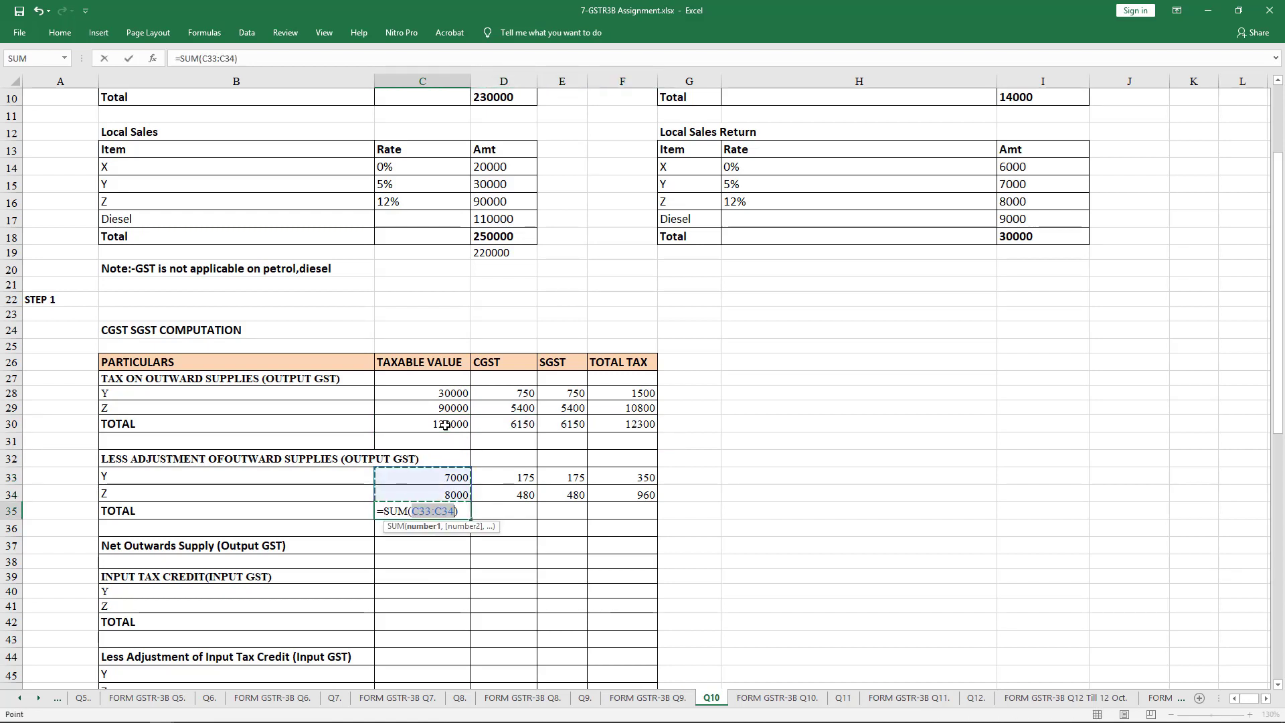
key(Return)
key(Up)
key(shift+Right)
key(shift+Right)
key(shift+Right)
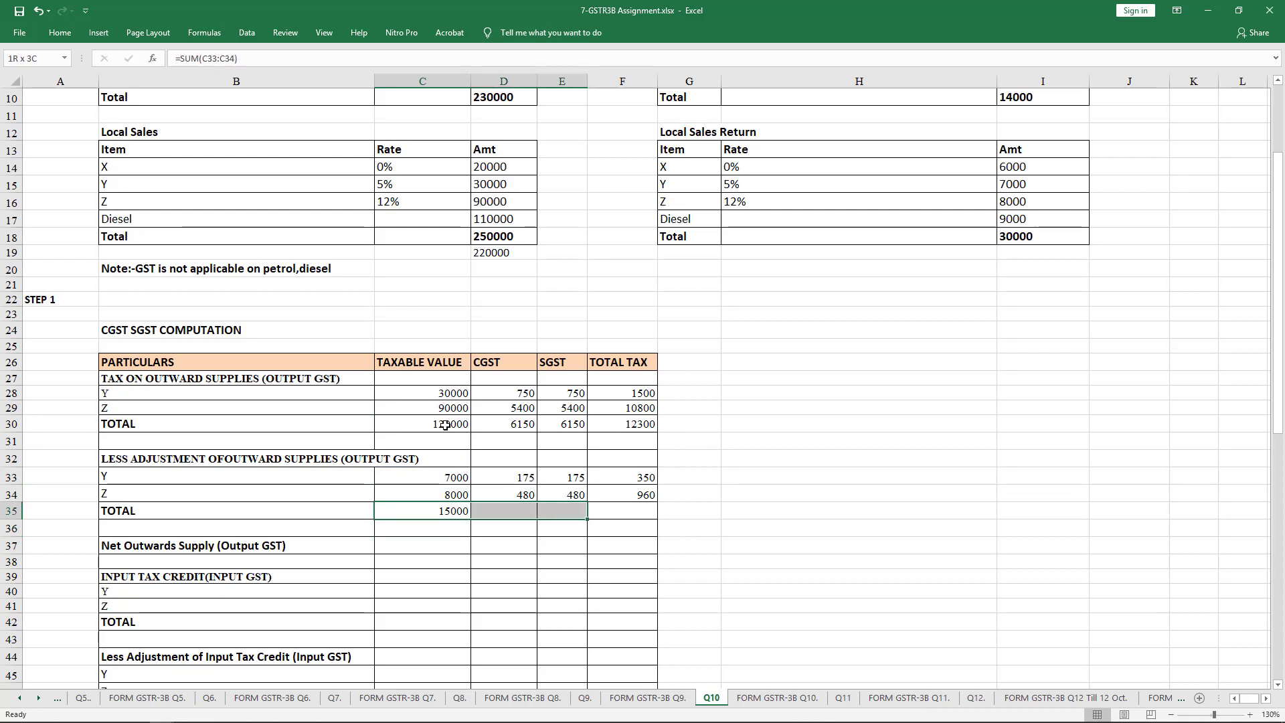
key(ctrl+r)
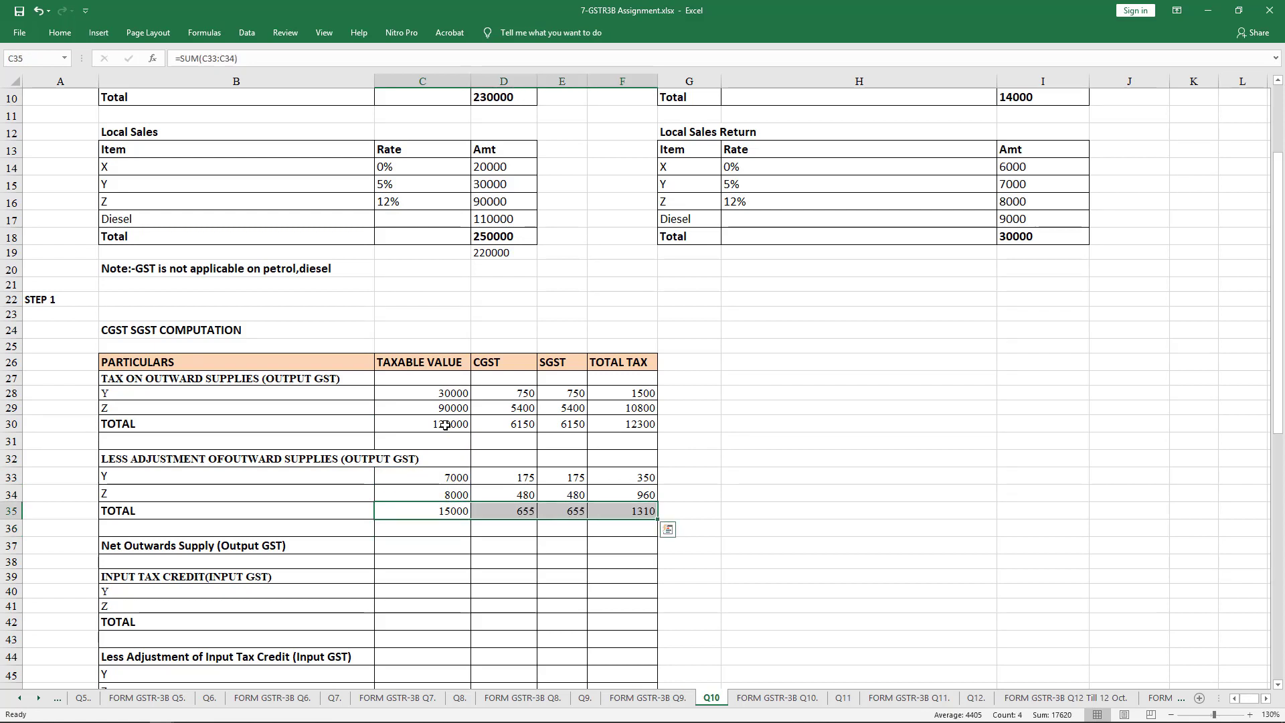
Step: Calculate Net Outwards Supply as C30 minus C35 and extend the formula across CGST, SGST and Total Tax
key(Down)
key(Down)
text(=)
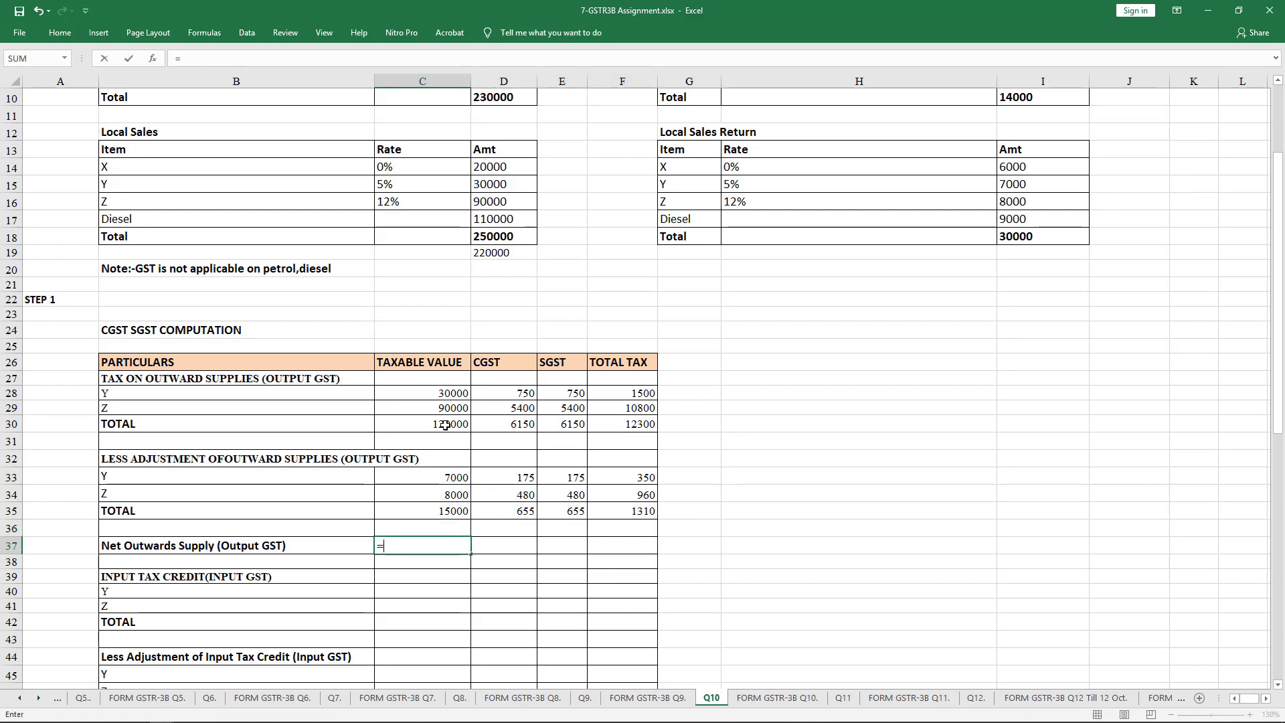
click(446, 425)
text(-)
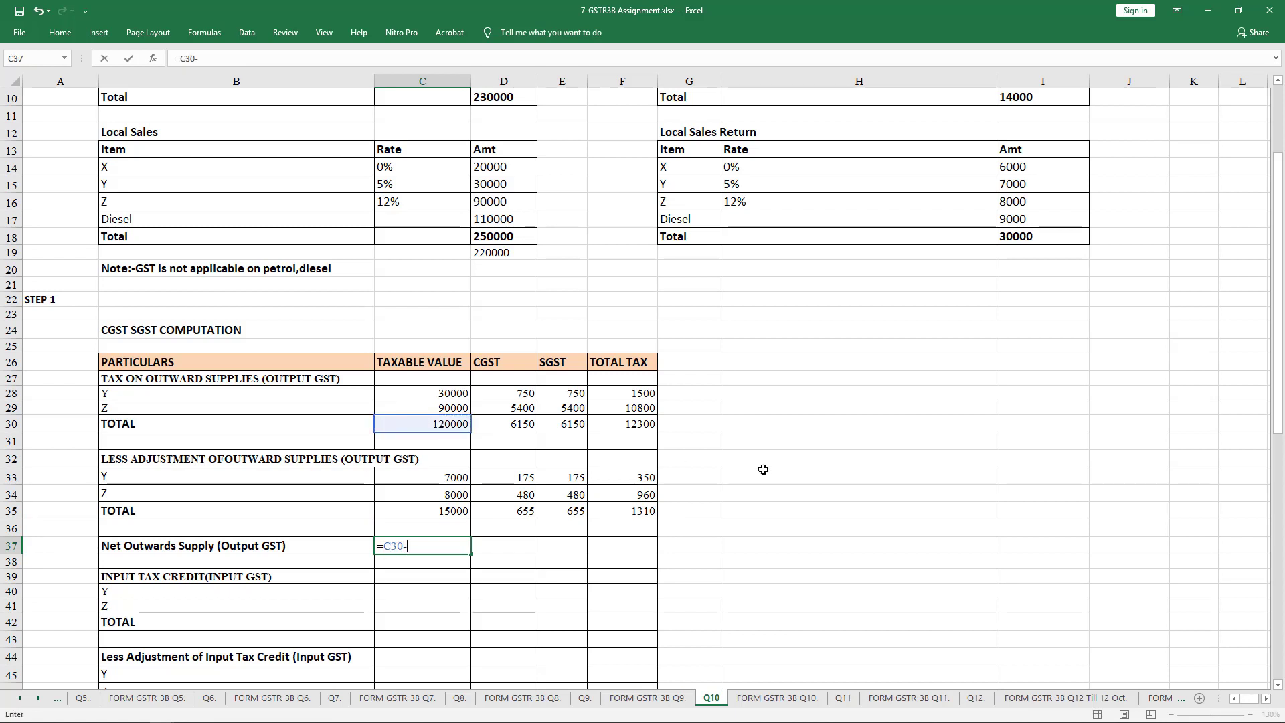
click(454, 510)
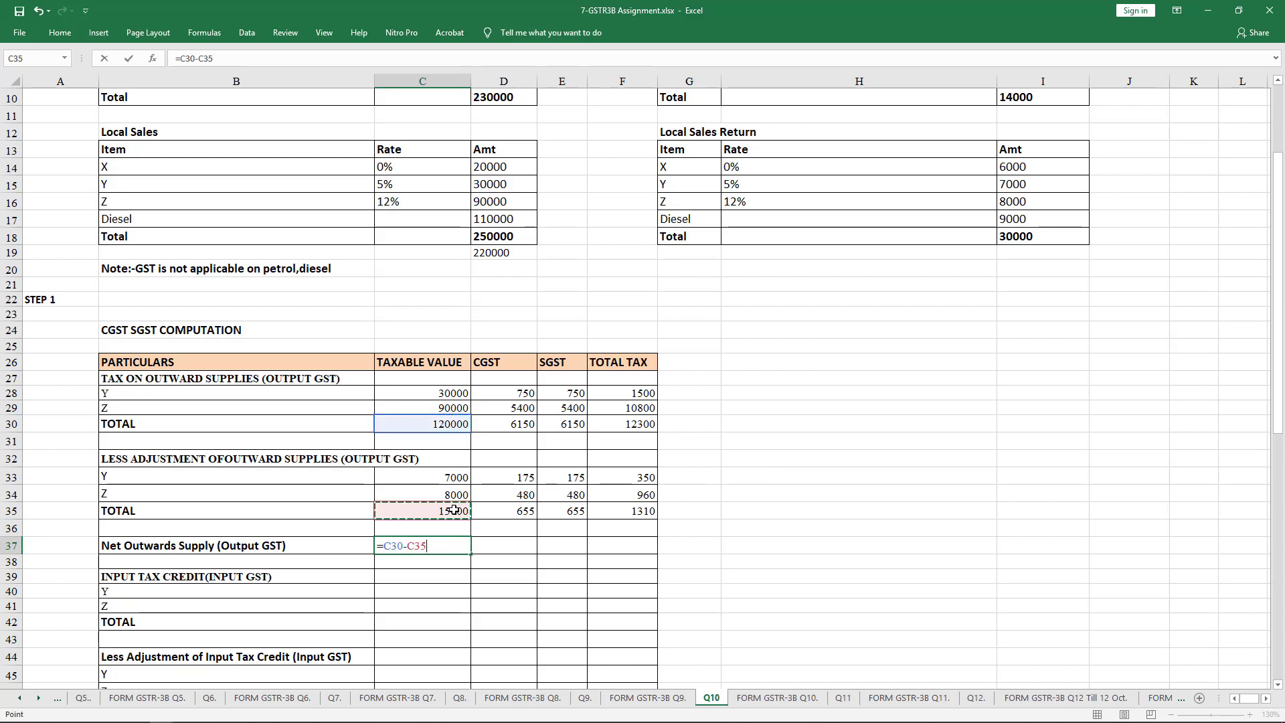
key(Return)
key(Up)
key(shift+Right)
key(shift+Right)
key(shift+Right)
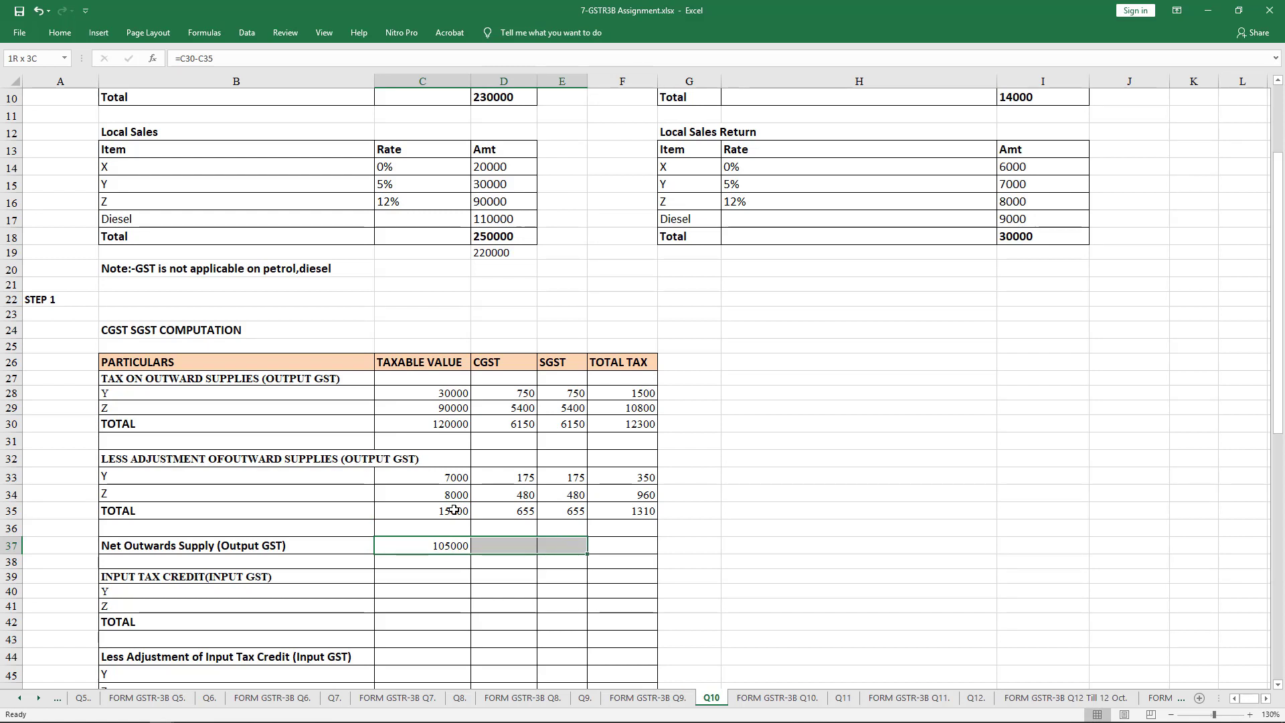
key(ctrl+r)
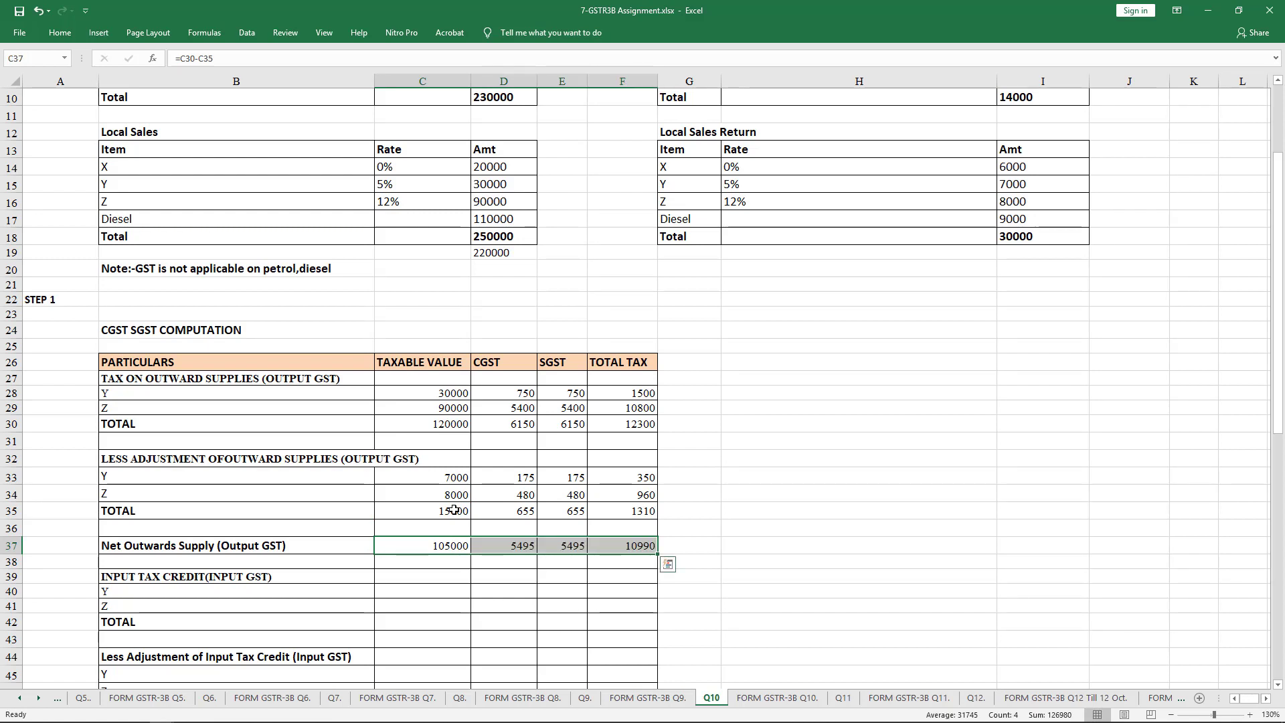
Step: Review the CGST, SGST and Total Tax formulas in the Net Outwards Supply row
key(Down)
key(Up)
key(Right)
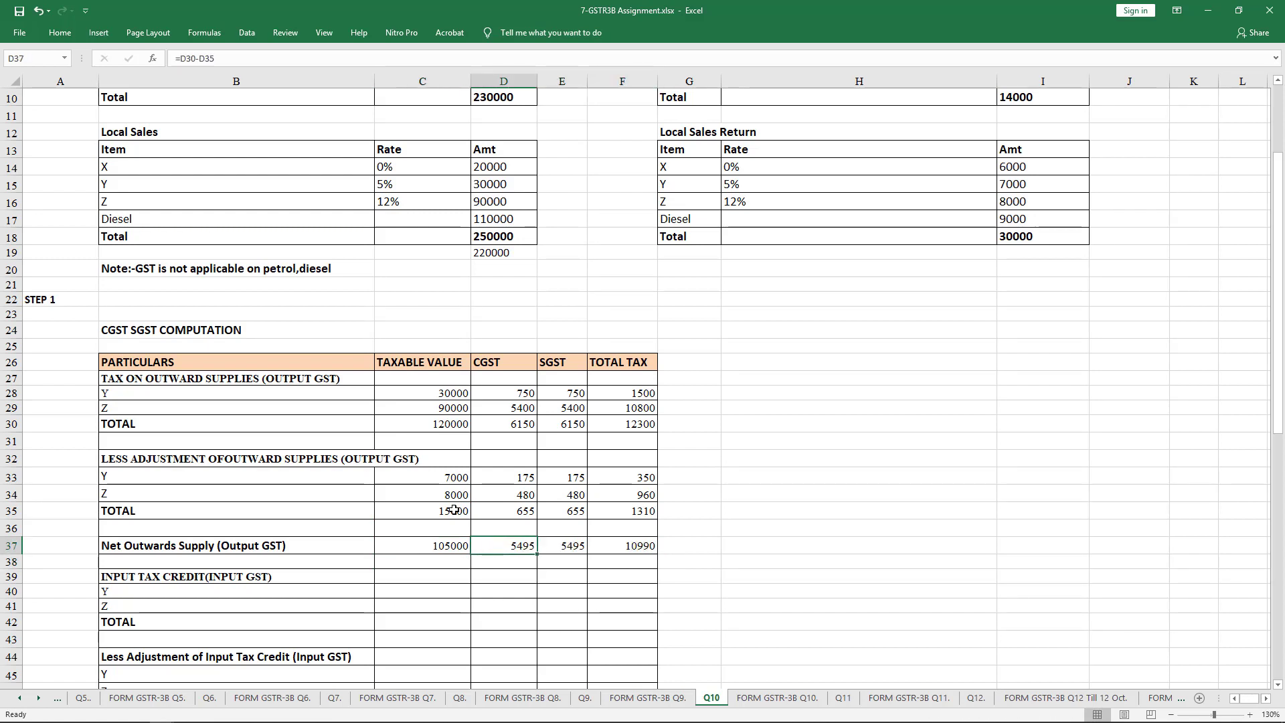
key(Right)
key(Left)
key(Right)
key(Right)
key(Left)
key(Left)
key(Right)
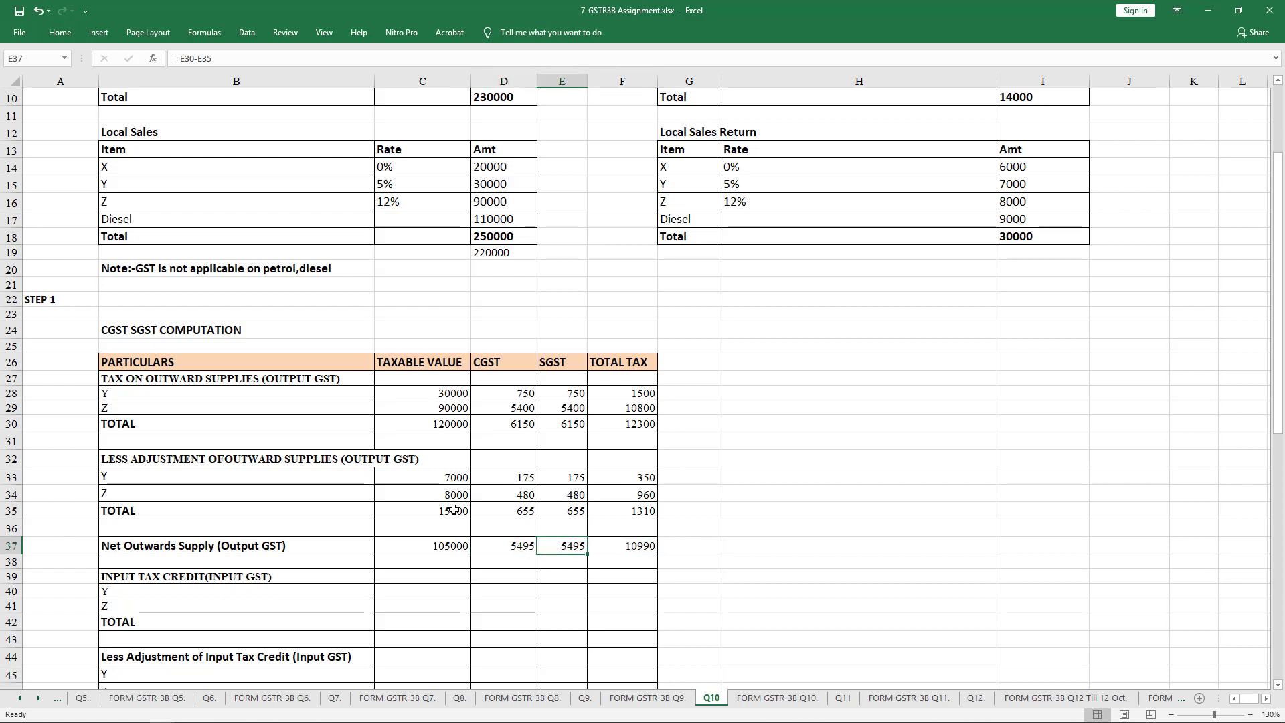
Step: Make the Net Outwards Supply figures from Taxable Value through Total Tax bold
key(Left)
key(Left)
key(shift+Right)
key(shift+Right)
key(shift+Right)
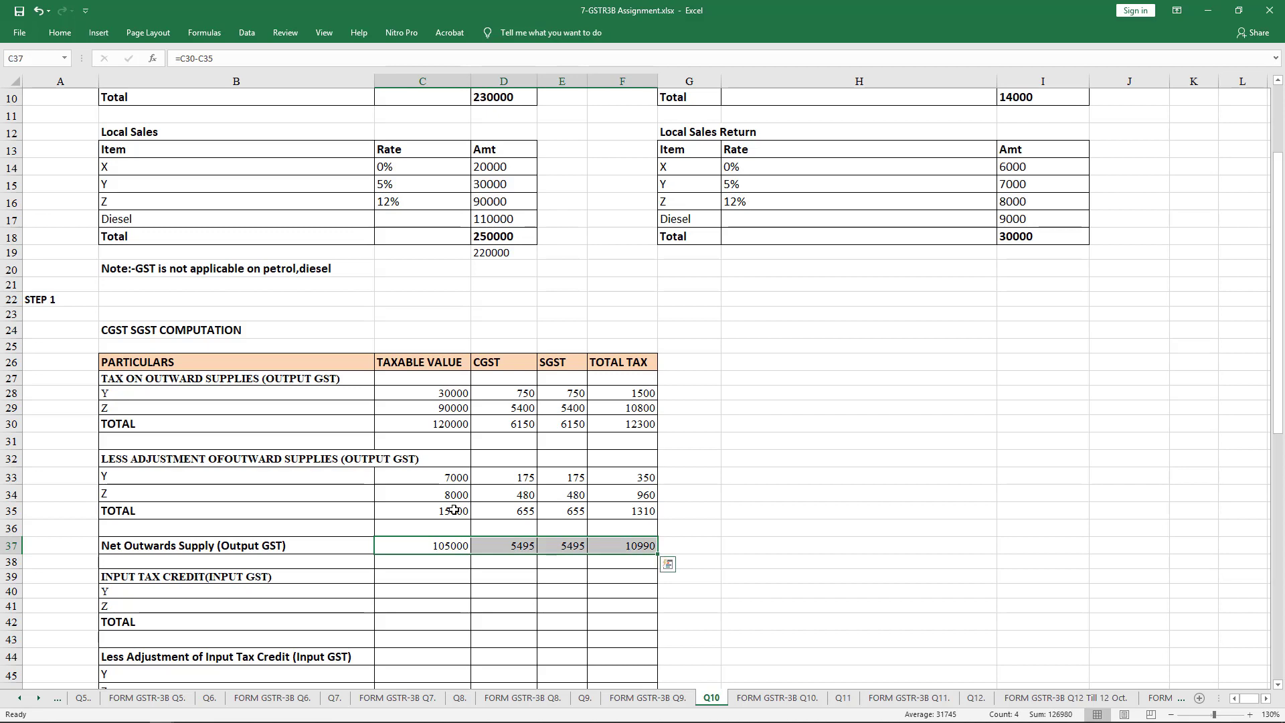
key(ctrl+b)
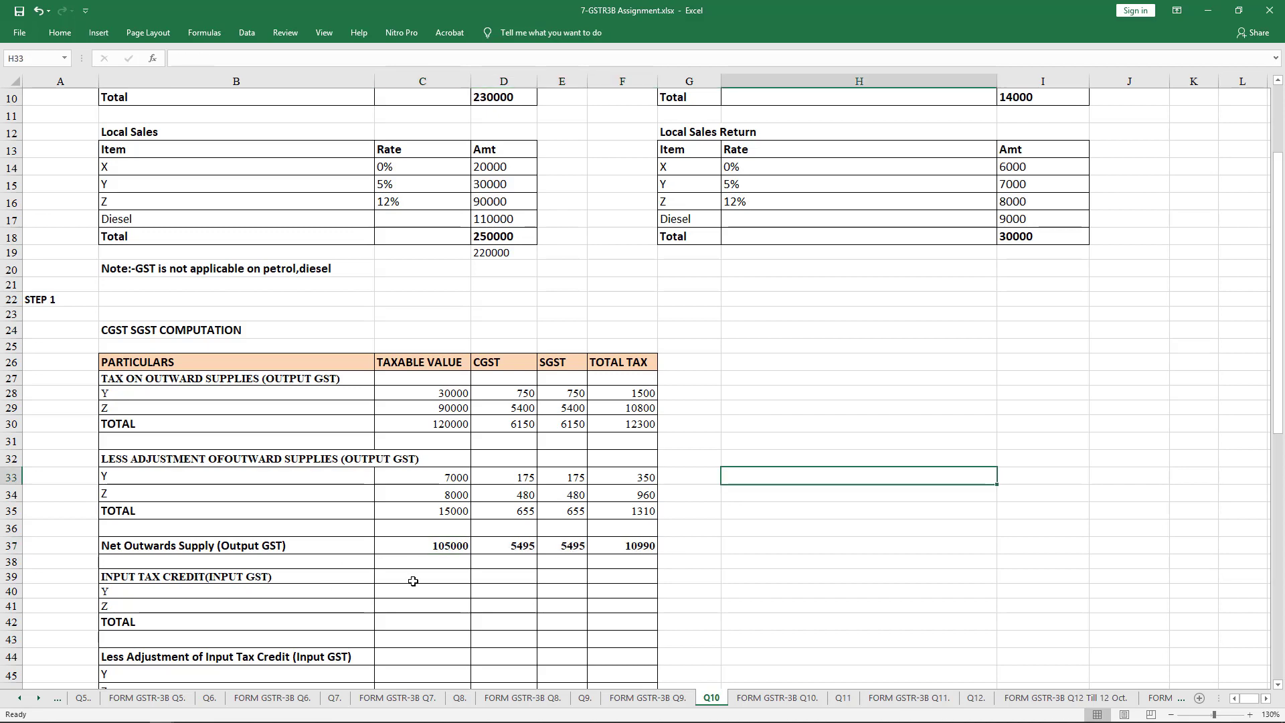
Step: Under Input Tax Credit, link the taxable values of Y and Z to the Local Purchase amounts in D7 and D8
click(417, 590)
text(=)
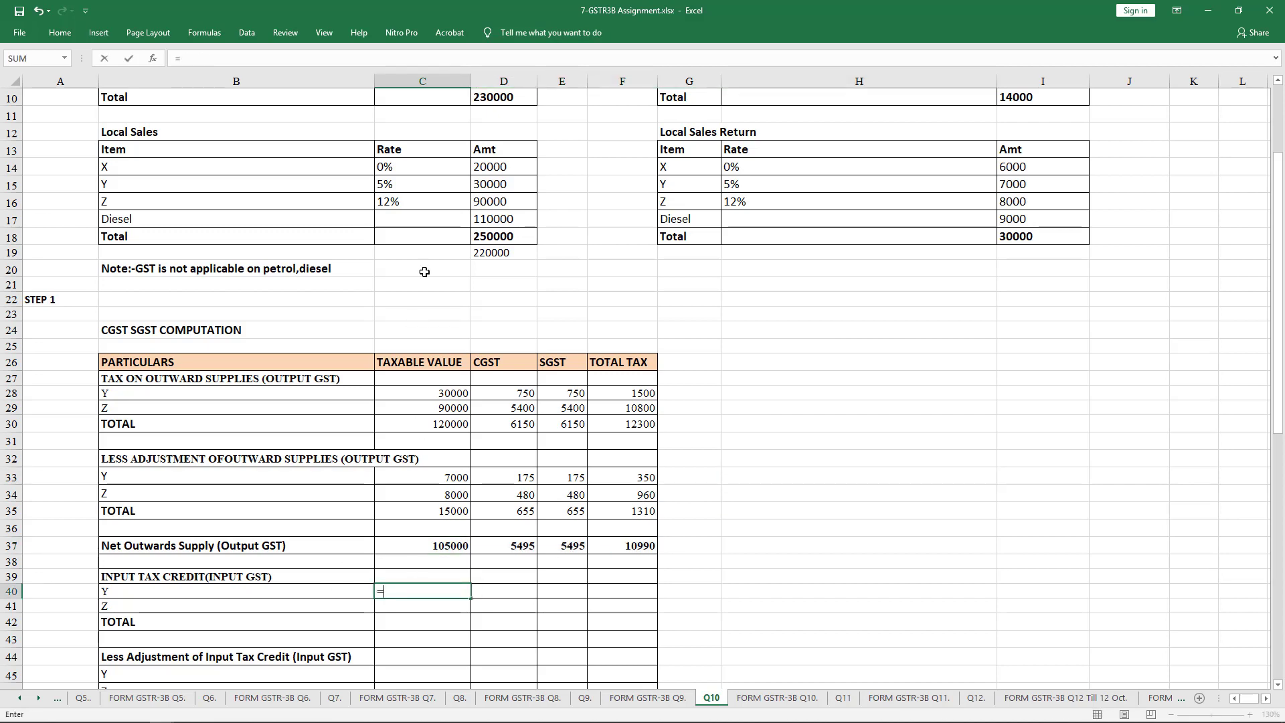
scroll(460, 235, up, 2)
click(519, 149)
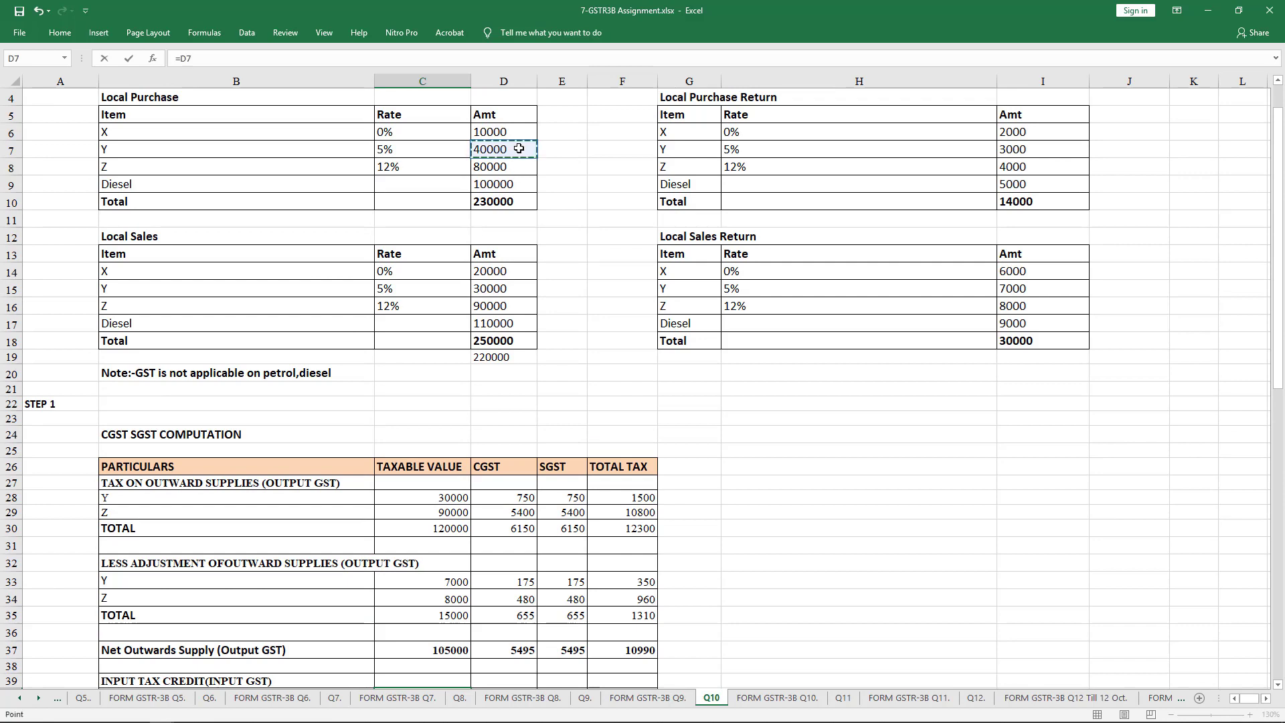
key(Return)
text(=)
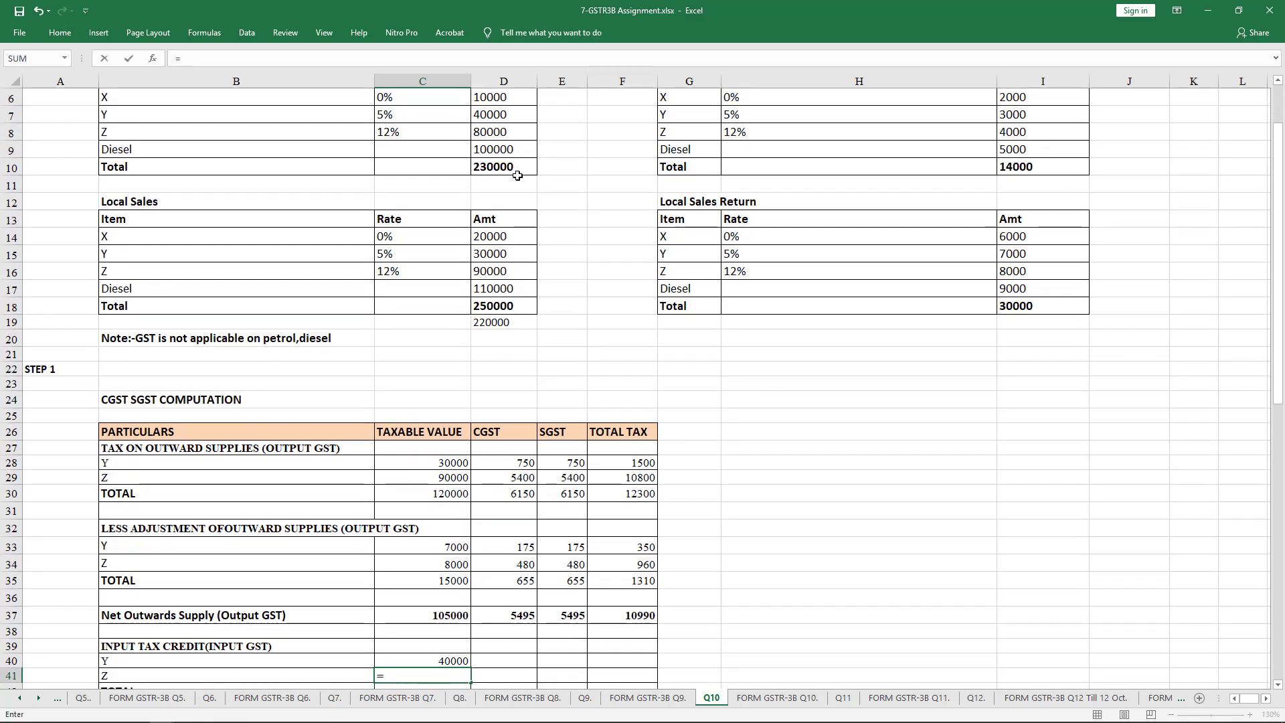
click(518, 128)
key(Return)
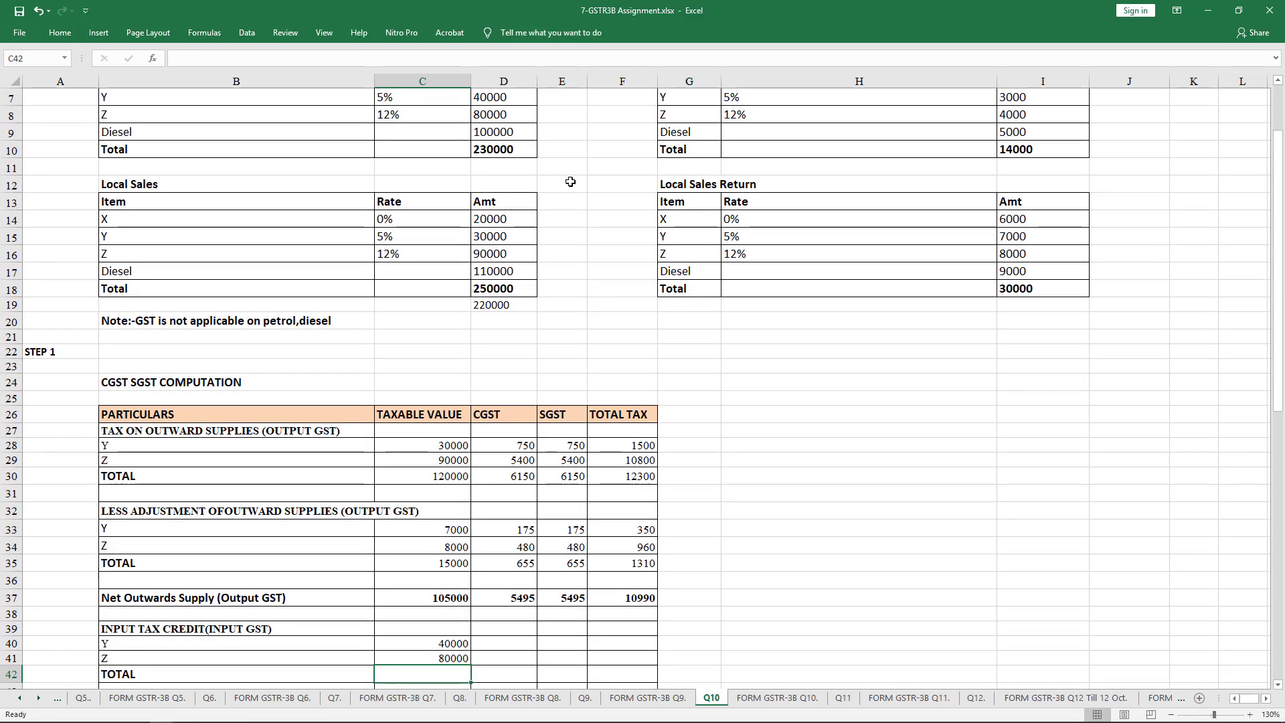
Step: Copy the CGST, SGST and Total Tax formulas of outward supplies Y and Z into the Input Tax Credit rows starting at D40
scroll(551, 427, down, 2)
drag(529, 343, 639, 355)
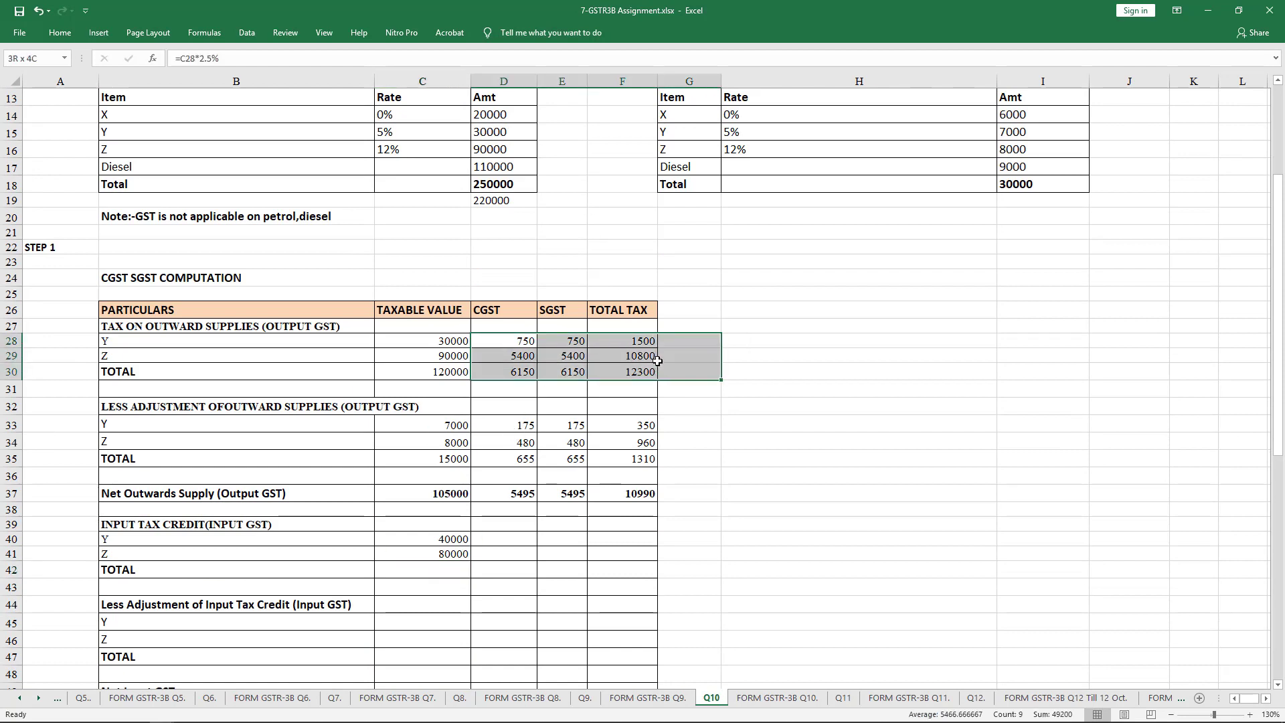
key(ctrl+c)
click(517, 536)
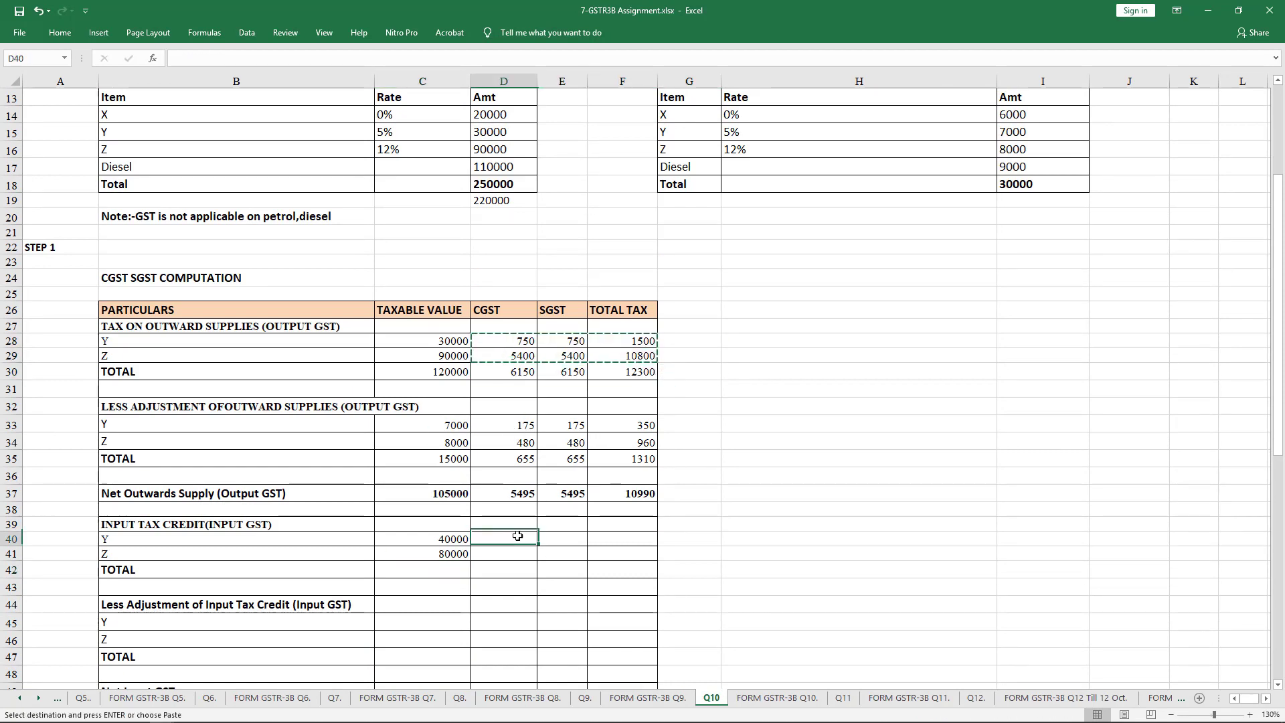
key(Return)
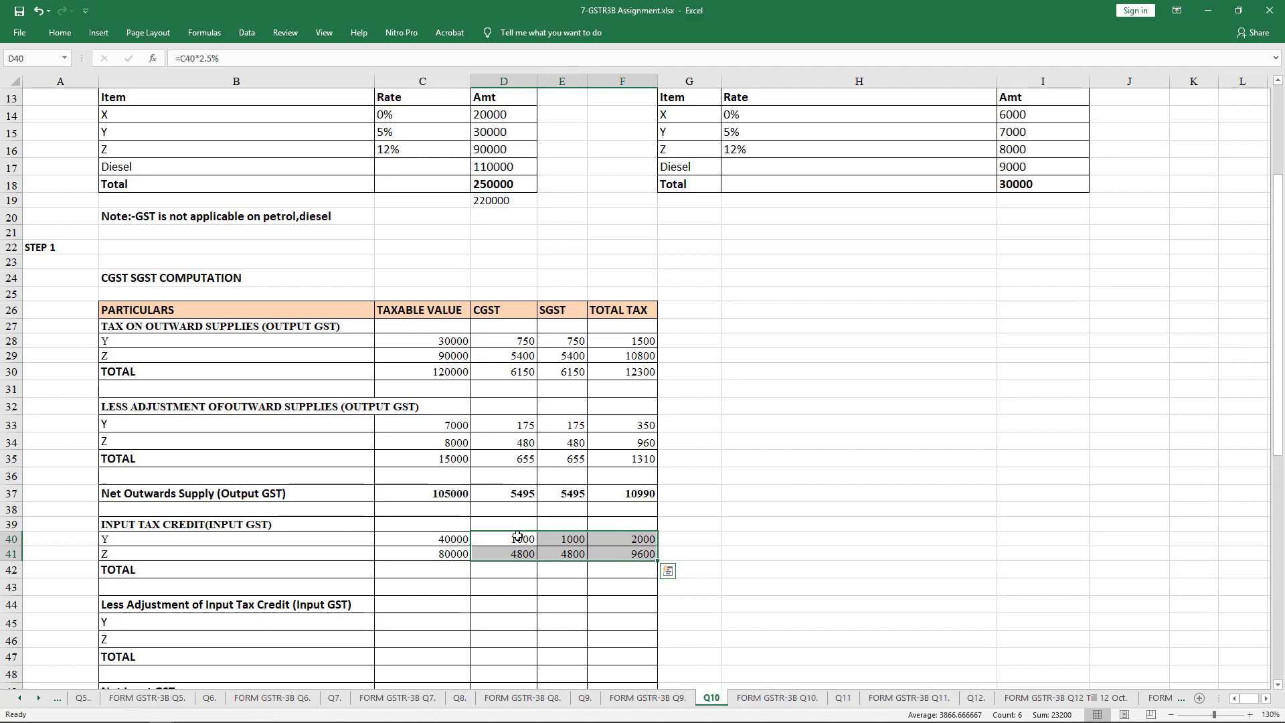
Step: Sum the Taxable Value, CGST, SGST and Total Tax columns in the TOTAL row of Input Tax Credit and check the formulas
key(Down)
key(Left)
key(Down)
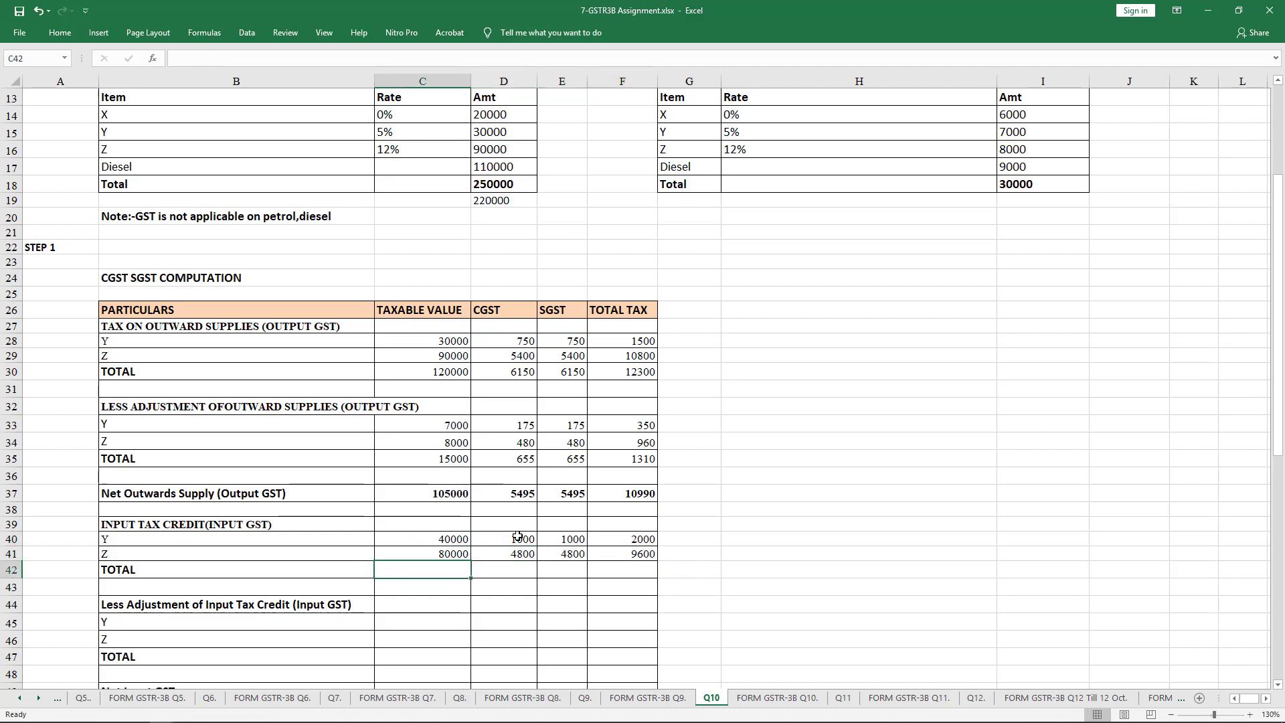
key(alt+equal)
key(Return)
key(Up)
key(shift+Right)
key(shift+Right)
key(shift+Right)
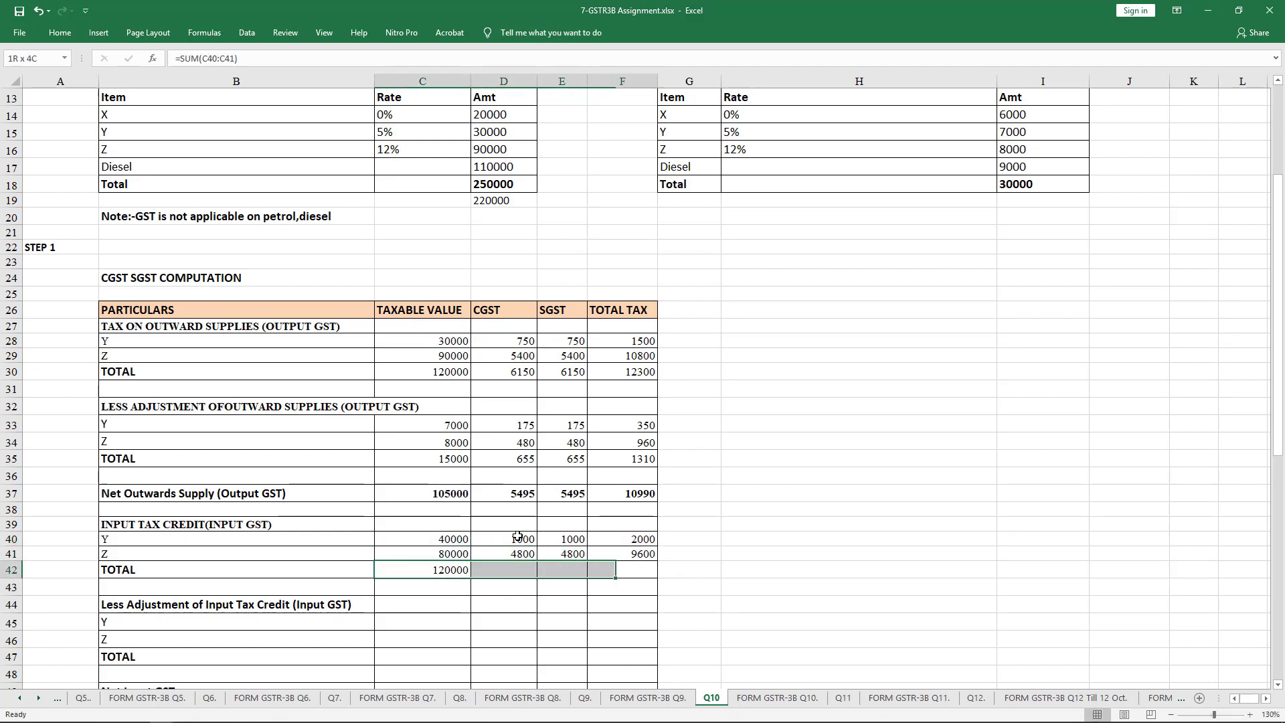
key(ctrl+r)
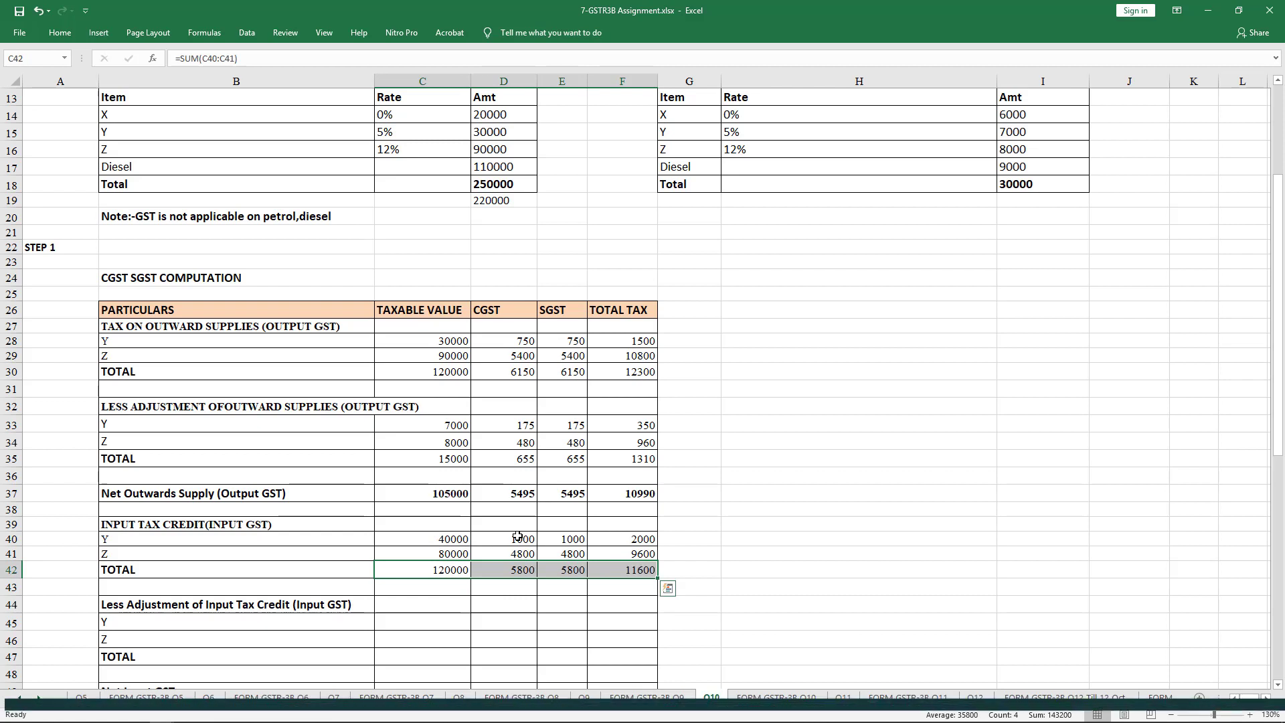
key(Right)
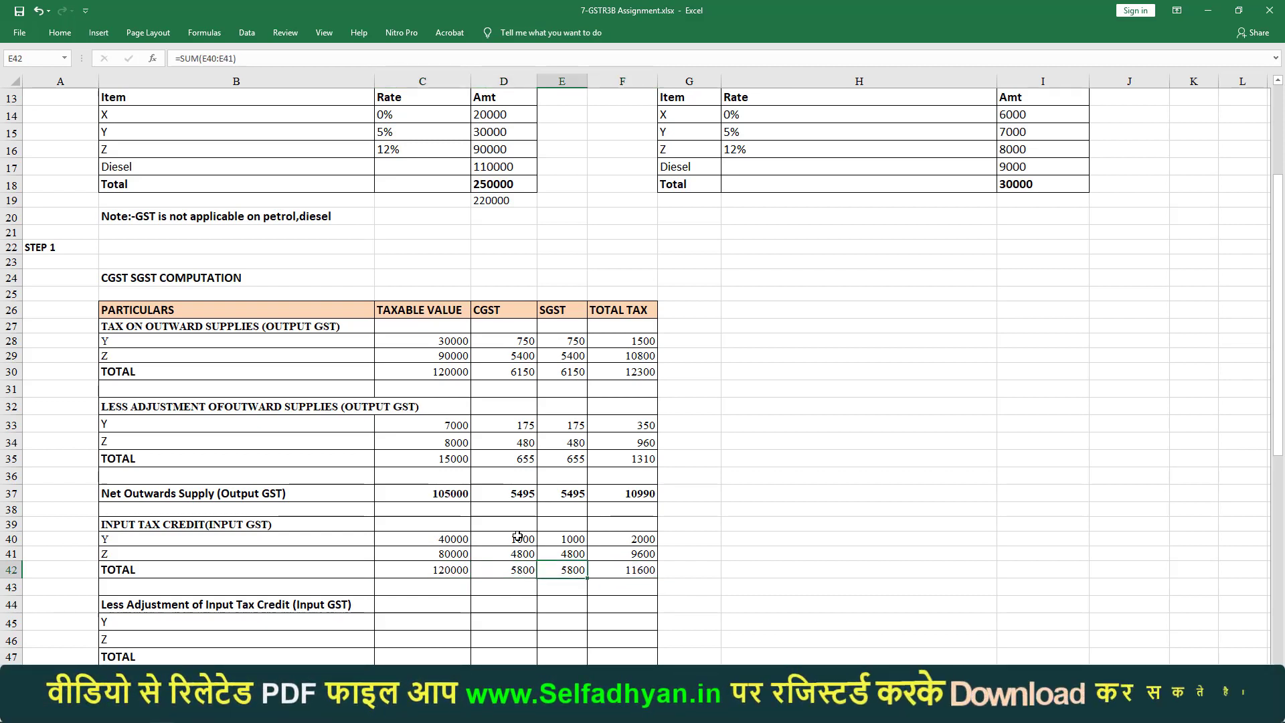
key(Left)
key(Right)
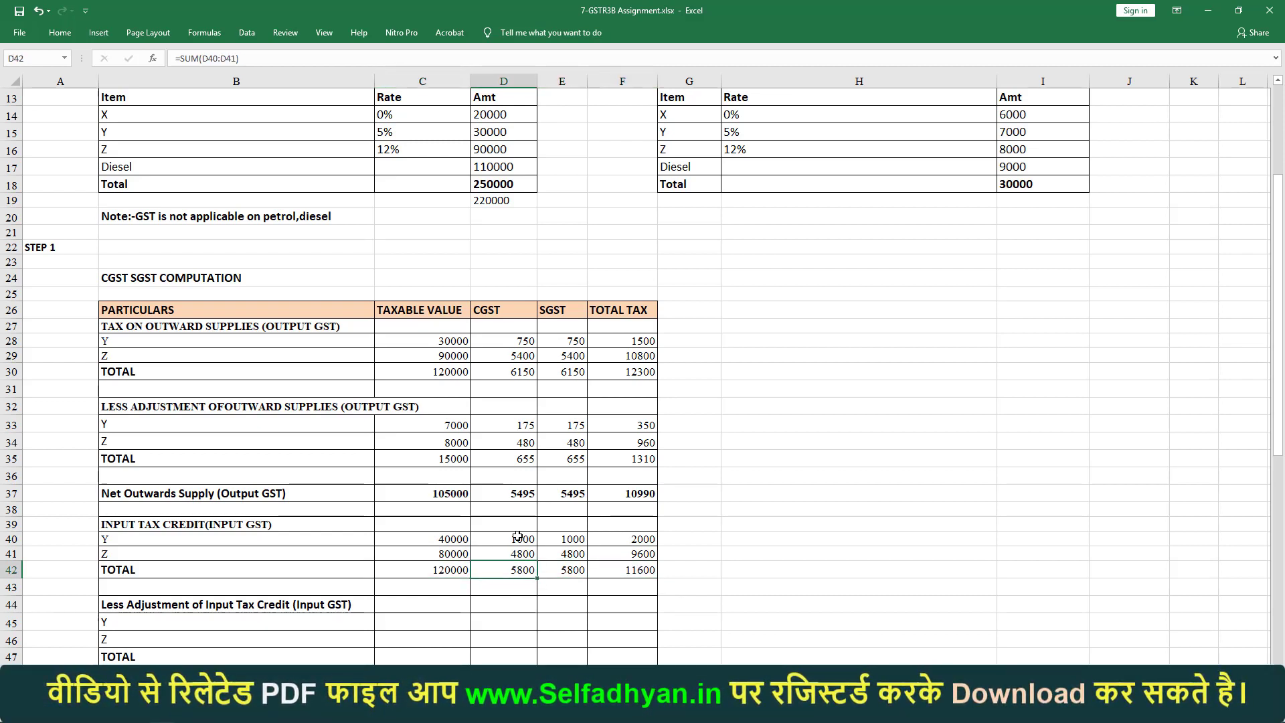
Step: Under Less Adjustment of Input Tax Credit, link the taxable values of Y and Z to the Local Purchase Return amounts in I7 and I8
key(Left)
key(Down)
key(Down)
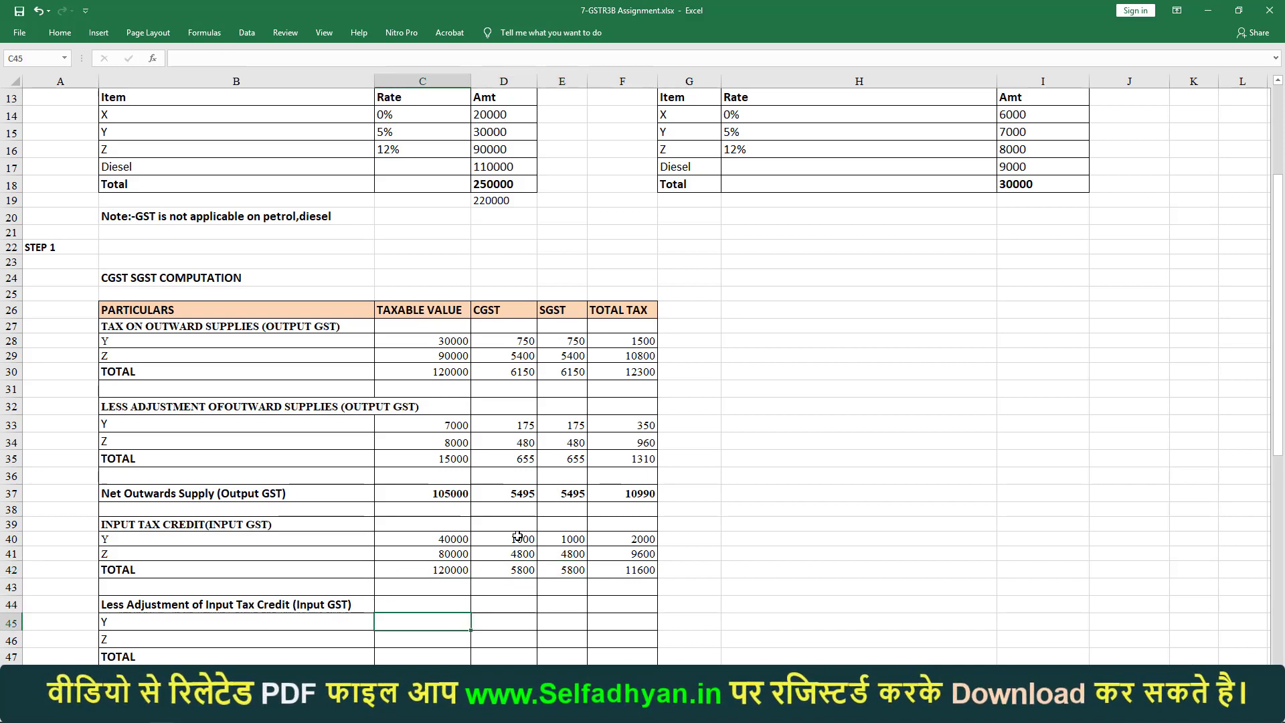
key(Down)
text(=)
scroll(828, 559, up, 4)
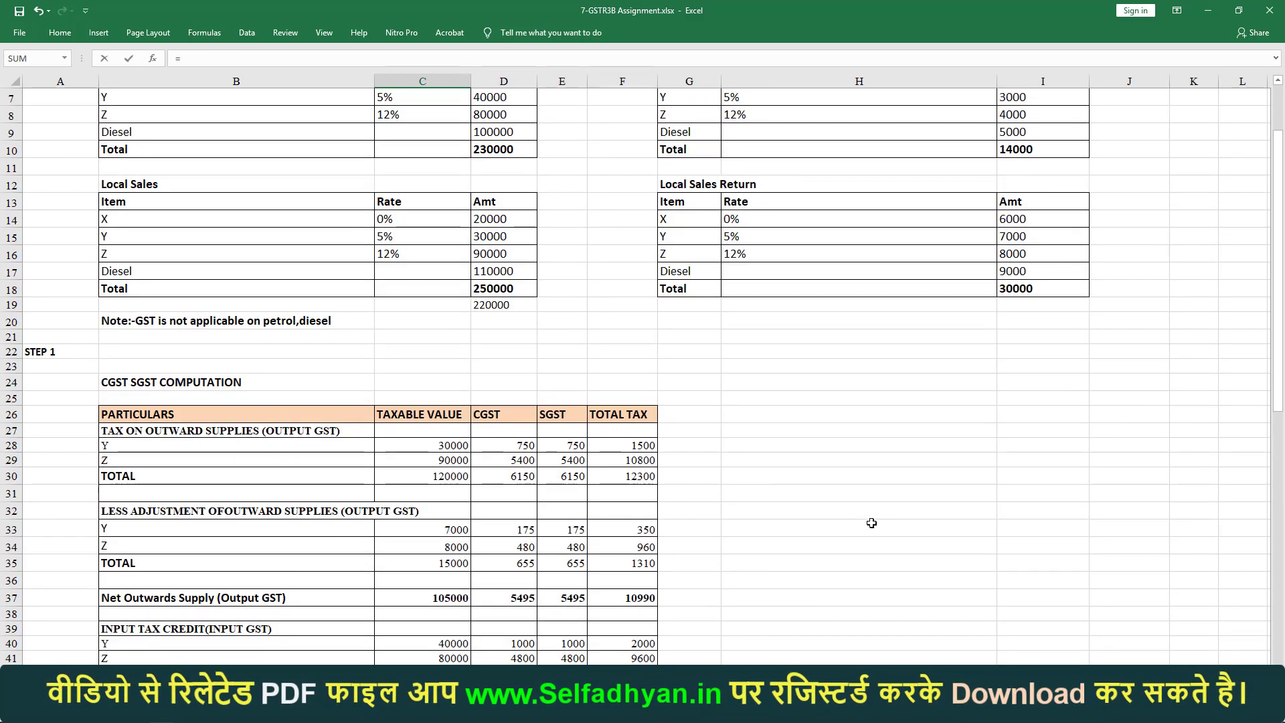
click(1036, 206)
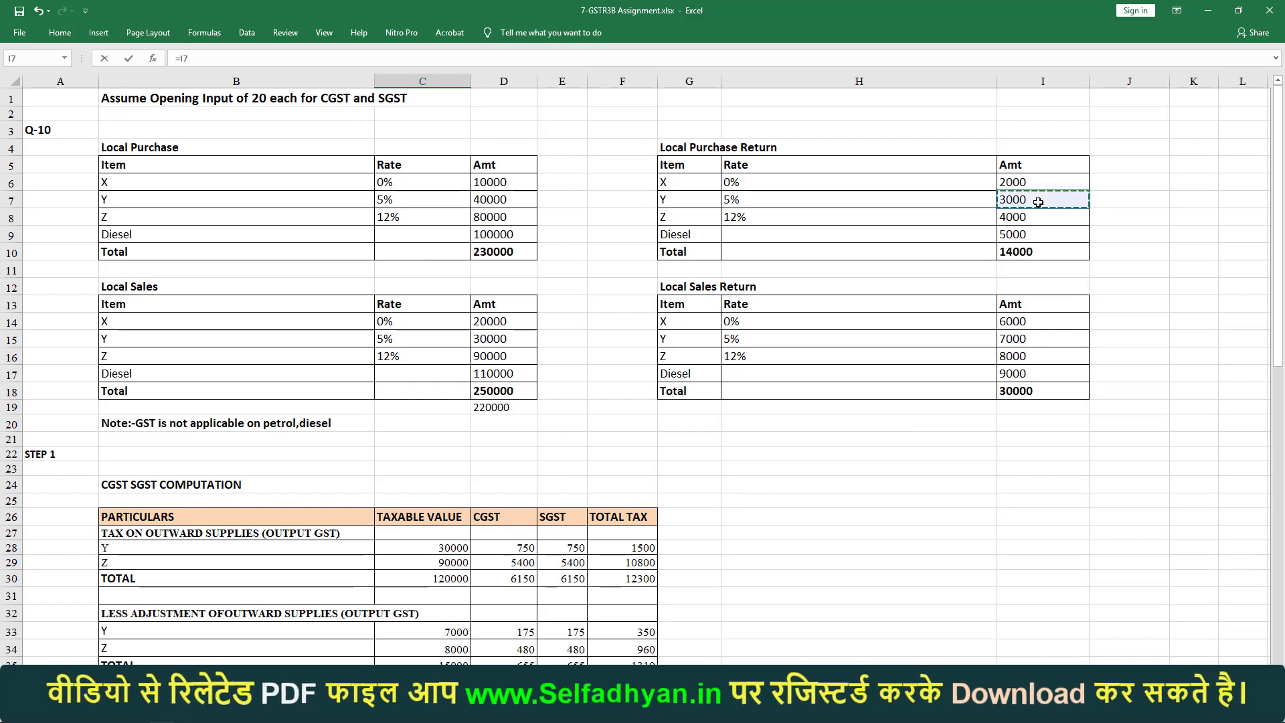
key(Return)
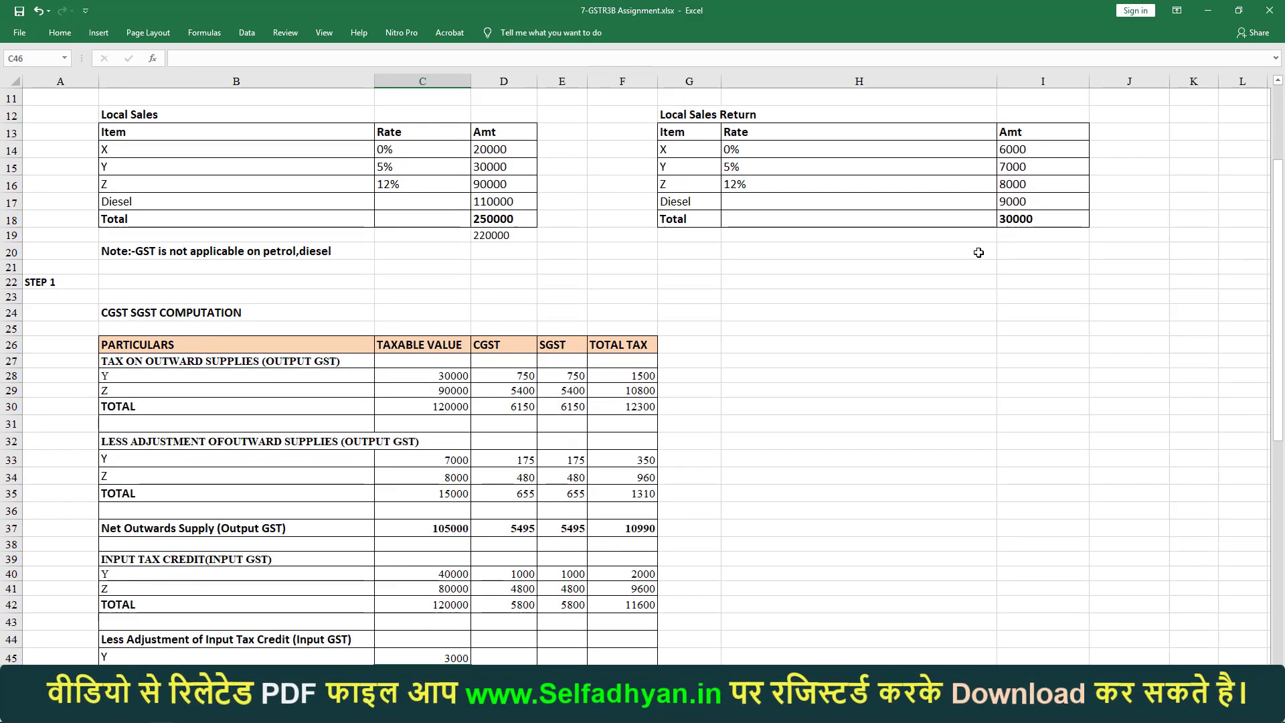
scroll(980, 257, up, 3)
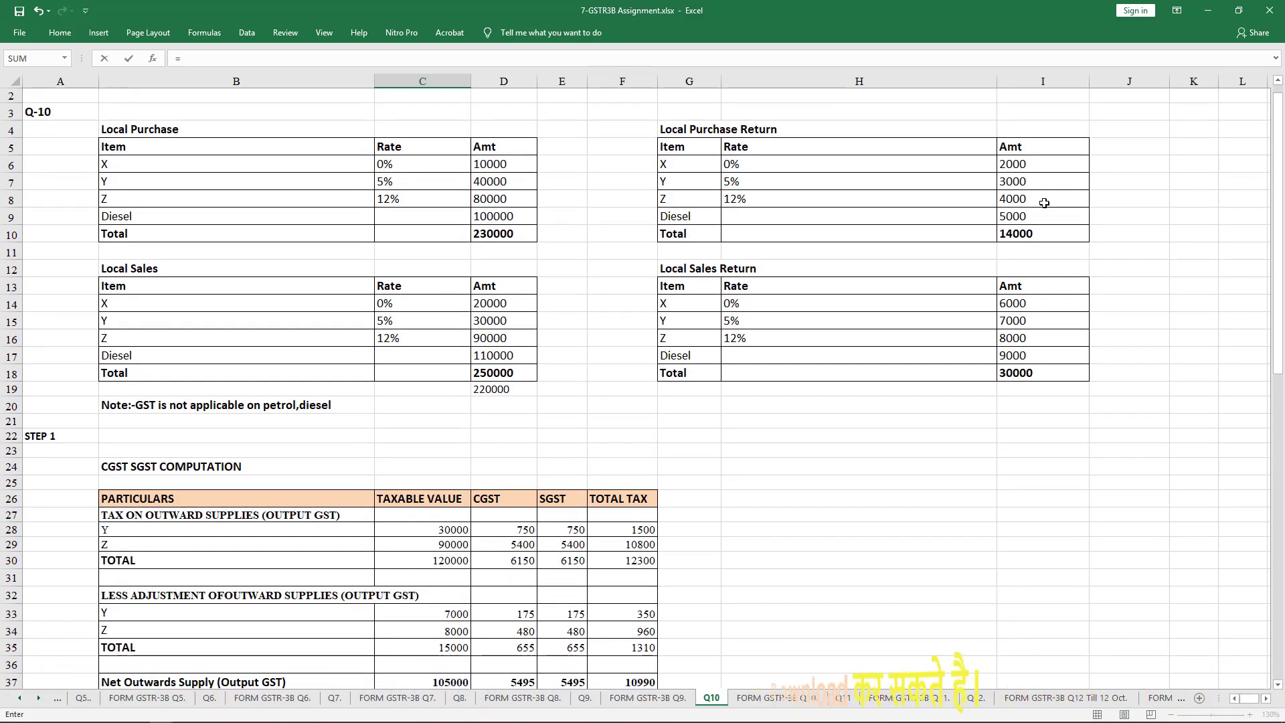
click(1044, 203)
key(Return)
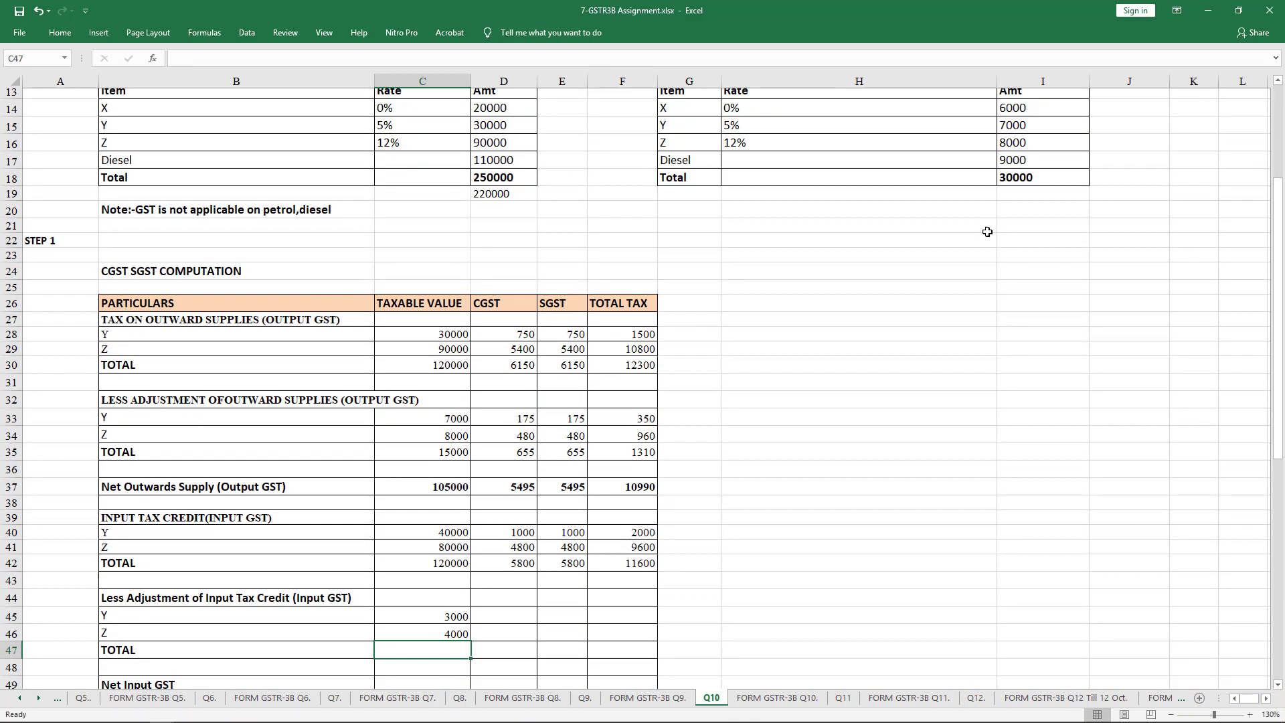
Step: Copy the Input Tax Credit formulas for CGST, SGST and Total Tax in D40:F41 into the adjustment rows starting at D45
scroll(987, 231, down, 3)
drag(520, 405, 636, 418)
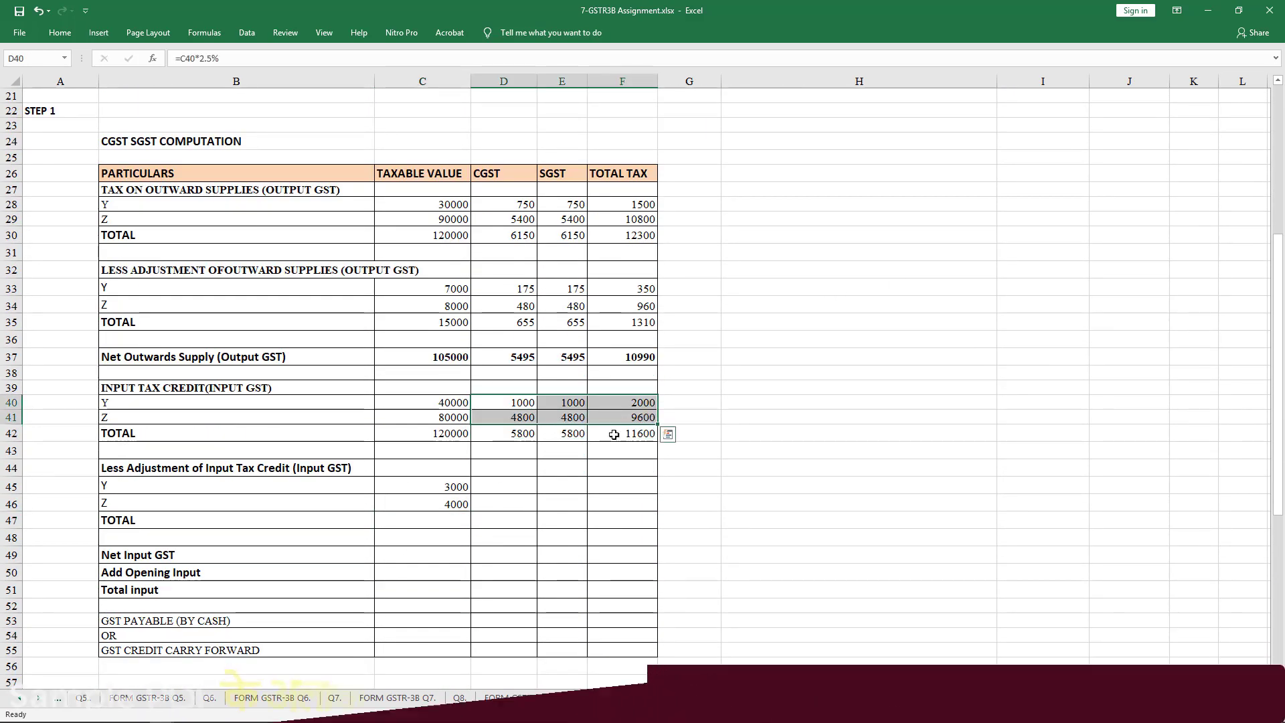
key(ctrl+c)
click(520, 487)
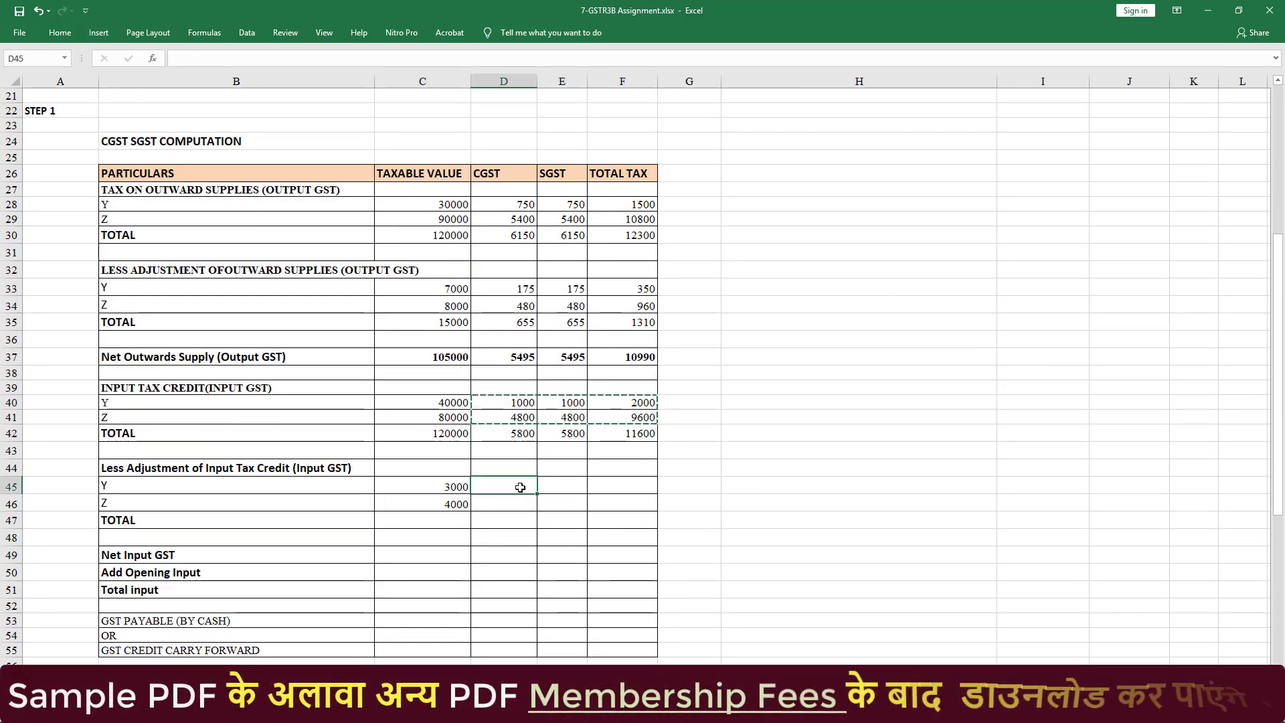
key(Return)
Step: Sum the Taxable Value, CGST, SGST and Total Tax columns in the TOTAL row of Less Adjustment of Input Tax Credit
key(Down)
key(Down)
key(Left)
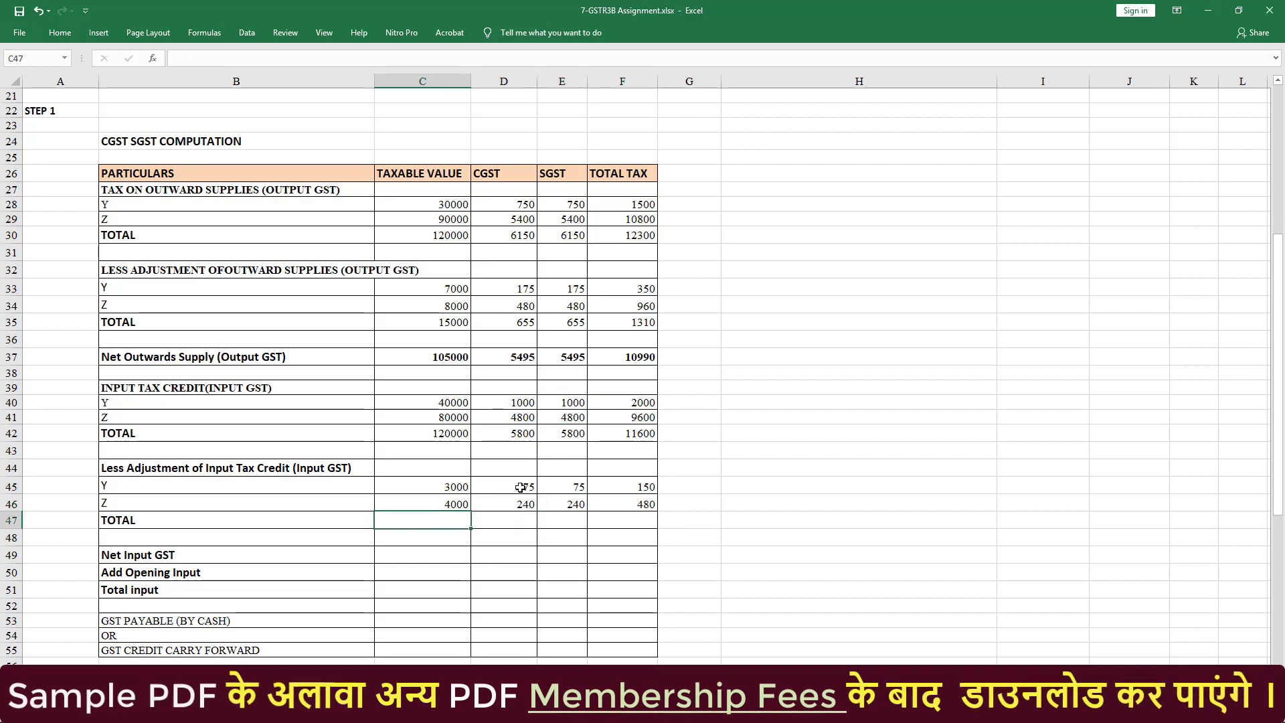
key(alt+equal)
key(Return)
key(Up)
key(shift+Right)
key(shift+Right)
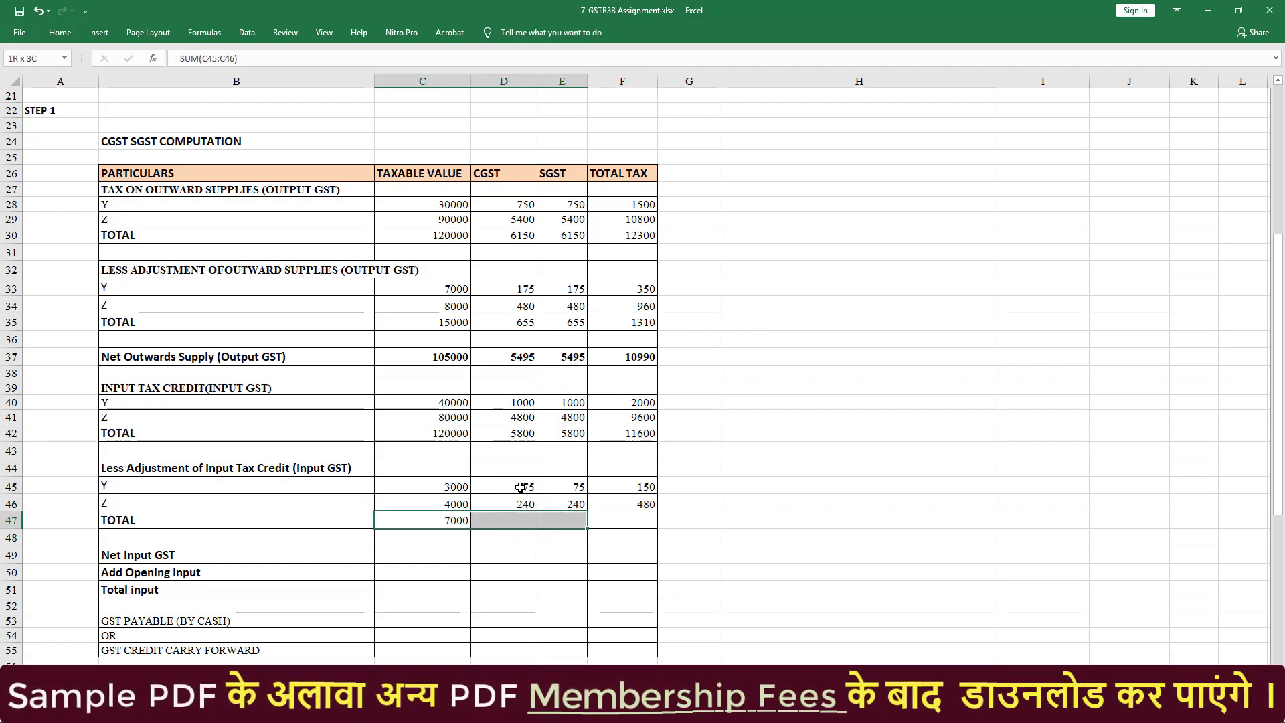
key(shift+Right)
key(ctrl+r)
key(Down)
key(Down)
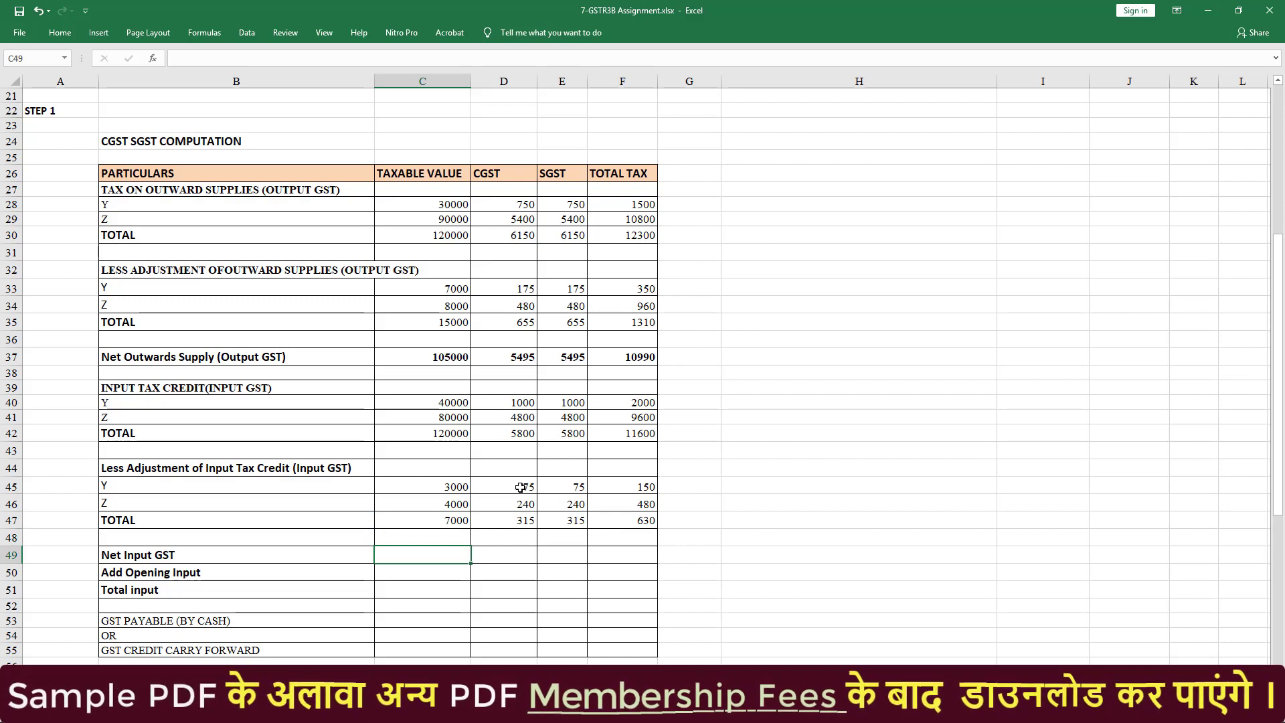
Step: Calculate the Net Input GST taxable value in C49 as the Input Tax Credit total minus the adjustment total, =C42-C47
text(=)
key(Up)
key(Up)
key(Up)
key(Up)
key(Up)
key(Up)
key(Up)
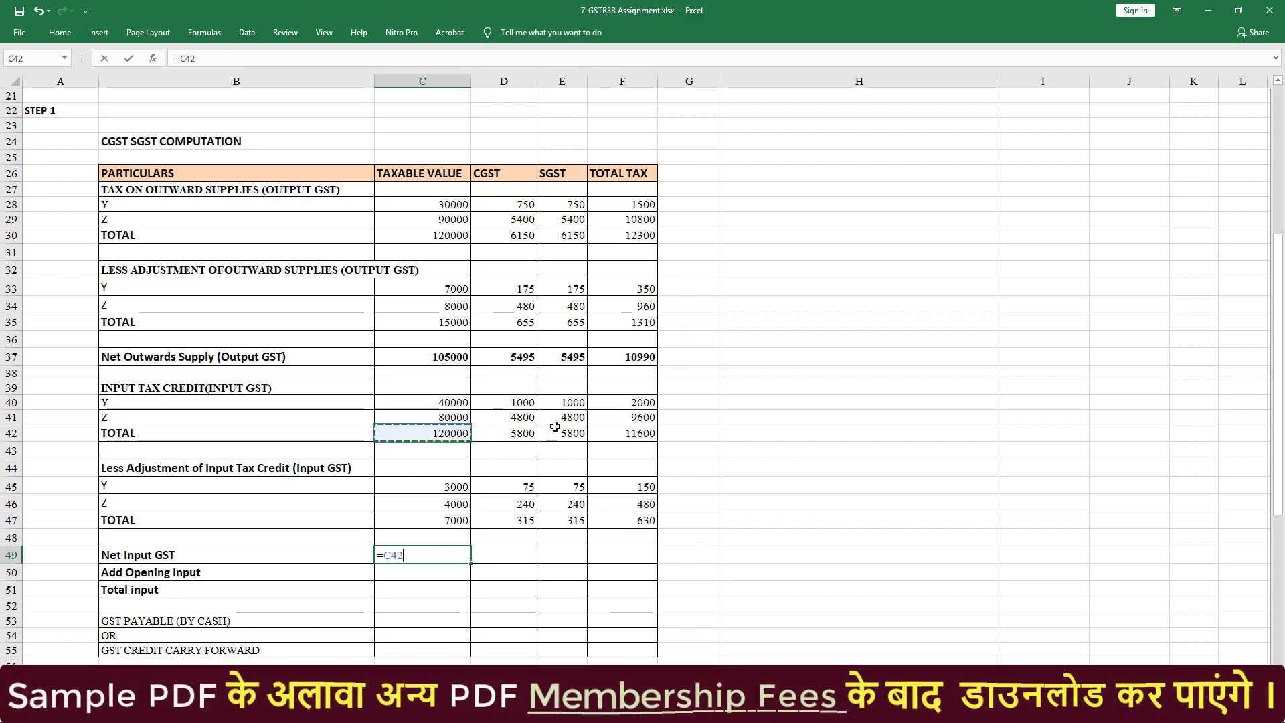
text(-)
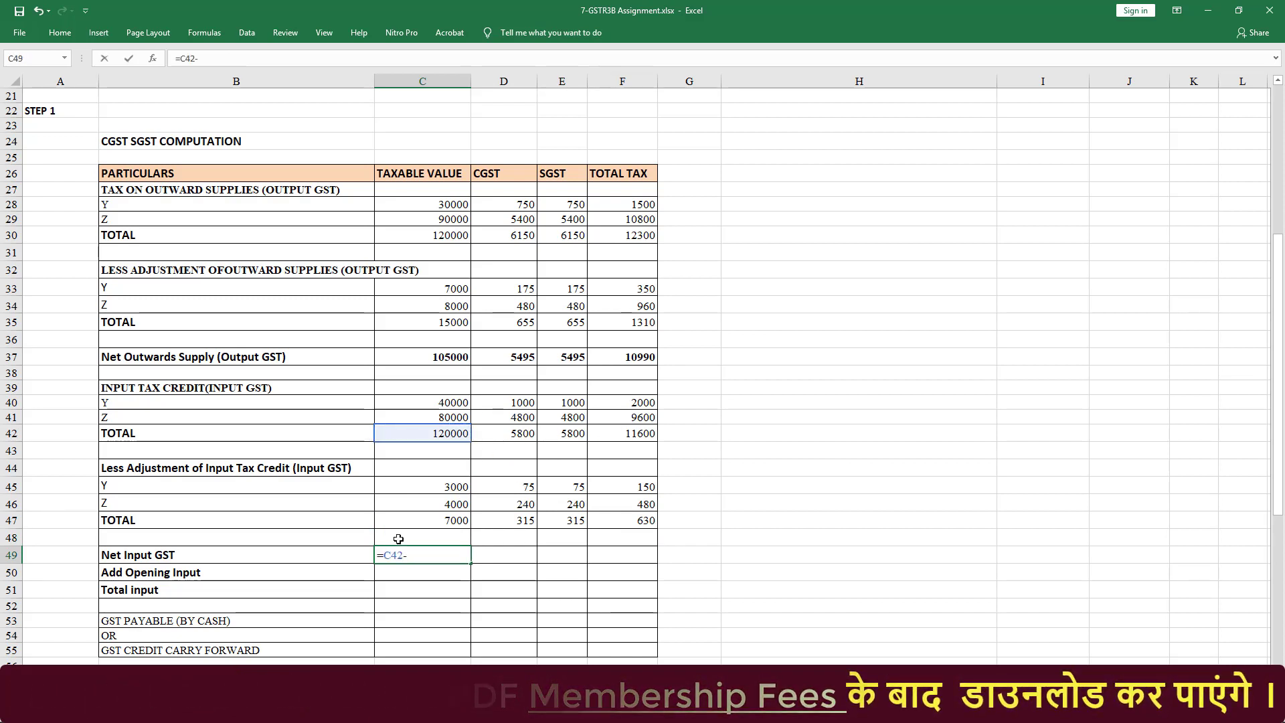
click(448, 521)
key(Return)
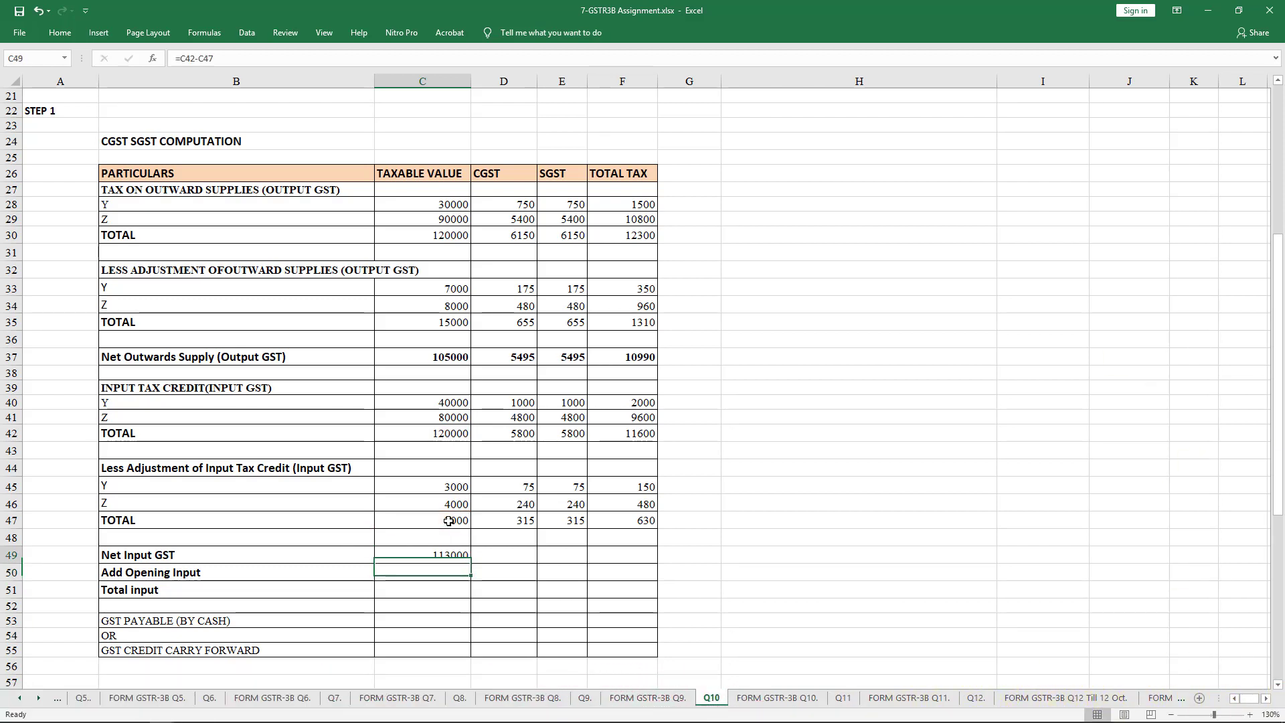
Step: Copy the Net Input GST formula from C49 across the CGST, SGST and Total Tax columns
key(Up)
key(shift+Right)
key(shift+Right)
key(shift+Right)
key(ctrl+r)
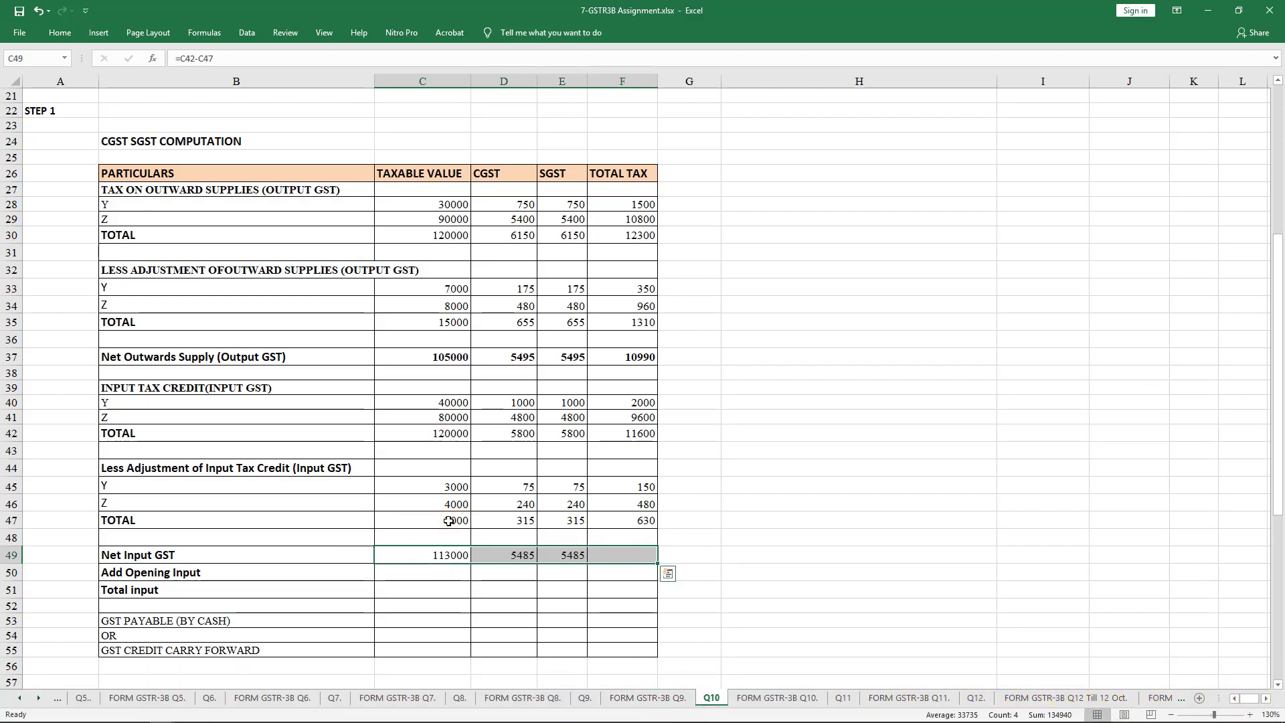
key(Right)
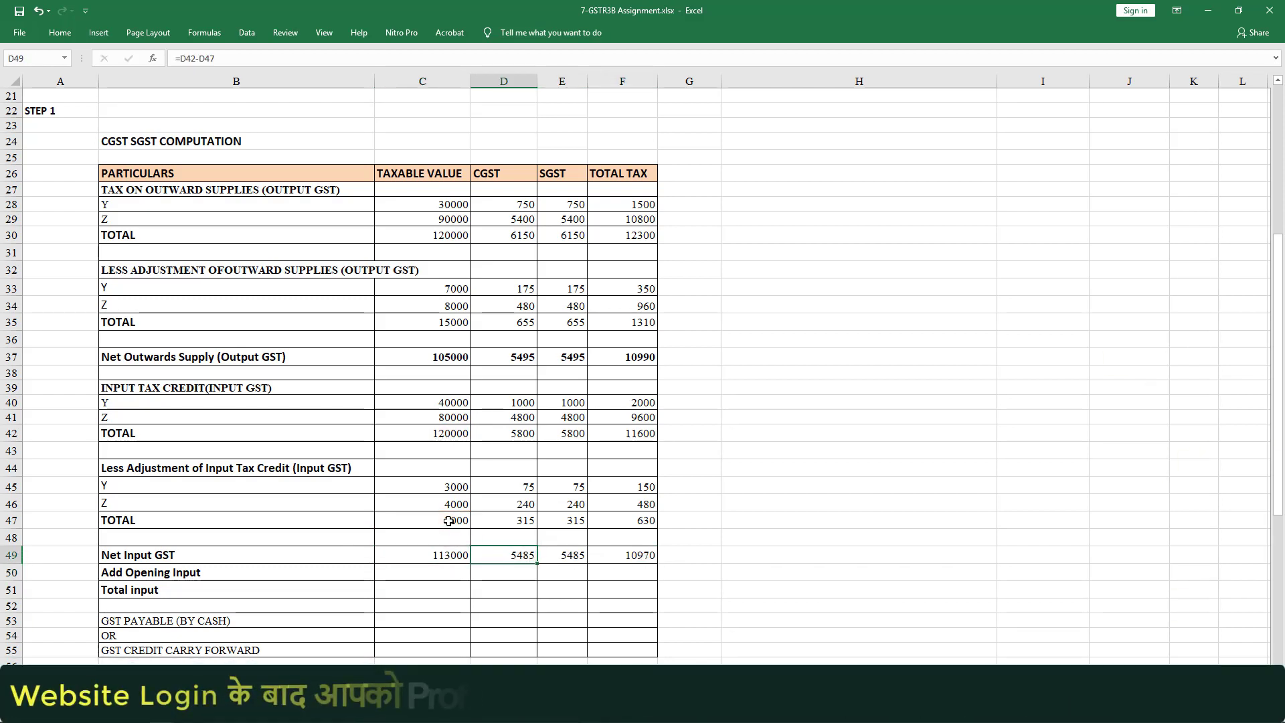
Step: Enter an opening input of 20 each for CGST and SGST in the Add Opening Input row
key(Down)
key(Tab)
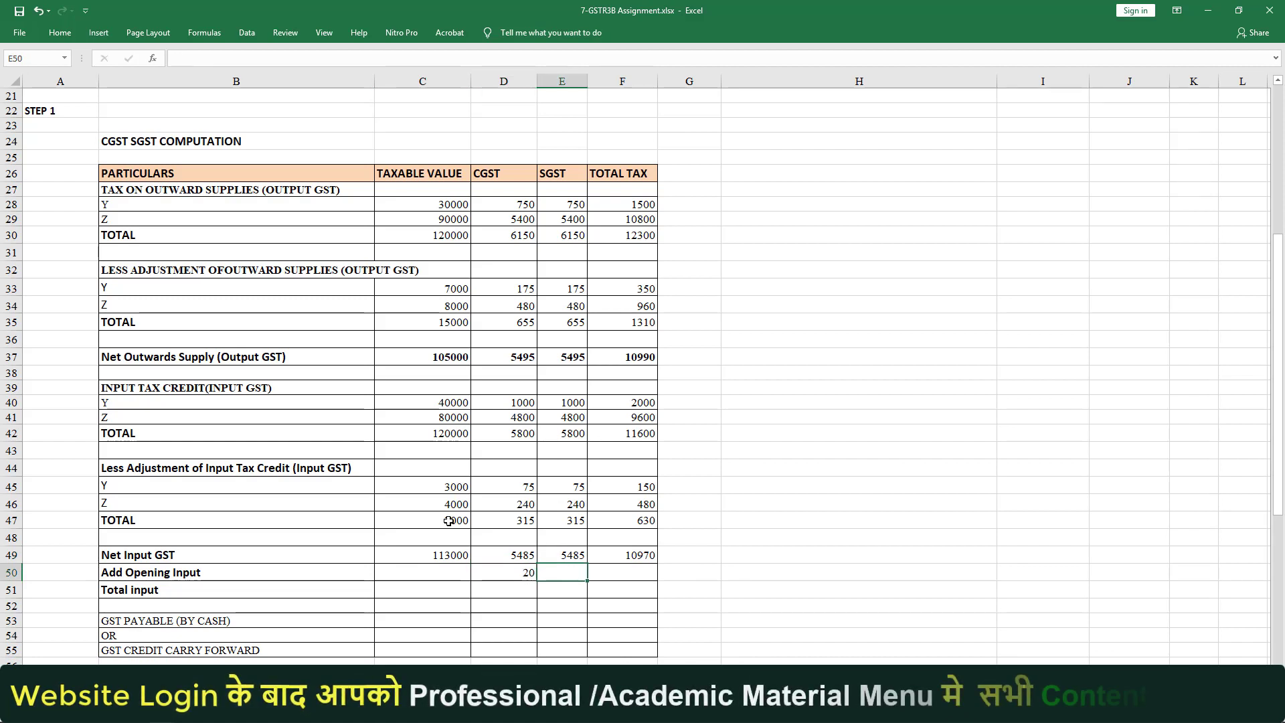
text(20)
key(Tab)
key(Return)
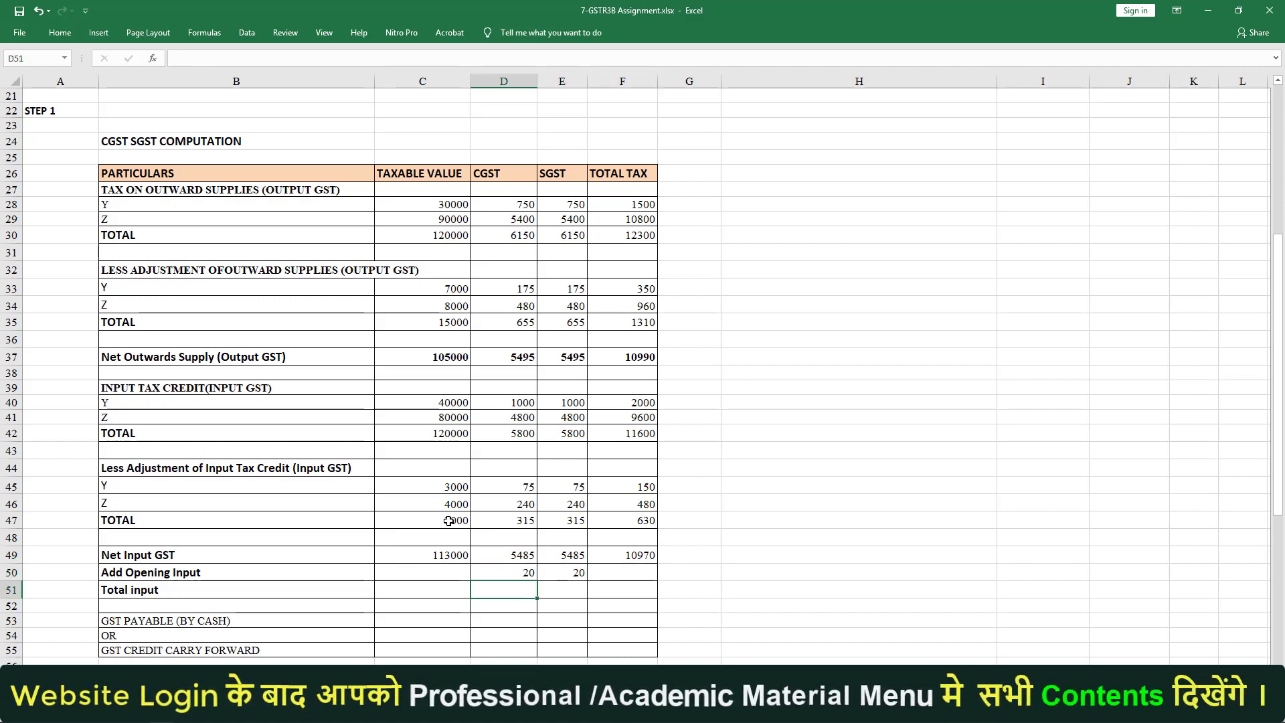
Step: In the Total input row, sum rows 49 and 50 for CGST and copy the formula across to SGST and Total Tax
key(alt+equal)
key(ctrl+Return)
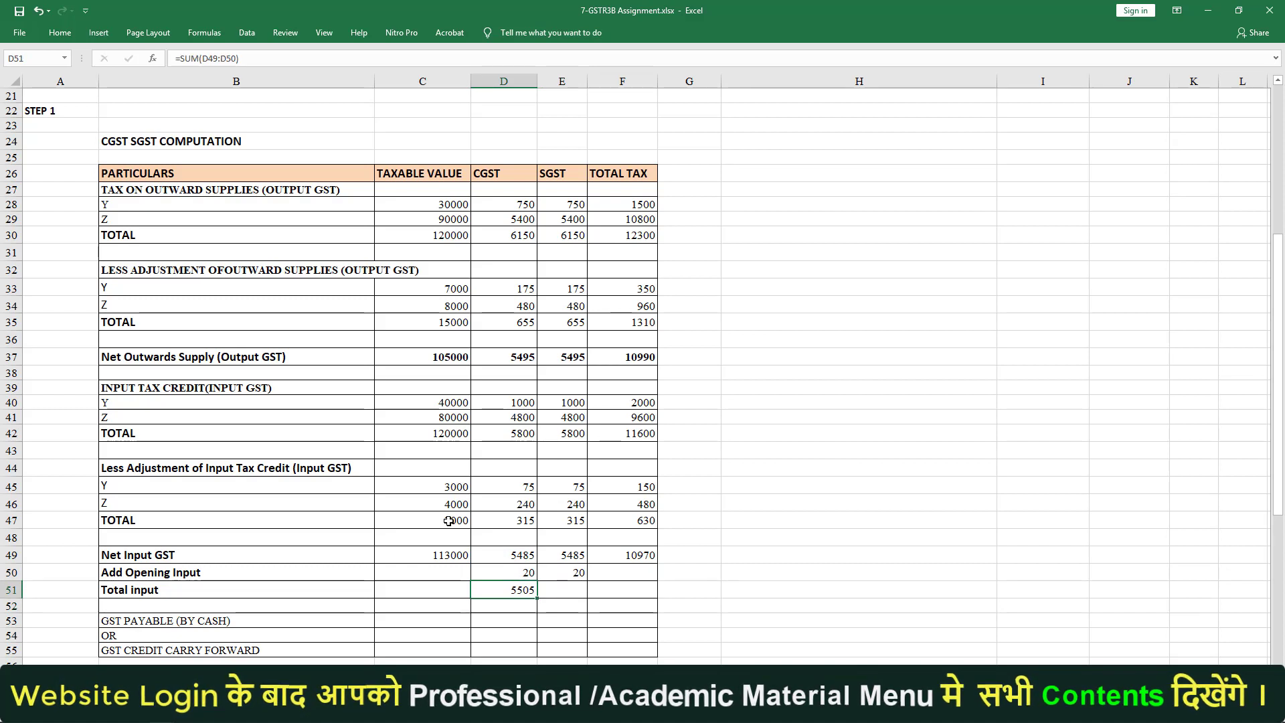
key(shift+Right)
key(shift+Right)
key(ctrl+r)
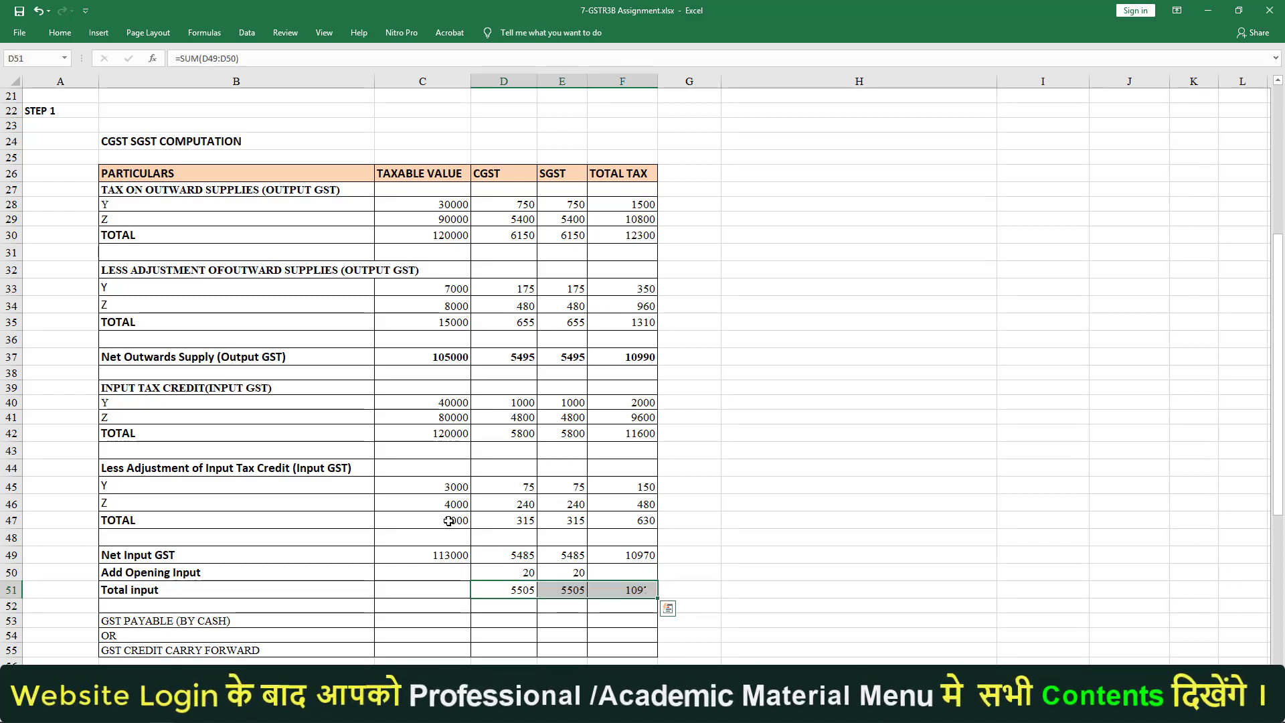
Step: Replace the Total Tax formula in the Total input row with the sum of its CGST and SGST, =SUM(D51:E51)
key(Right)
key(Left)
key(Right)
key(Right)
key(alt+equal)
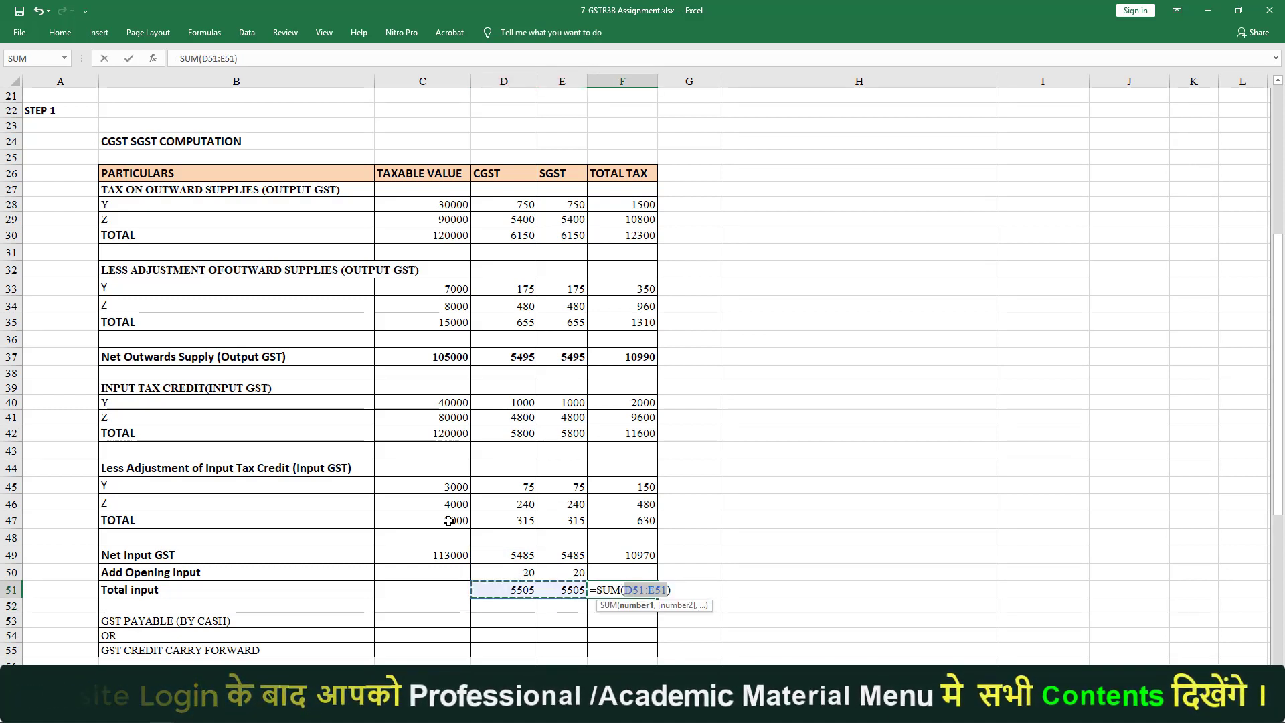
key(ctrl+Return)
key(Left)
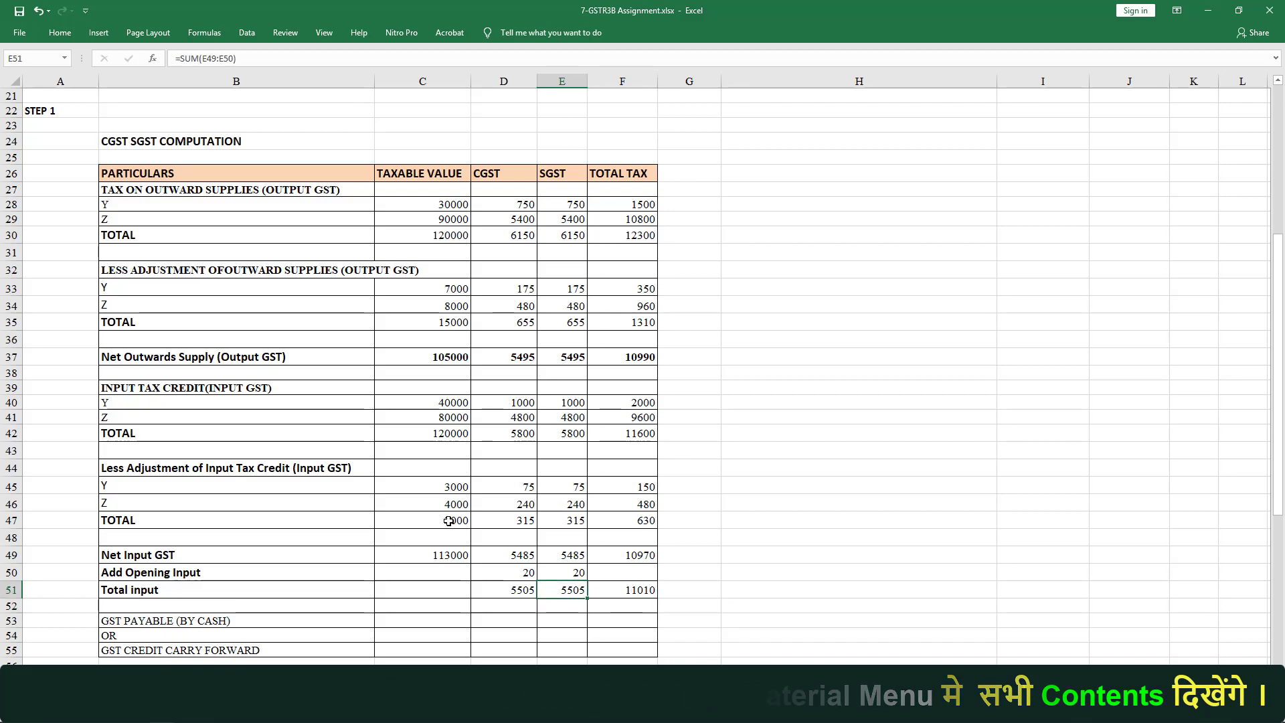
key(Left)
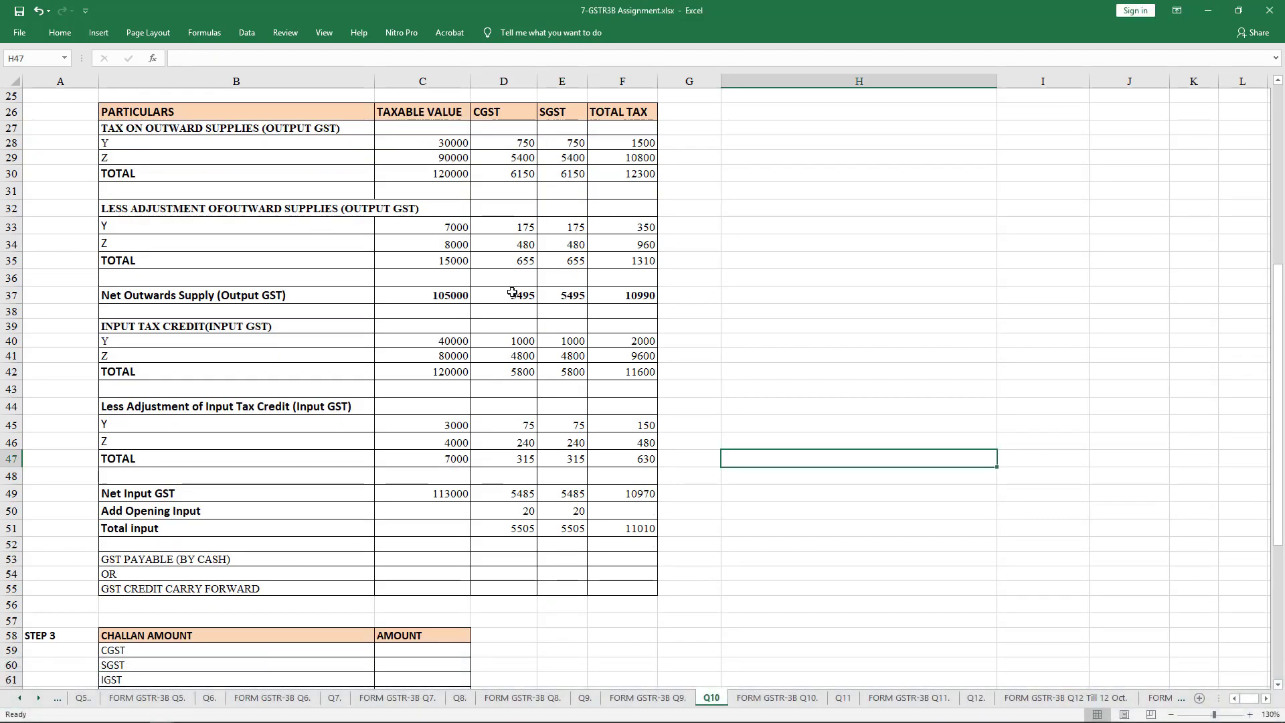
Step: Calculate the CGST credit carry forward in D55 as Total input minus Net Outwards Supply, =D51-D37
click(512, 292)
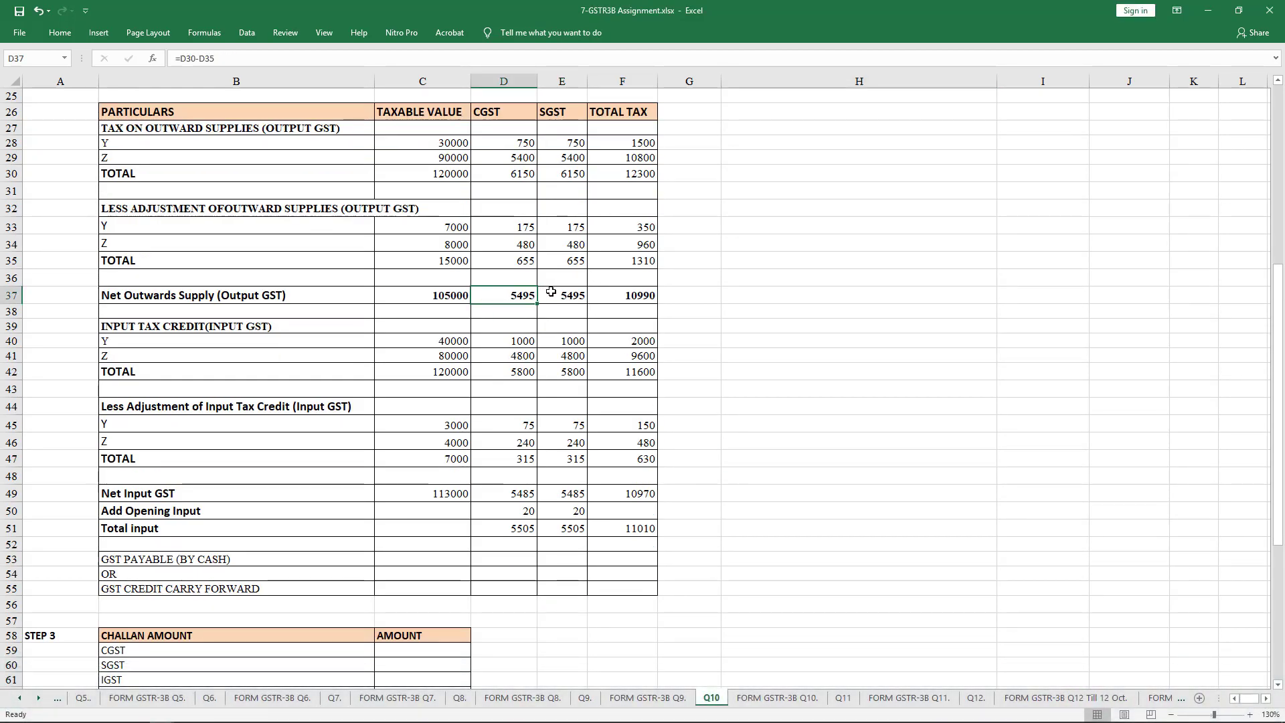
click(526, 528)
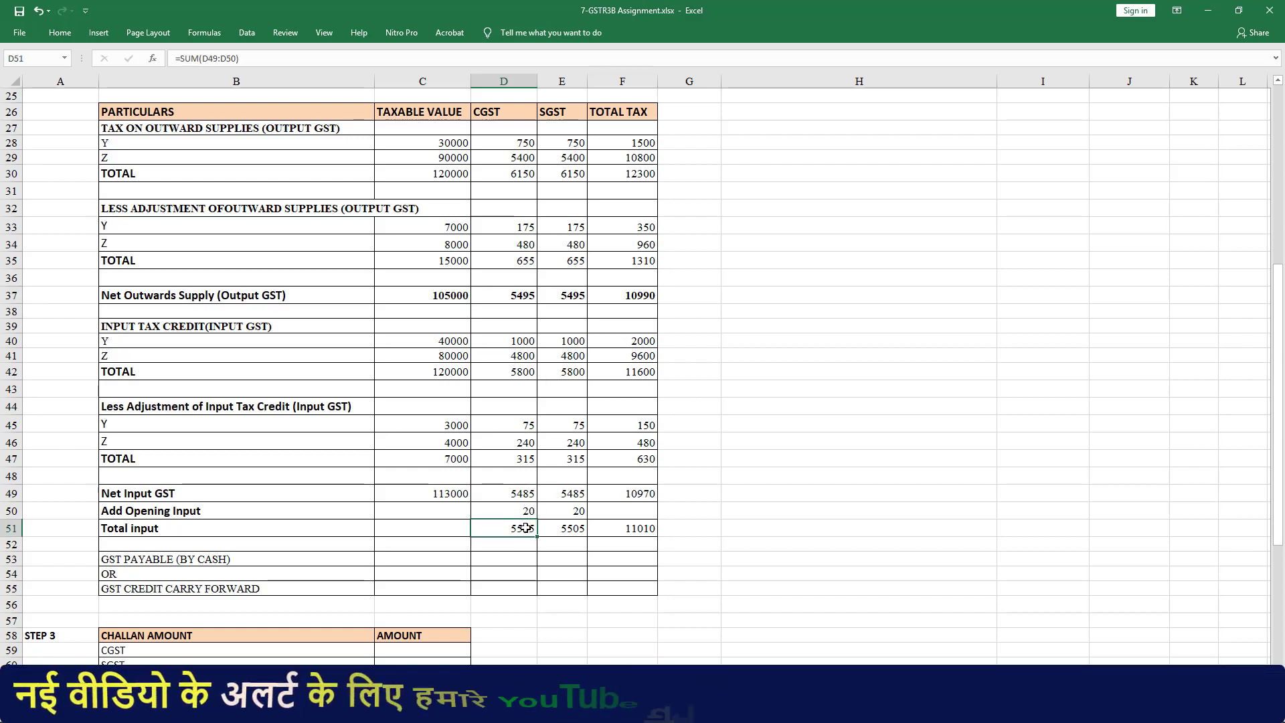
click(529, 588)
text(=)
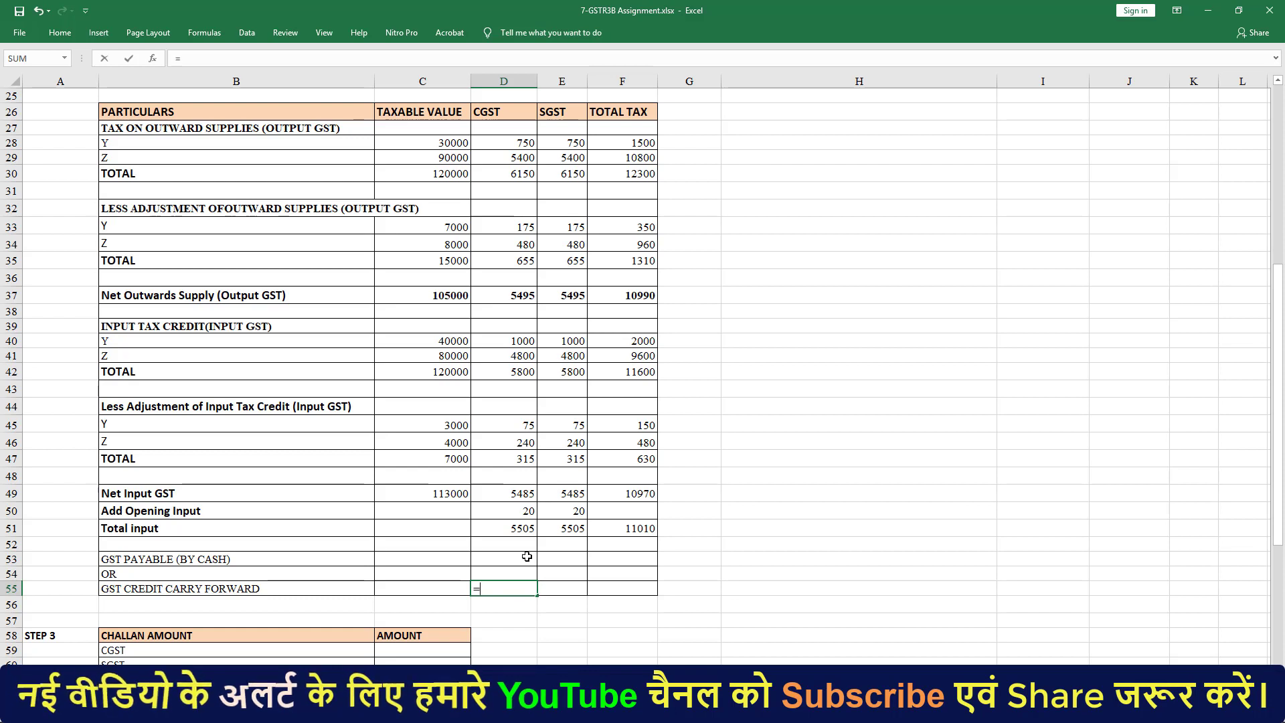
click(525, 529)
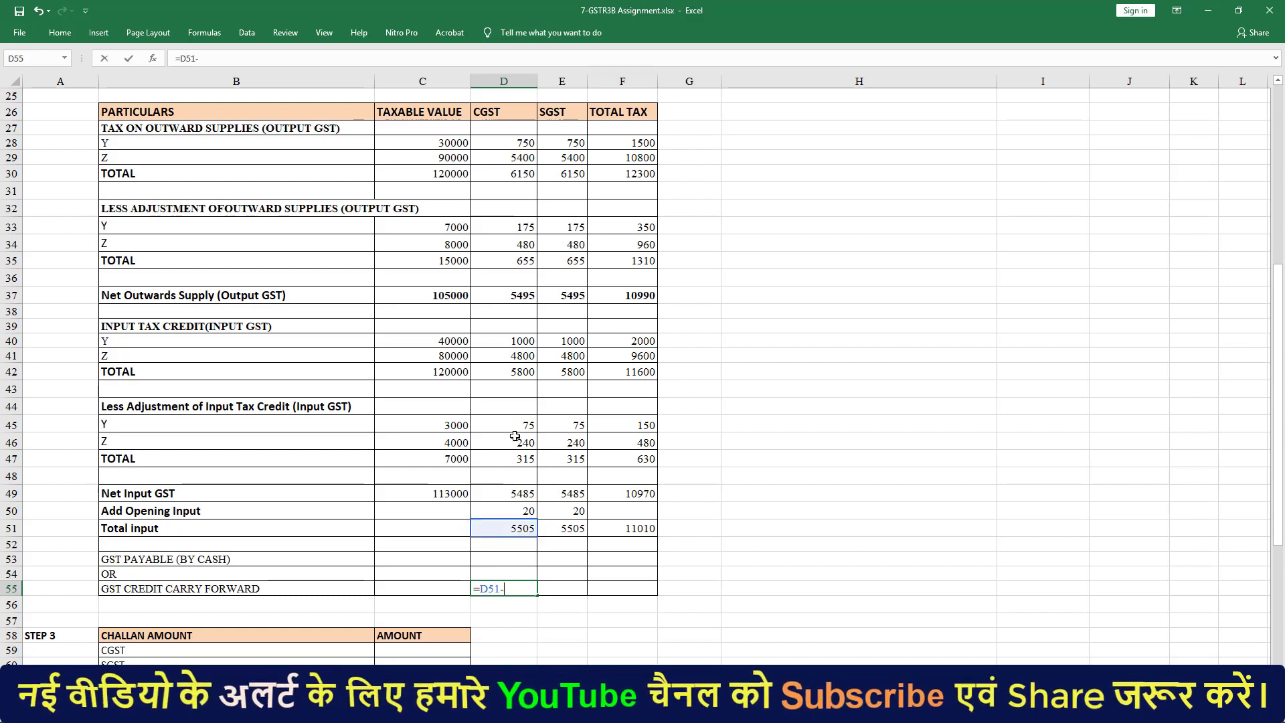
text(-)
click(516, 295)
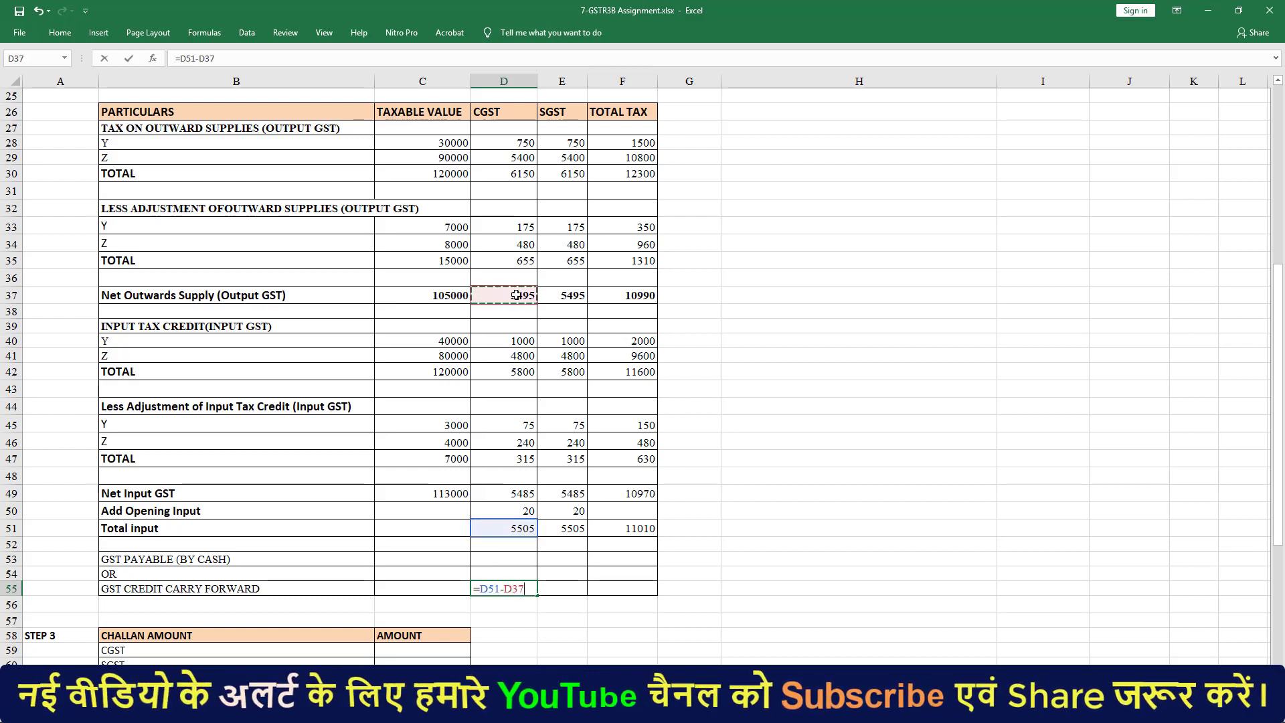
key(Return)
Step: Copy the GST CREDIT CARRY FORWARD formula from D55 across to the SGST and Total Tax columns
click(529, 589)
drag(536, 595, 644, 587)
click(644, 587)
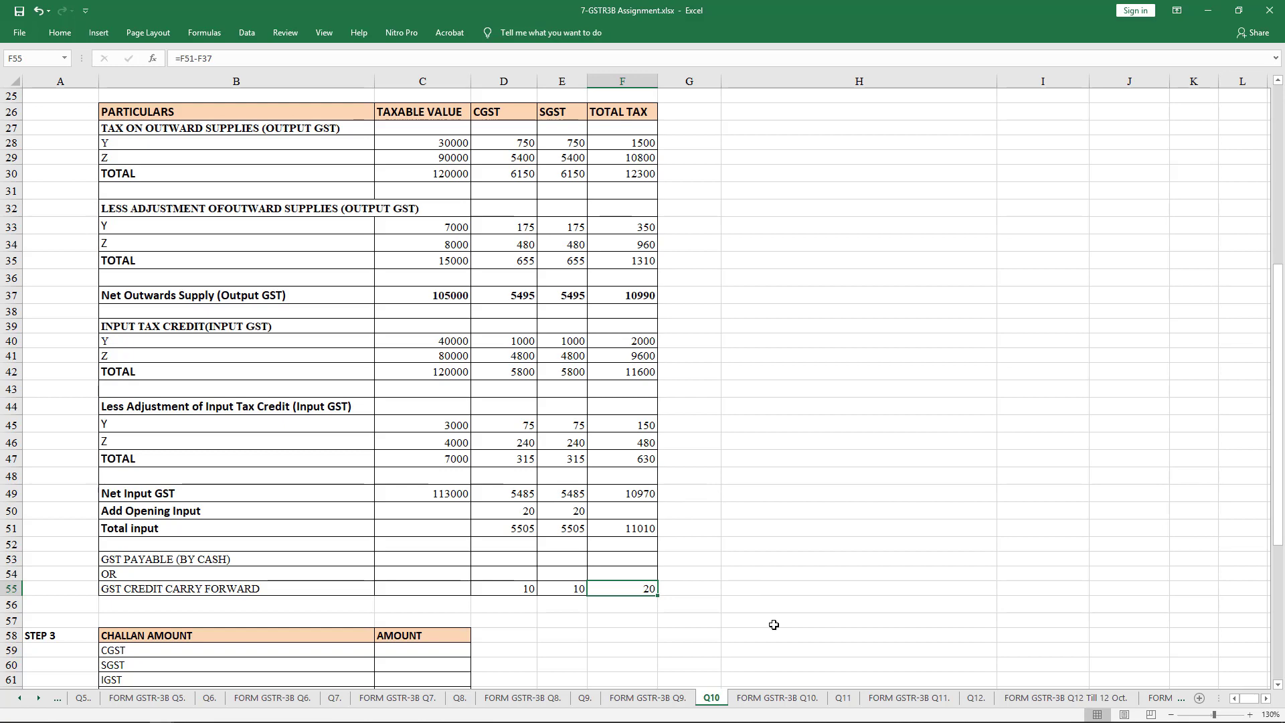
Step: Transfer the net outward taxable value of 105000 to row (a) Outward taxable supplies of table 3.1 in FORM GSTR-3B Q10
scroll(774, 624, up, 2)
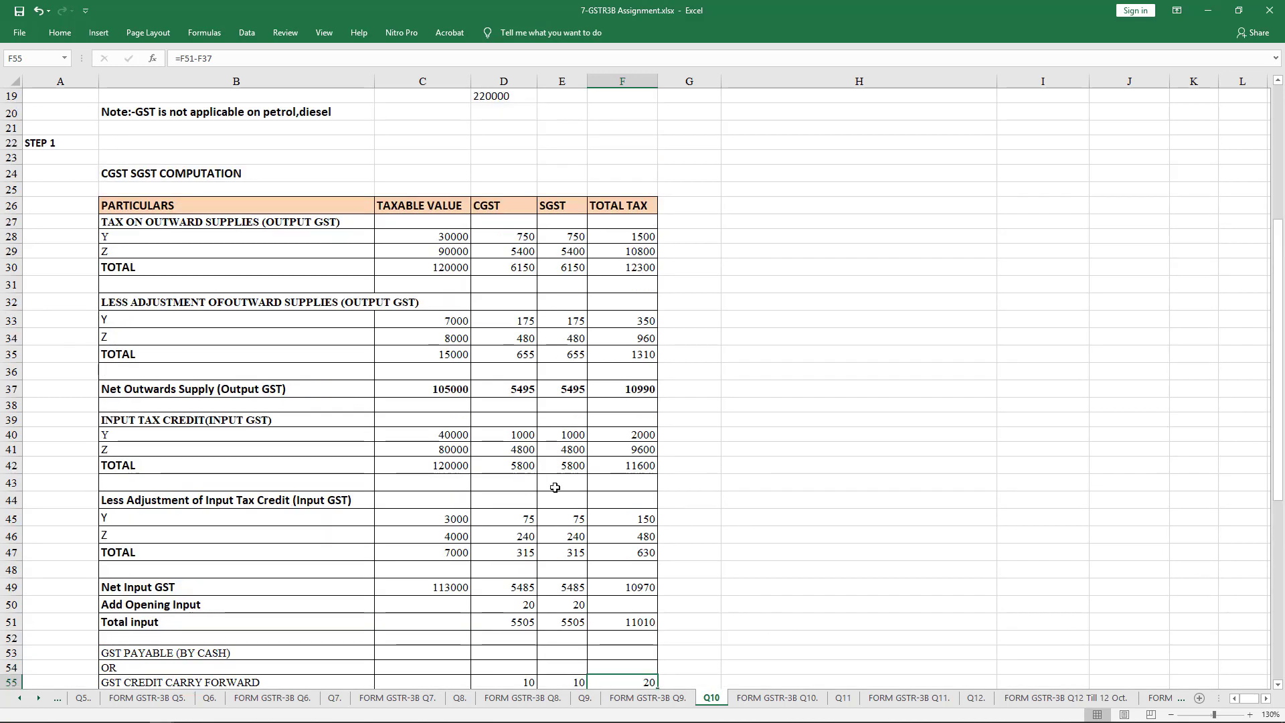
click(447, 394)
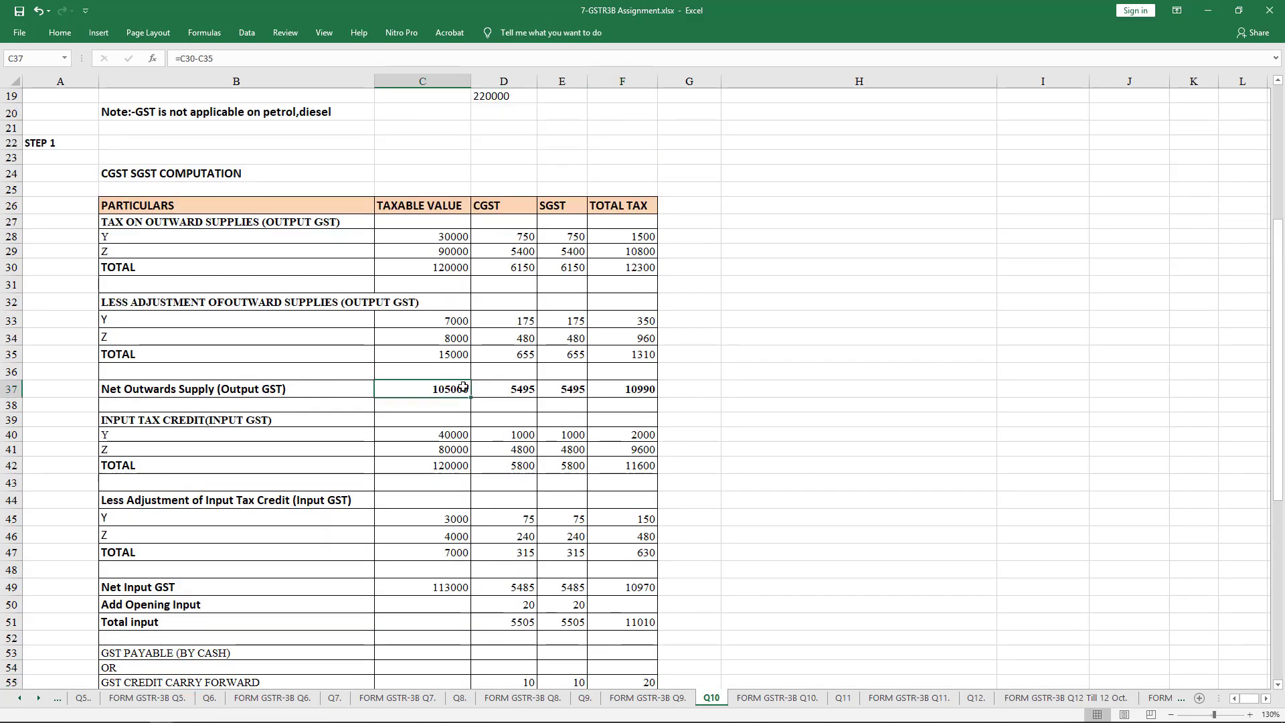
drag(444, 386, 636, 389)
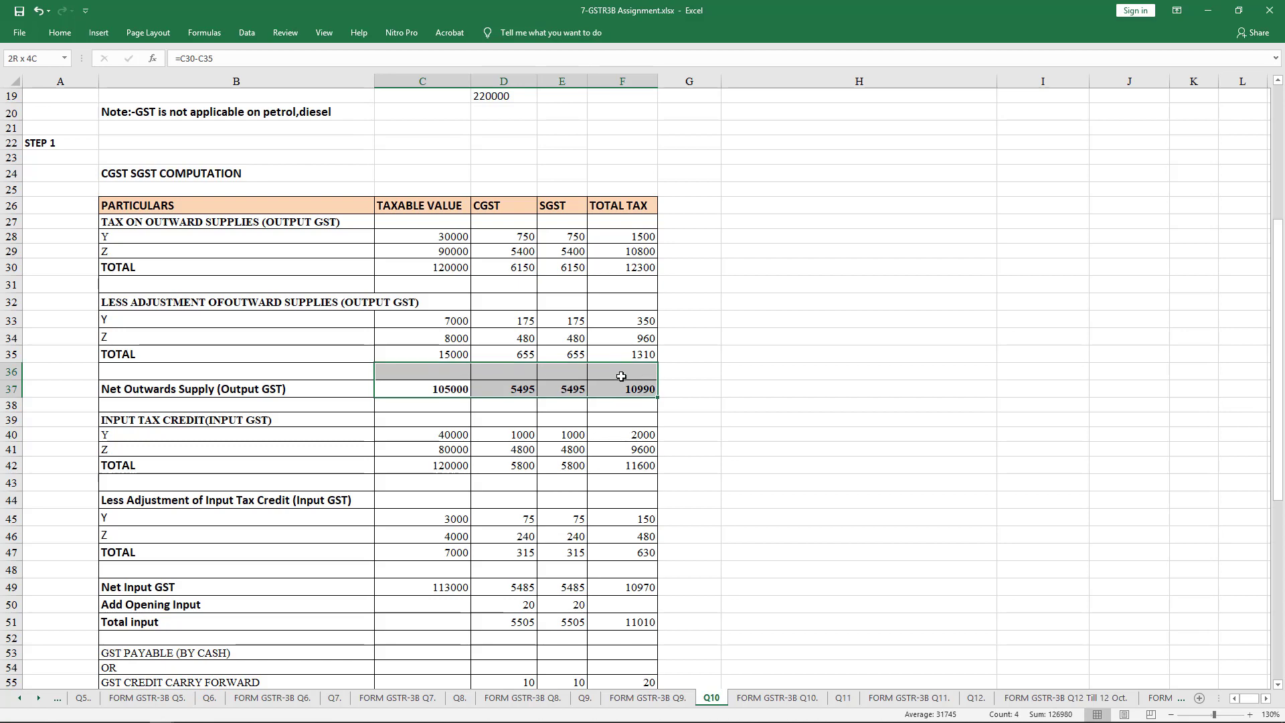
click(511, 390)
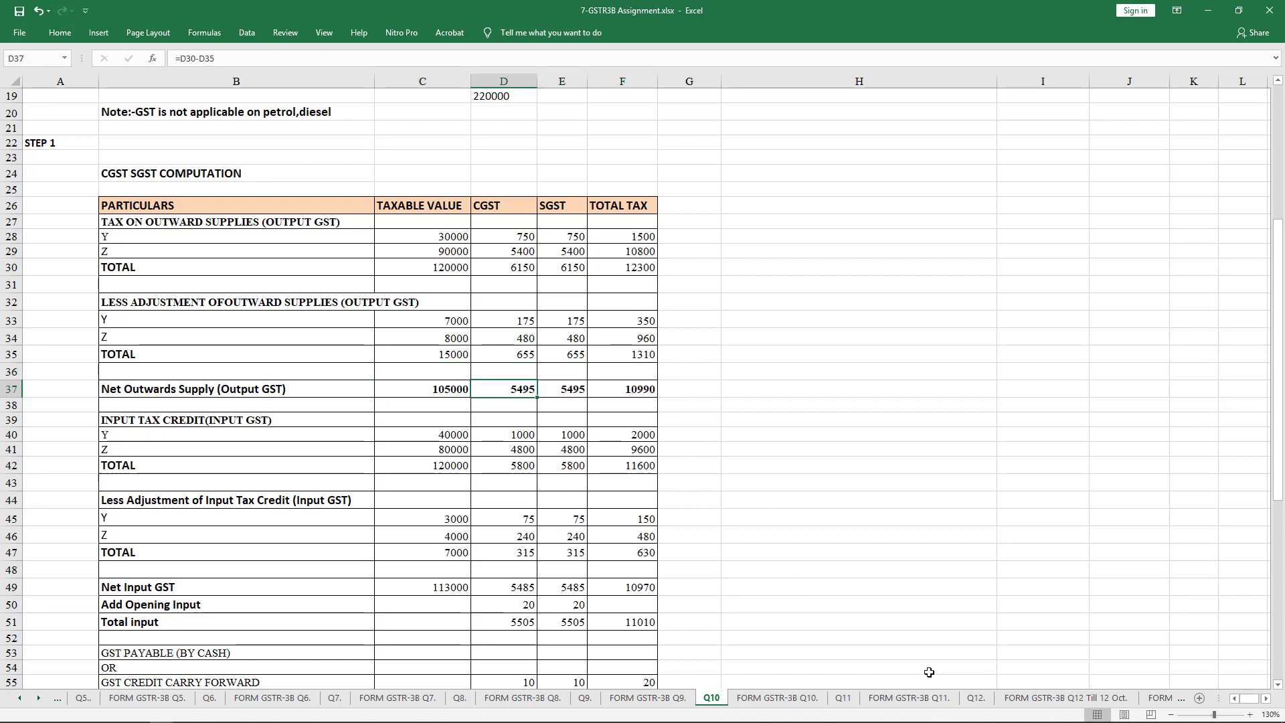
click(776, 698)
click(274, 348)
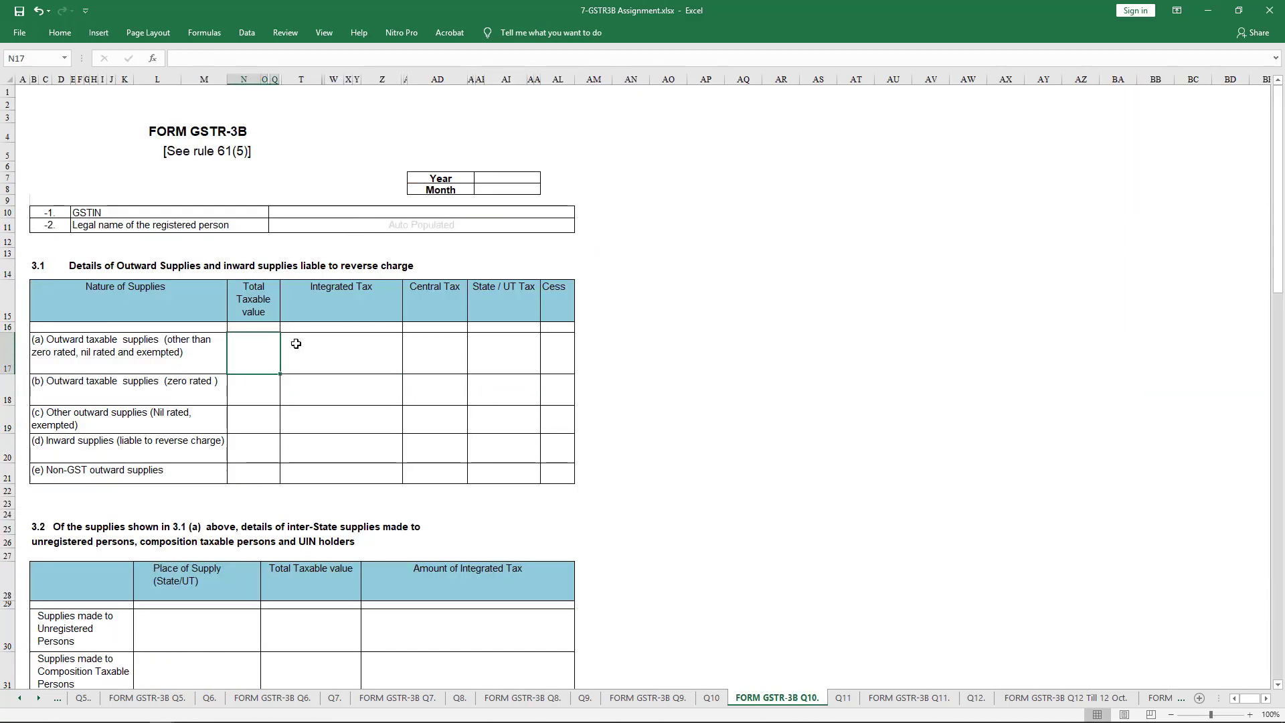
text(105000)
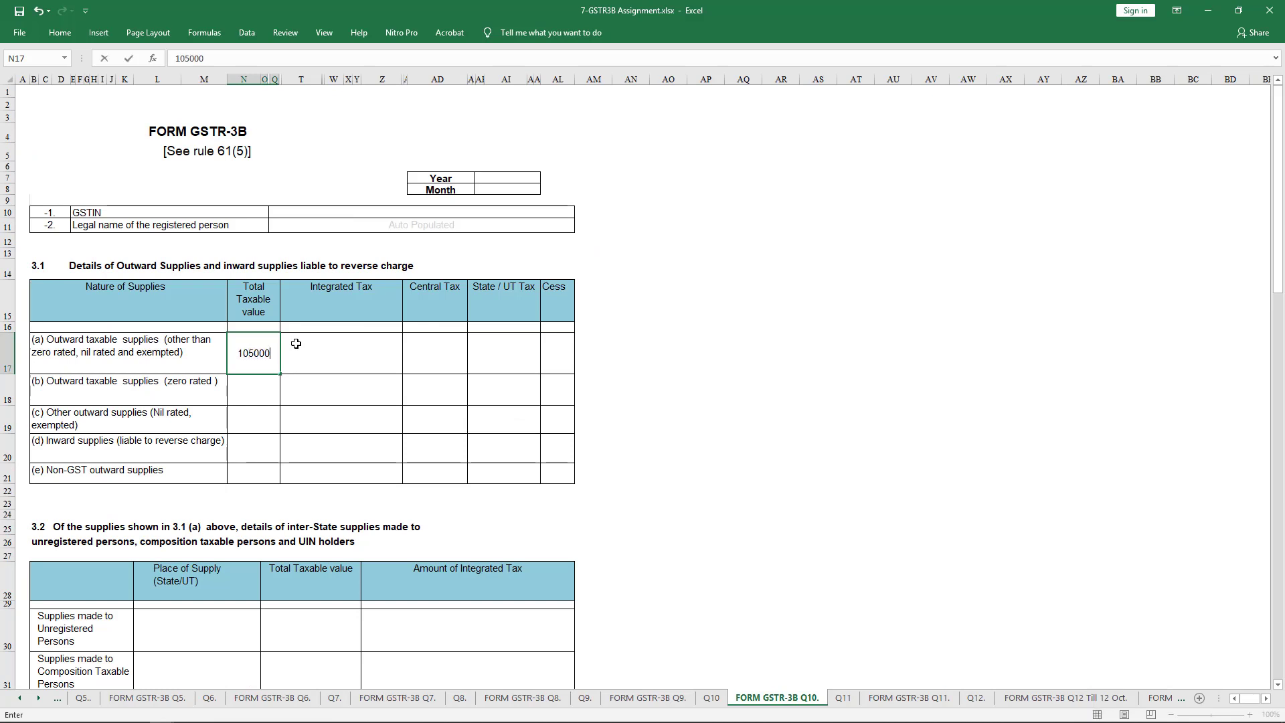
click(296, 344)
Step: Enter 5495 each as Central Tax and State / UT Tax for row (a) Outward taxable supplies in table 3.1
key(Right)
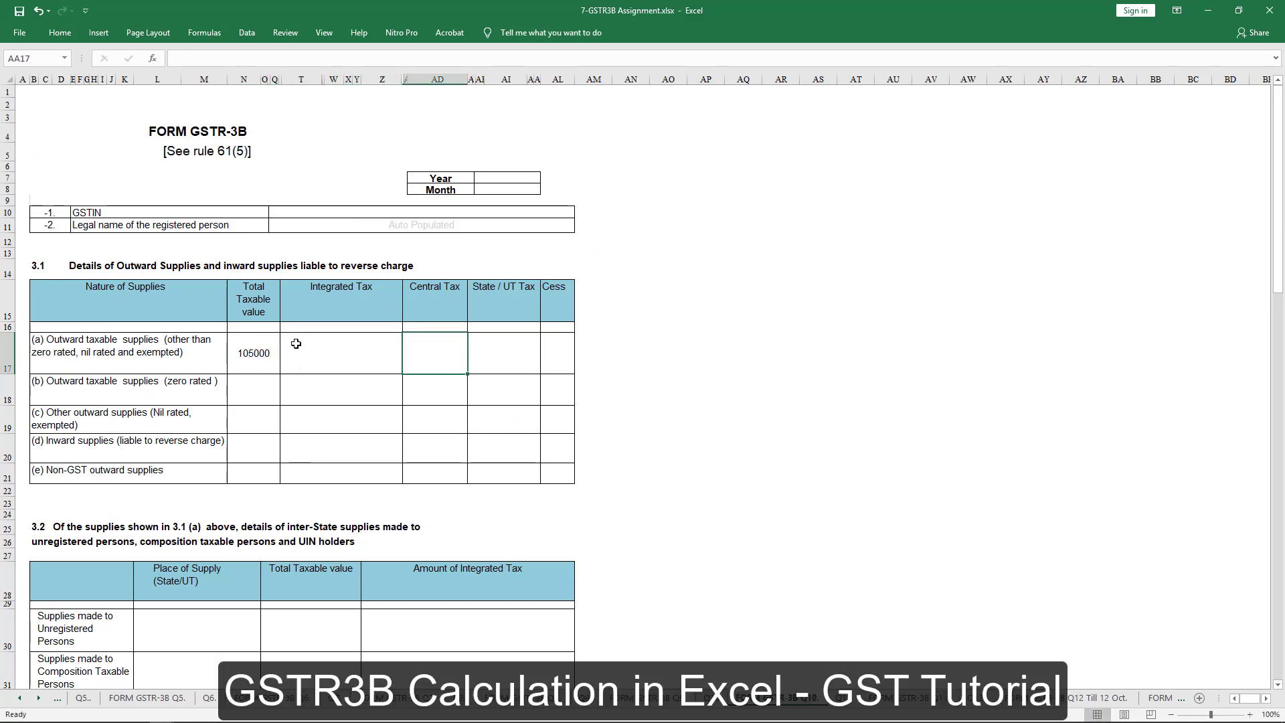
text(5495)
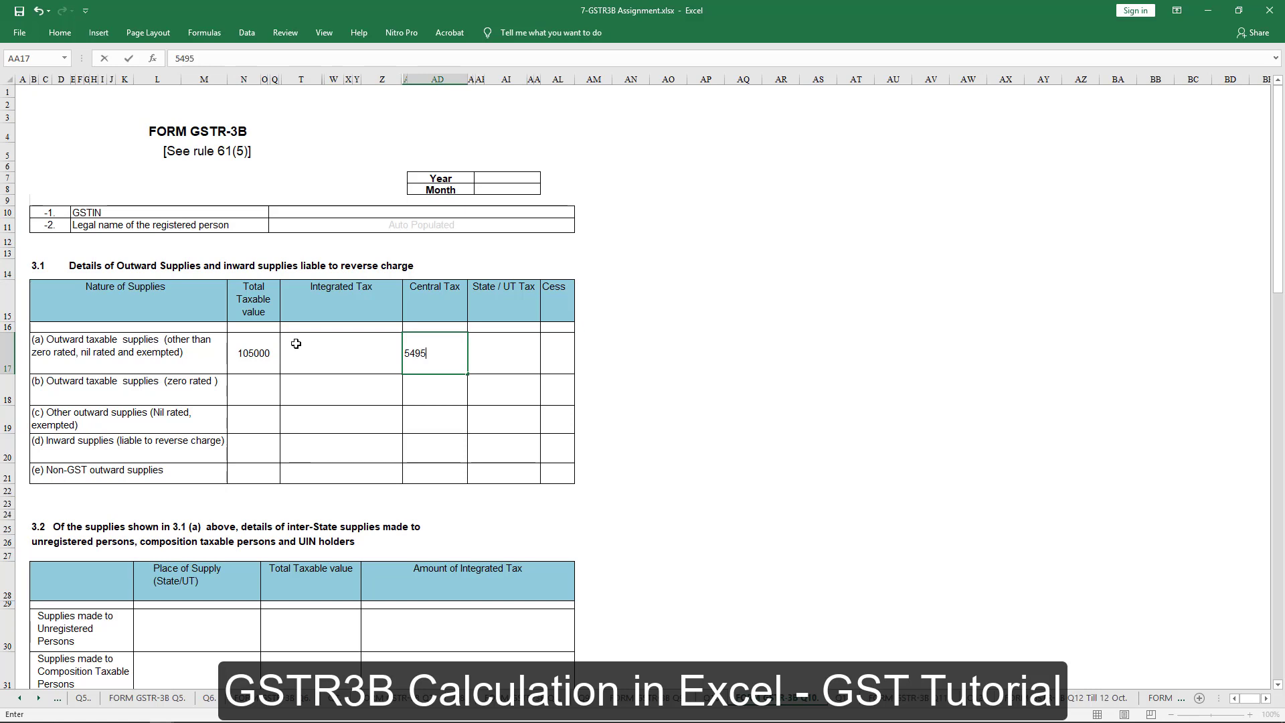
key(Tab)
text(5495)
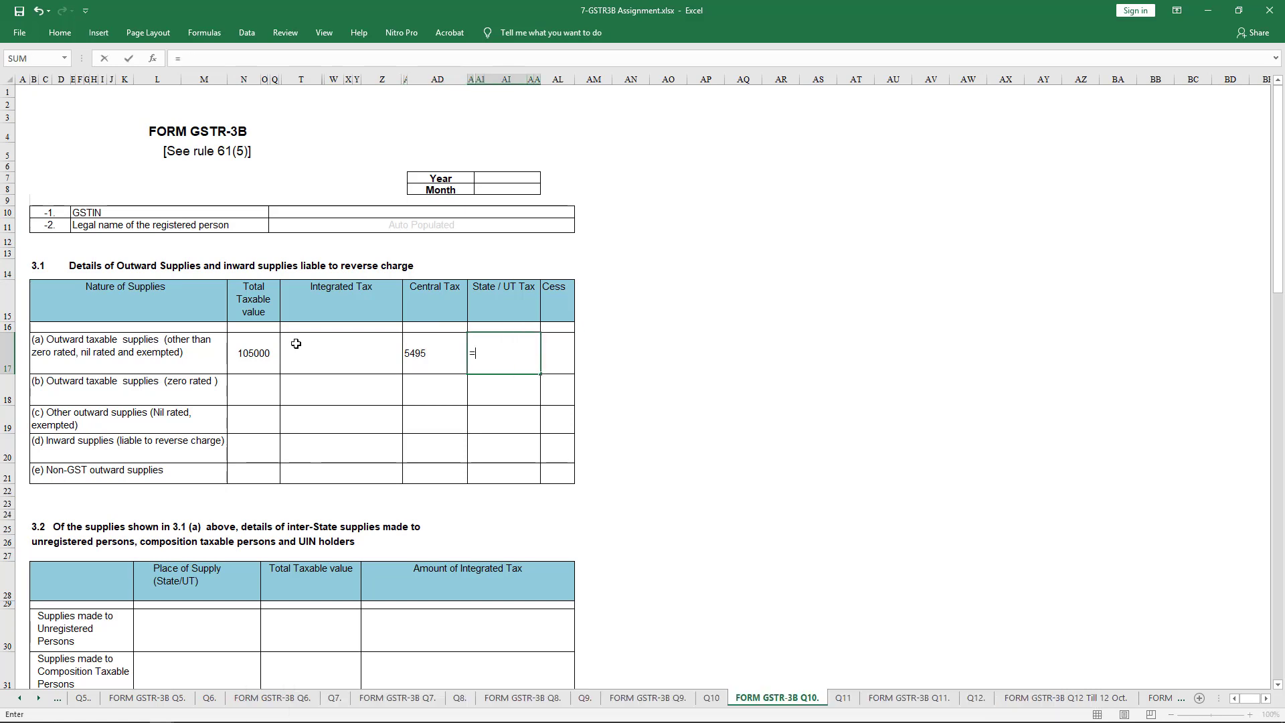
key(Return)
key(Left)
key(Left)
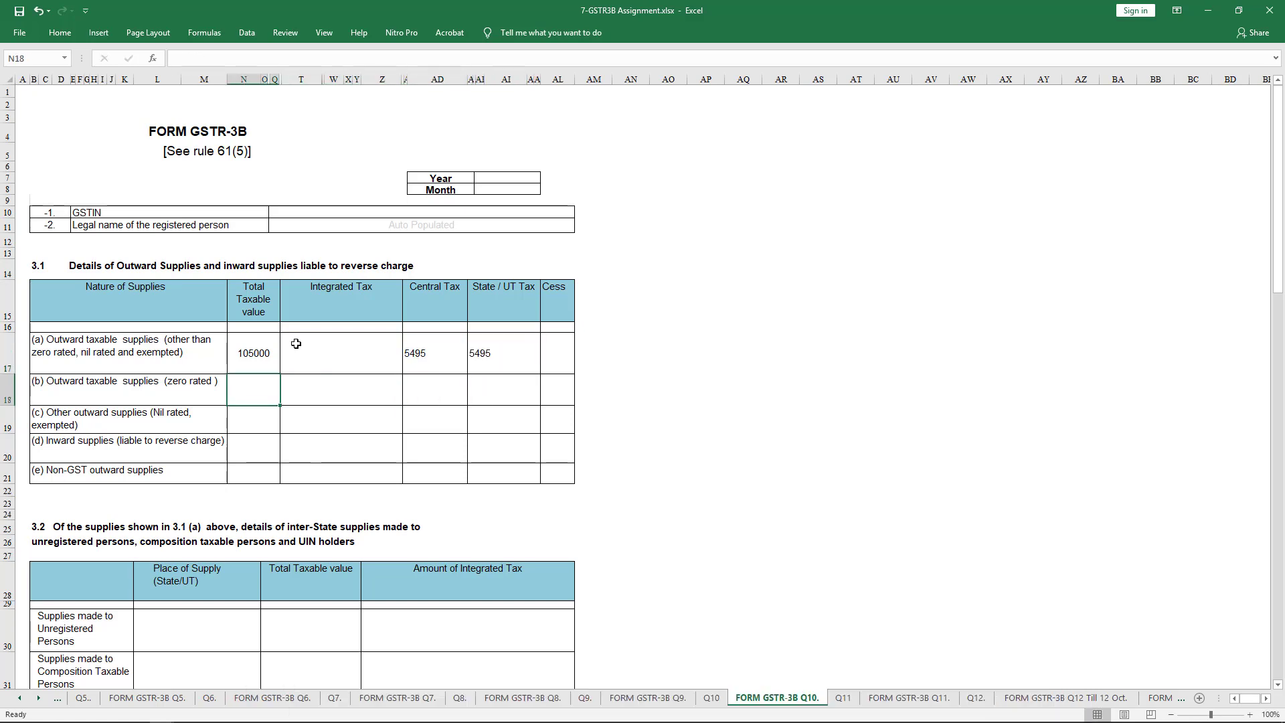
Step: Using item X's Local Sales and Local Sales Return amounts in Q10, enter 14000 for row (c) Other outward supplies in FORM GSTR-3B Q10
key(ctrl+Page_Up)
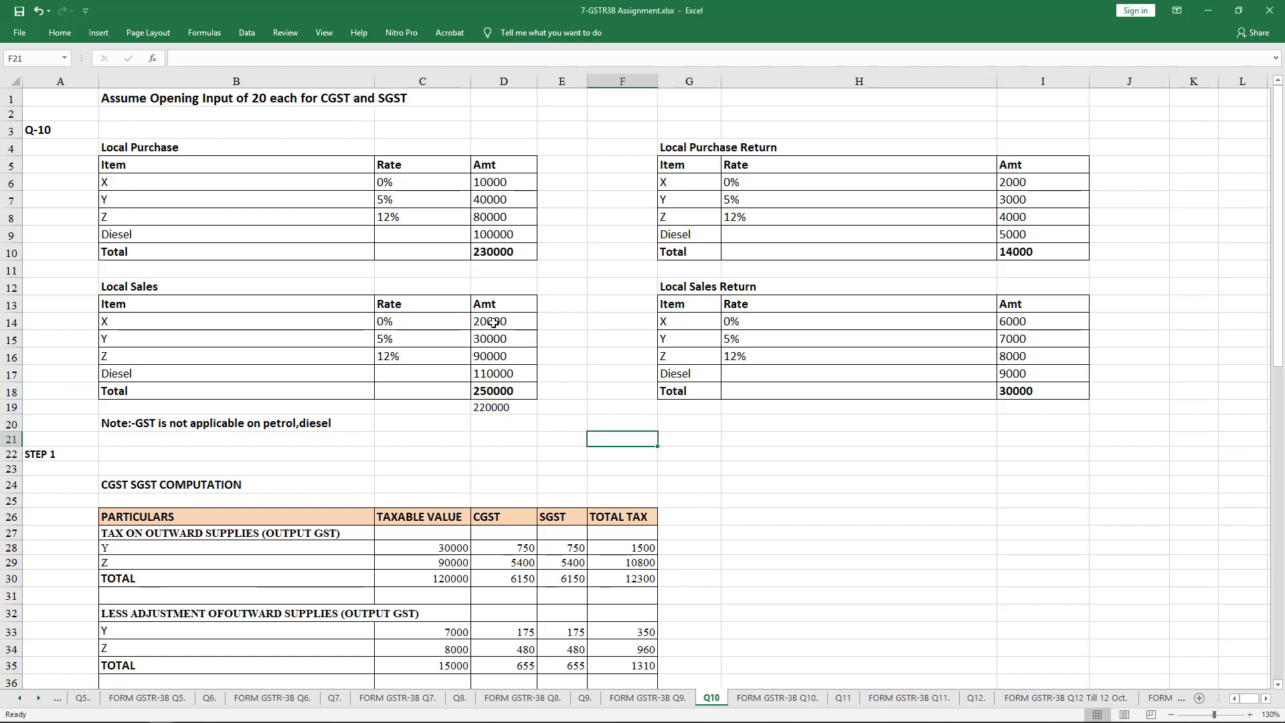
click(494, 323)
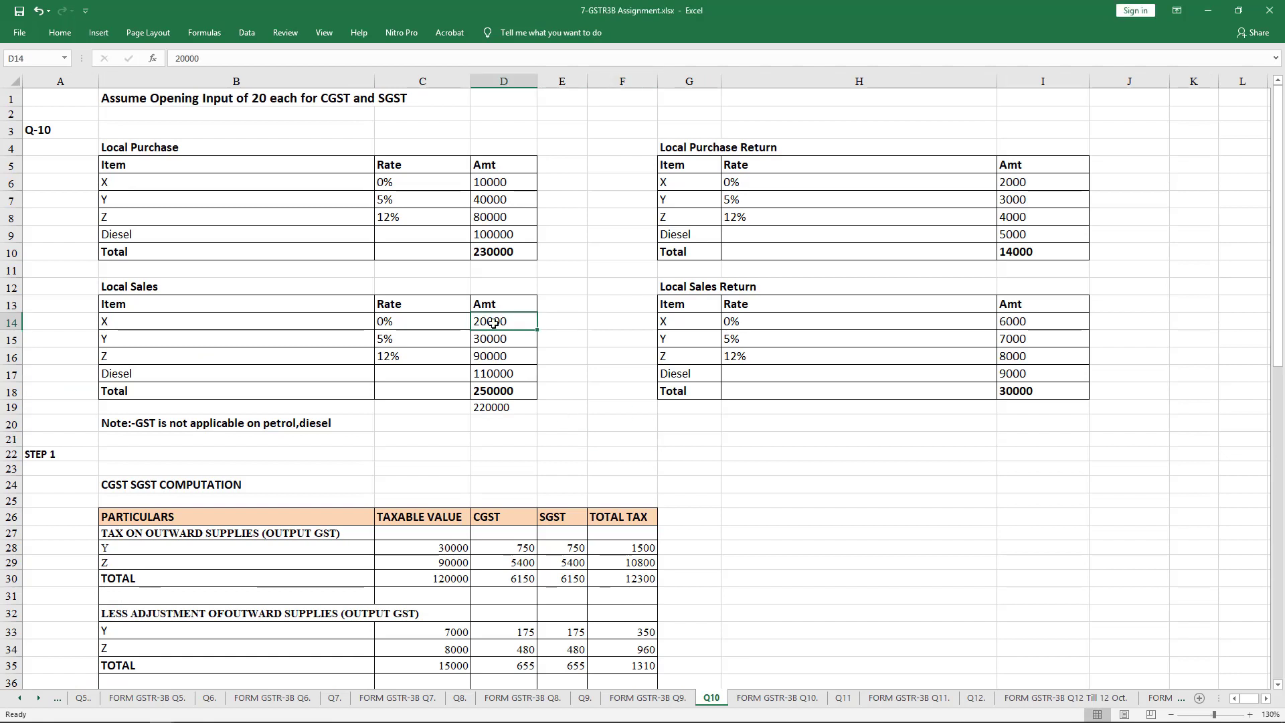
click(1034, 324)
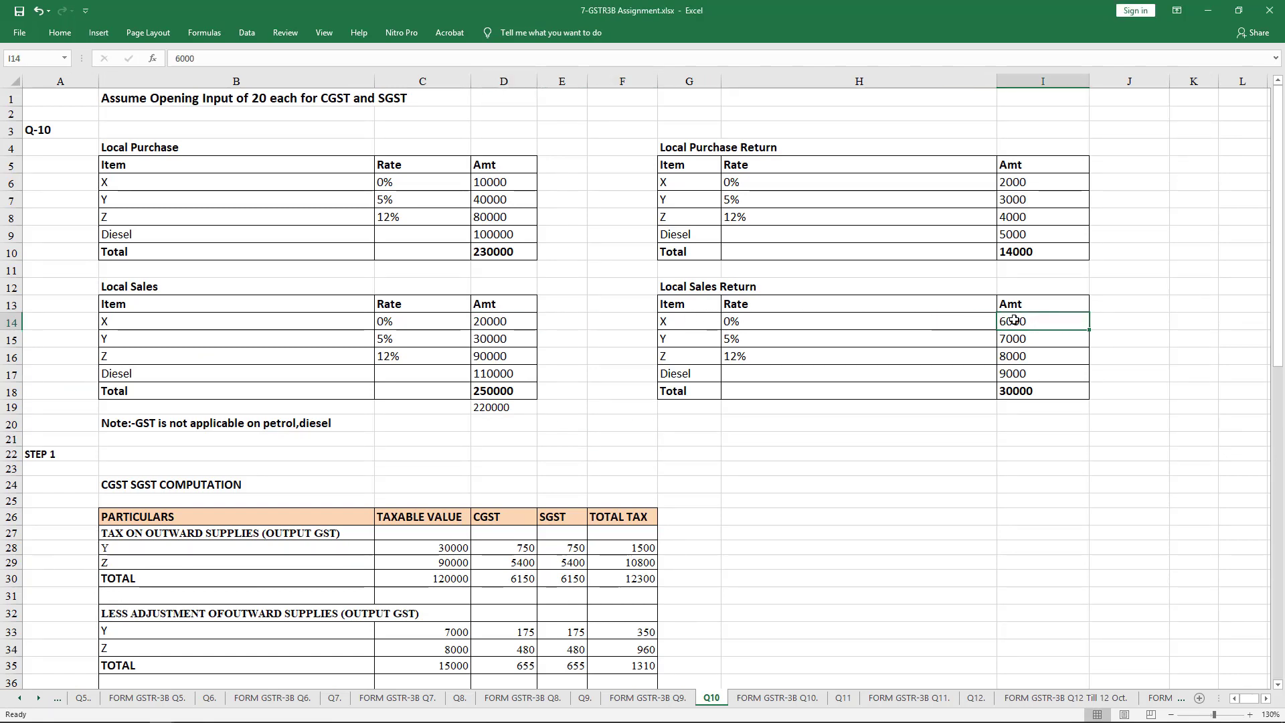
click(777, 698)
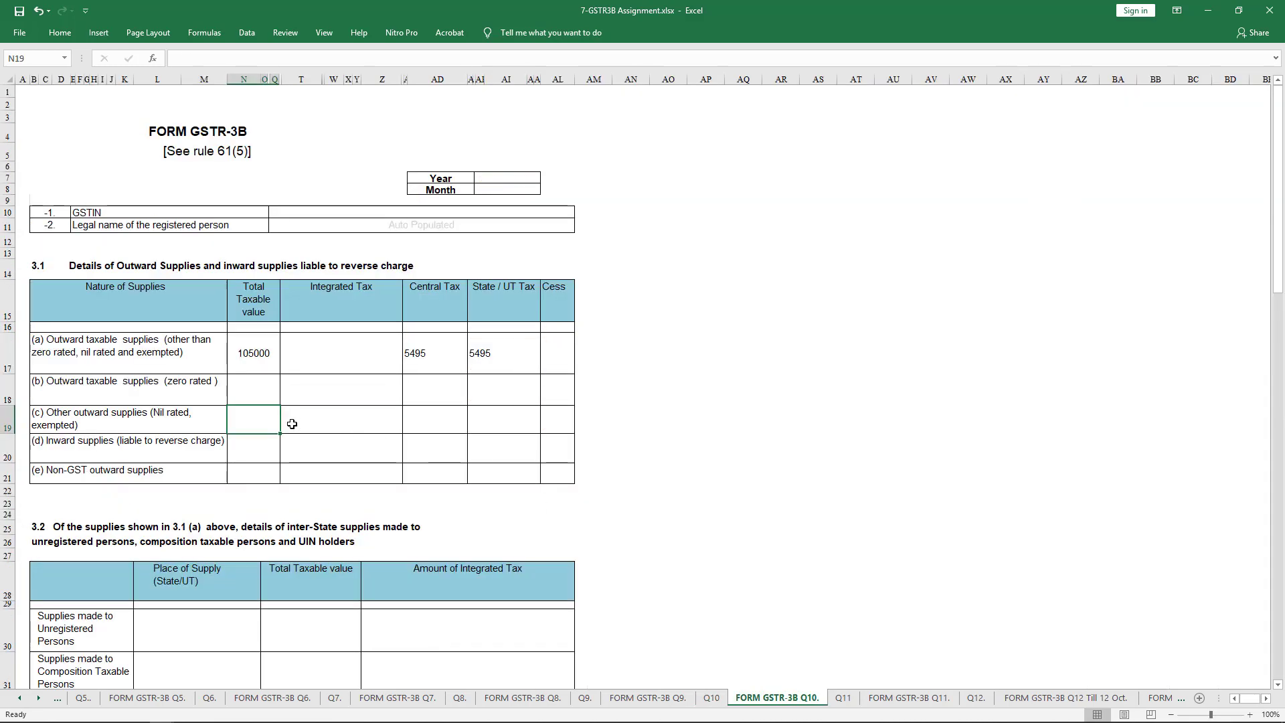
text(14000)
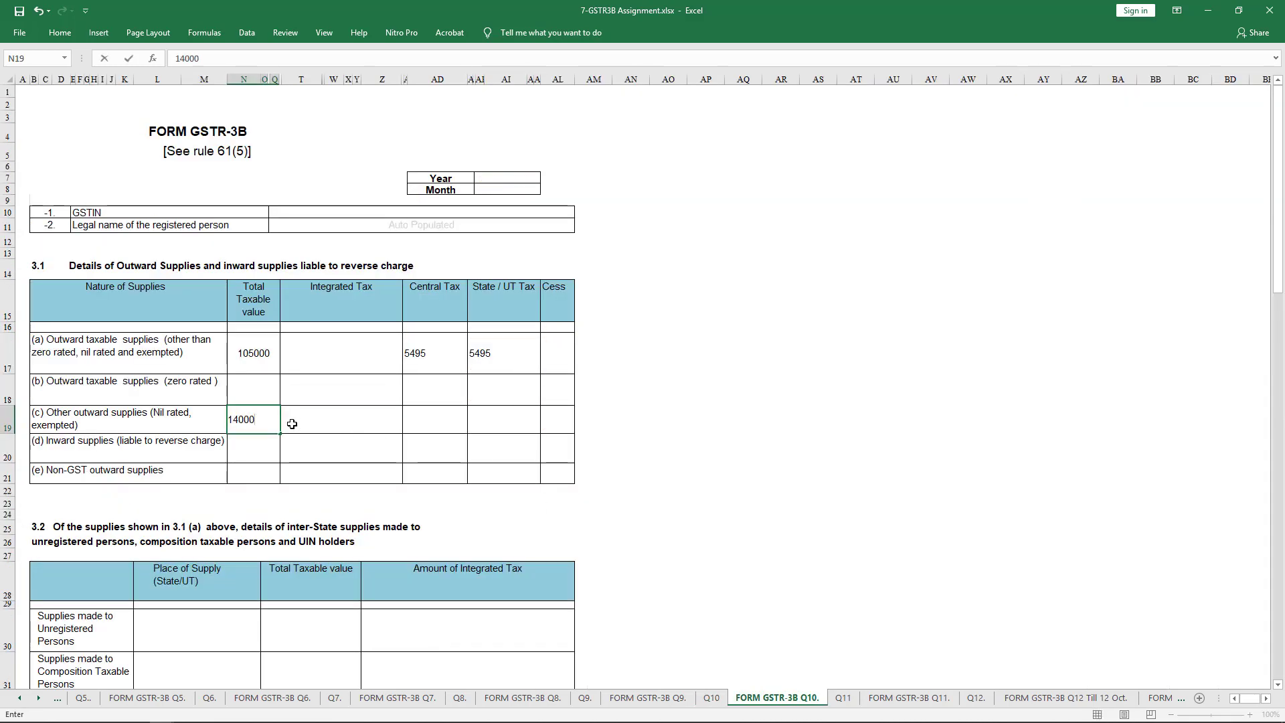
key(Return)
key(Return)
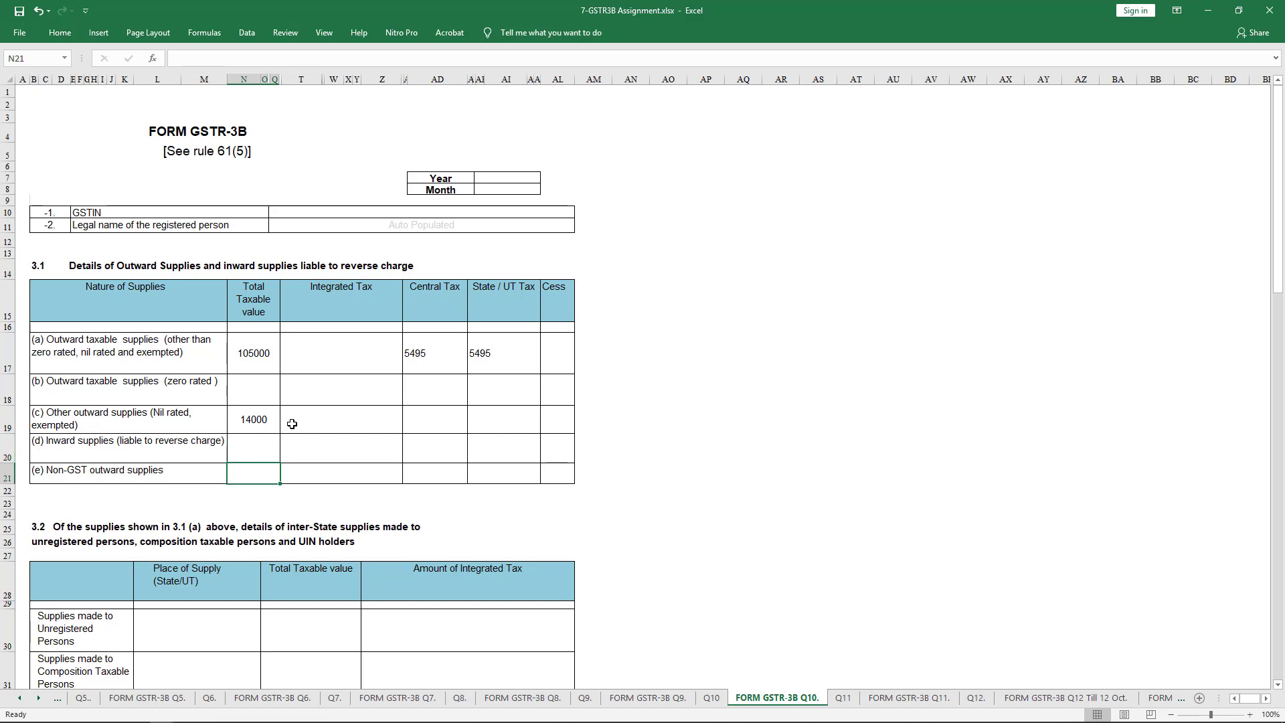
Step: Using Diesel's Local Sales and Local Sales Return amounts in Q10, enter 101000 for row (e) Non-GST outward supplies in FORM GSTR-3B Q10
click(715, 698)
click(508, 372)
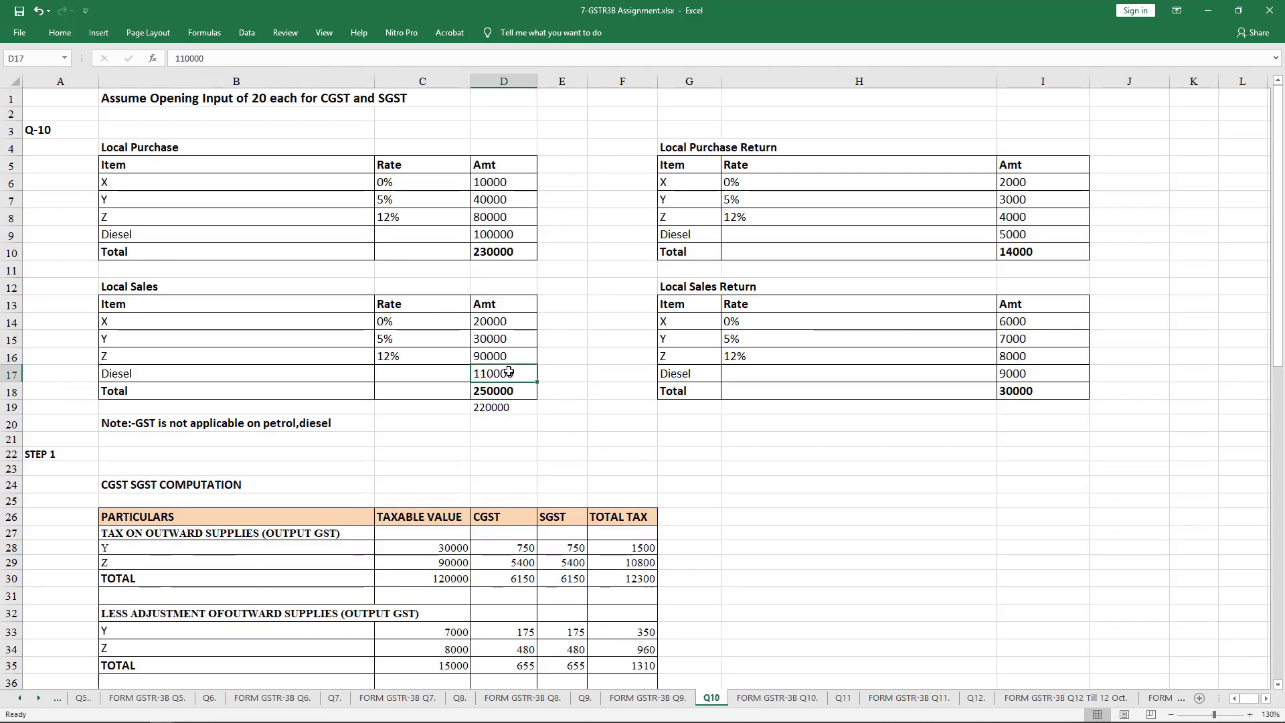
click(1073, 374)
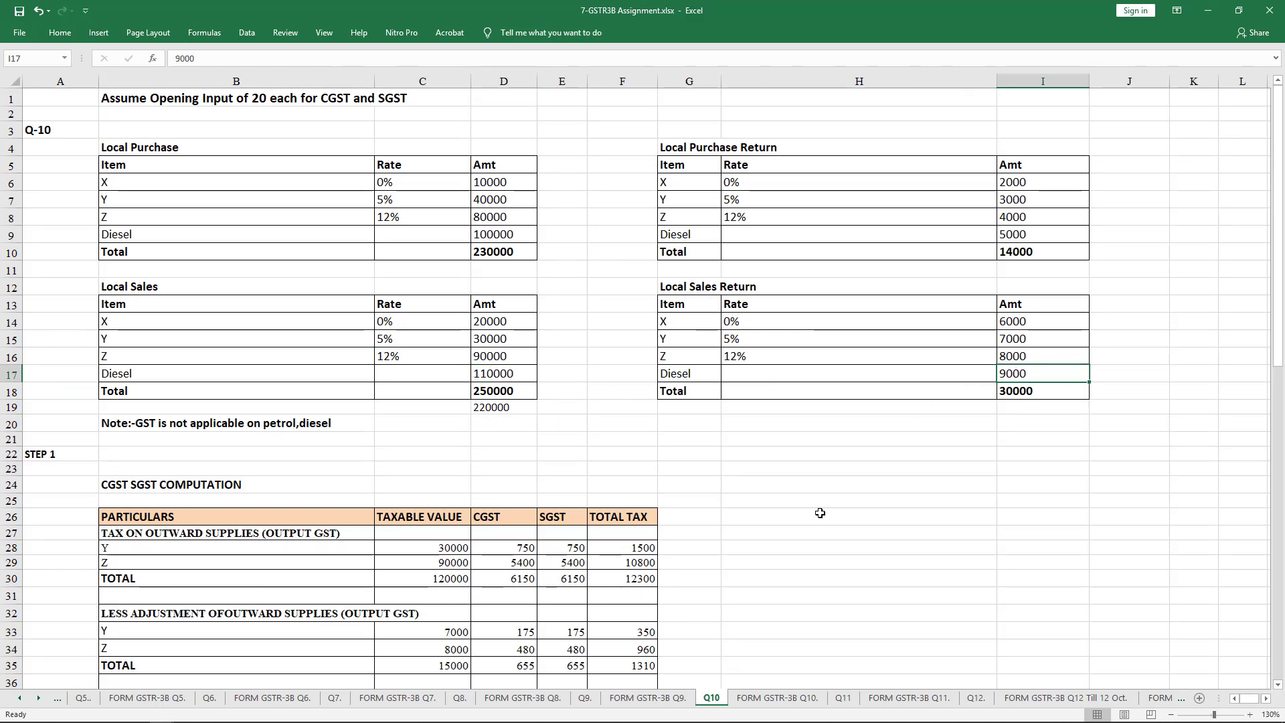
click(756, 698)
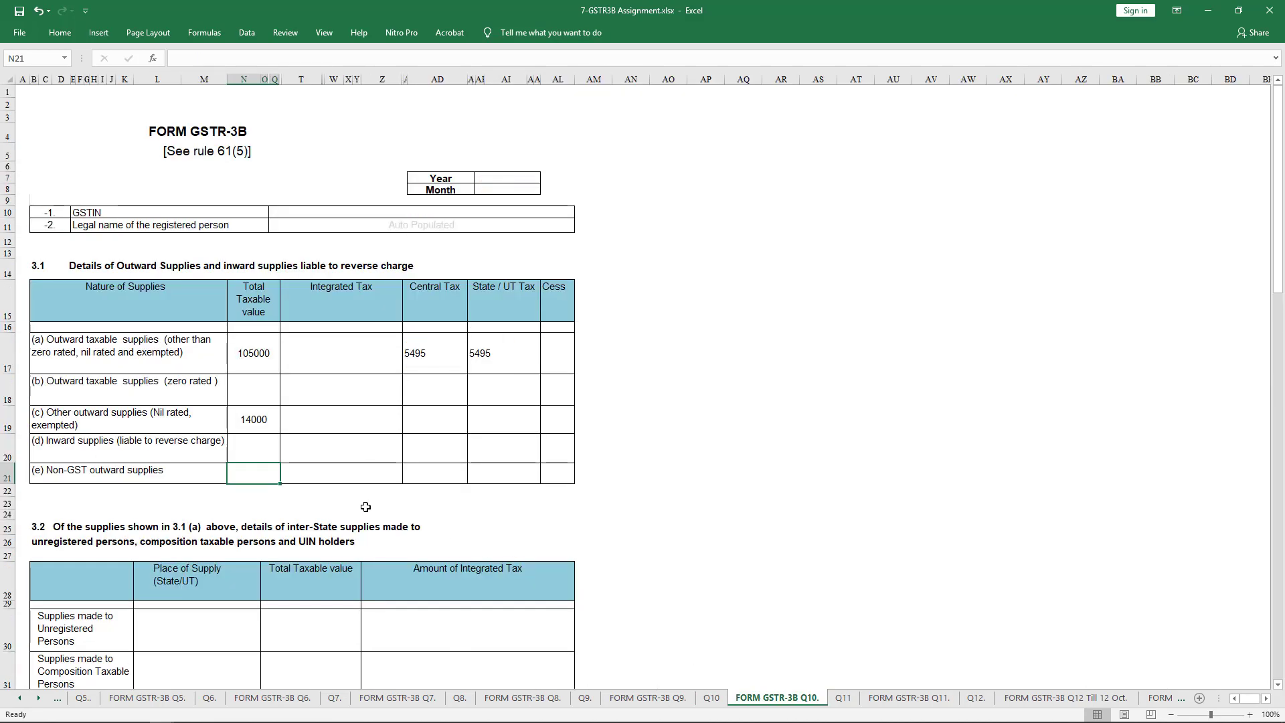
text(101000)
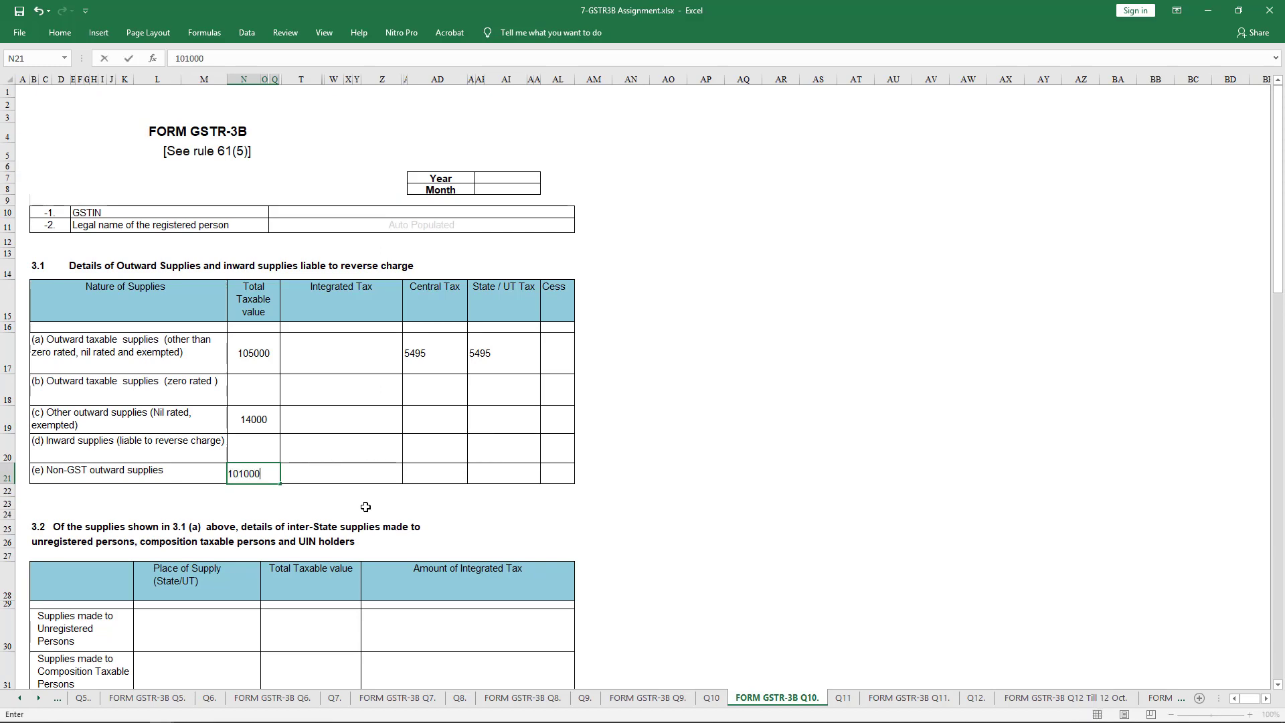
key(Return)
Step: Enter 5485 as Central Tax for (5) All other ITC, link State / UT Tax to it, and check against Net Input GST in Q10
scroll(322, 490, down, 5)
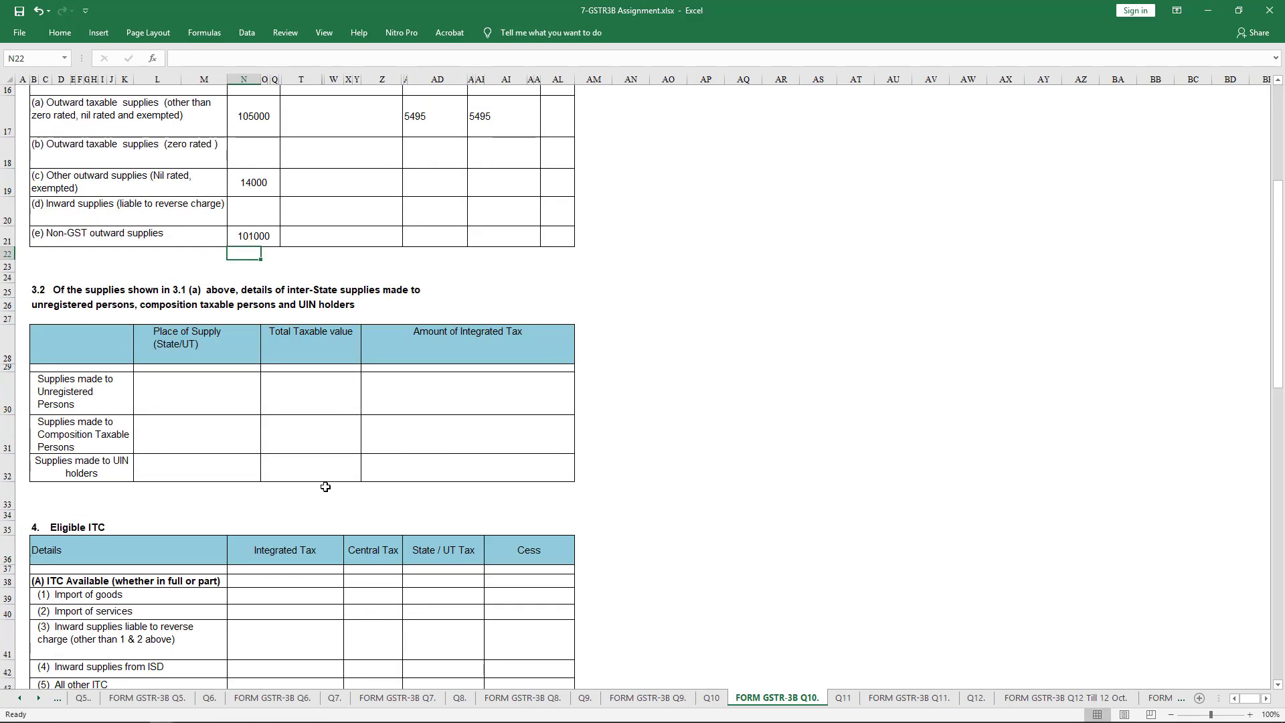
scroll(325, 487, down, 3)
click(359, 485)
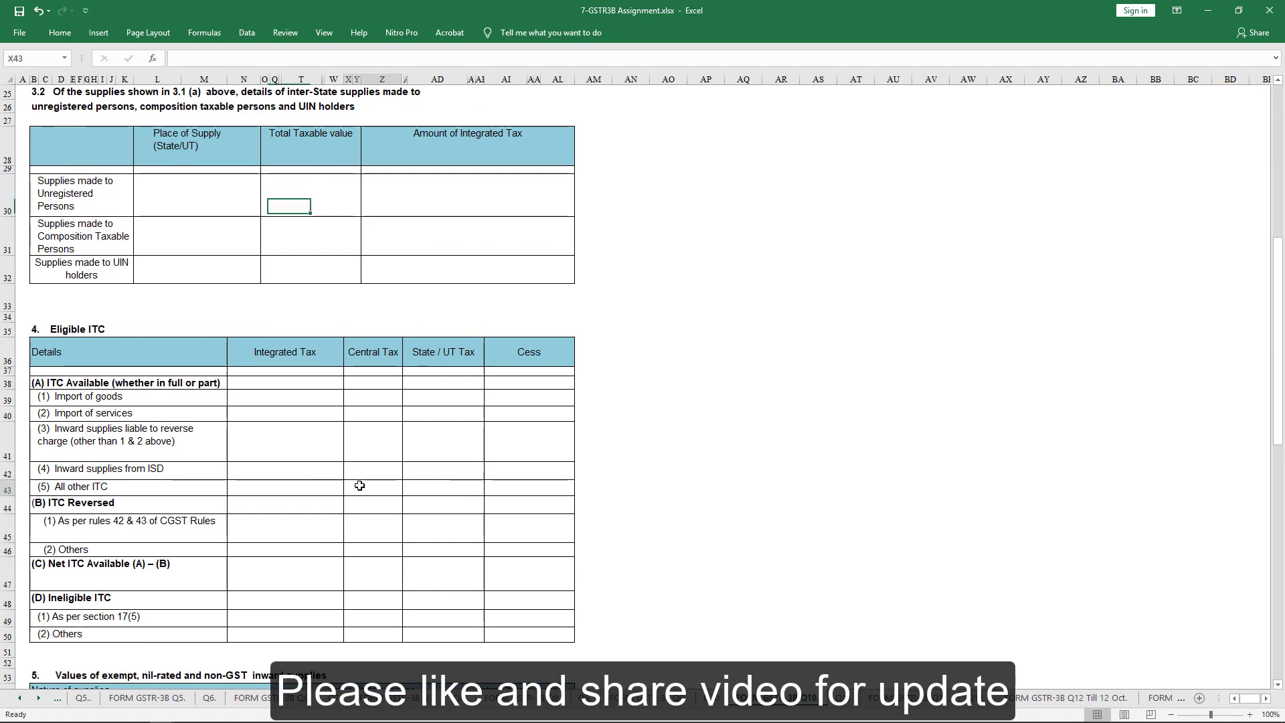
text(5485)
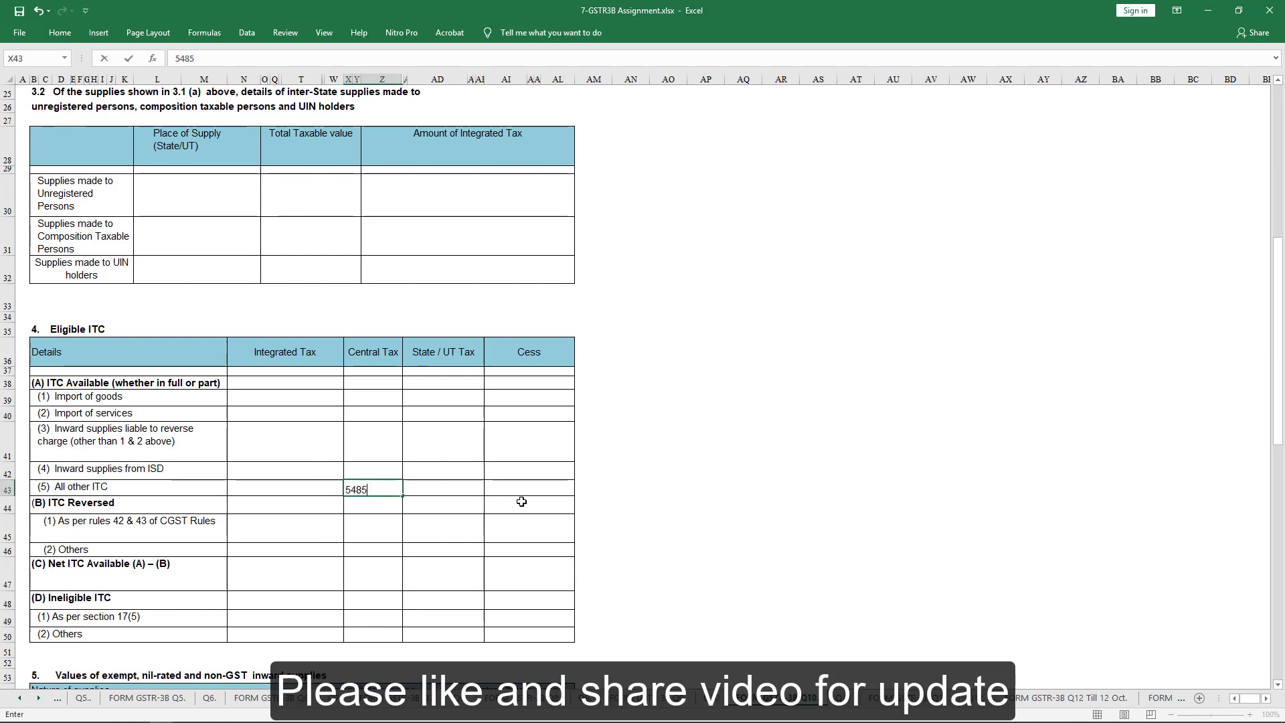
key(Tab)
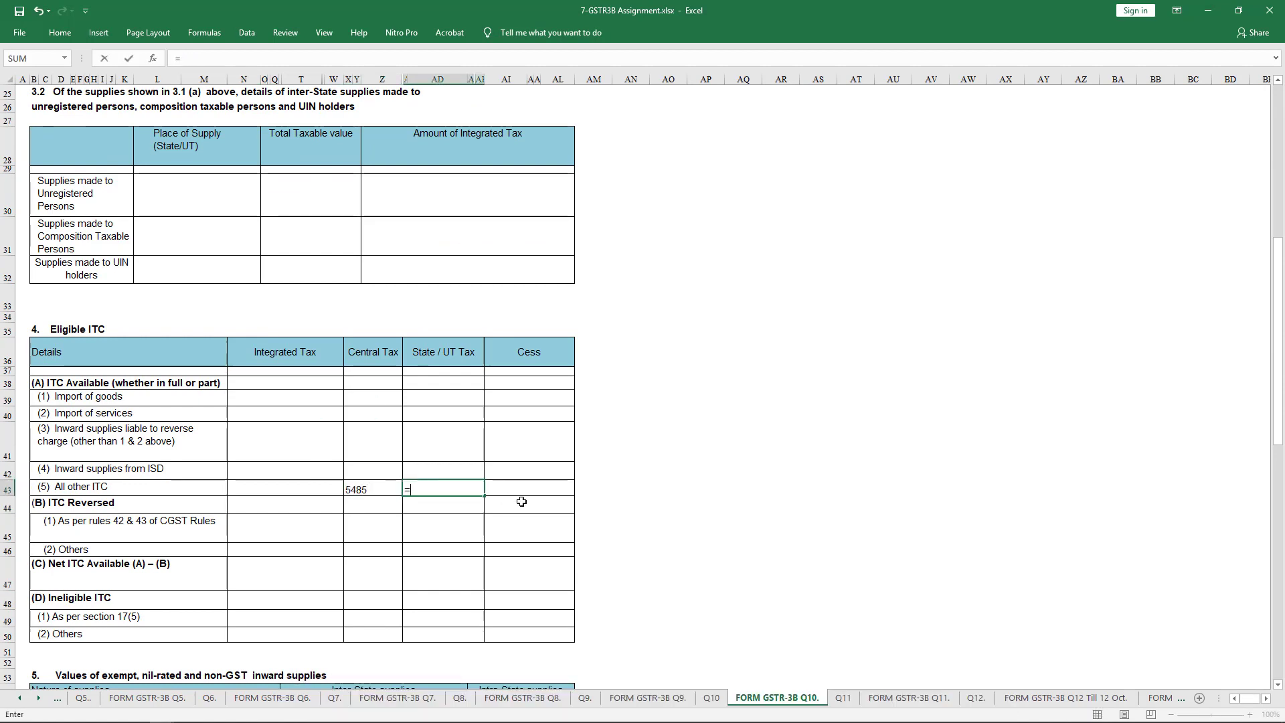
text(=)
key(Left)
key(Return)
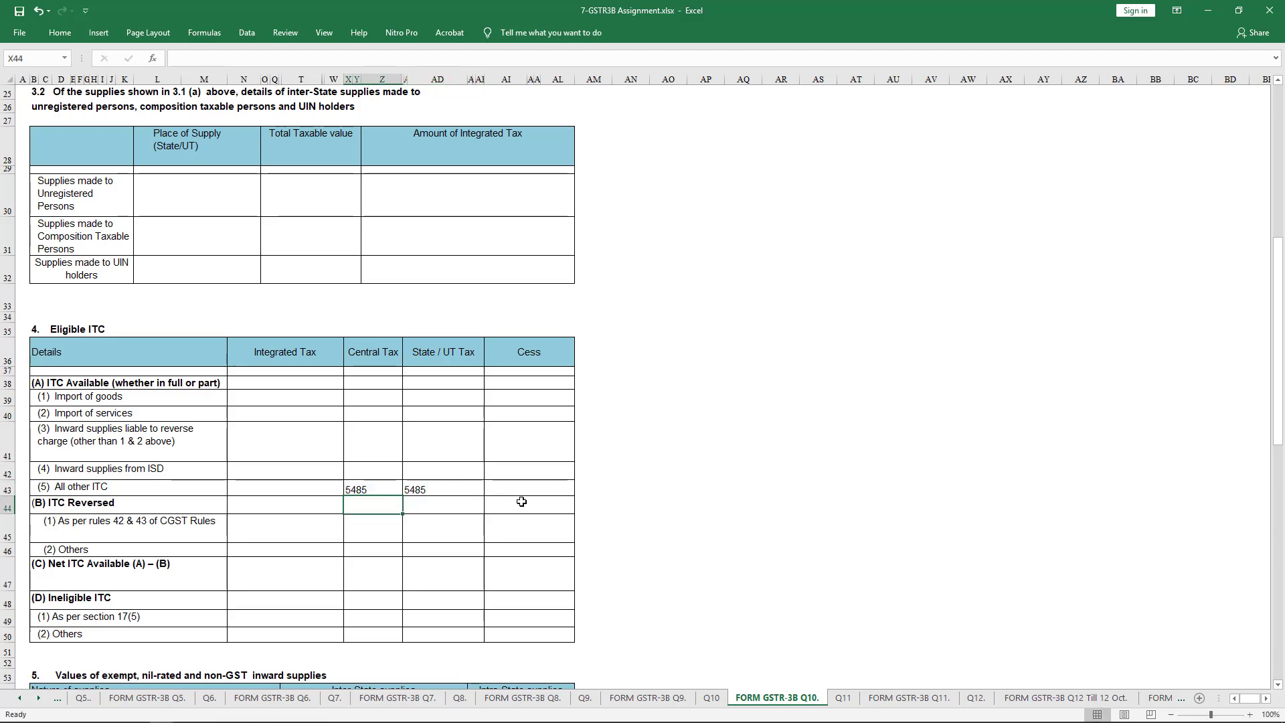
click(711, 697)
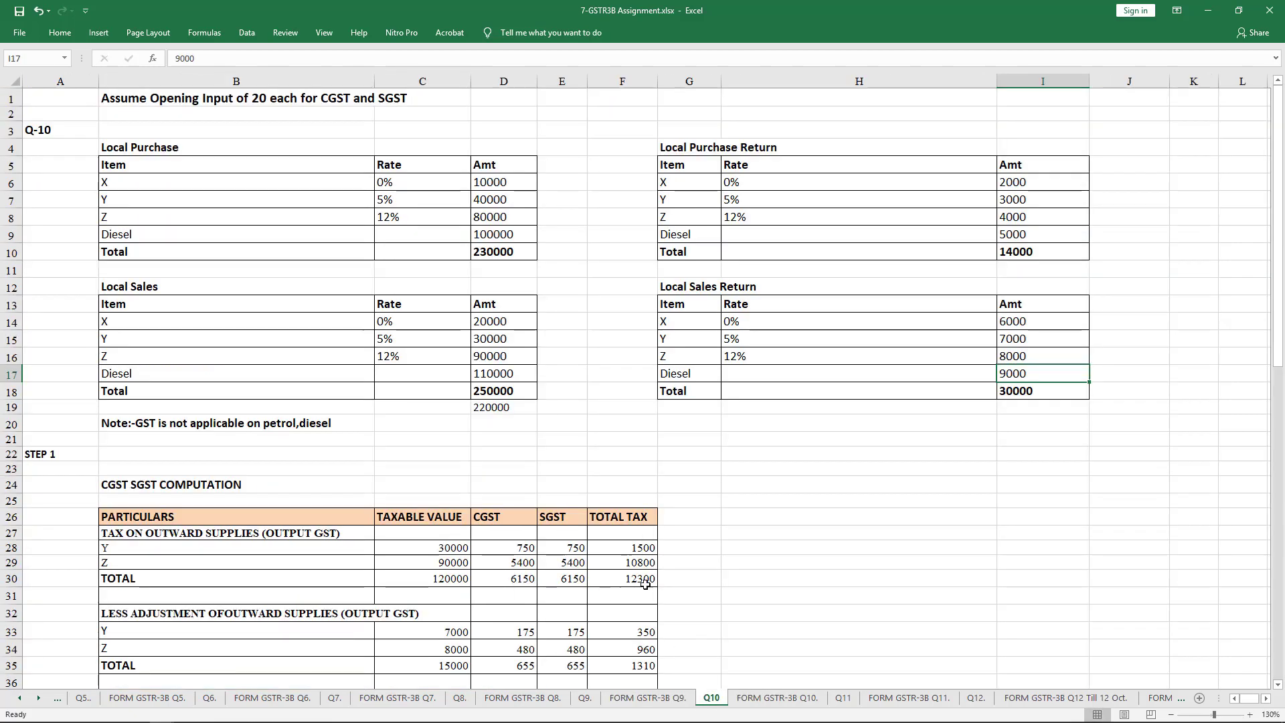
scroll(526, 427, down, 6)
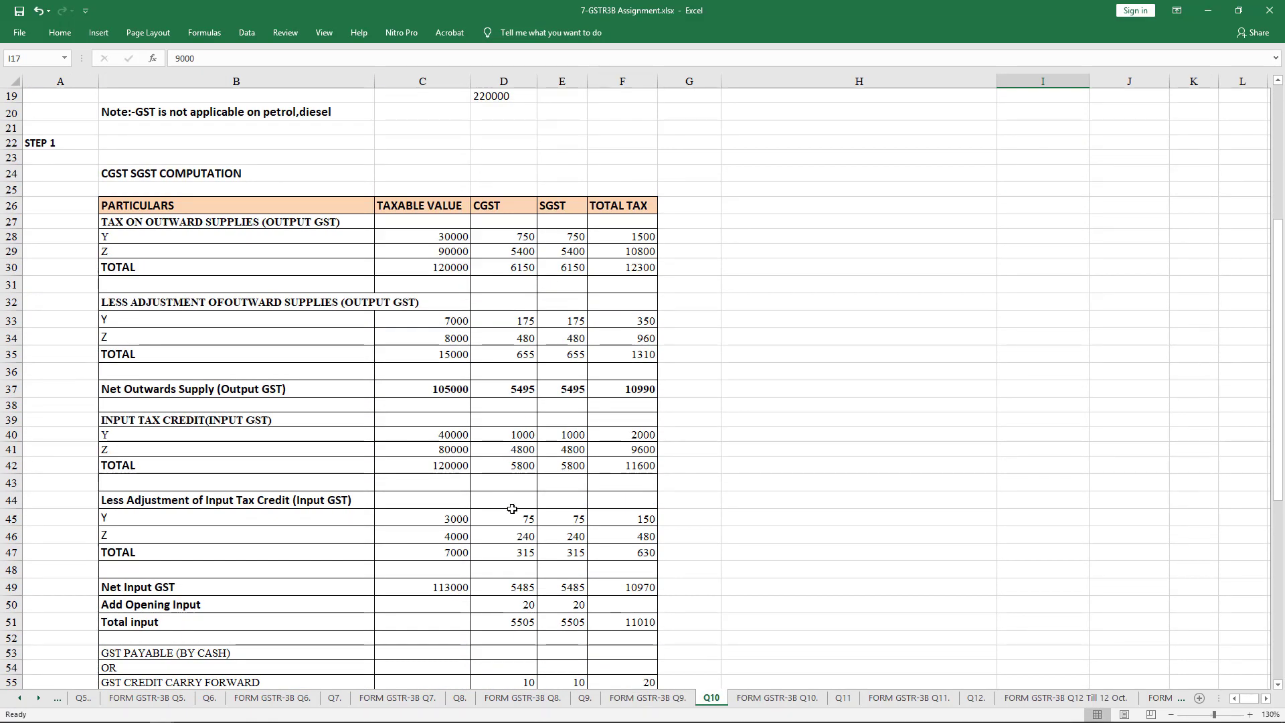
drag(528, 586, 649, 587)
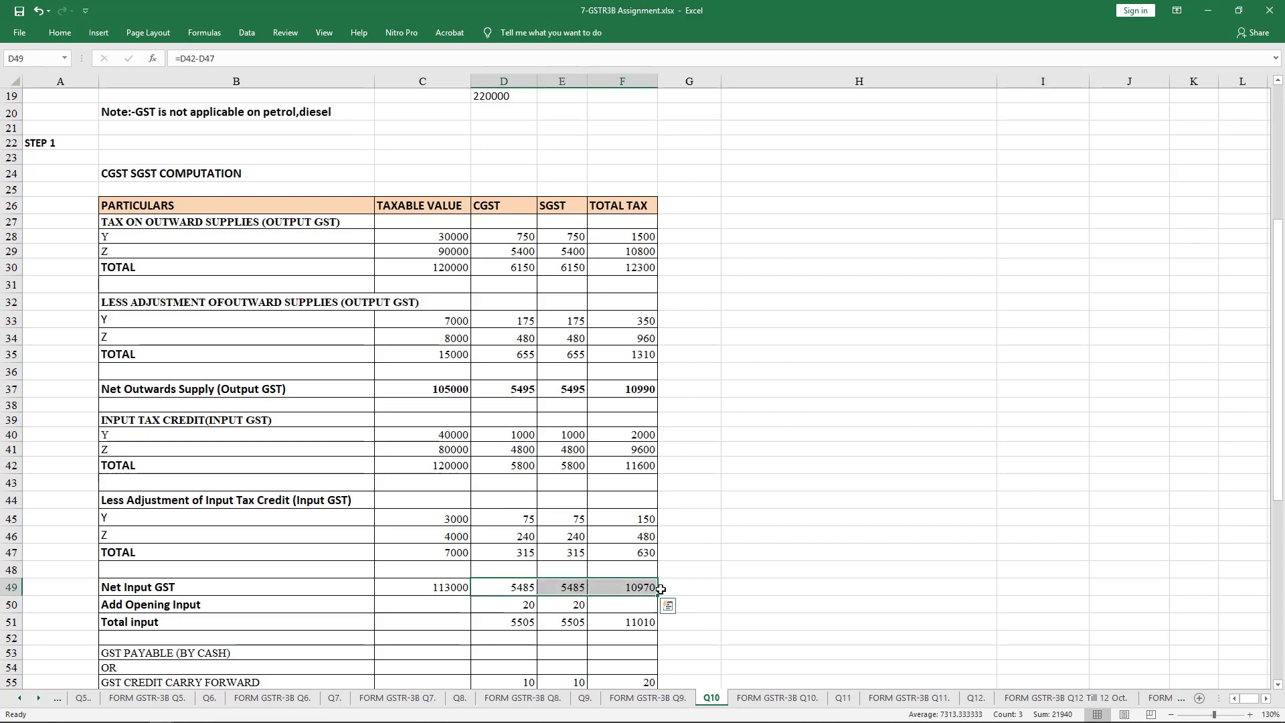
click(777, 697)
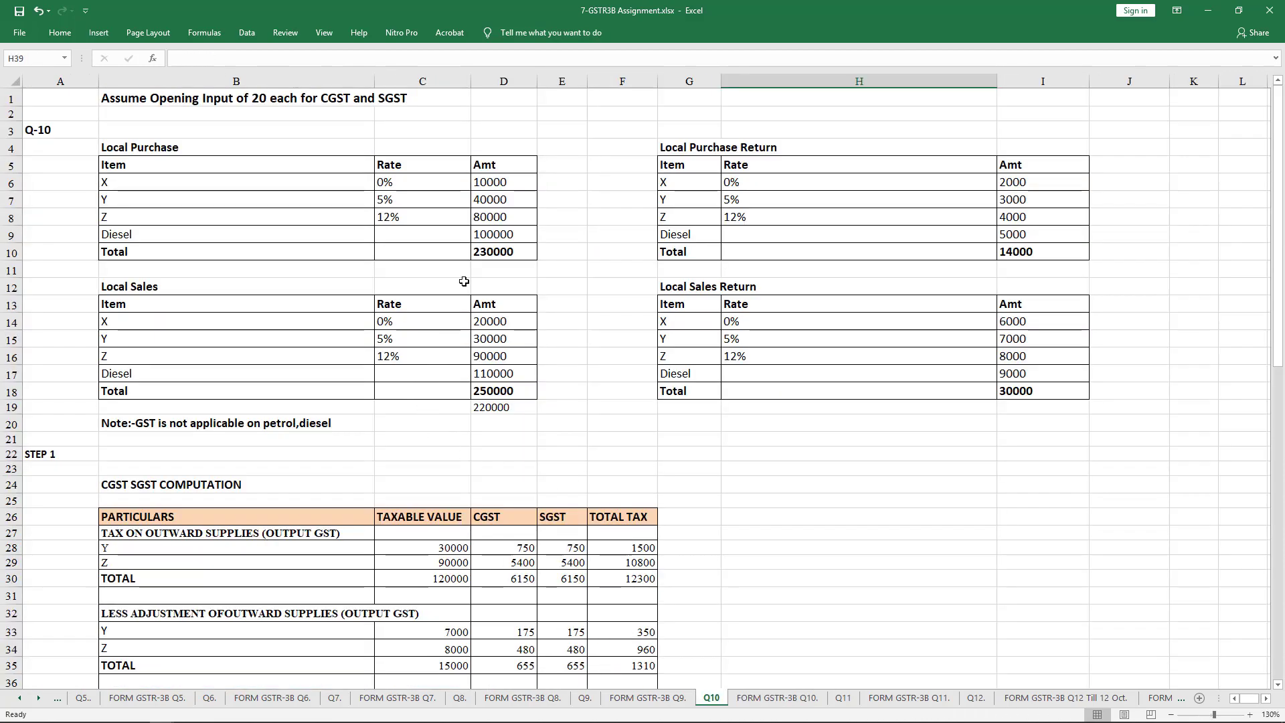
Step: From item X's and Diesel's purchase and return amounts in Q10, enter Intra-State supplies in table 5: 8000 nil-rated and 95000 Non GST
click(500, 182)
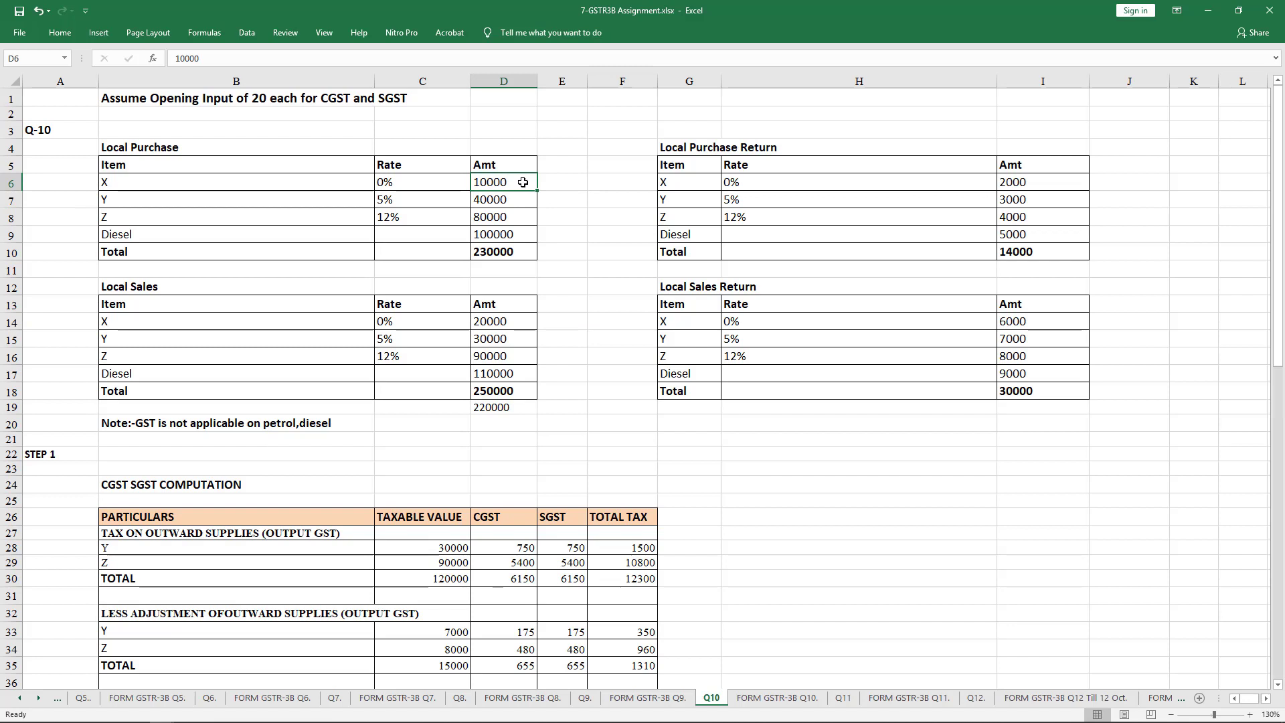
click(1061, 187)
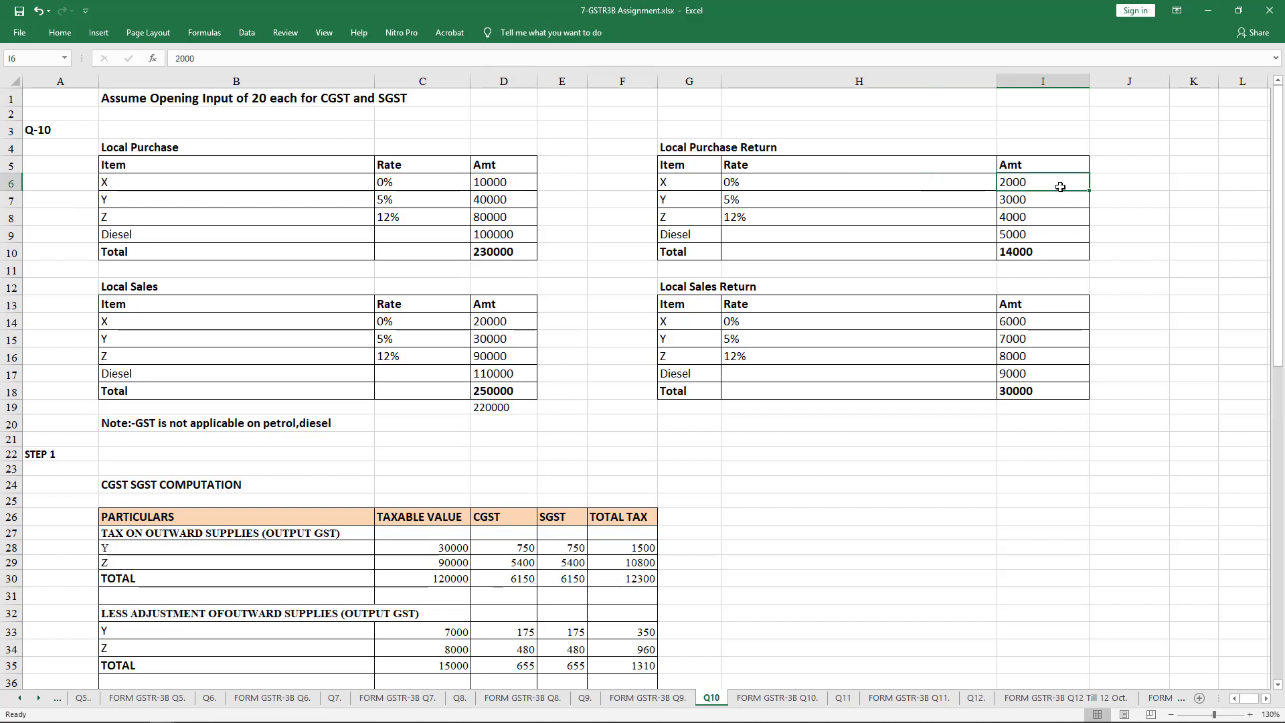
click(505, 233)
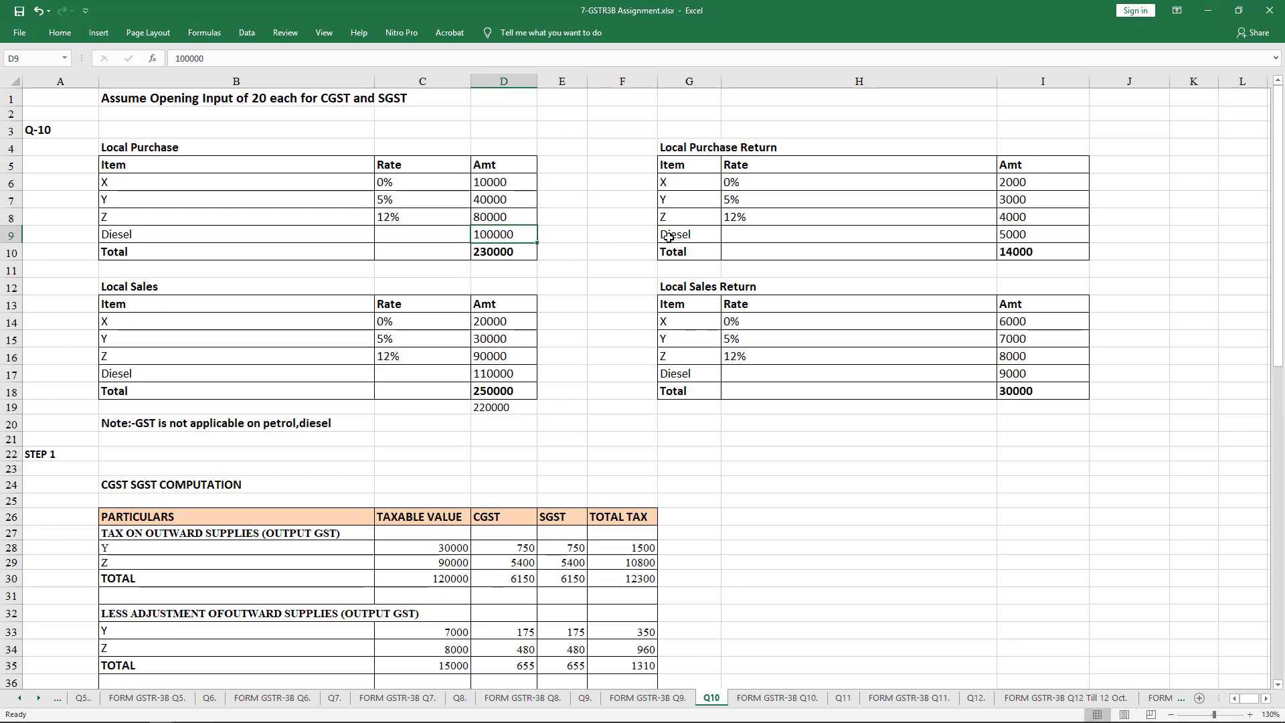
click(1051, 227)
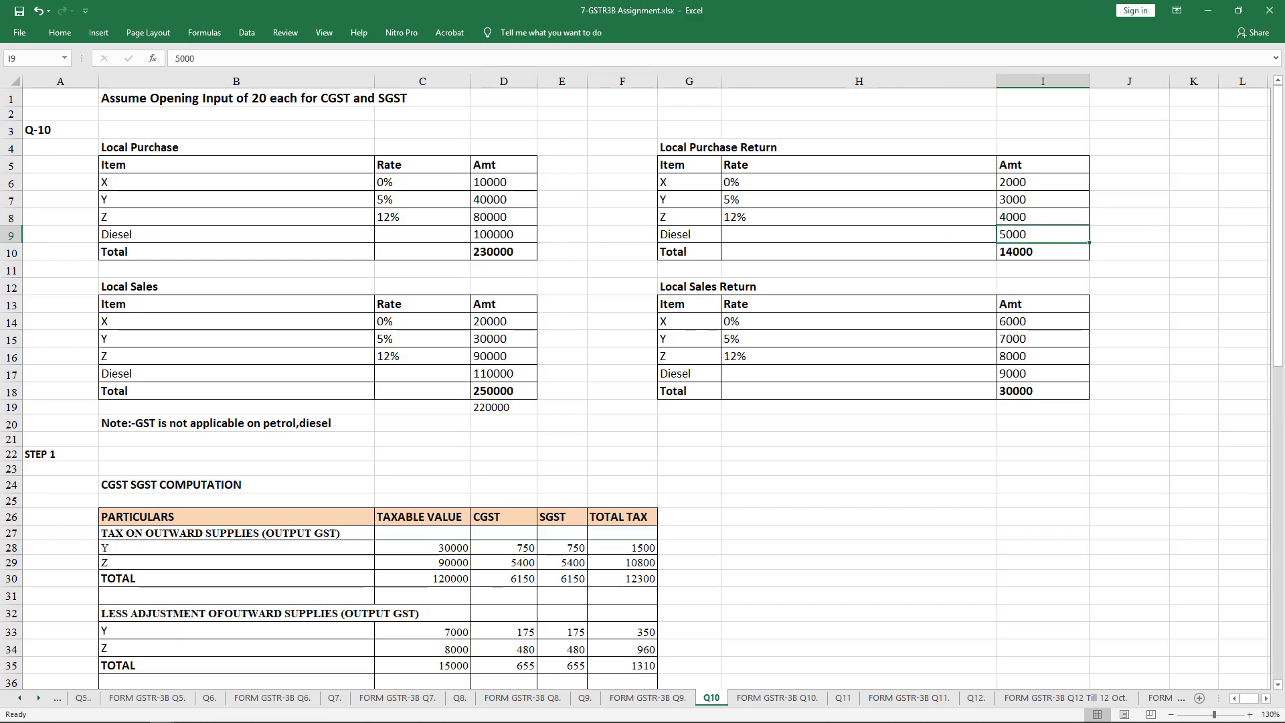
click(748, 698)
scroll(605, 499, down, 5)
click(511, 441)
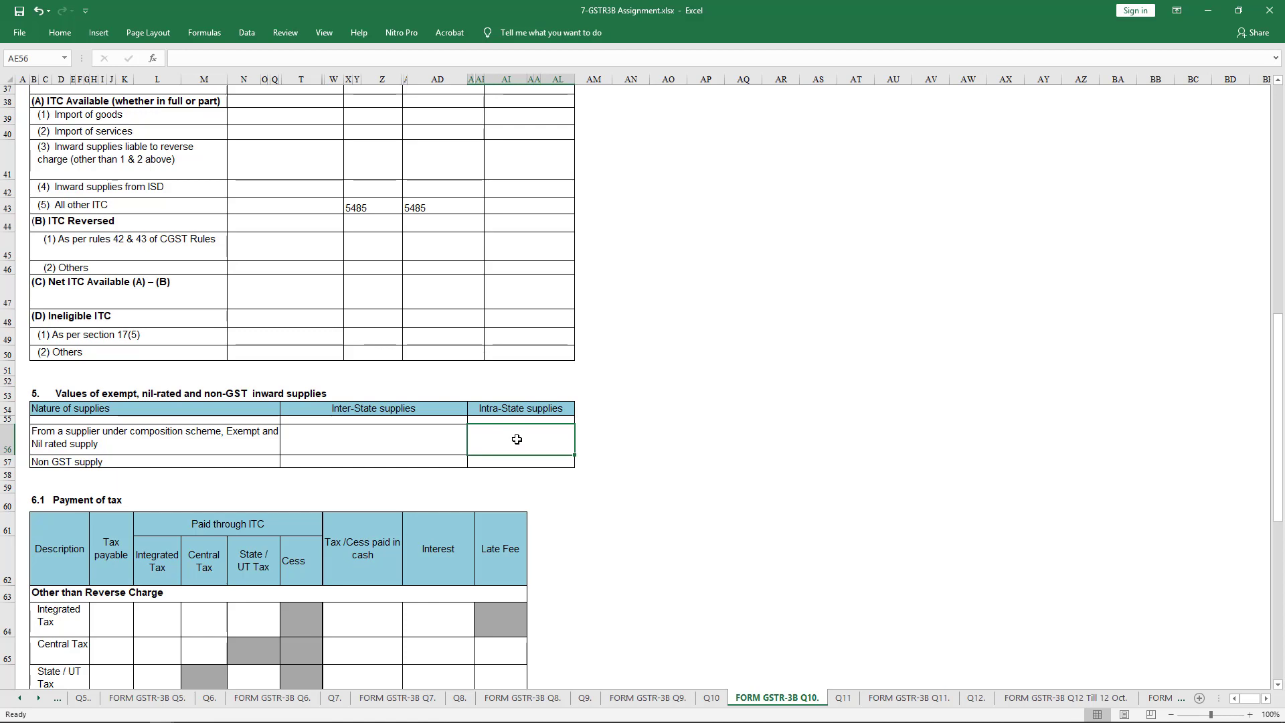
text(8000)
key(Return)
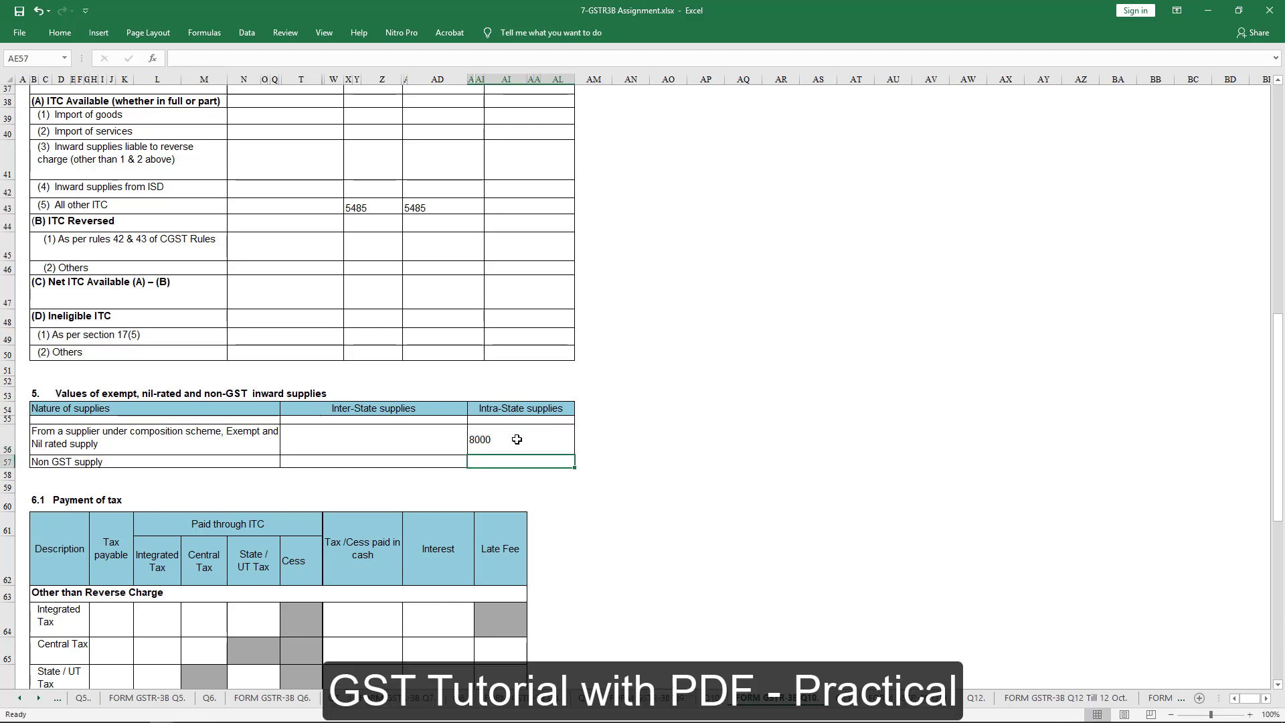
text(95000)
key(Return)
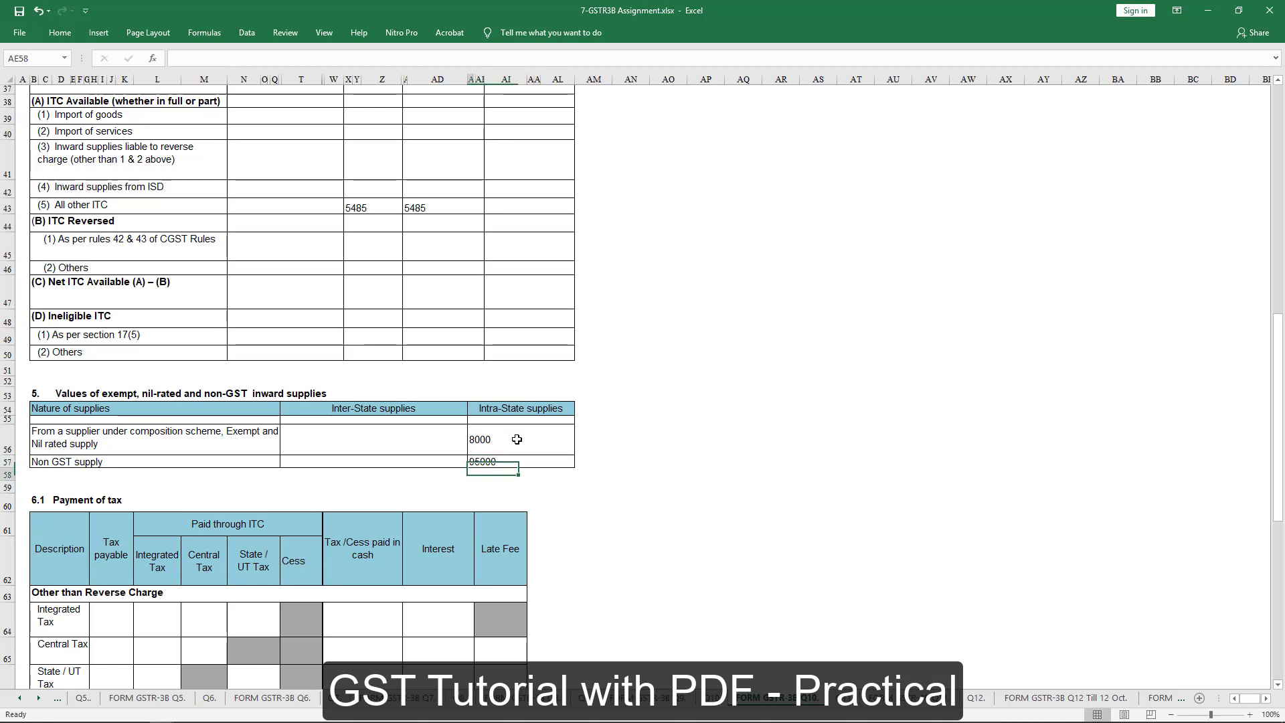
key(Up)
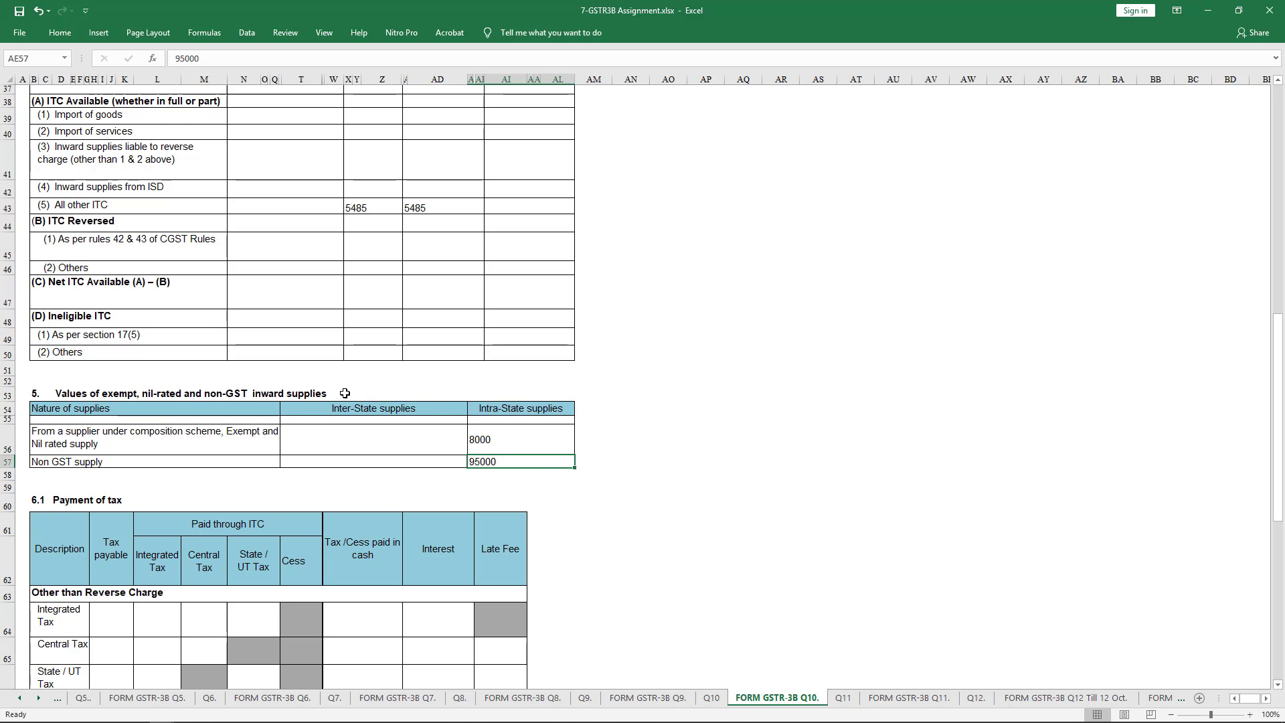
Step: Based on row (a) taxes in table 3.1, enter 5495 as Central Tax payable in table 6.1 and link State / UT Tax payable to it
scroll(345, 393, down, 3)
click(112, 482)
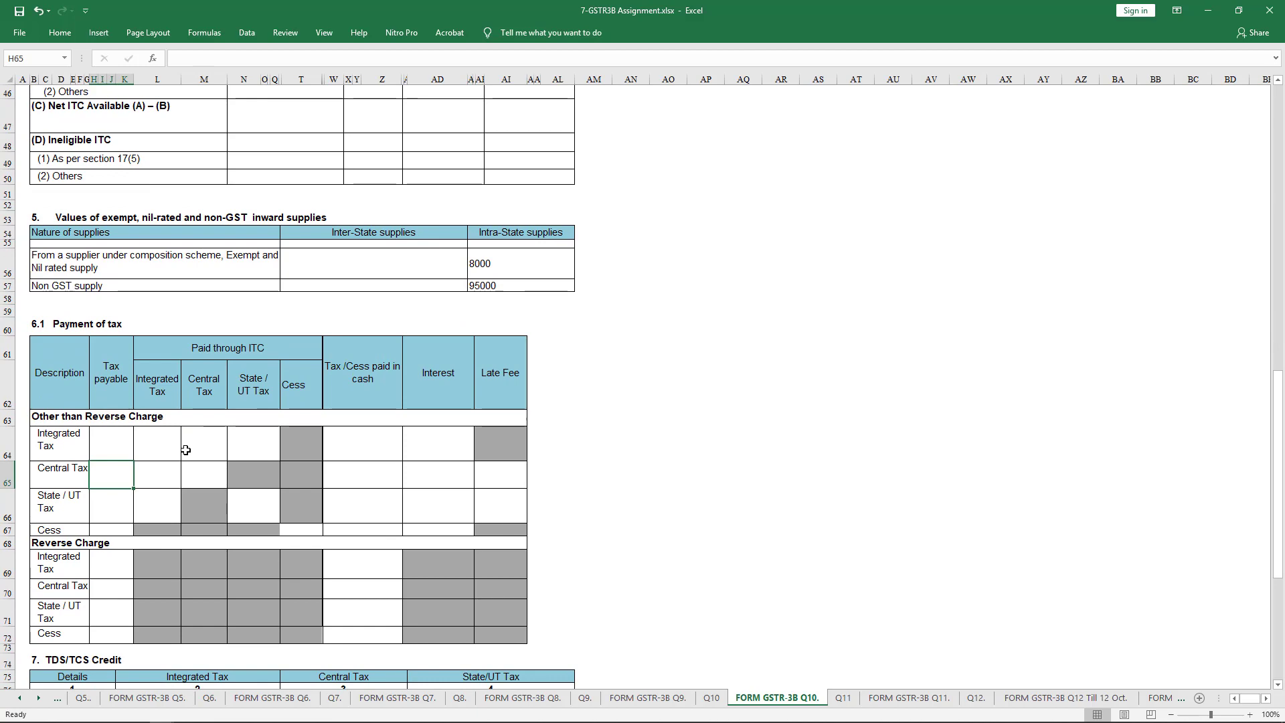
scroll(186, 450, up, 15)
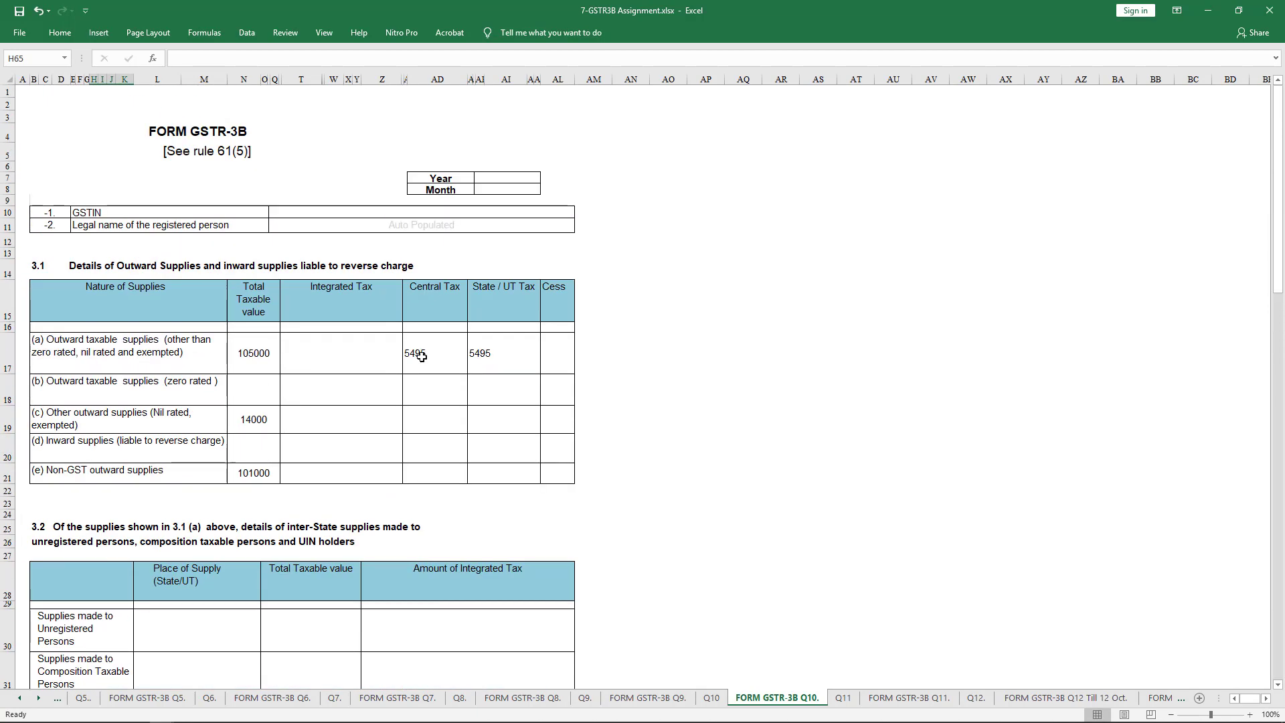
click(460, 355)
drag(460, 355, 492, 355)
scroll(133, 514, down, 13)
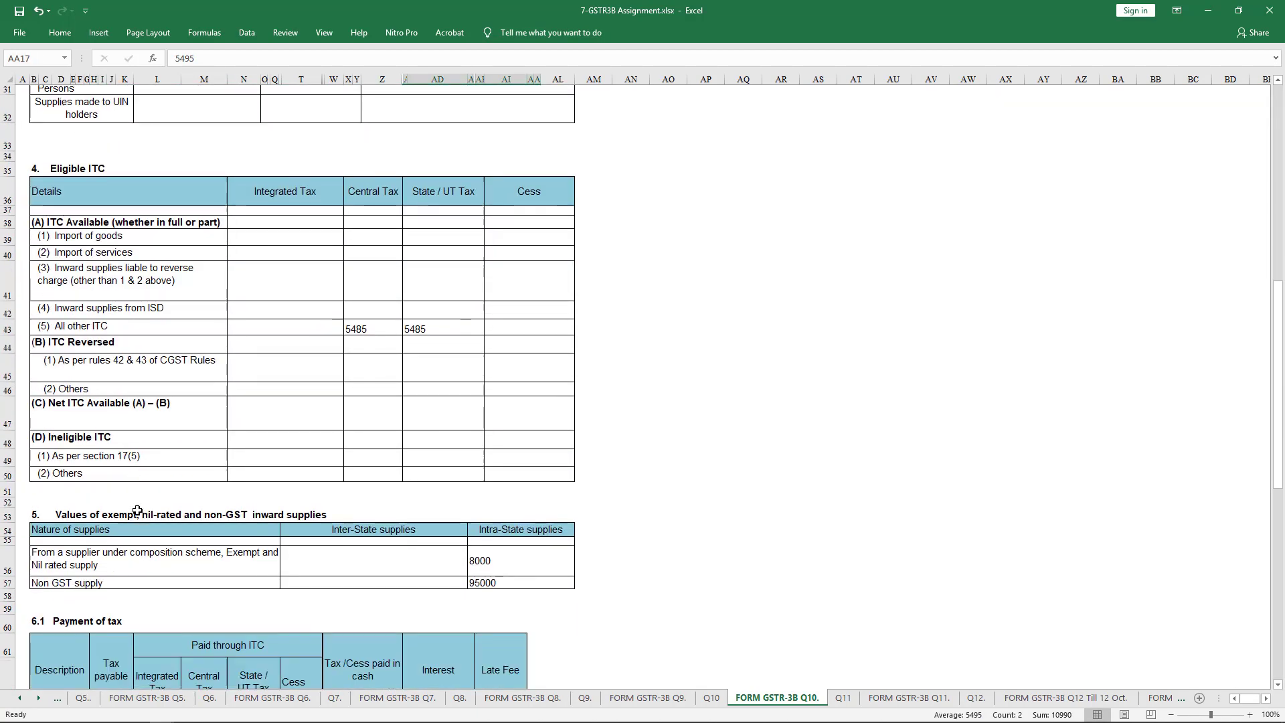
click(127, 532)
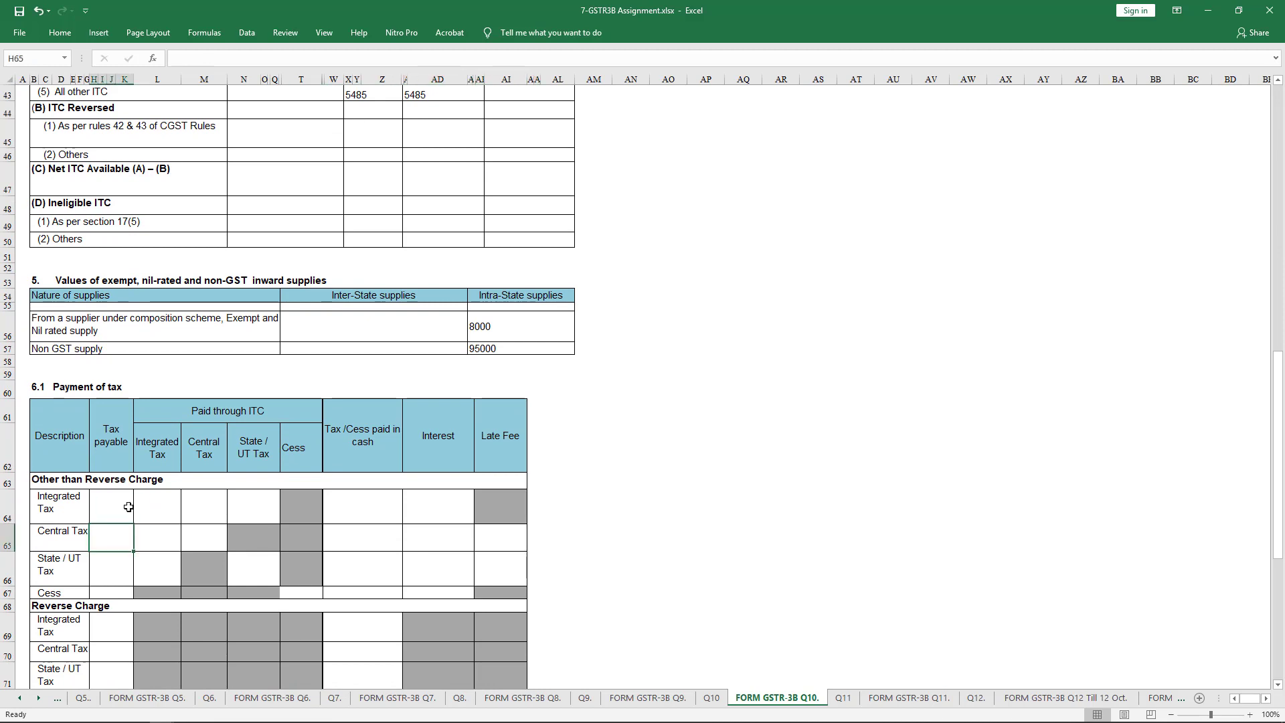
text(5495)
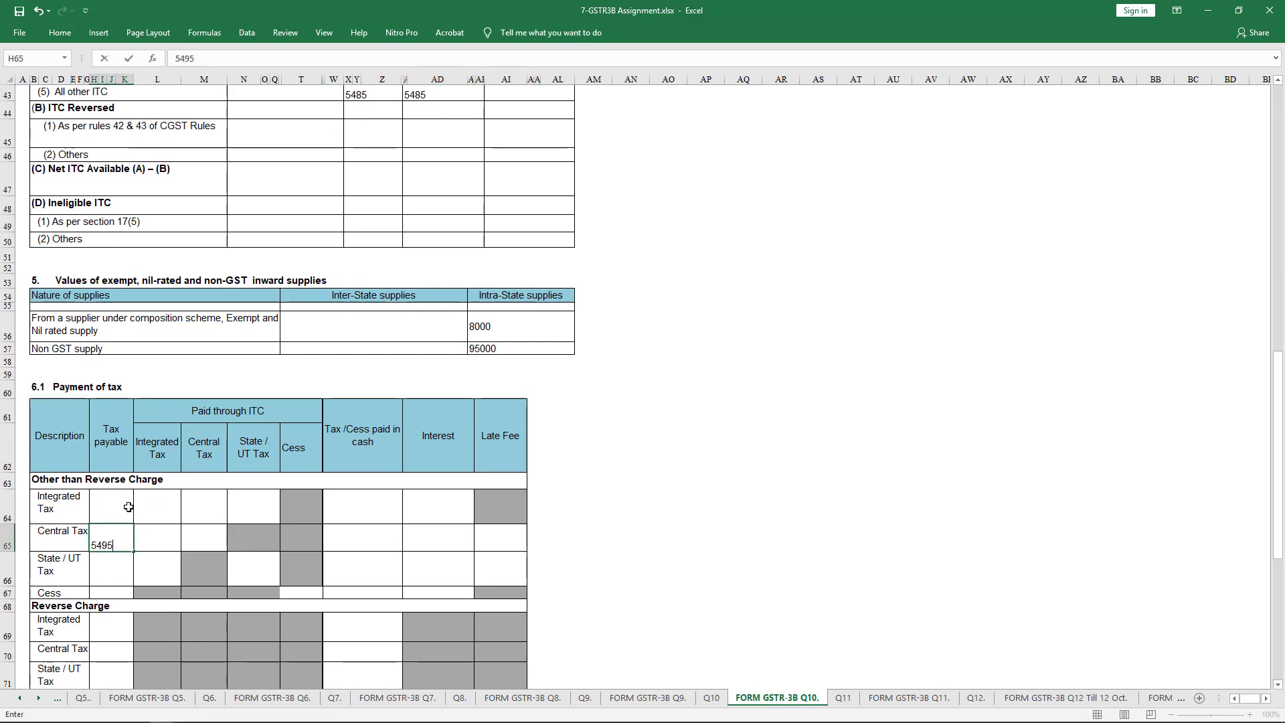
key(Return)
text(=)
key(Up)
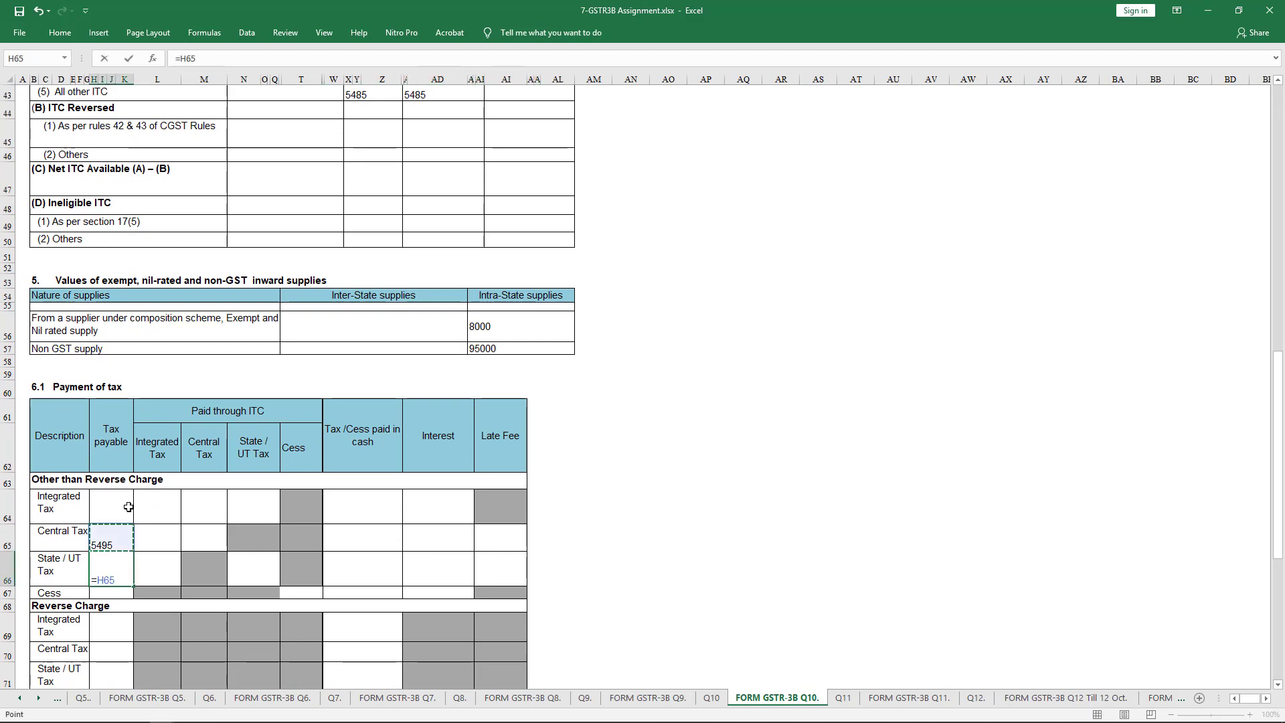
key(Return)
Step: Enter 5495 paid through ITC for both Central Tax and State / UT Tax, each against its own credit, in table 6.1
key(Right)
key(Up)
key(Up)
key(Right)
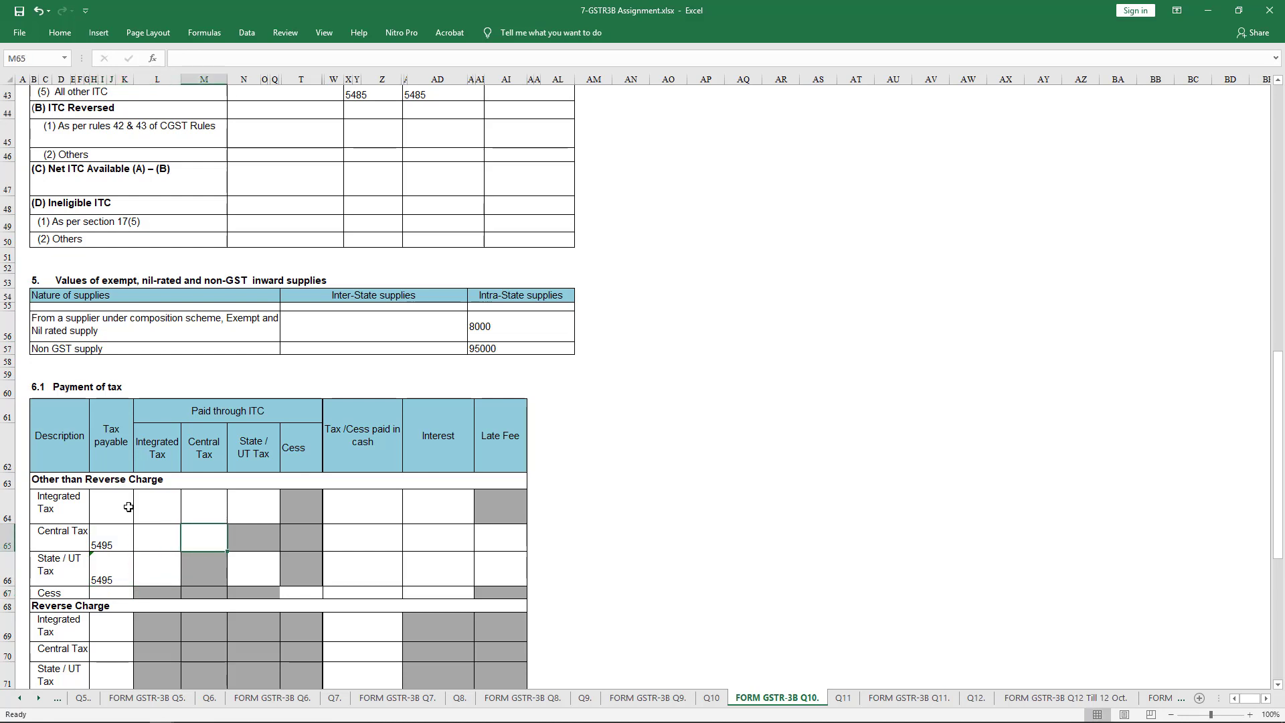
text(5495)
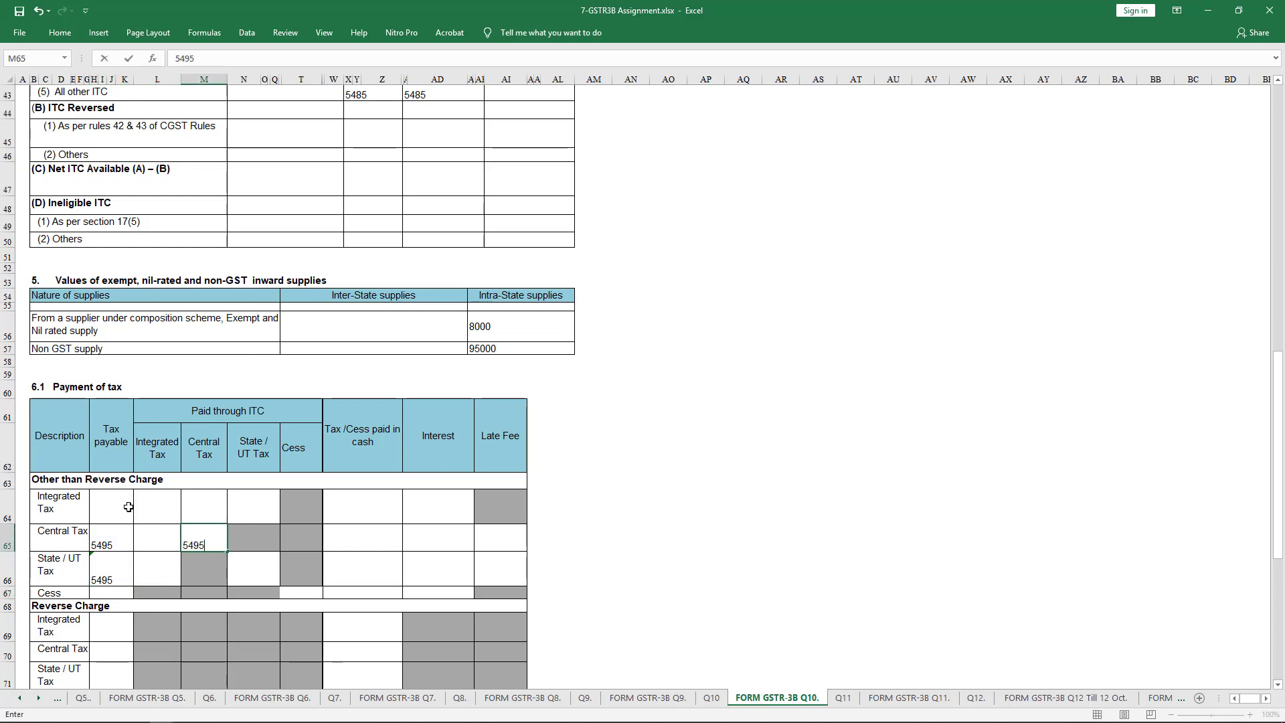
key(Return)
key(Right)
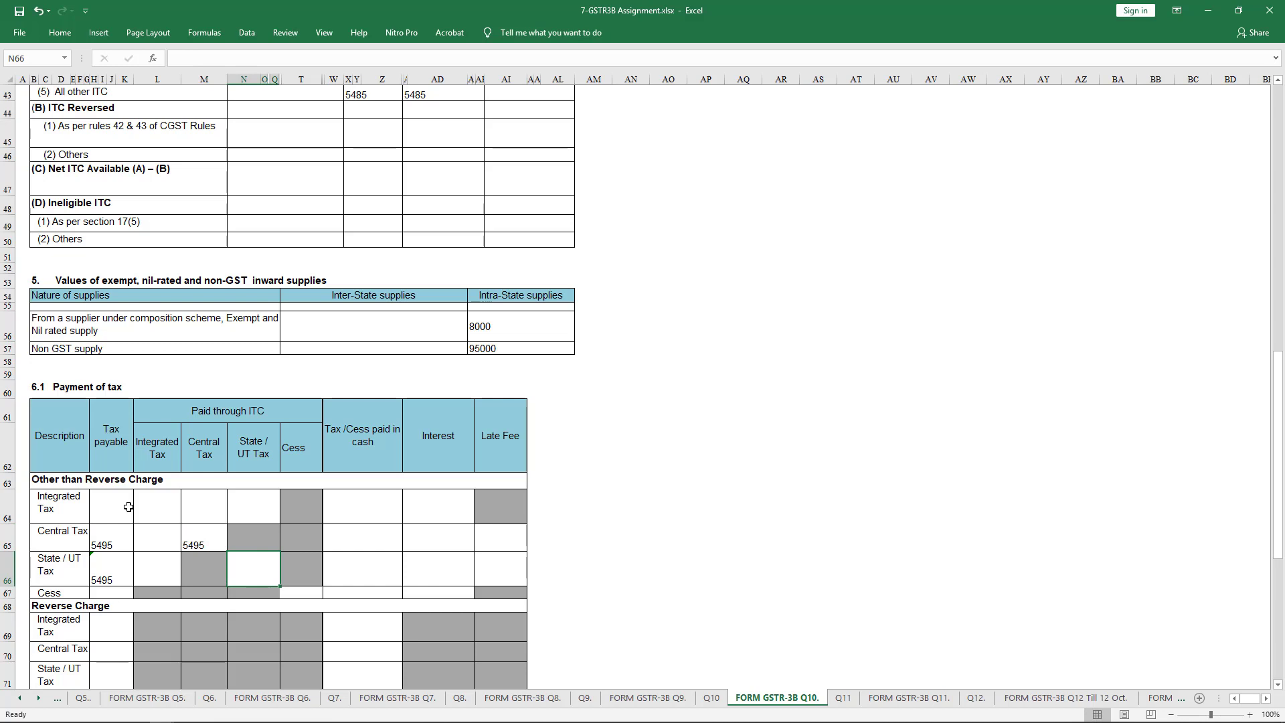
text(549)
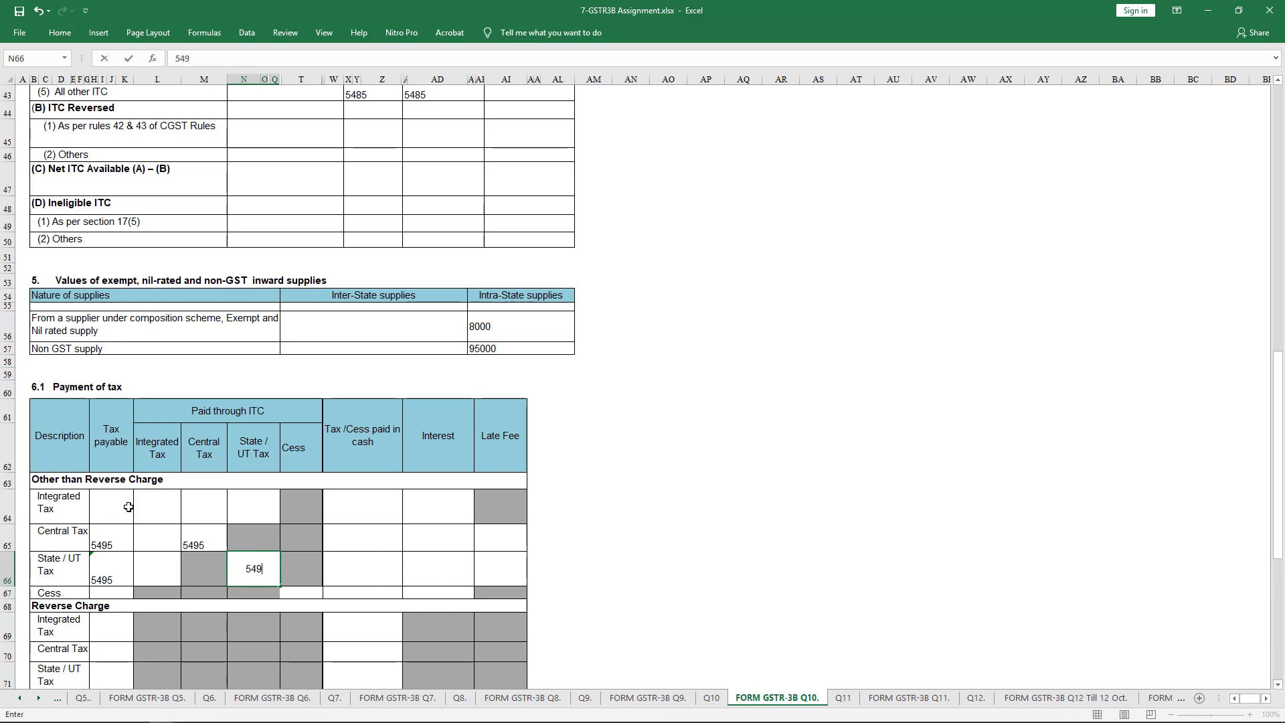
key(Right)
Step: Try to calculate the Central Tax paid in cash from its tax payable and the ITC amount used, with a cell-reference formula
key(Right)
key(Up)
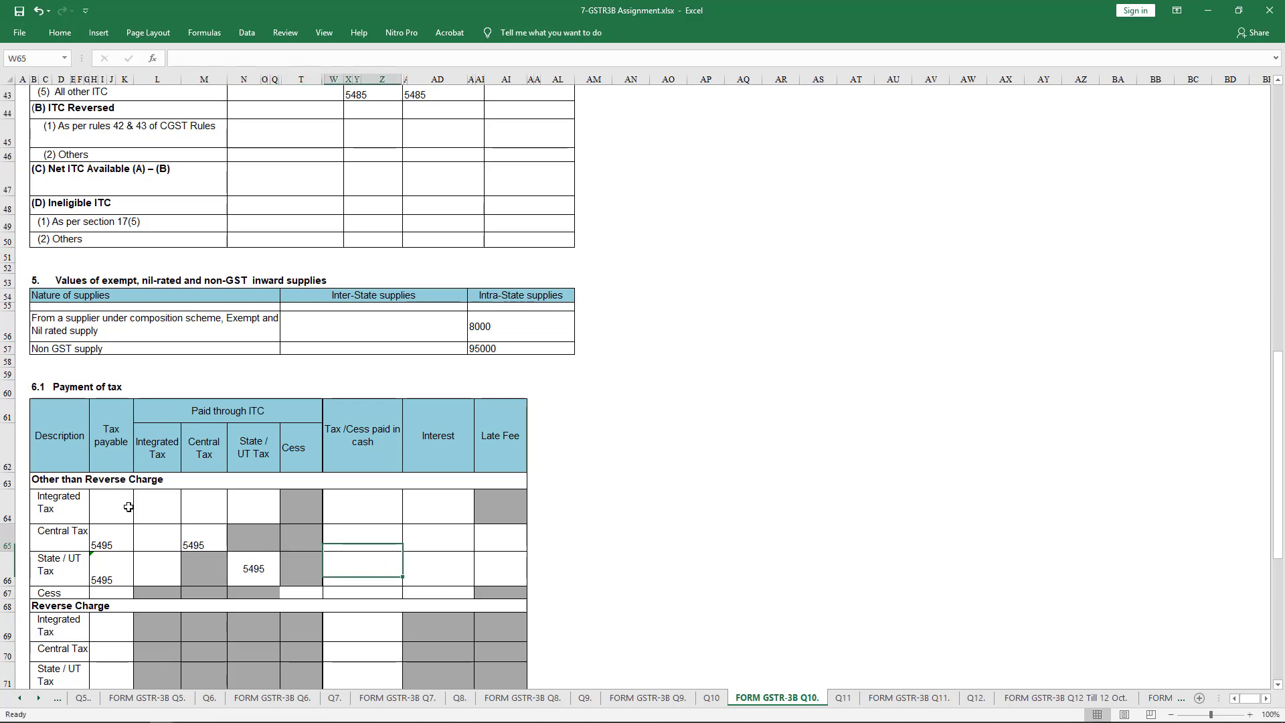
text(=)
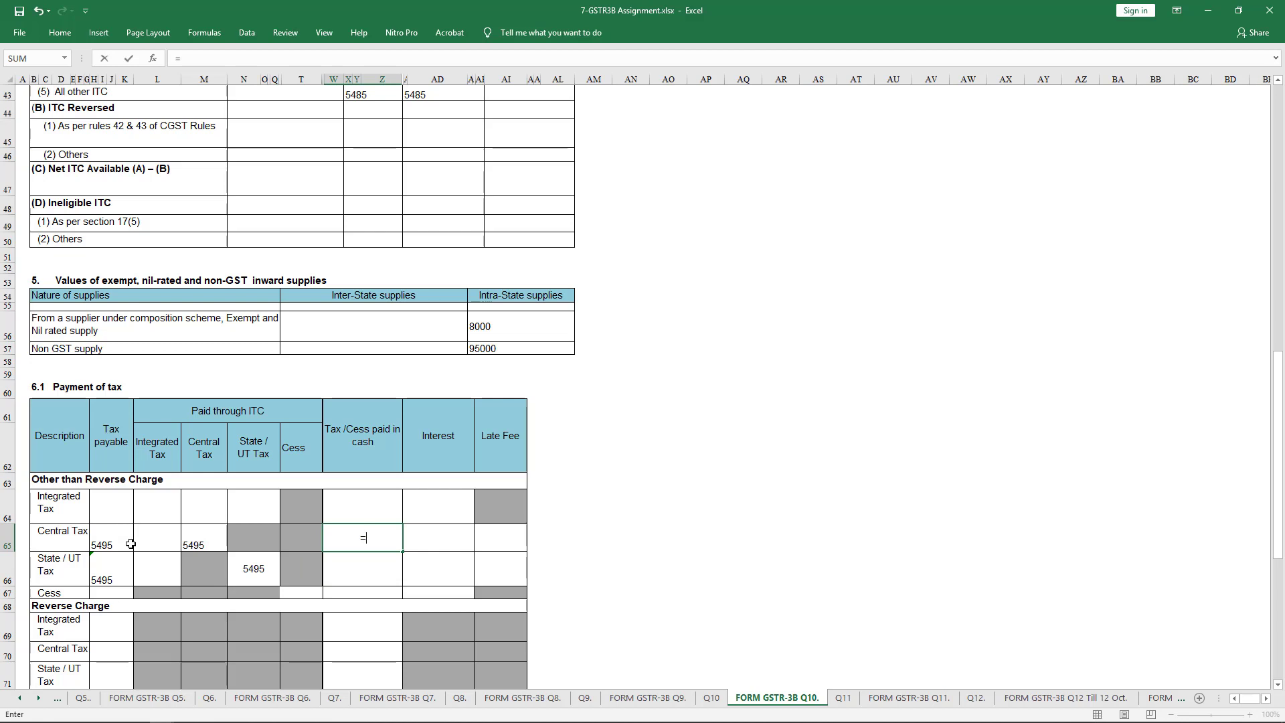
click(122, 540)
text(=)
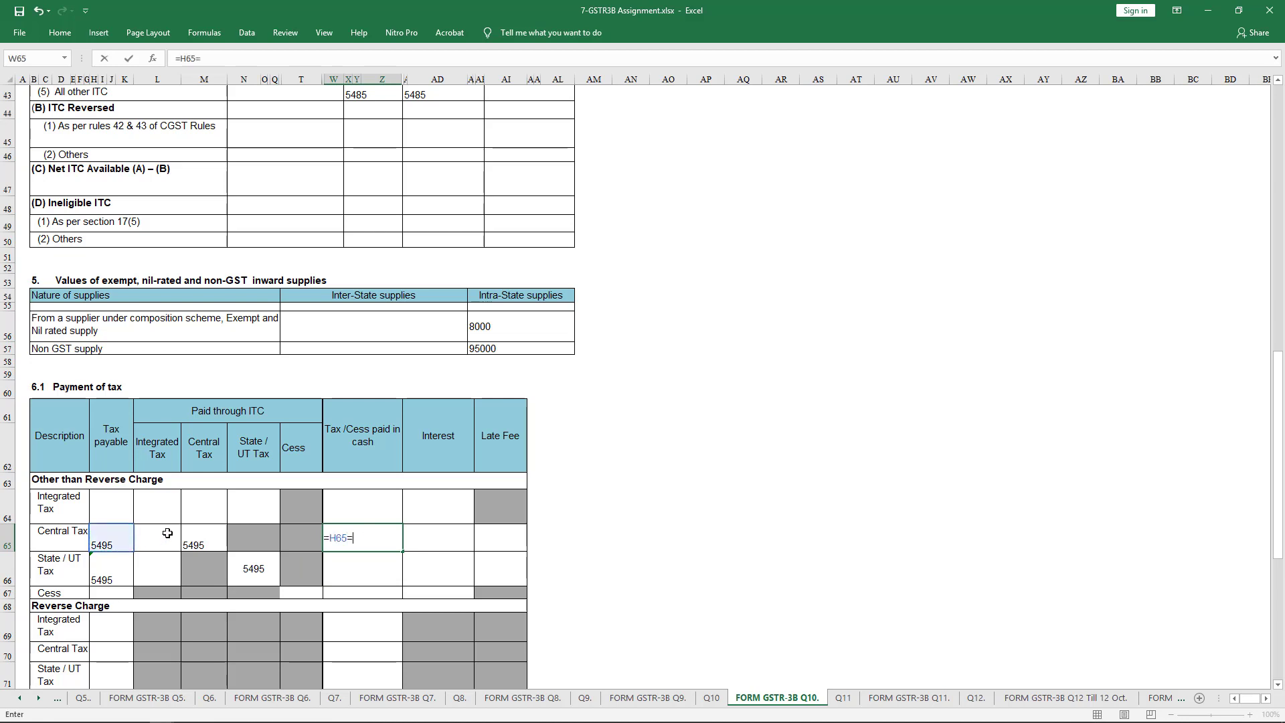
click(190, 537)
key(Return)
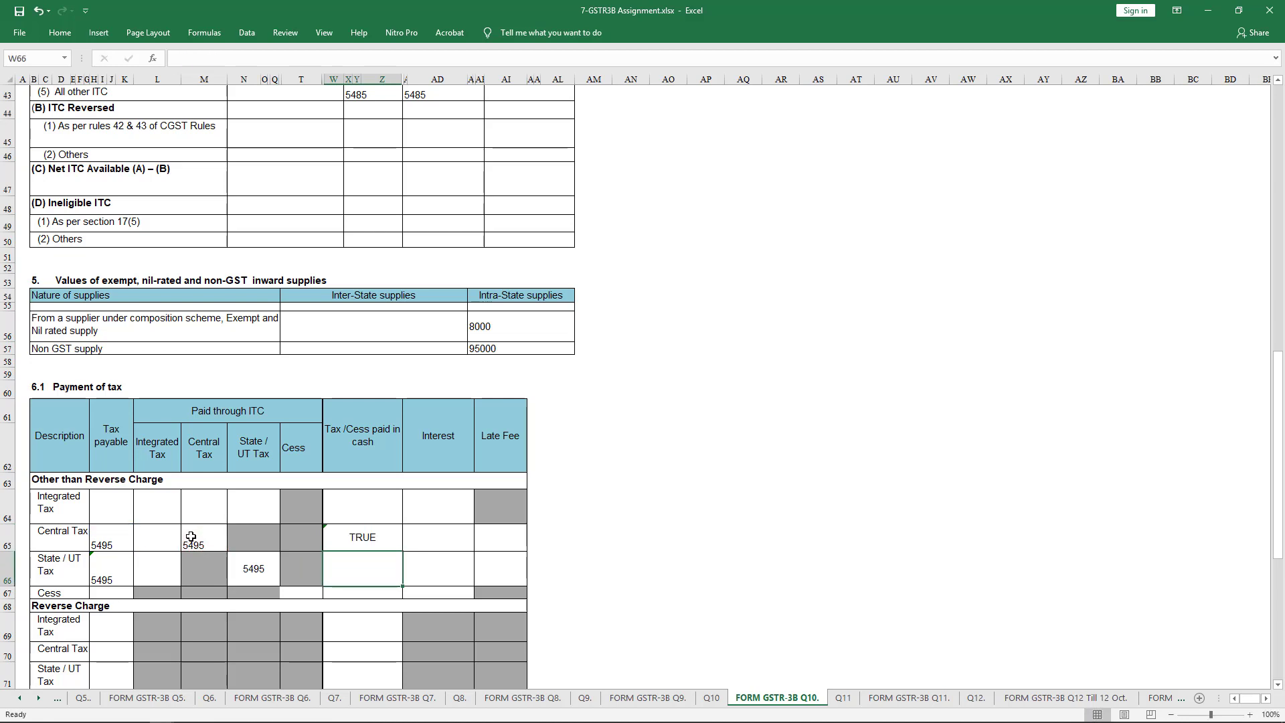
Step: Enter 0 as Tax/Cess paid in cash for both Central Tax and State / UT Tax in table 6.1
key(Up)
text(0)
key(Return)
text(0)
key(Return)
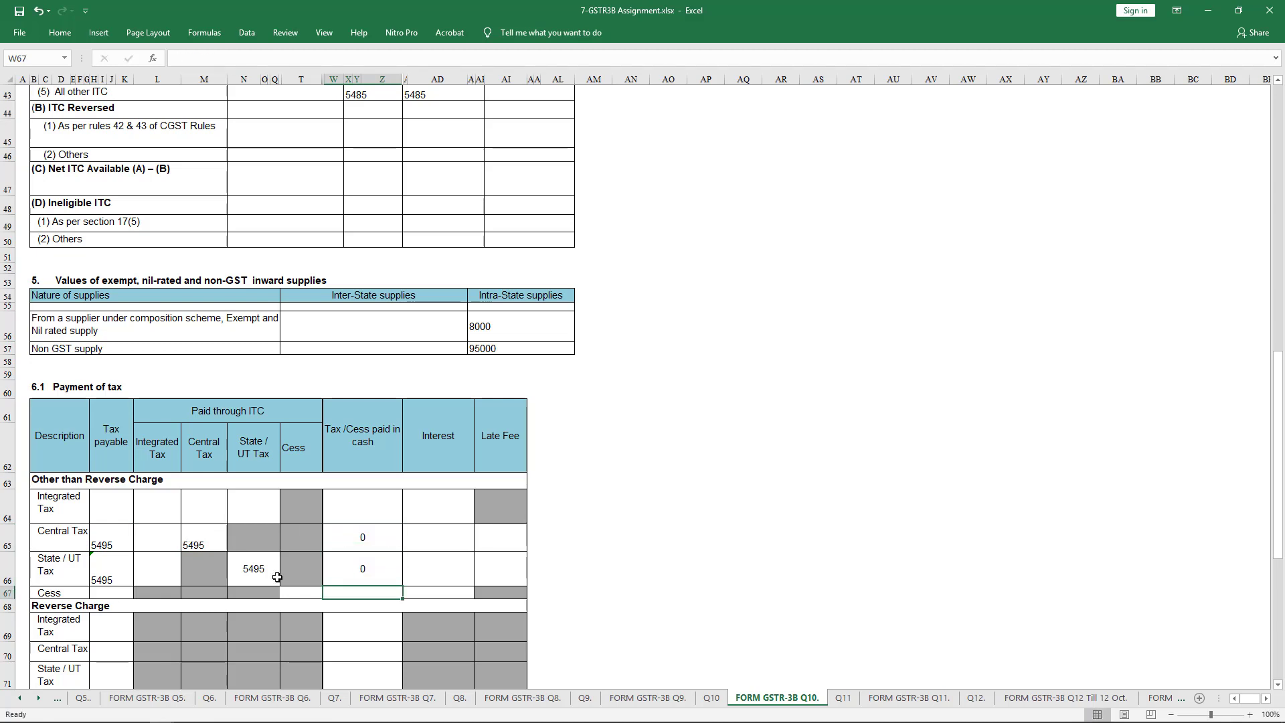
click(631, 408)
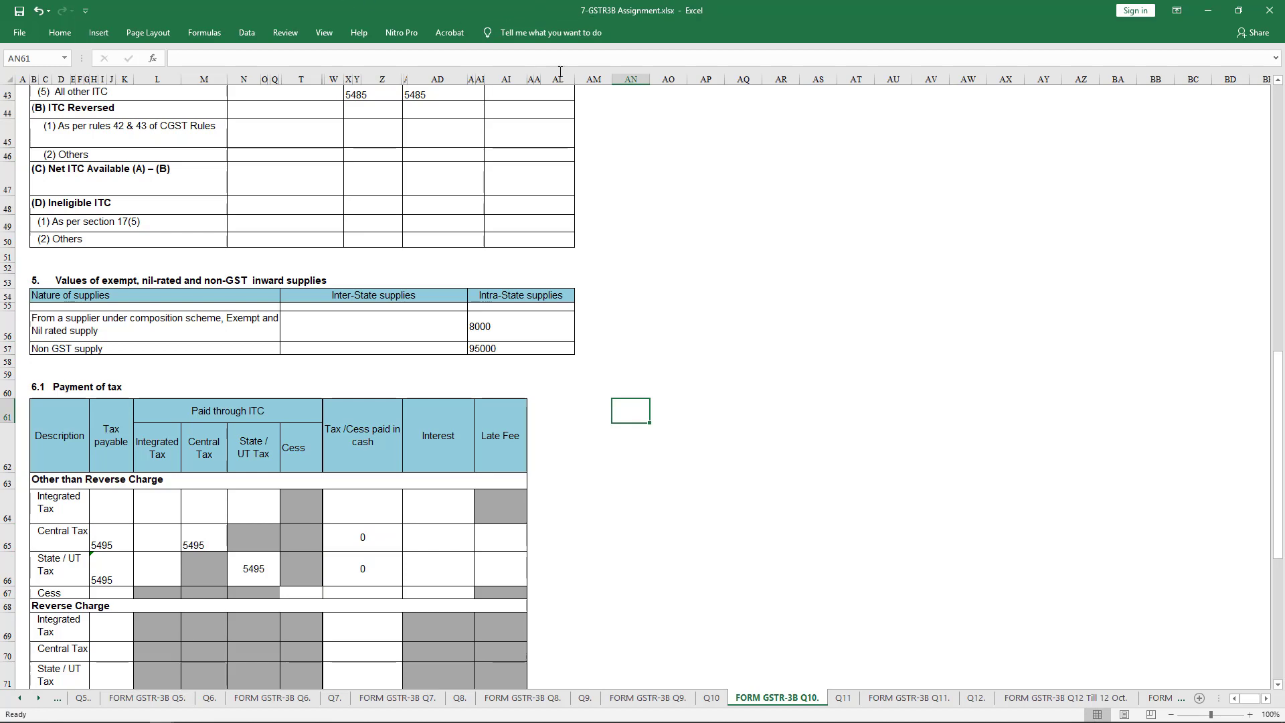
Step: Open the Q11 worksheet
click(841, 698)
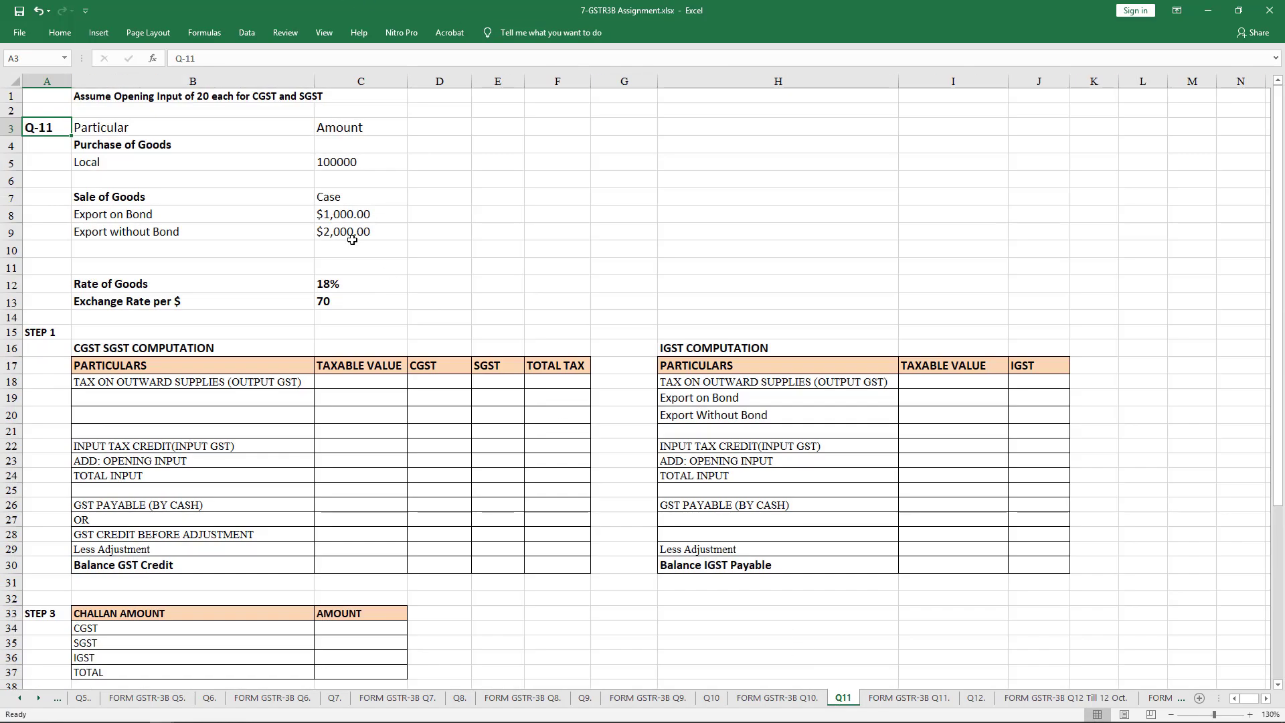